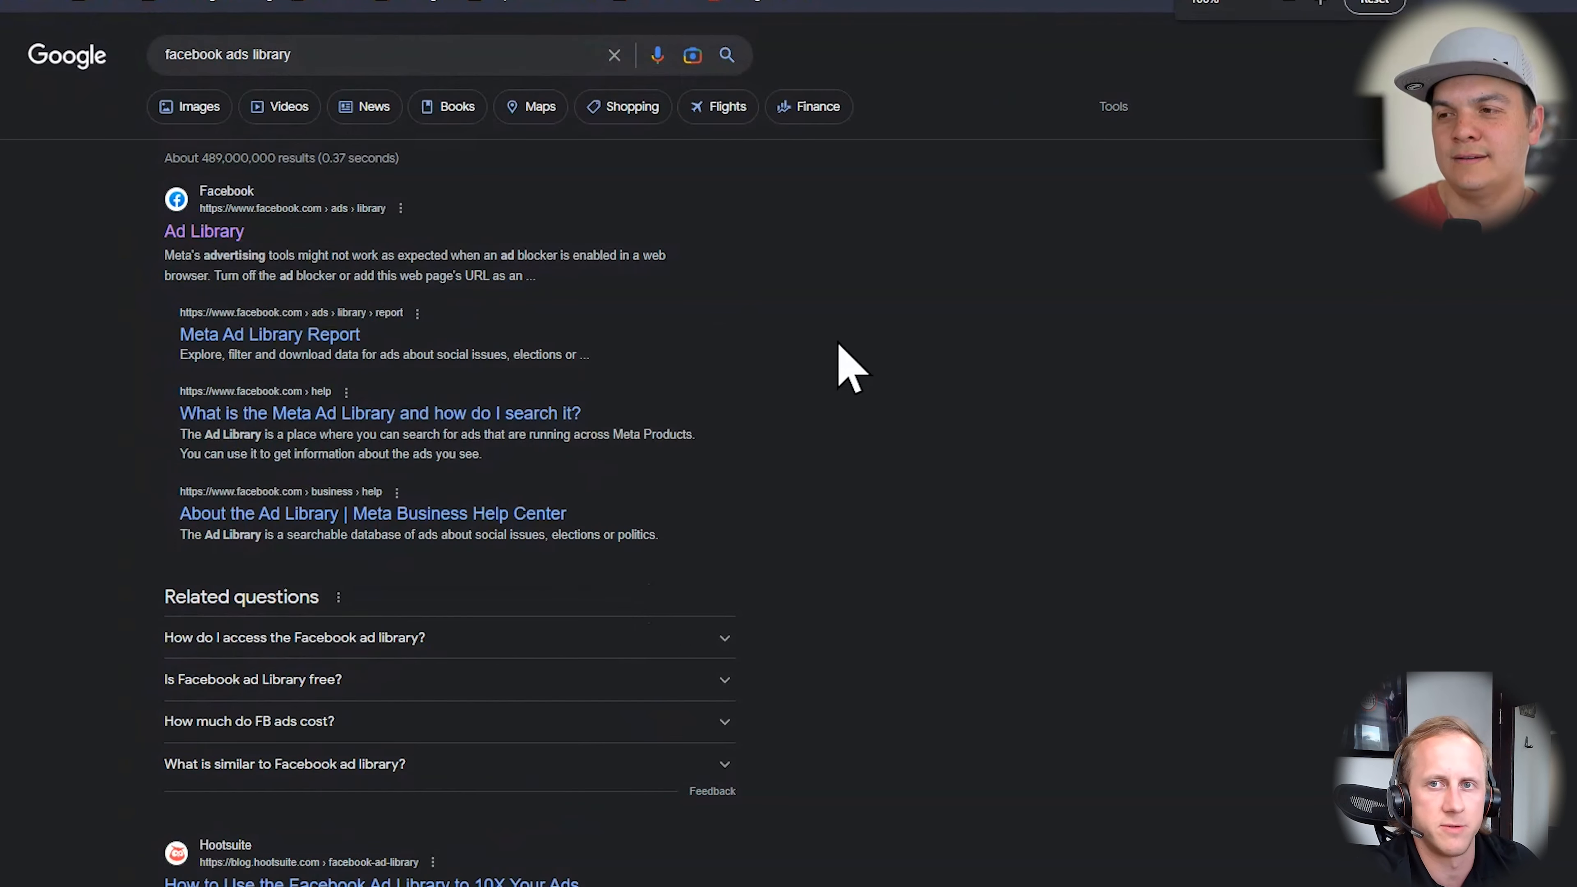
# Open the Facebook Ad Library page from the Google search results
pyautogui.hotkey('ctrl', '+')
pyautogui.hotkey('ctrl', '+')
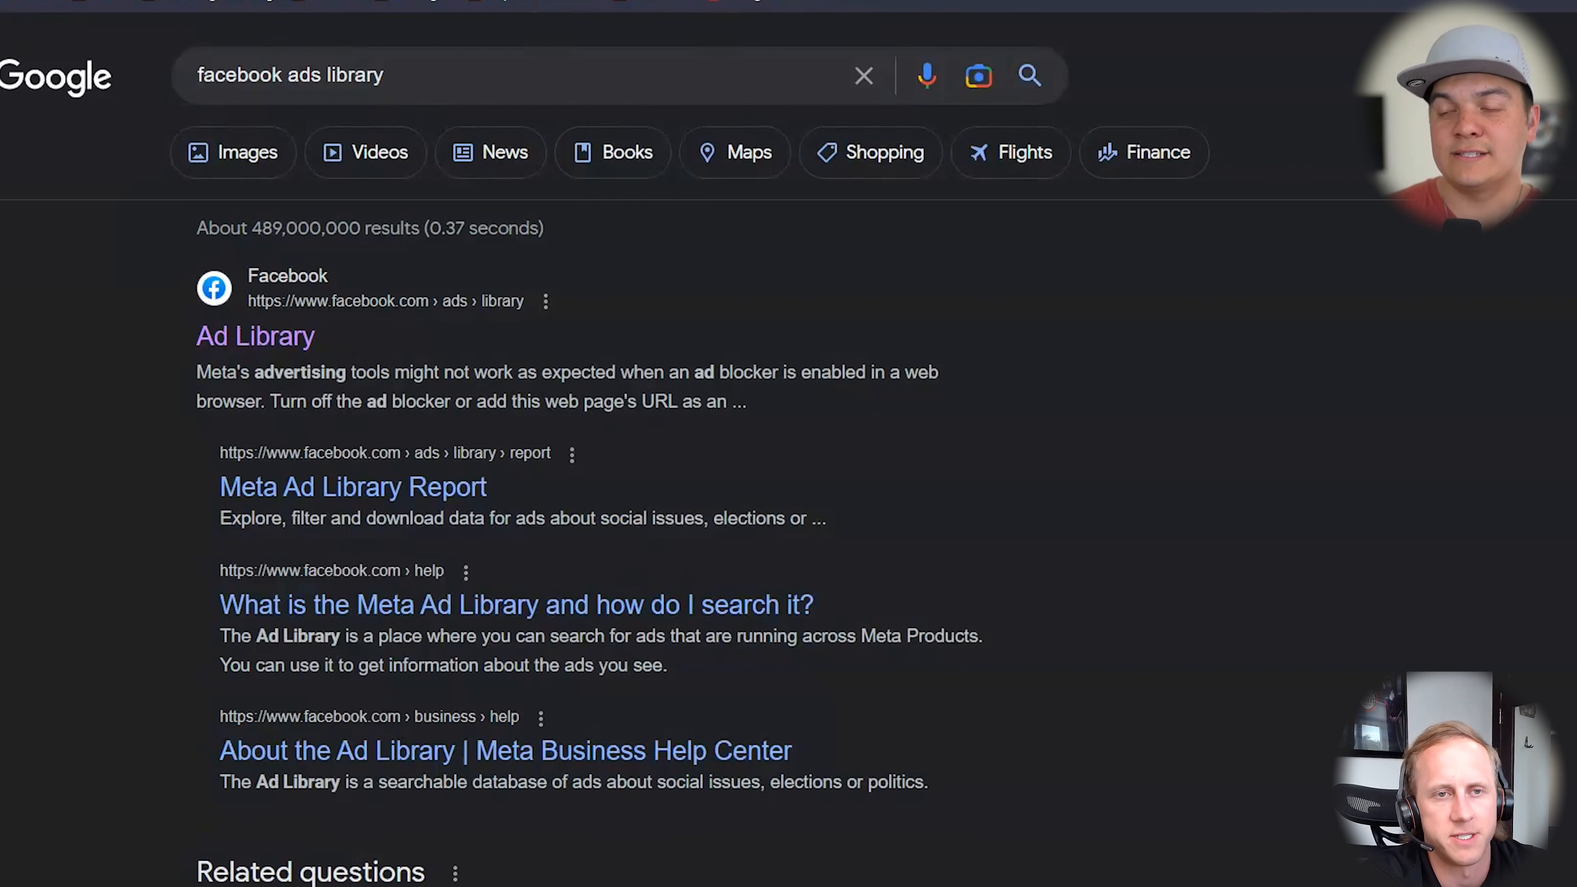
pyautogui.click(270, 337)
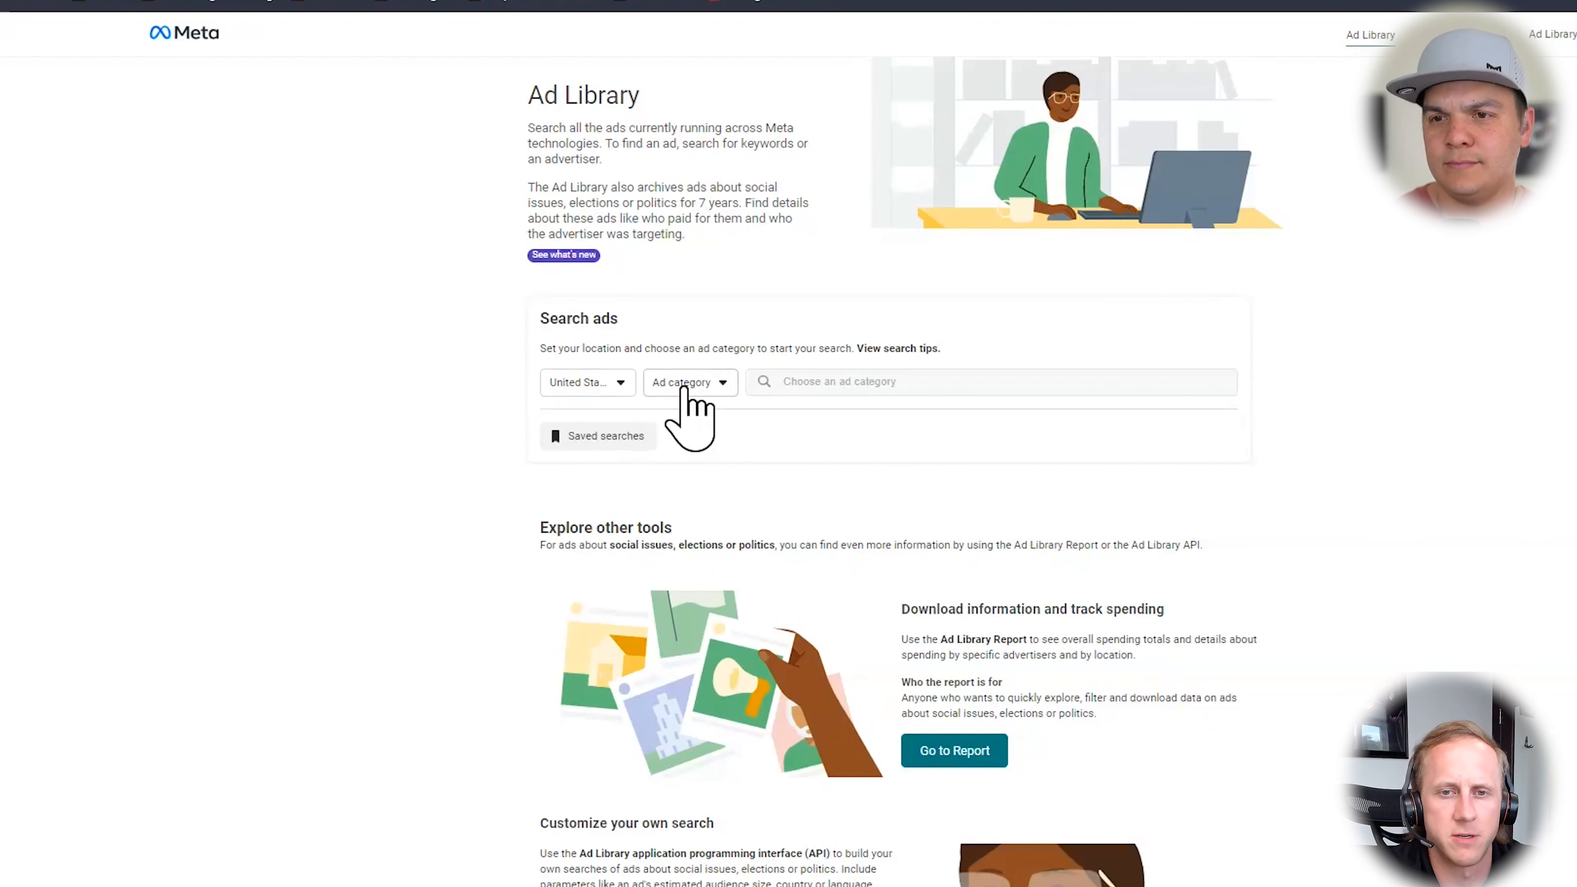
# Set the ad category to All ads and search the library for "burial program"
pyautogui.click(698, 385)
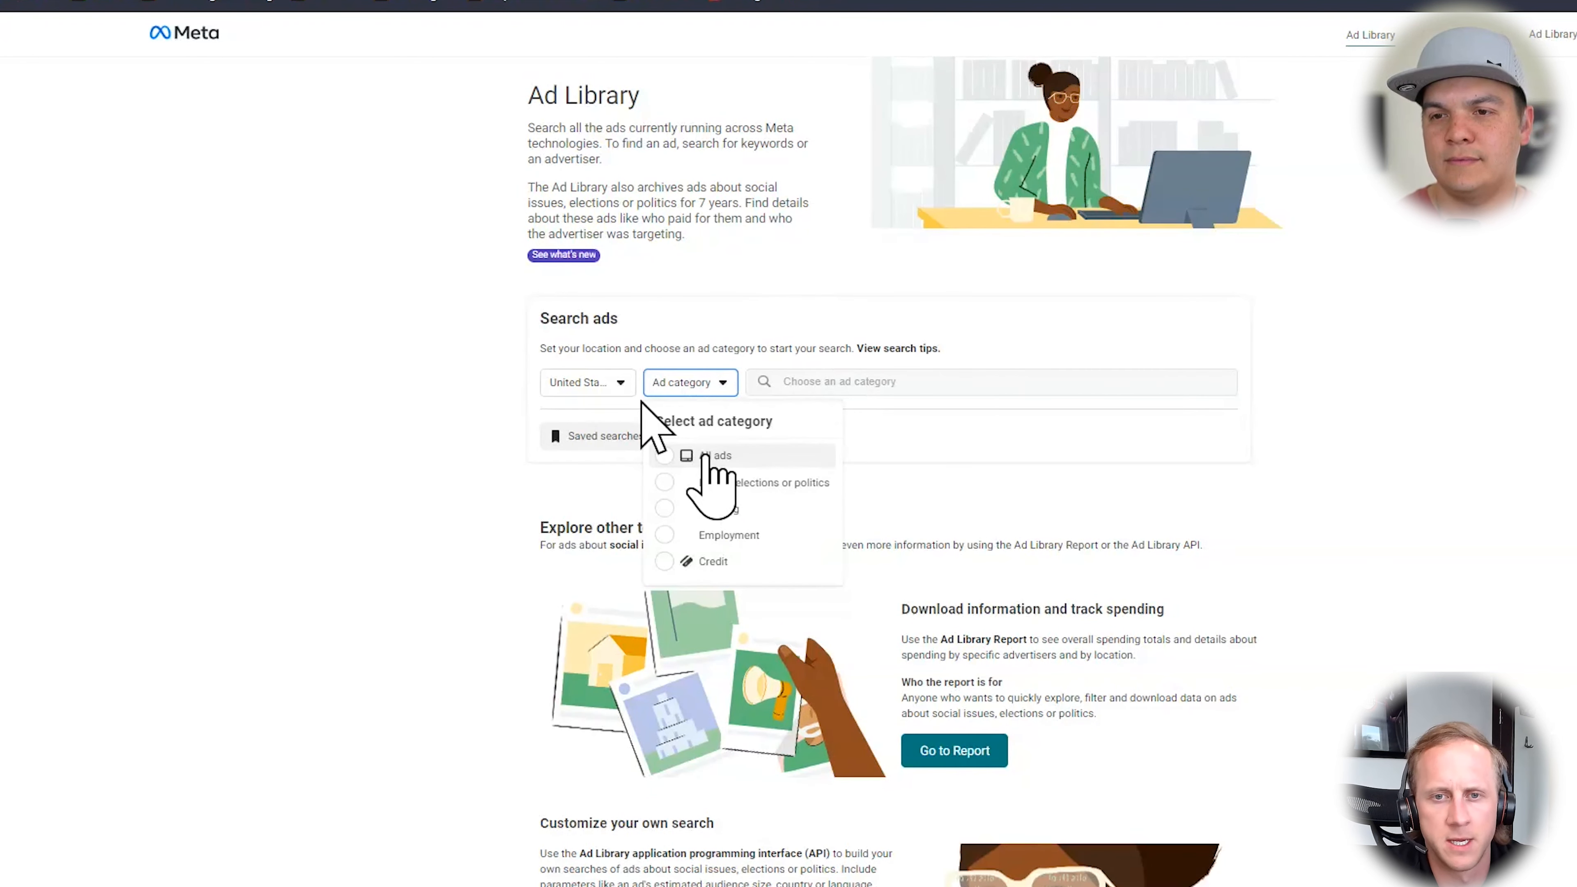
pyautogui.click(692, 457)
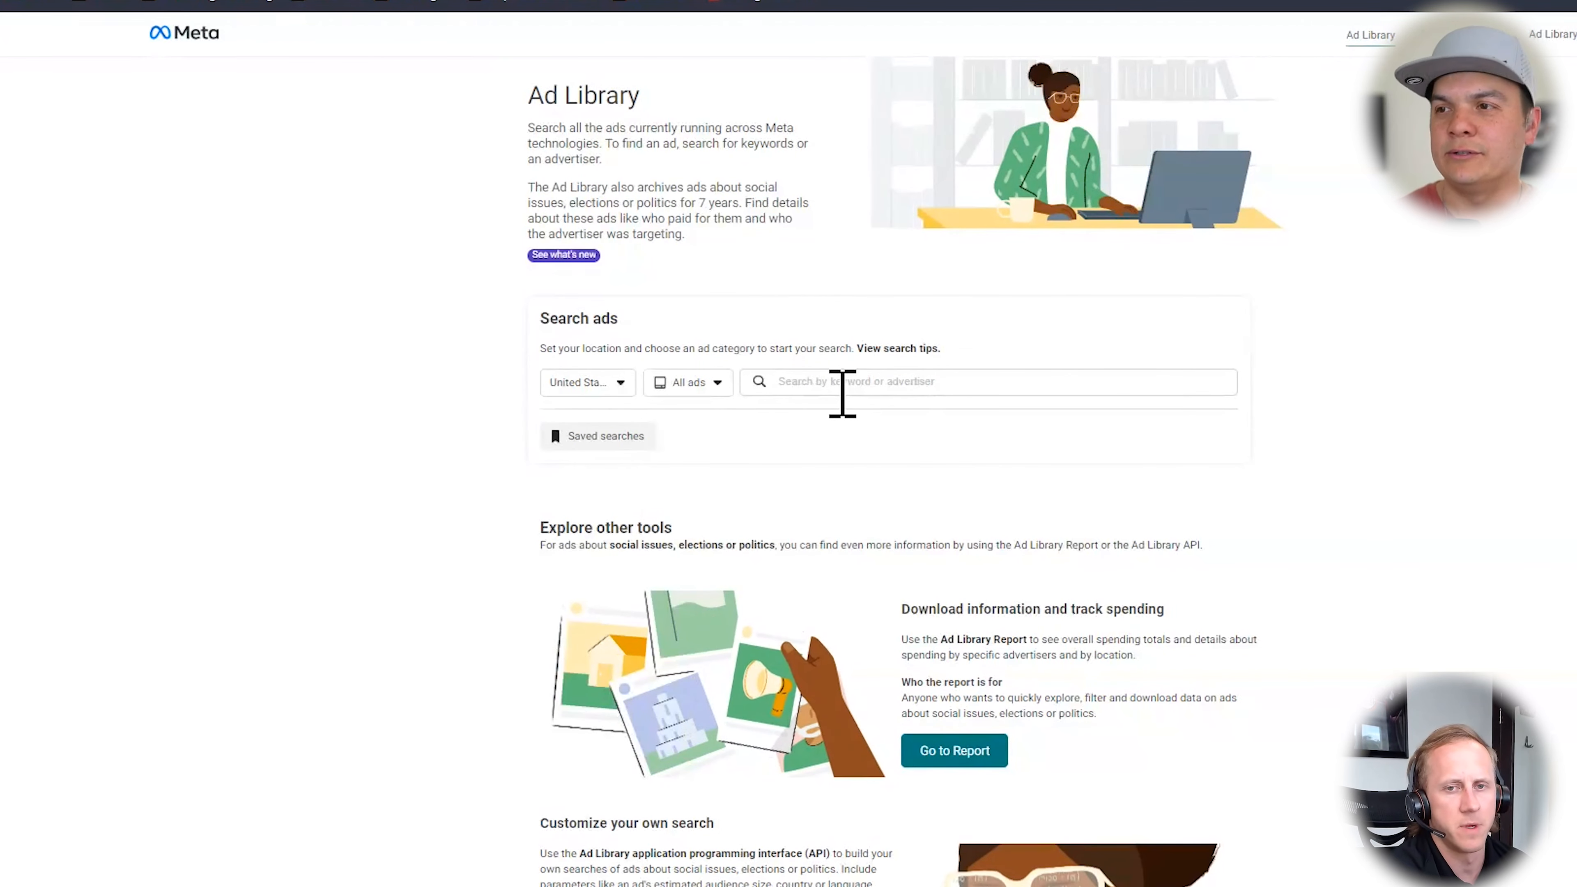
pyautogui.write('burial program')
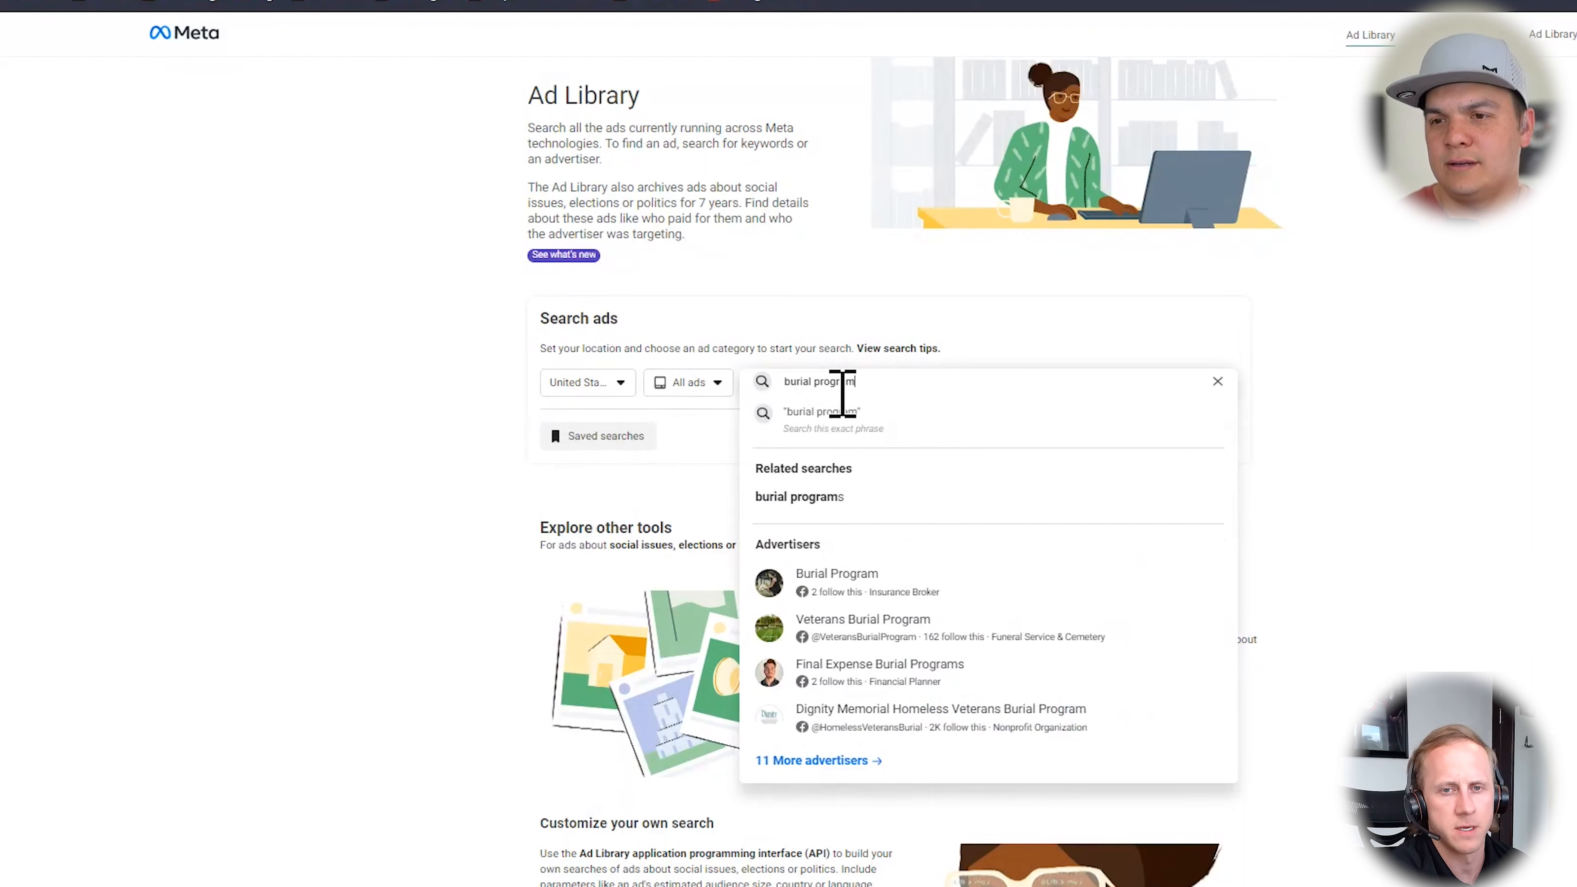
pyautogui.press('Return')
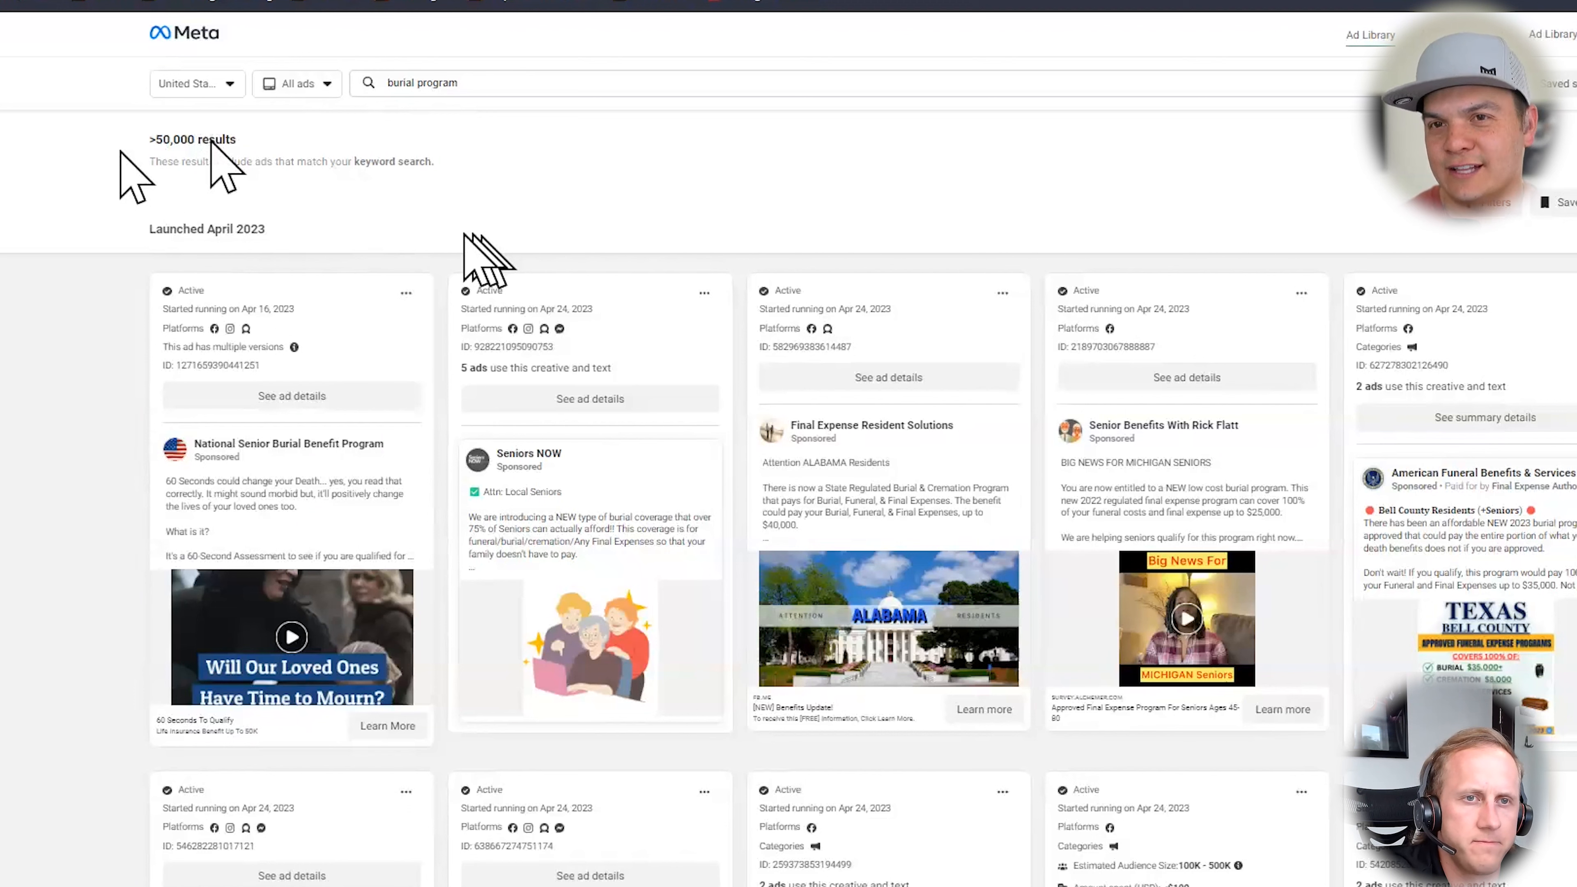
pyautogui.moveTo(467, 85); pyautogui.dragTo(445, 86)
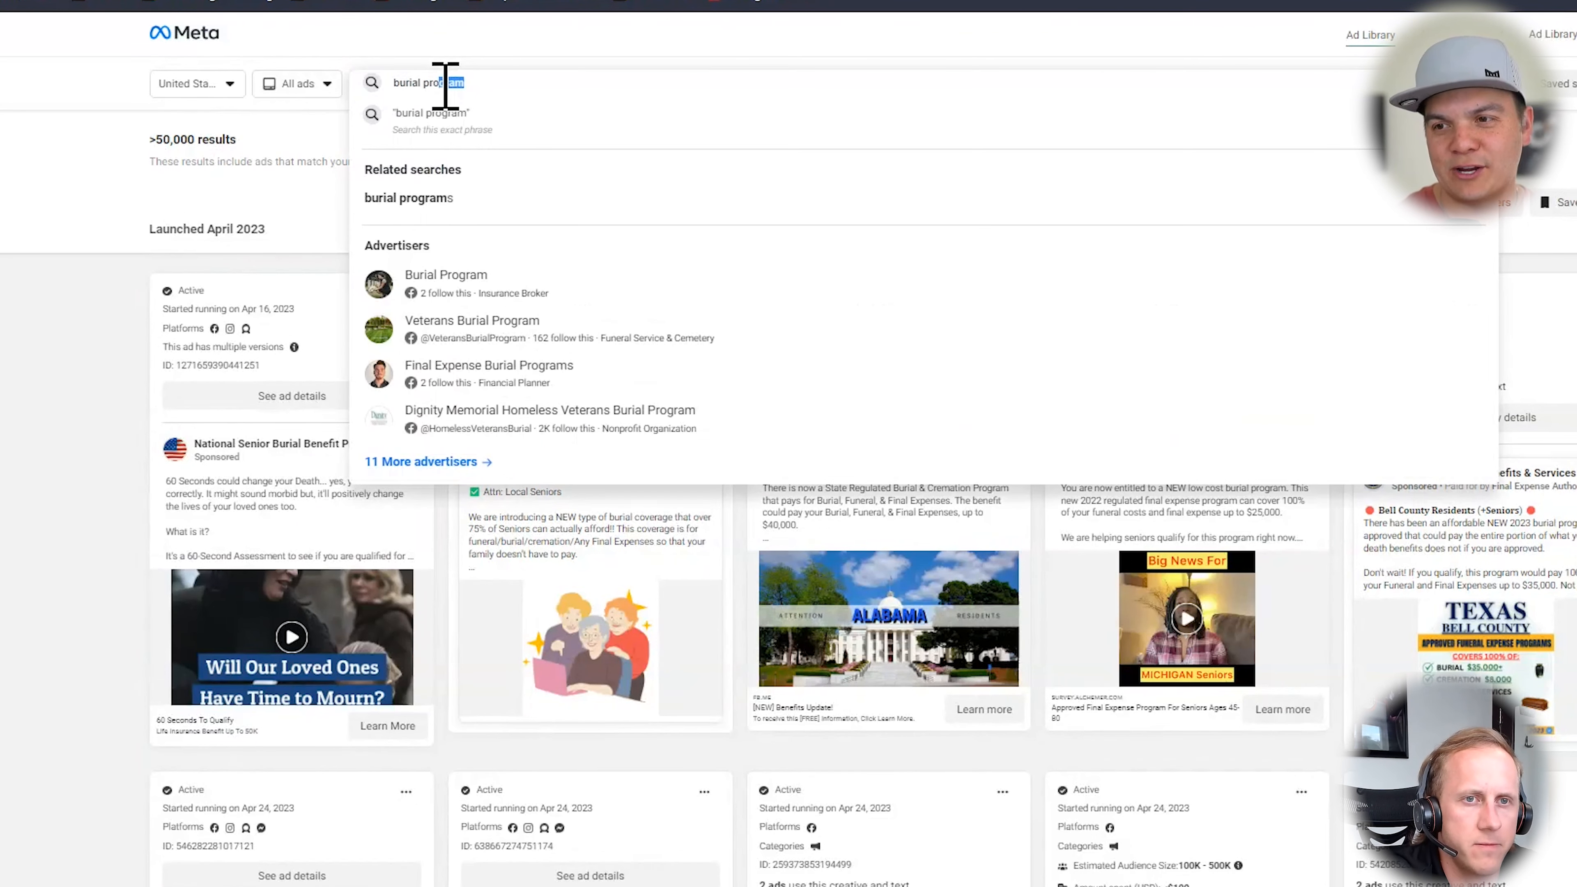
pyautogui.click(304, 145)
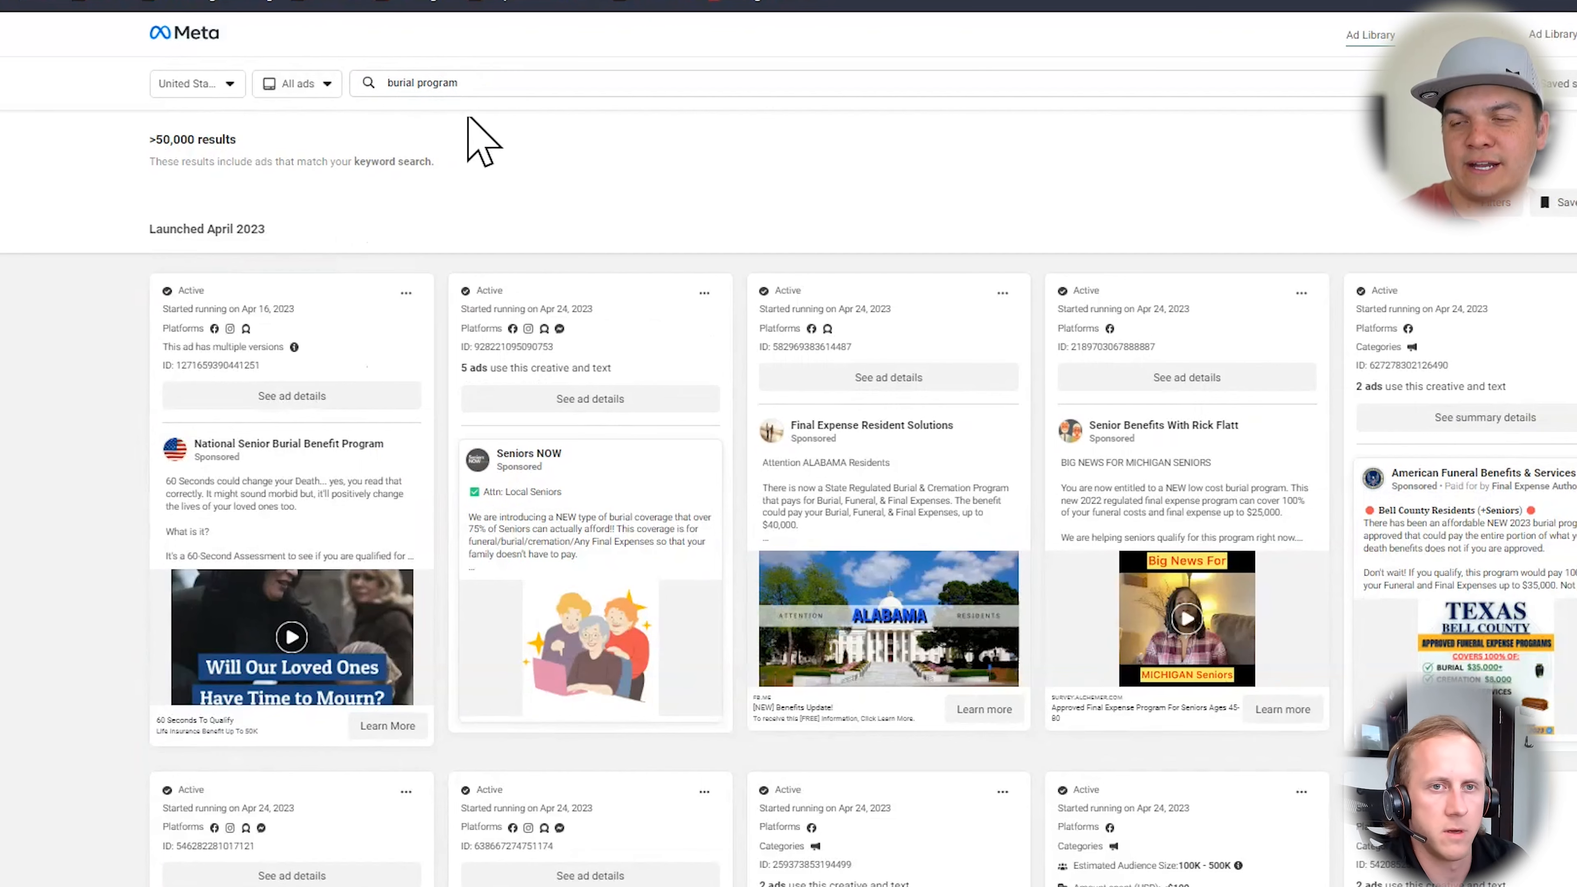
# Set the active status filter for the burial program results to Active ads
pyautogui.hotkey('ctrl', '+')
pyautogui.hotkey('ctrl', '+')
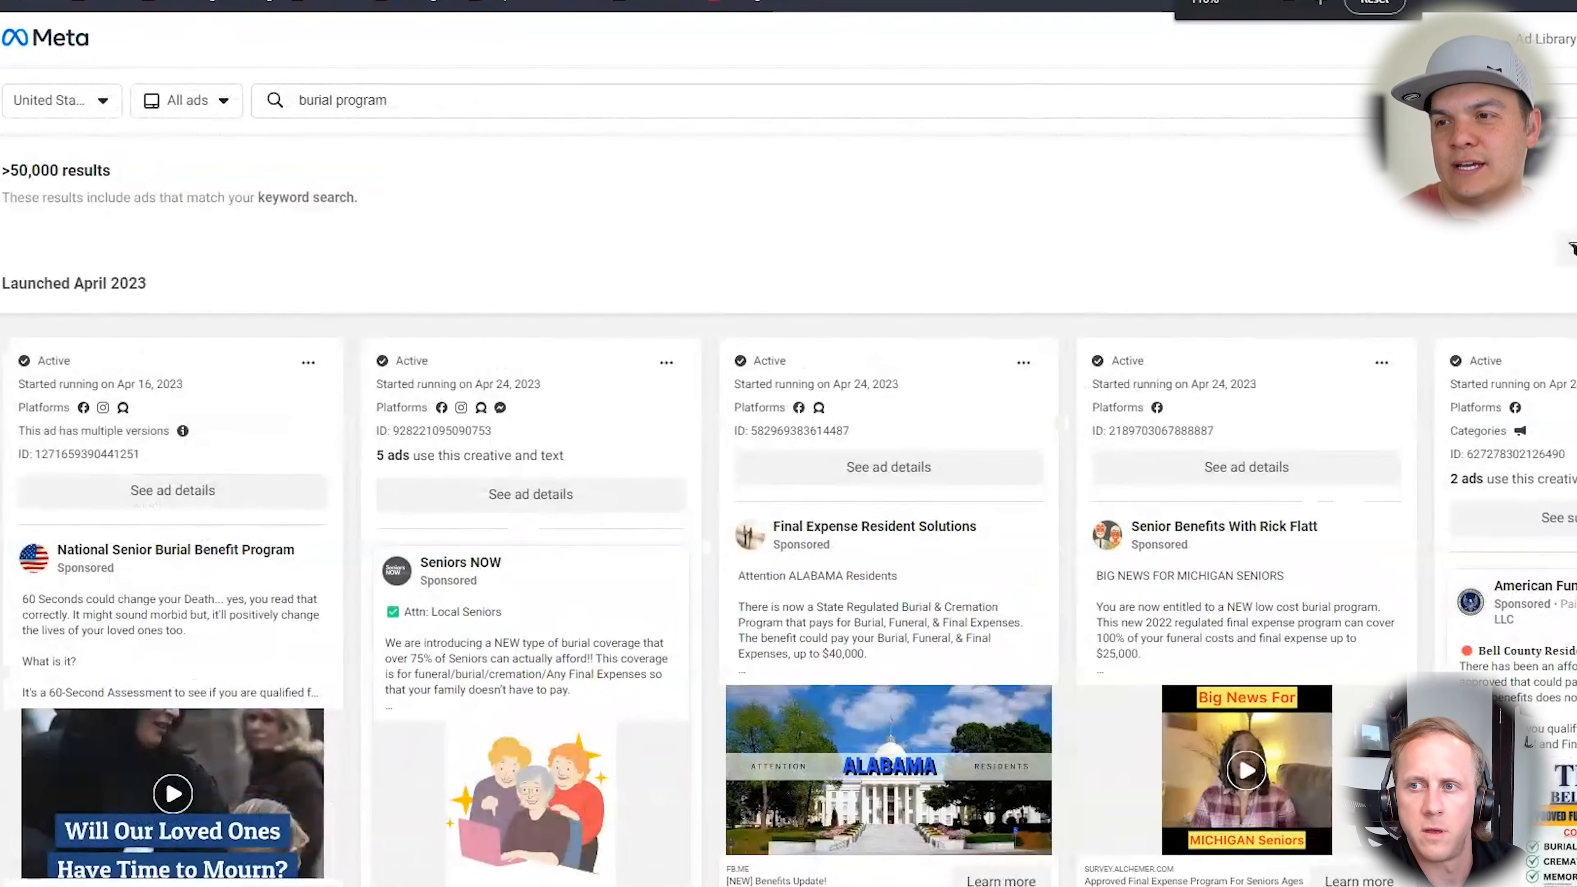
pyautogui.hotkey('ctrl', '+')
pyautogui.click(1554, 286)
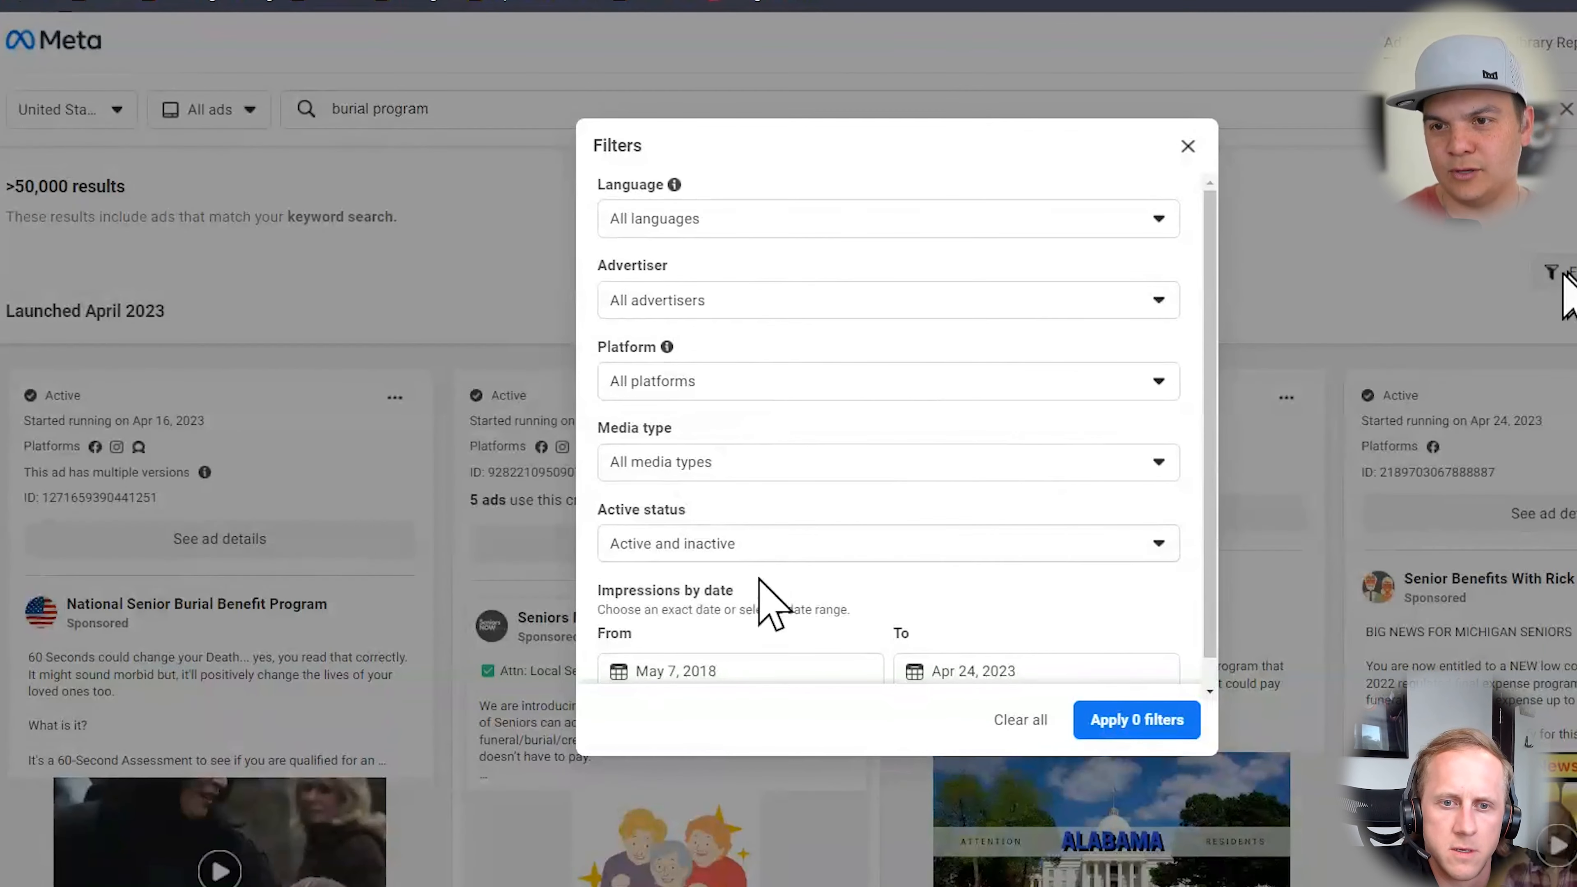
pyautogui.click(754, 545)
pyautogui.click(722, 626)
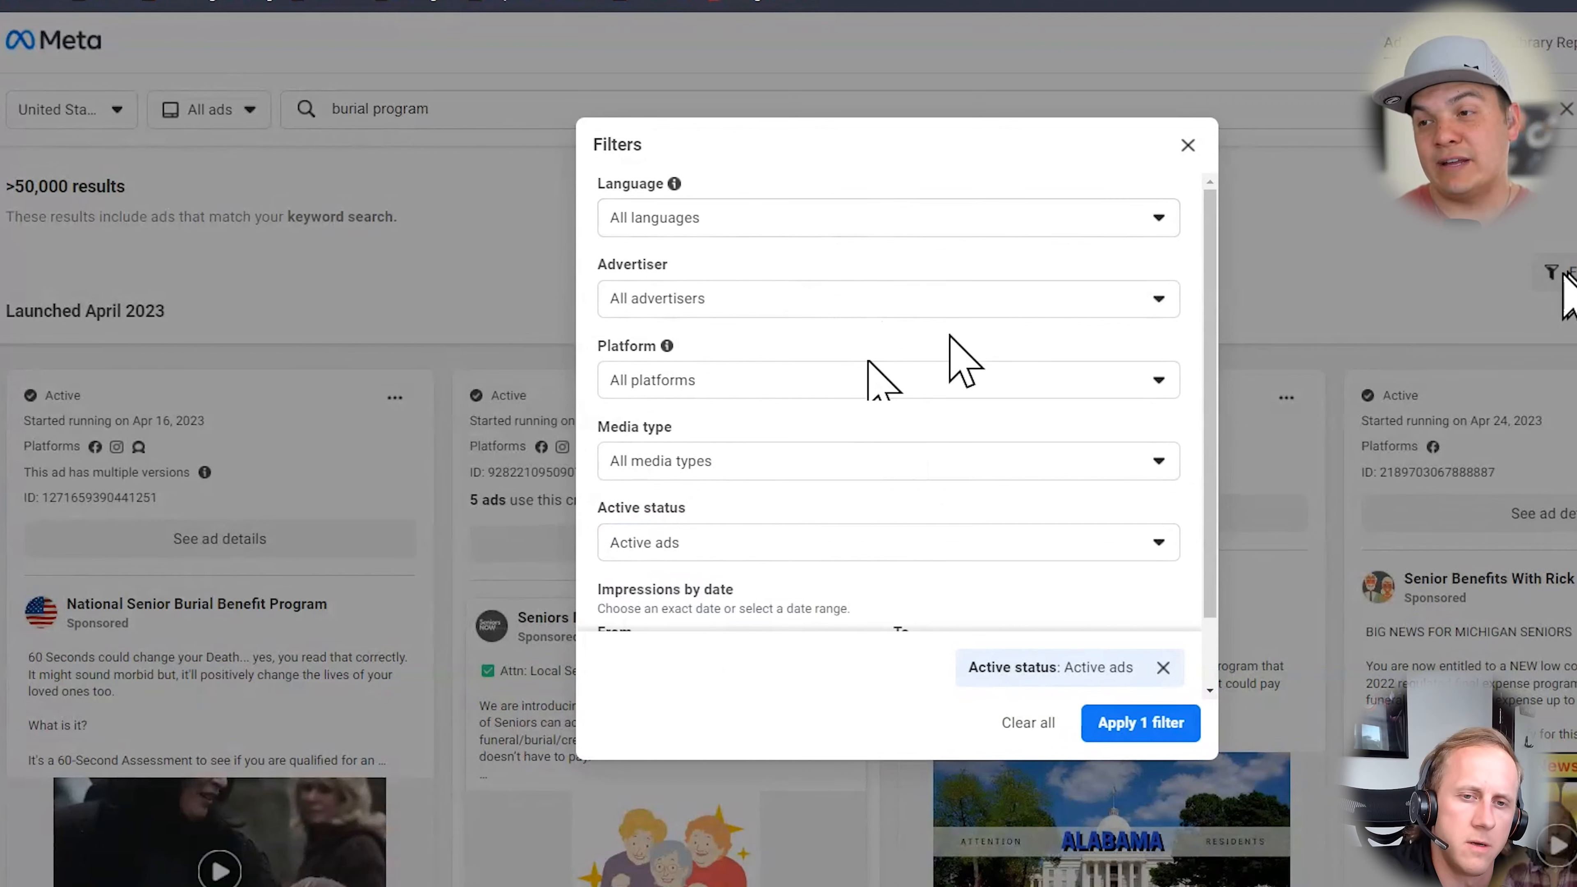
# Set the end date of the impressions range to April 24, 2021 and apply the filters
pyautogui.scroll(-2, 993, 413)
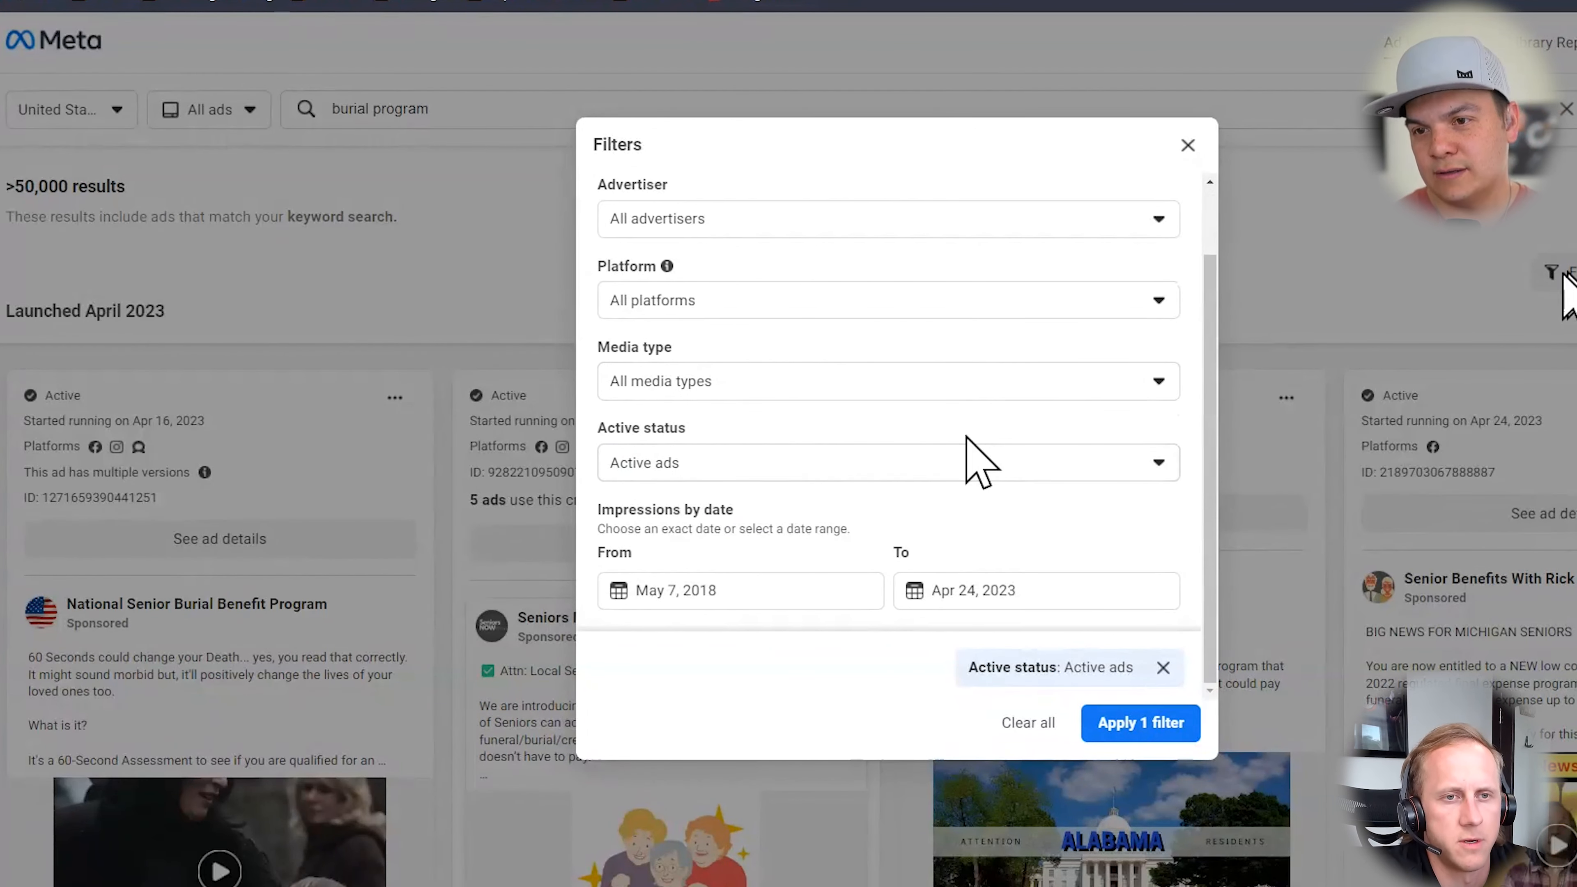
pyautogui.scroll(2, 987, 472)
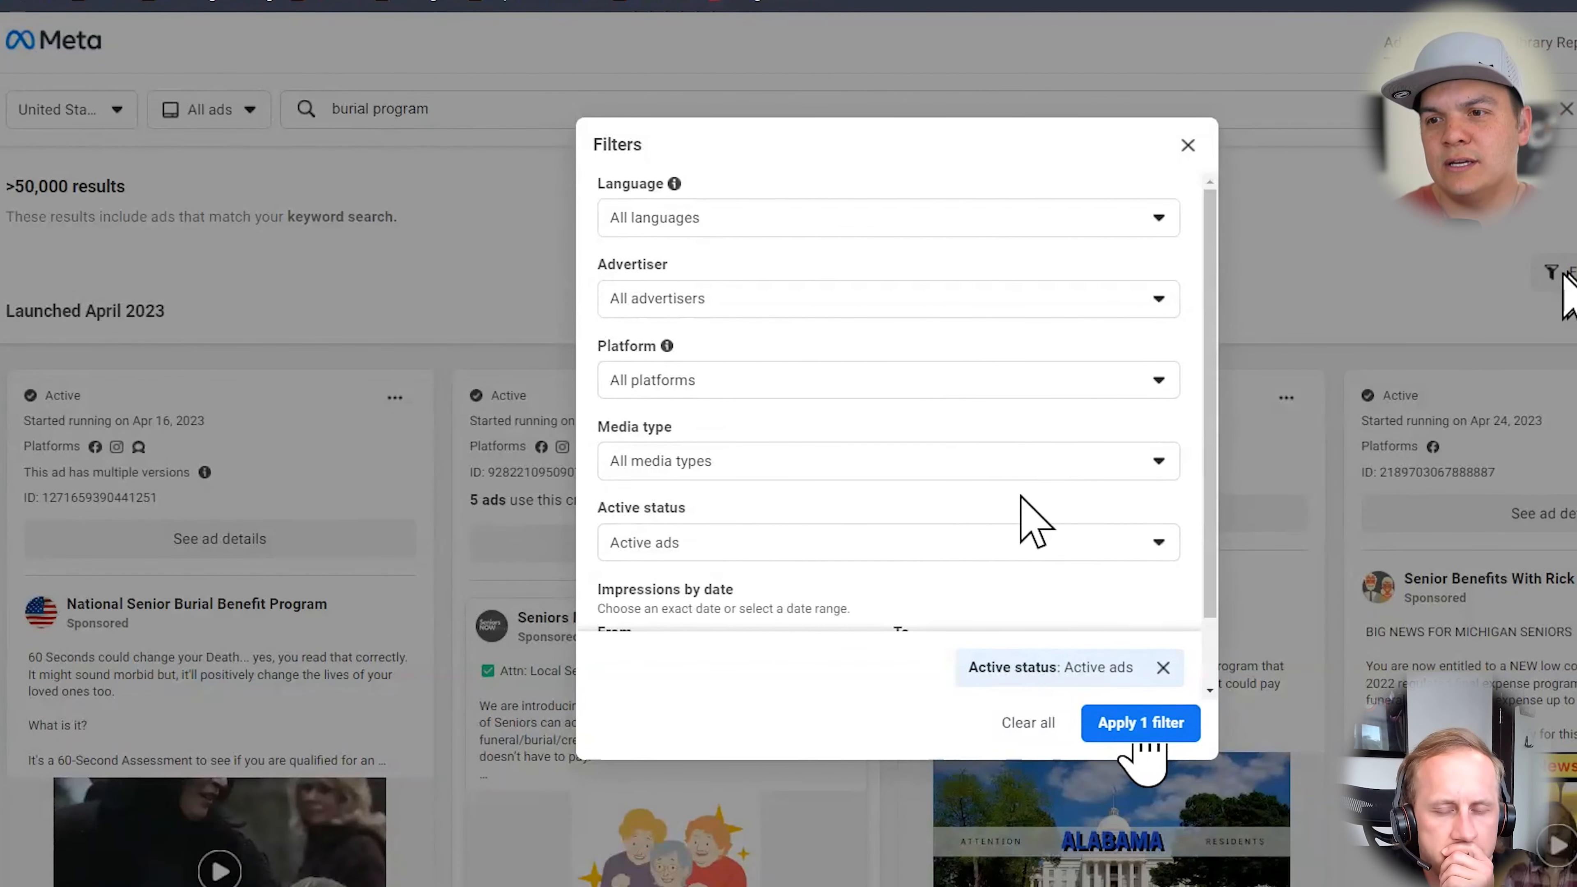
pyautogui.scroll(-2, 923, 422)
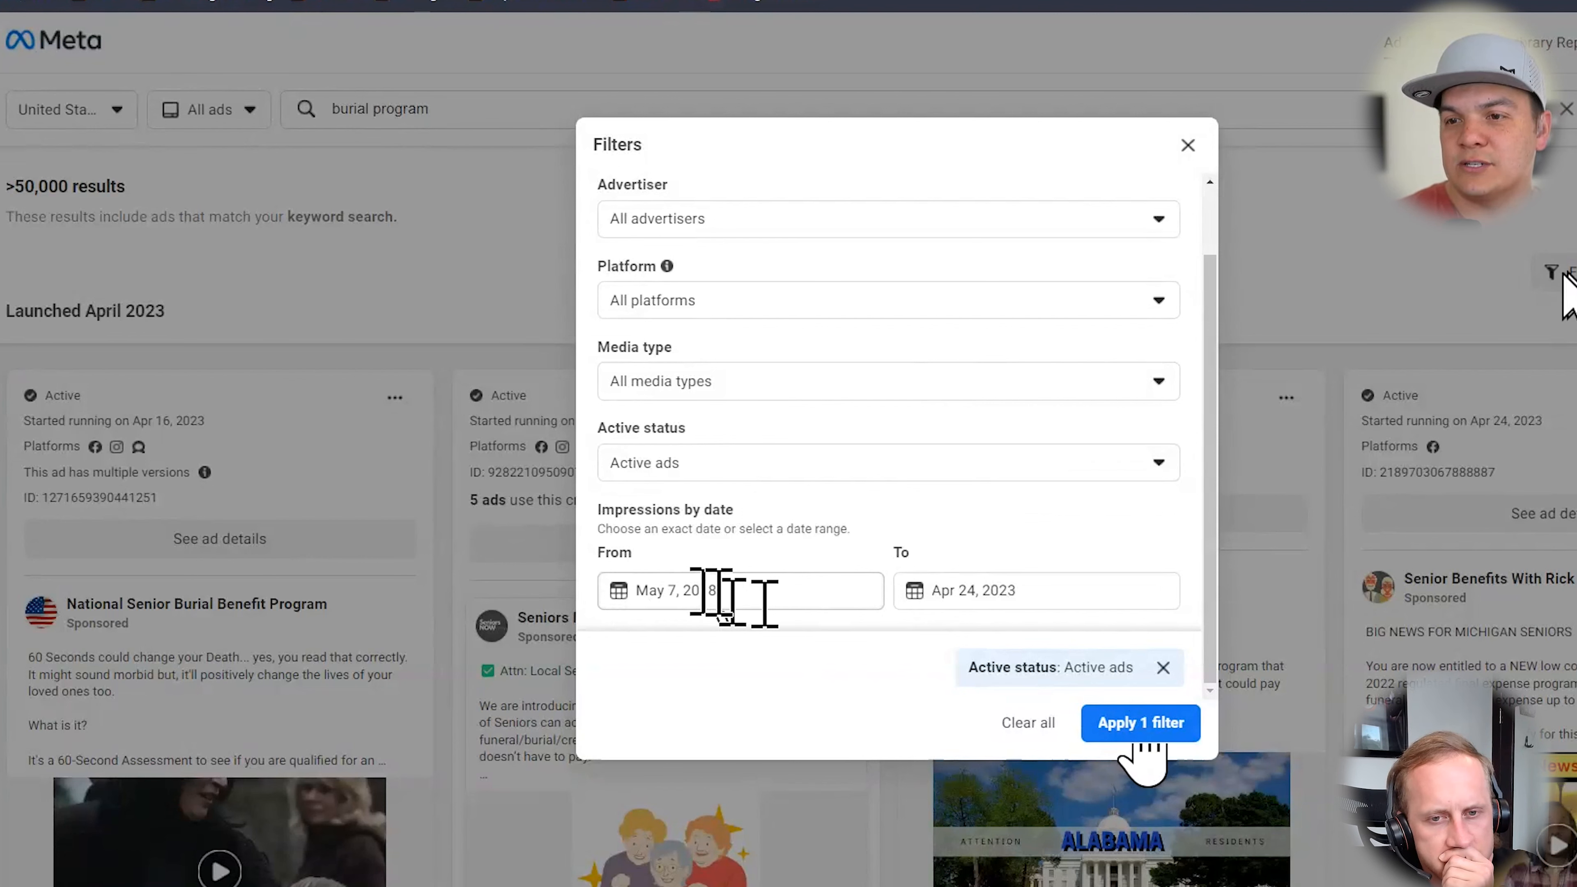
pyautogui.click(1034, 591)
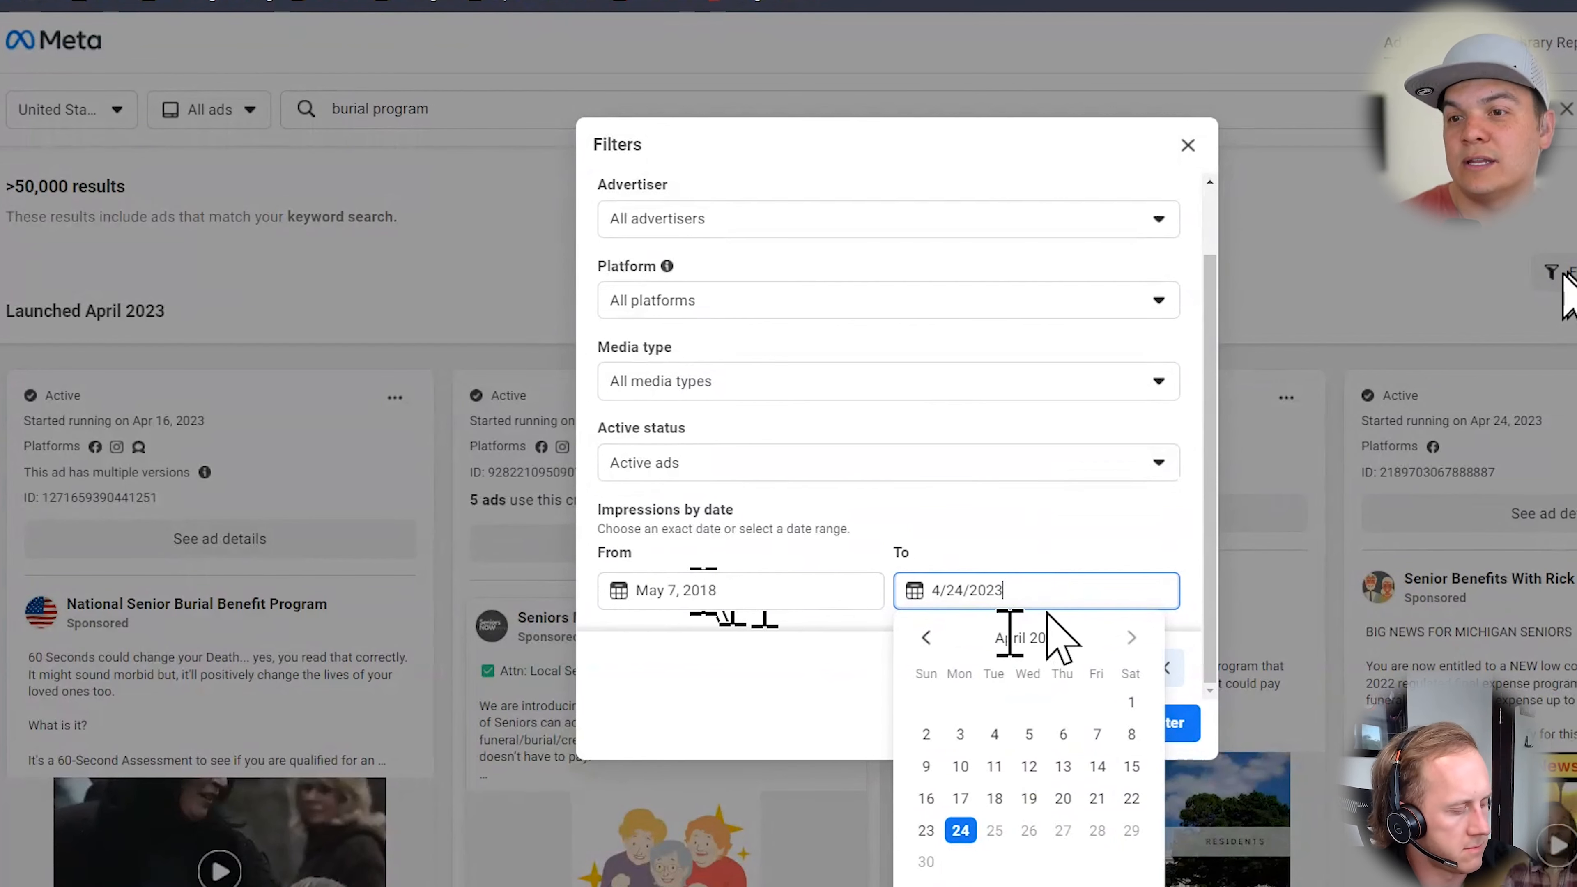
pyautogui.press('BackSpace')
pyautogui.write('1')
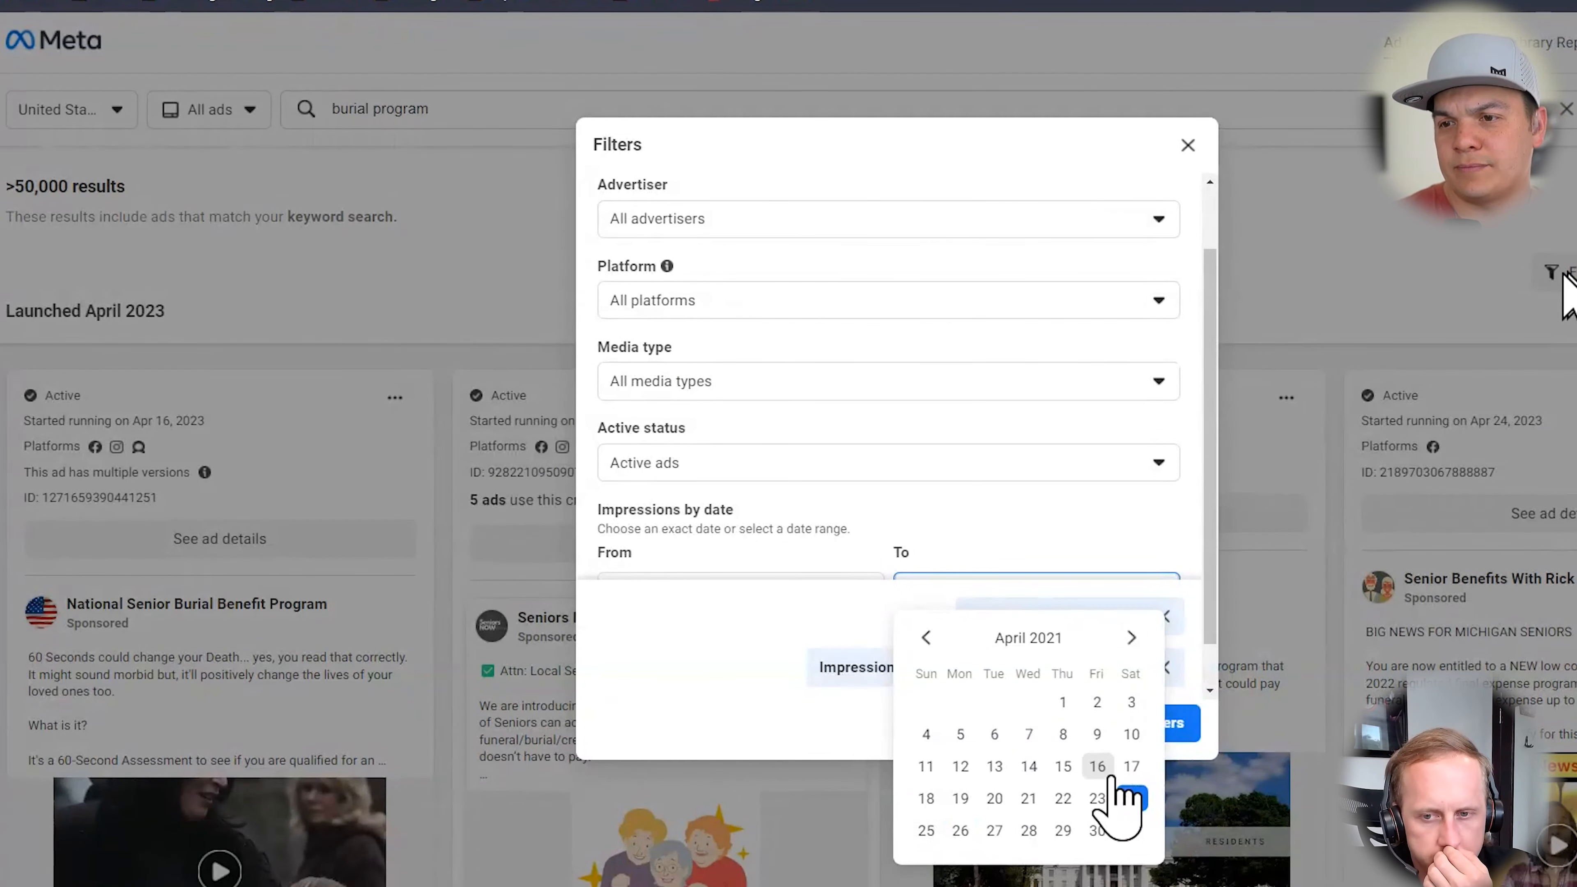
pyautogui.click(1173, 729)
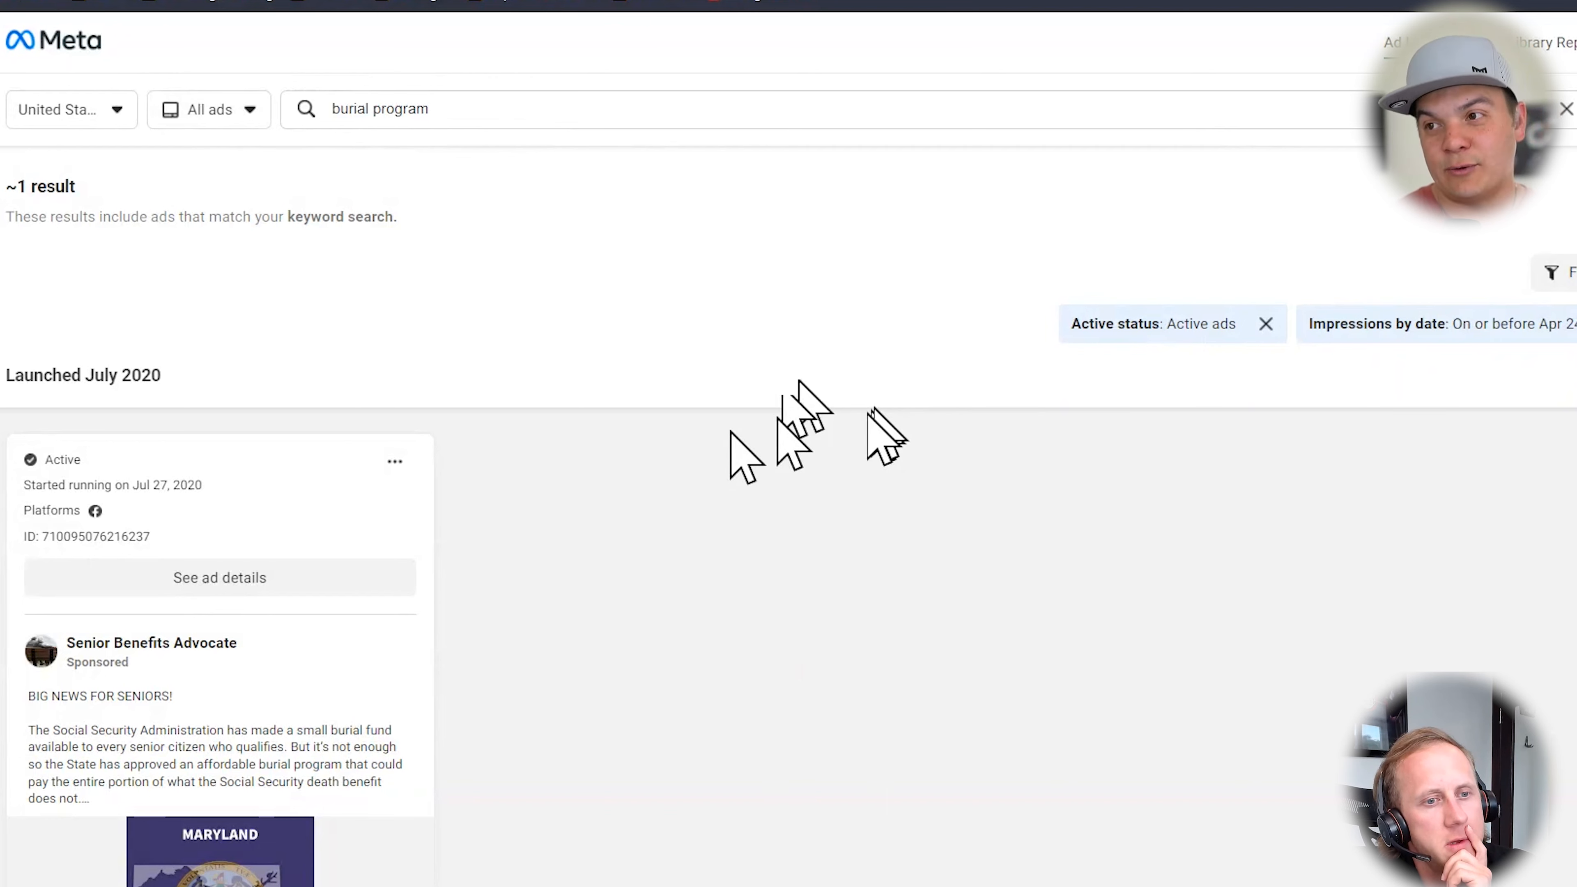
# Expand the Senior Benefits Advocate ad's text and examine its copy, image and start date
pyautogui.scroll(-3, 659, 357)
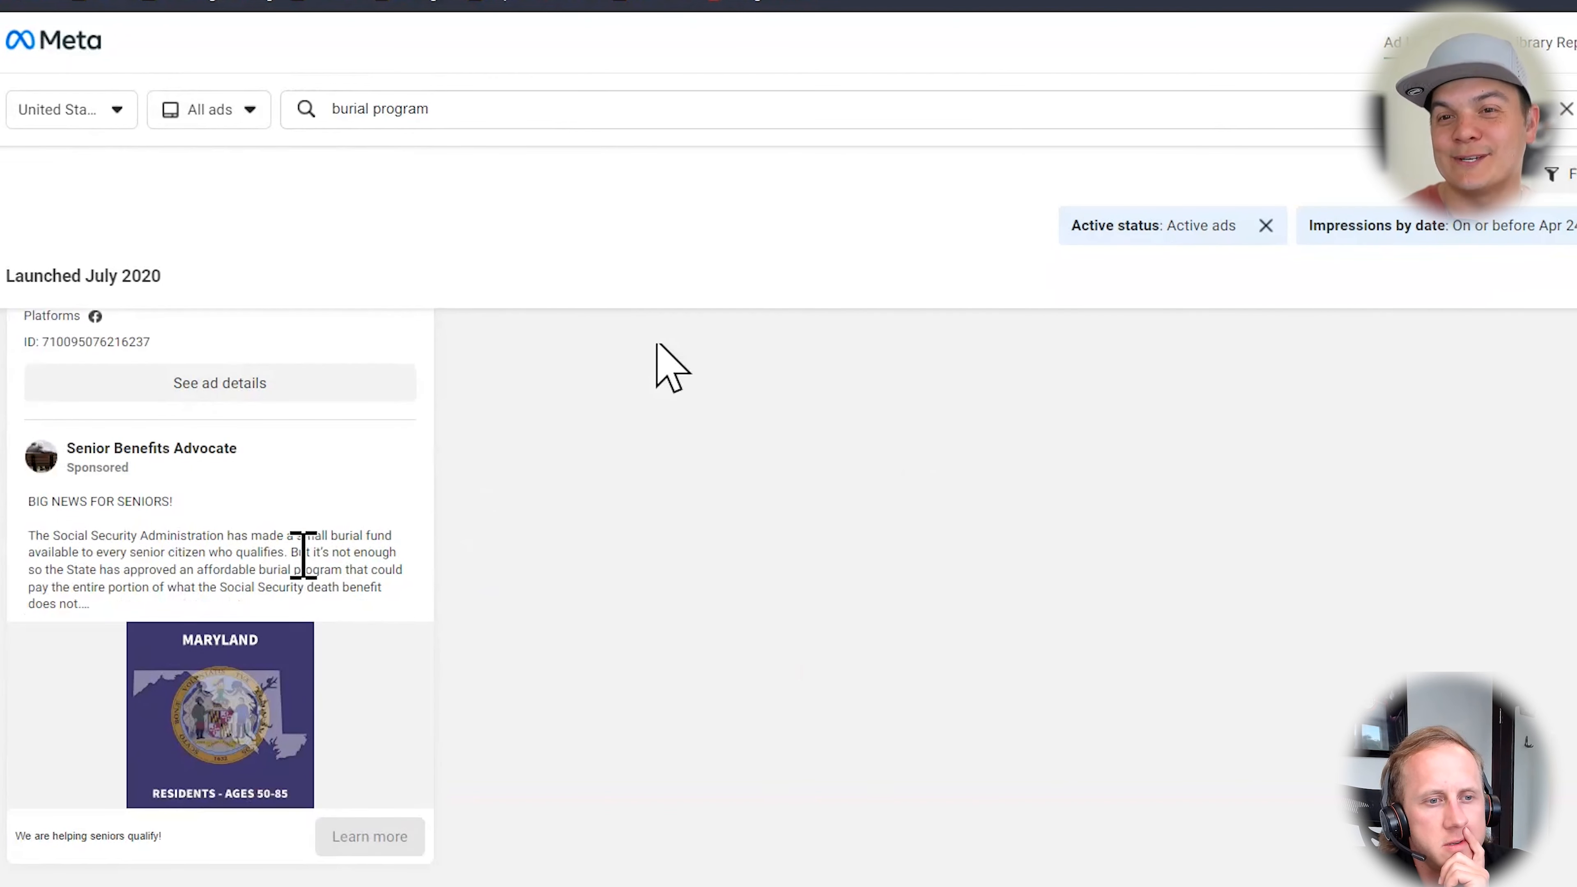
pyautogui.scroll(2, 304, 552)
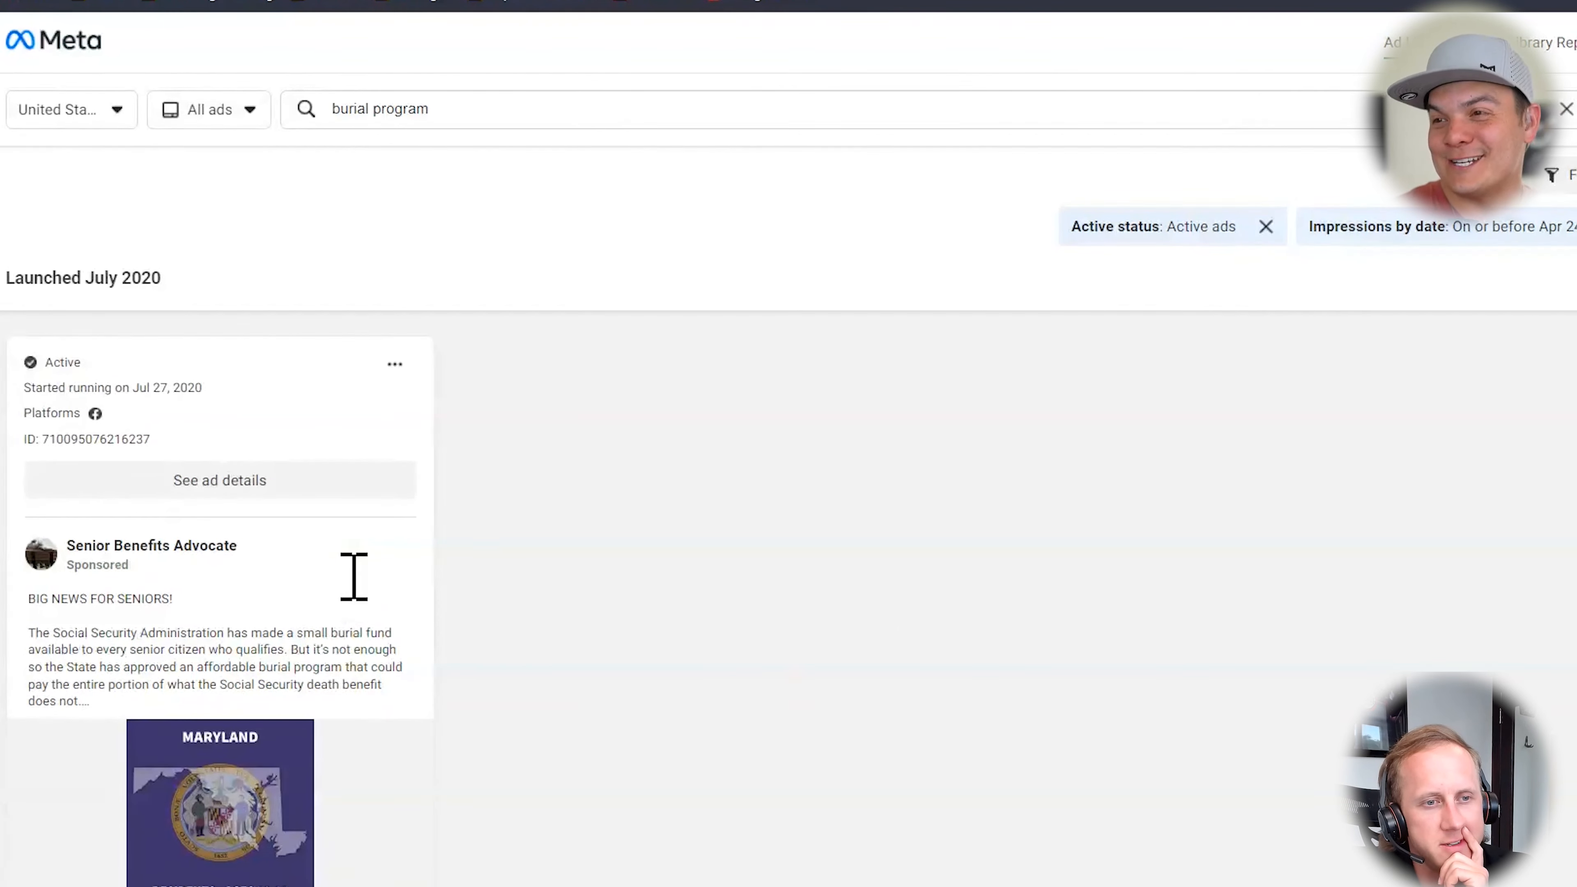
pyautogui.click(289, 646)
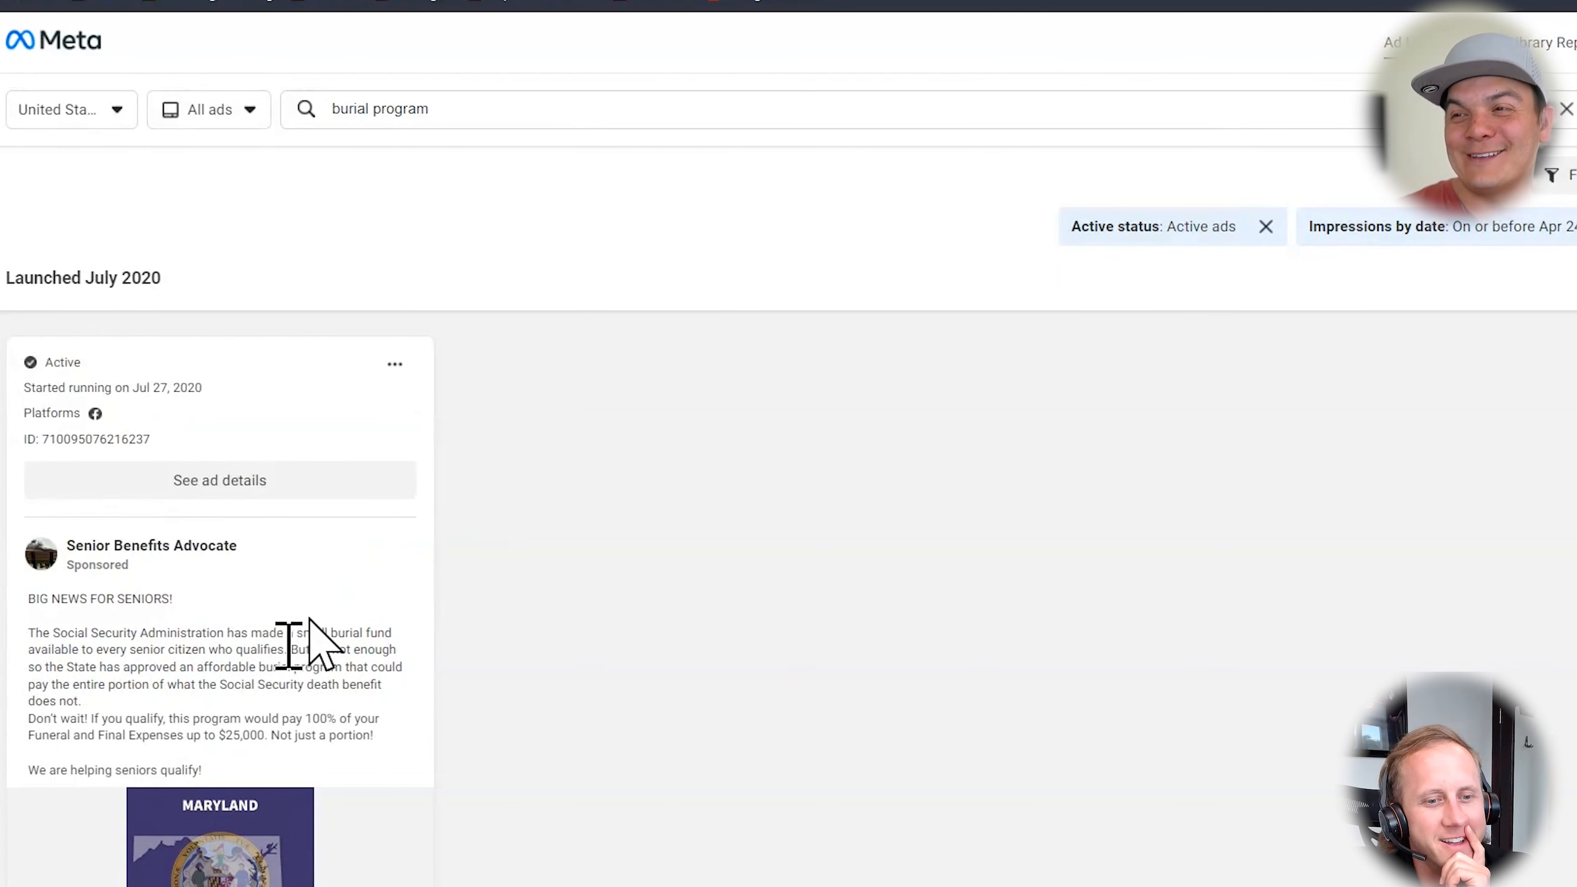
pyautogui.scroll(-2, 311, 643)
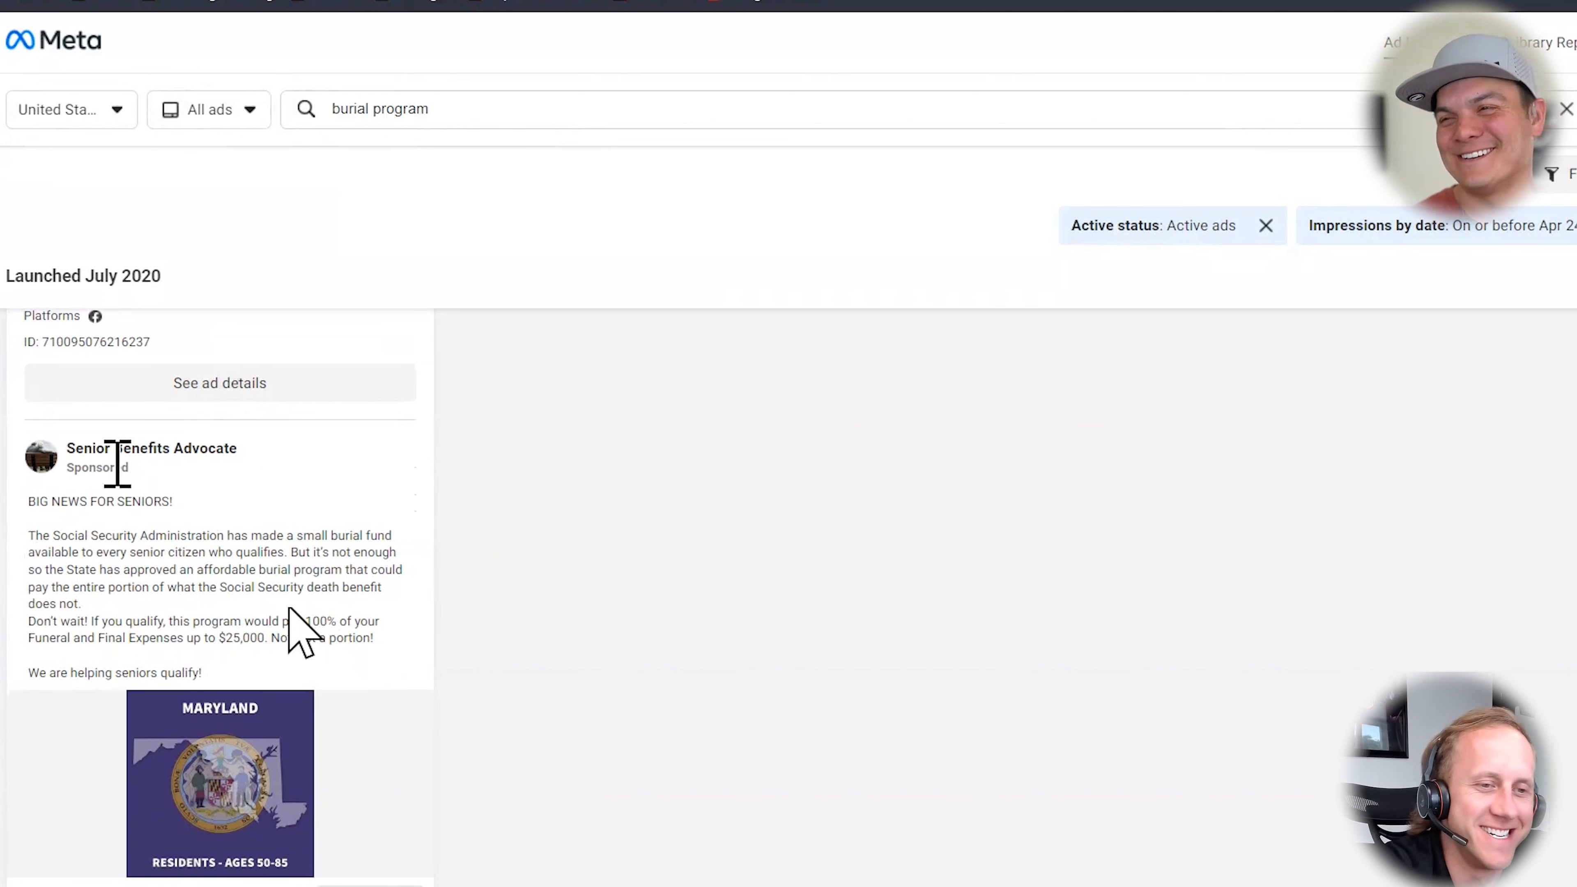
pyautogui.scroll(2, 218, 563)
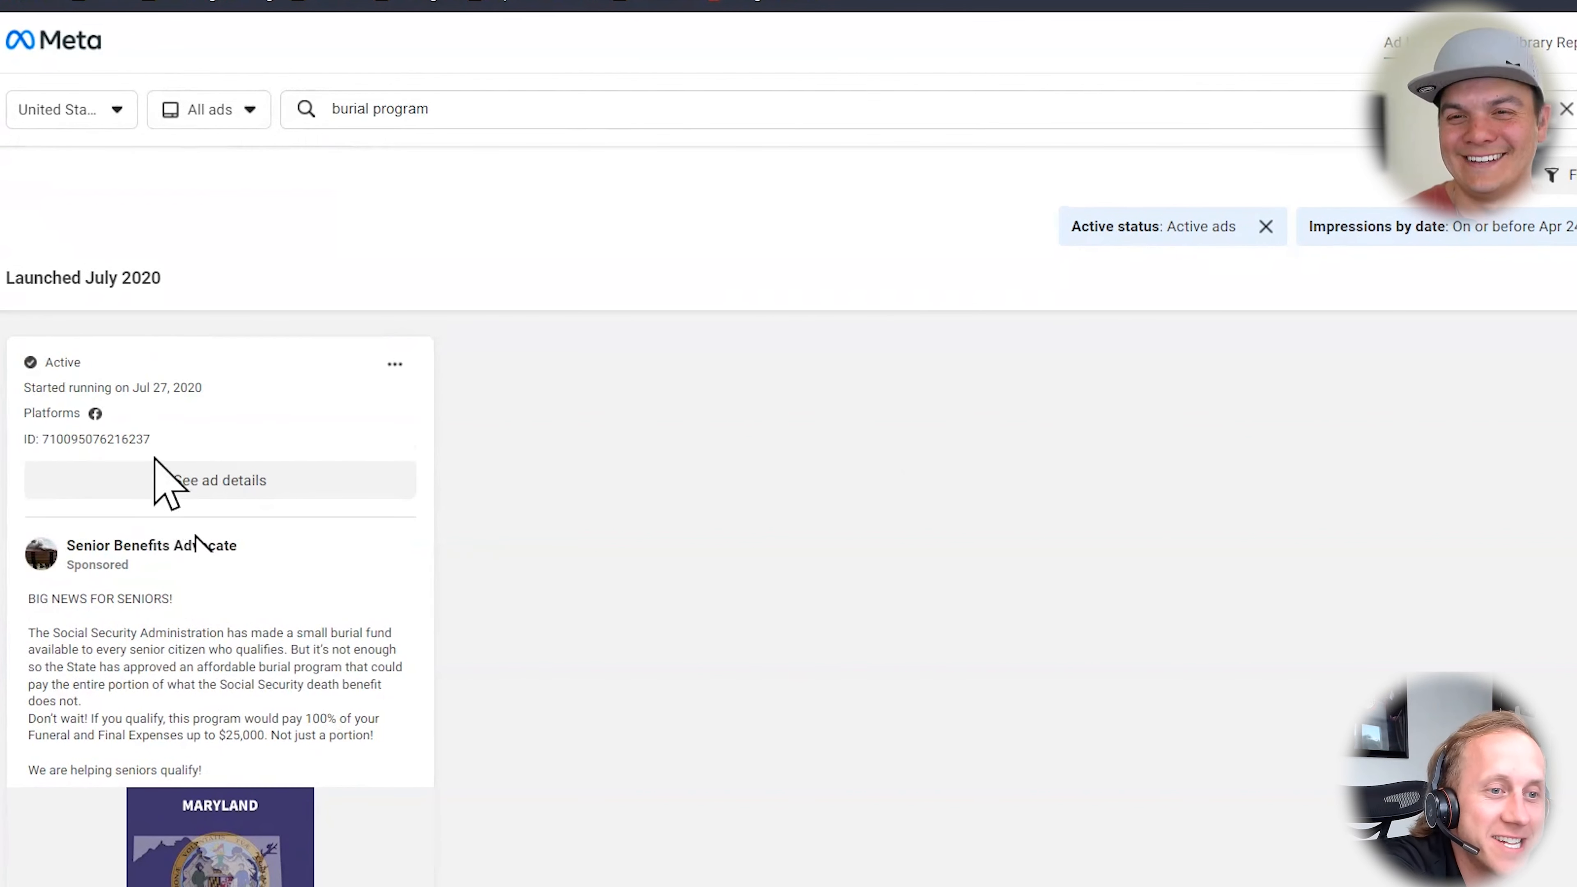
pyautogui.moveTo(142, 551)
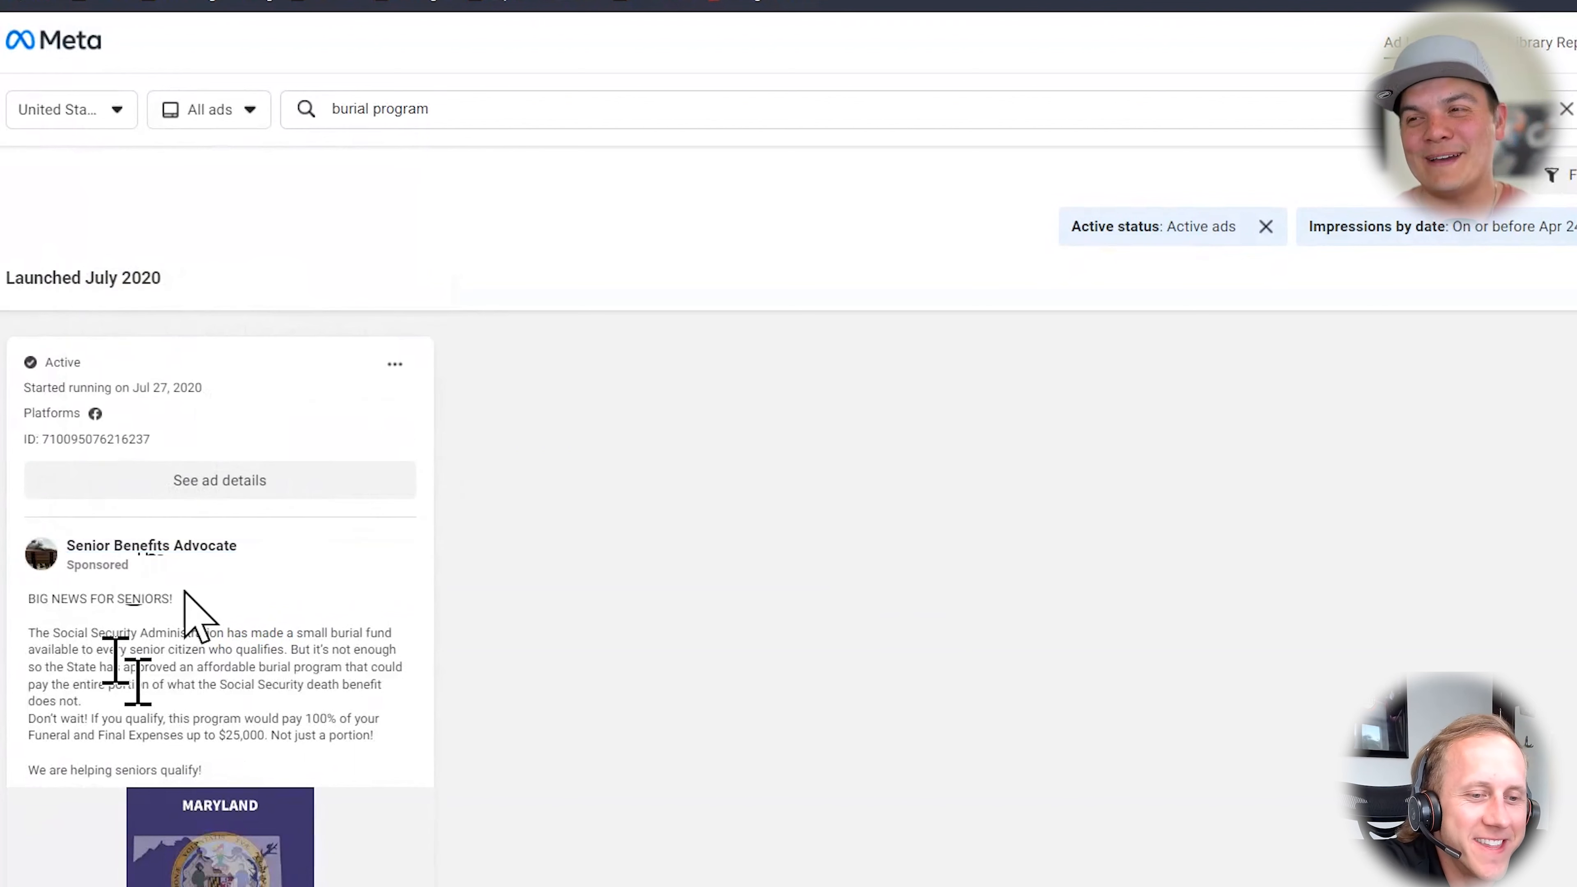
pyautogui.scroll(-2, 264, 638)
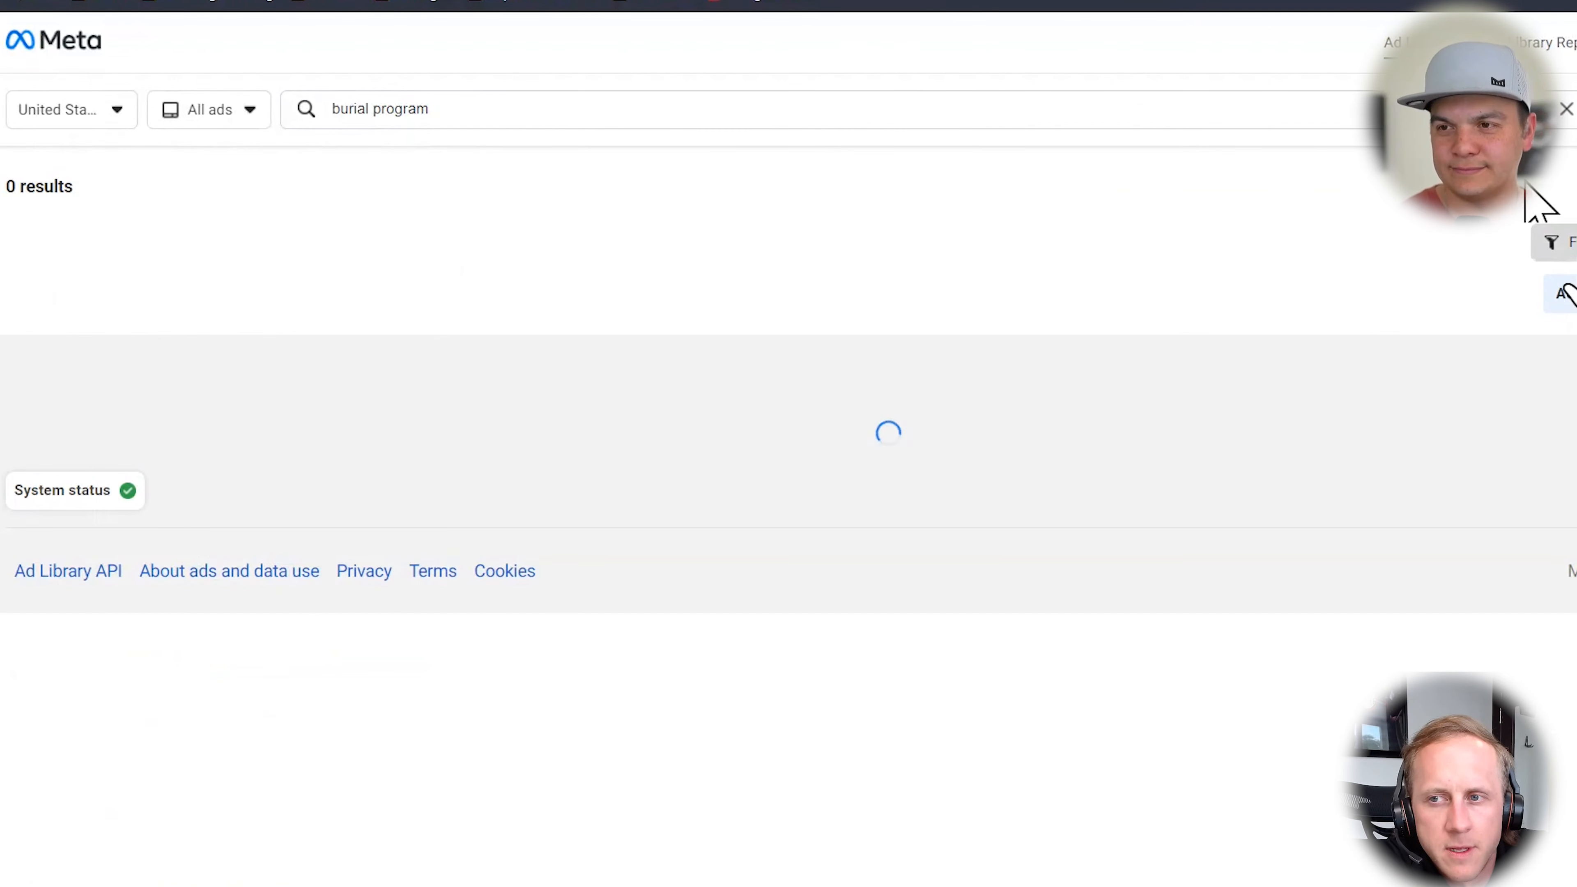
# Filter the active ads to impressions on or before April 24, 2022 and review the matching ads
pyautogui.click(1550, 242)
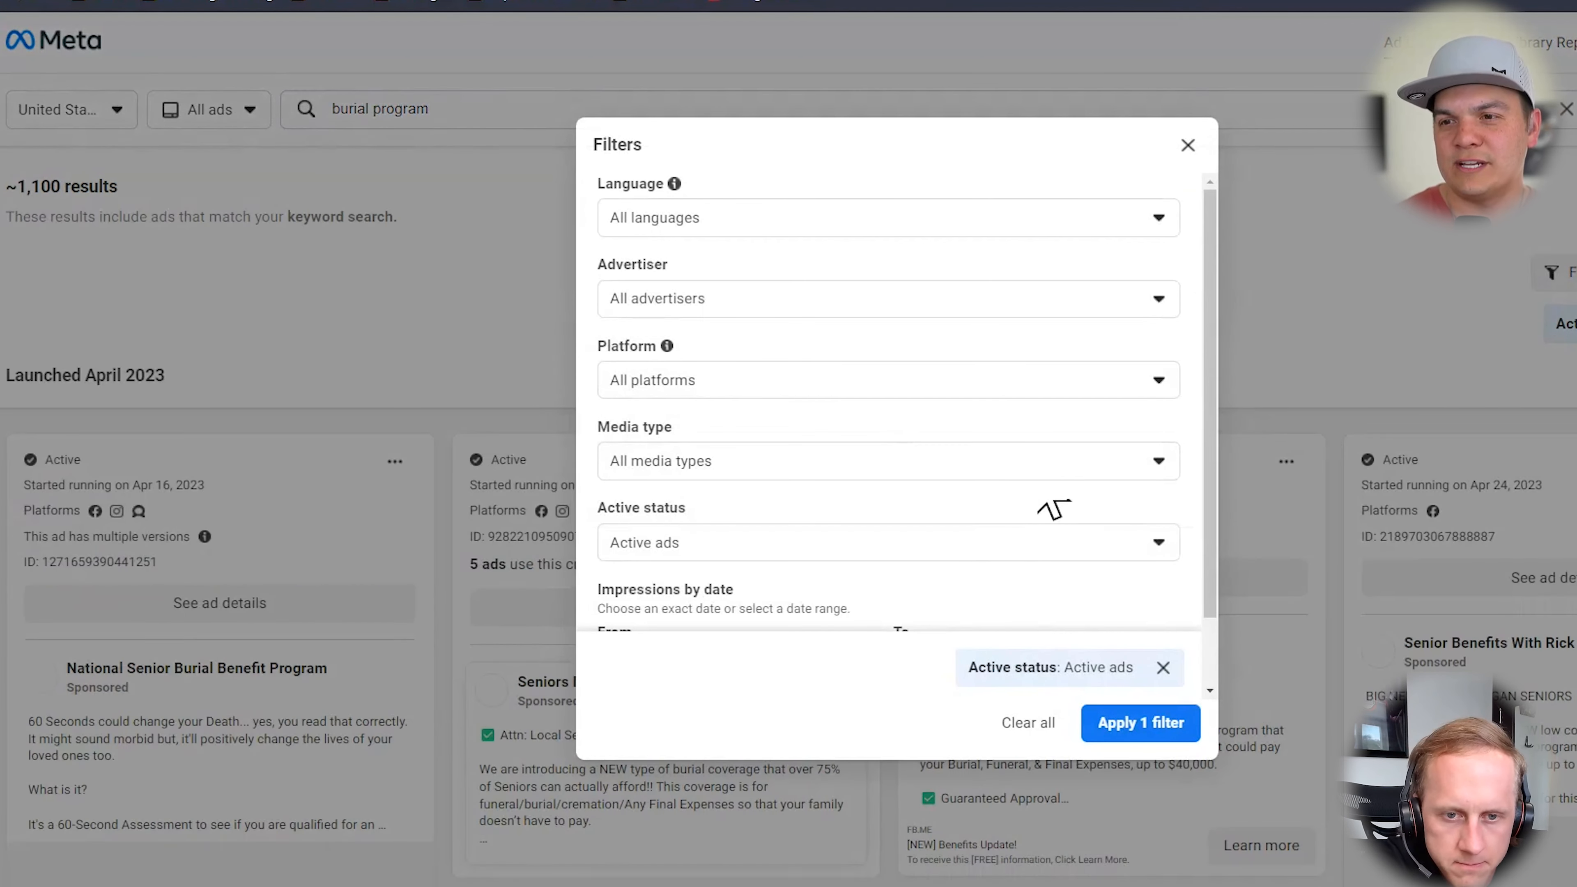
pyautogui.scroll(-2, 1045, 500)
pyautogui.click(997, 591)
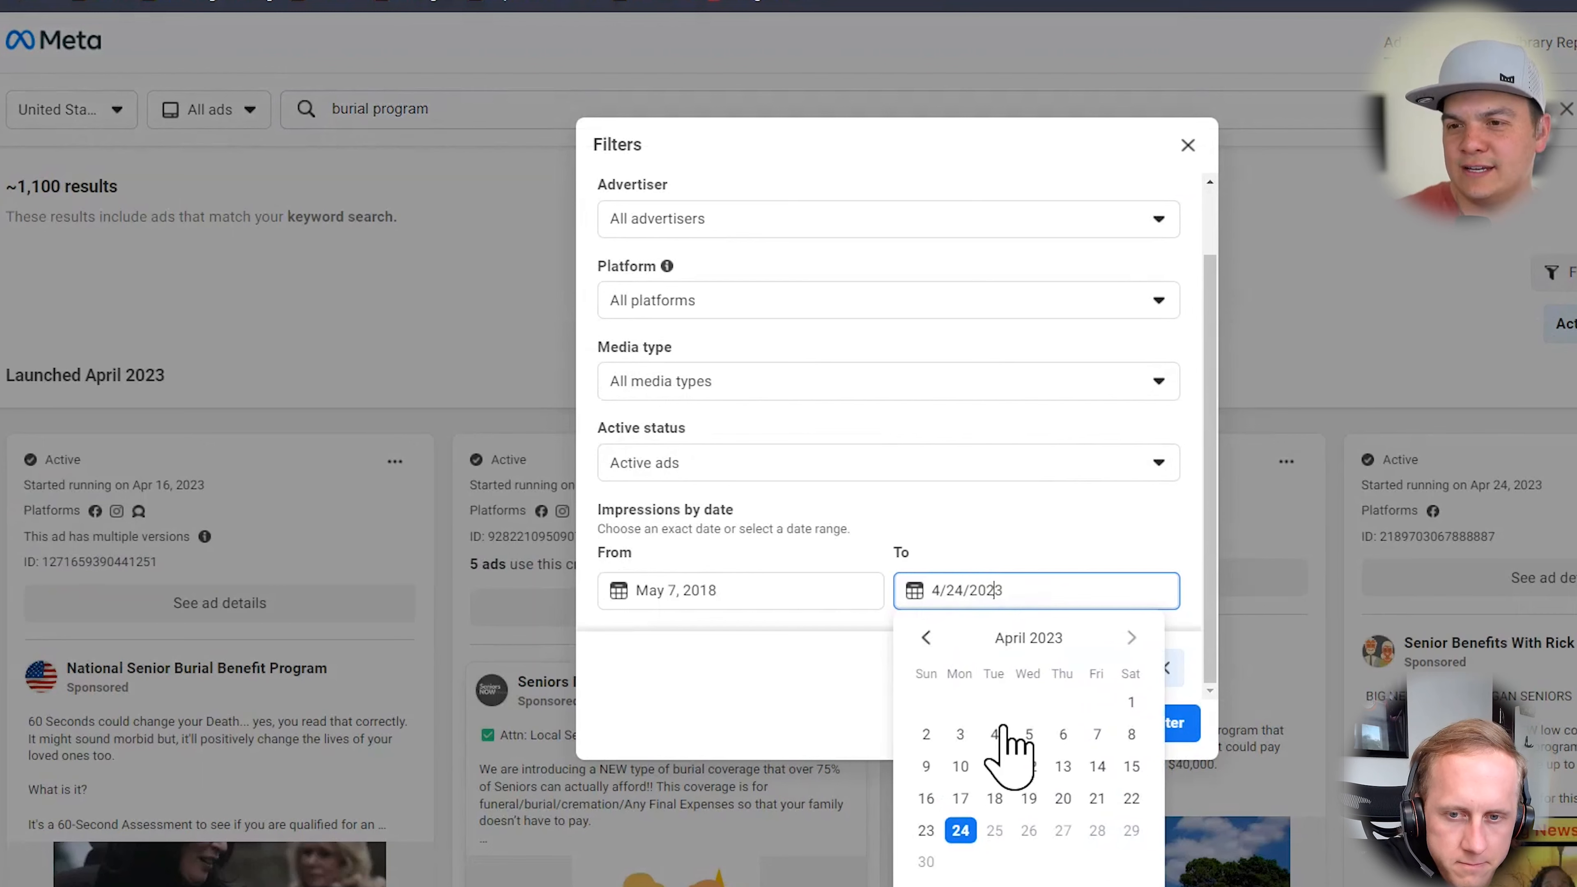
pyautogui.click(926, 637)
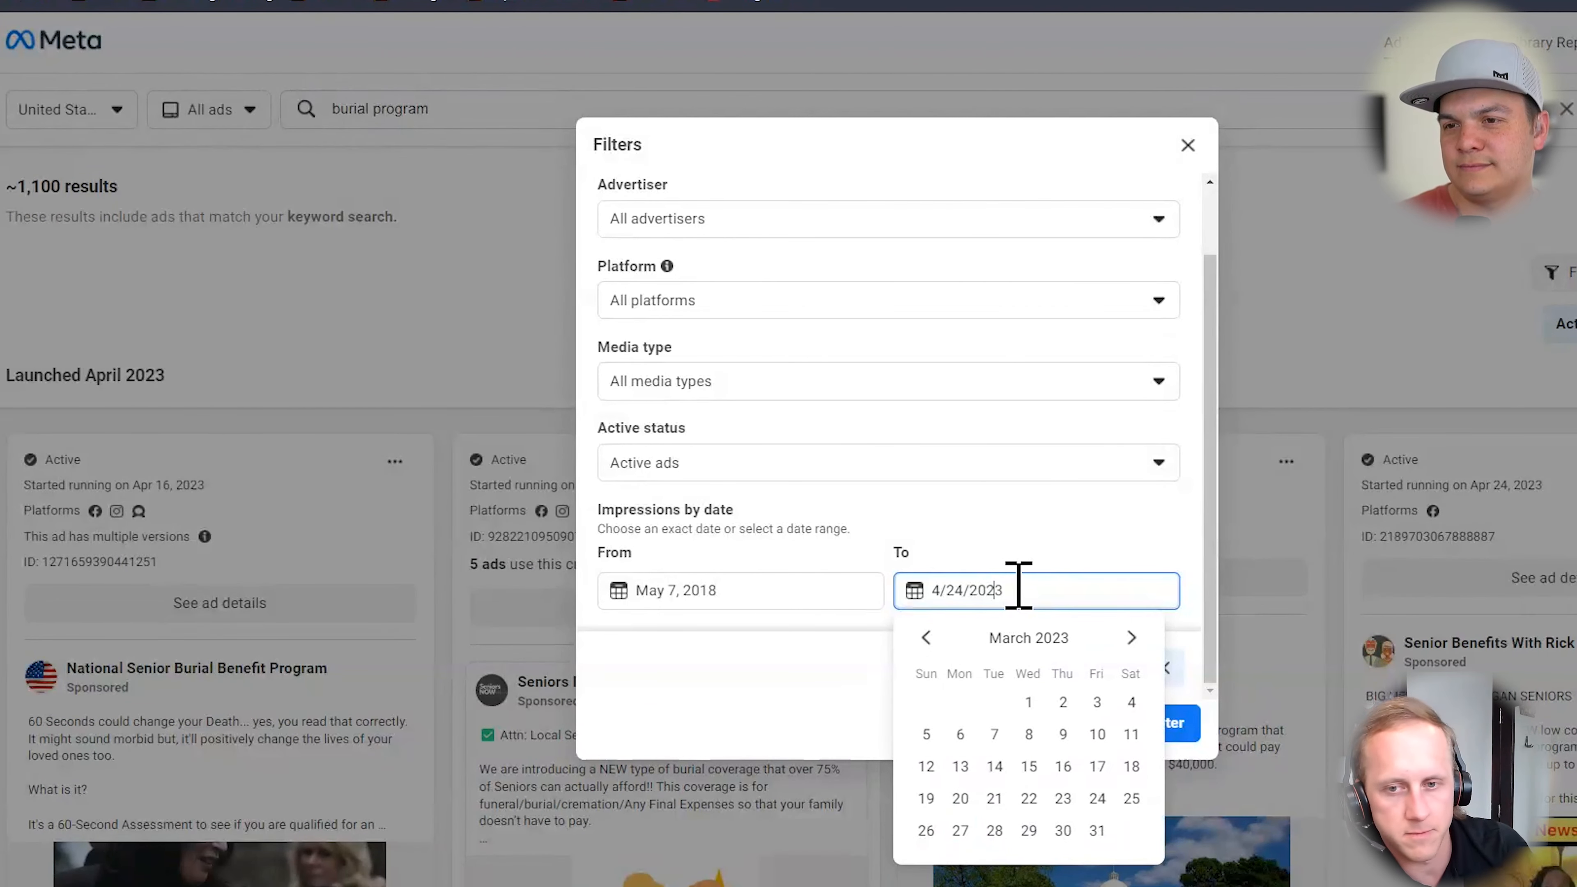
pyautogui.press('Delete')
pyautogui.write('2')
pyautogui.click(1186, 728)
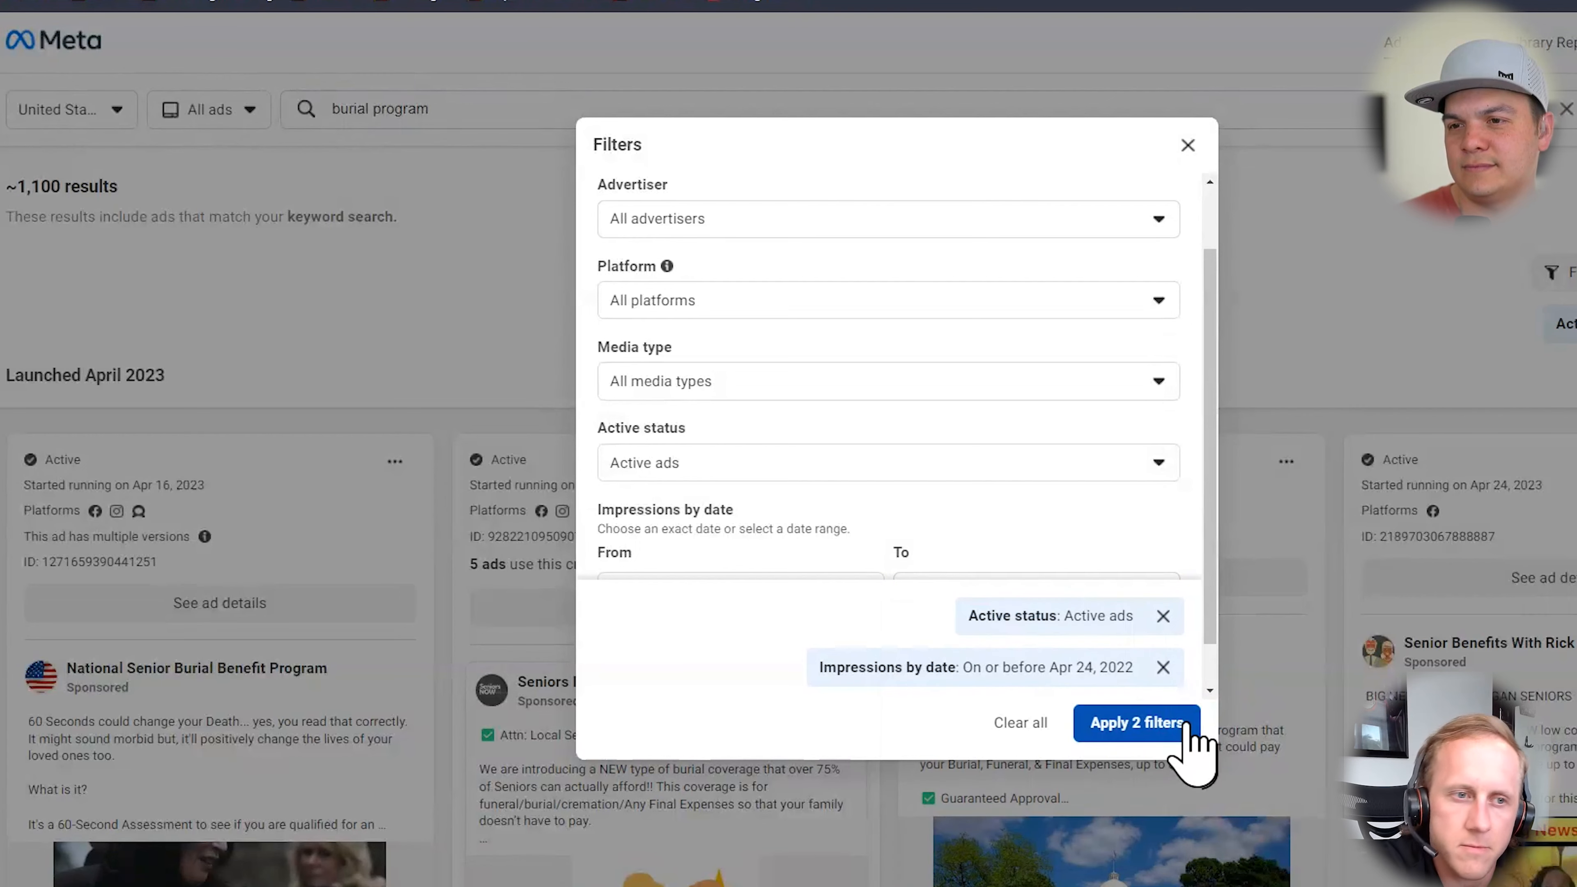
pyautogui.click(1186, 724)
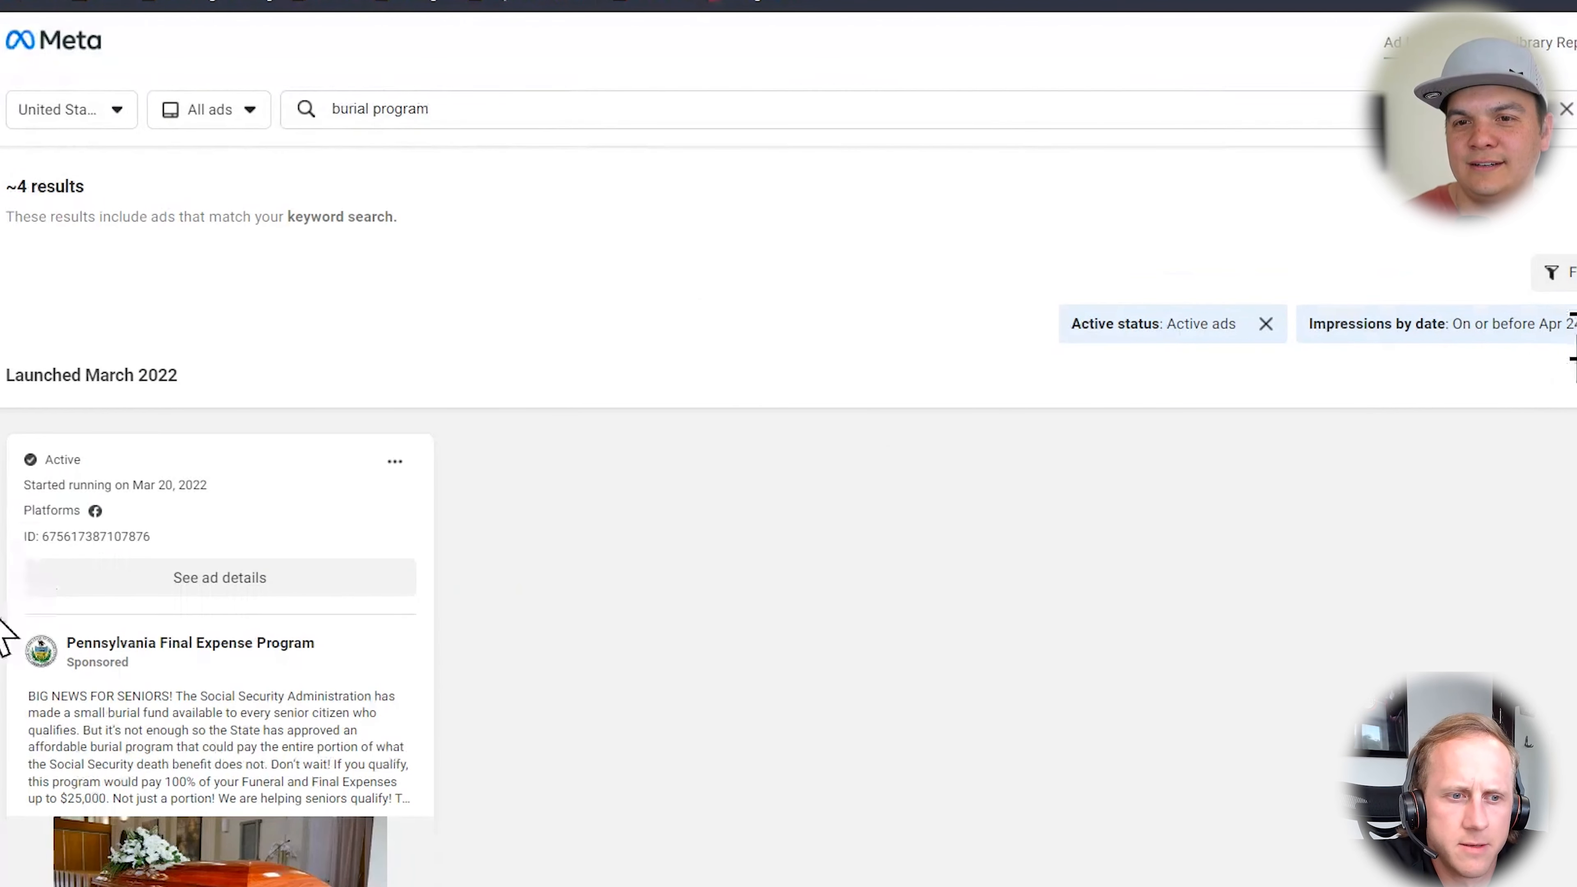
pyautogui.scroll(-8, 538, 644)
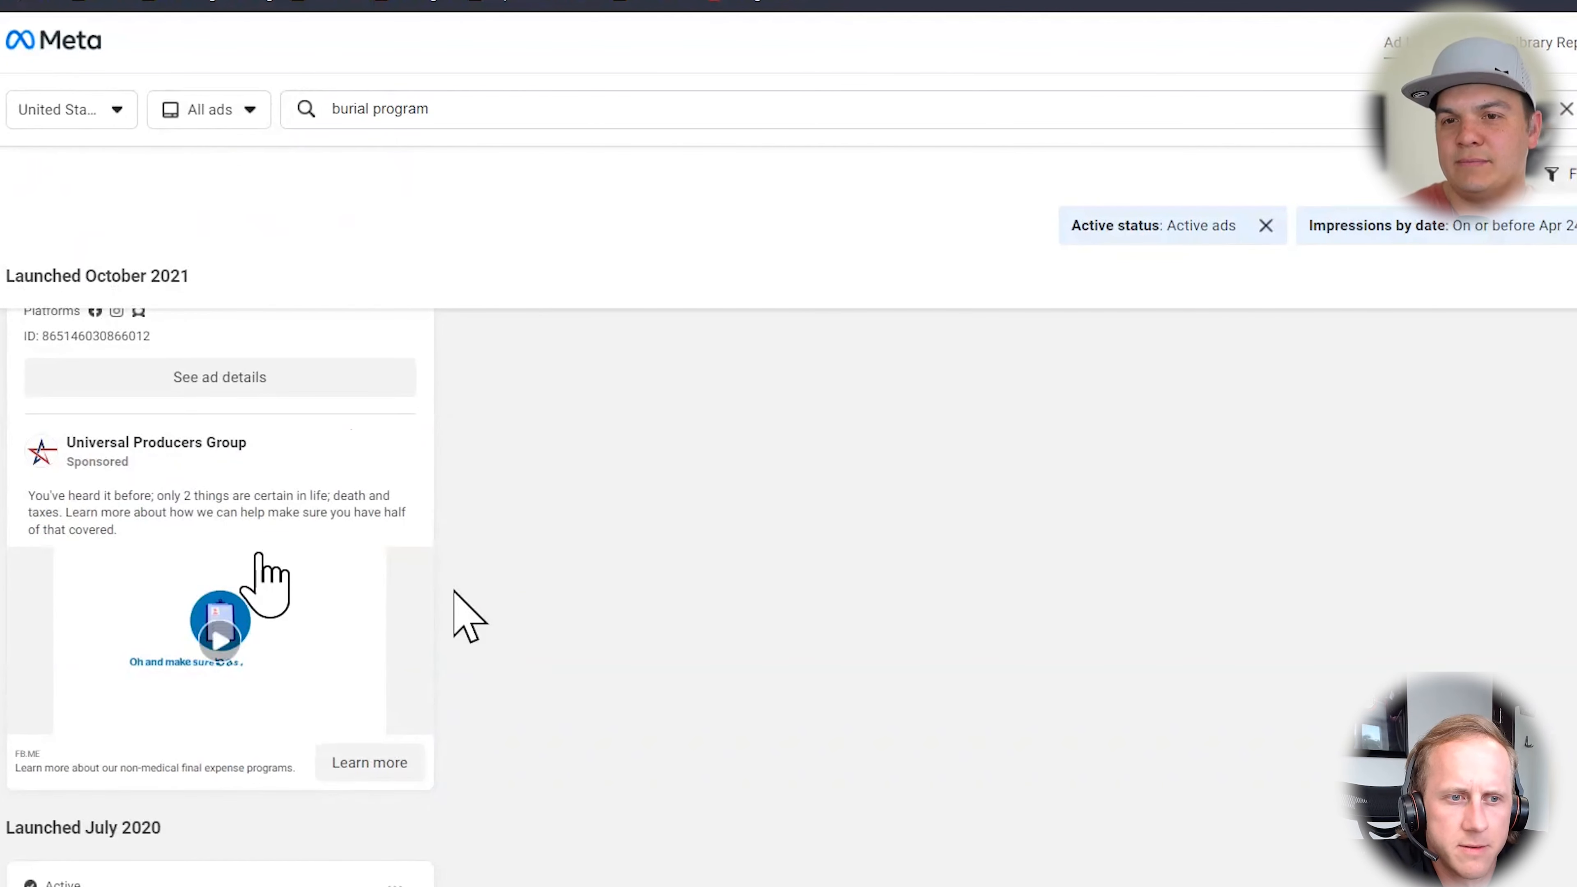
pyautogui.scroll(8, 549, 557)
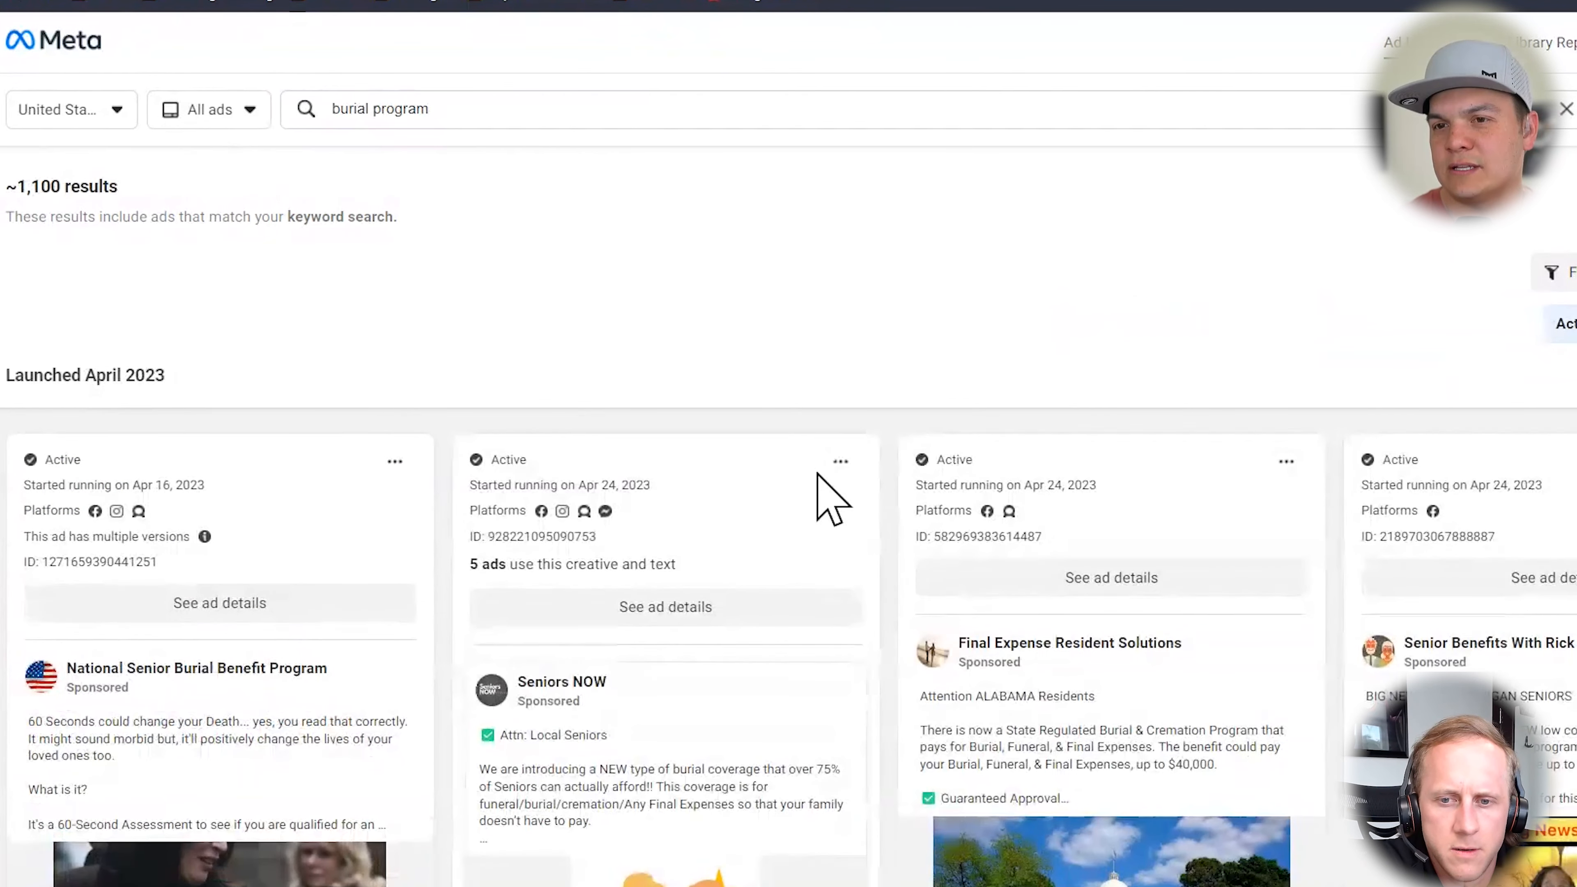
# Look over the active burial program ads launched in April 2023
pyautogui.scroll(-3, 832, 496)
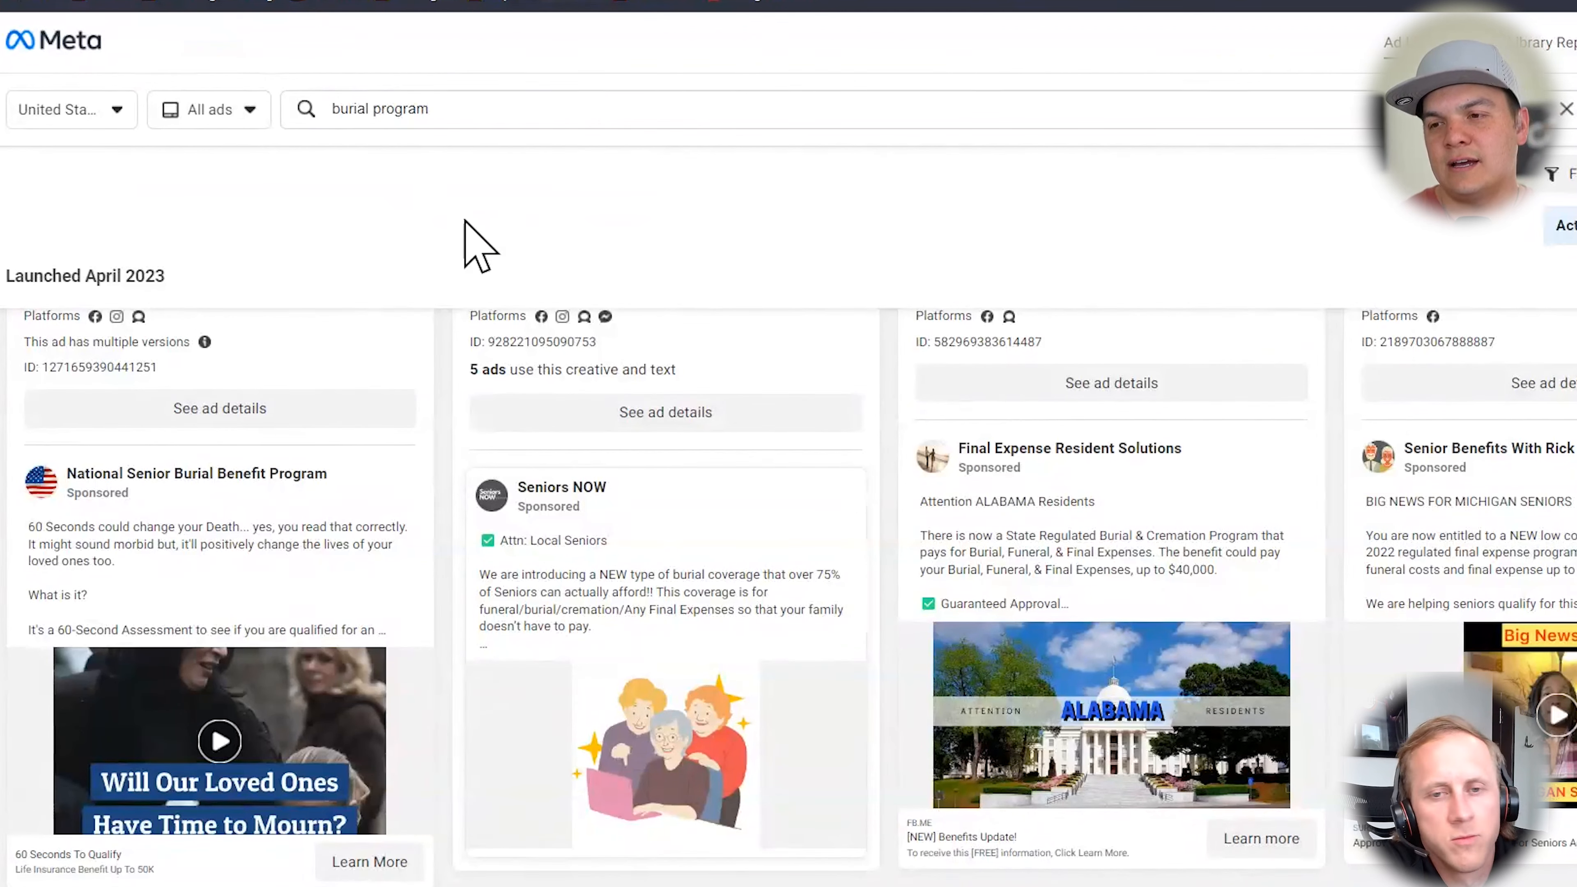
pyautogui.scroll(3, 652, 553)
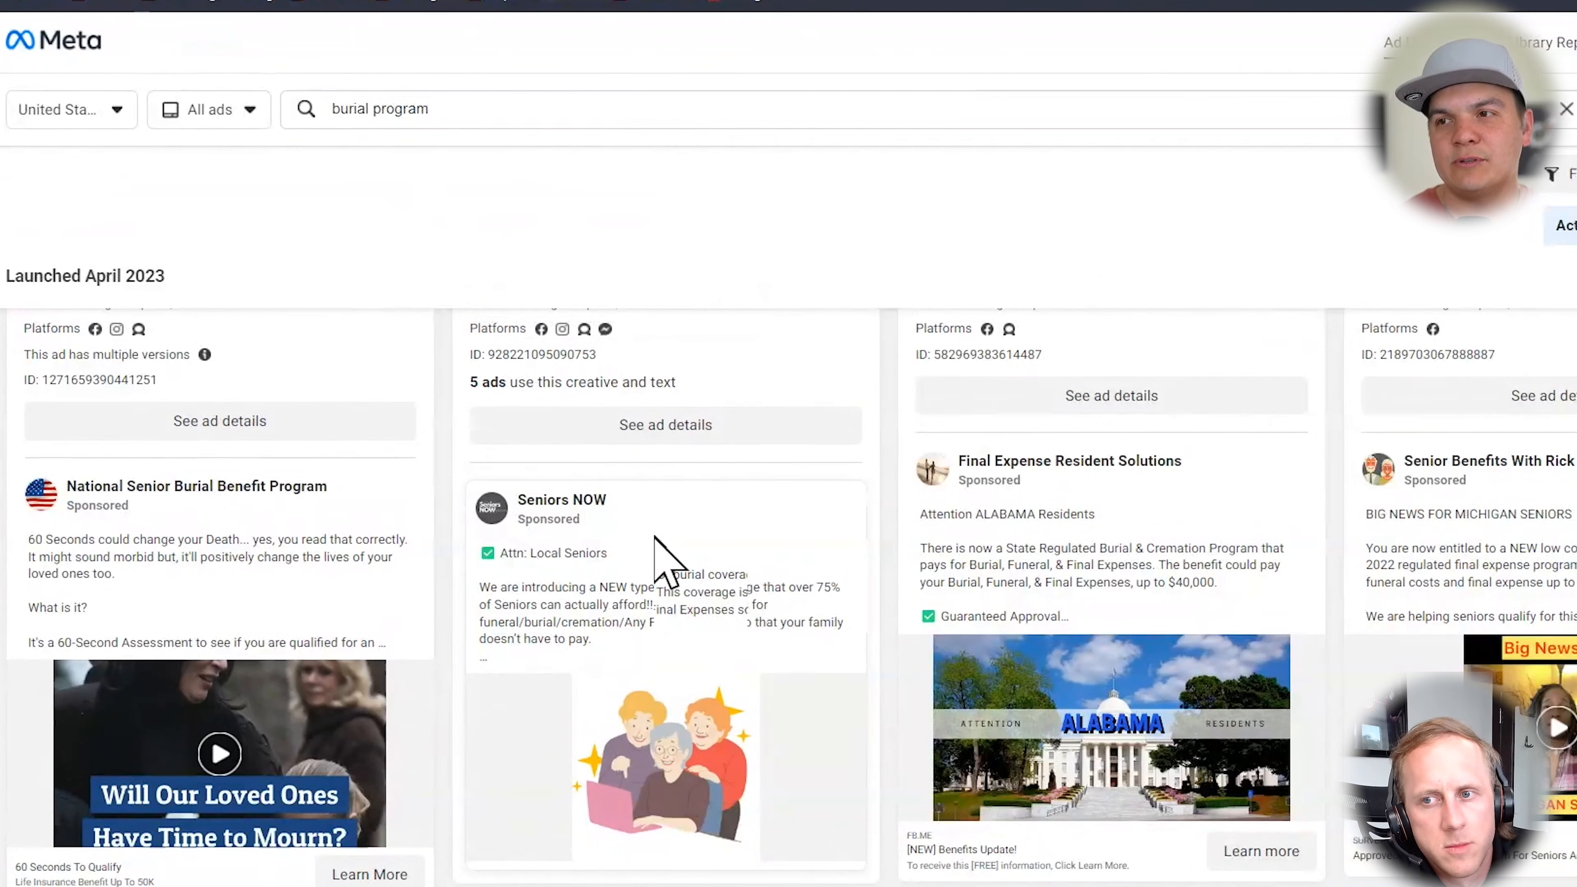
pyautogui.scroll(-2, 655, 546)
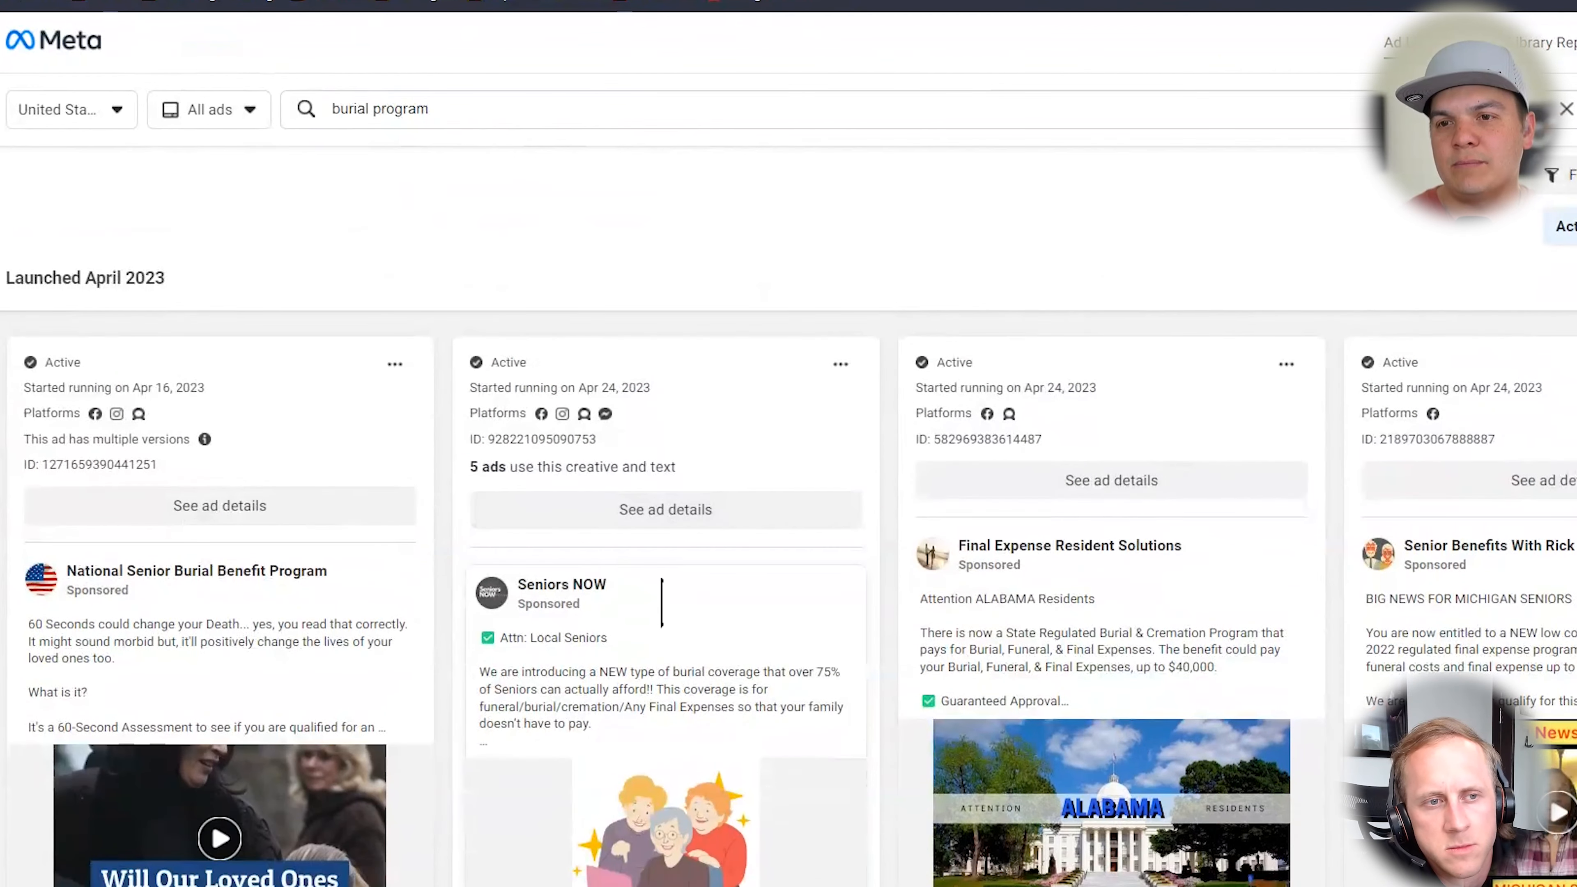
pyautogui.scroll(2, 652, 586)
pyautogui.scroll(-2, 645, 590)
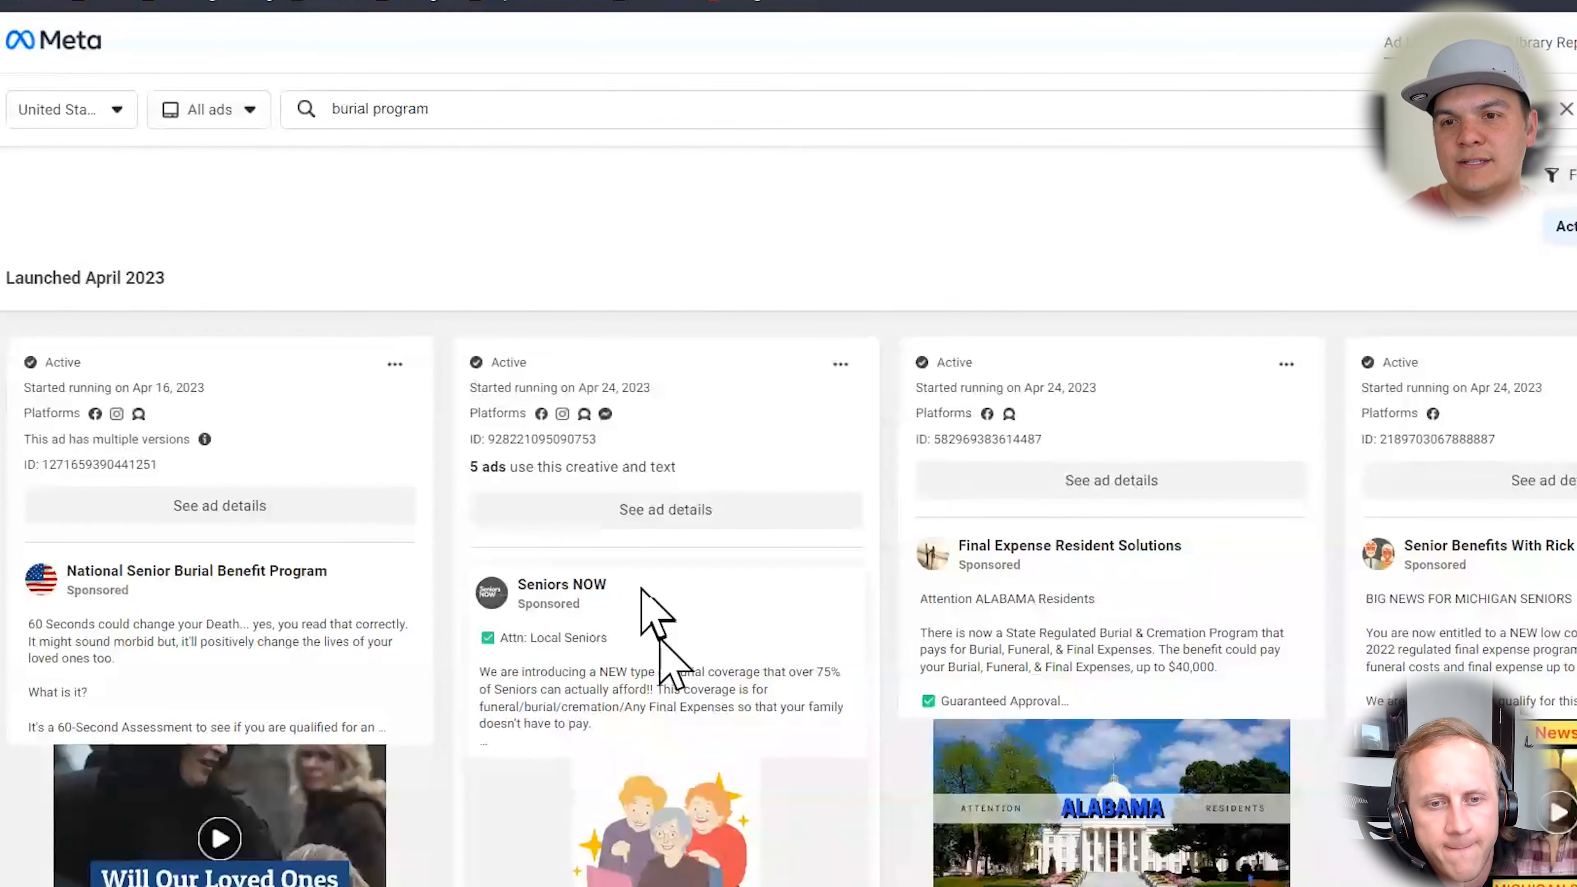
# Expand the National Senior Burial Benefit Program ad's text and examine its copy alongside the neighbouring Seniors NOW ad
pyautogui.scroll(-4, 714, 571)
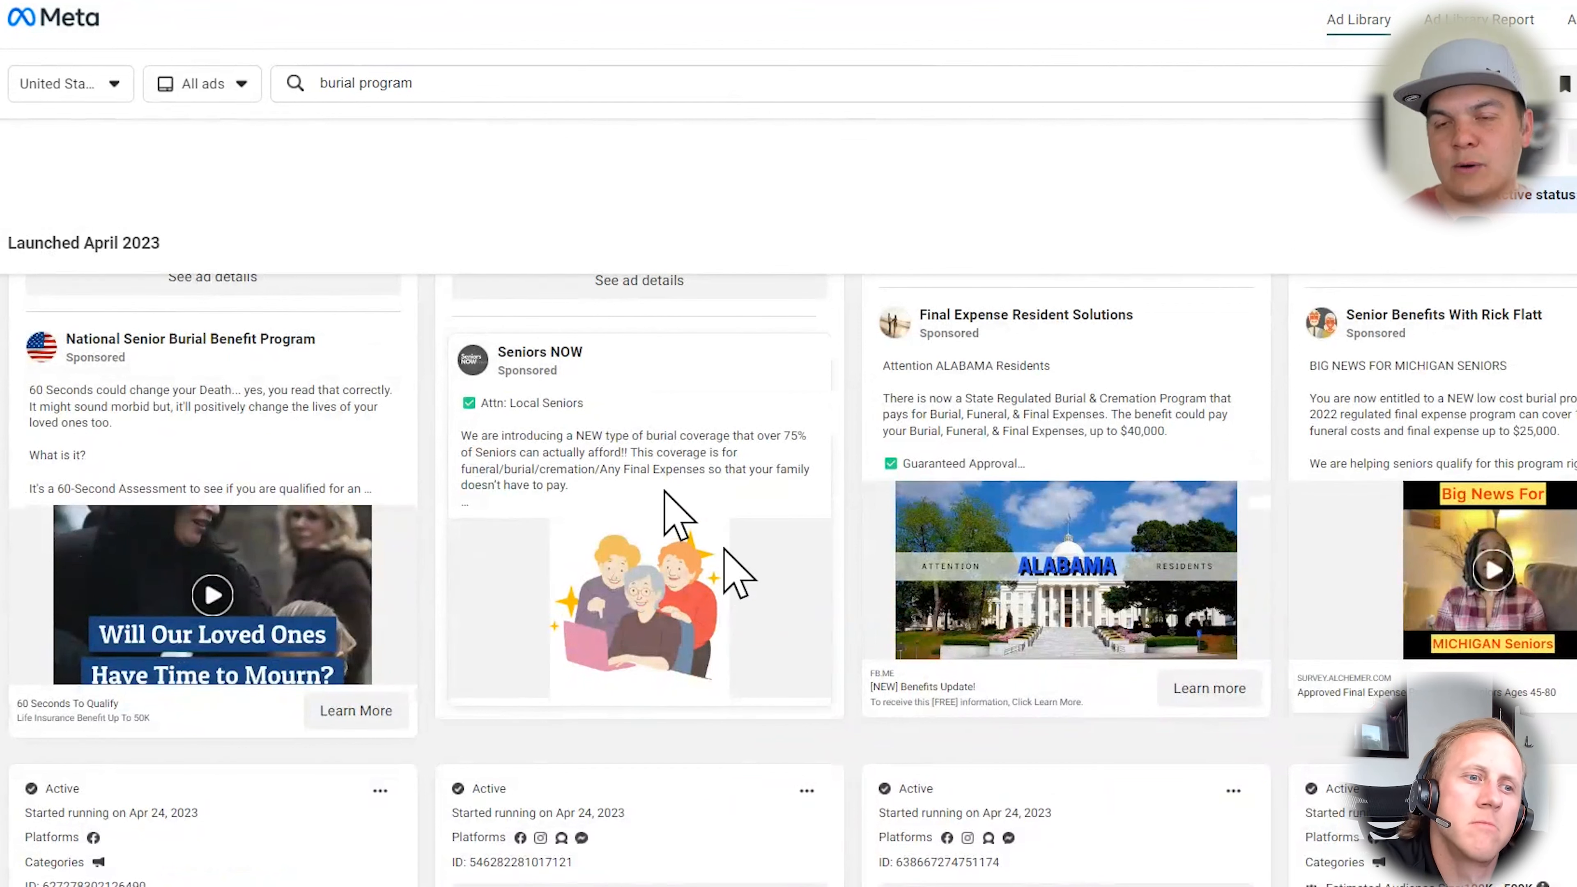
pyautogui.click(332, 452)
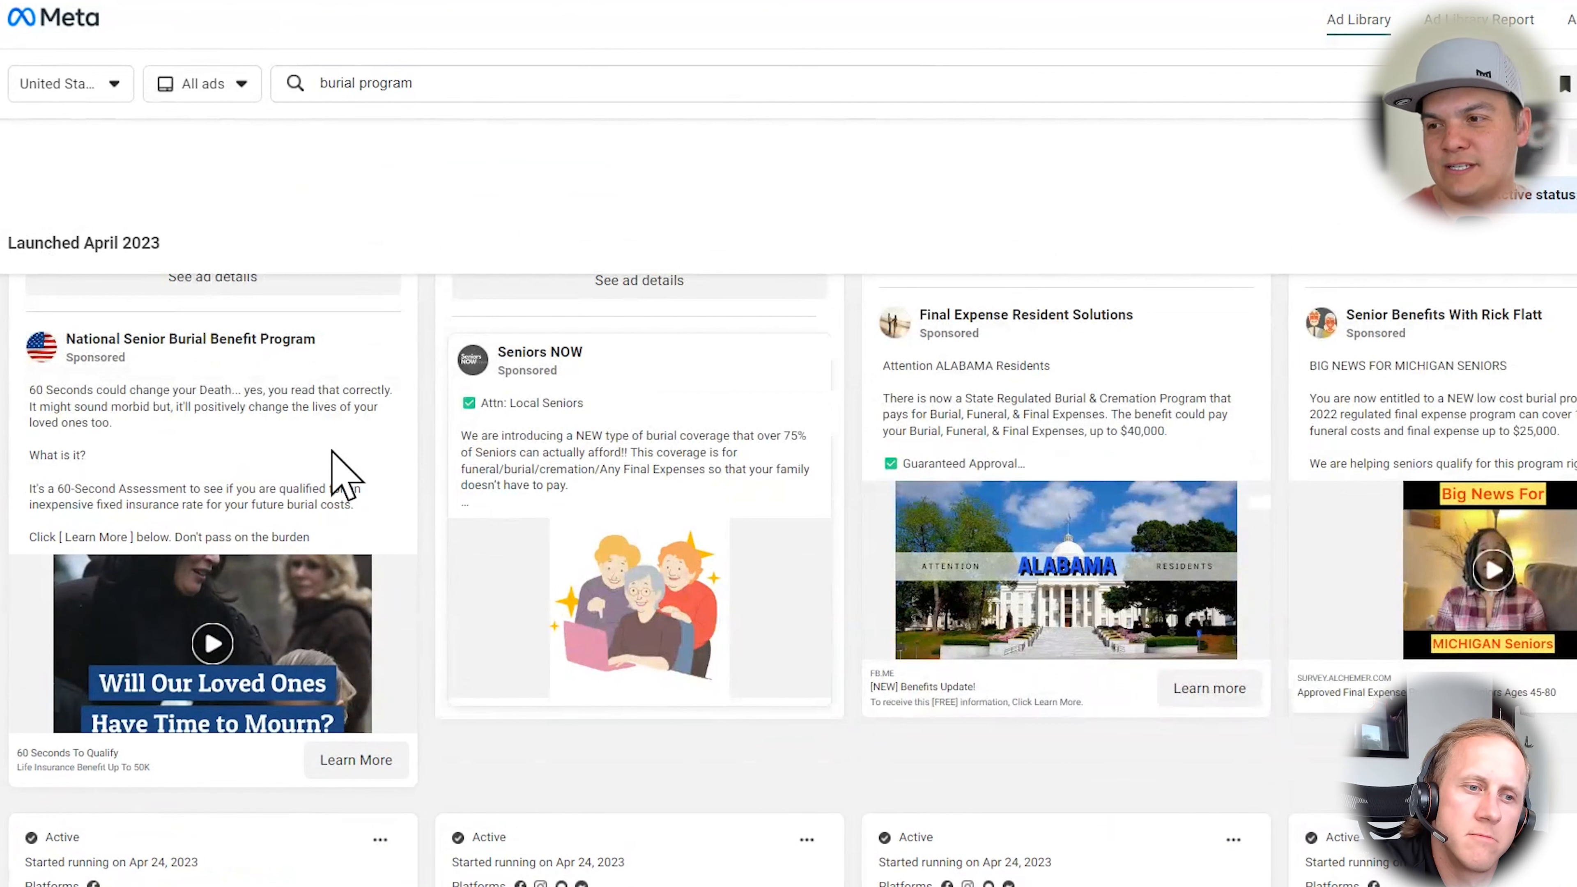
pyautogui.click(645, 475)
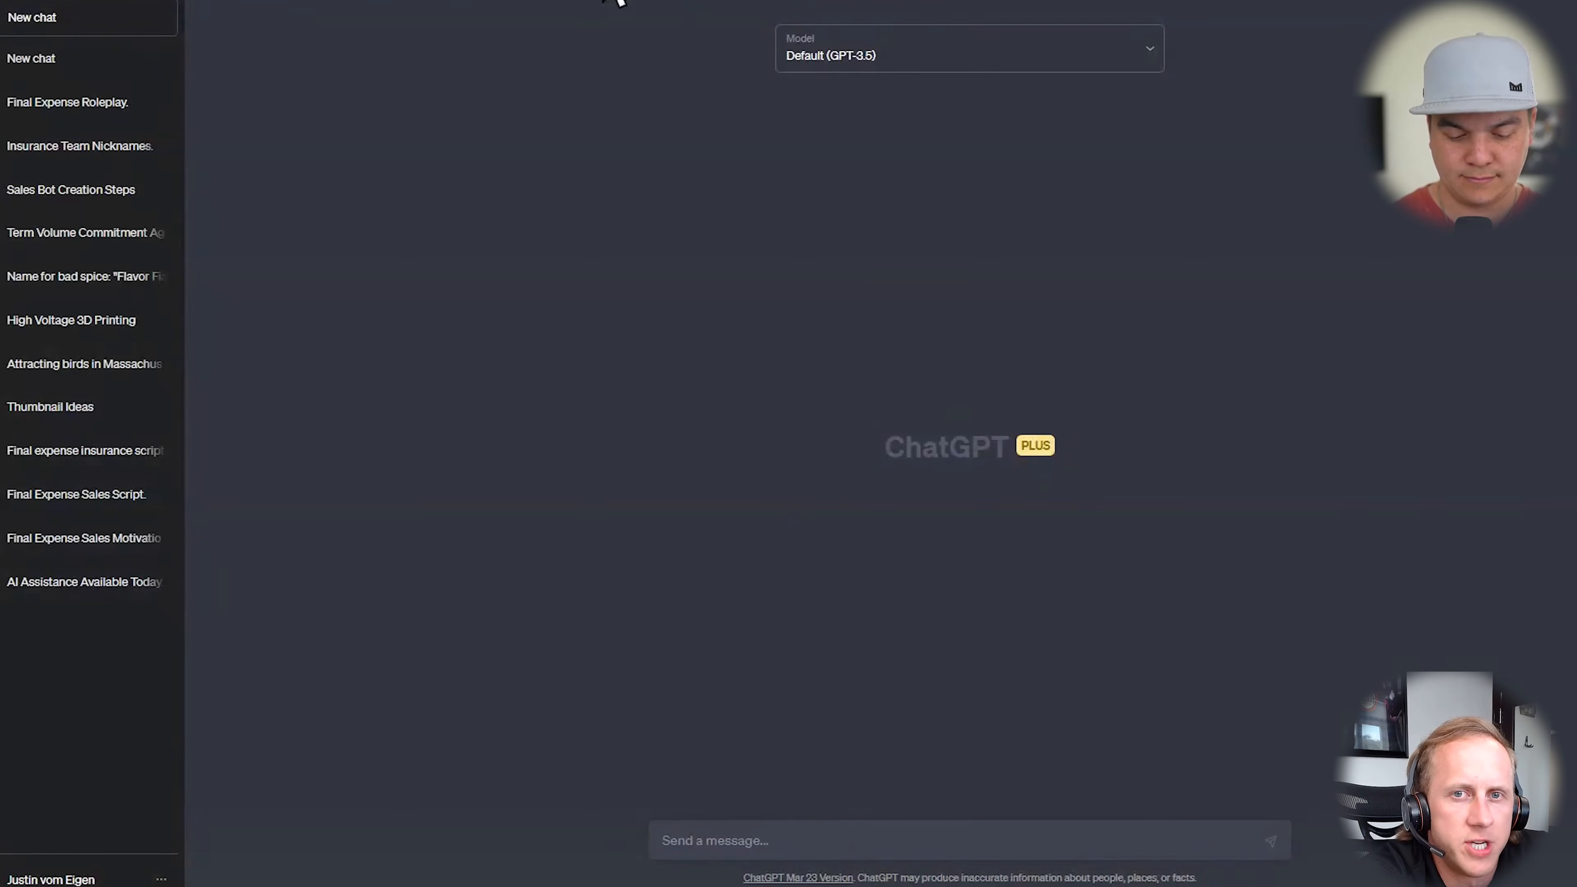
# Switch to ChatGPT and select the GPT-4 model for a new chat
pyautogui.click(804, 60)
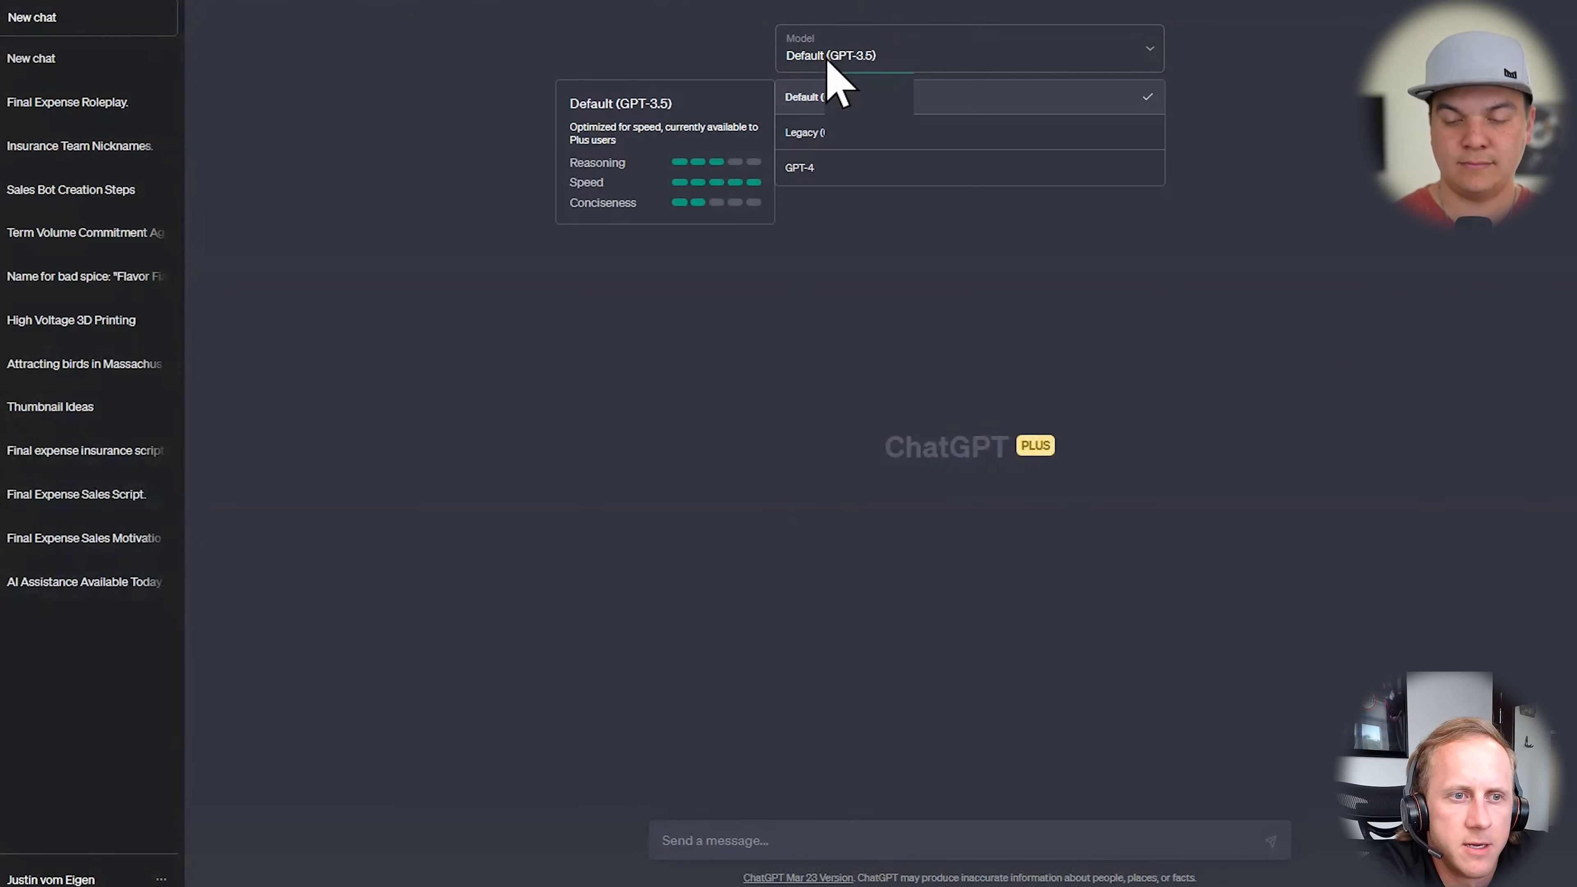
pyautogui.click(851, 177)
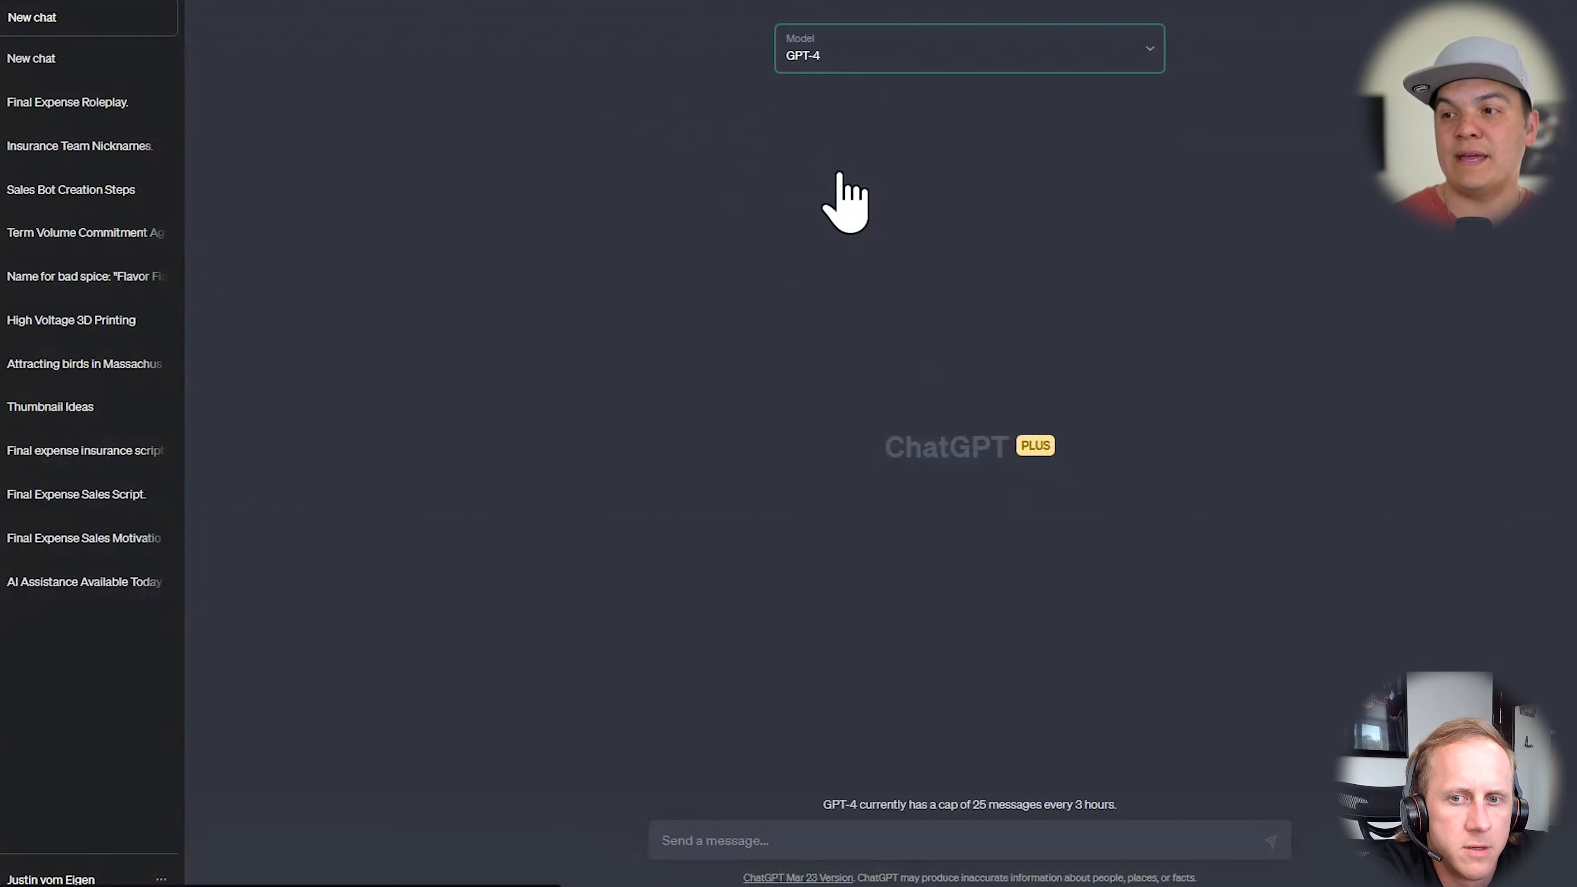
pyautogui.click(928, 840)
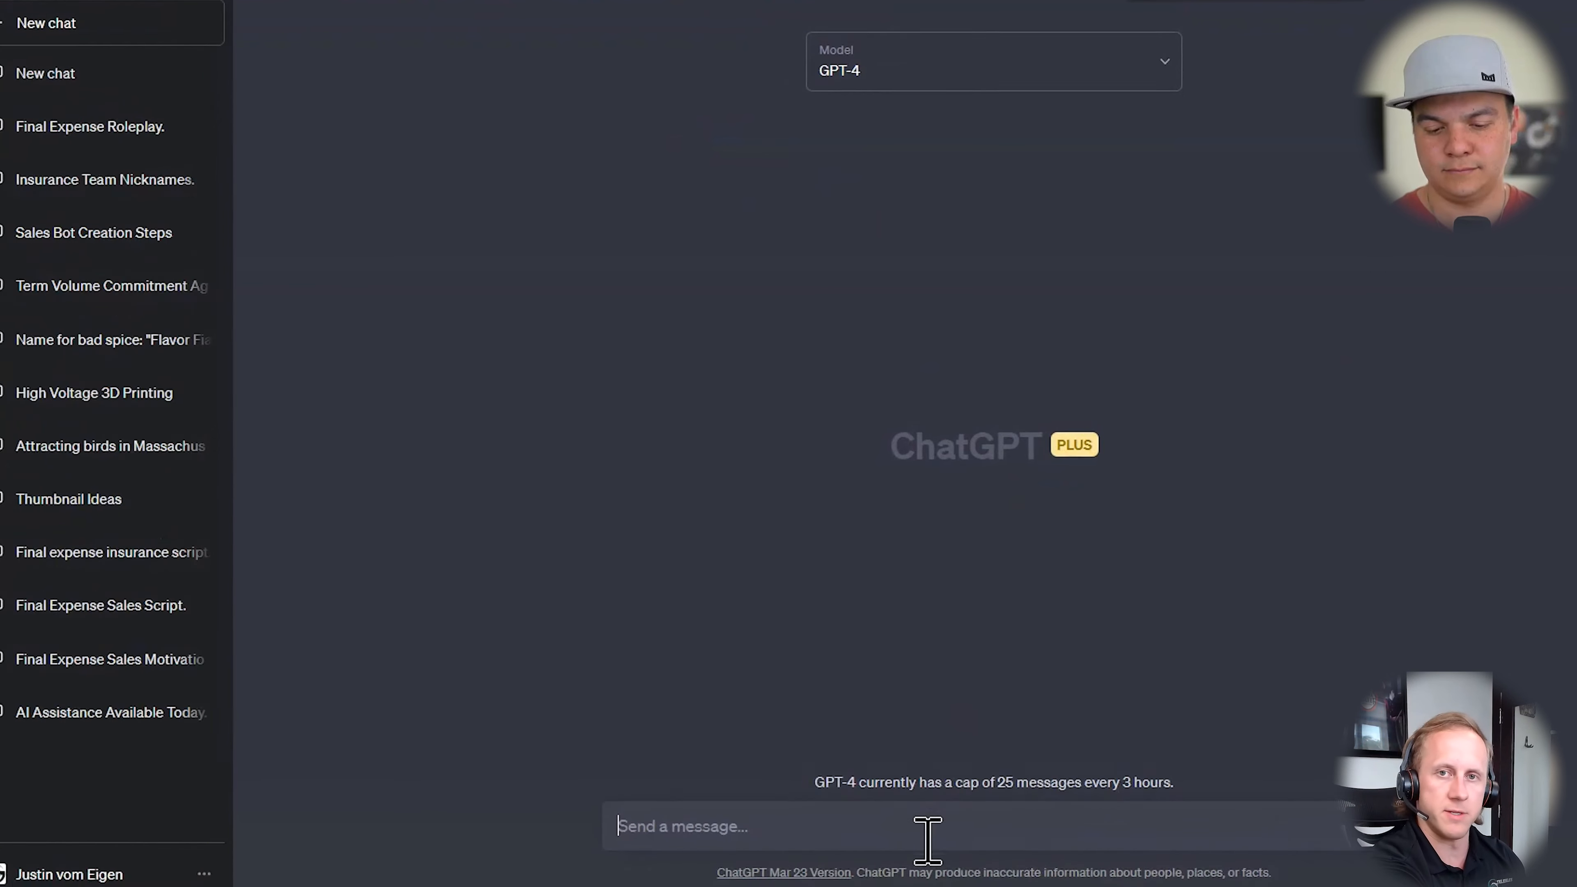
pyautogui.click(928, 835)
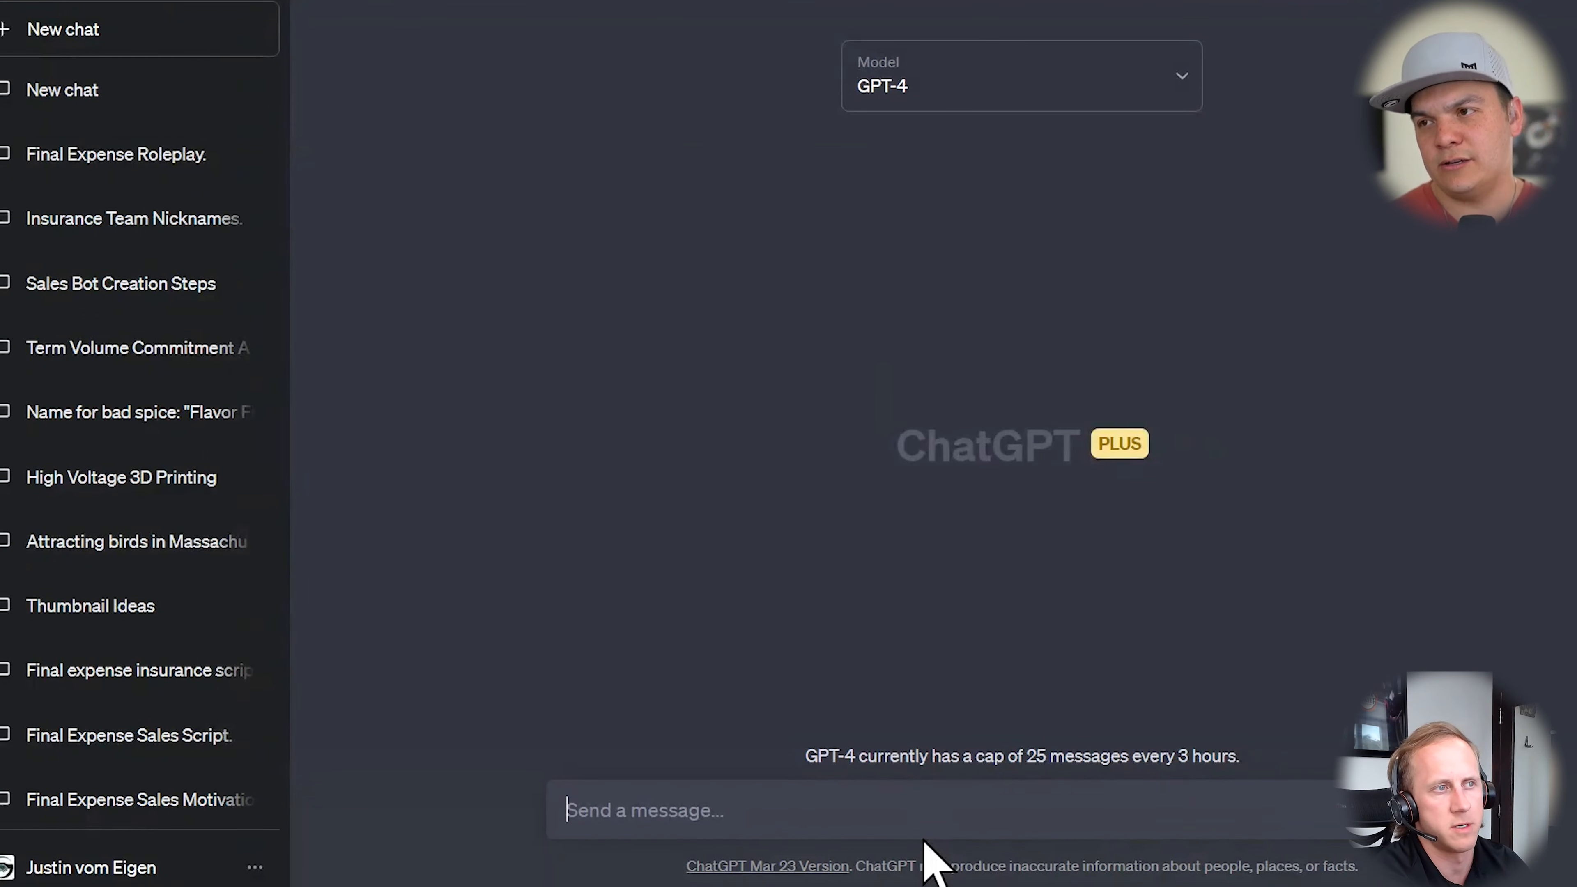
pyautogui.write("You'")
pyautogui.press('Return')
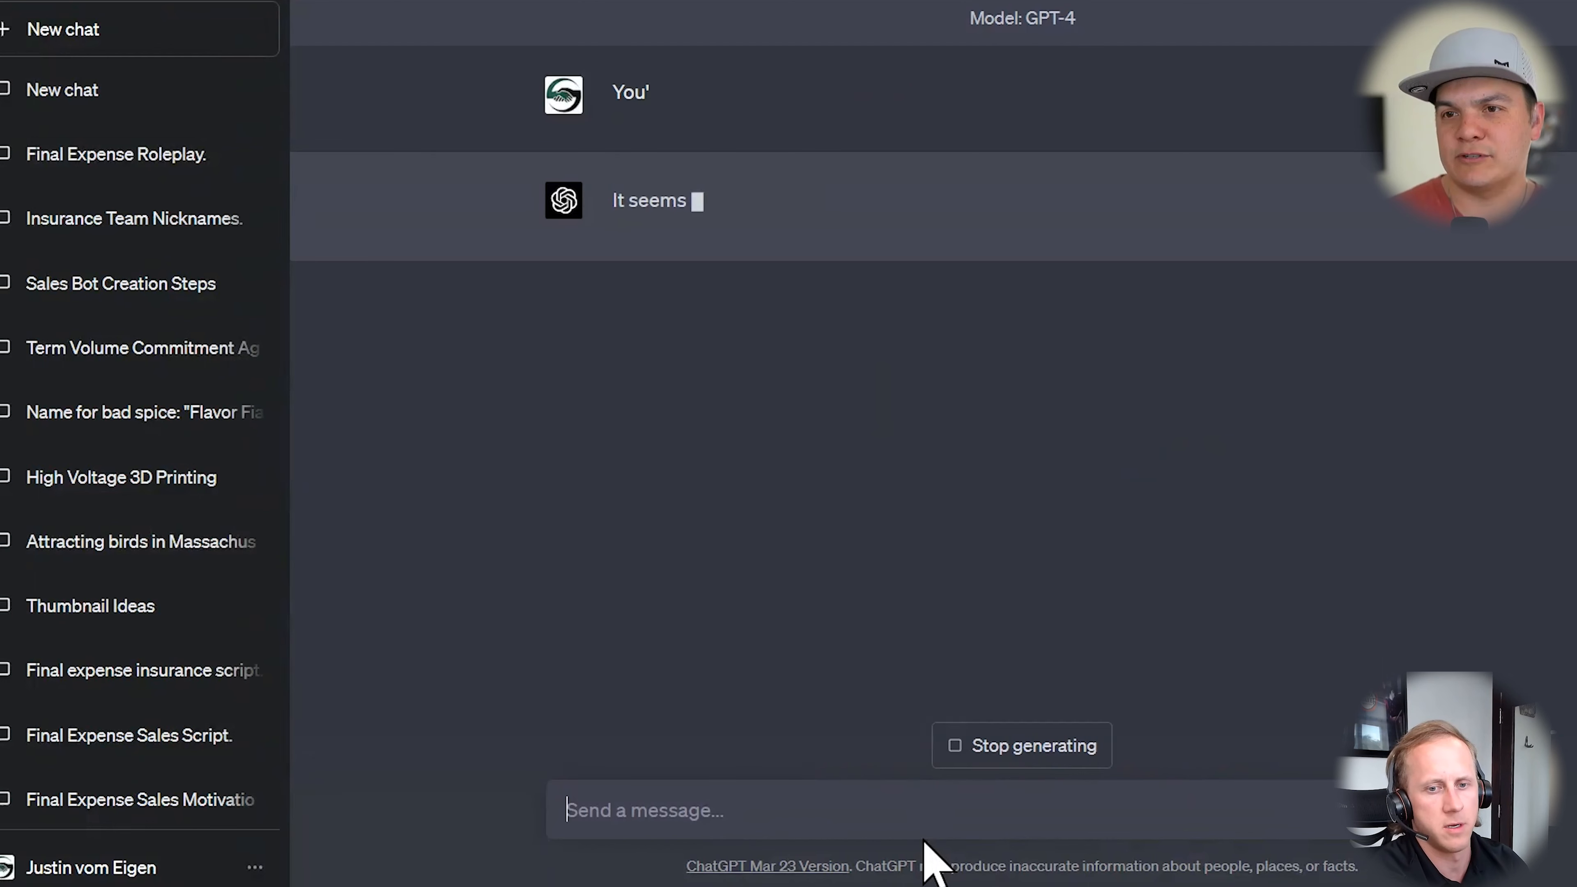
pyautogui.write("You're an ex")
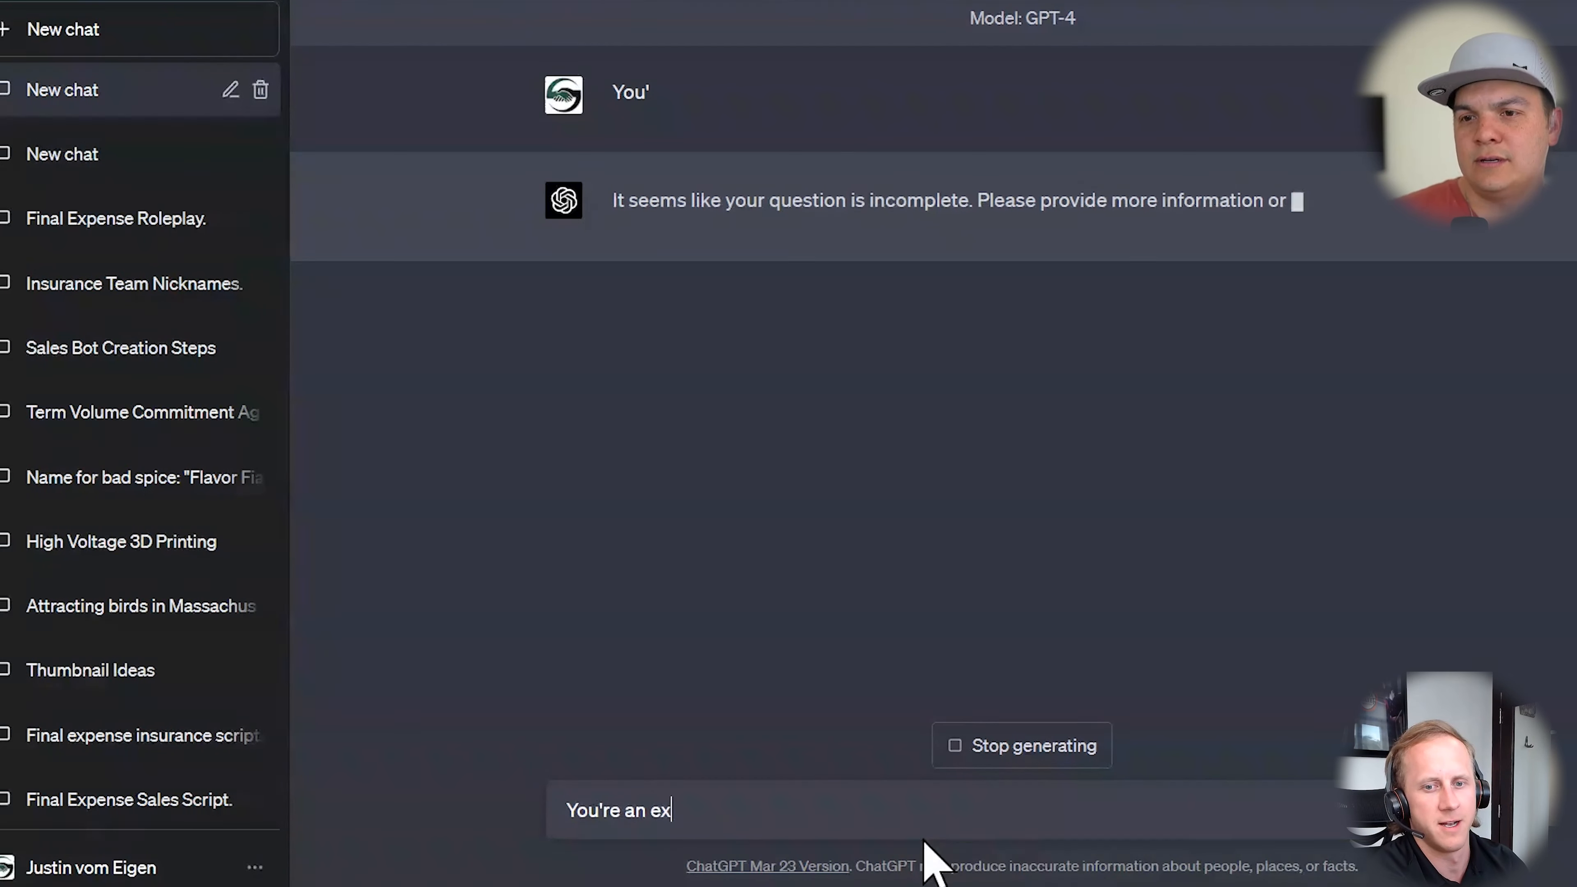
pyautogui.write('pert direct res')
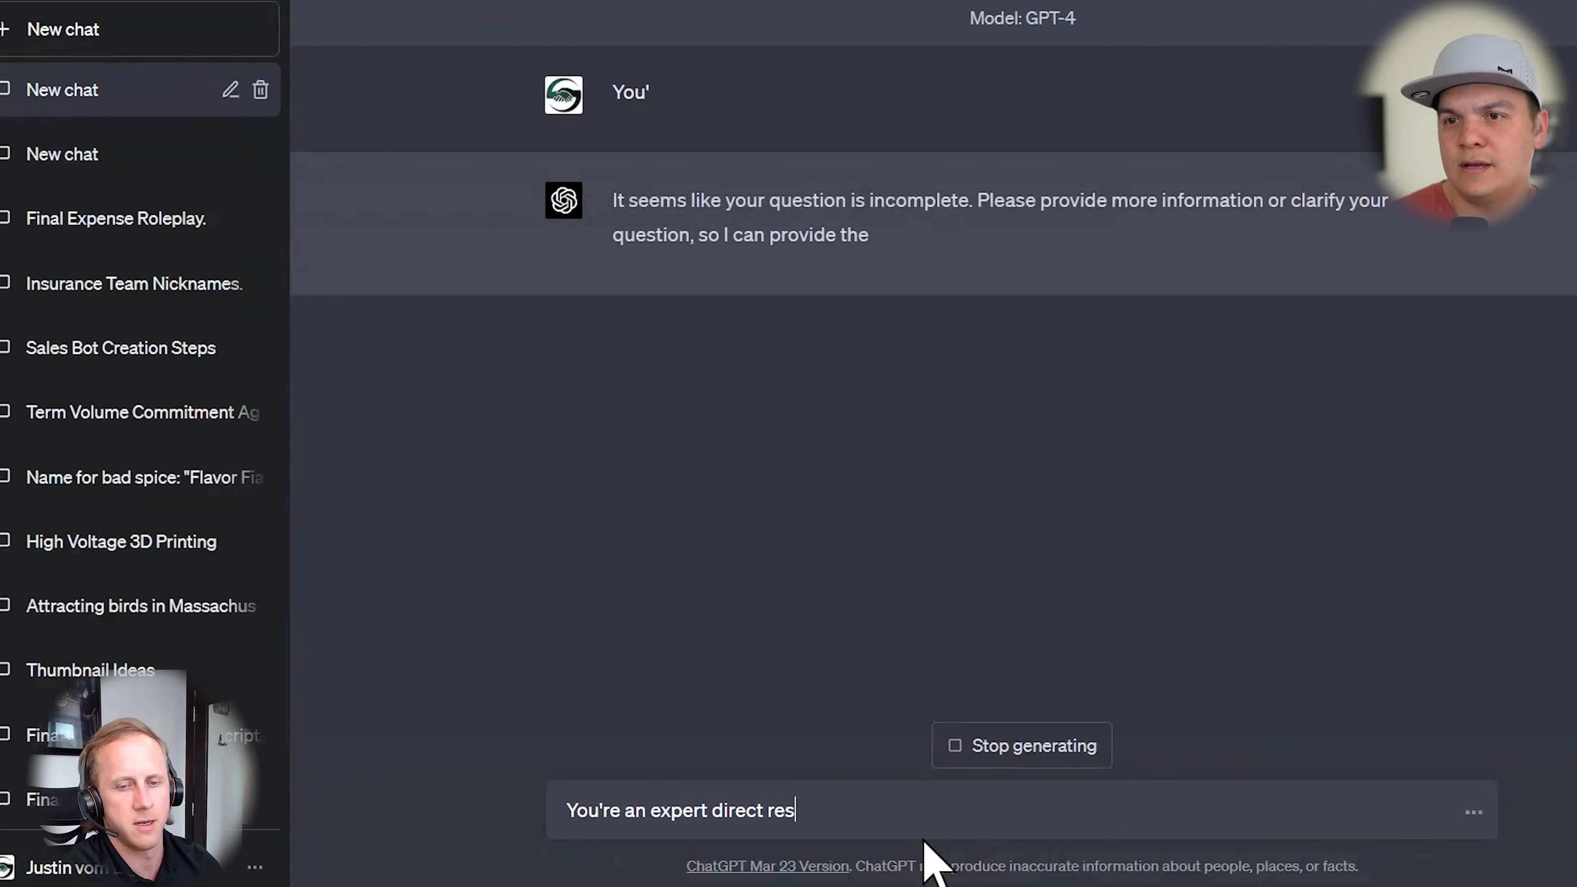
pyautogui.write('ponse market')
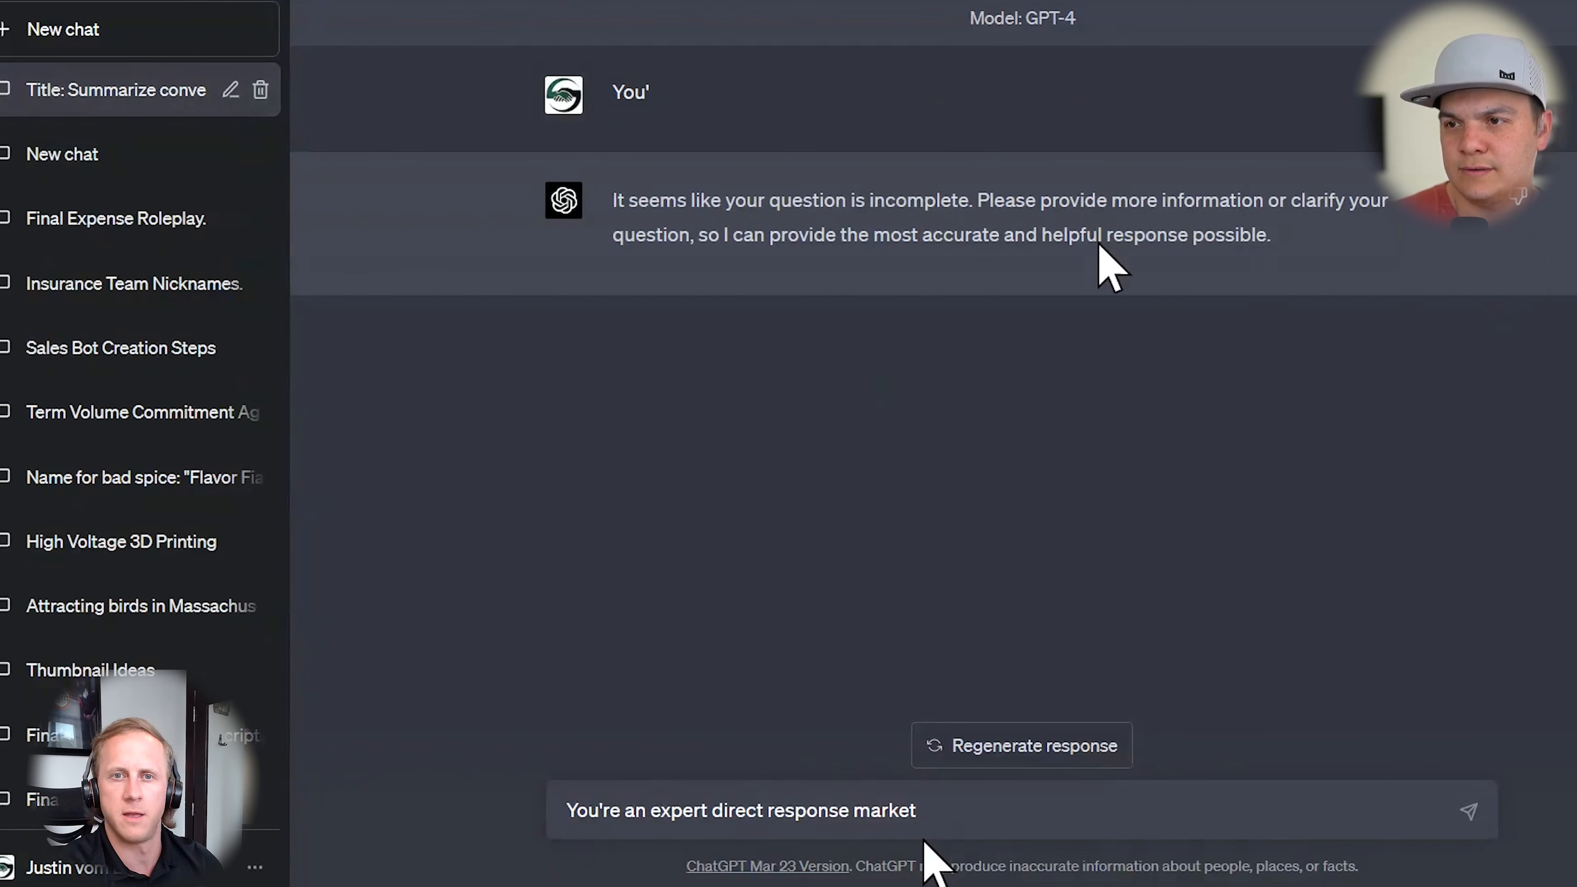
# Start a fresh chat using the GPT-4 model and get the message ready for writing
pyautogui.click(107, 43)
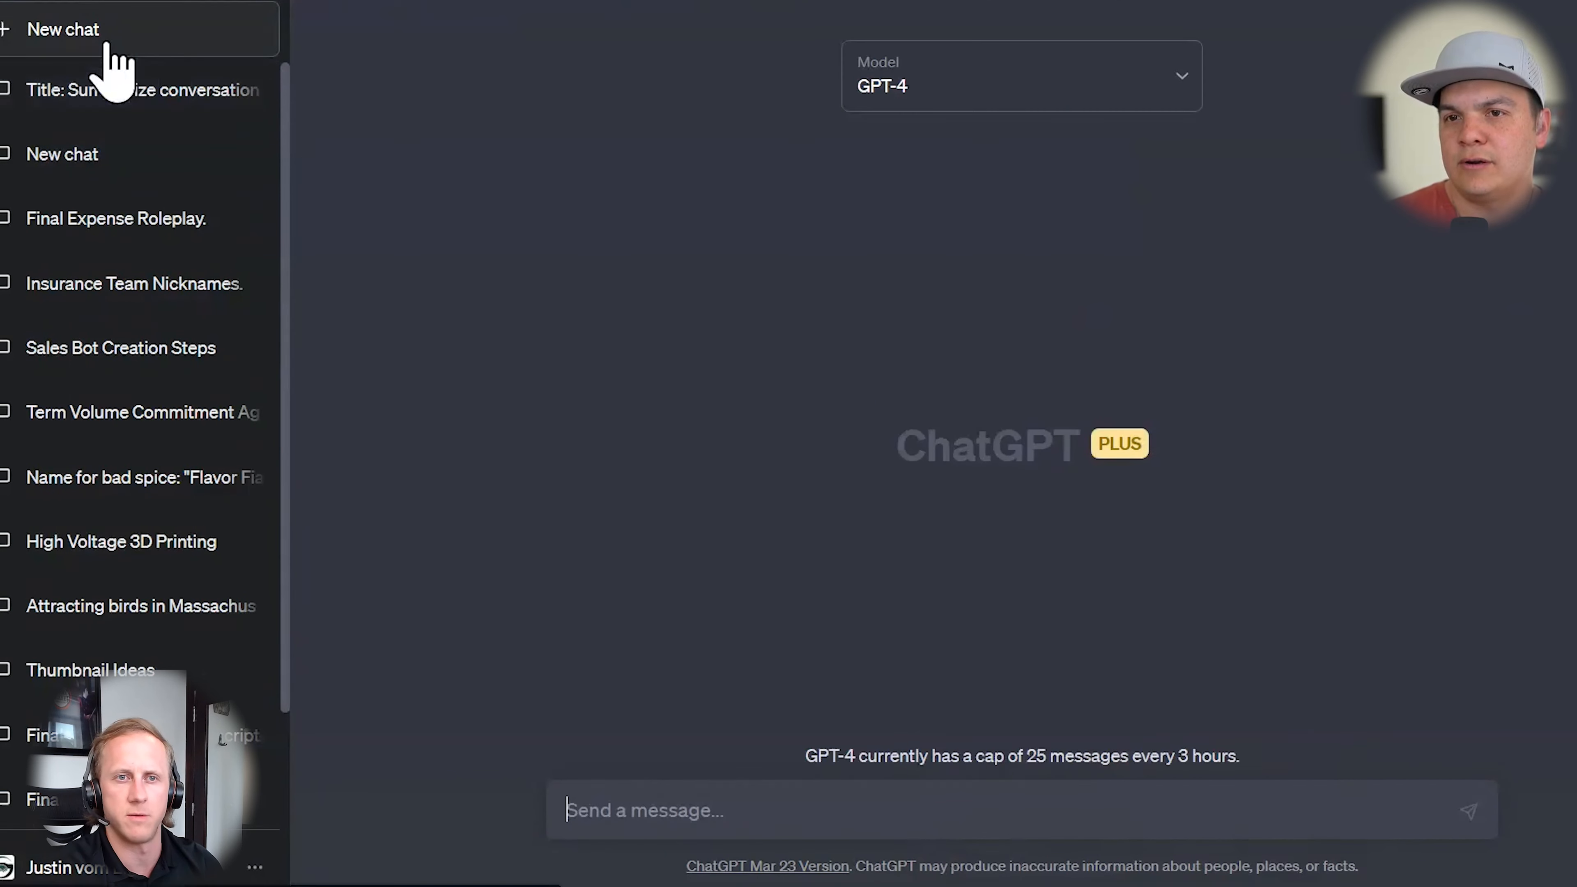
pyautogui.click(908, 86)
pyautogui.click(909, 261)
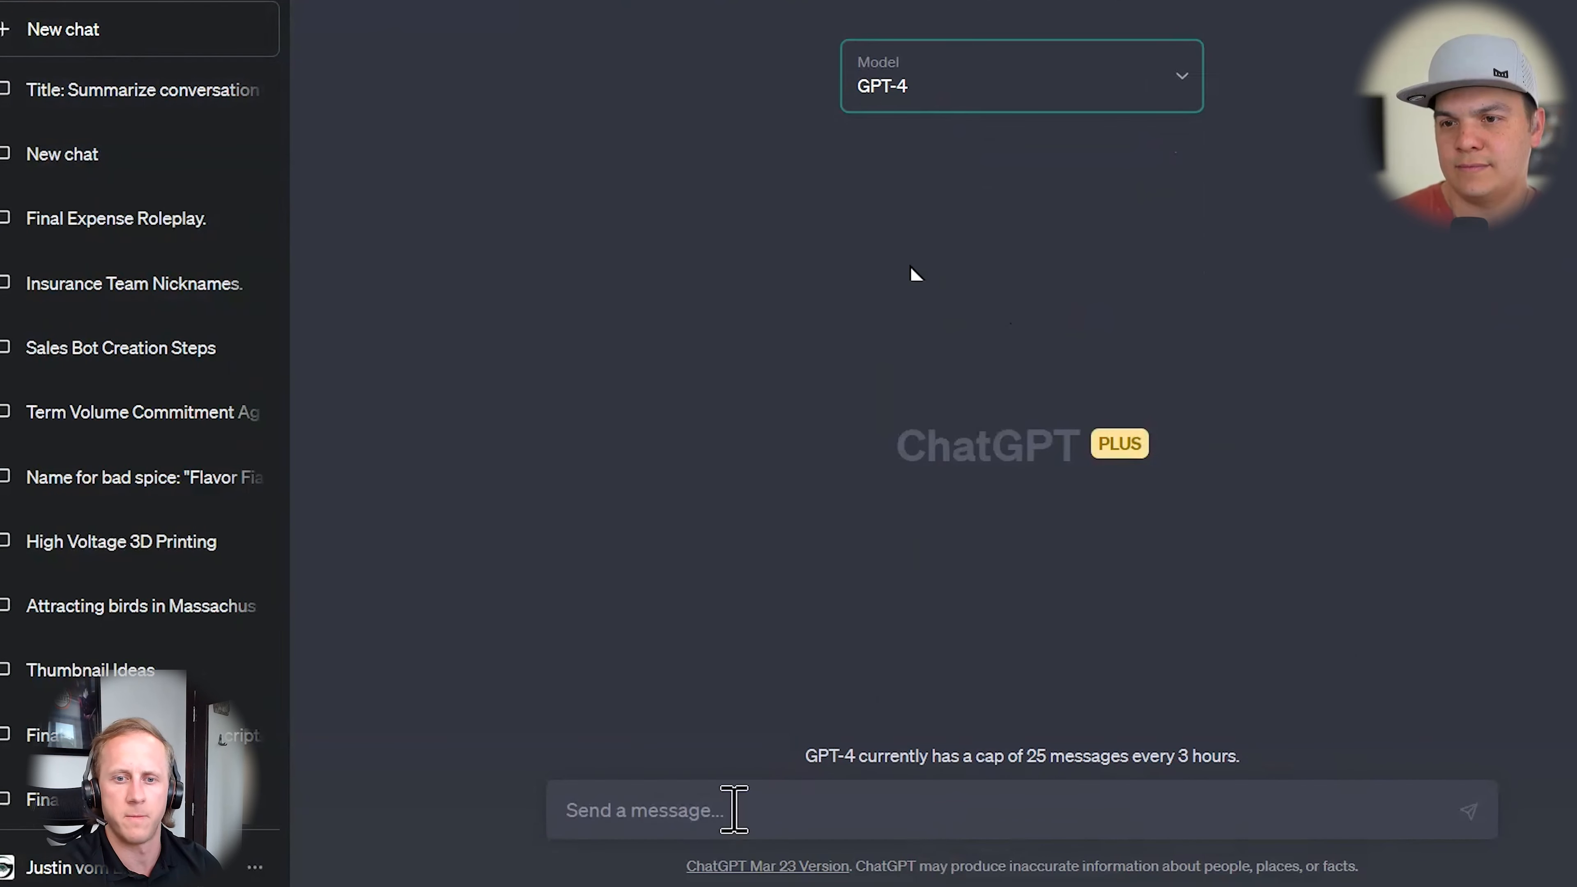
pyautogui.click(720, 818)
# Begin the prompt with the role "You're an expert direct response marketer"
pyautogui.write("You're")
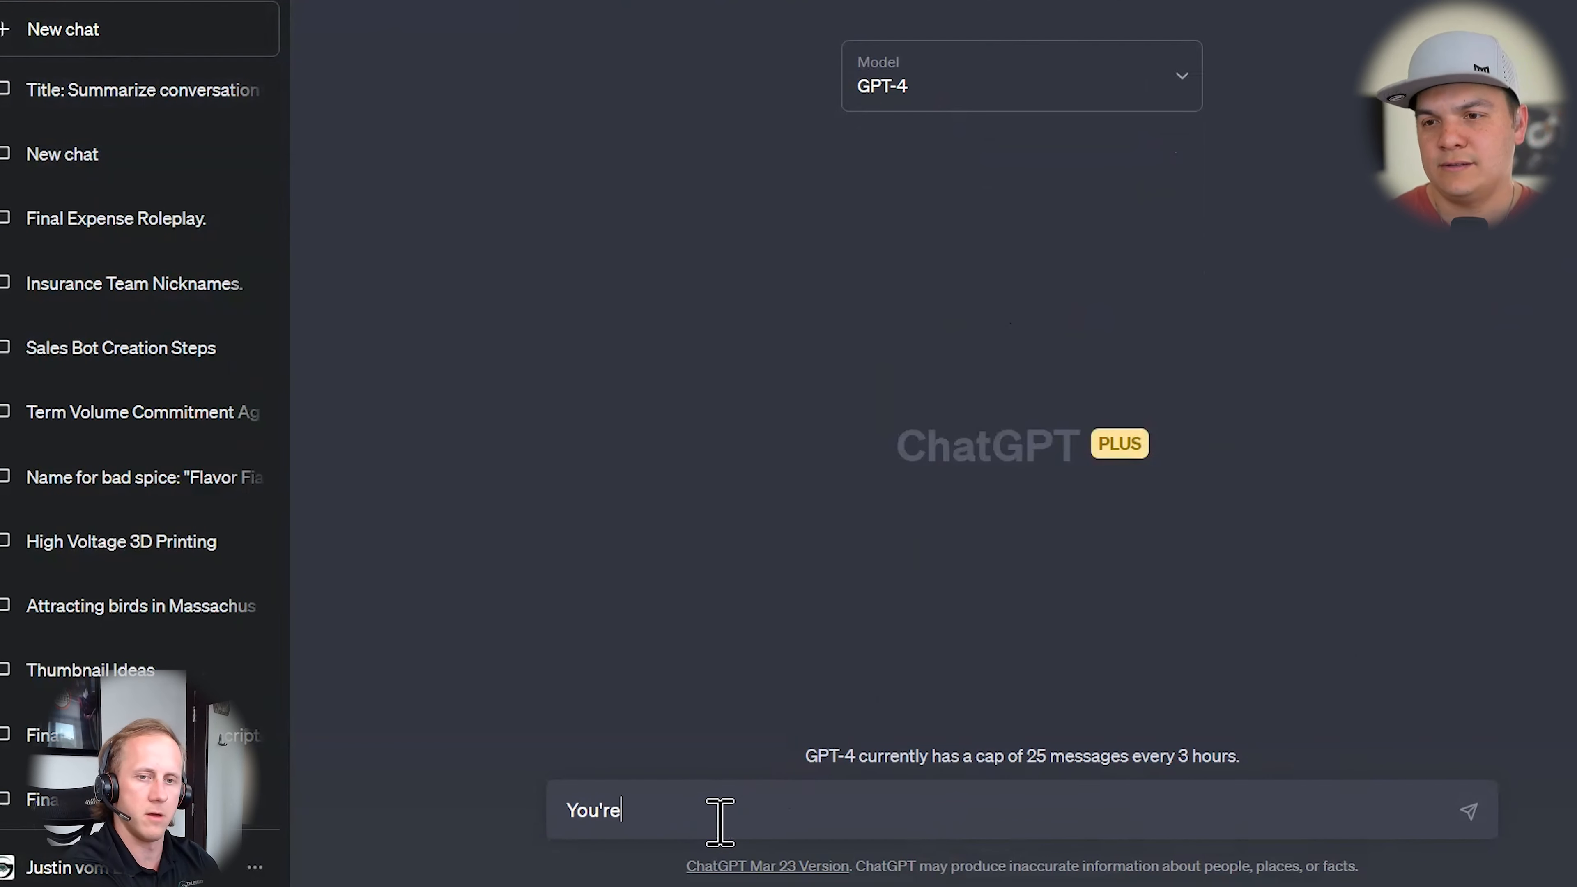
pyautogui.write(' an expert')
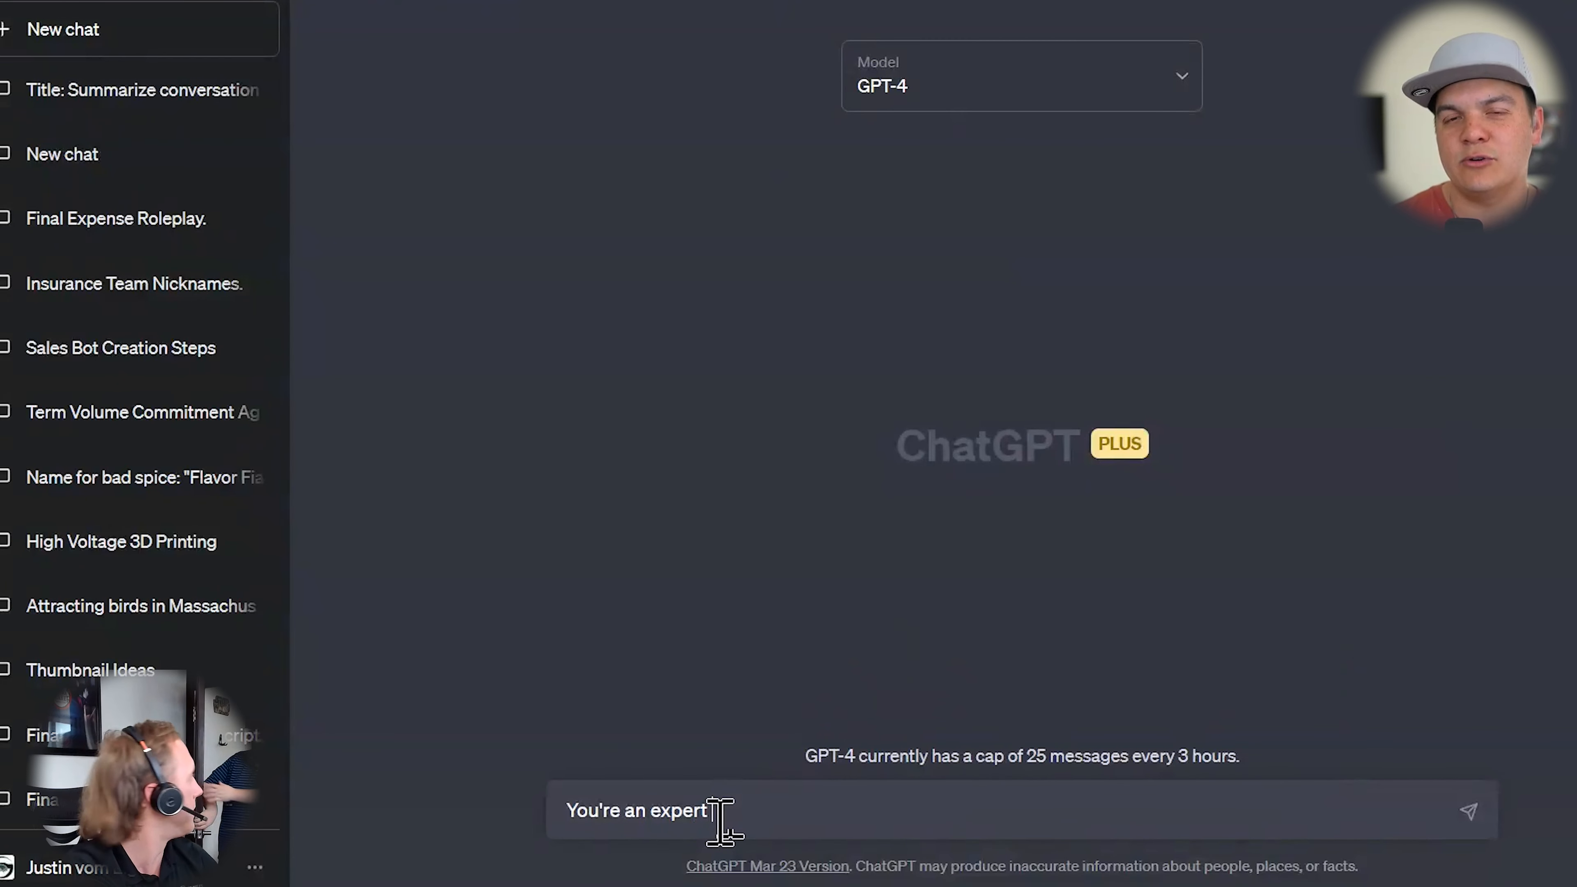
pyautogui.write('advertiser')
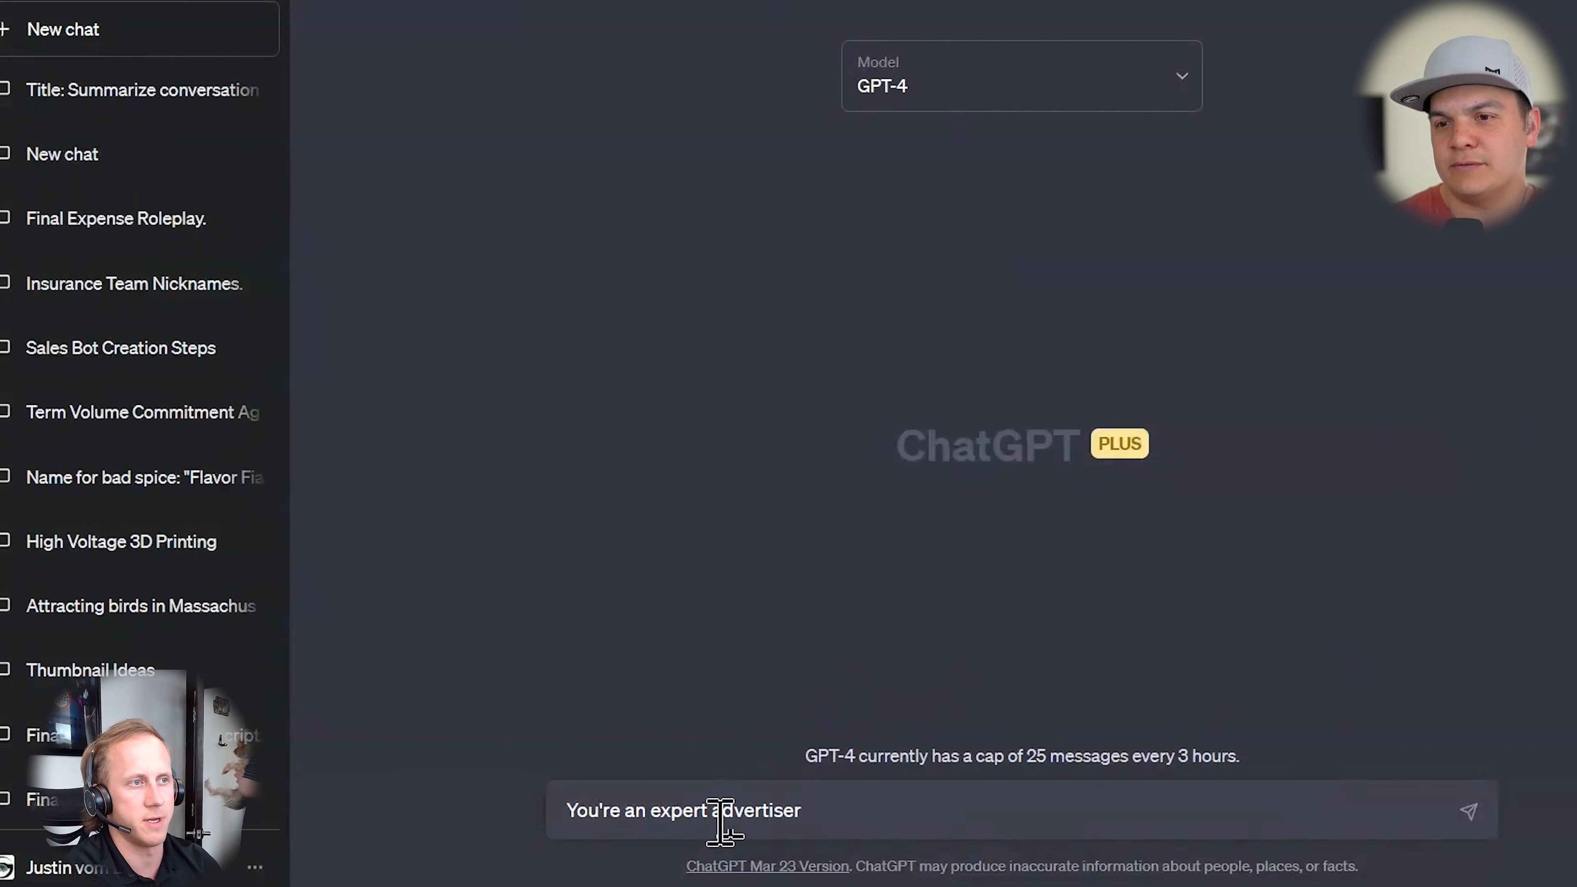
pyautogui.press('BackSpace')
pyautogui.press('BackSpace')
pyautogui.press('BackSpace')
pyautogui.press('BackSpace')
pyautogui.press('BackSpace')
pyautogui.press('BackSpace')
pyautogui.press('BackSpace')
pyautogui.press('BackSpace')
pyautogui.press('BackSpace')
pyautogui.press('BackSpace')
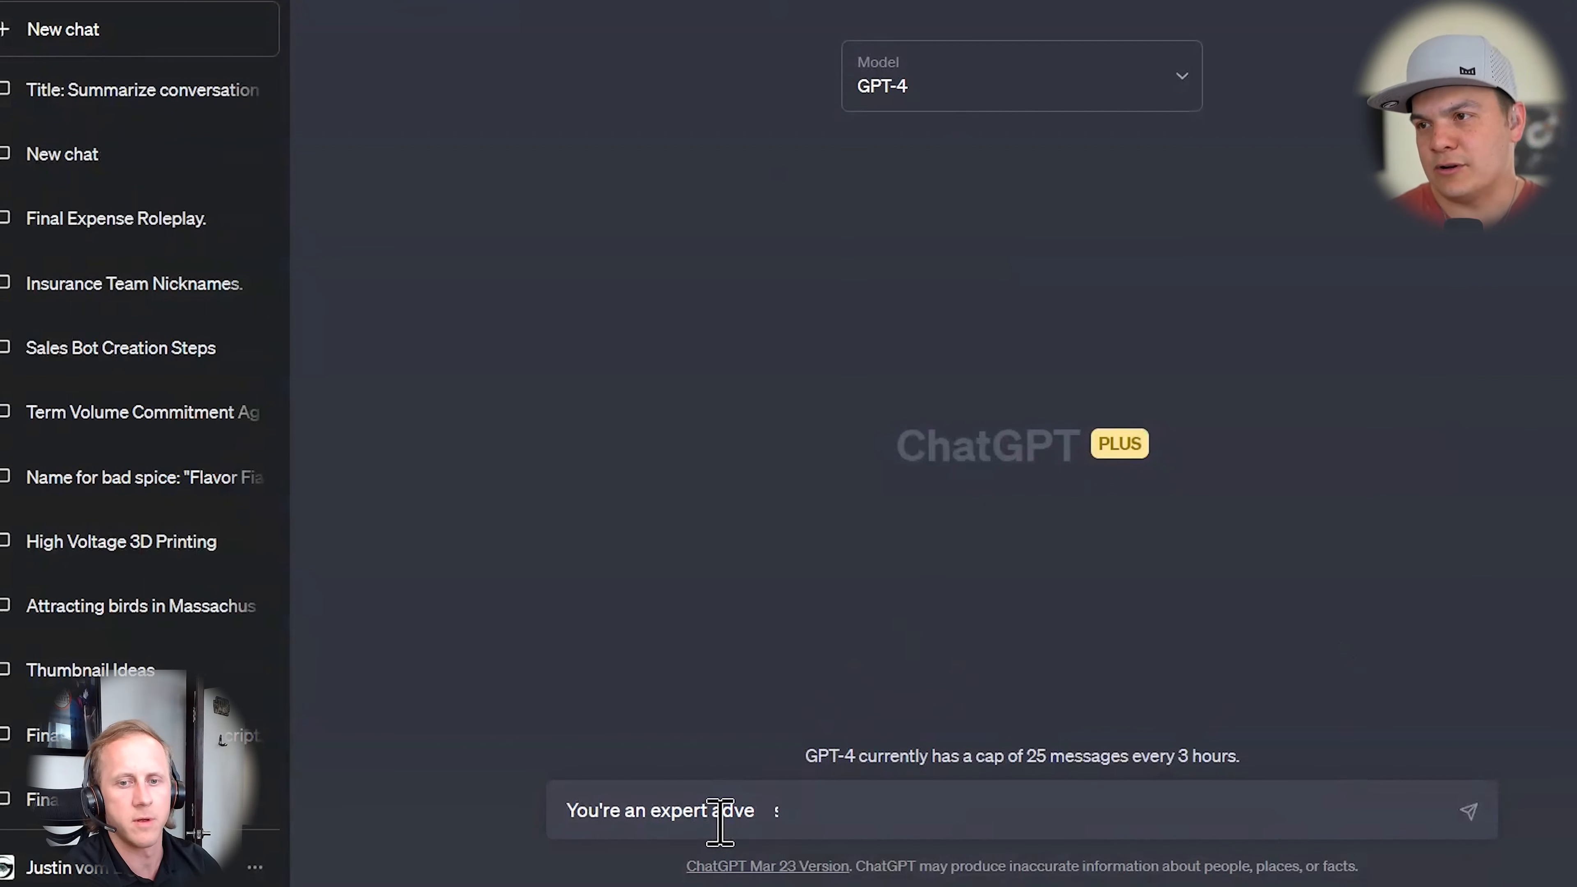
pyautogui.write('direct response marketer')
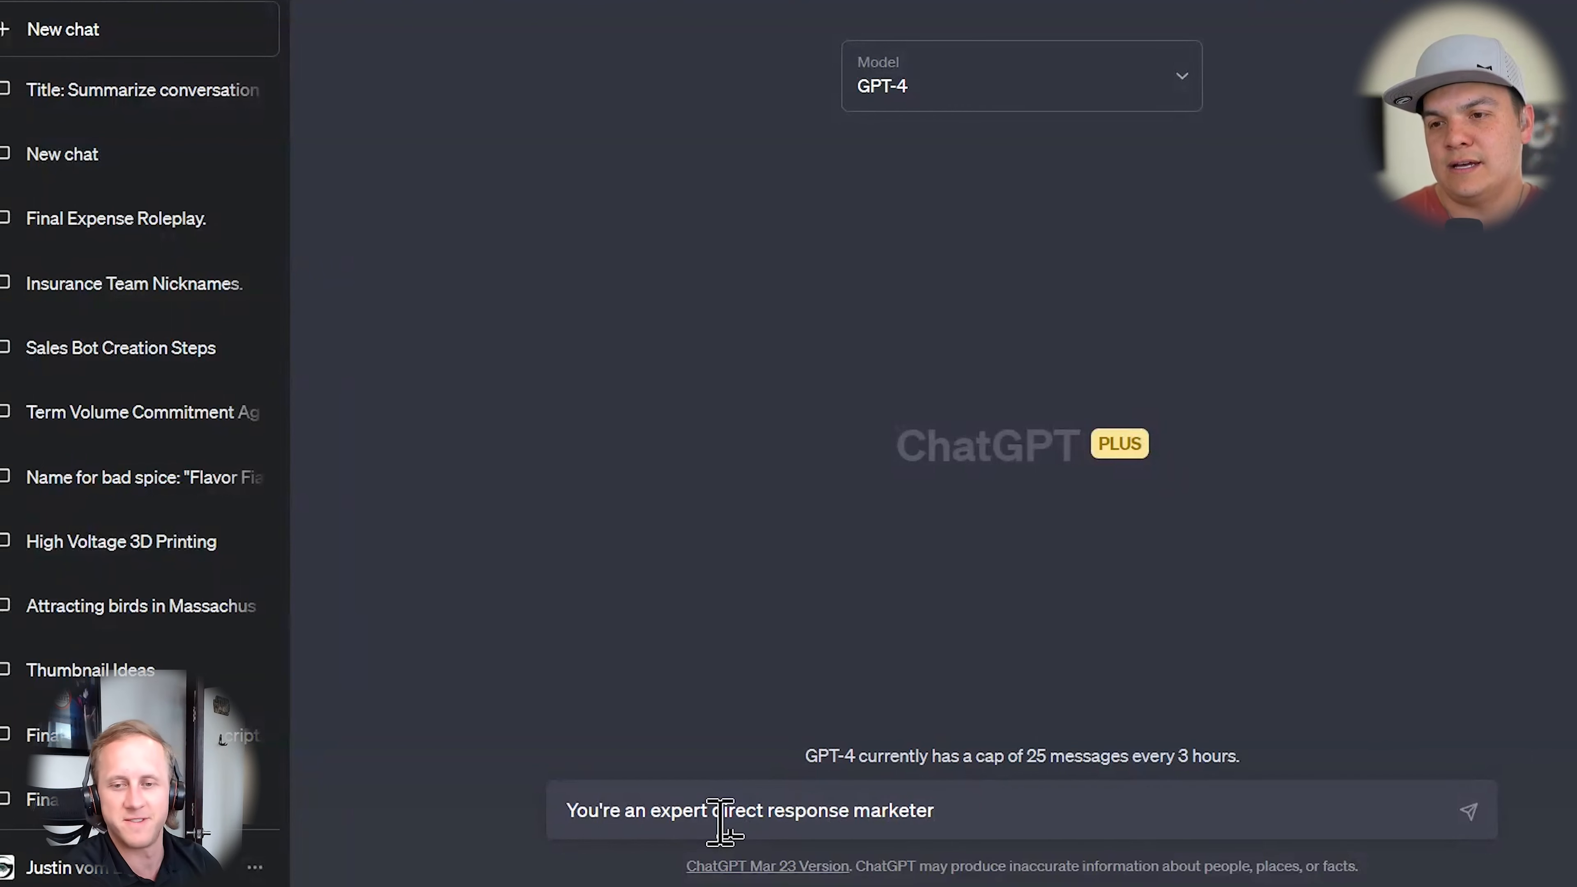
# Add the sentence "You serve the final expense insurance niche for decades." to the prompt
pyautogui.write('Y')
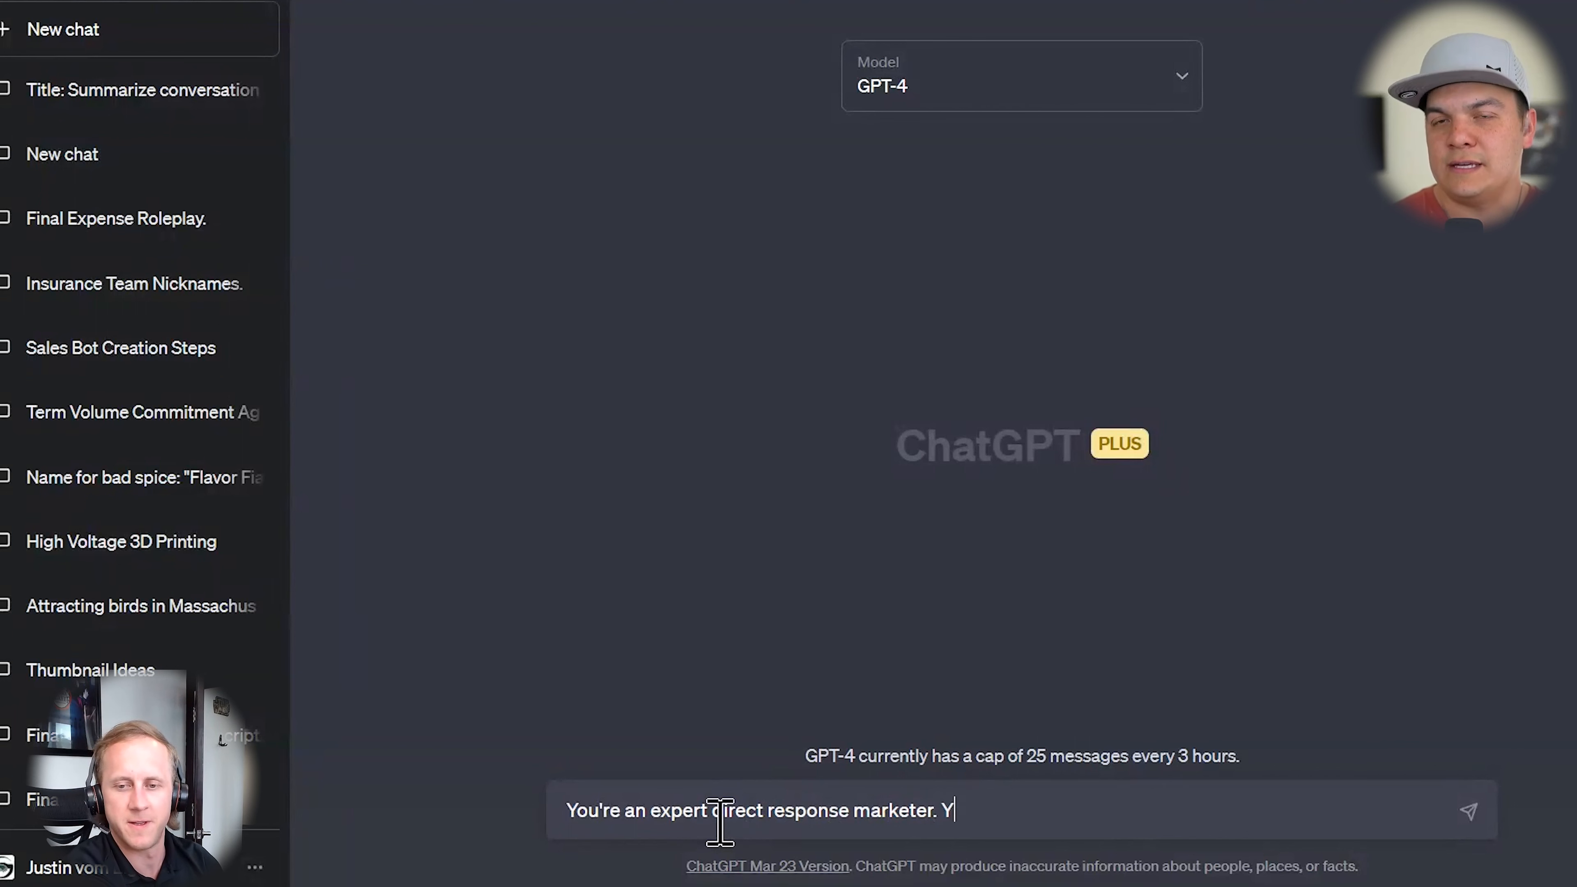
pyautogui.write('ou serve the final e')
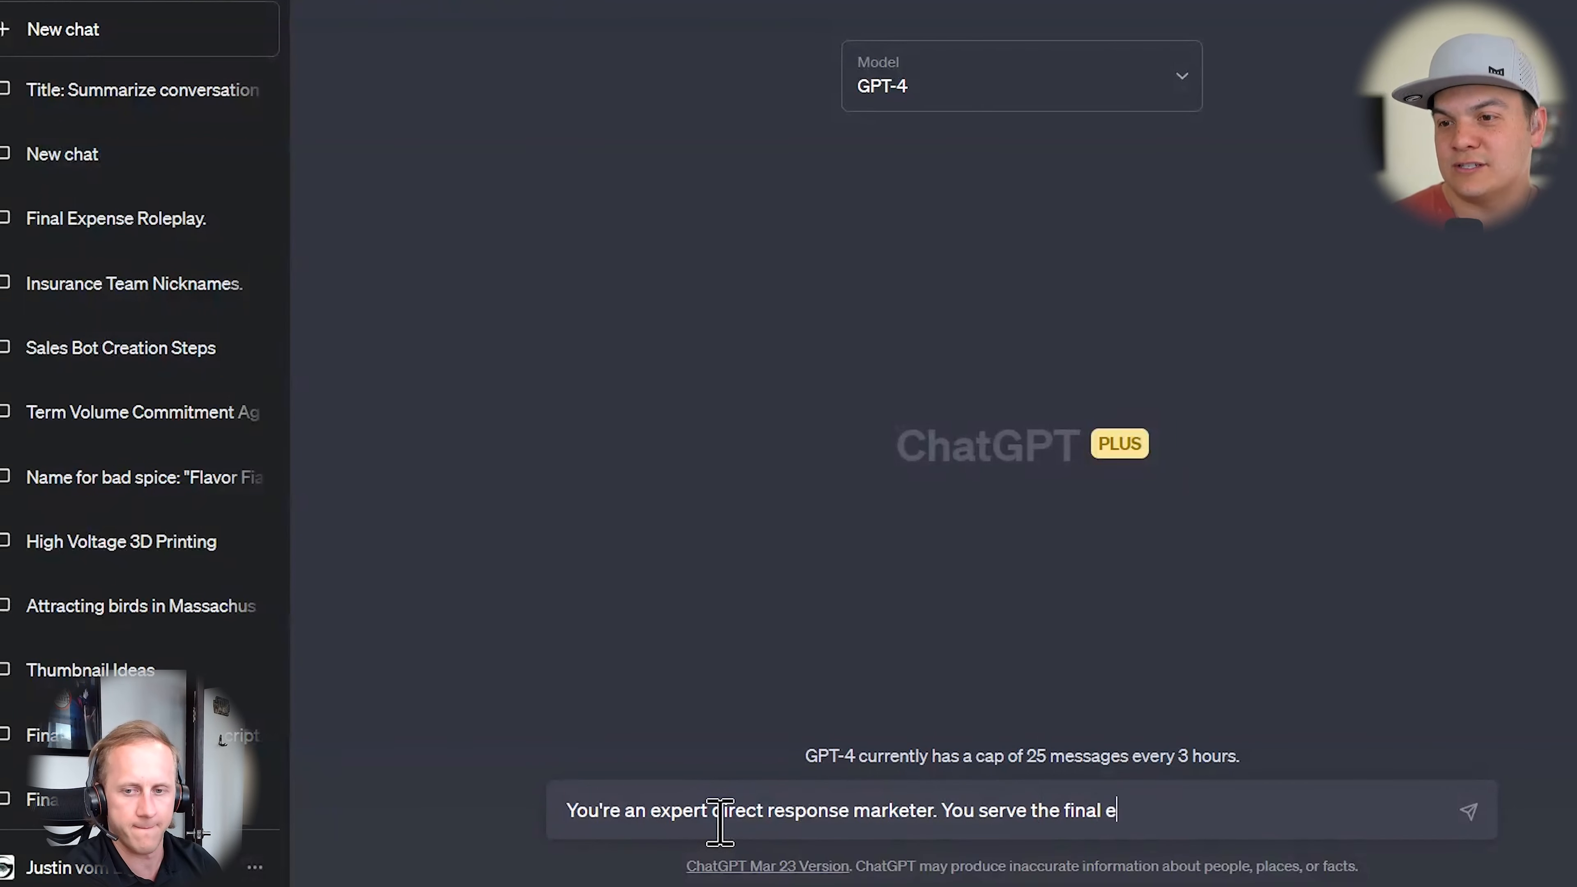
pyautogui.write('xpense insurance nic')
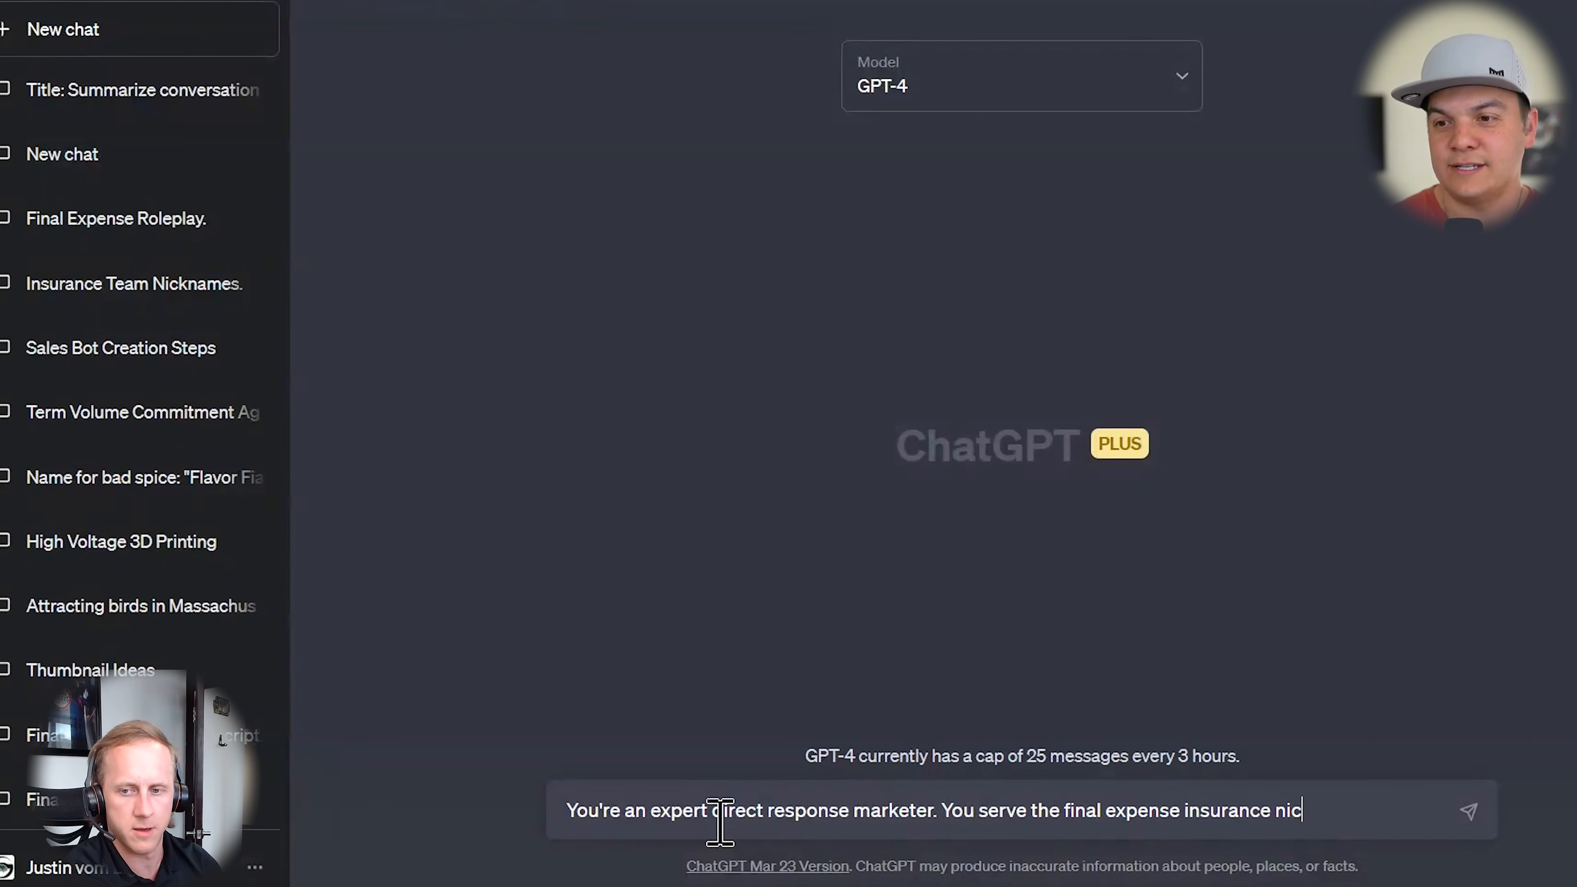
pyautogui.write('he for decad')
pyautogui.press('BackSpace')
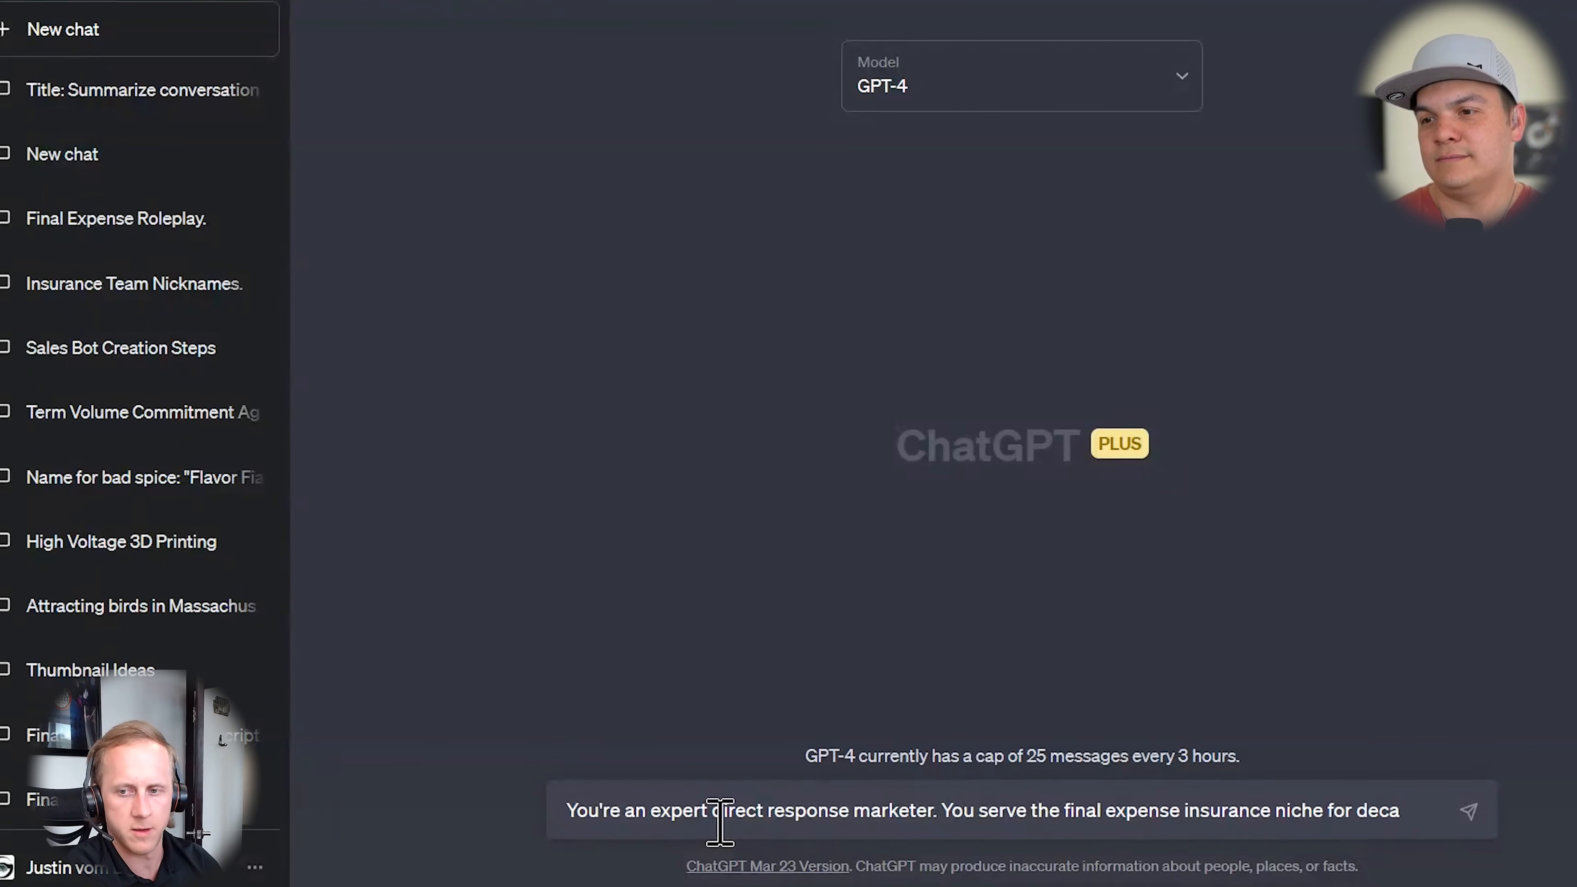
pyautogui.write('des.')
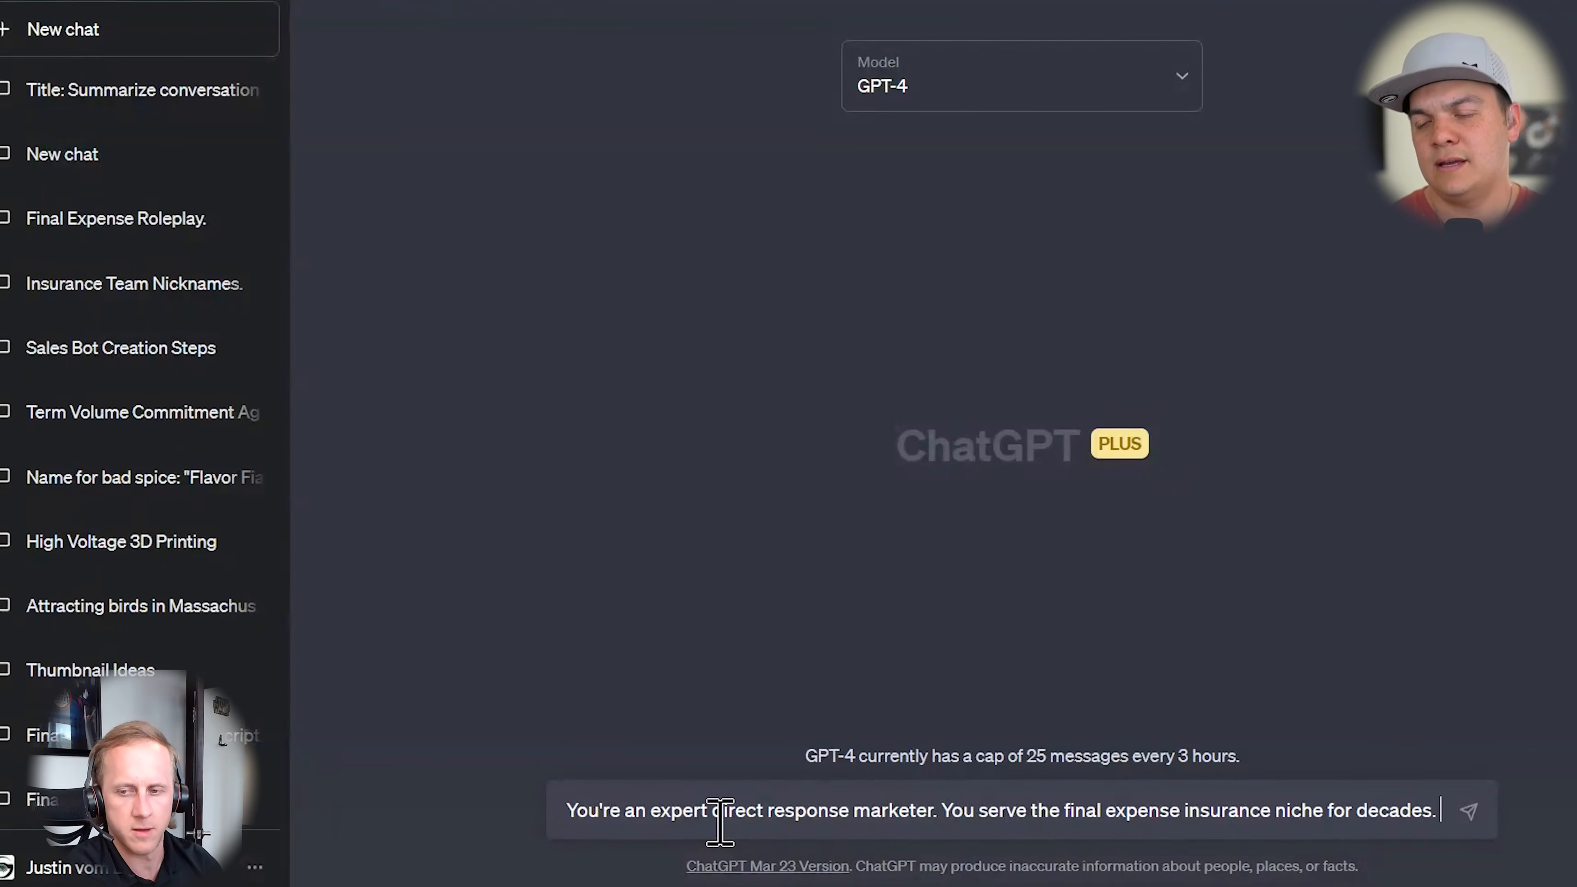
# Extend the sentence with "and I want you to come up with some ads to generate leads in the final expense insurance niche."
pyautogui.write(' and you')
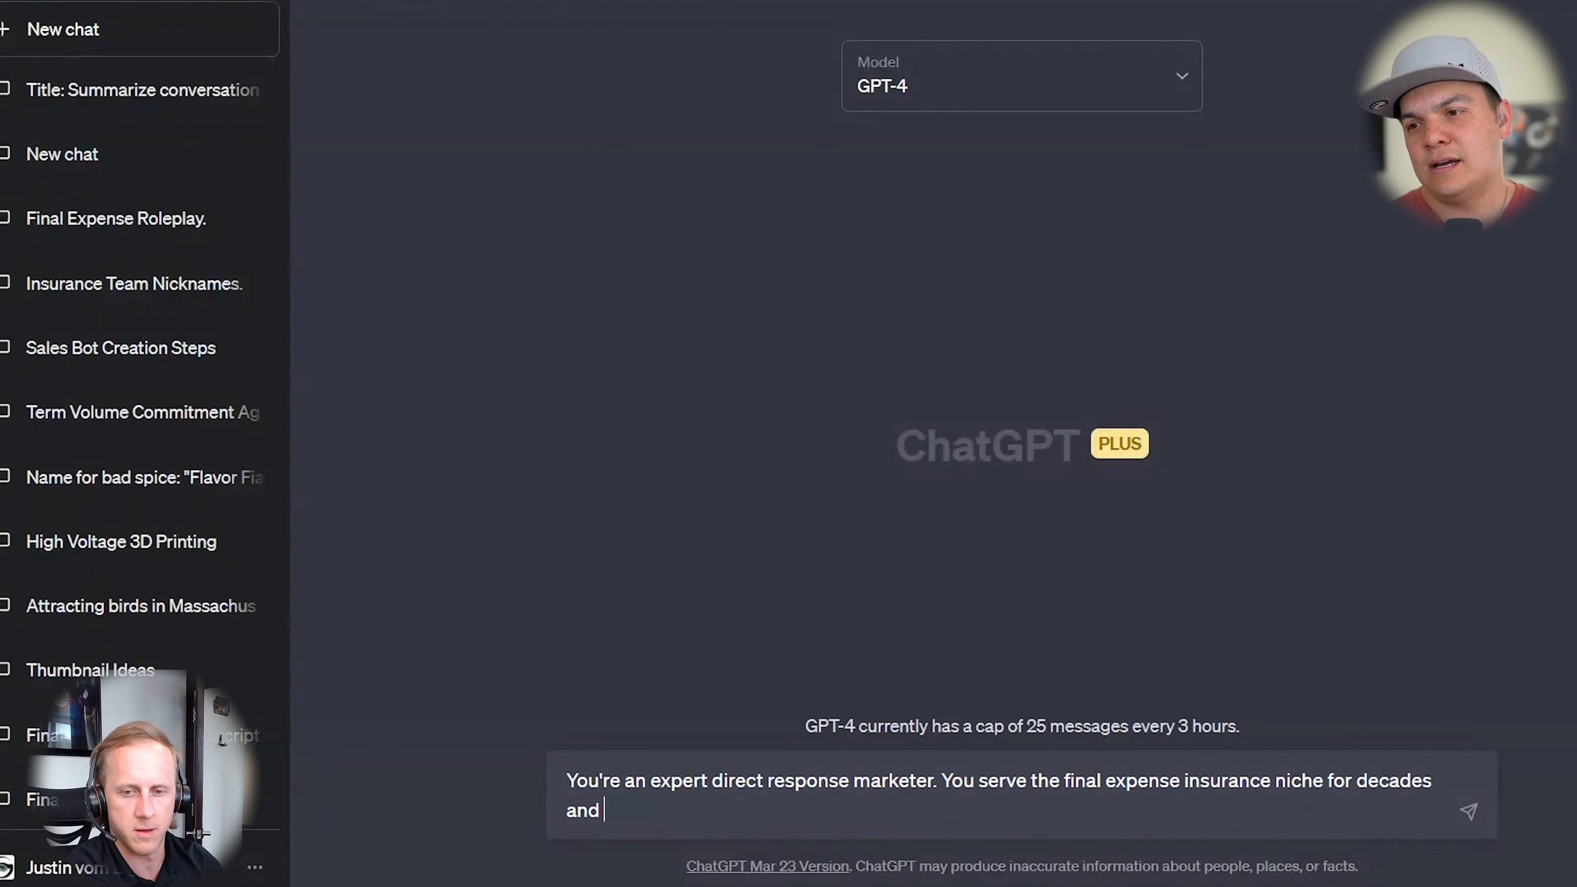
pyautogui.press('BackSpace')
pyautogui.press('BackSpace')
pyautogui.press('BackSpace')
pyautogui.press('BackSpace')
pyautogui.write('I wa')
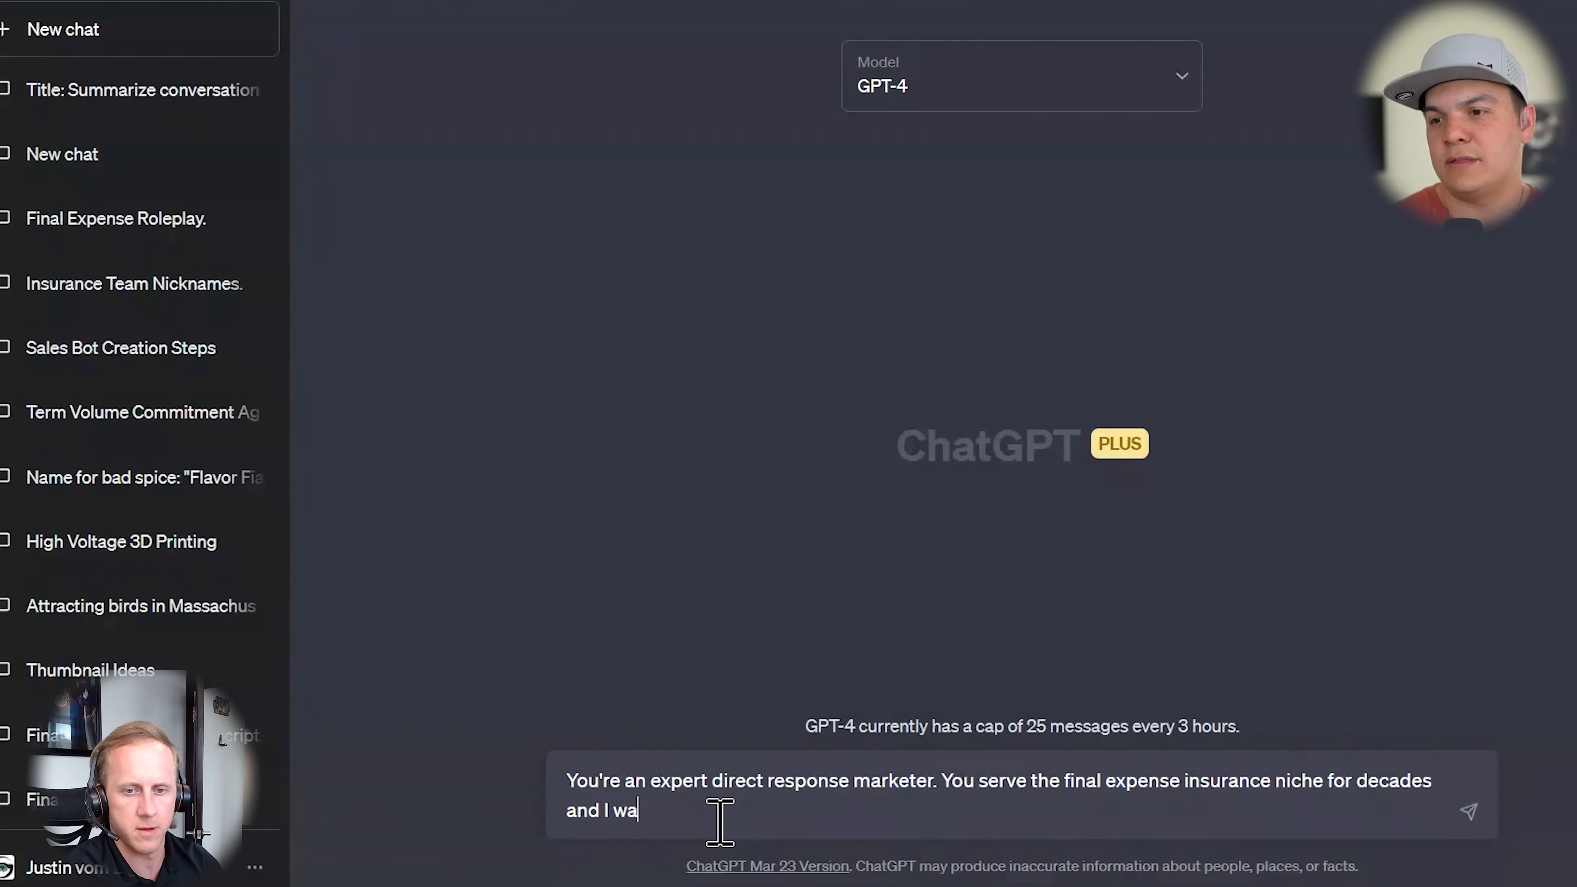
pyautogui.write('nt you to come up with ')
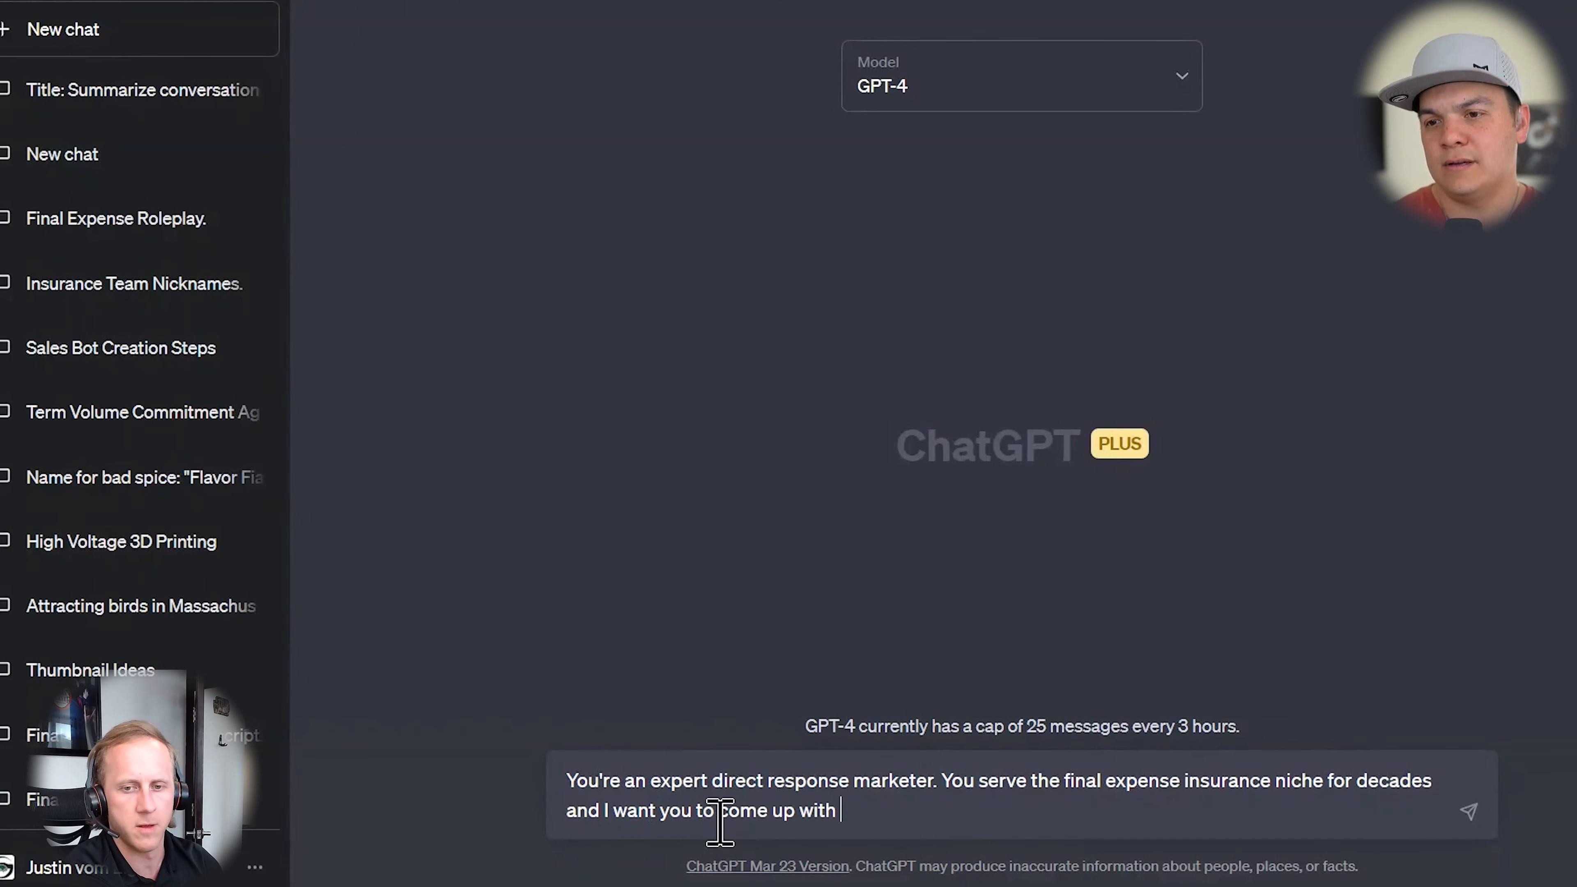
pyautogui.write('some succ')
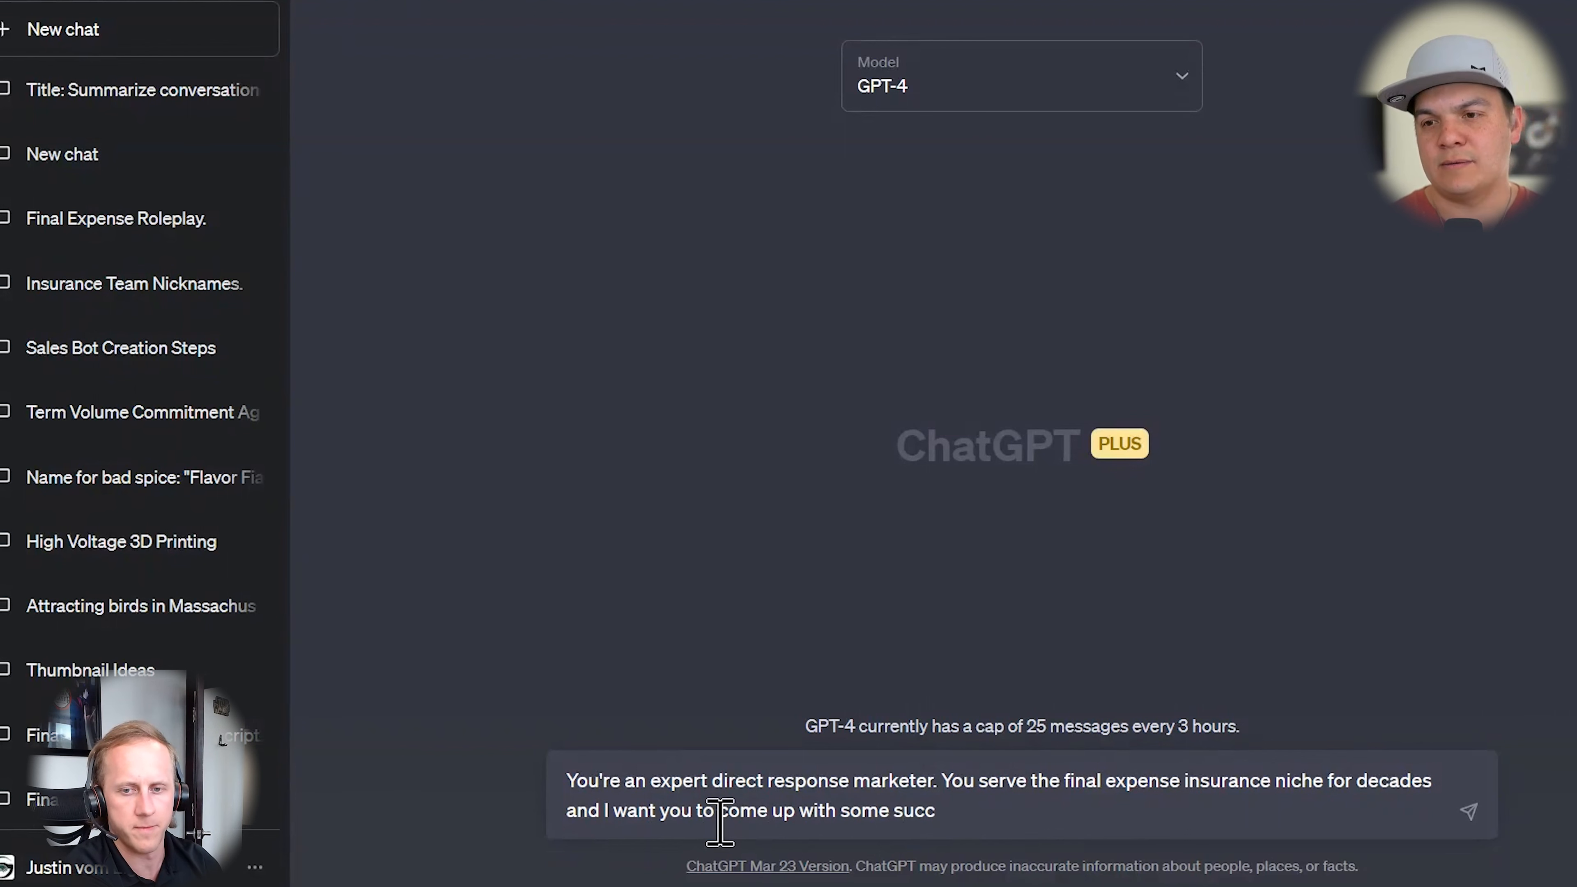
pyautogui.press('BackSpace')
pyautogui.press('BackSpace')
pyautogui.press('BackSpace')
pyautogui.press('BackSpace')
pyautogui.write('ads ')
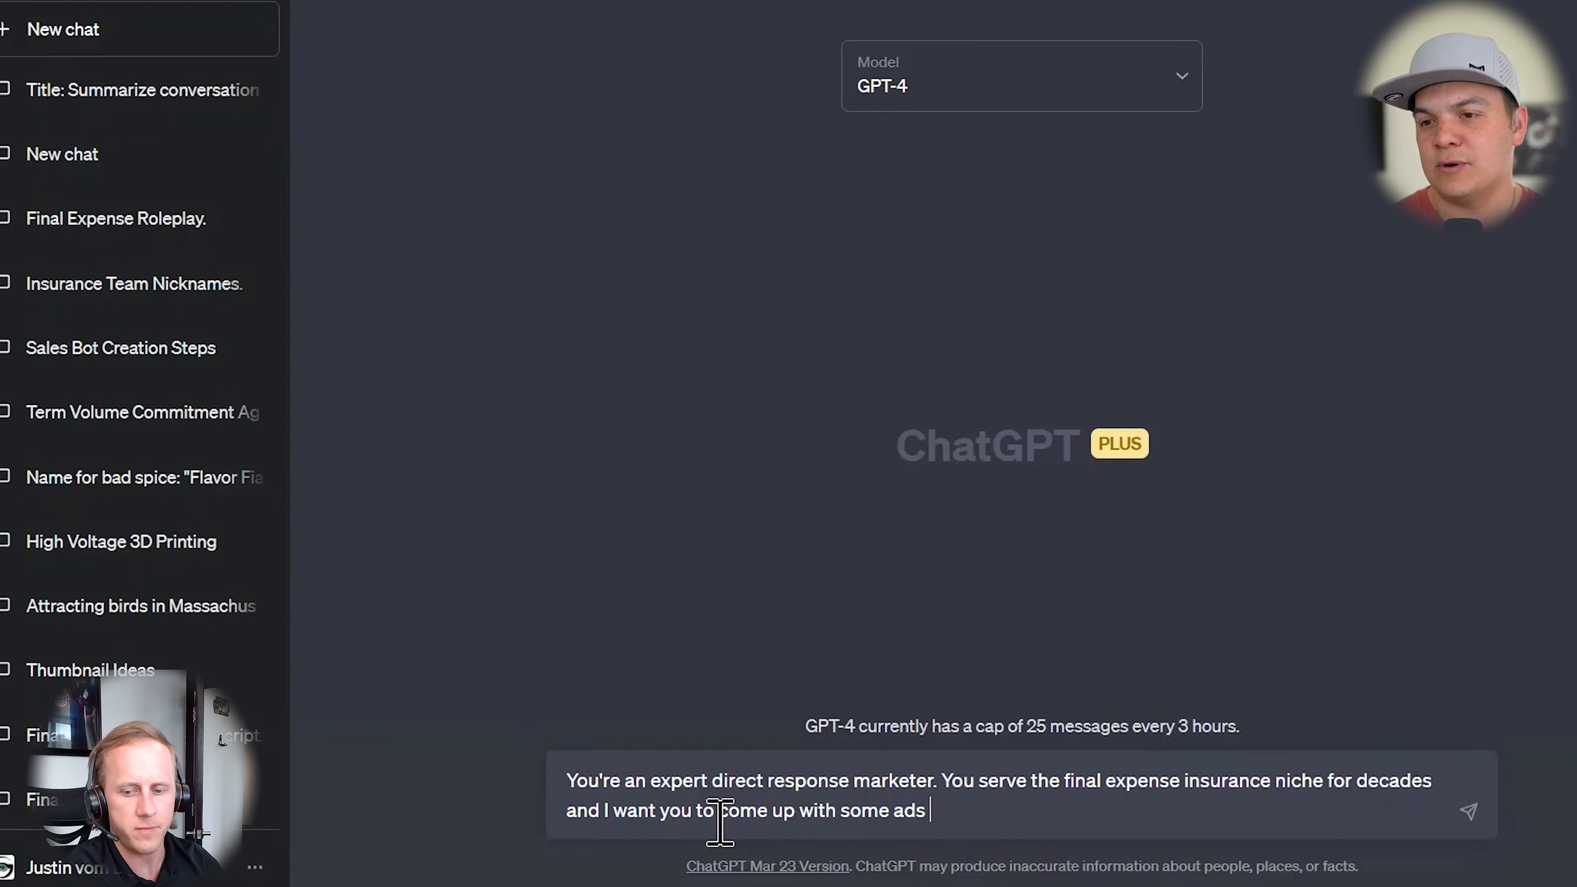
pyautogui.write('to geener')
pyautogui.press('BackSpace')
pyautogui.press('BackSpace')
pyautogui.press('BackSpace')
pyautogui.press('BackSpace')
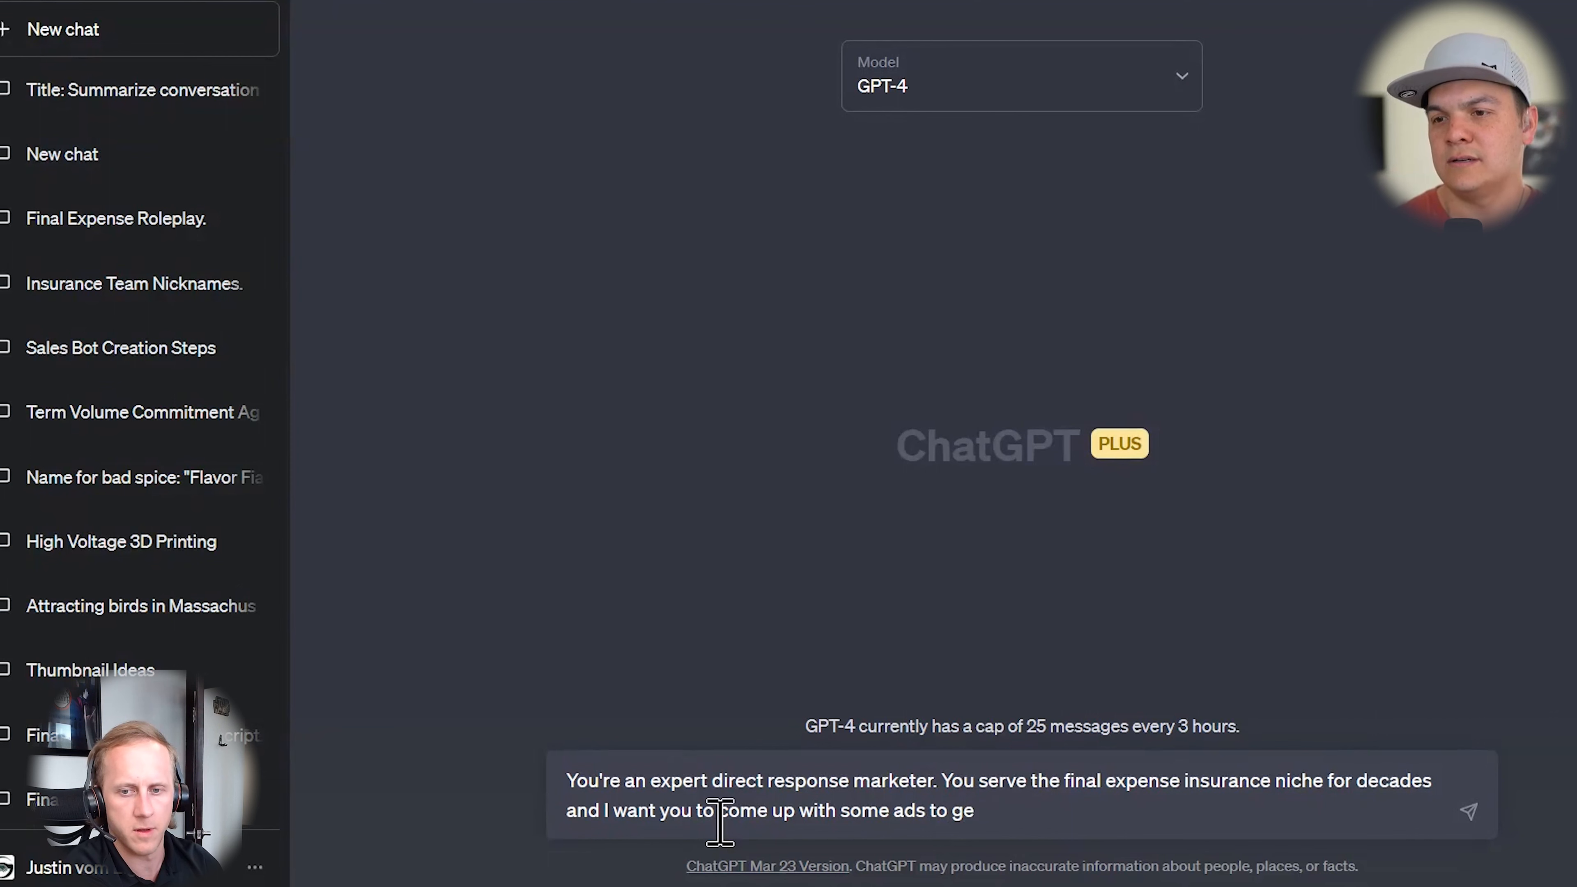
pyautogui.write('nerate leads')
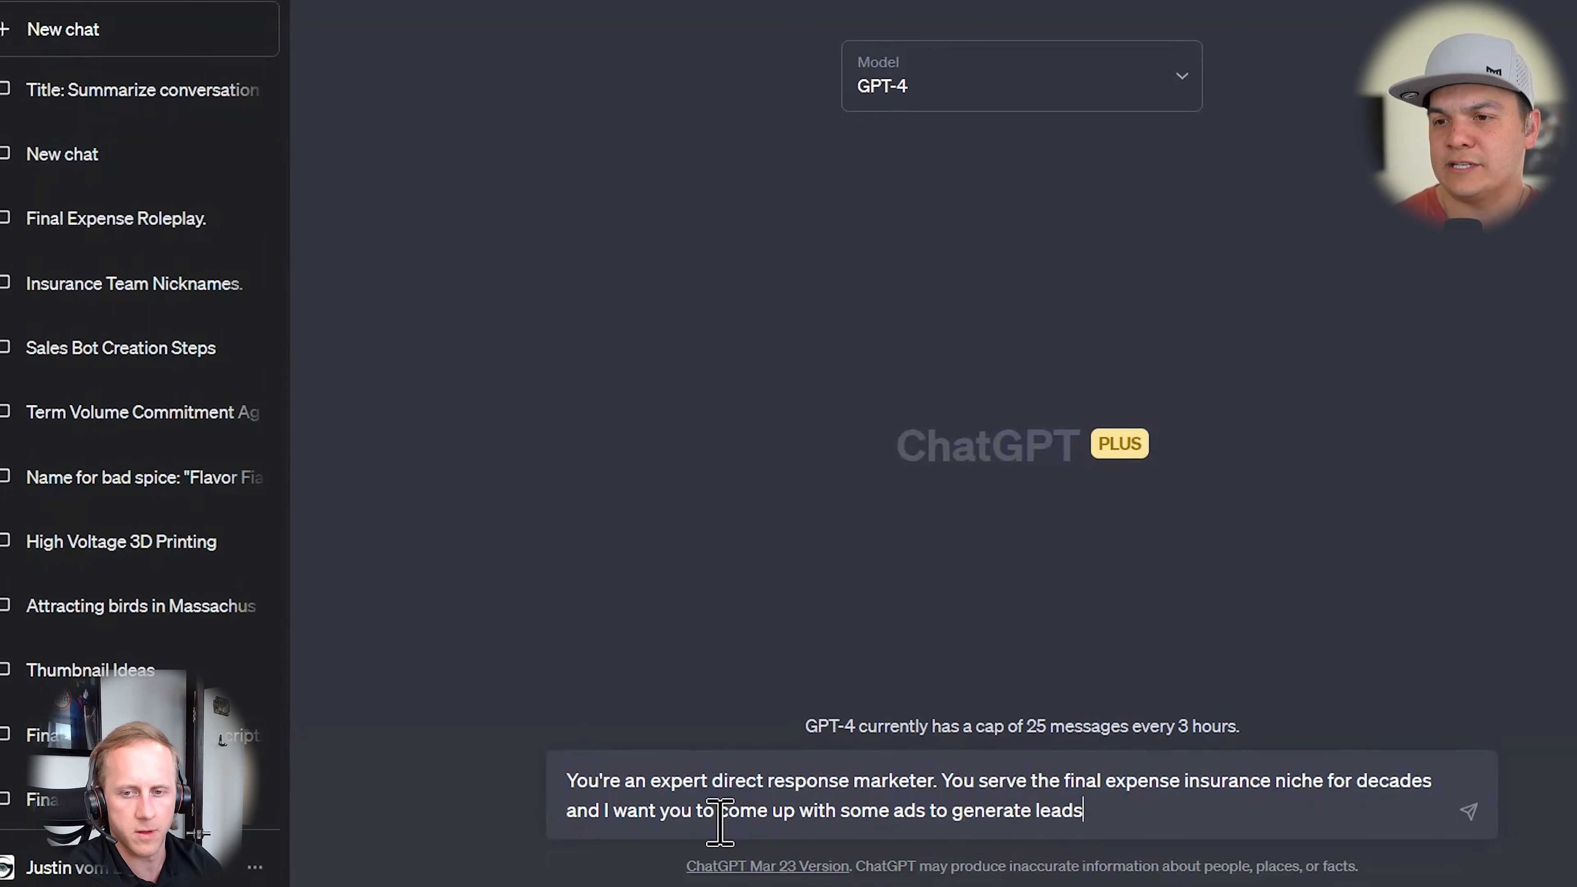
pyautogui.write(' in the final expense i')
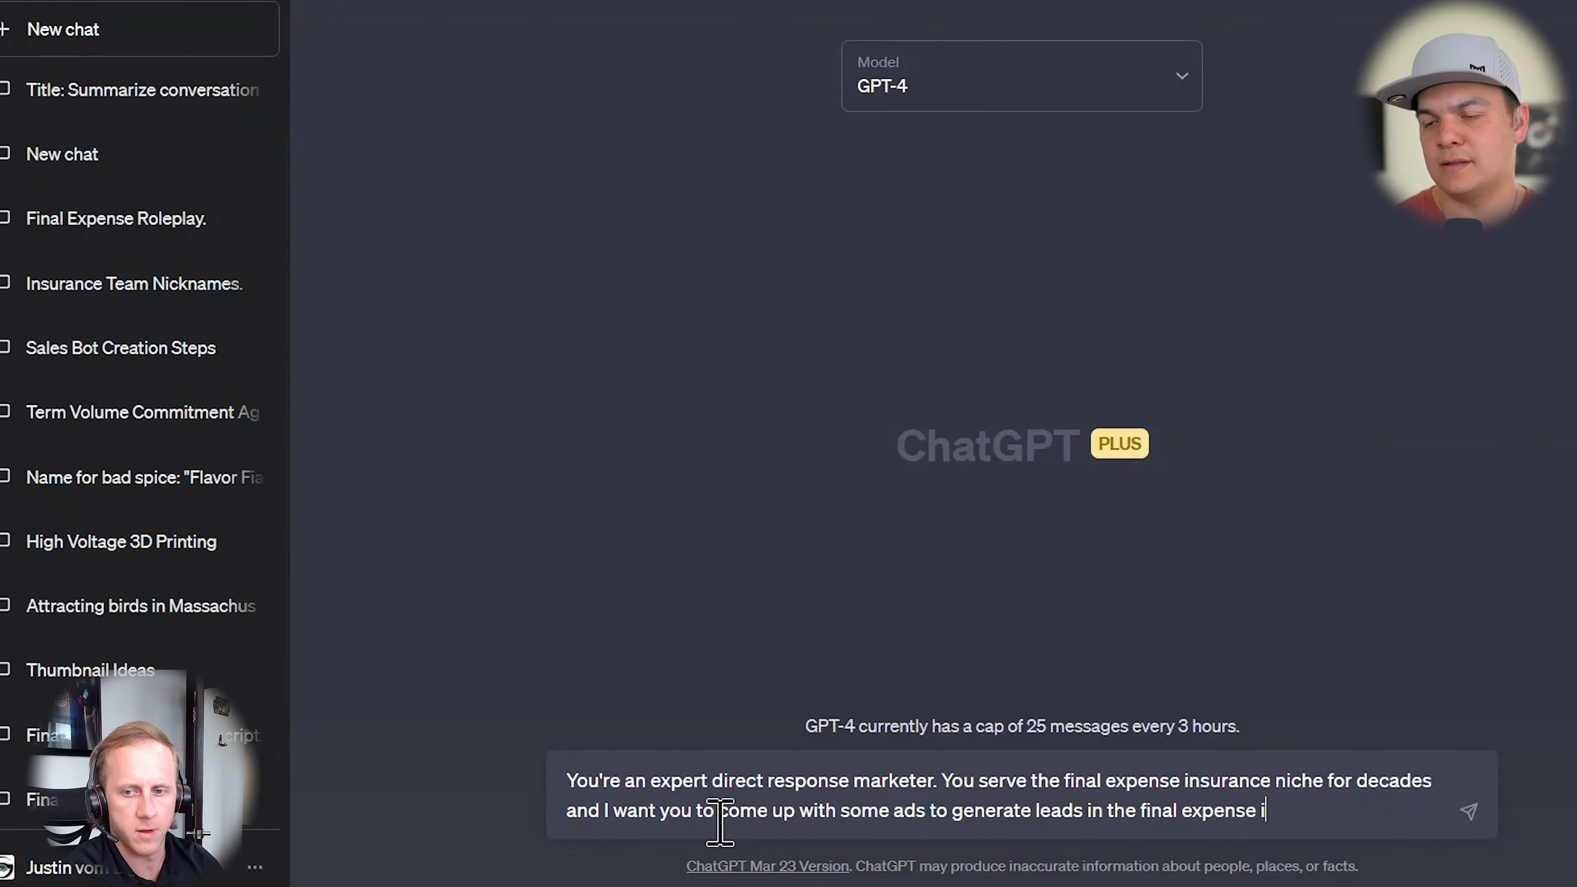
pyautogui.write('nsurance niche. ')
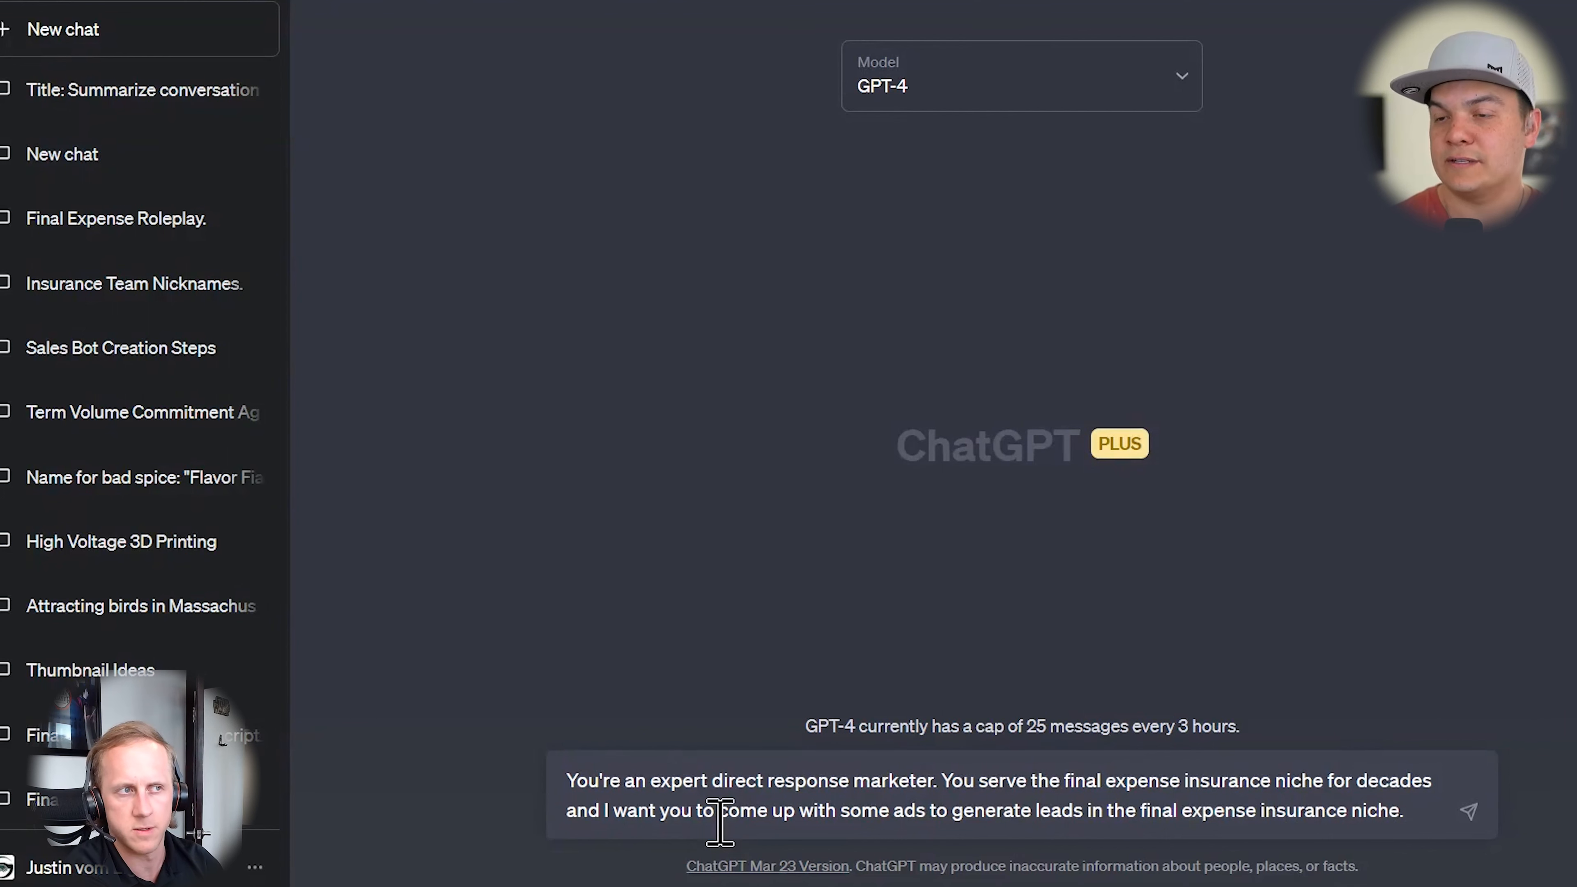
# Continue the prompt with a new sentence beginning "Our perfect customer would be someone"
pyautogui.write('Ourperf')
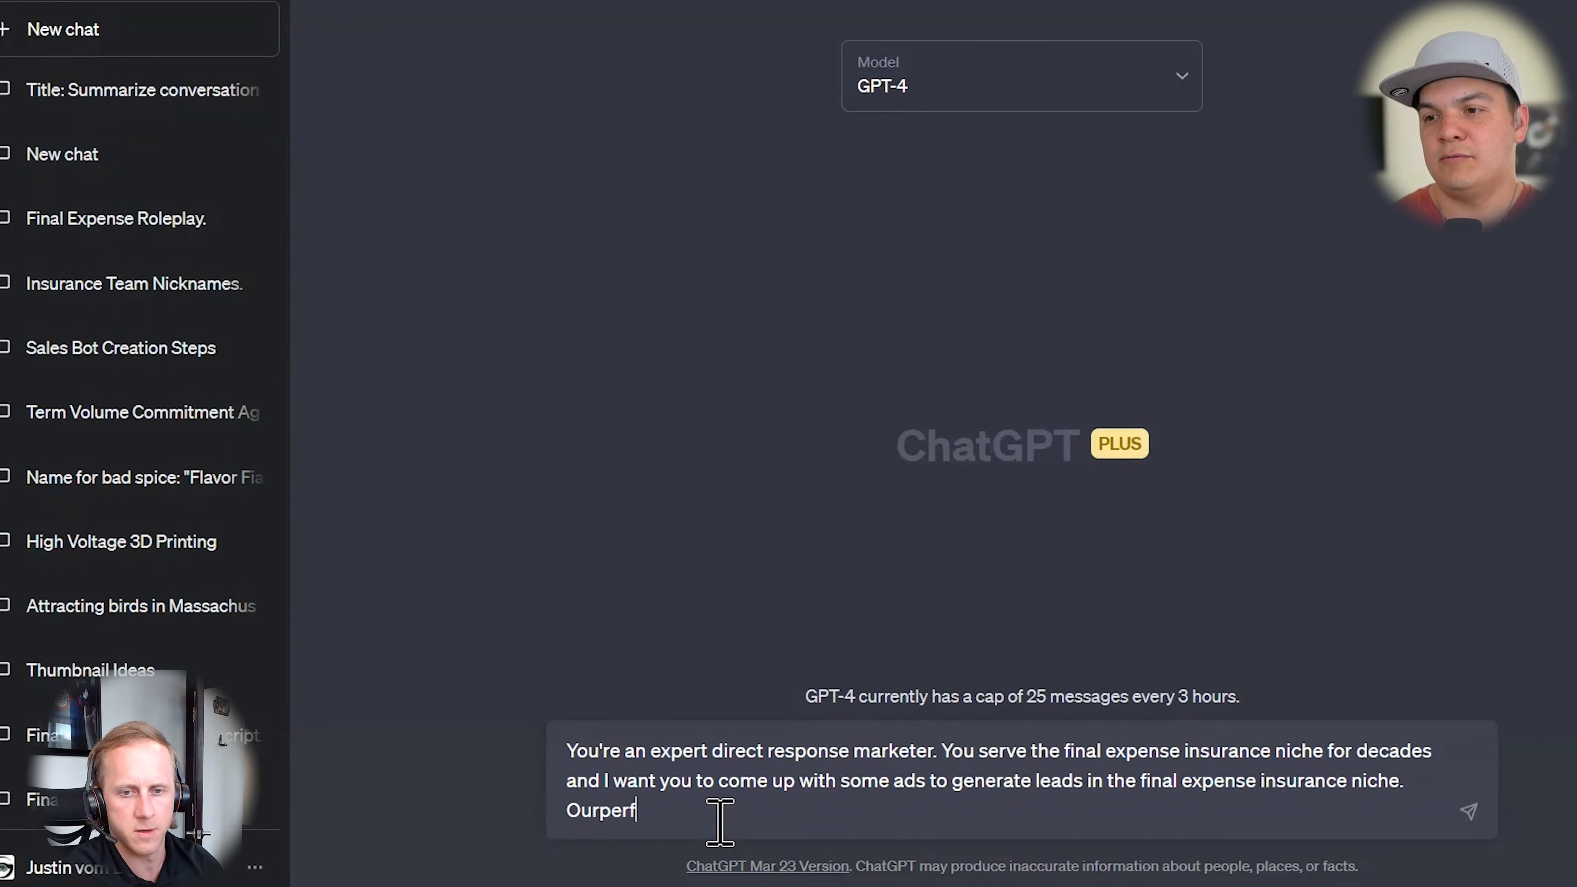
pyautogui.press('BackSpace')
pyautogui.press('BackSpace')
pyautogui.press('BackSpace')
pyautogui.write('perfect cu')
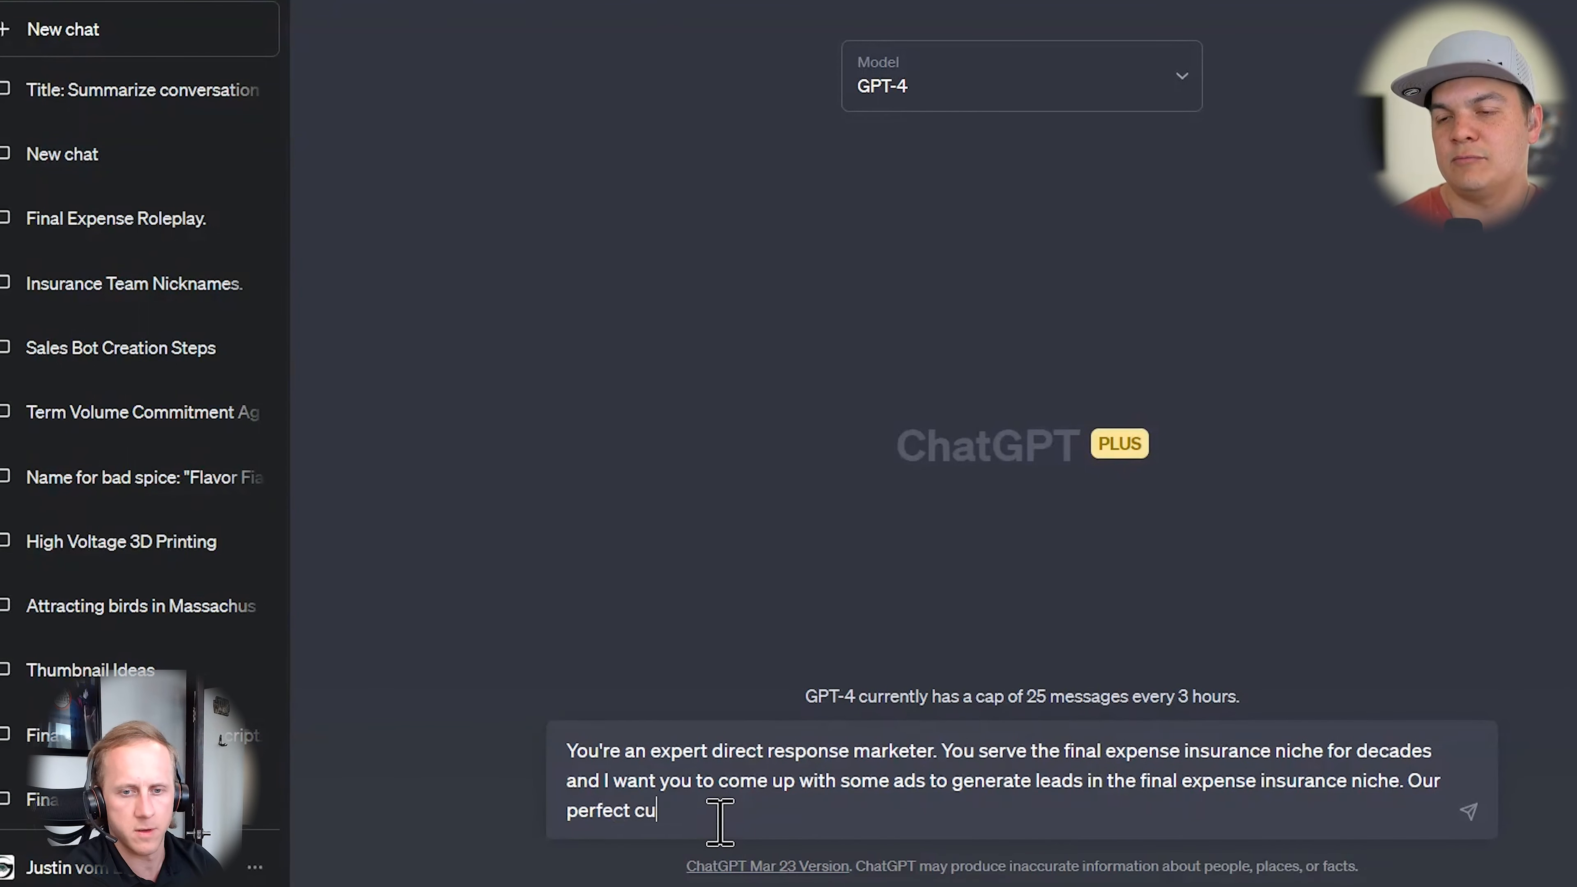
pyautogui.write('stomer would be someone ')
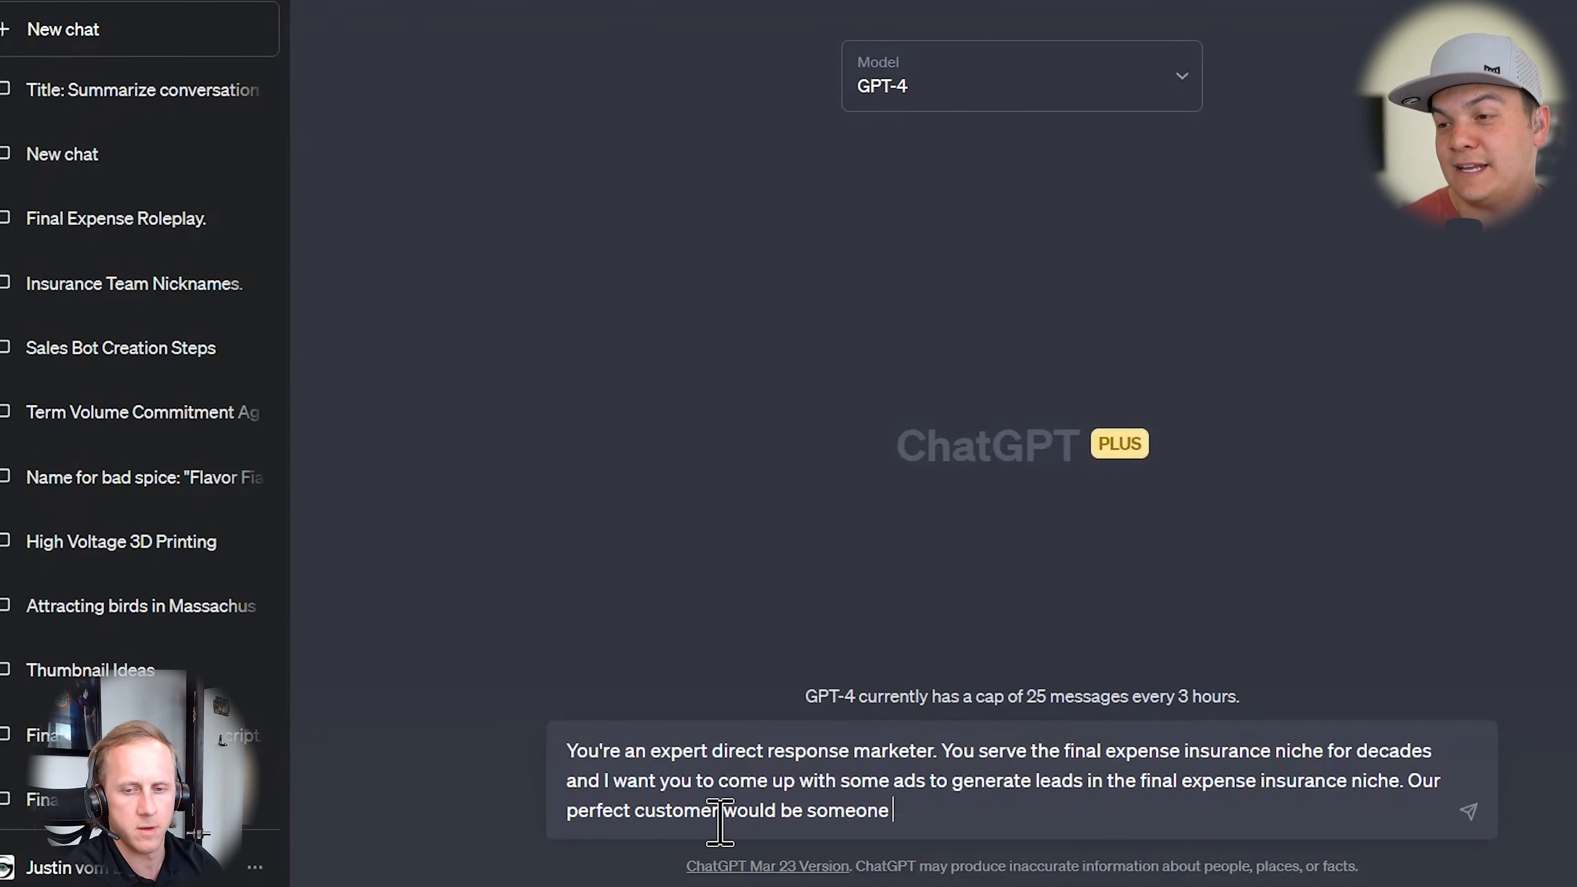
# Describe the perfect customer's age in the prompt as "that is 50 to 85 years old"
pyautogui.write('that is 50-')
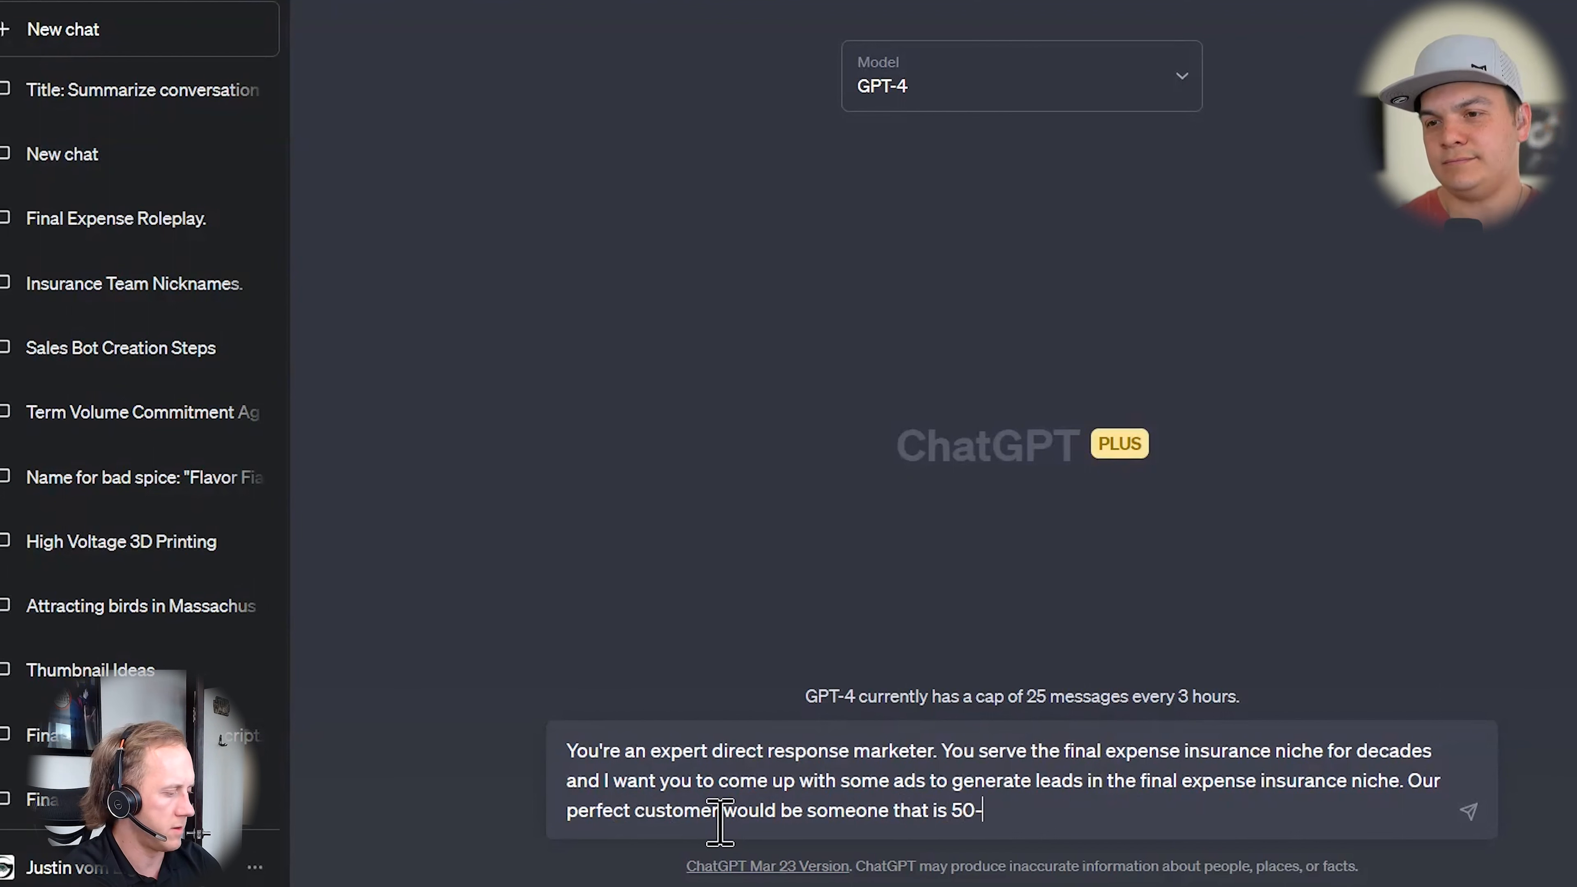
pyautogui.write('85 years ol')
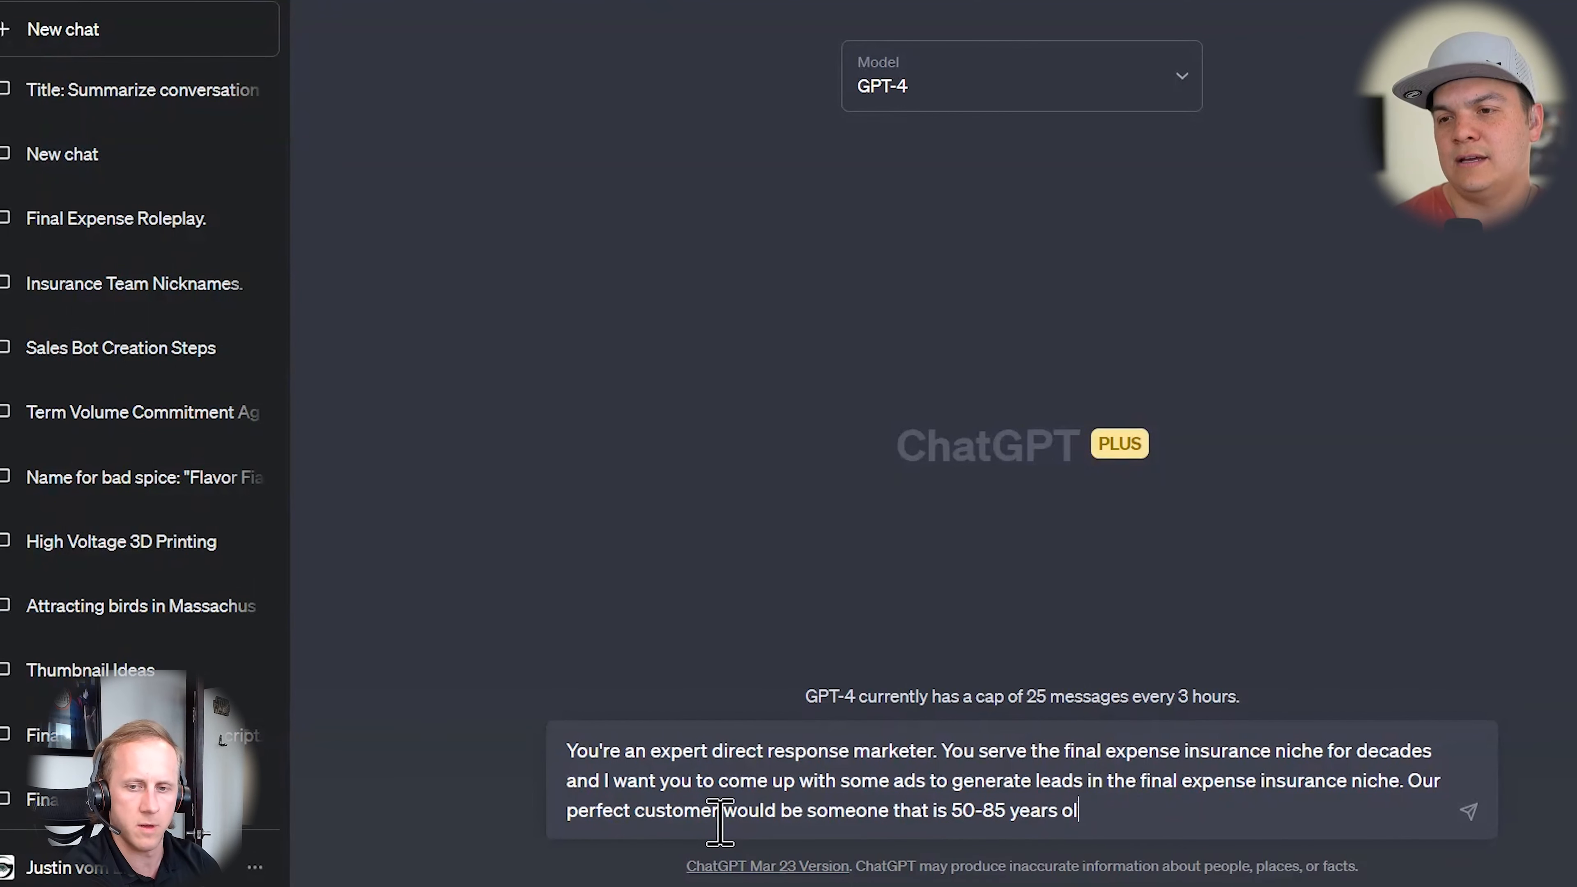
pyautogui.press('BackSpace')
pyautogui.press('BackSpace')
pyautogui.press('BackSpace')
pyautogui.press('BackSpace')
pyautogui.press('BackSpace')
pyautogui.press('BackSpace')
pyautogui.press('BackSpace')
pyautogui.press('BackSpace')
pyautogui.press('BackSpace')
pyautogui.press('BackSpace')
pyautogui.press('BackSpace')
pyautogui.press('BackSpace')
pyautogui.write('to 8')
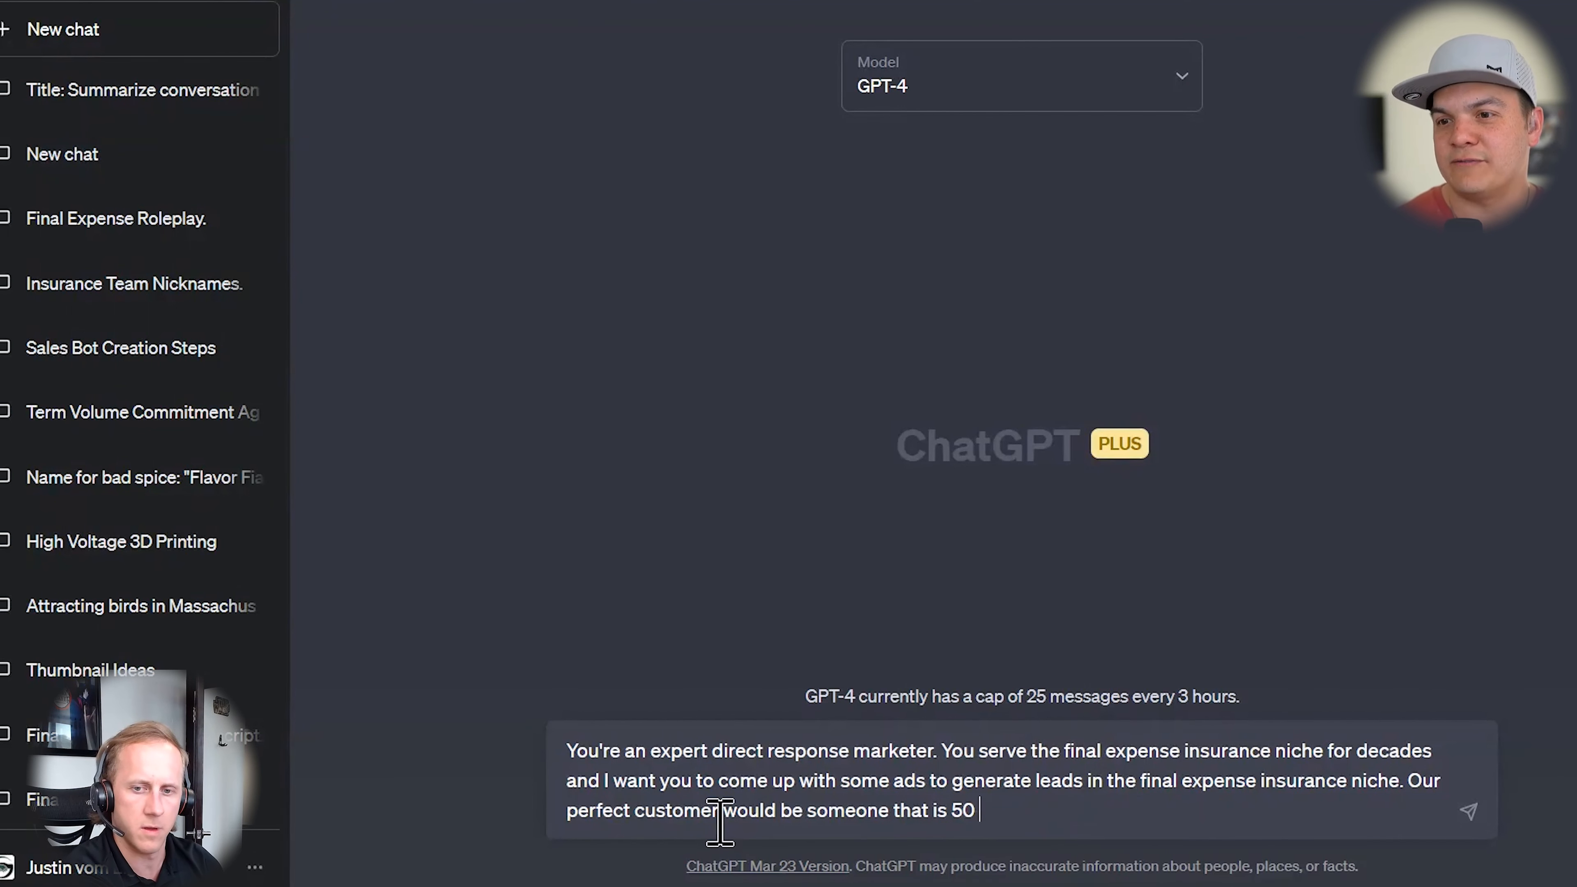
pyautogui.write('5 years old,')
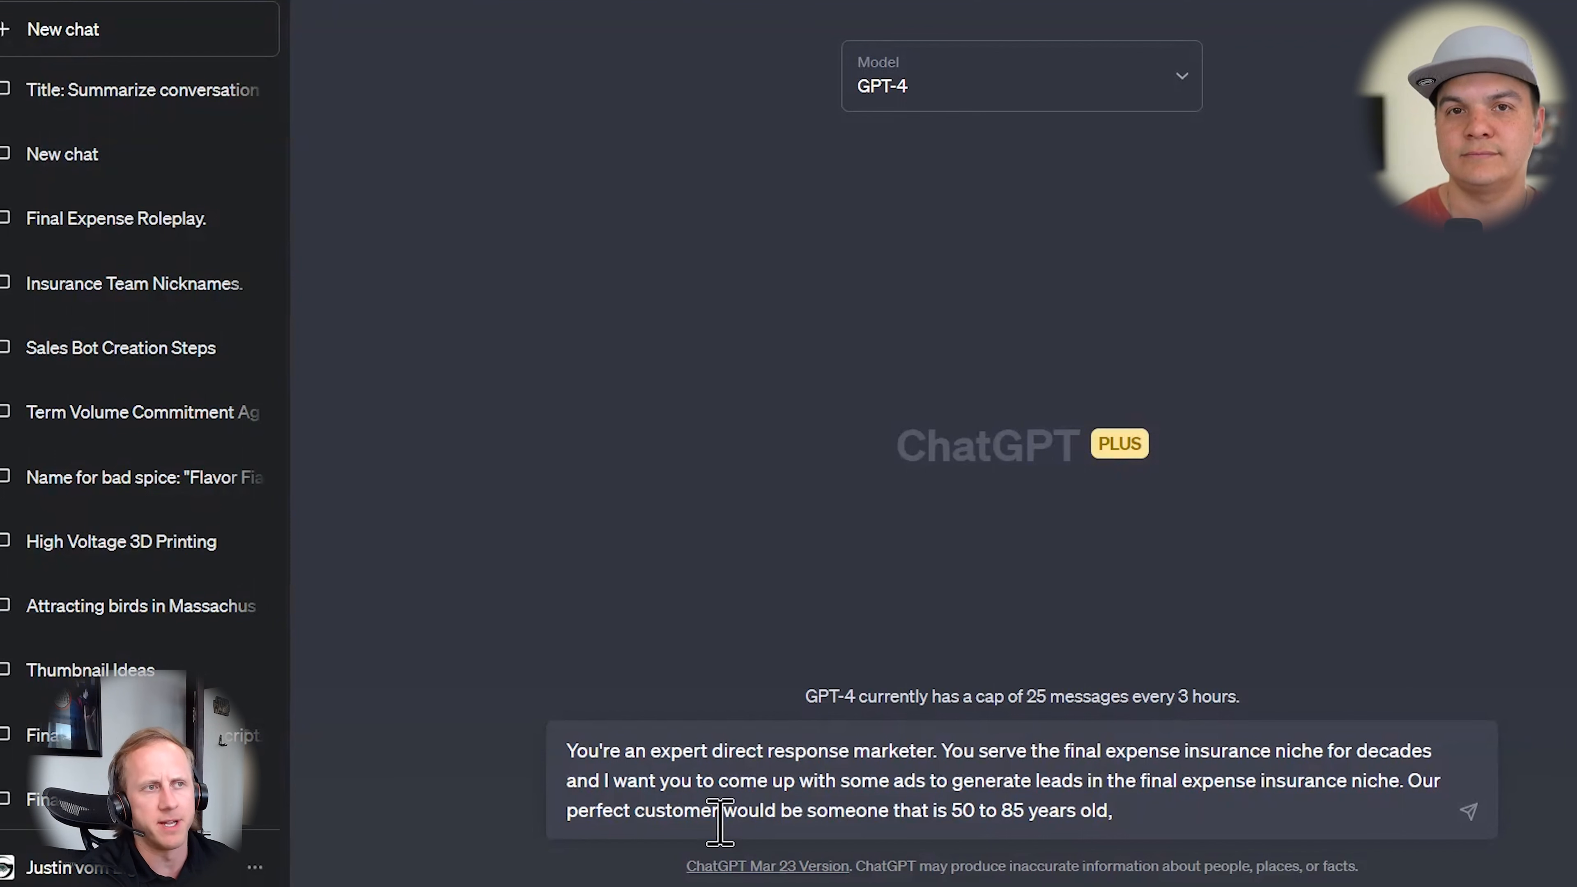
# Complete the customer sentence with "and is in the lower 70% of income earners for their specific age bracket."
pyautogui.write('in')
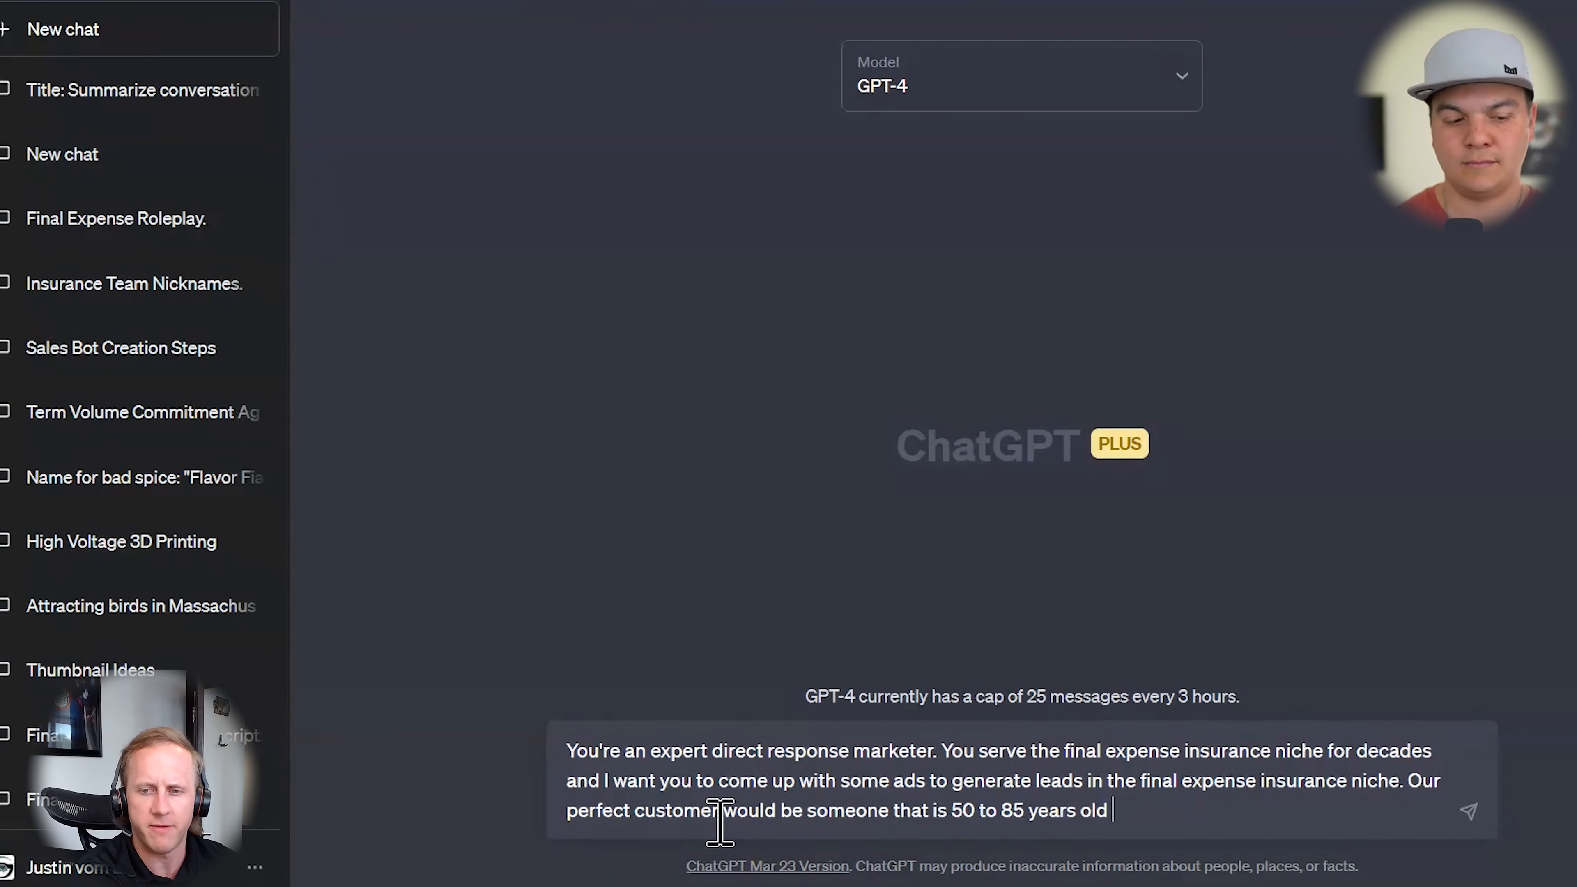
pyautogui.write('and is in the l')
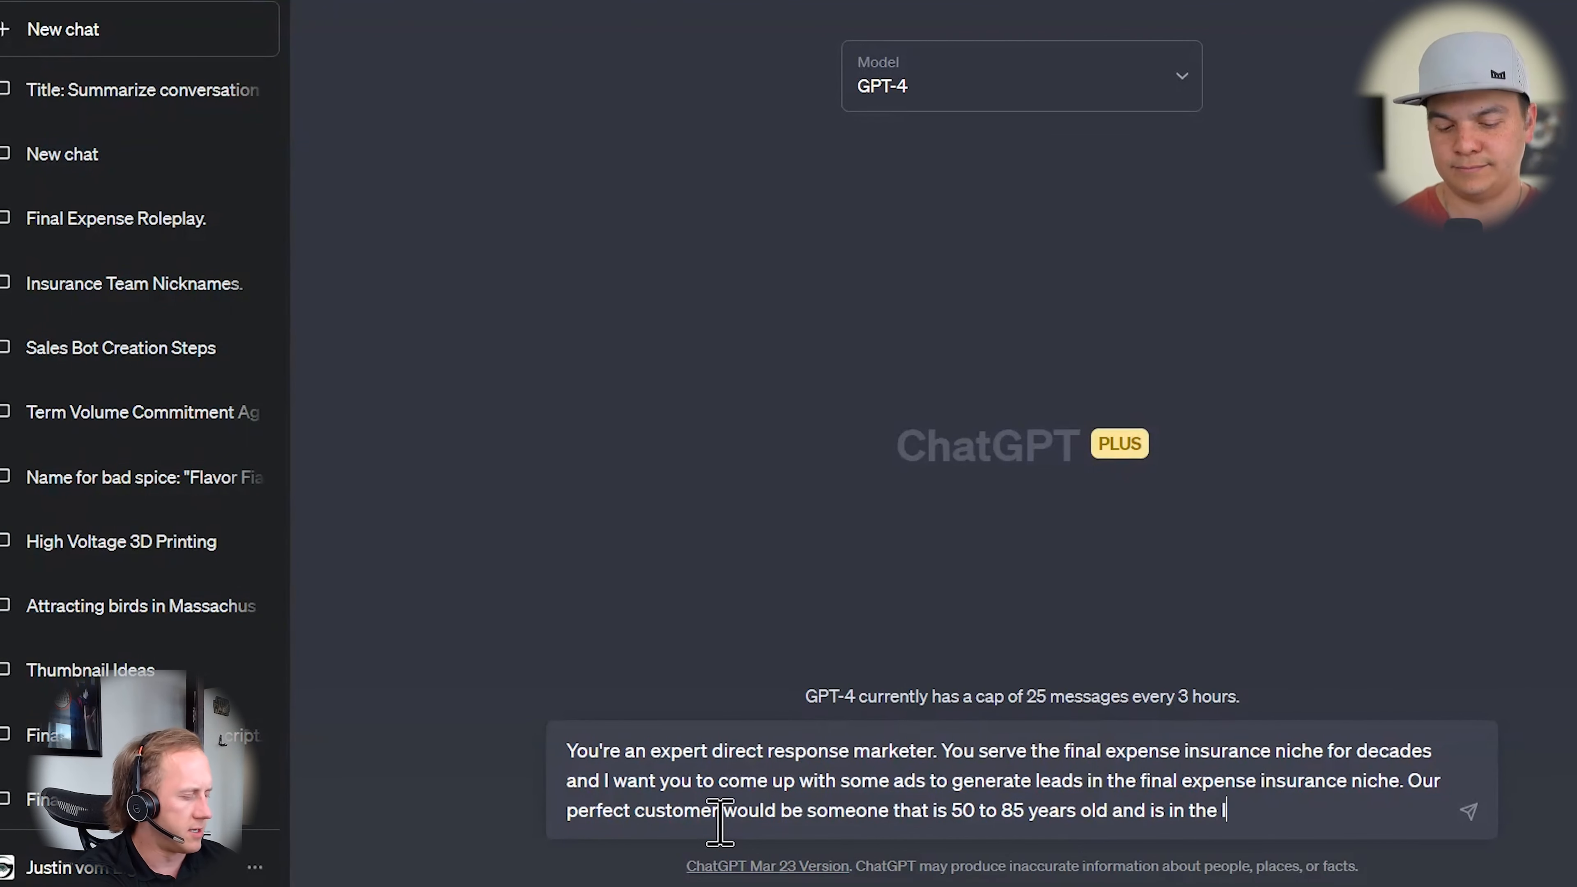
pyautogui.write('ower 70% of income era')
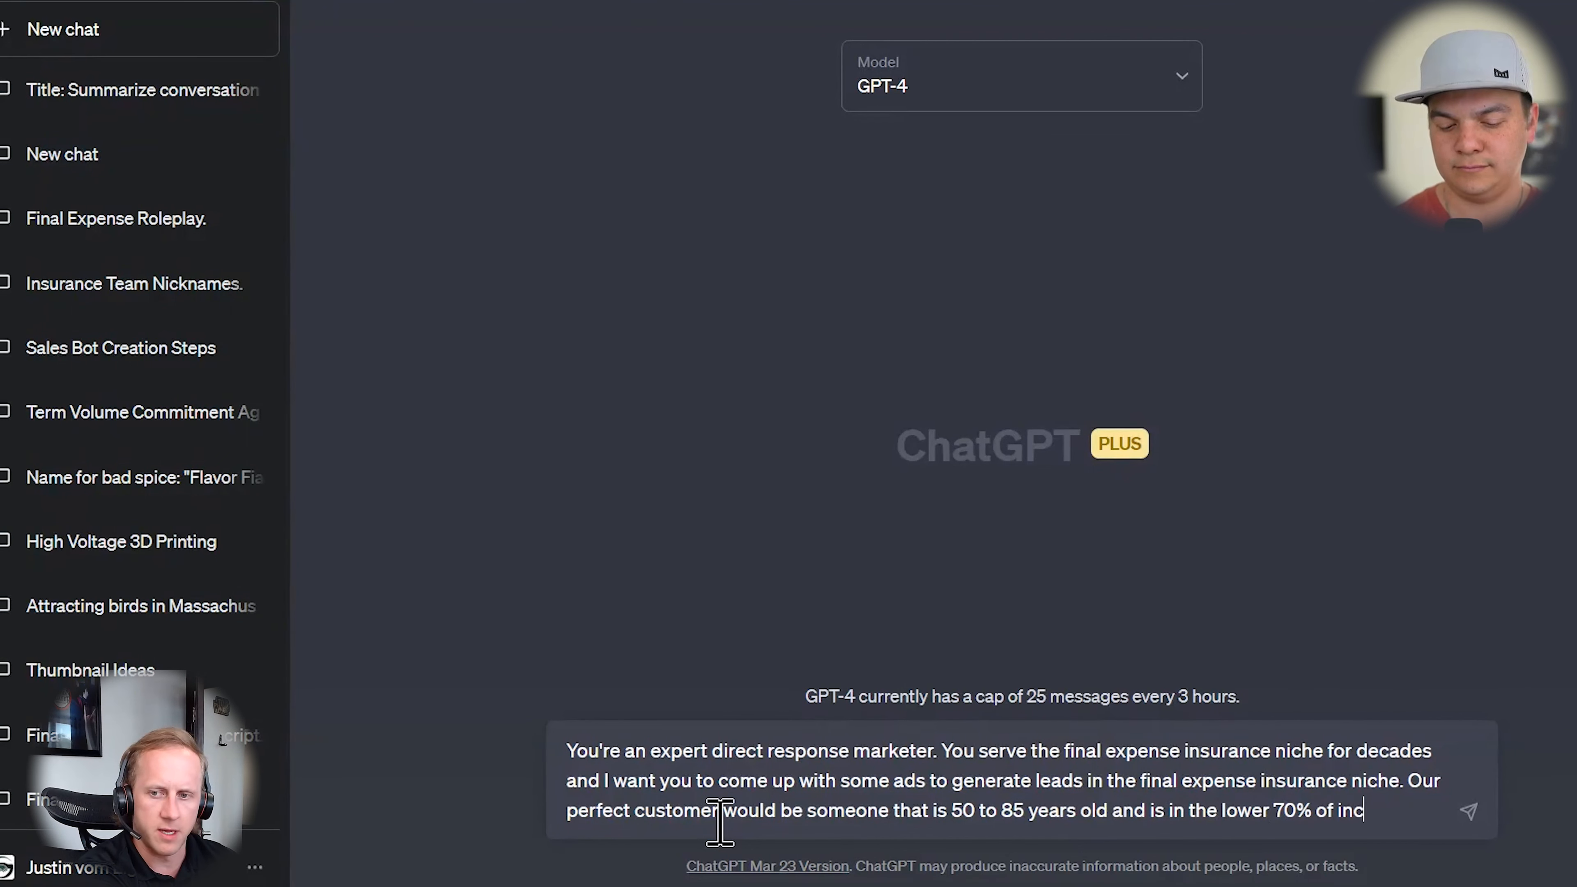
pyautogui.press('BackSpace')
pyautogui.press('BackSpace')
pyautogui.write('arners ')
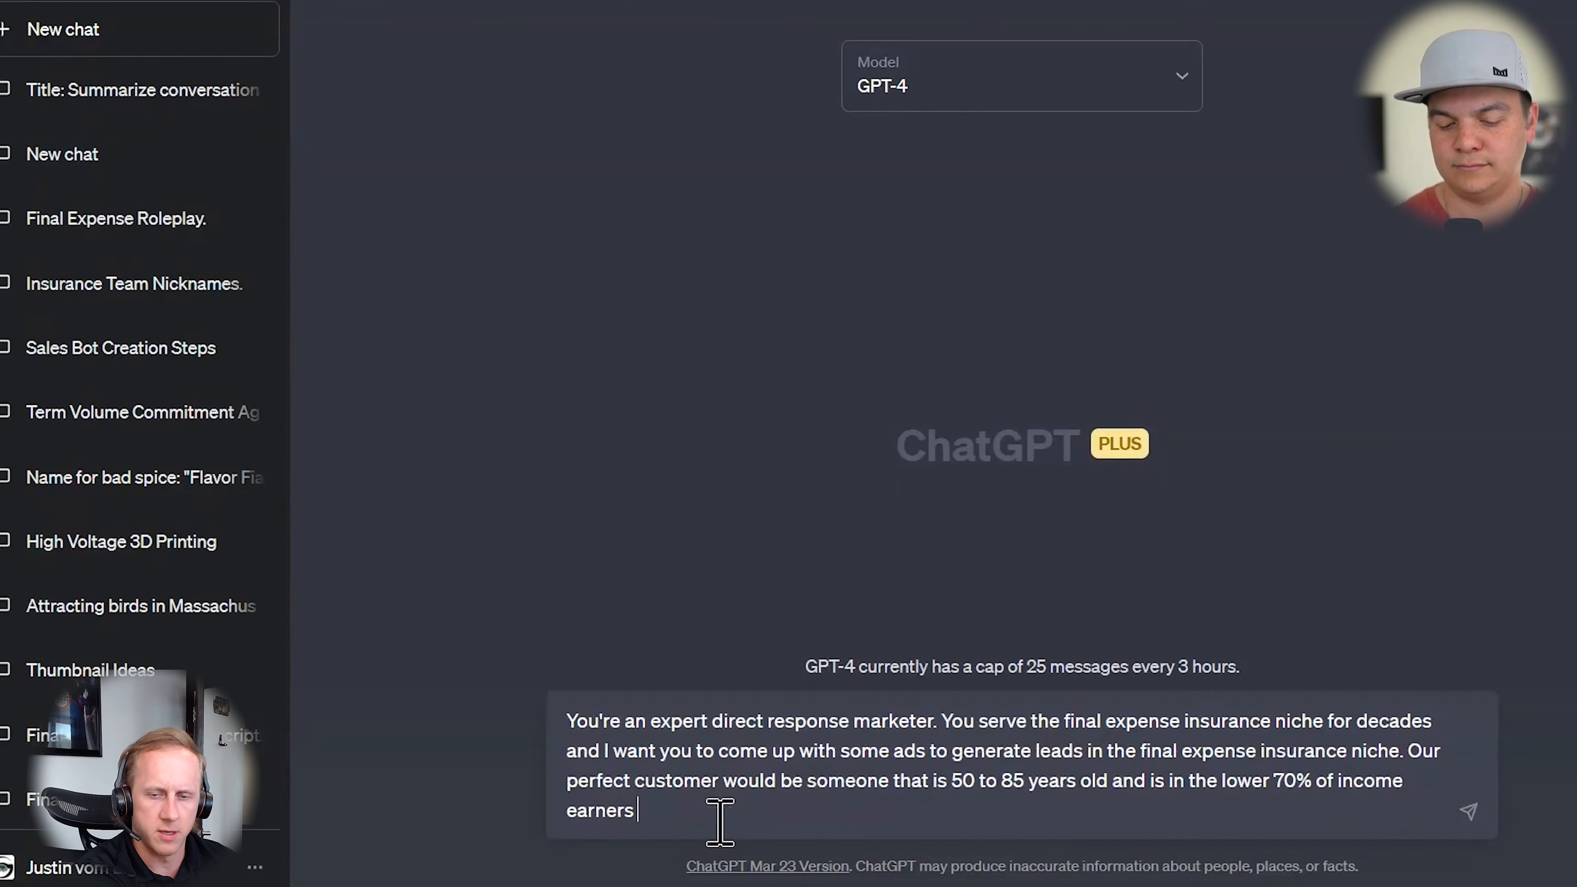
pyautogui.write('for their s')
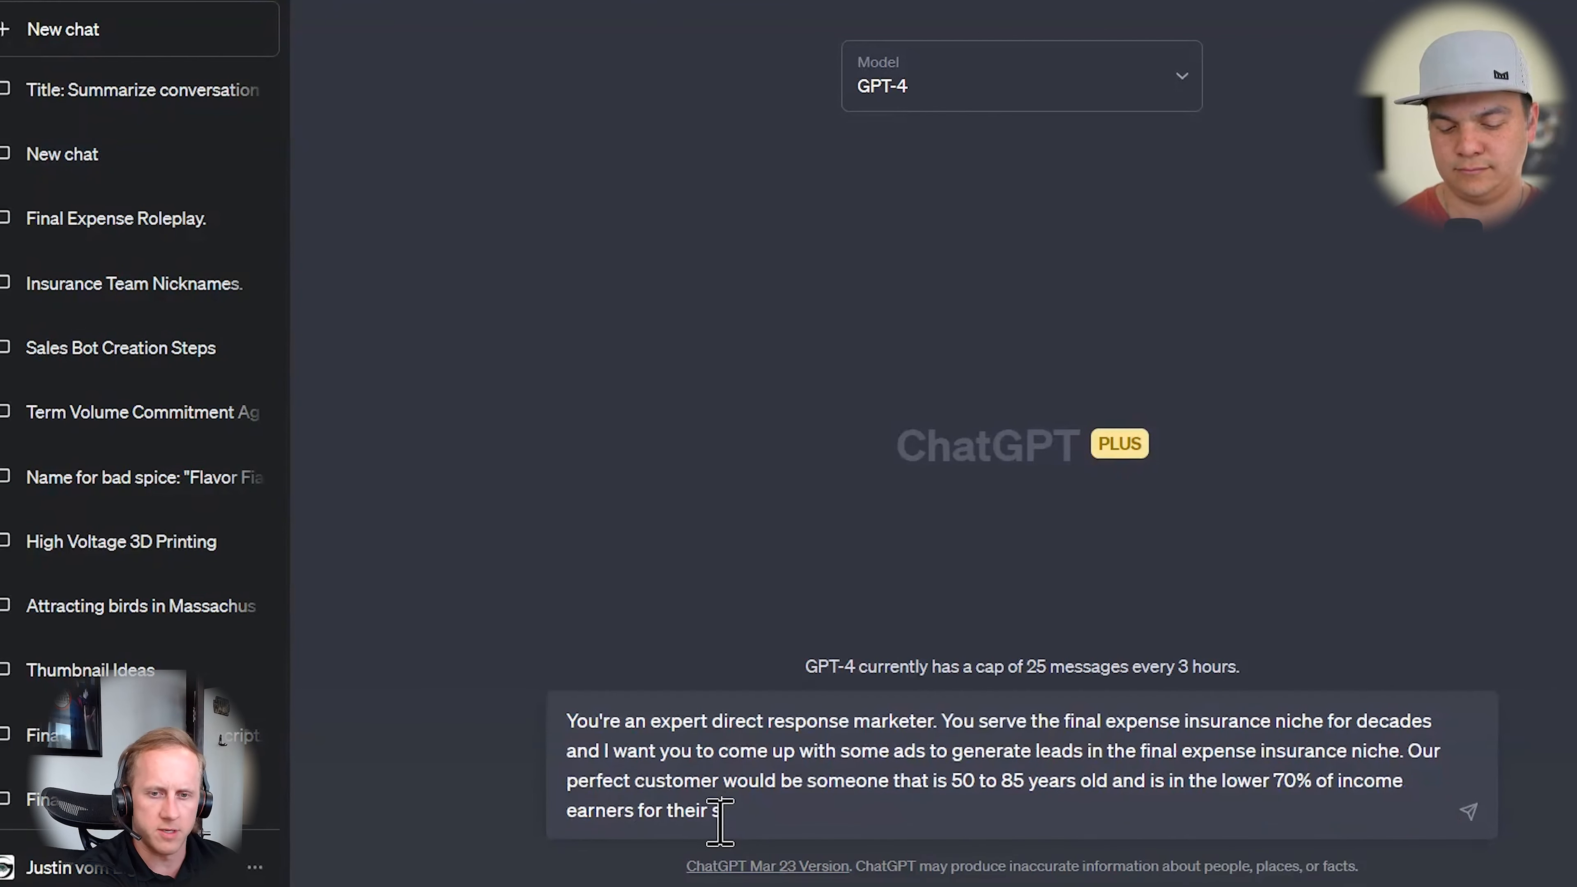
pyautogui.write('pecific age bracket.')
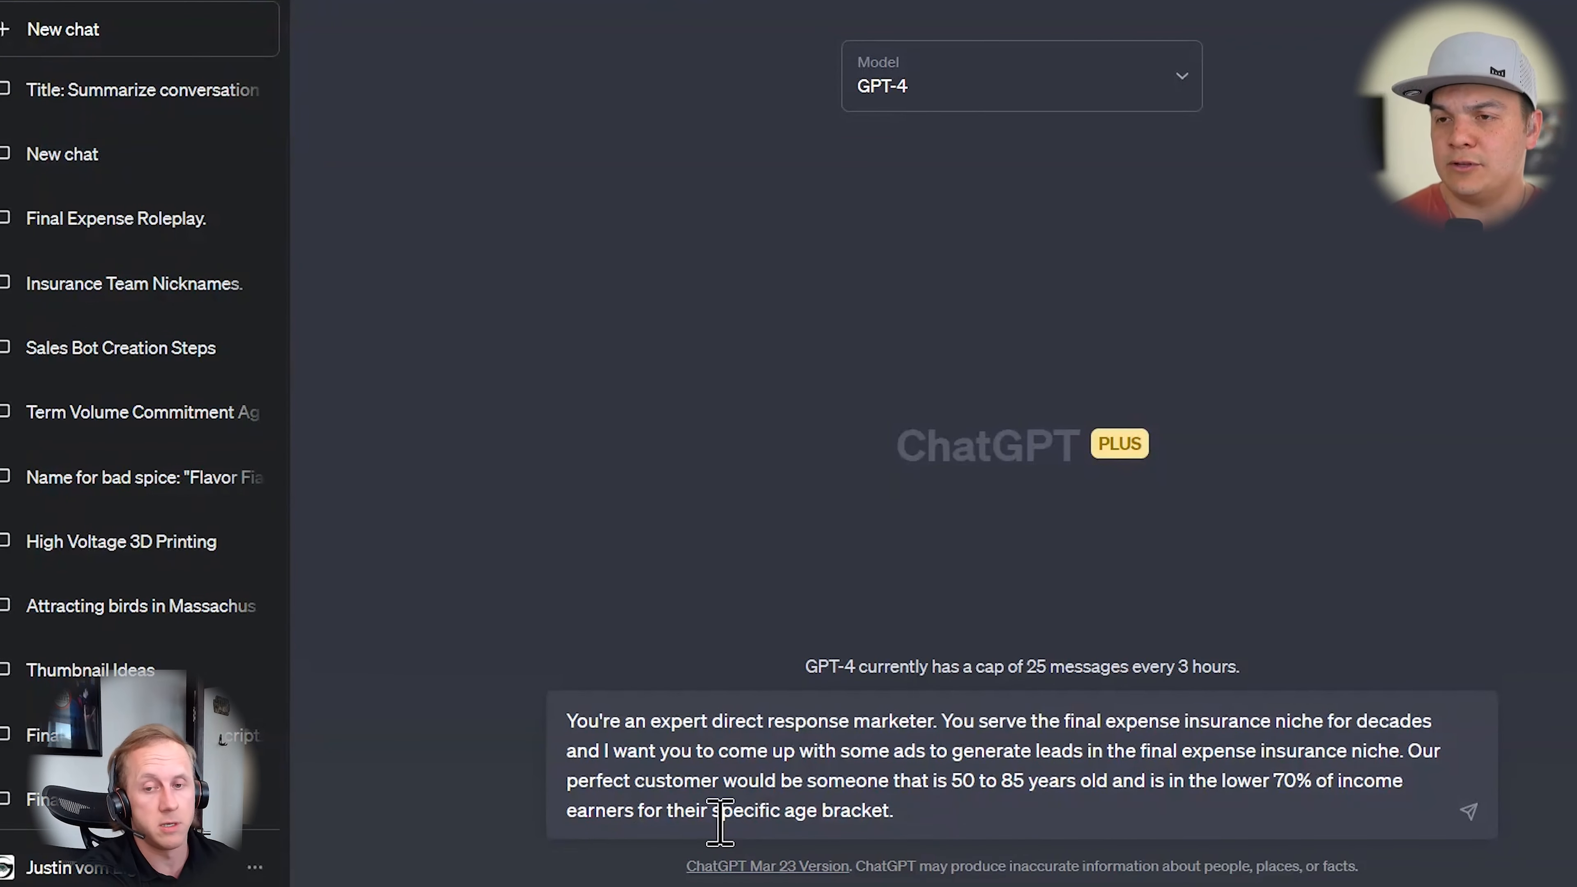
# Begin another prompt sentence with "I'm going to give you a few examples of ads"
pyautogui.write("I'm going to")
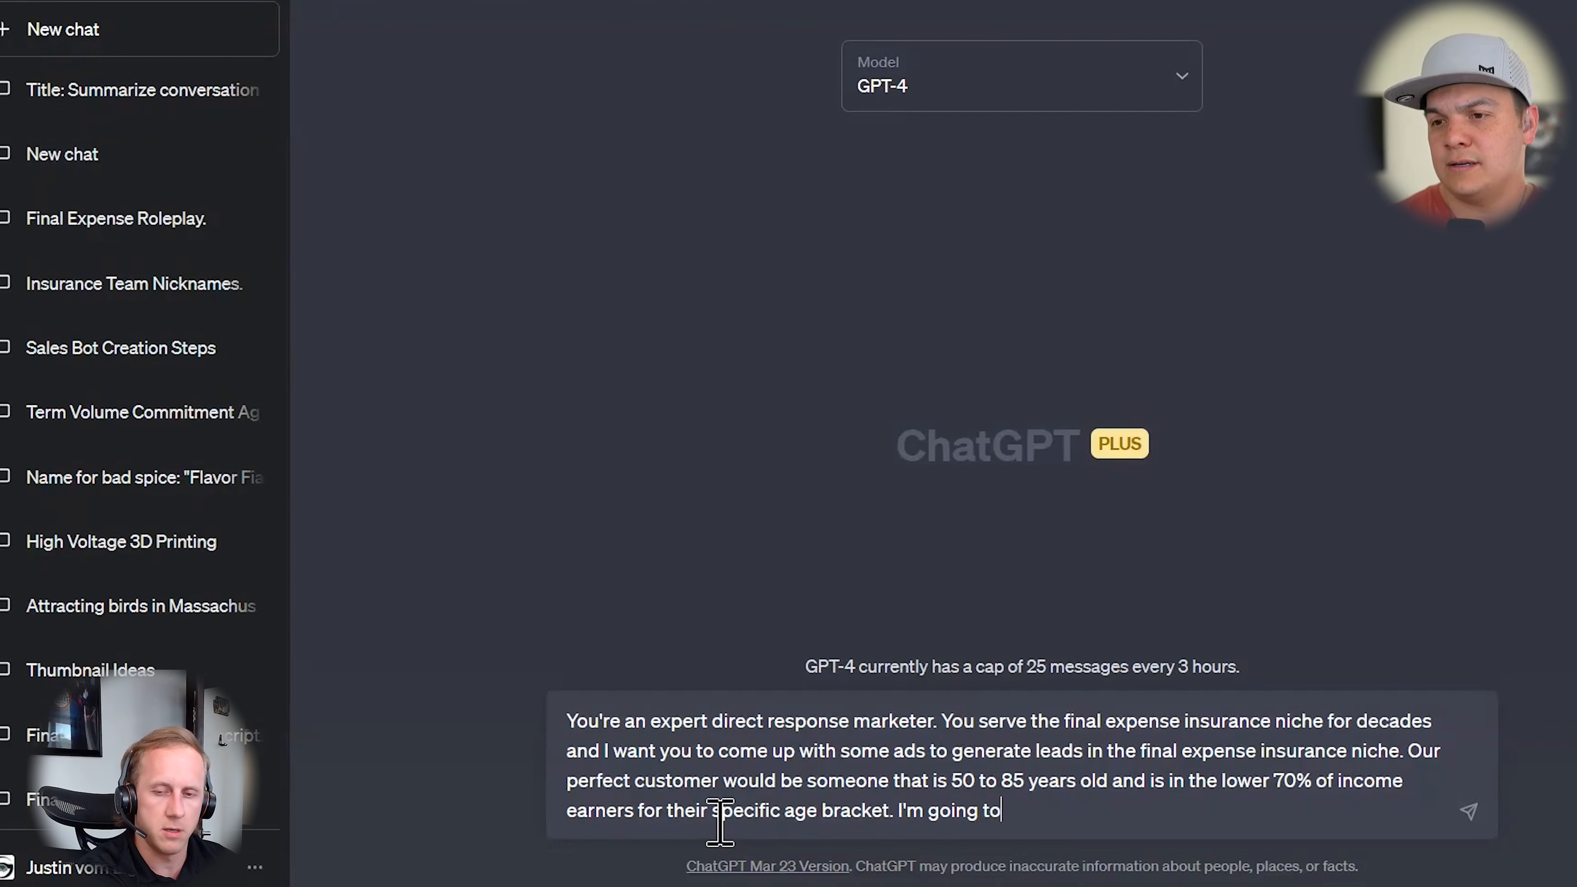
pyautogui.write(' give you a few exa')
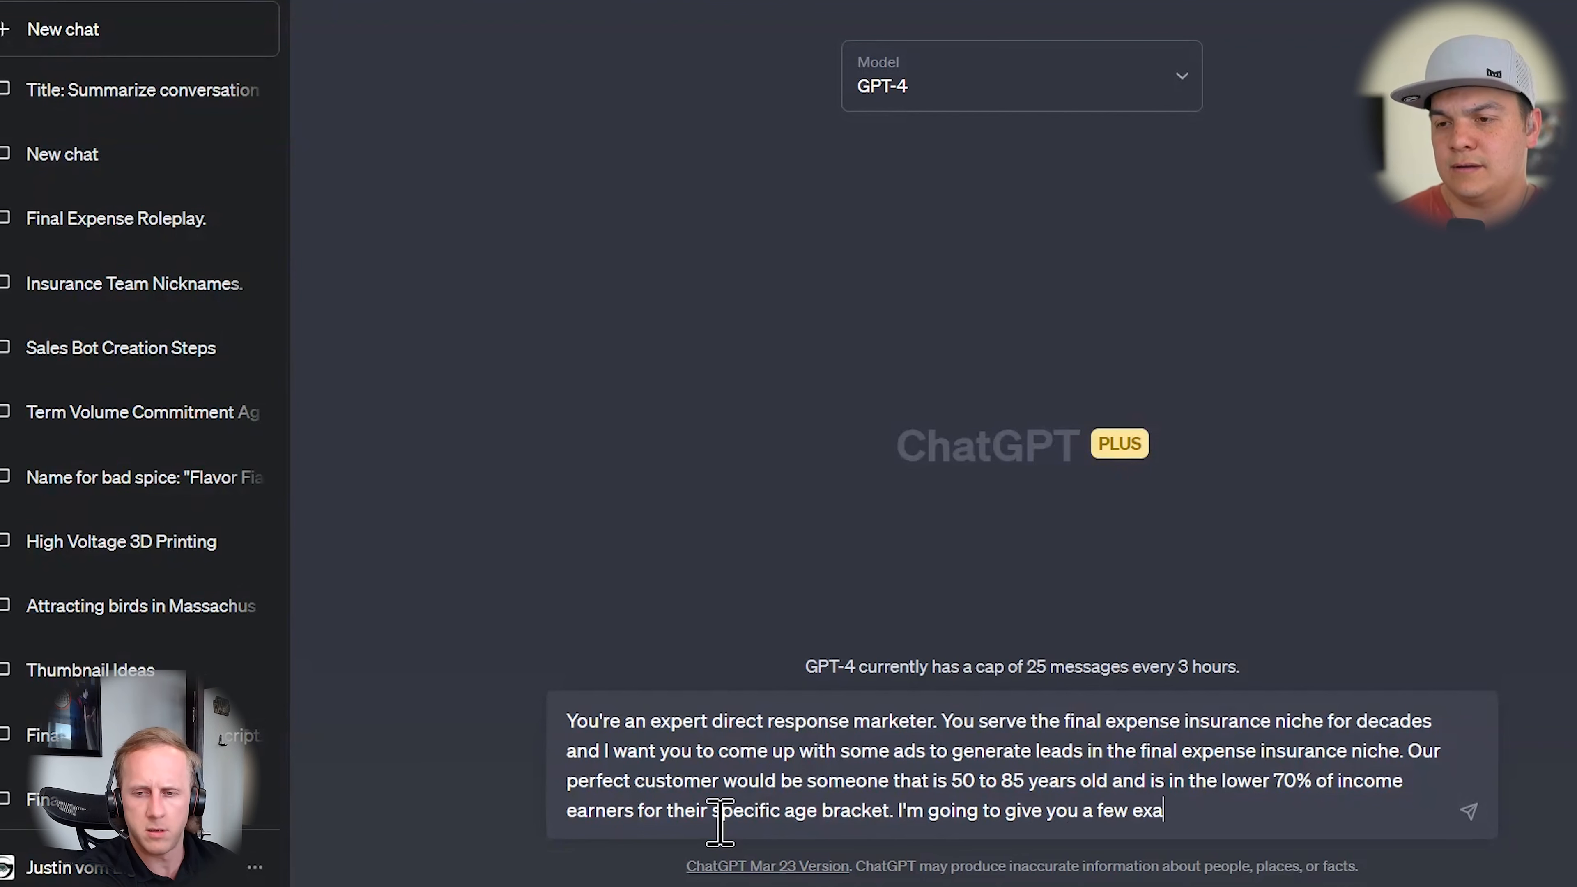
pyautogui.write('mpels of')
pyautogui.press('BackSpace')
pyautogui.press('BackSpace')
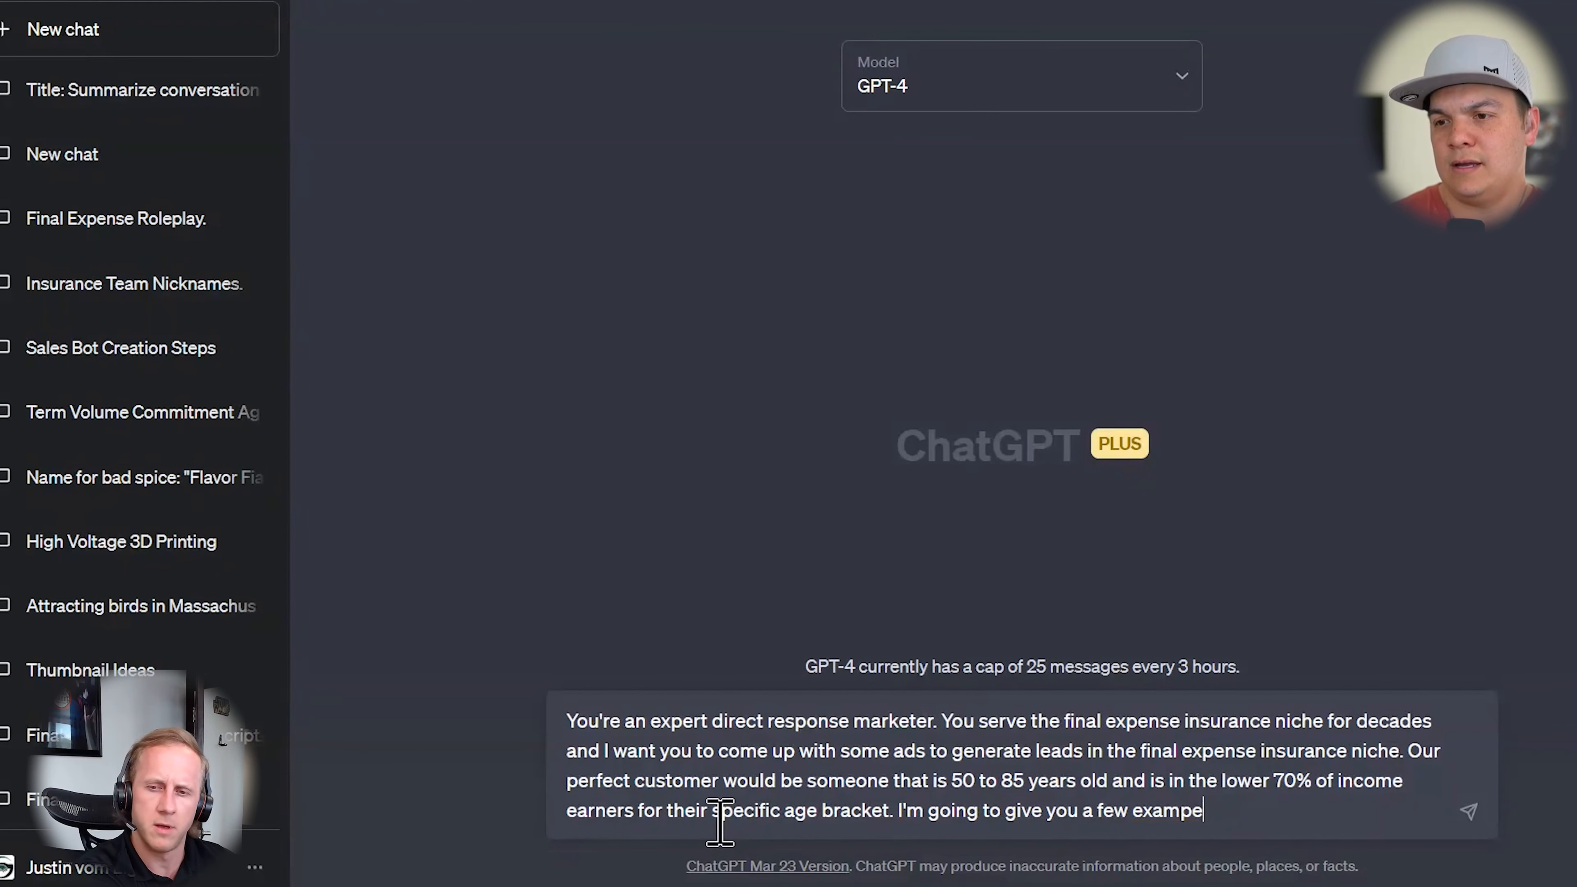
pyautogui.write('les ')
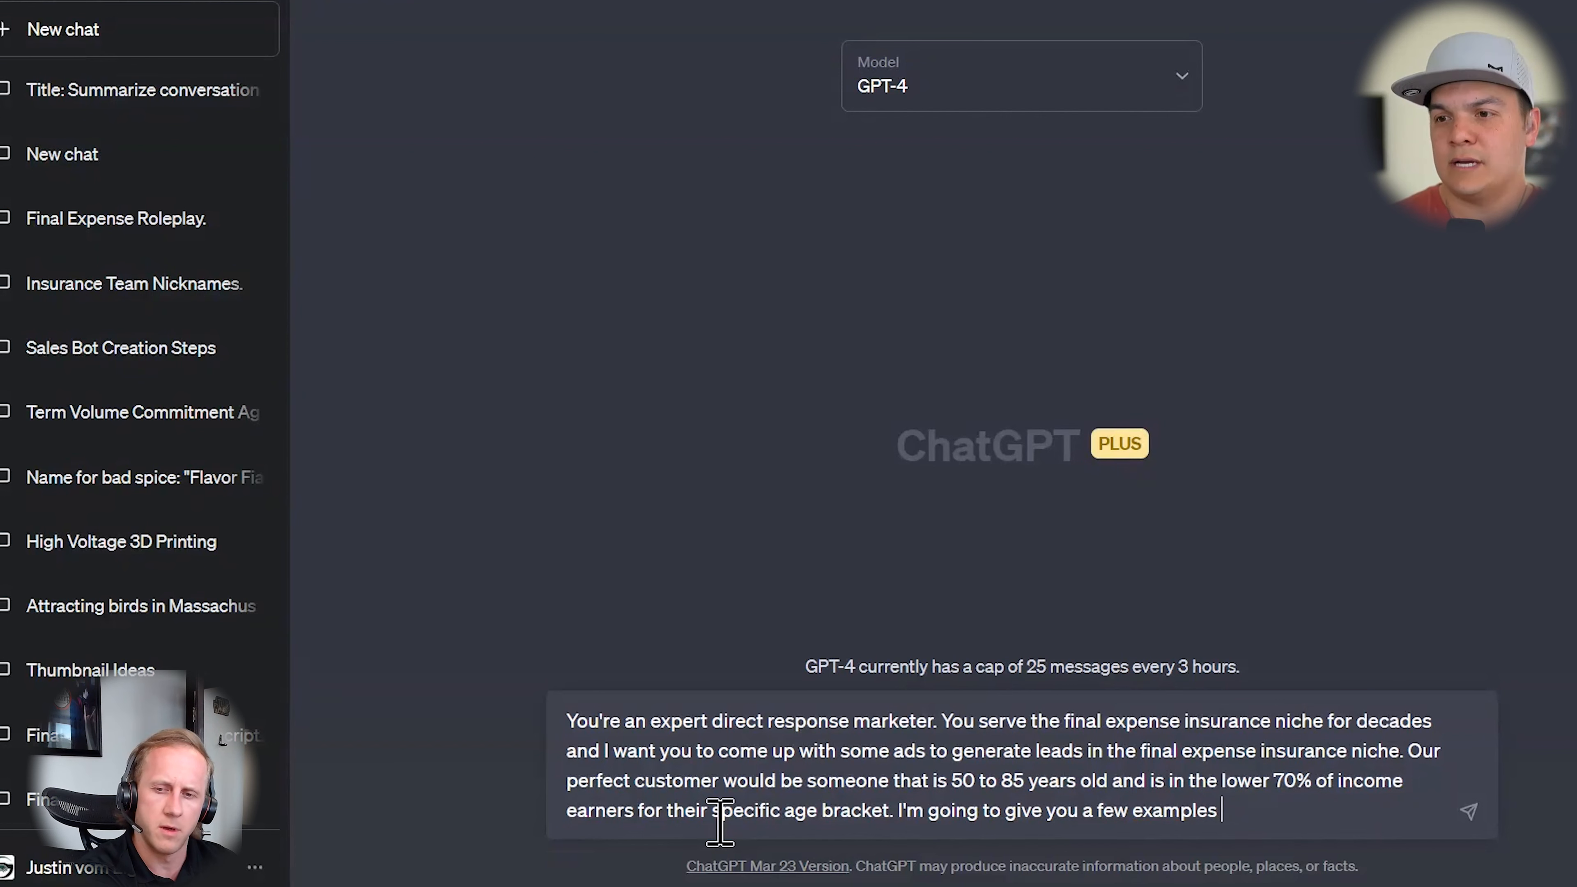
pyautogui.write('of ads ')
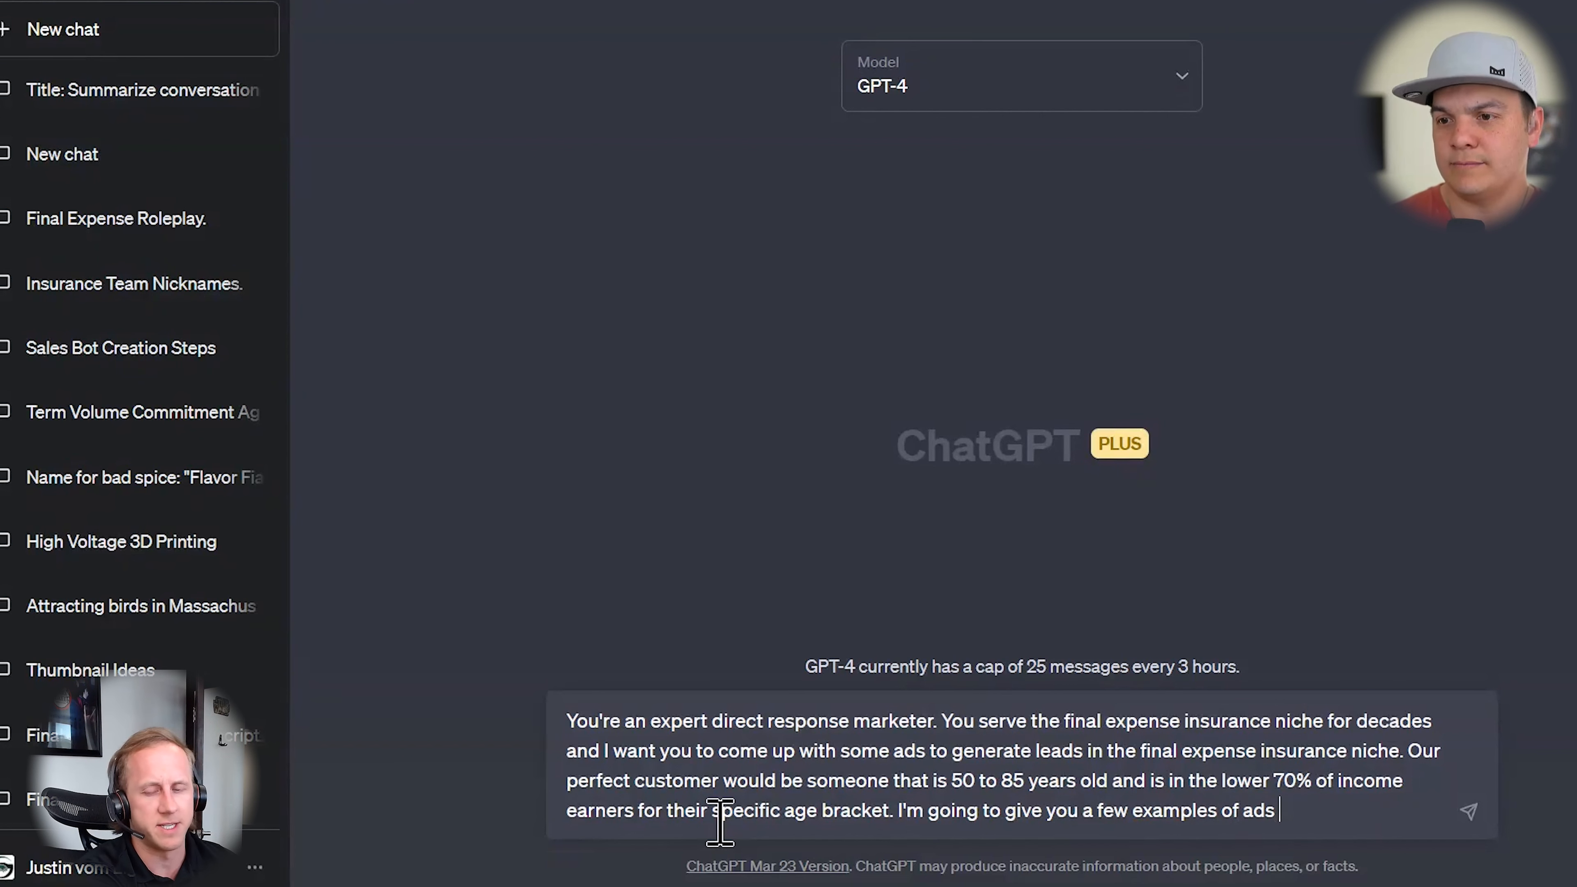
# Finish the examples sentence with "that have worked before and I want you to come up with an ad"
pyautogui.write('that ')
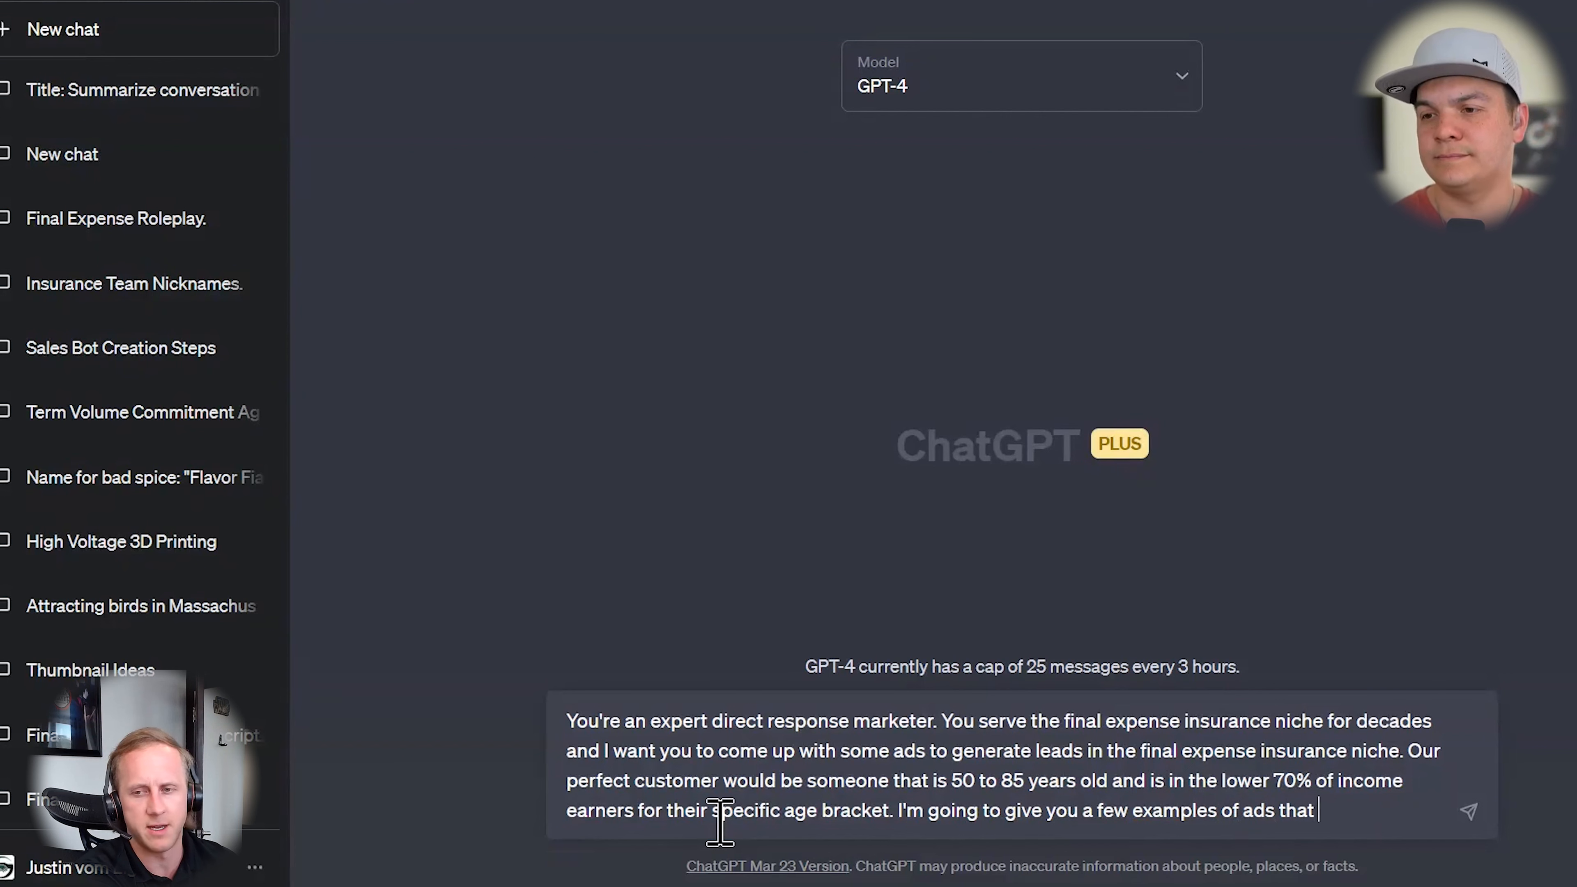
pyautogui.write('have worked be')
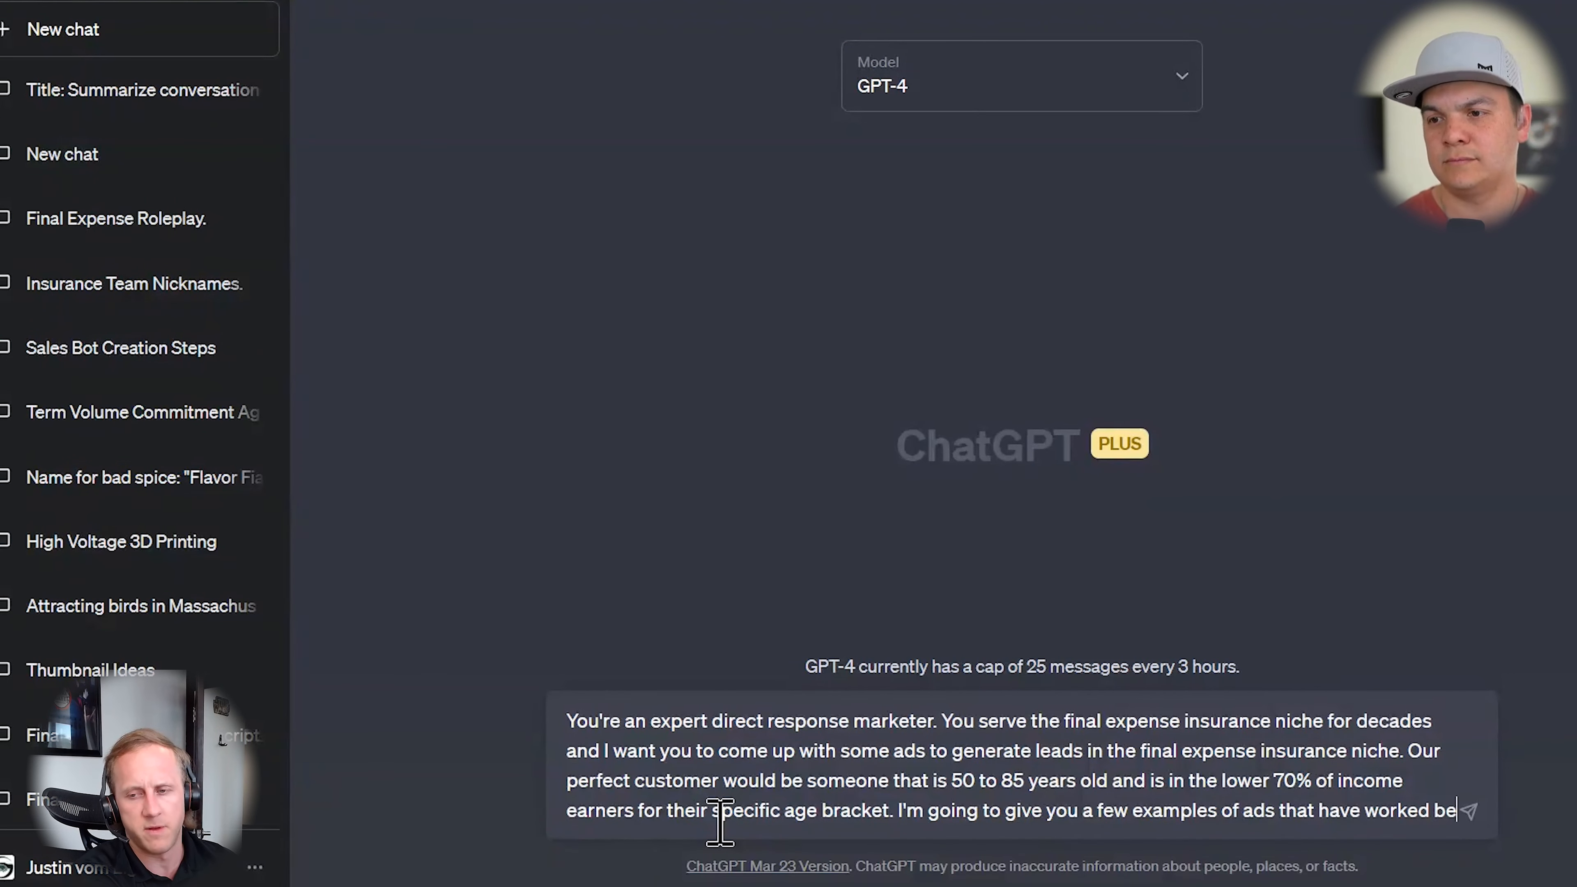
pyautogui.write('fore and I wan')
pyautogui.press('BackSpace')
pyautogui.press('BackSpace')
pyautogui.press('BackSpace')
pyautogui.press('BackSpace')
pyautogui.press('BackSpace')
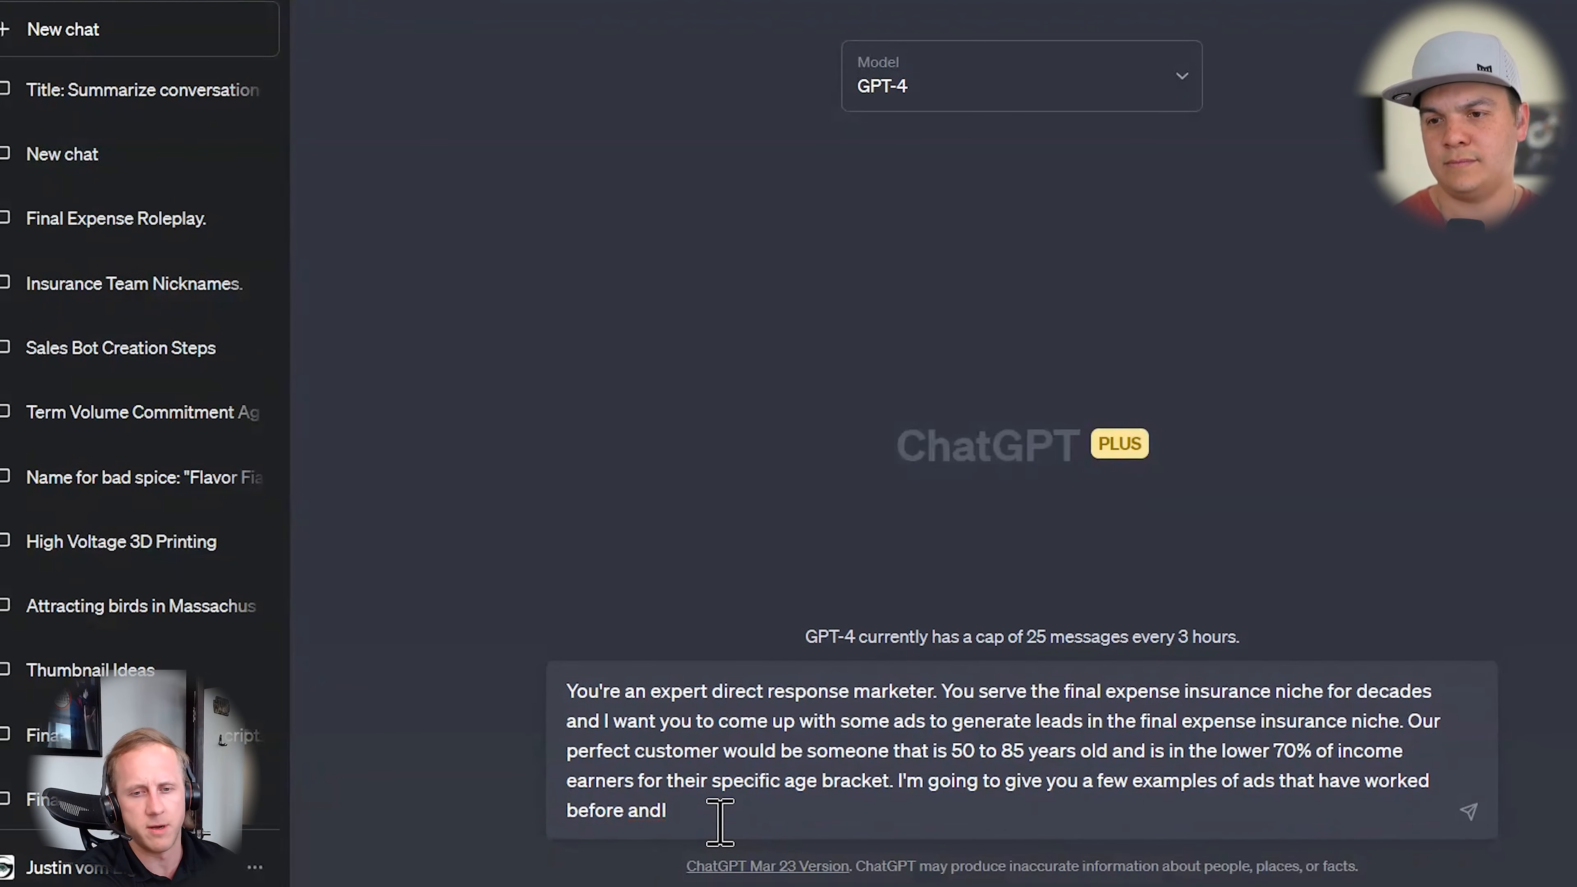
pyautogui.write('I want you to come up w')
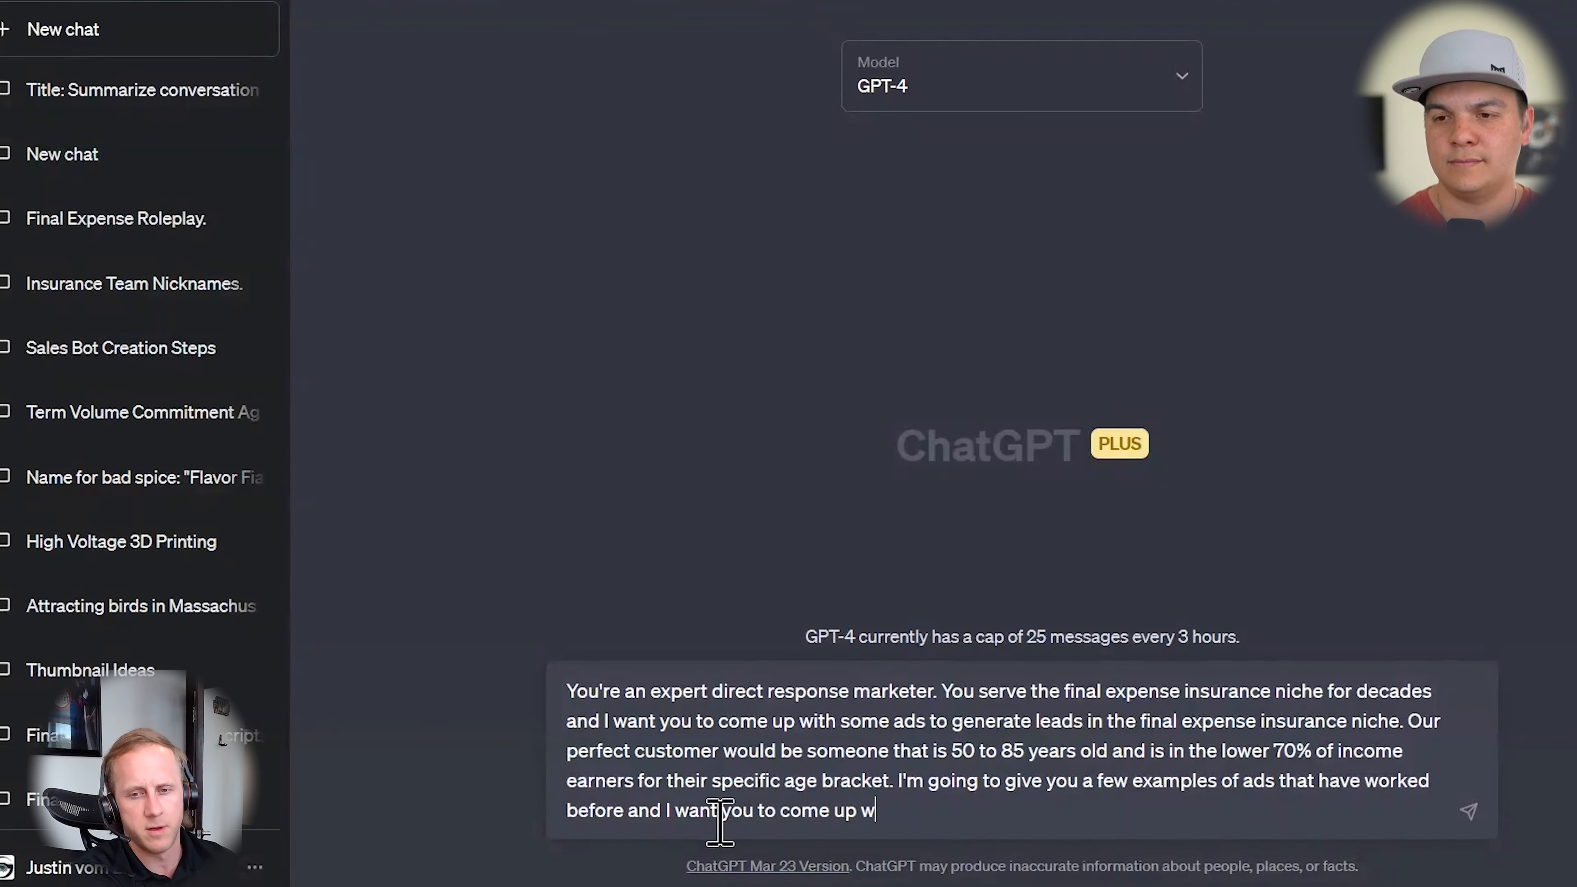
pyautogui.write('ith an ad')
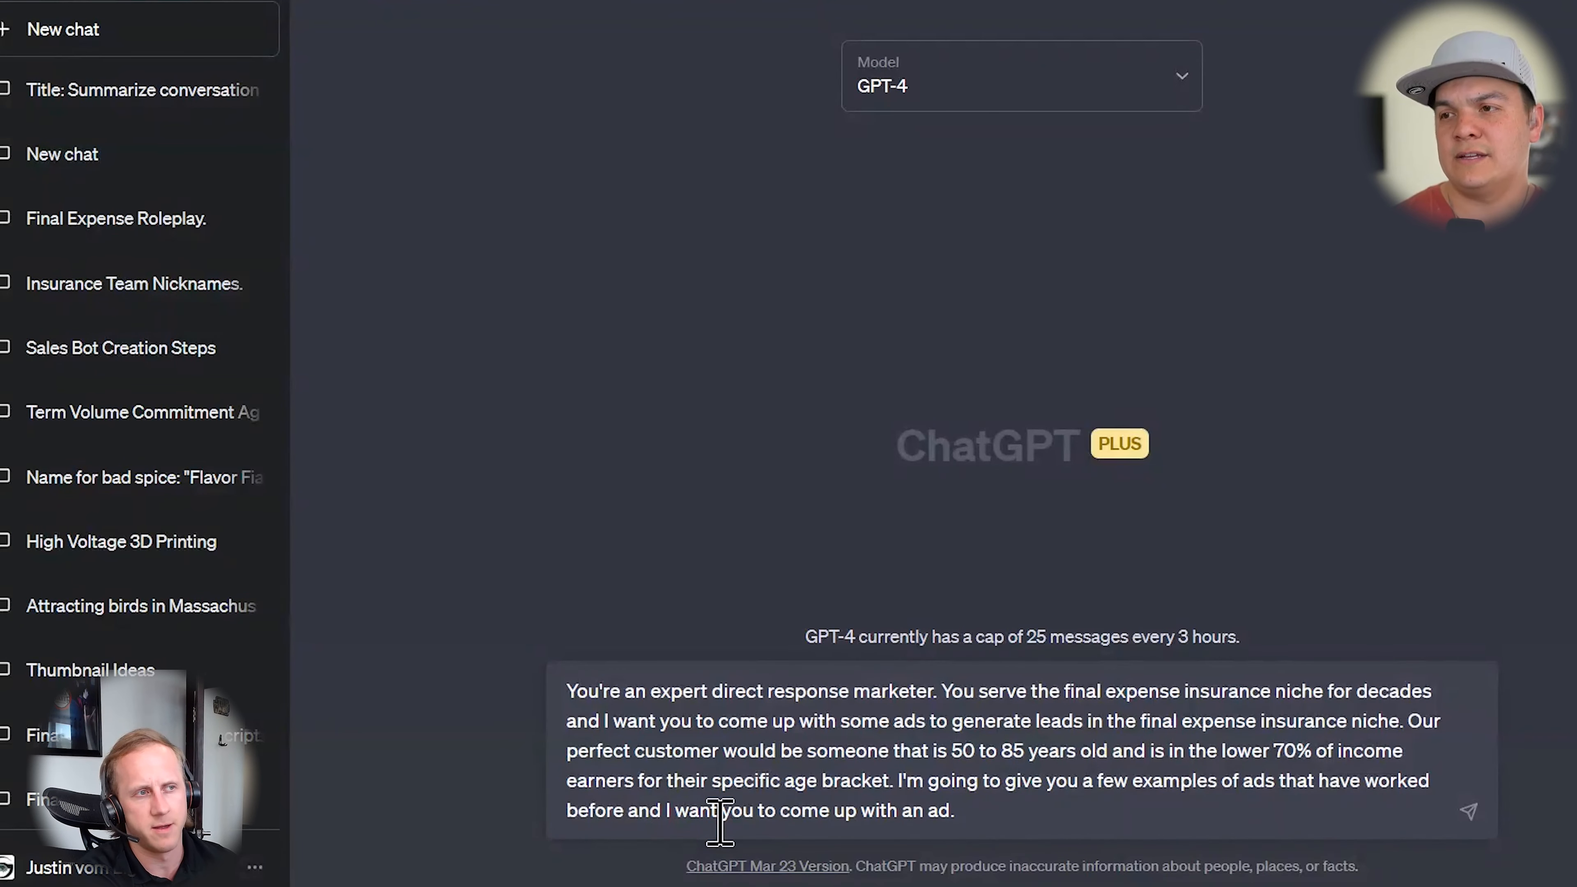
# End the prompt with the question "Do you understand?" and send it
pyautogui.write('. Do oyu und')
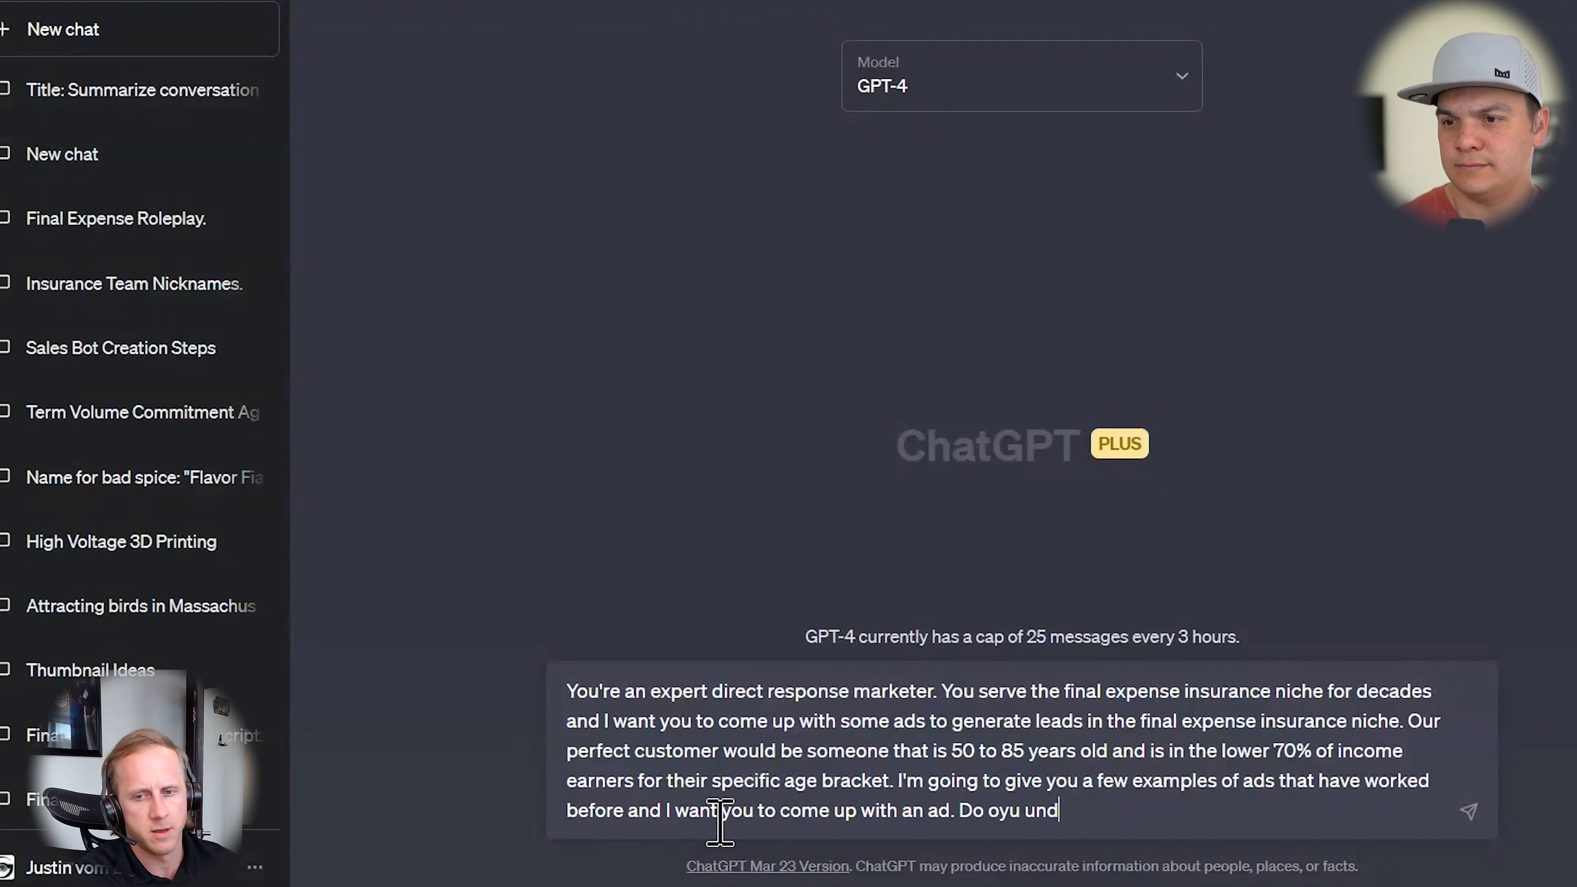
pyautogui.press('BackSpace')
pyautogui.press('BackSpace')
pyautogui.press('BackSpace')
pyautogui.press('BackSpace')
pyautogui.press('BackSpace')
pyautogui.press('BackSpace')
pyautogui.press('BackSpace')
pyautogui.write('you under')
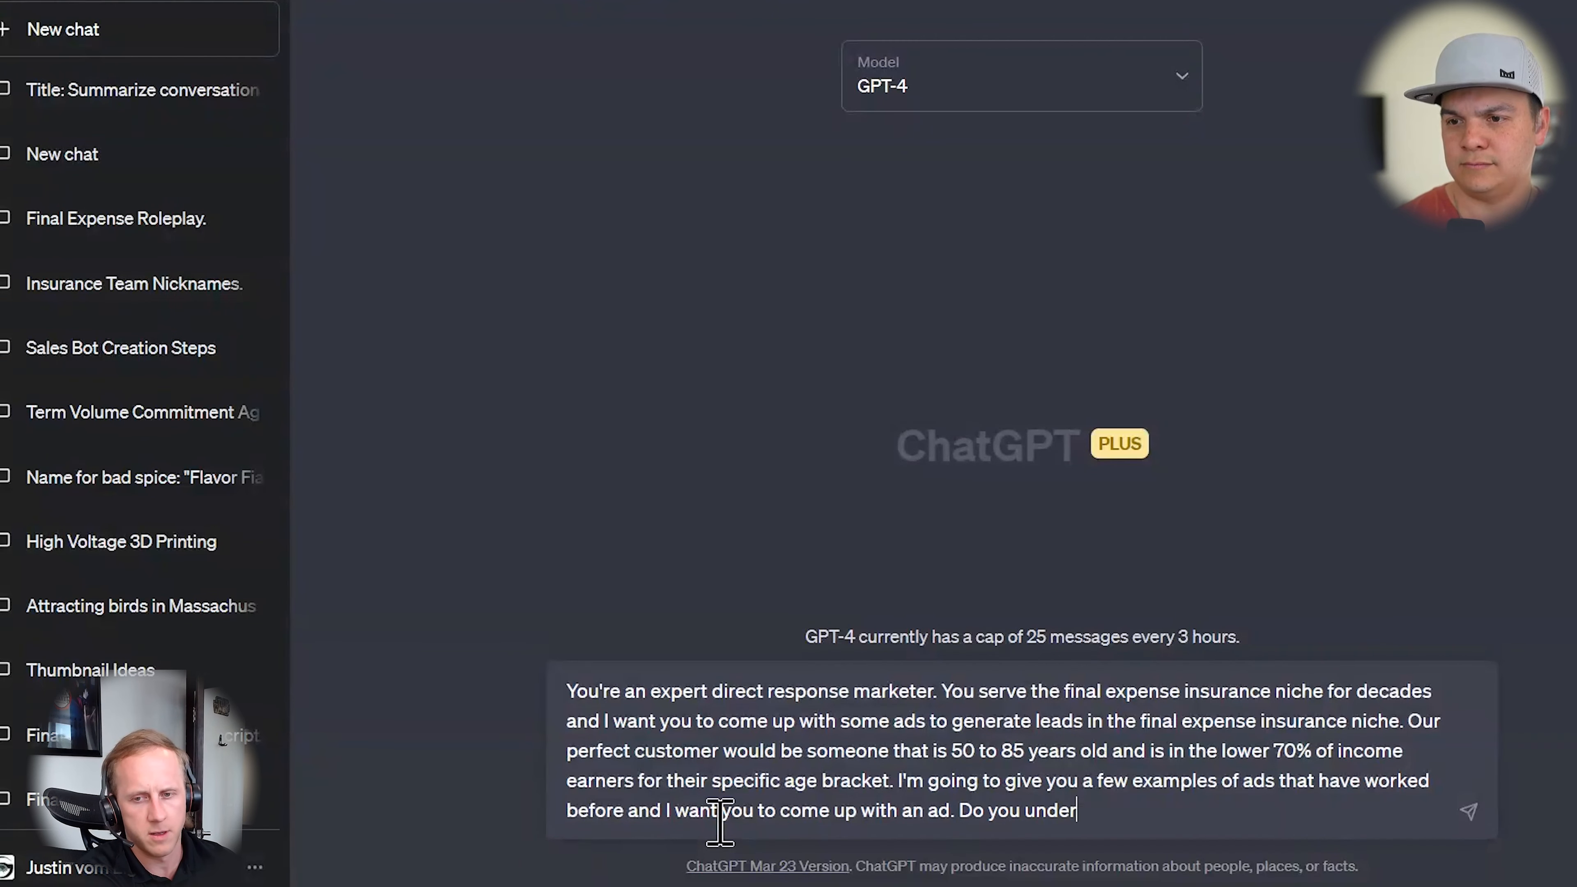
pyautogui.write('stand?')
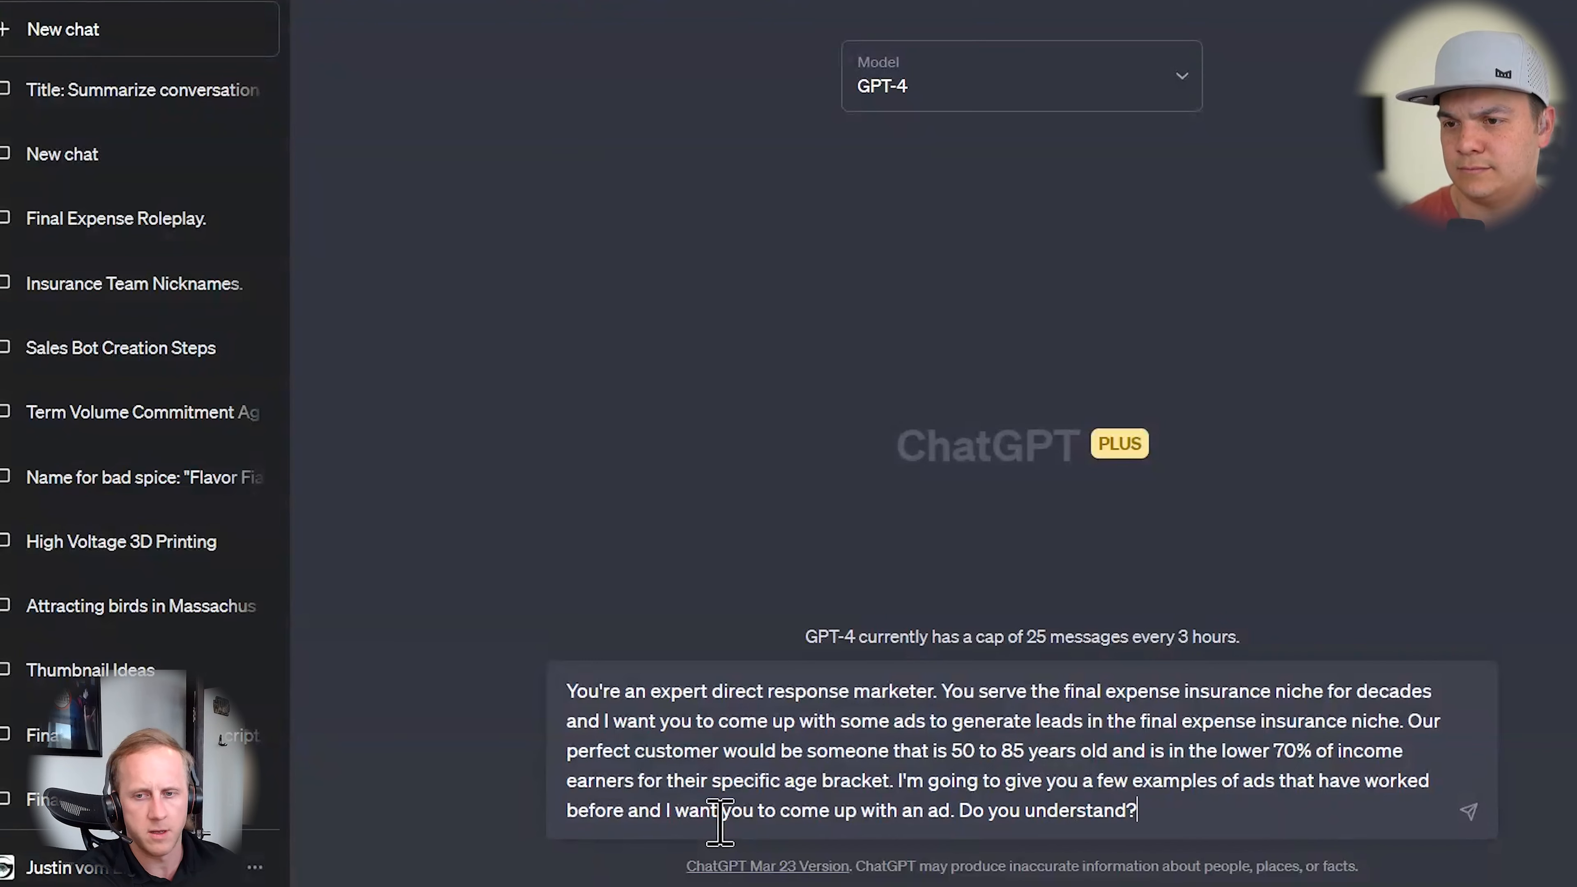
pyautogui.press('Return')
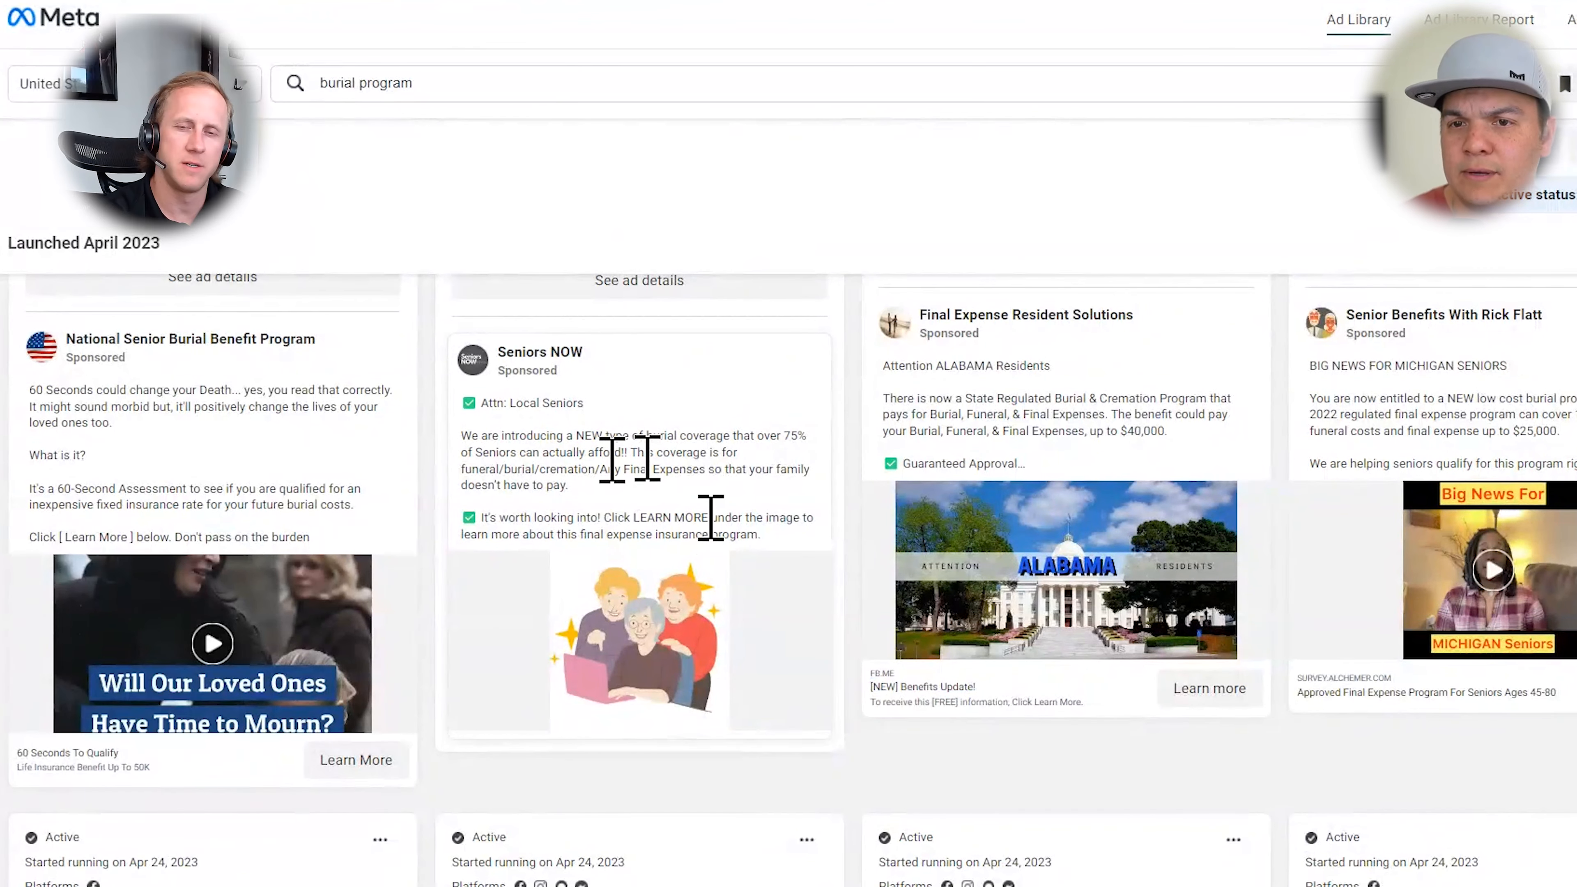
# Copy the full Oklahoma State Solutions ad text from the Meta Ad Library, and return to ChatGPT ready to enter the next message
pyautogui.scroll(2, 658, 466)
pyautogui.scroll(3, 956, 586)
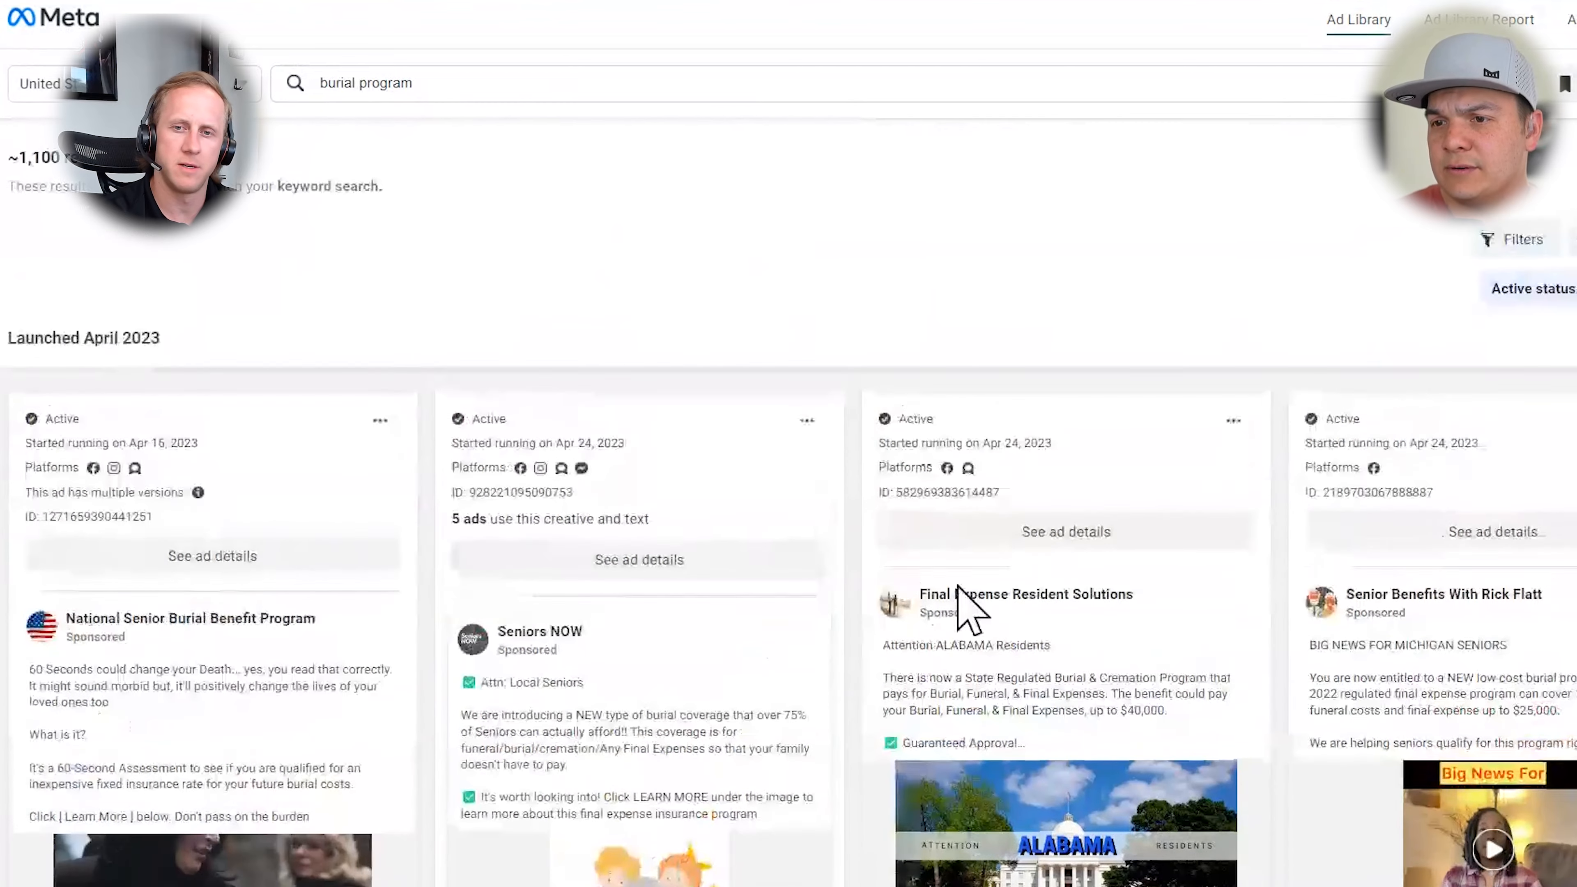
pyautogui.scroll(-3, 1155, 609)
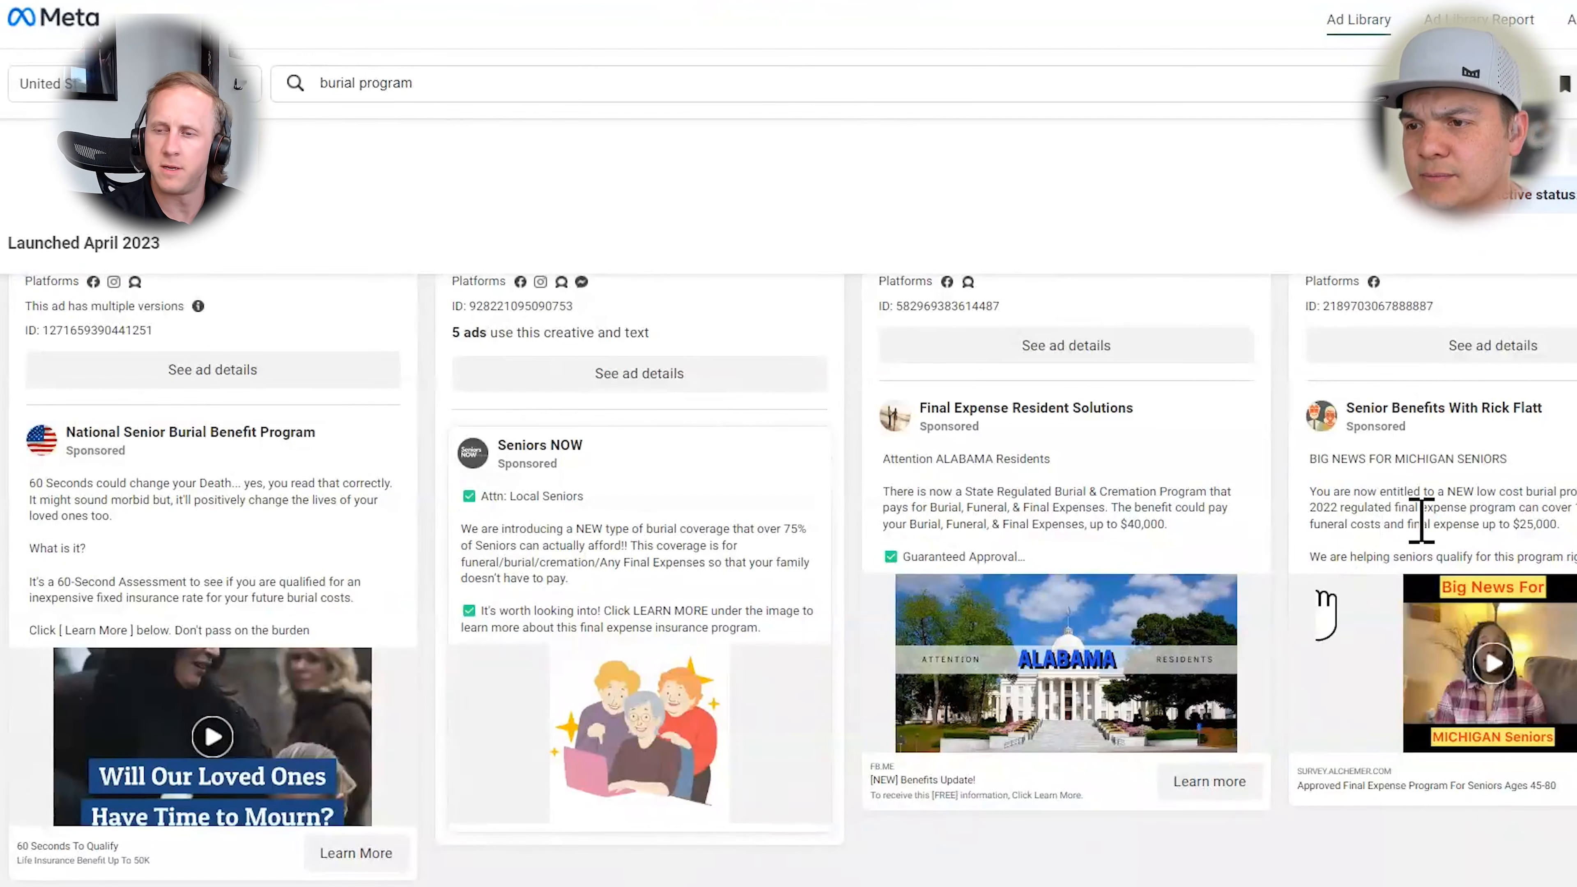
pyautogui.scroll(-10, 1422, 514)
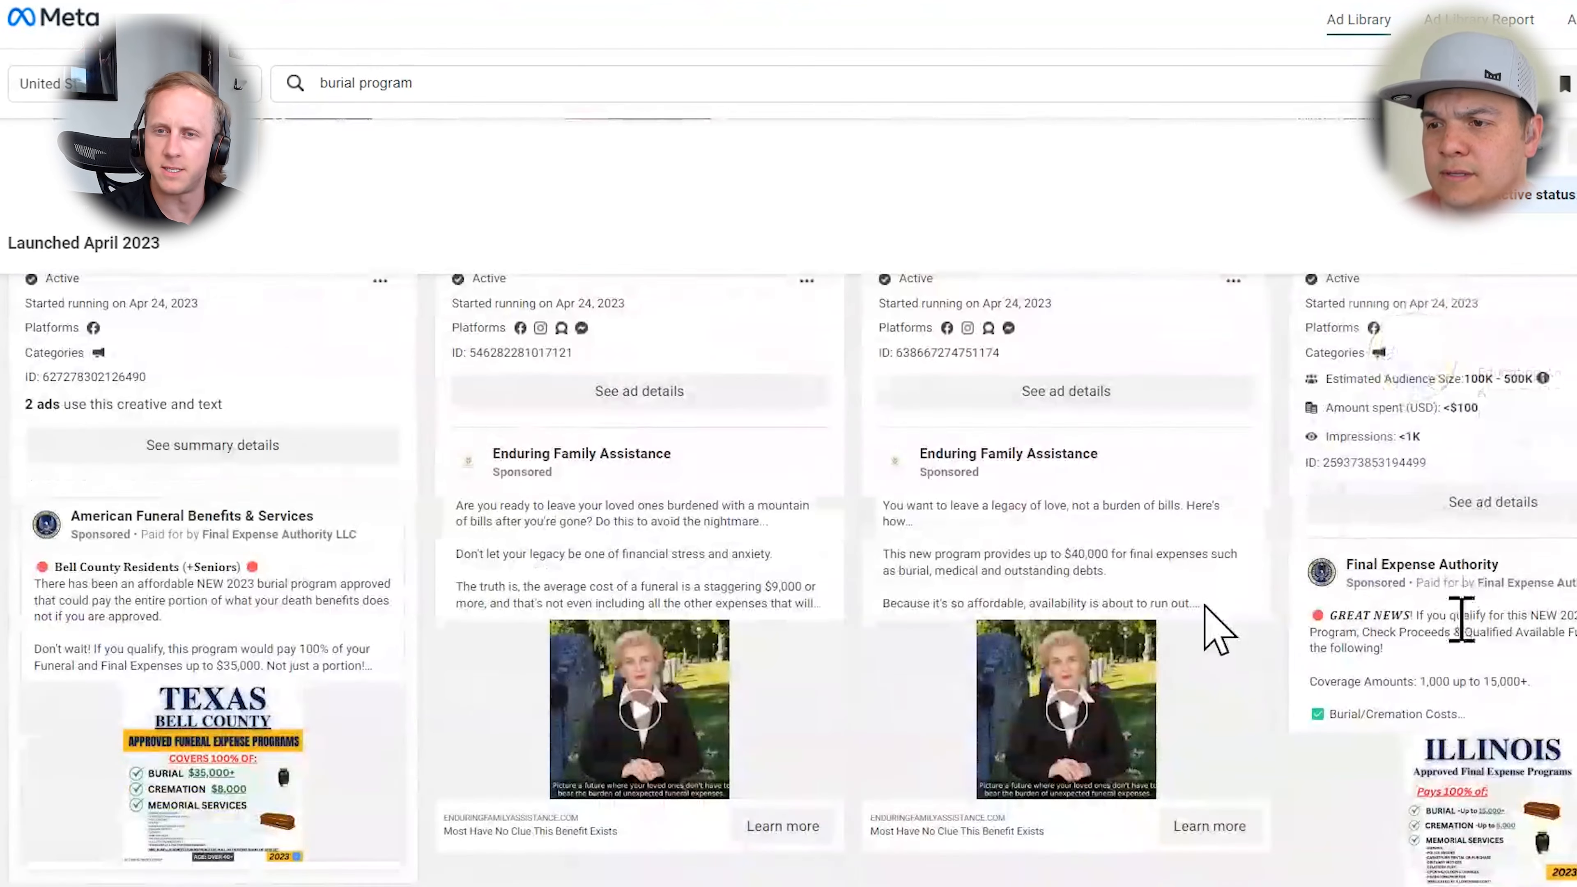
pyautogui.scroll(-15, 621, 522)
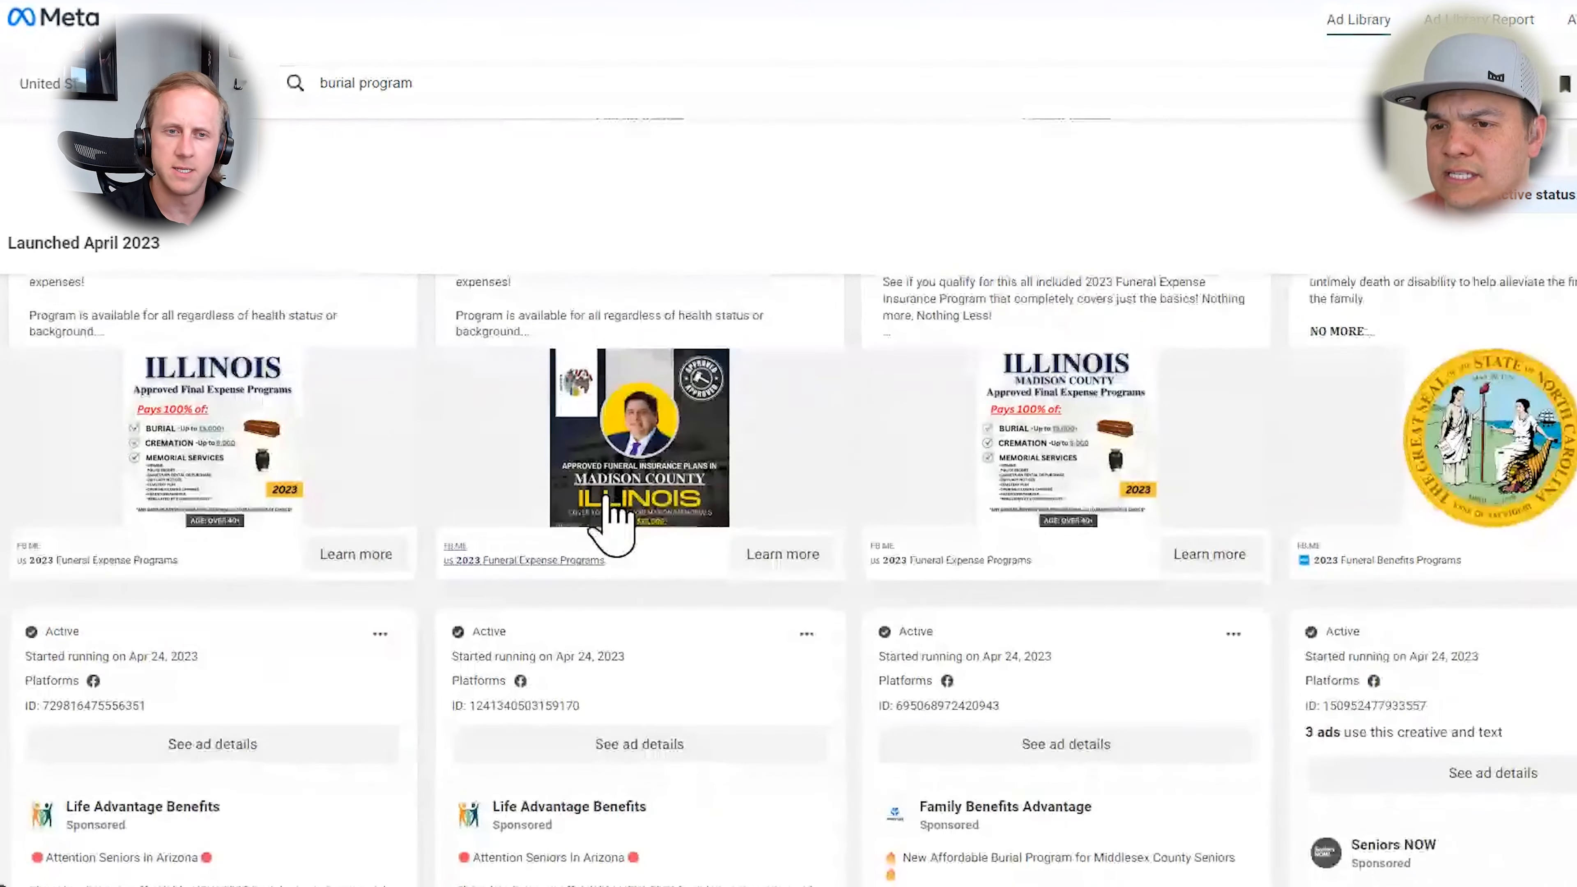
pyautogui.scroll(-6, 614, 458)
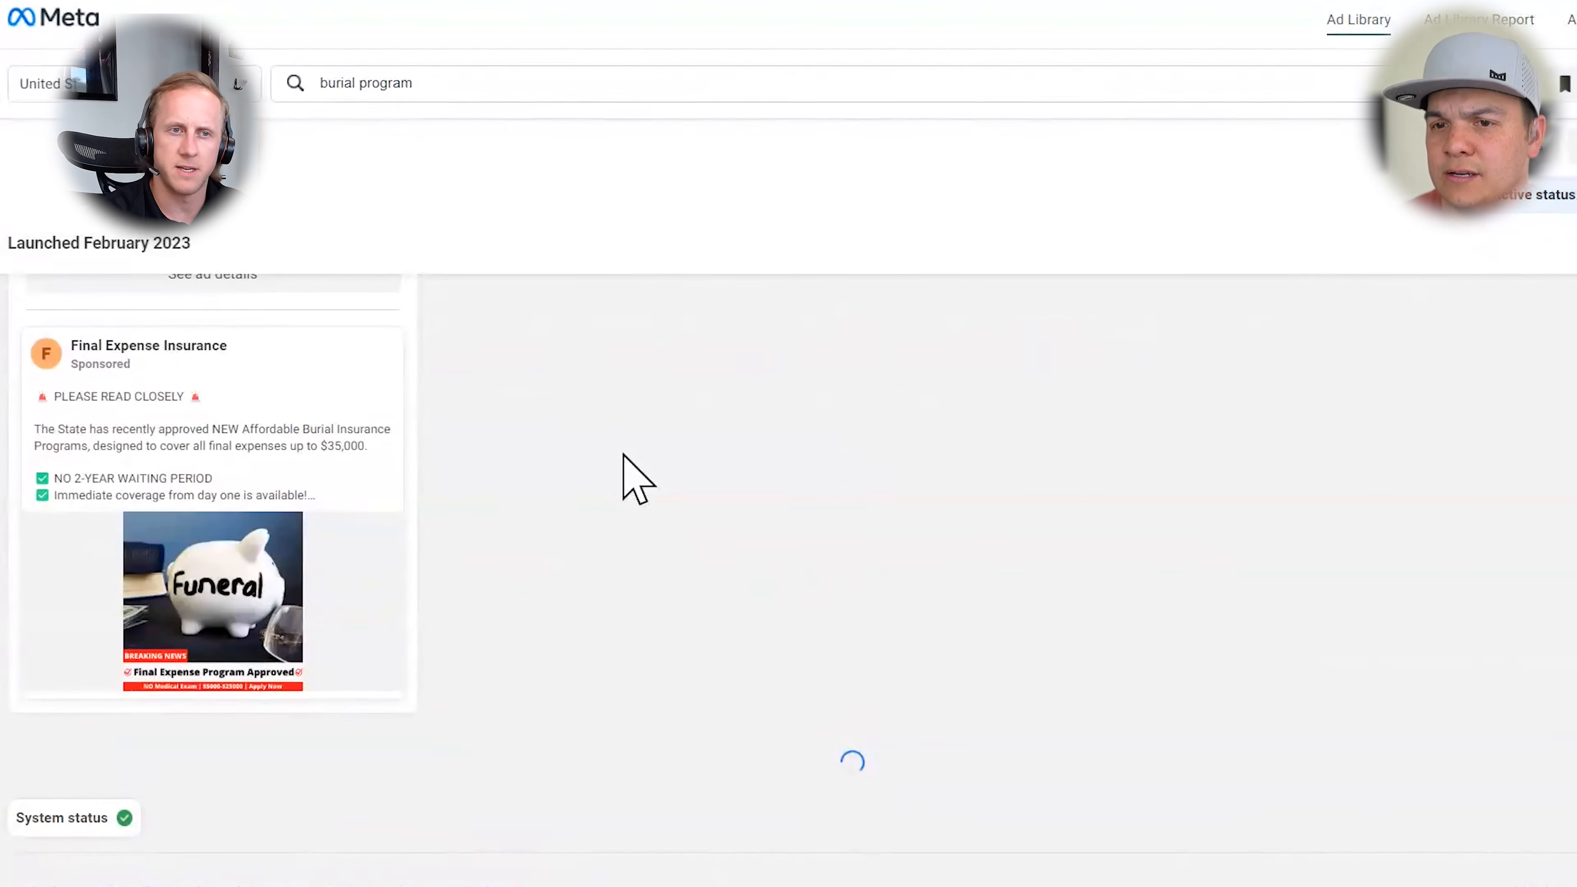
pyautogui.scroll(3, 299, 405)
pyautogui.scroll(-3, 306, 410)
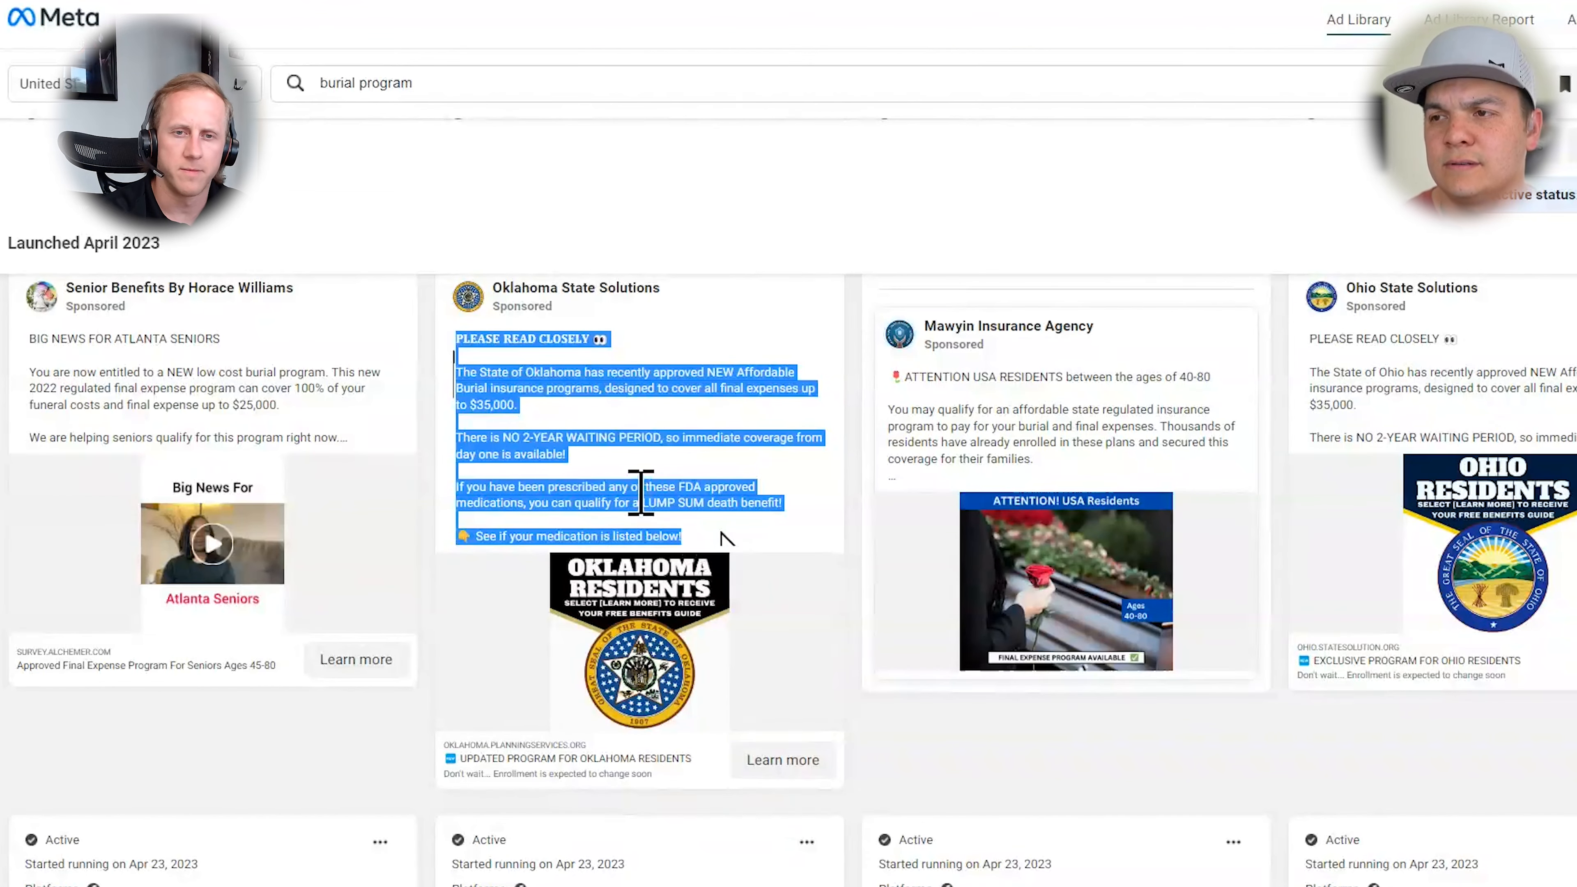
pyautogui.rightClick(636, 492)
pyautogui.click(676, 509)
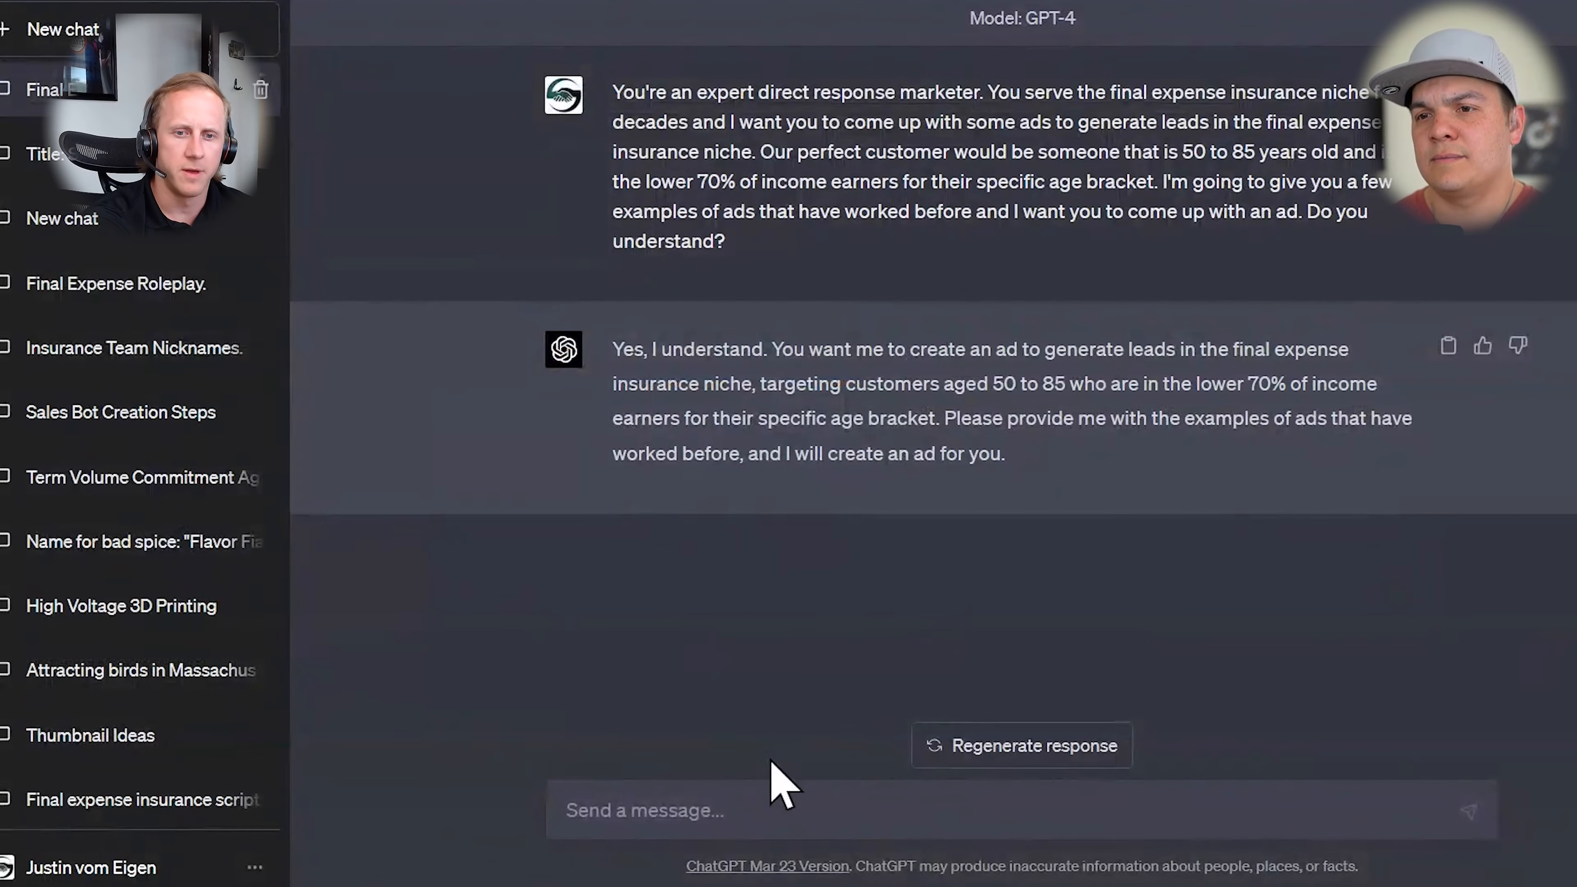
pyautogui.click(703, 801)
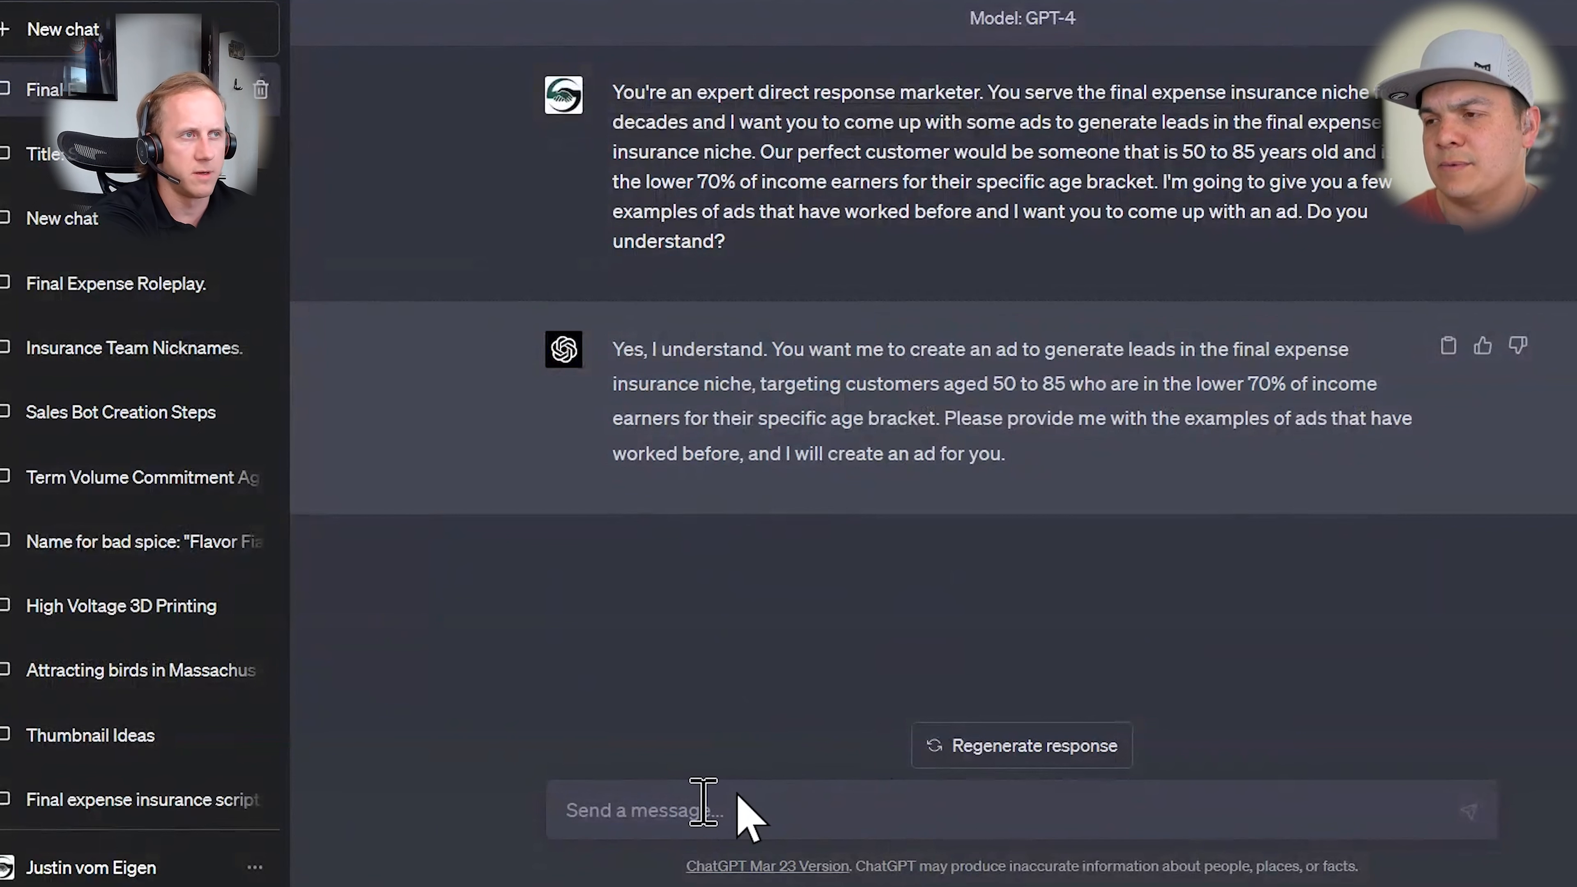
# Begin the message with "Here are some examples:" and paste the copied Oklahoma burial insurance ad on the line below
pyautogui.write('Here ')
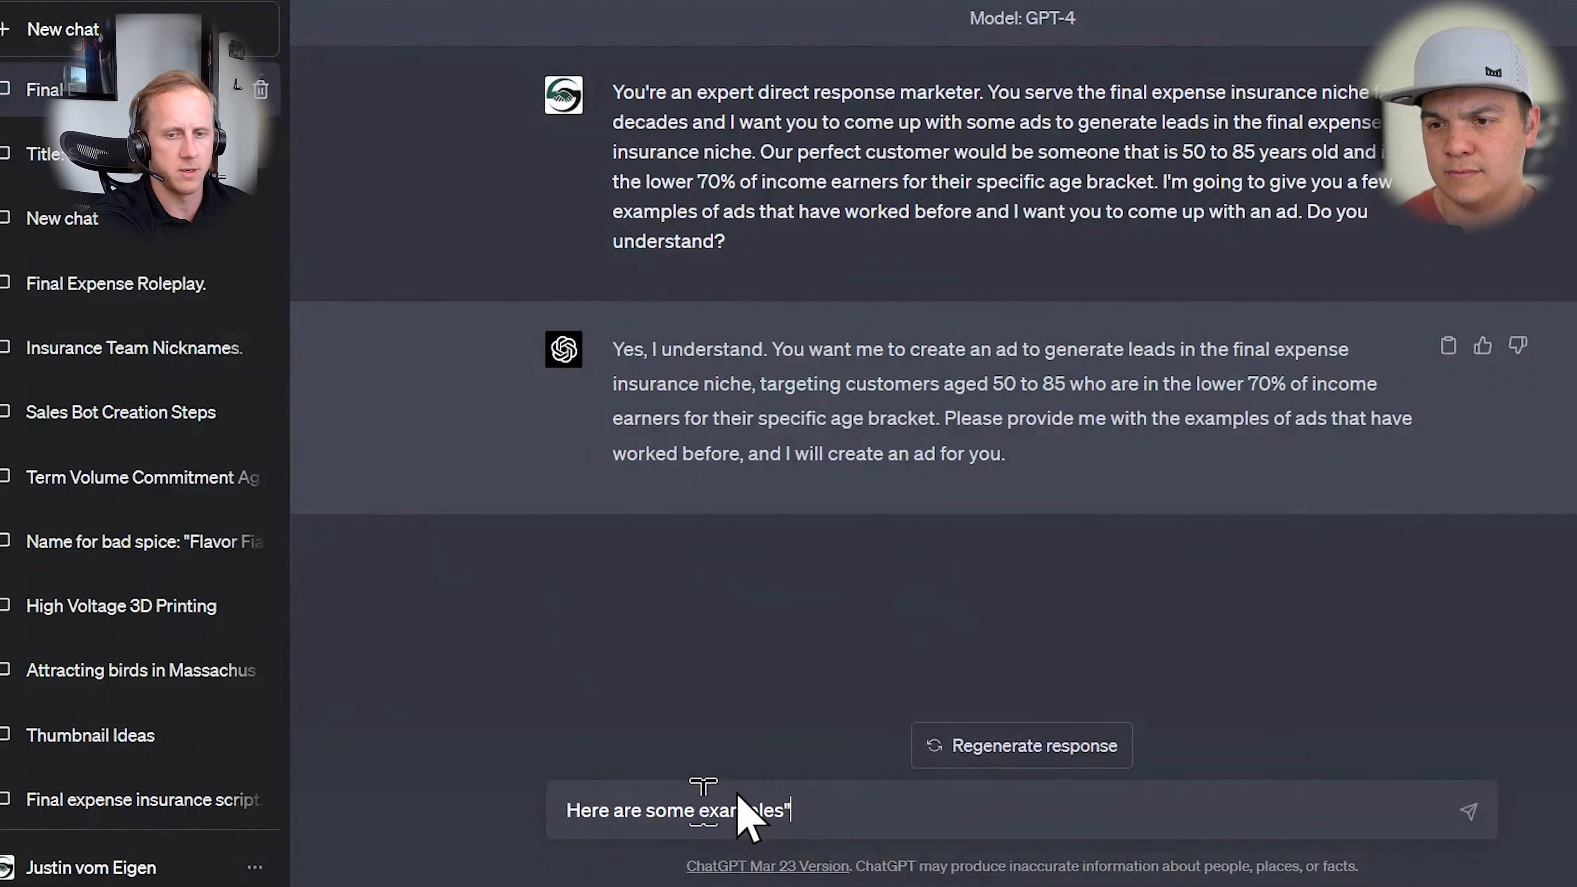
pyautogui.write('are some examples:')
pyautogui.hotkey('shift', 'Return')
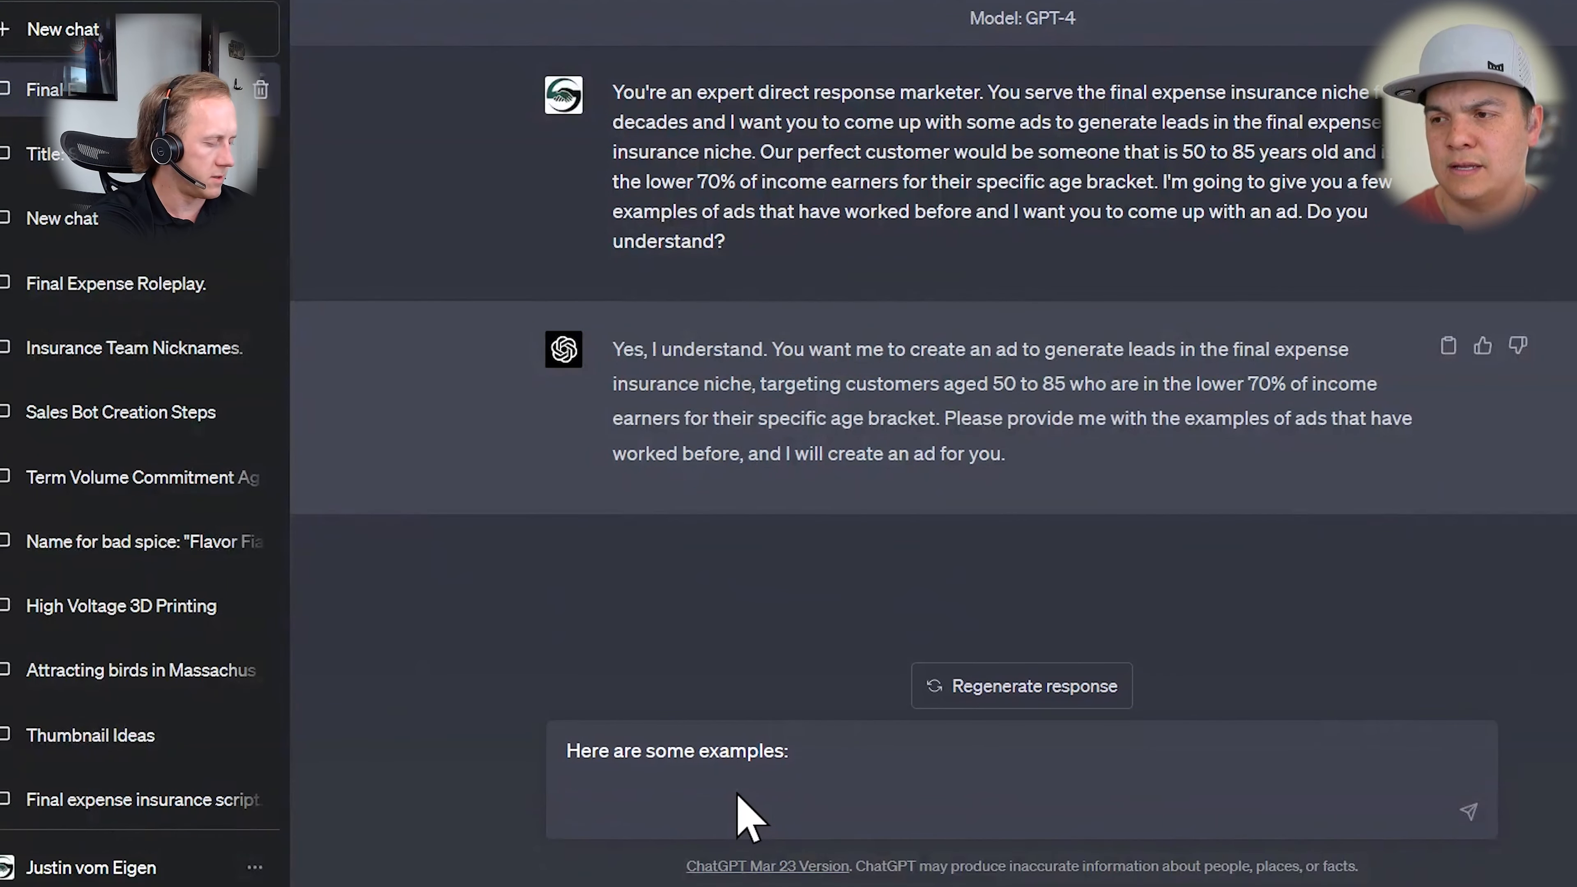
pyautogui.hotkey('ctrl', 'v')
pyautogui.hotkey('shift', 'Return')
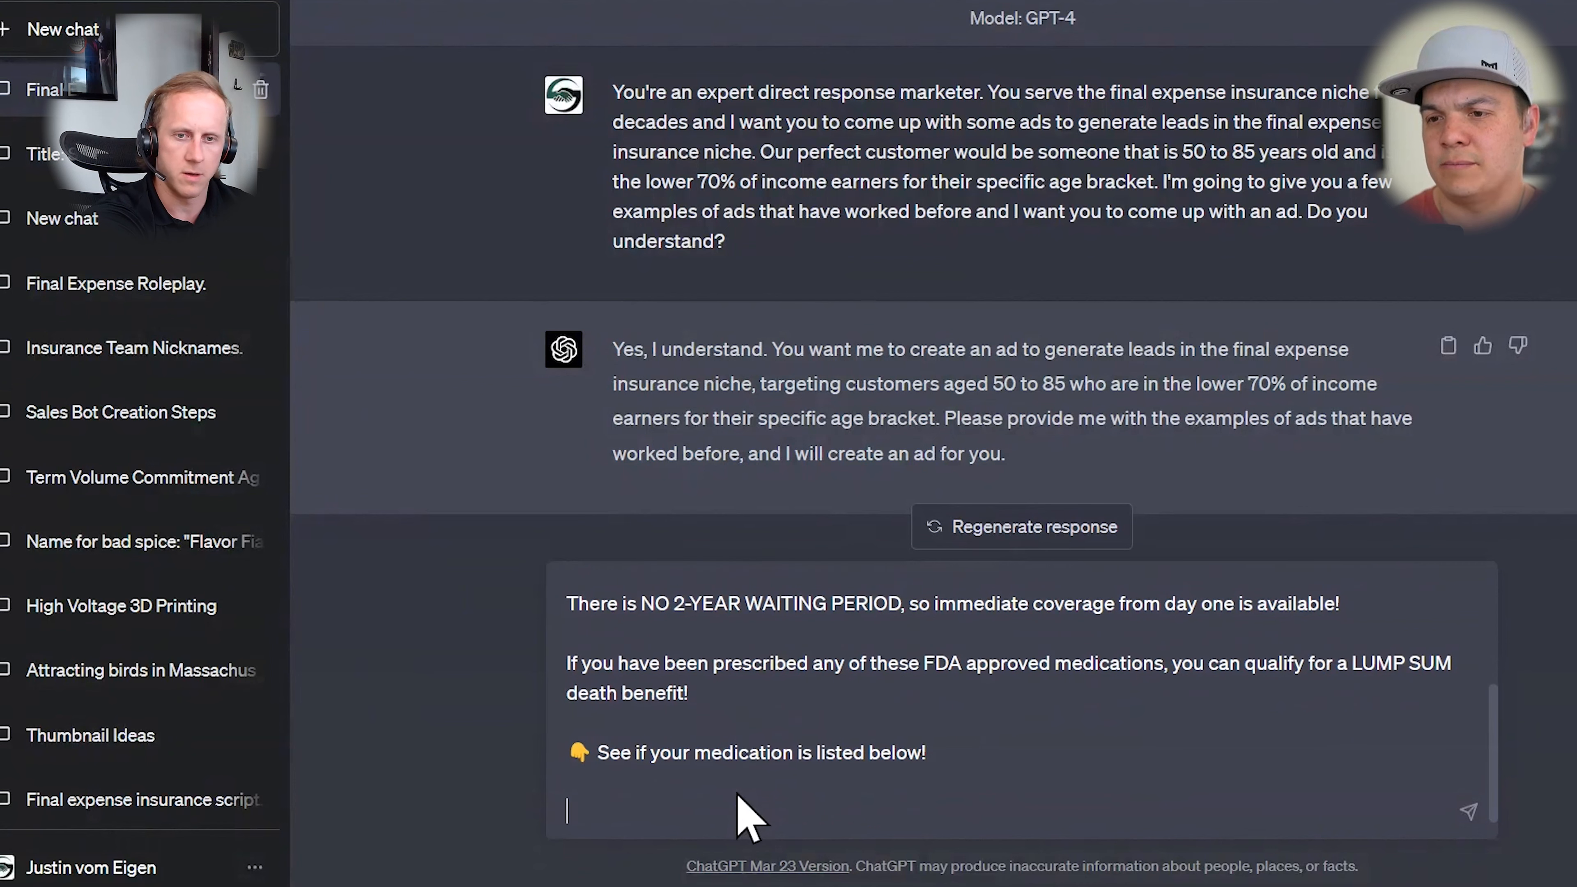
# Insert an empty line above the pasted ad's "PLEASE READ CLOSELY" heading and add blank lines after the ad's last sentence
pyautogui.scroll(3, 707, 789)
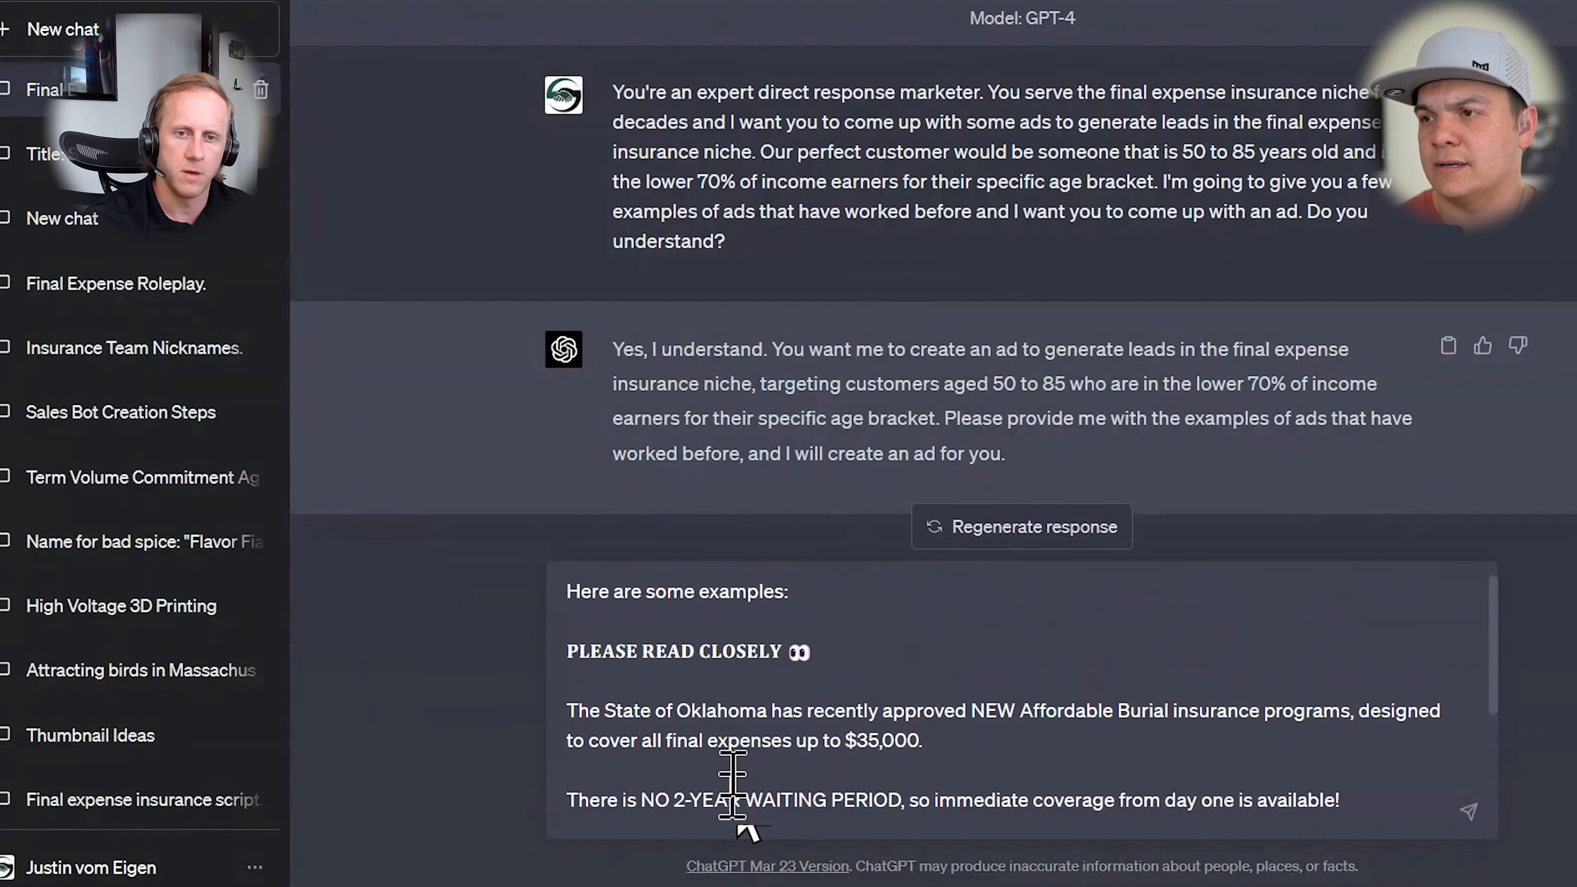
pyautogui.click(594, 624)
pyautogui.hotkey('shift', 'Return')
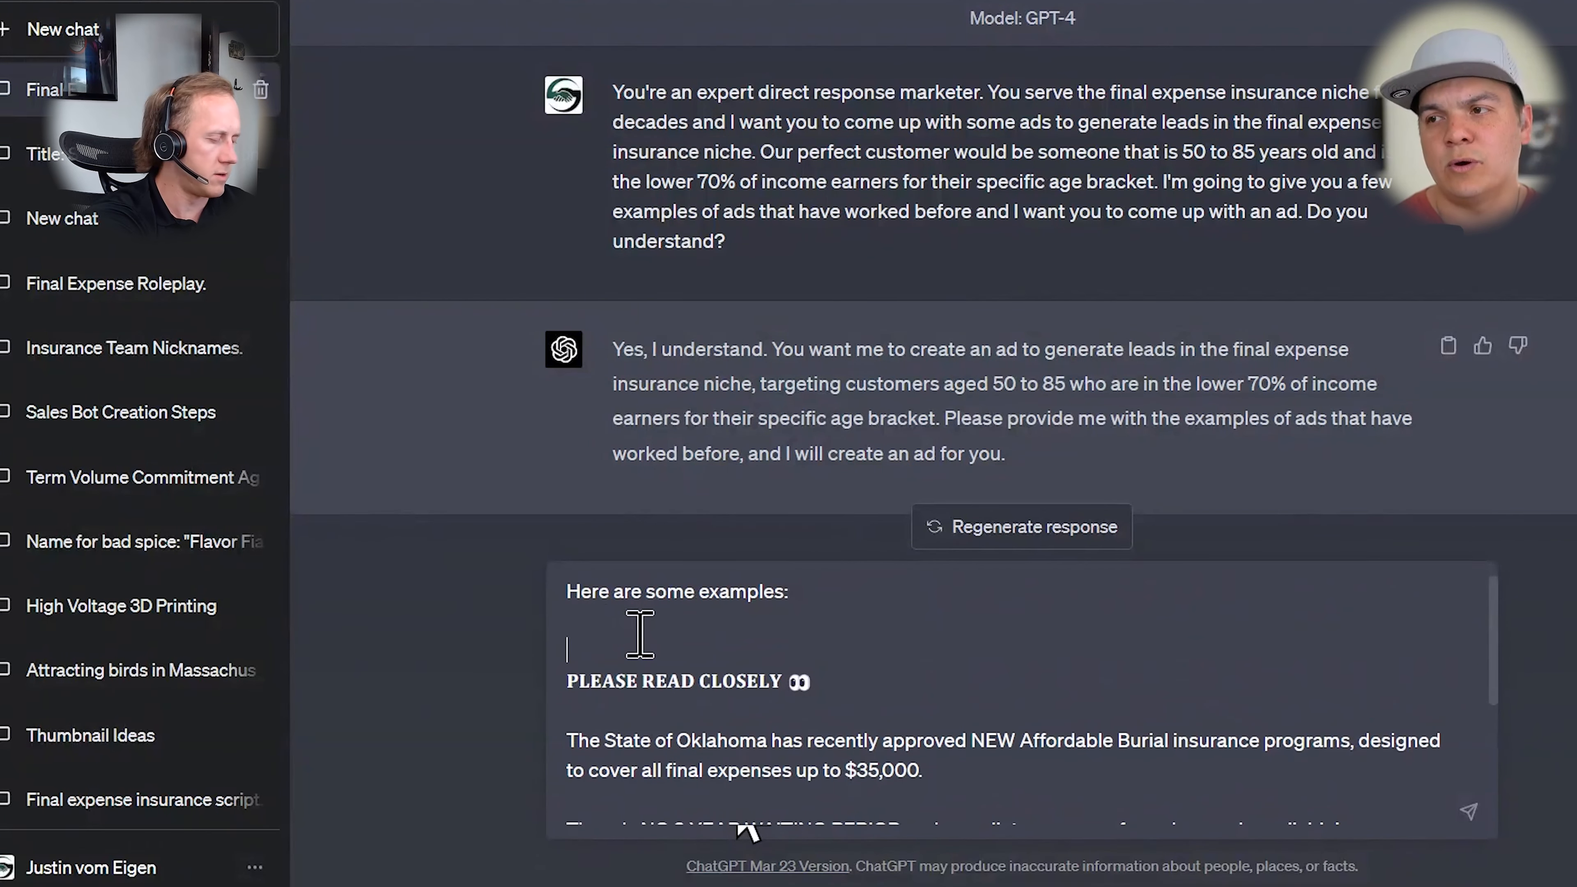
pyautogui.scroll(-4, 639, 634)
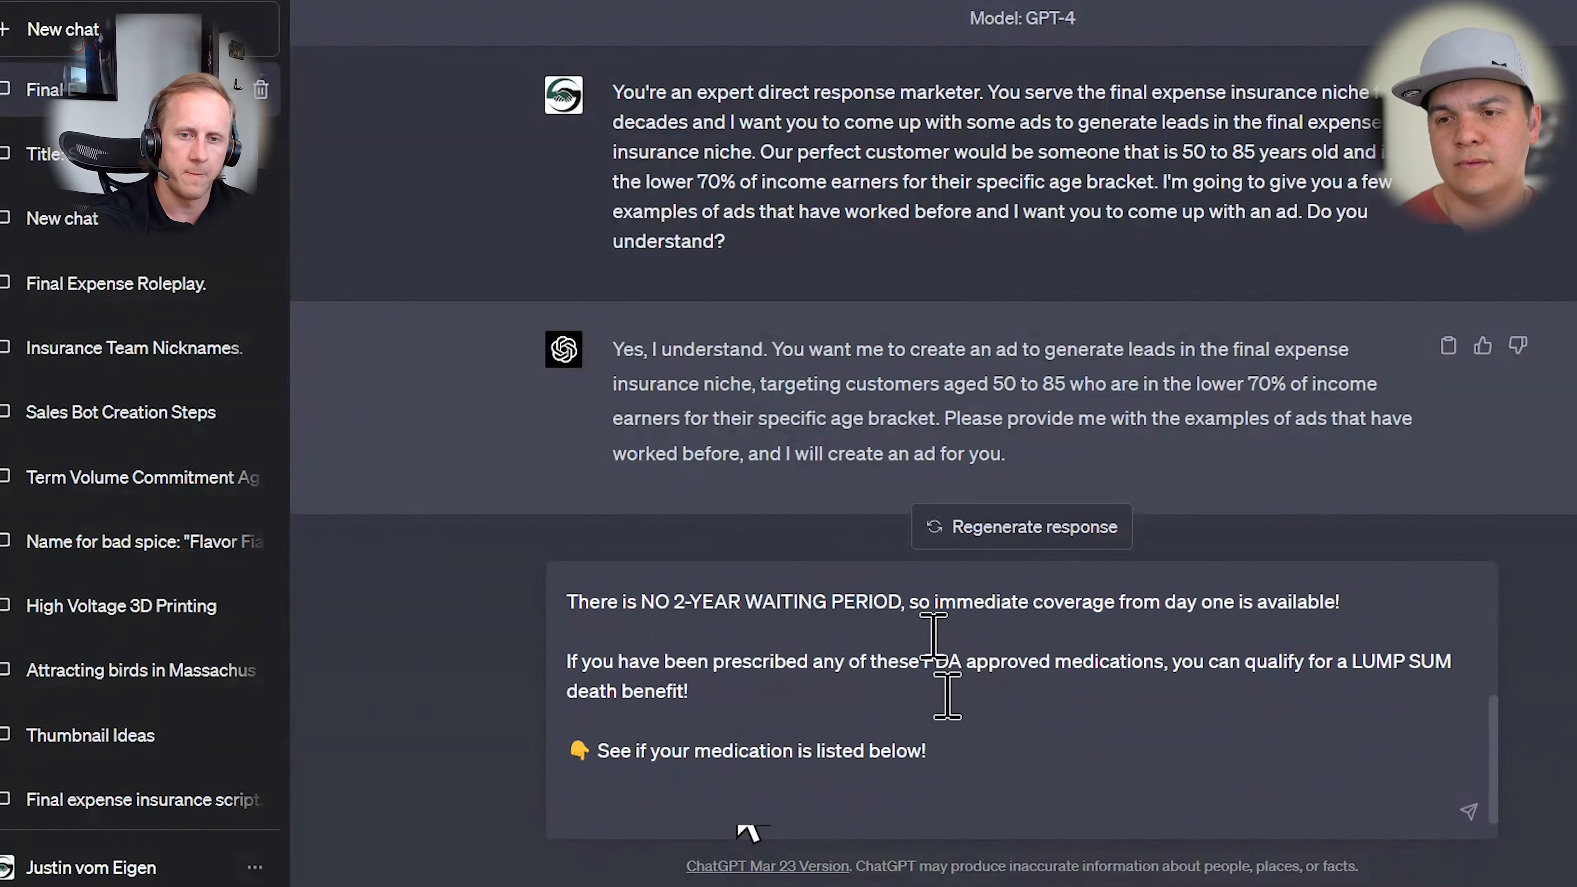
pyautogui.hotkey('shift', 'Return')
pyautogui.hotkey('shift', 'Return')
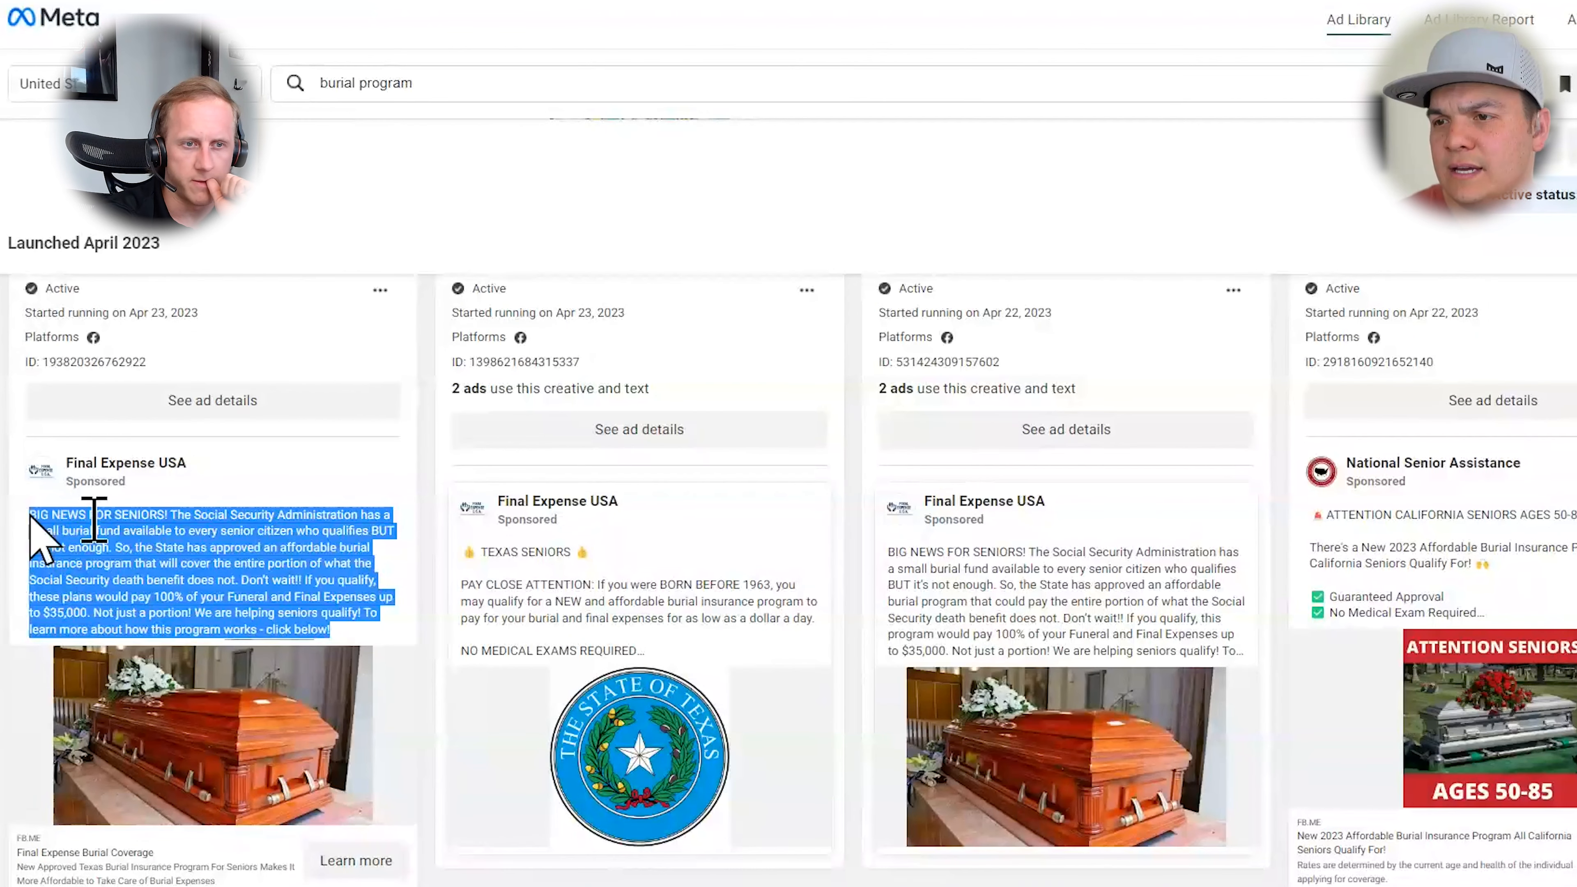
# Copy the Final Expense USA "BIG NEWS FOR SENIORS!" ad from the Meta Ad Library and paste it into the ChatGPT message as example 2
pyautogui.rightClick(31, 515)
pyautogui.press('Escape')
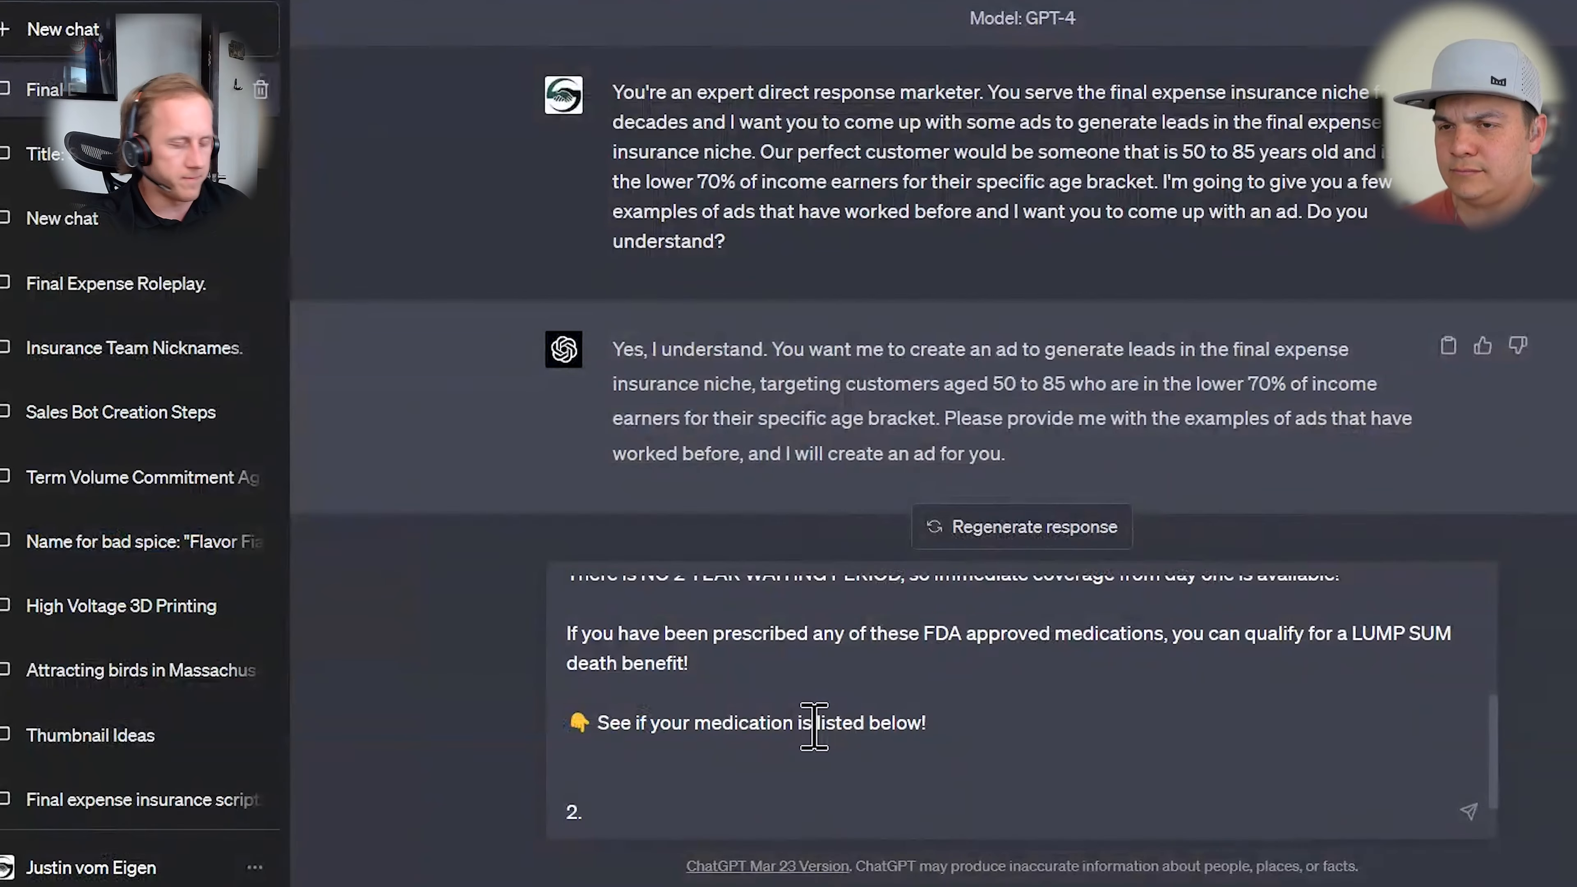
pyautogui.hotkey('ctrl', 'v')
pyautogui.hotkey('shift', 'Return')
pyautogui.hotkey('shift', 'Return')
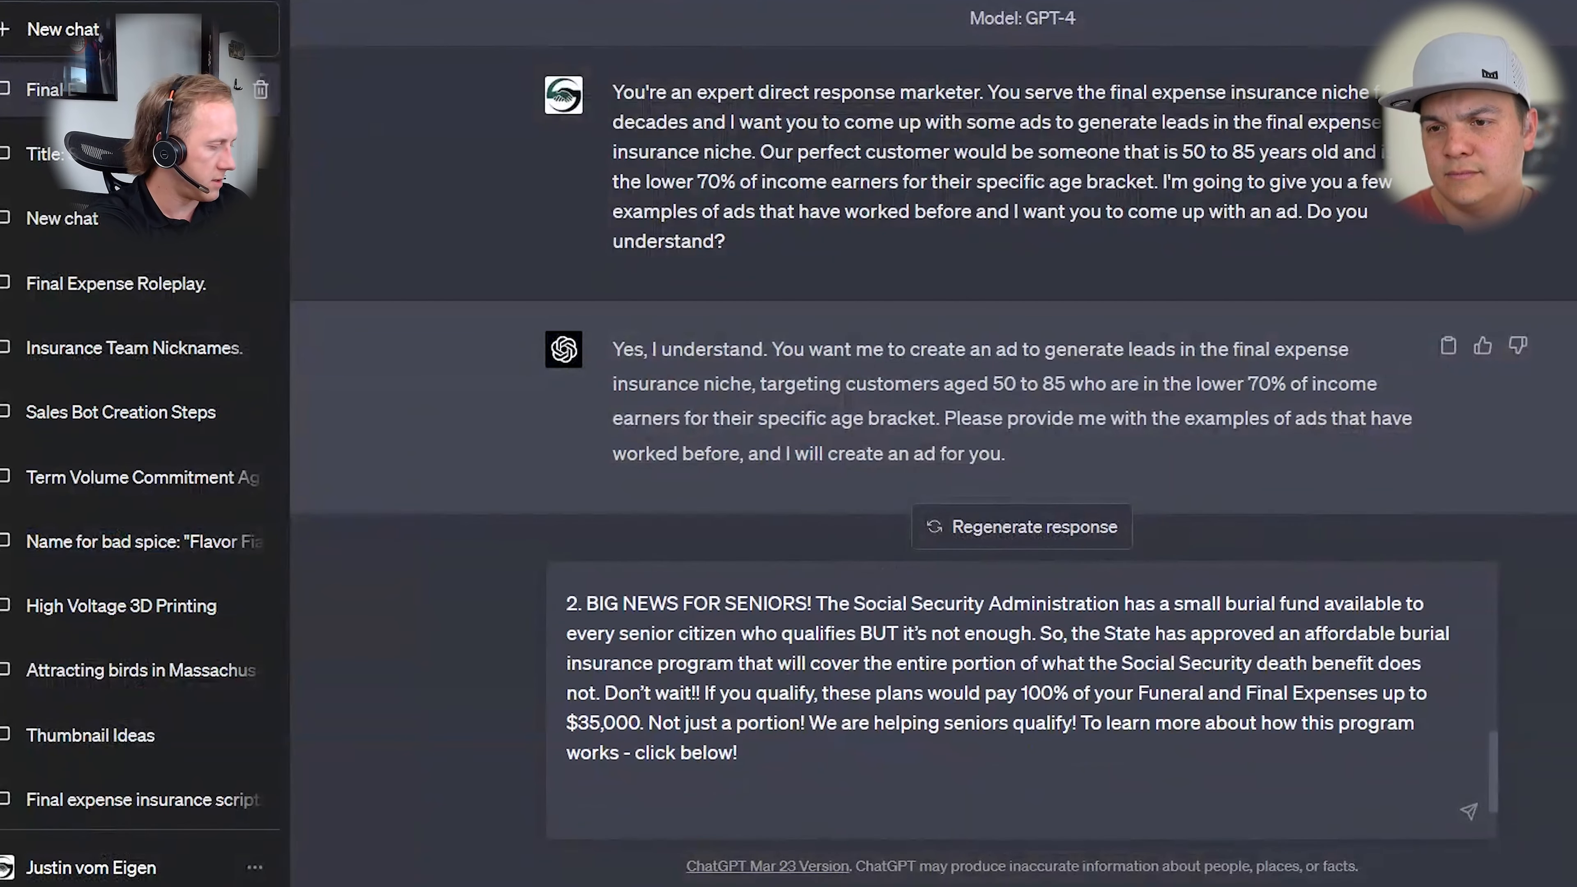
# Add National Senior Assistance's "ATTENTION CALIFORNIA SENIORS AGES 50-85" ad from the Meta Ad Library to the ChatGPT message as example 3
pyautogui.write('3')
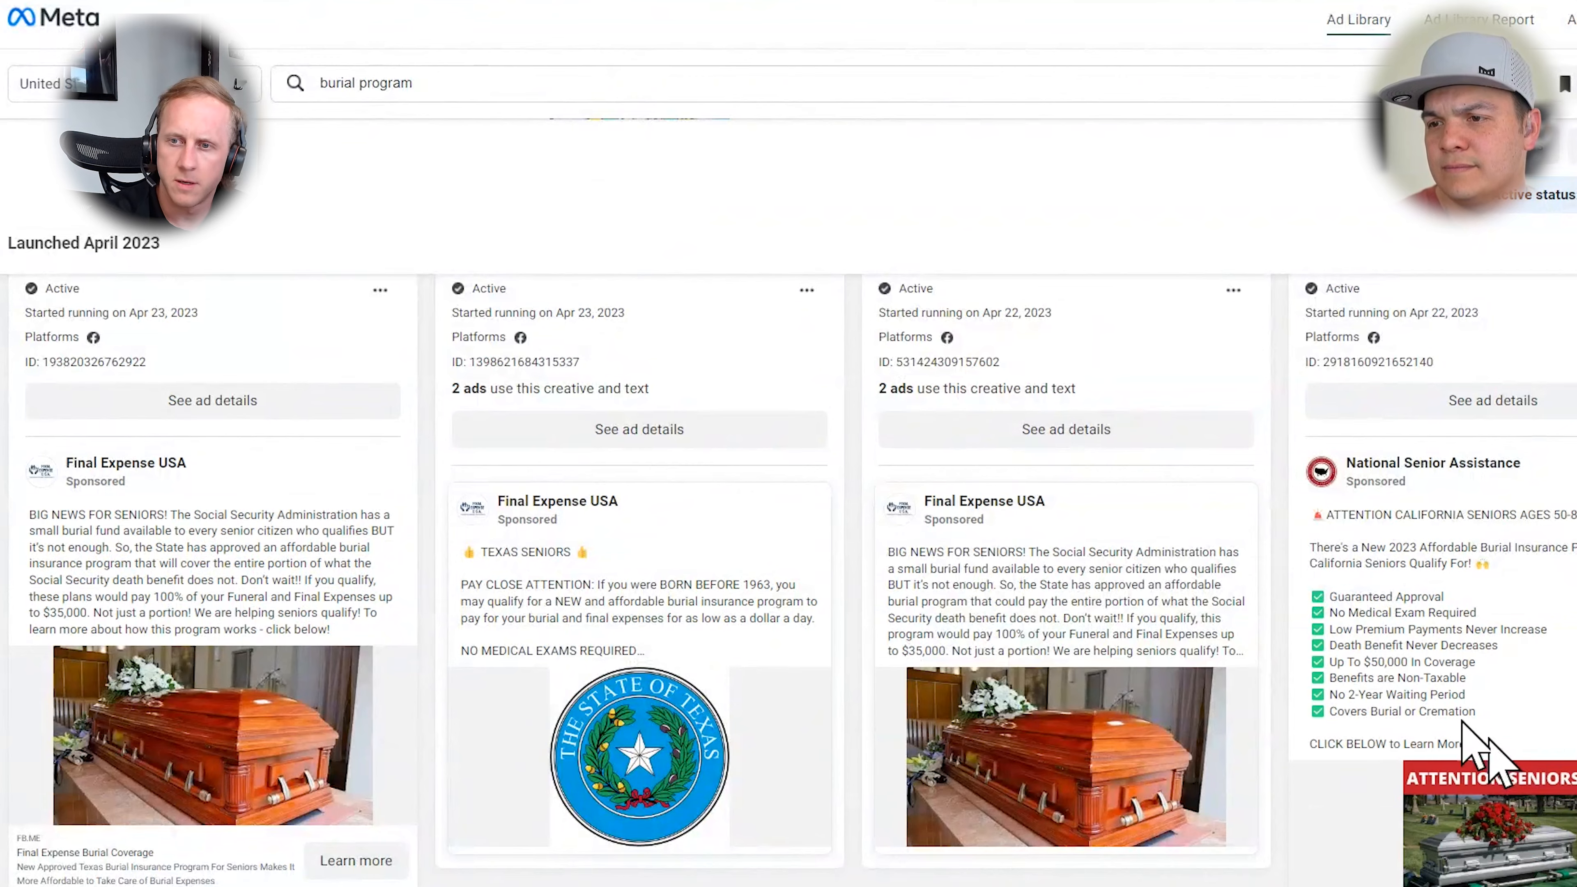
pyautogui.moveTo(1486, 748); pyautogui.dragTo(1301, 503)
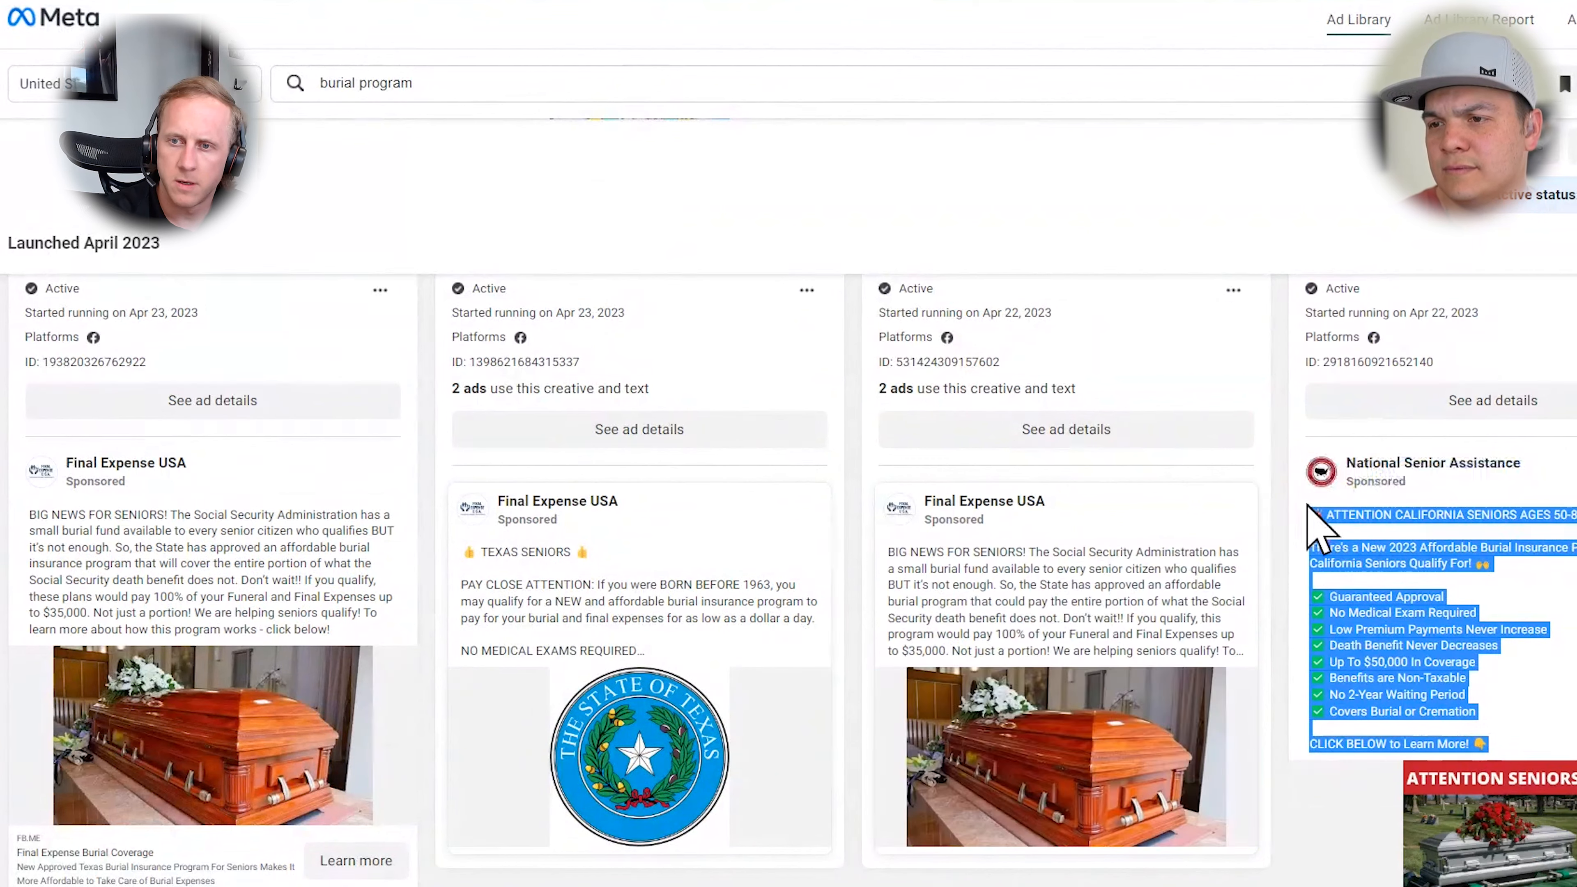
pyautogui.rightClick(1359, 539)
pyautogui.click(1266, 540)
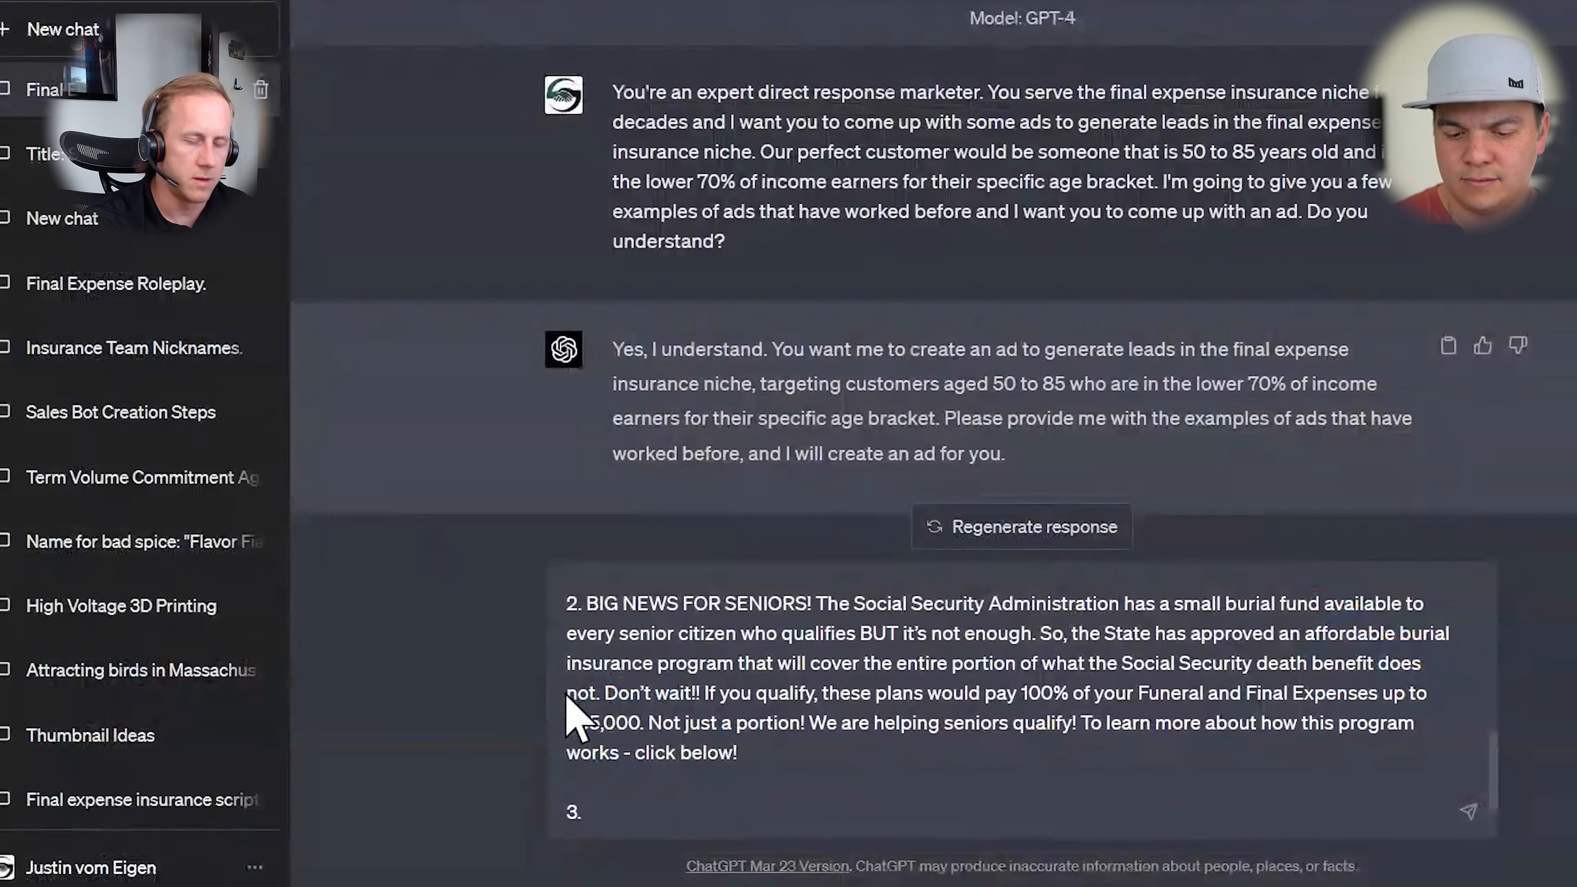
pyautogui.hotkey('ctrl', 'v')
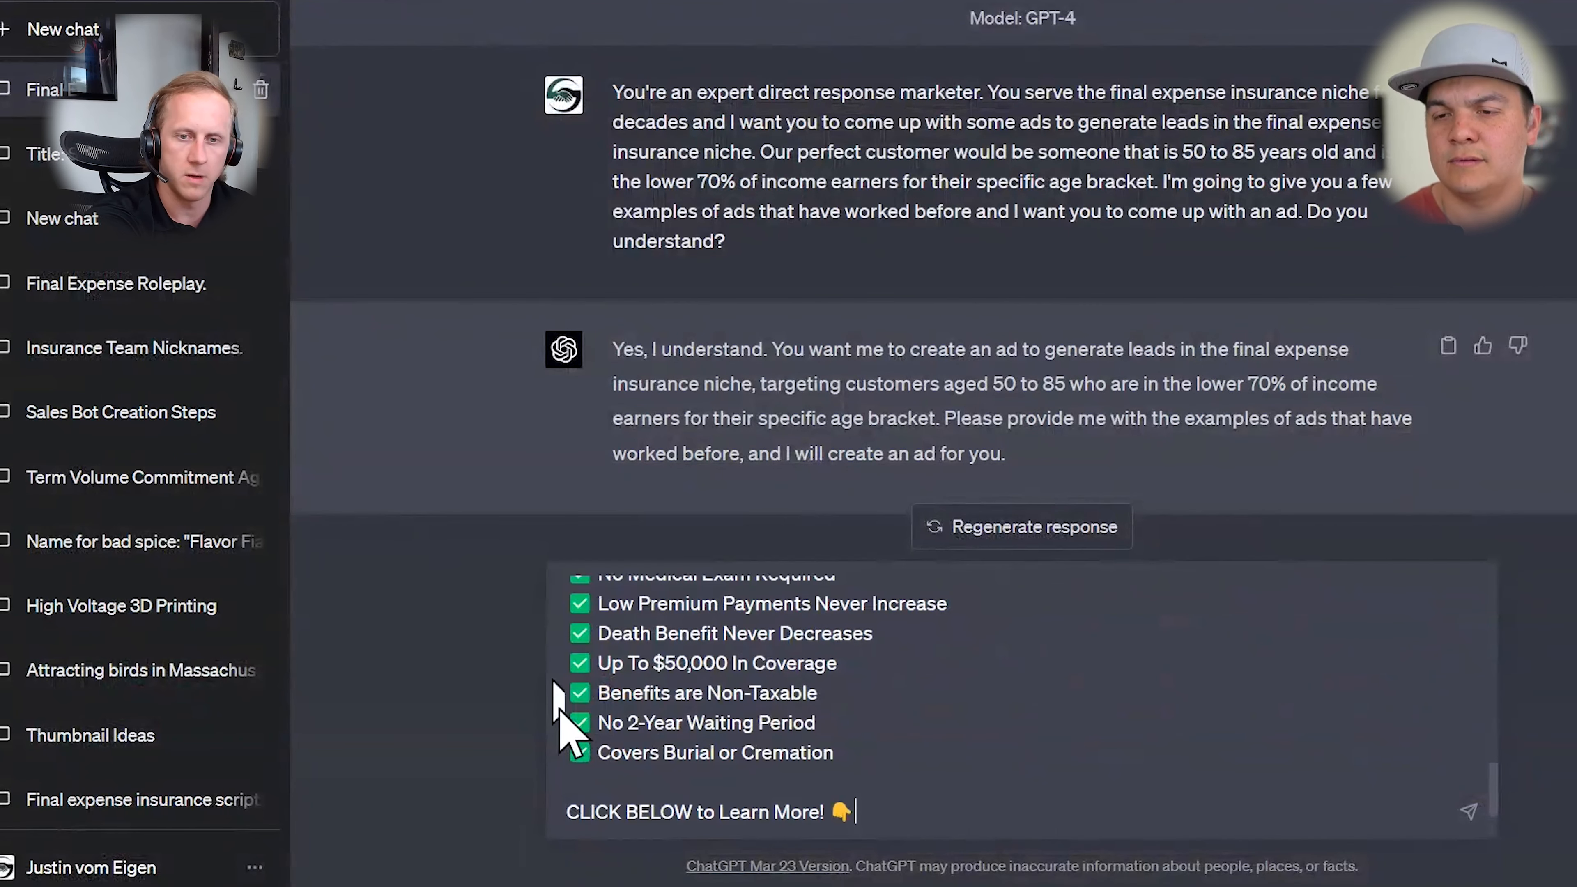
pyautogui.scroll(10, 1049, 714)
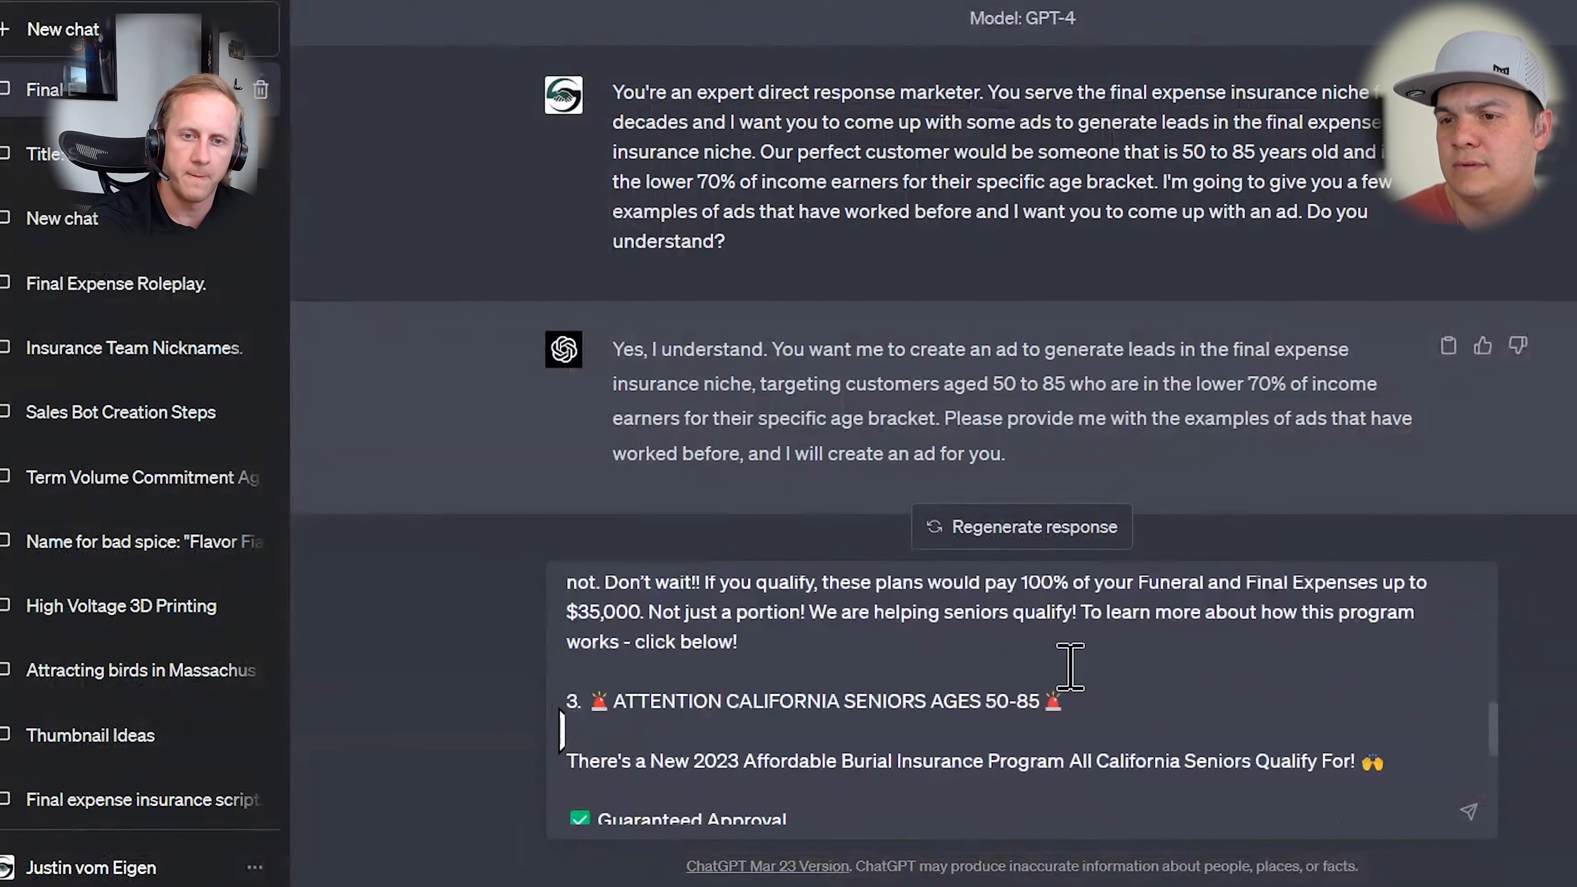
pyautogui.scroll(-12, 1066, 658)
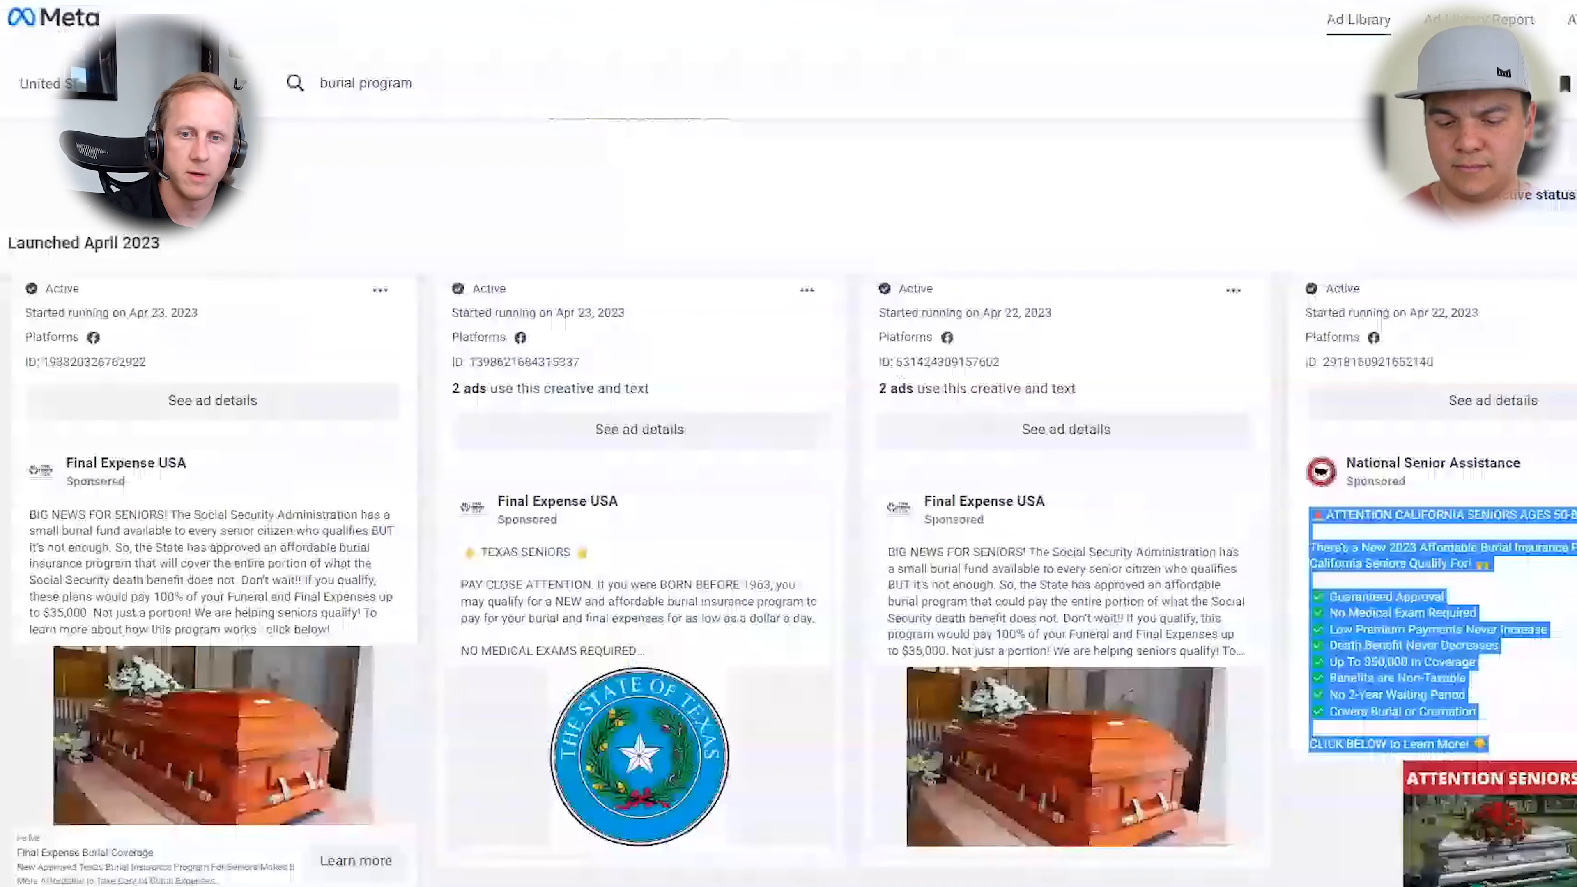
# Copy the Wealth Builders LLC "PLEASE READ CLOSELY" ad from the Meta Ad Library, paste it as the last example in ChatGPT, and send the message
pyautogui.rightClick(1363, 355)
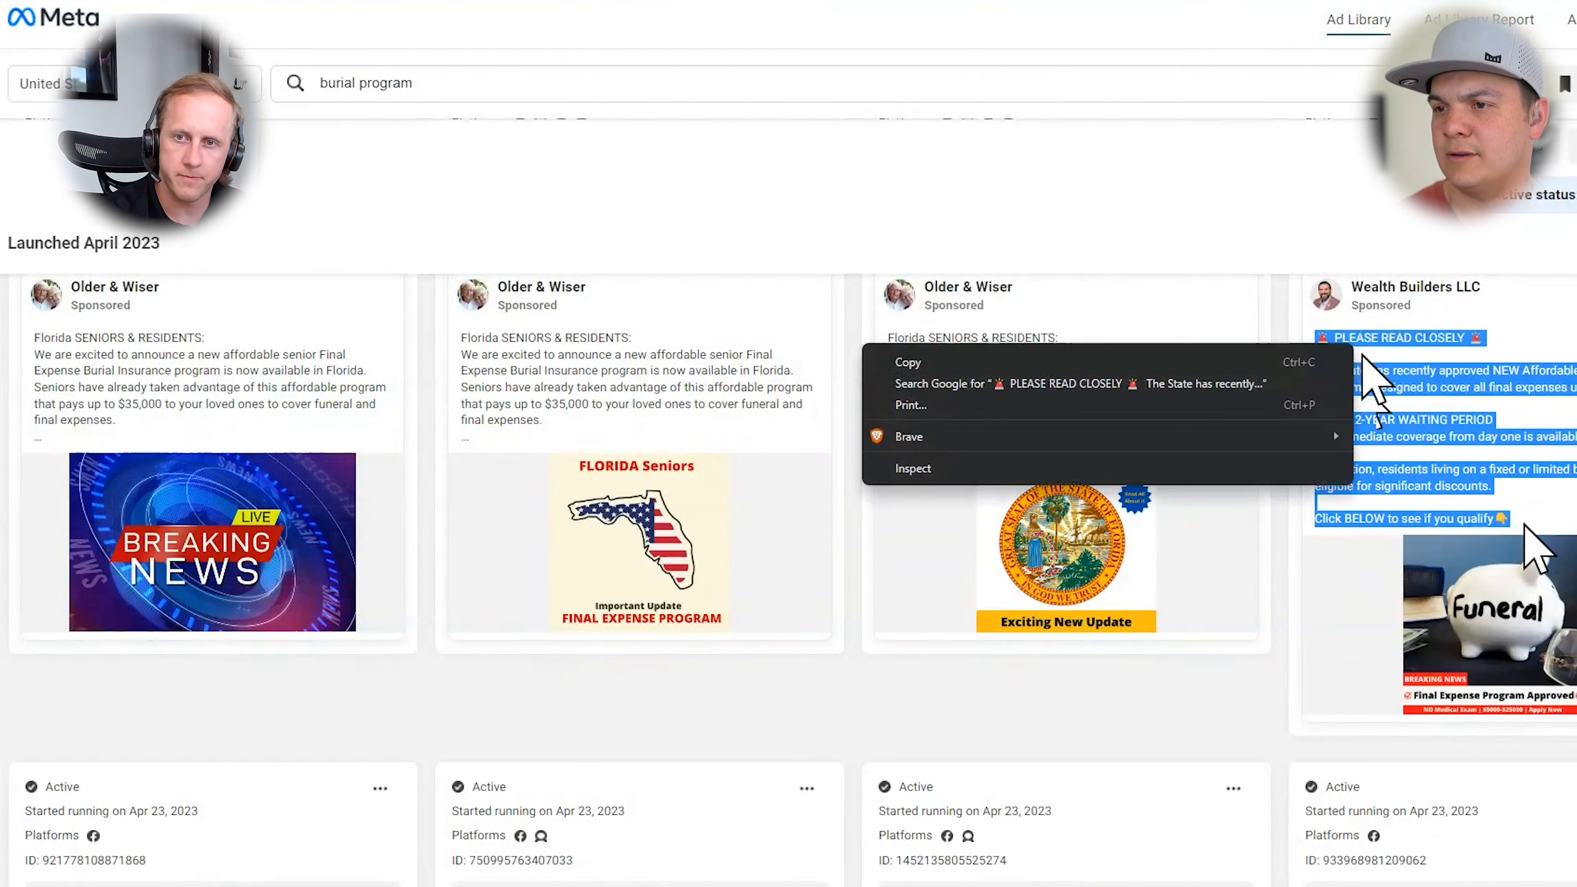
pyautogui.click(1239, 362)
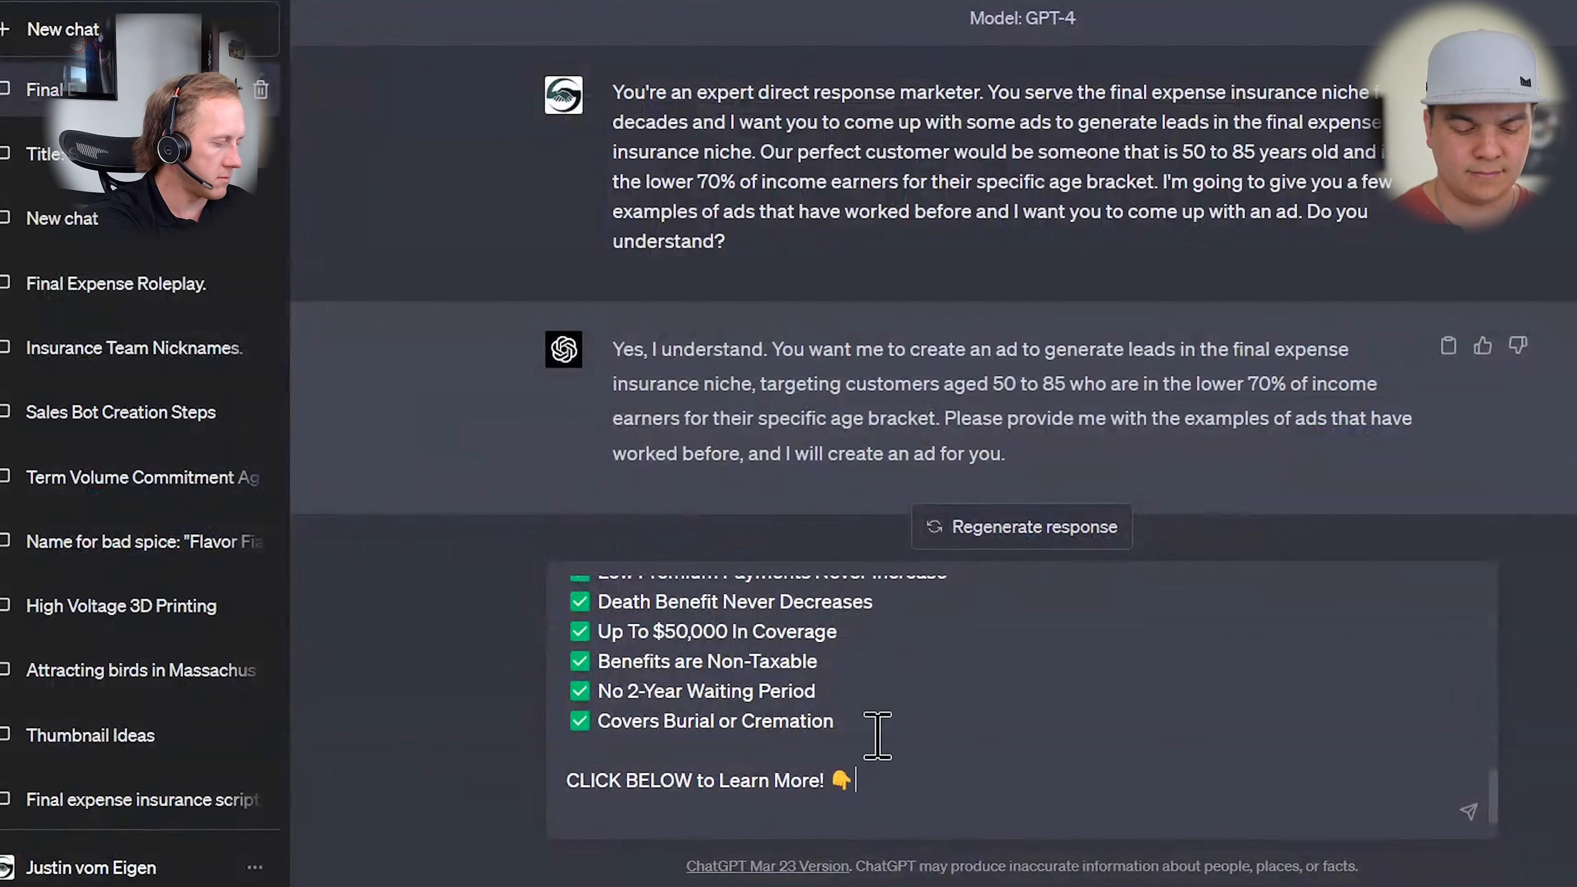
pyautogui.hotkey('shift', 'Return')
pyautogui.hotkey('shift', 'Return')
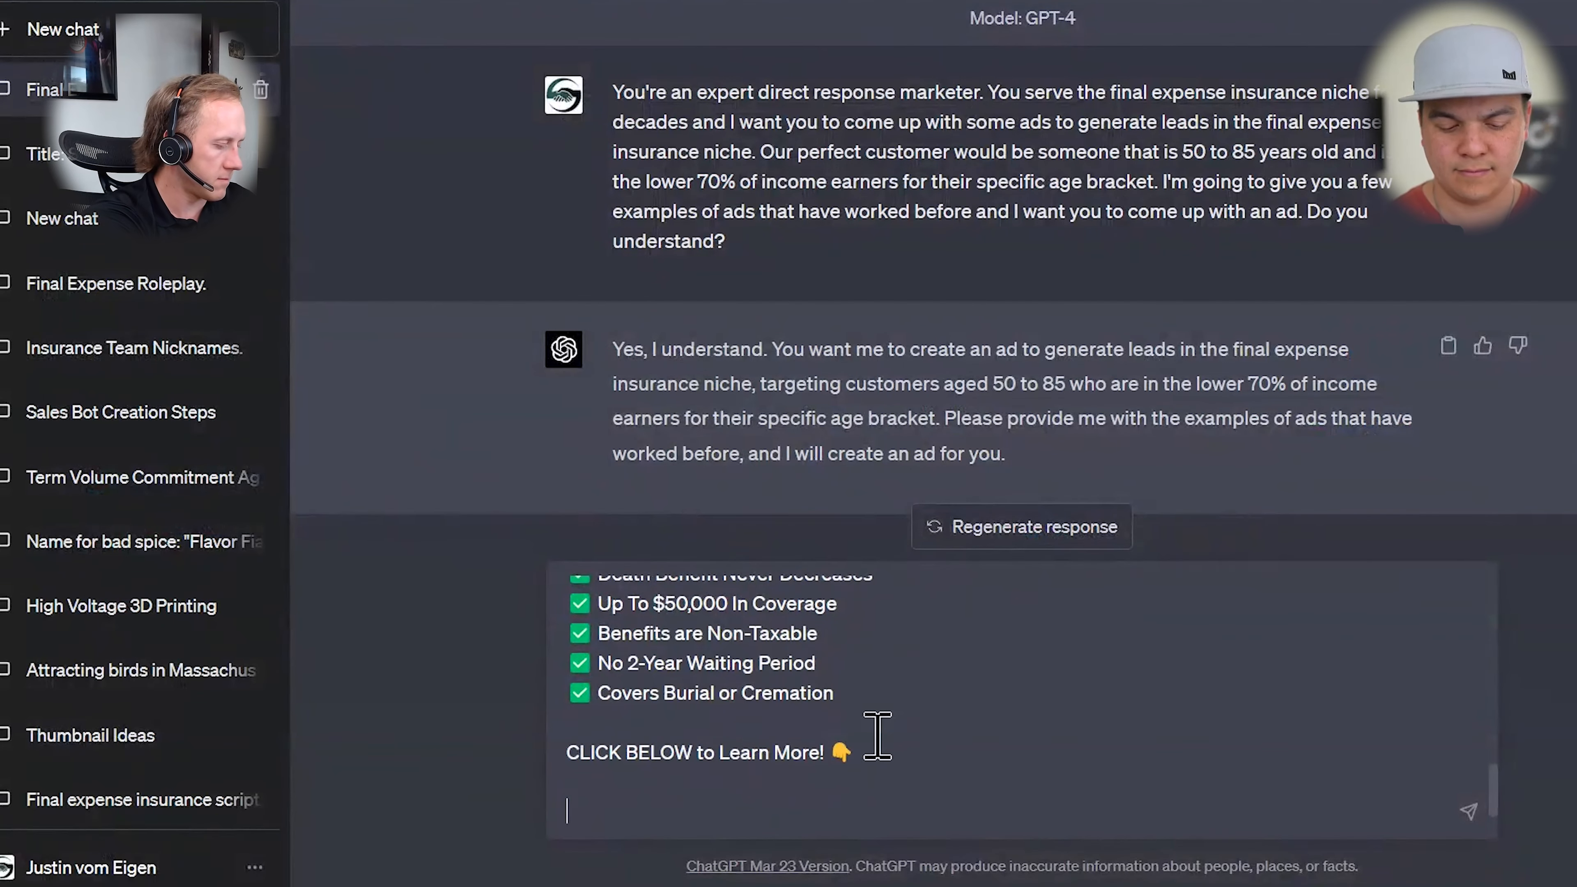
pyautogui.hotkey('ctrl', 'v')
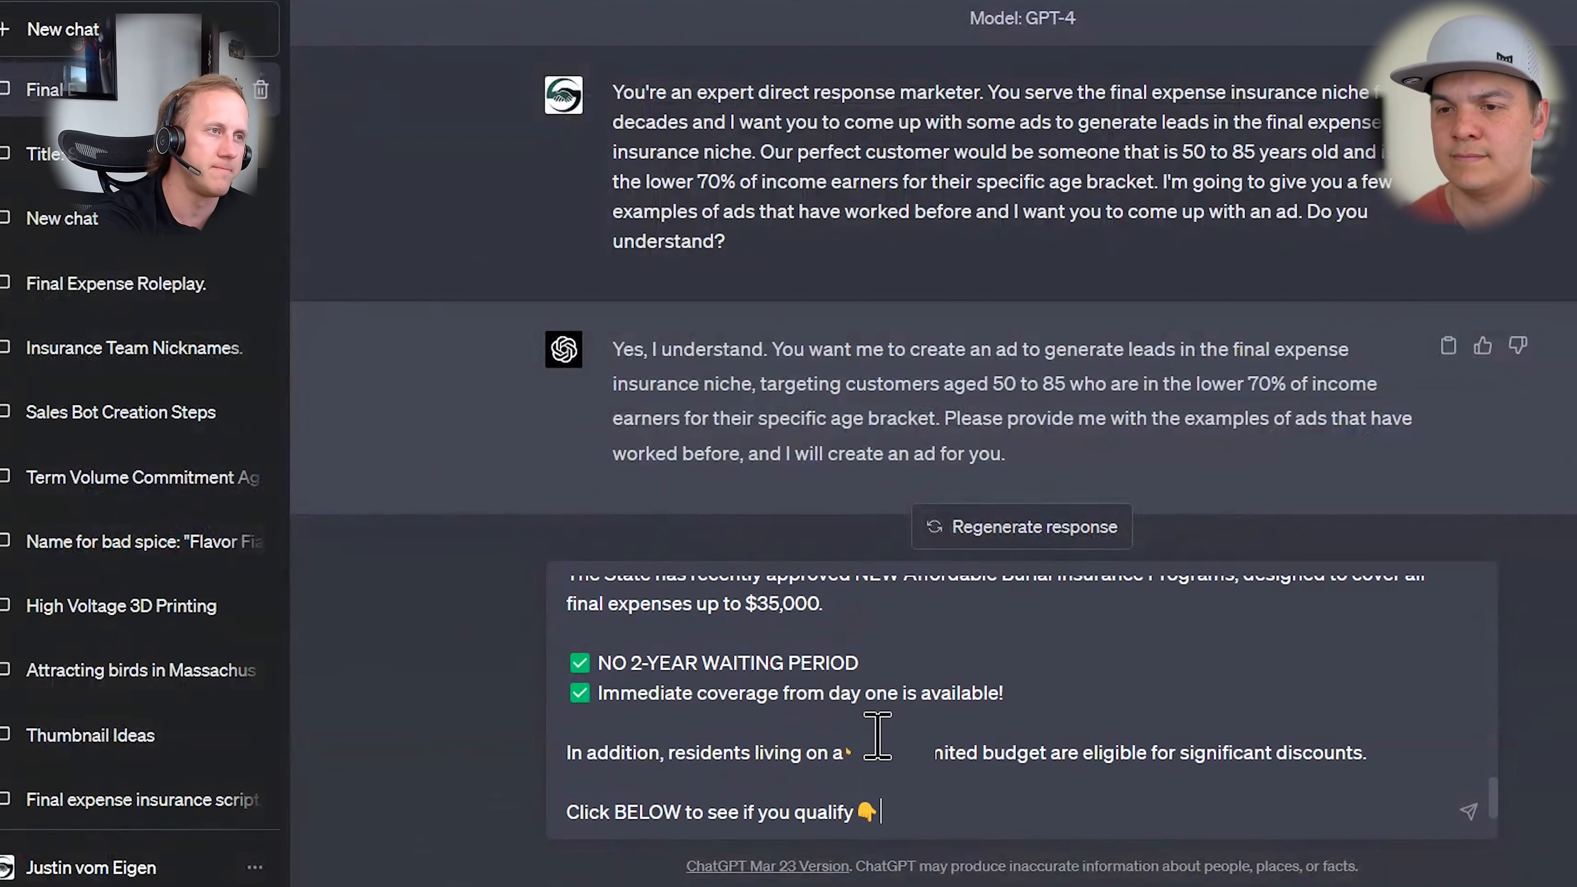
pyautogui.press('Return')
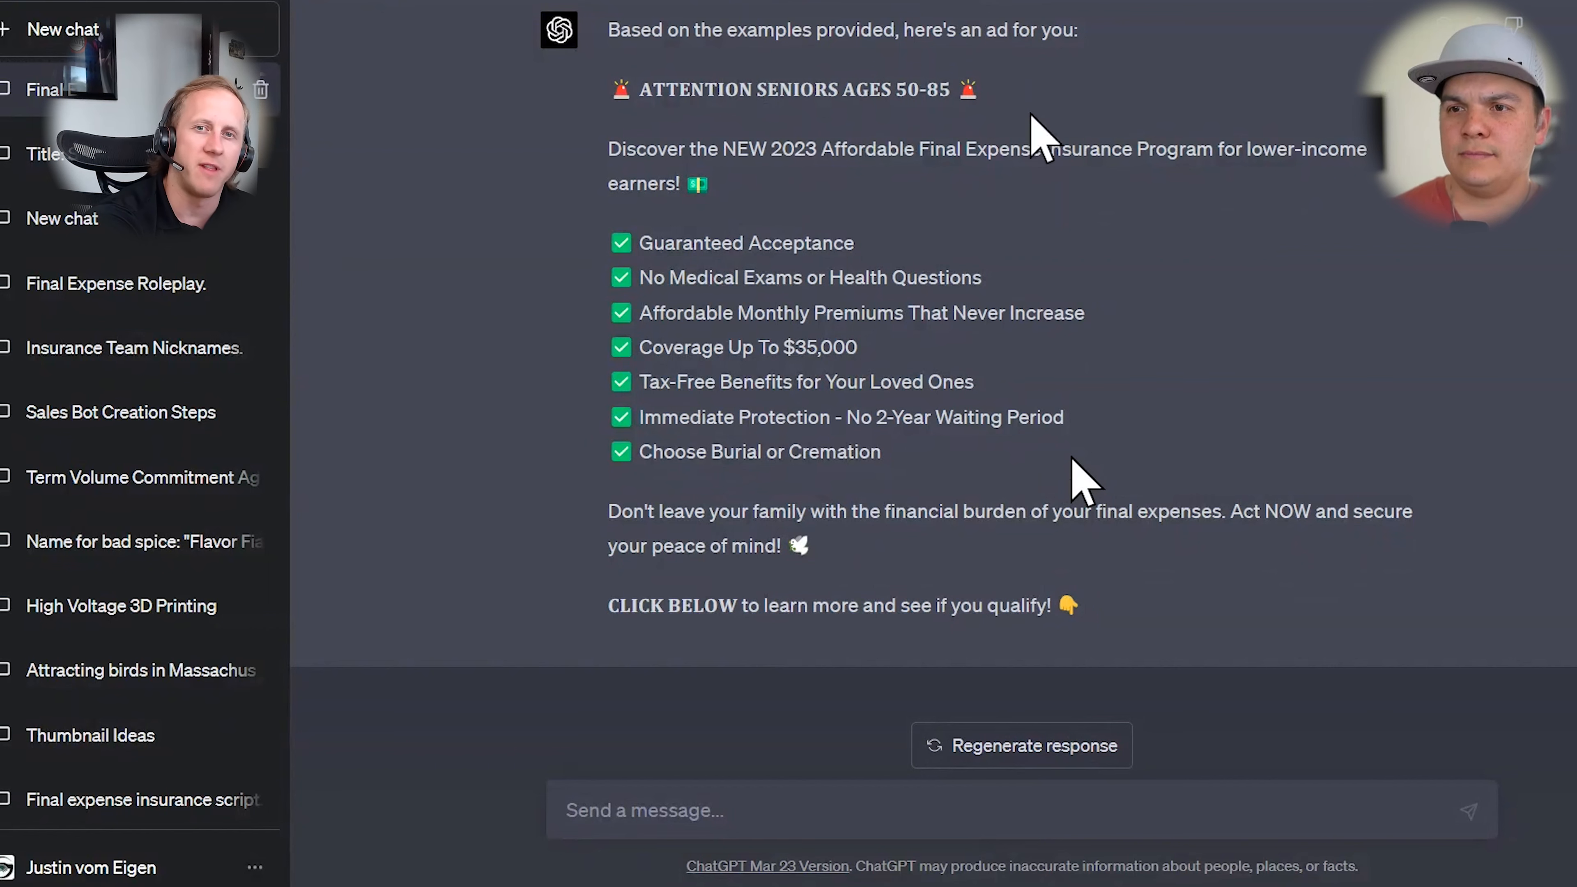
# Point out "lower-income" in the generated ad and send the request "Give me another example that would be more click baity"
pyautogui.moveTo(1247, 152); pyautogui.dragTo(1376, 152)
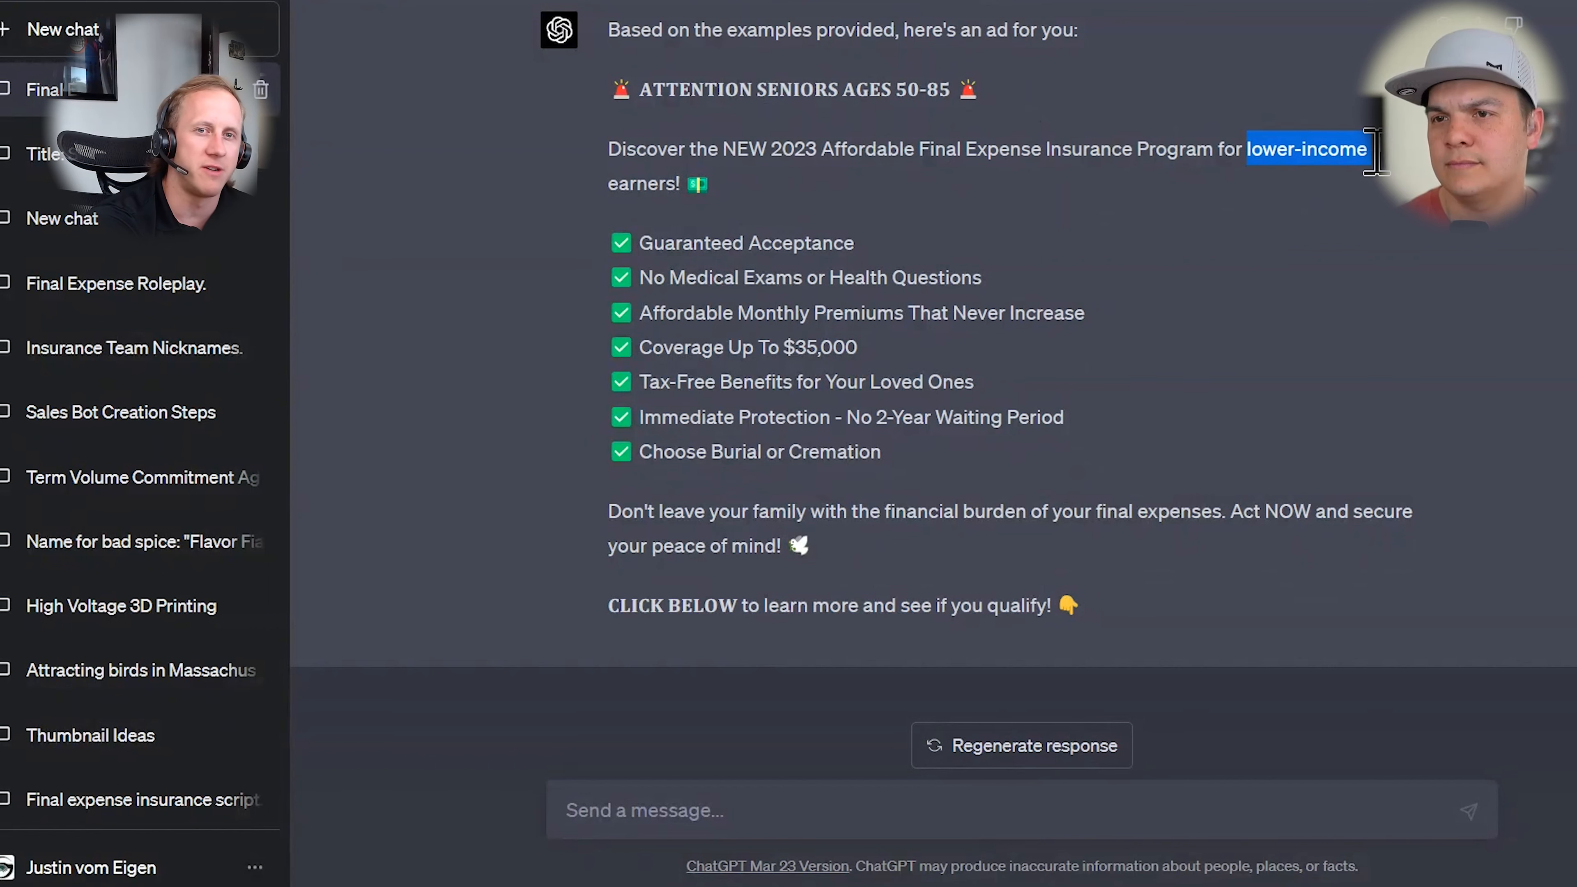
pyautogui.click(1362, 159)
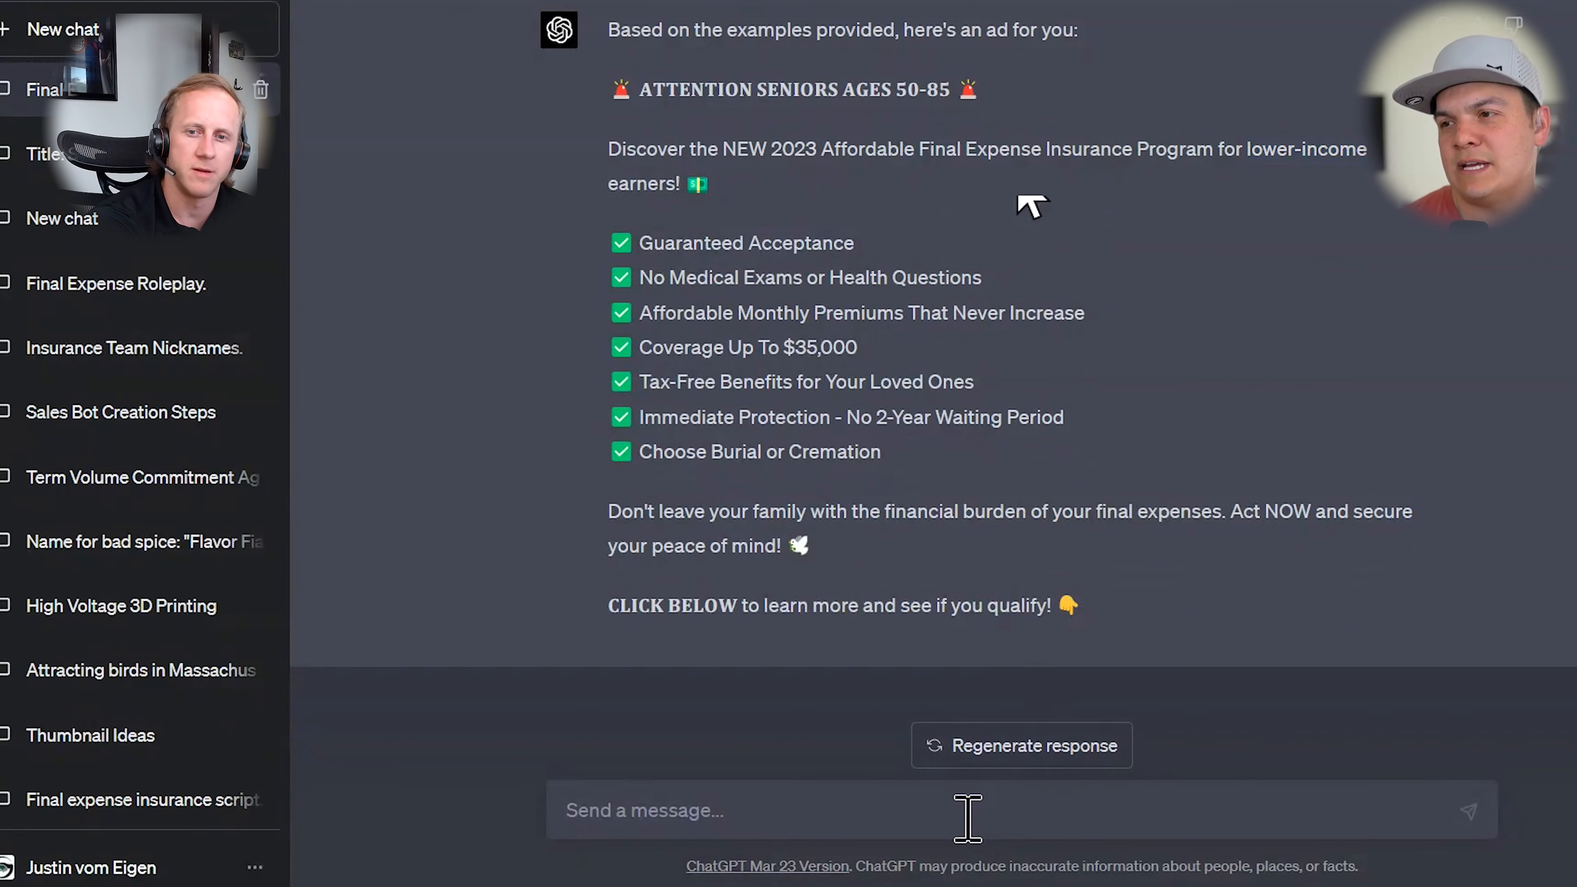
pyautogui.click(946, 818)
pyautogui.write('Give')
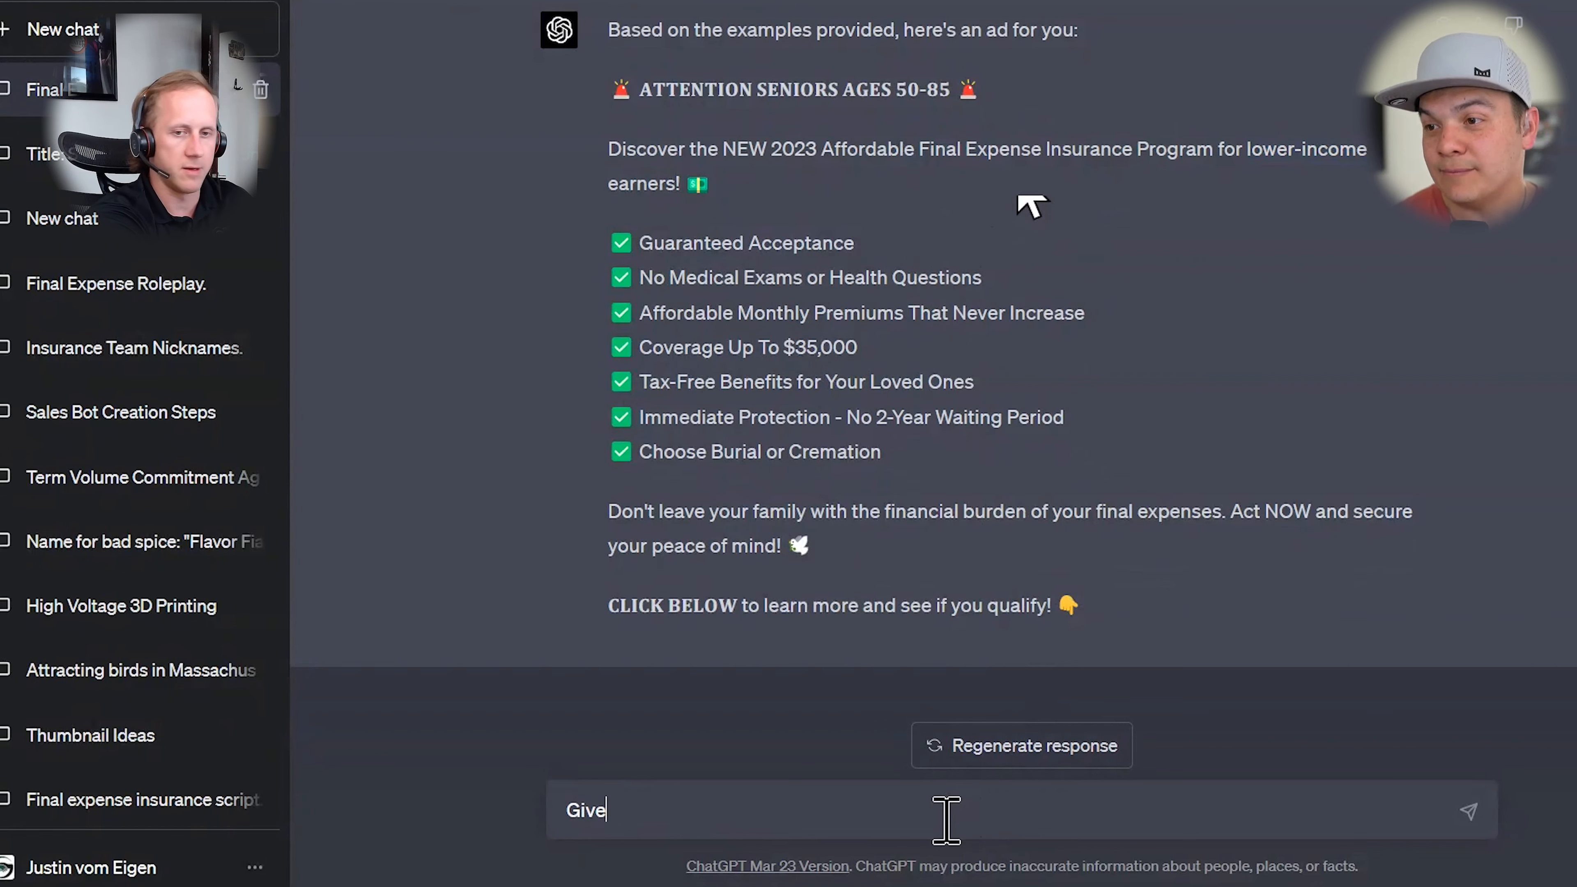
pyautogui.write(' me another example')
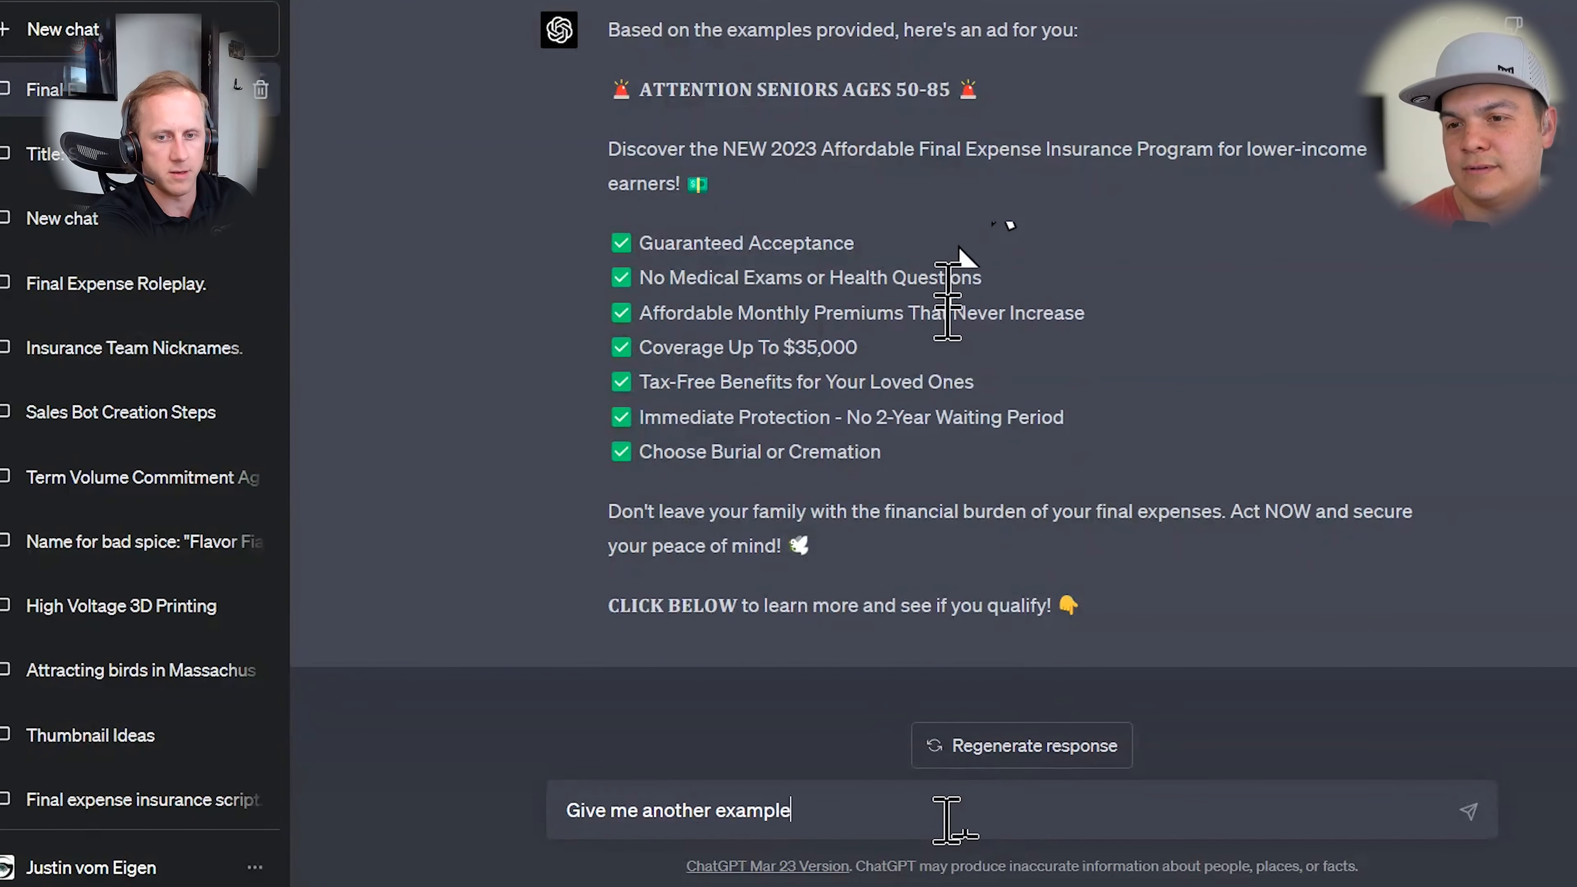
pyautogui.write(' thats more clic')
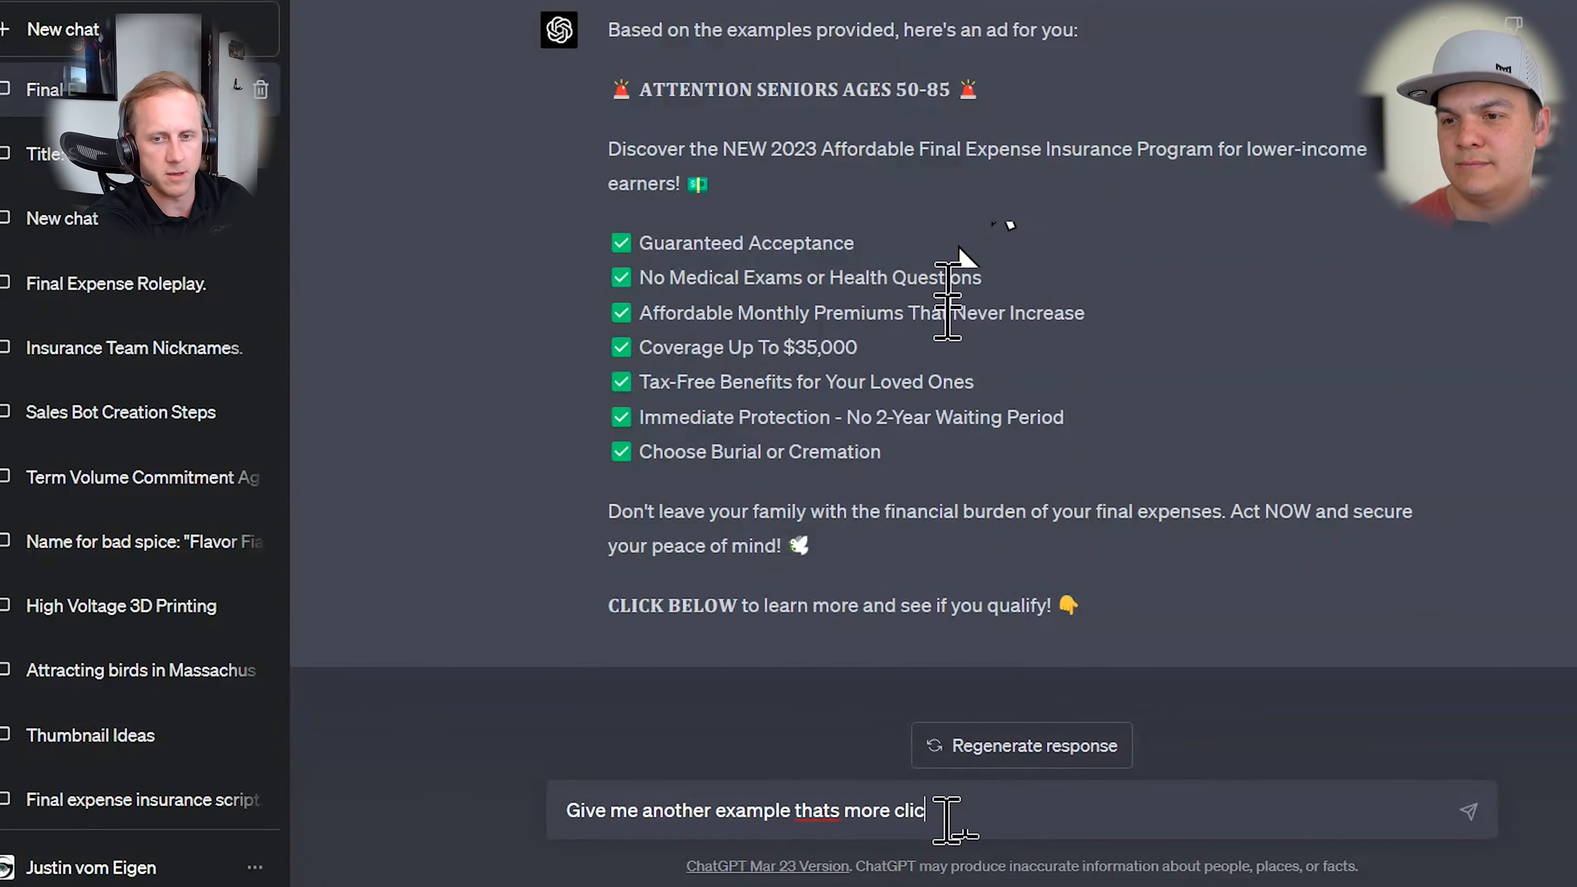
pyautogui.write('k baity')
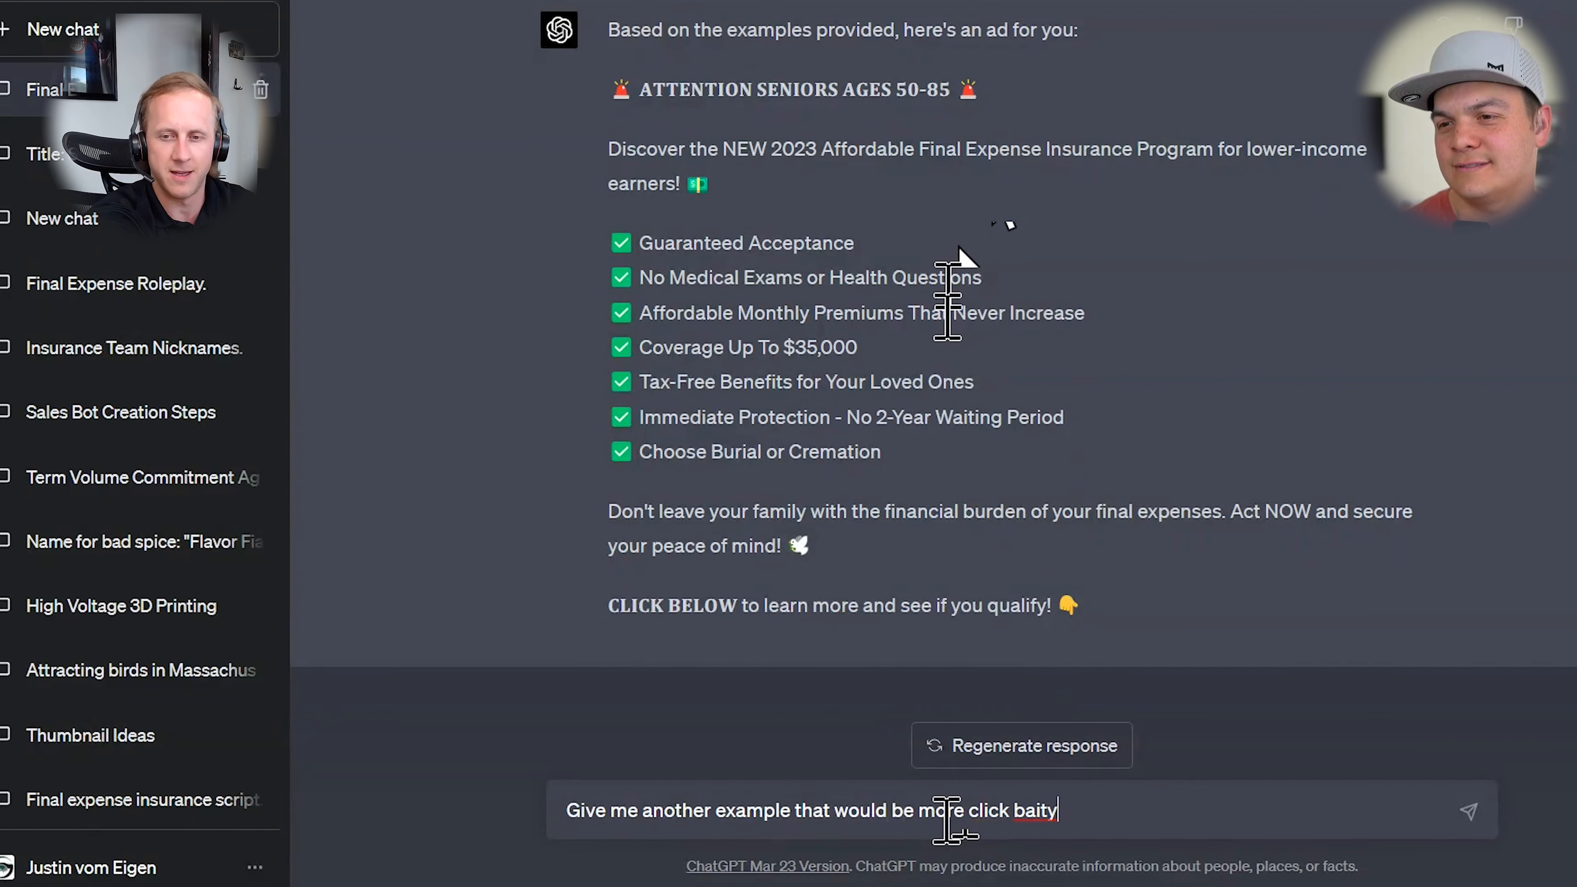
pyautogui.press('Return')
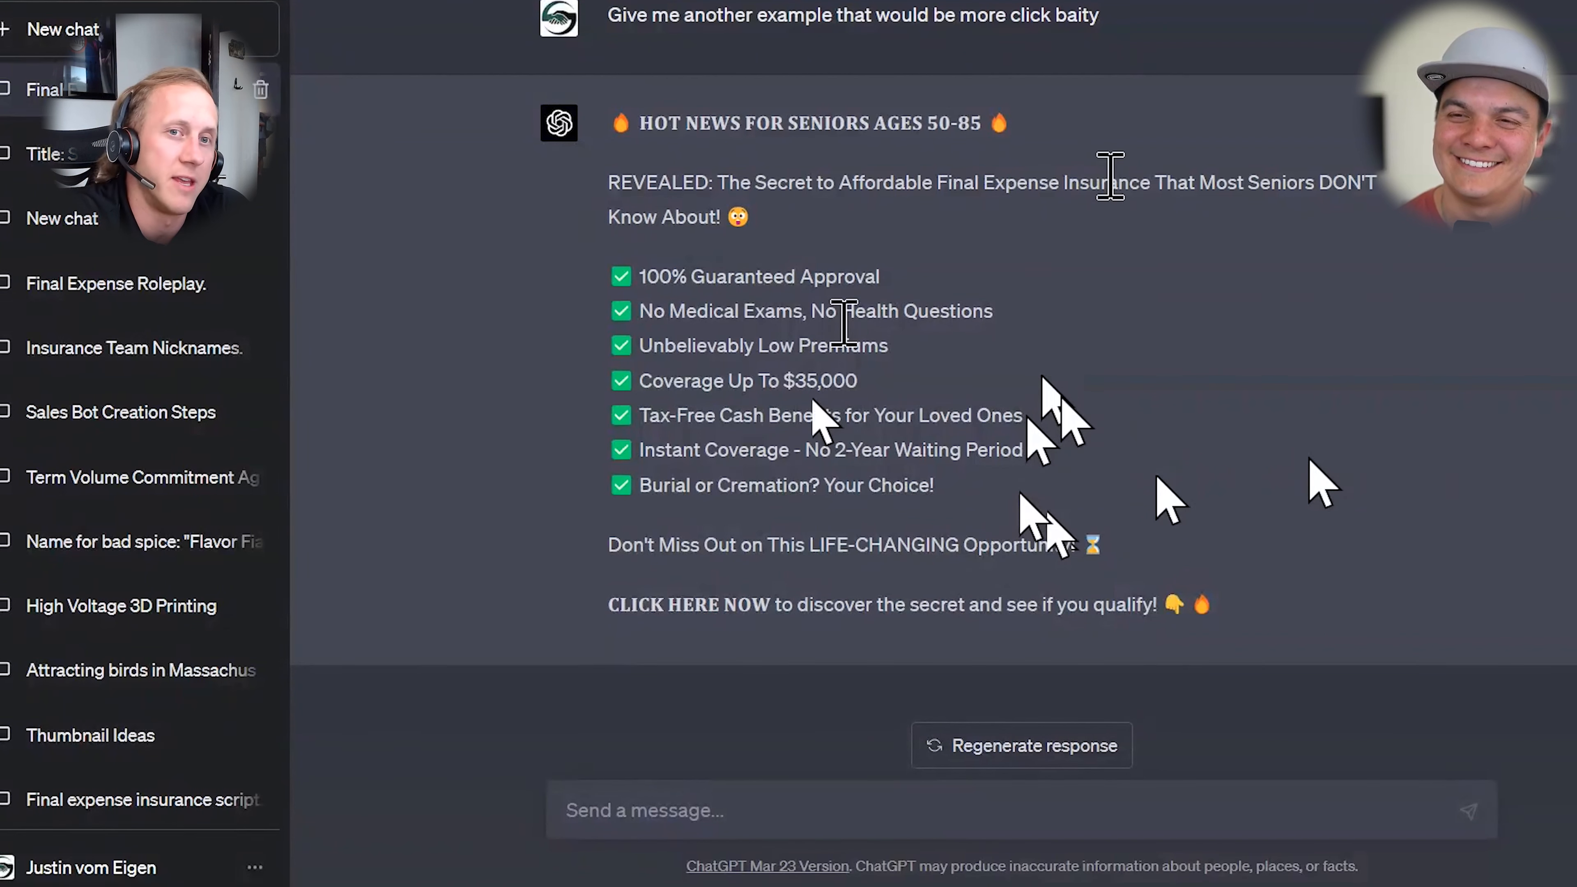
# Send the follow-up "That looks great! Make me one for a higher intent lead that knows this program would cost money."
pyautogui.click(944, 817)
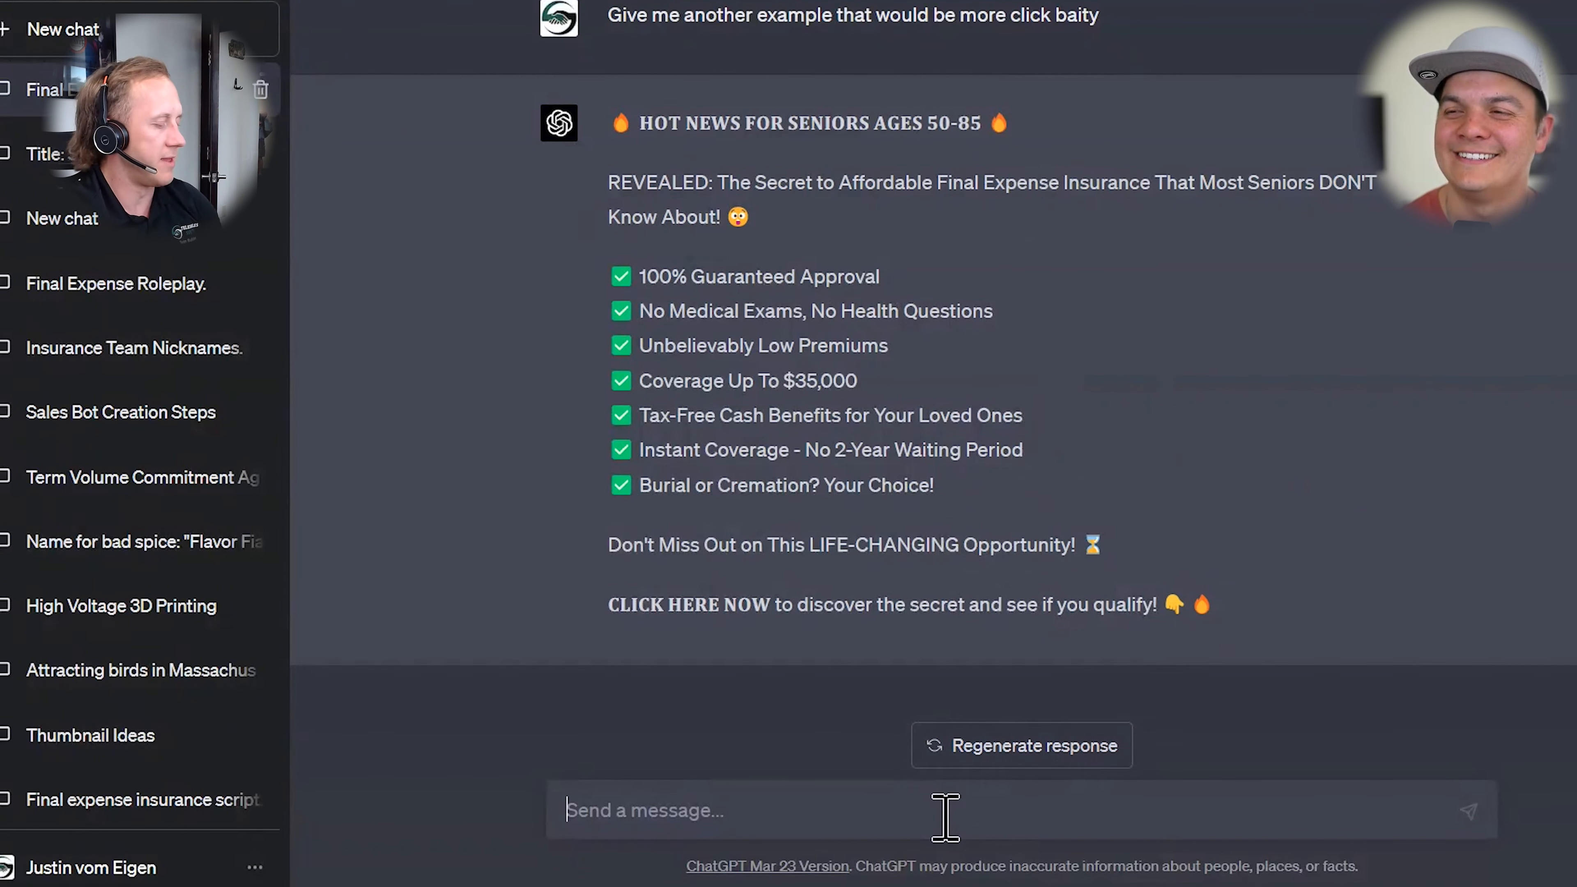
pyautogui.write('That lo')
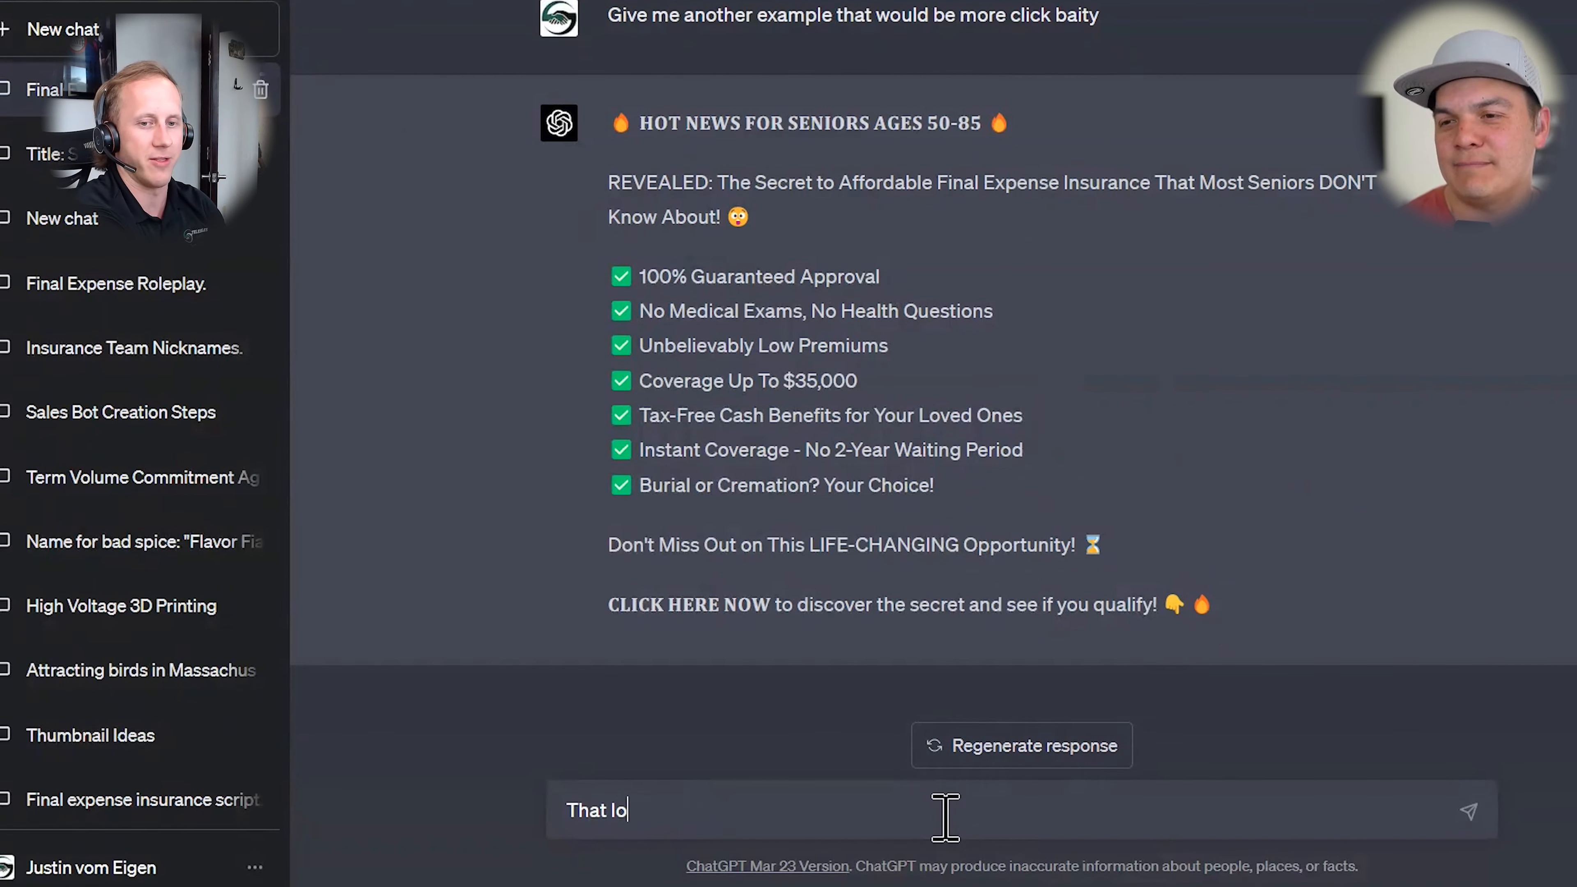
pyautogui.write('oks great! Make me ')
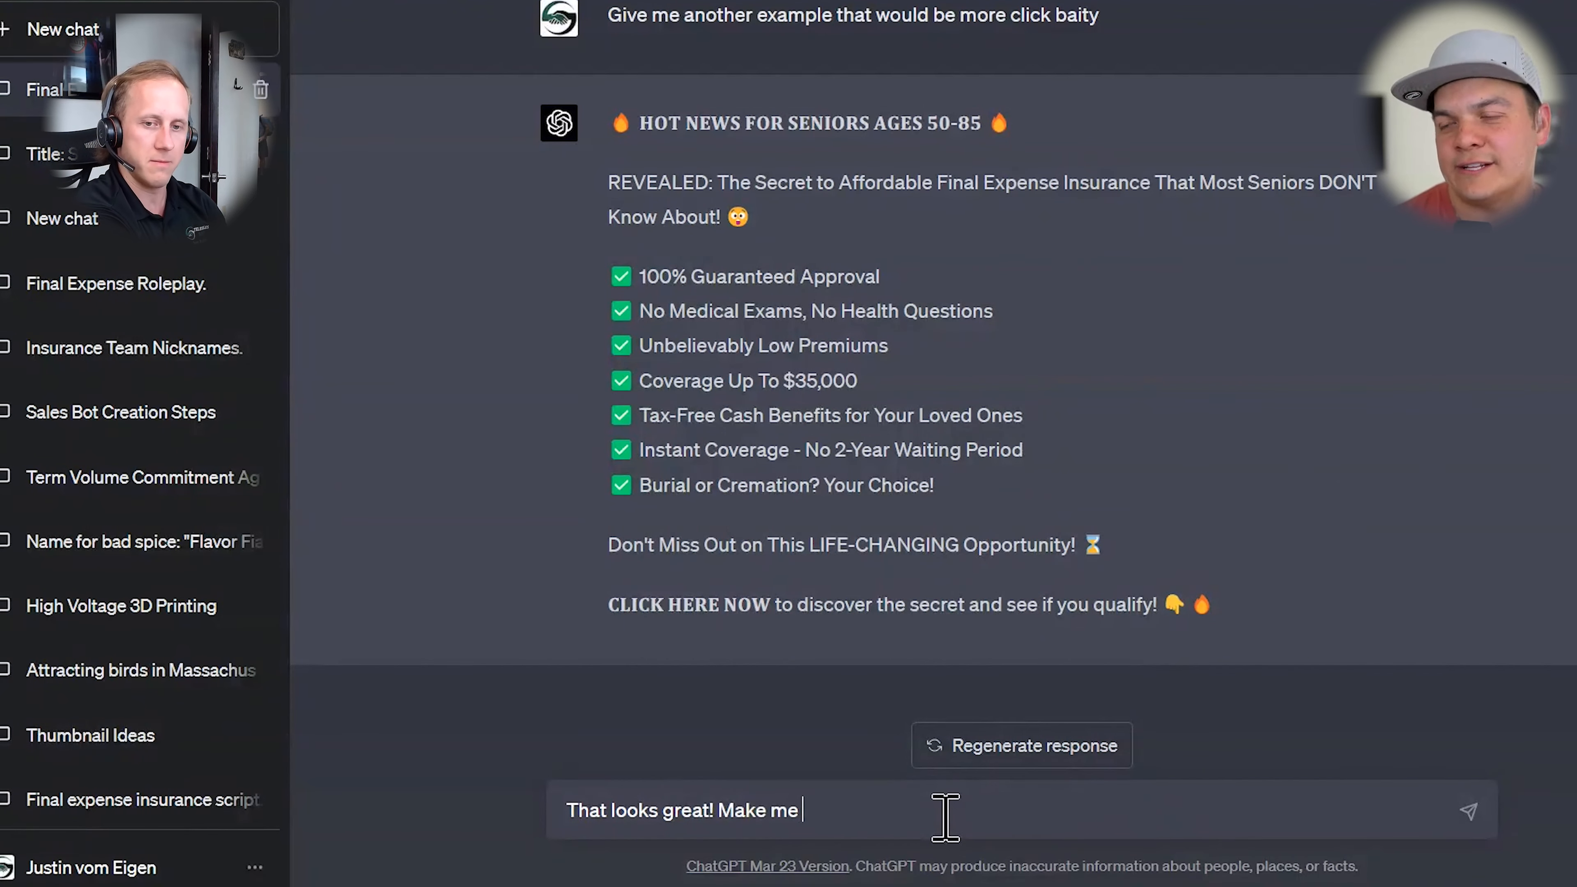
pyautogui.write('one for a higher intent lead that knows this')
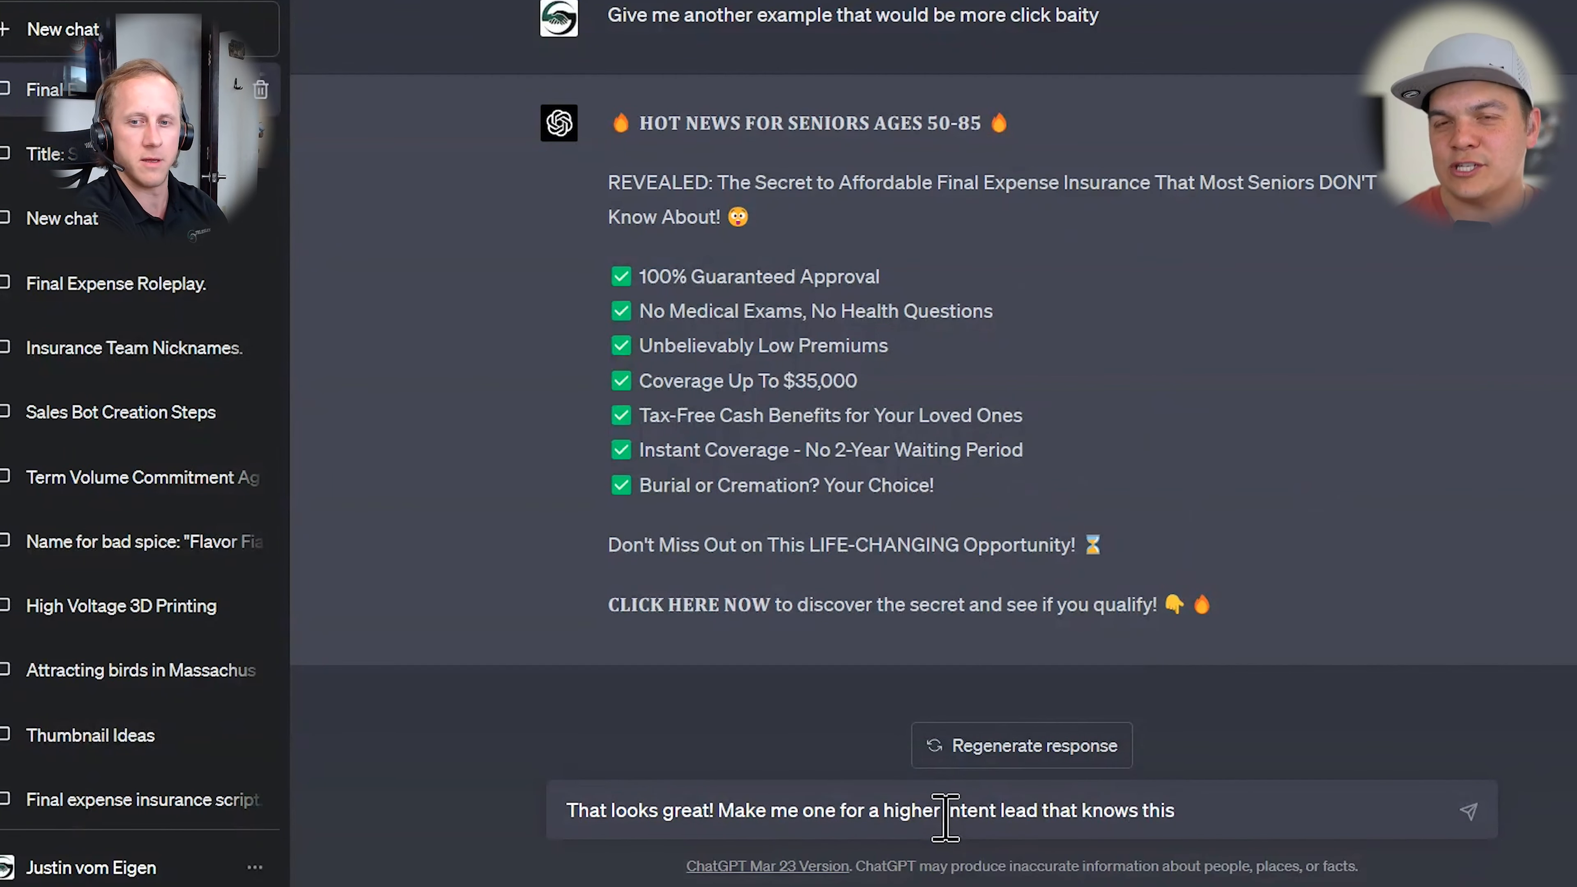
pyautogui.press('BackSpace')
pyautogui.press('BackSpace')
pyautogui.press('BackSpace')
pyautogui.press('BackSpace')
pyautogui.press('BackSpace')
pyautogui.press('BackSpace')
pyautogui.press('BackSpace')
pyautogui.press('BackSpace')
pyautogui.press('BackSpace')
pyautogui.press('BackSpace')
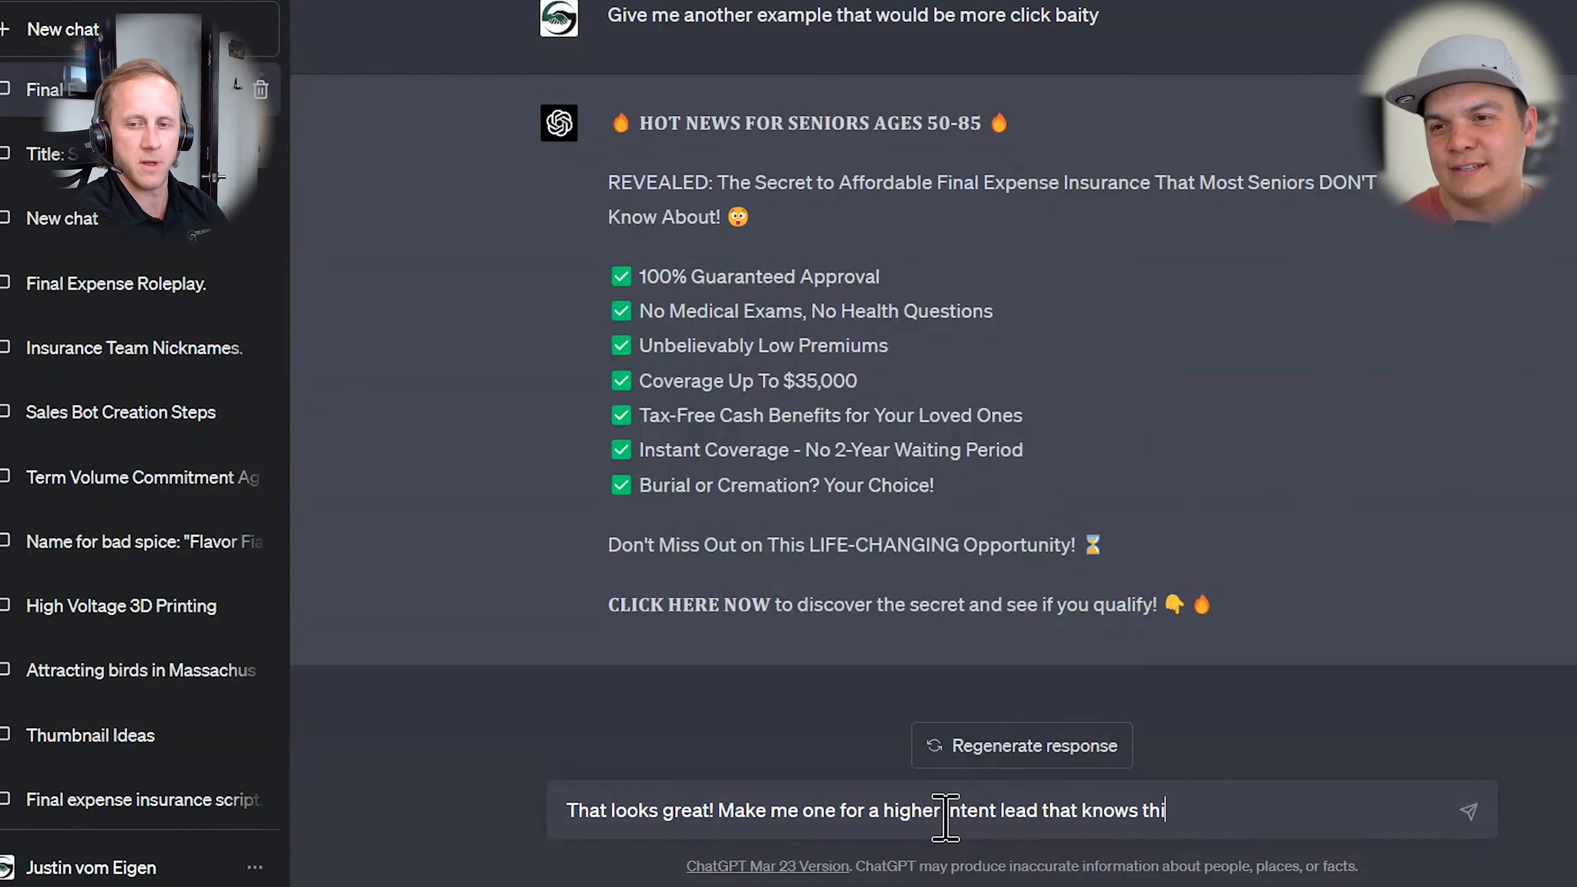
pyautogui.write('knows this program would cost money.')
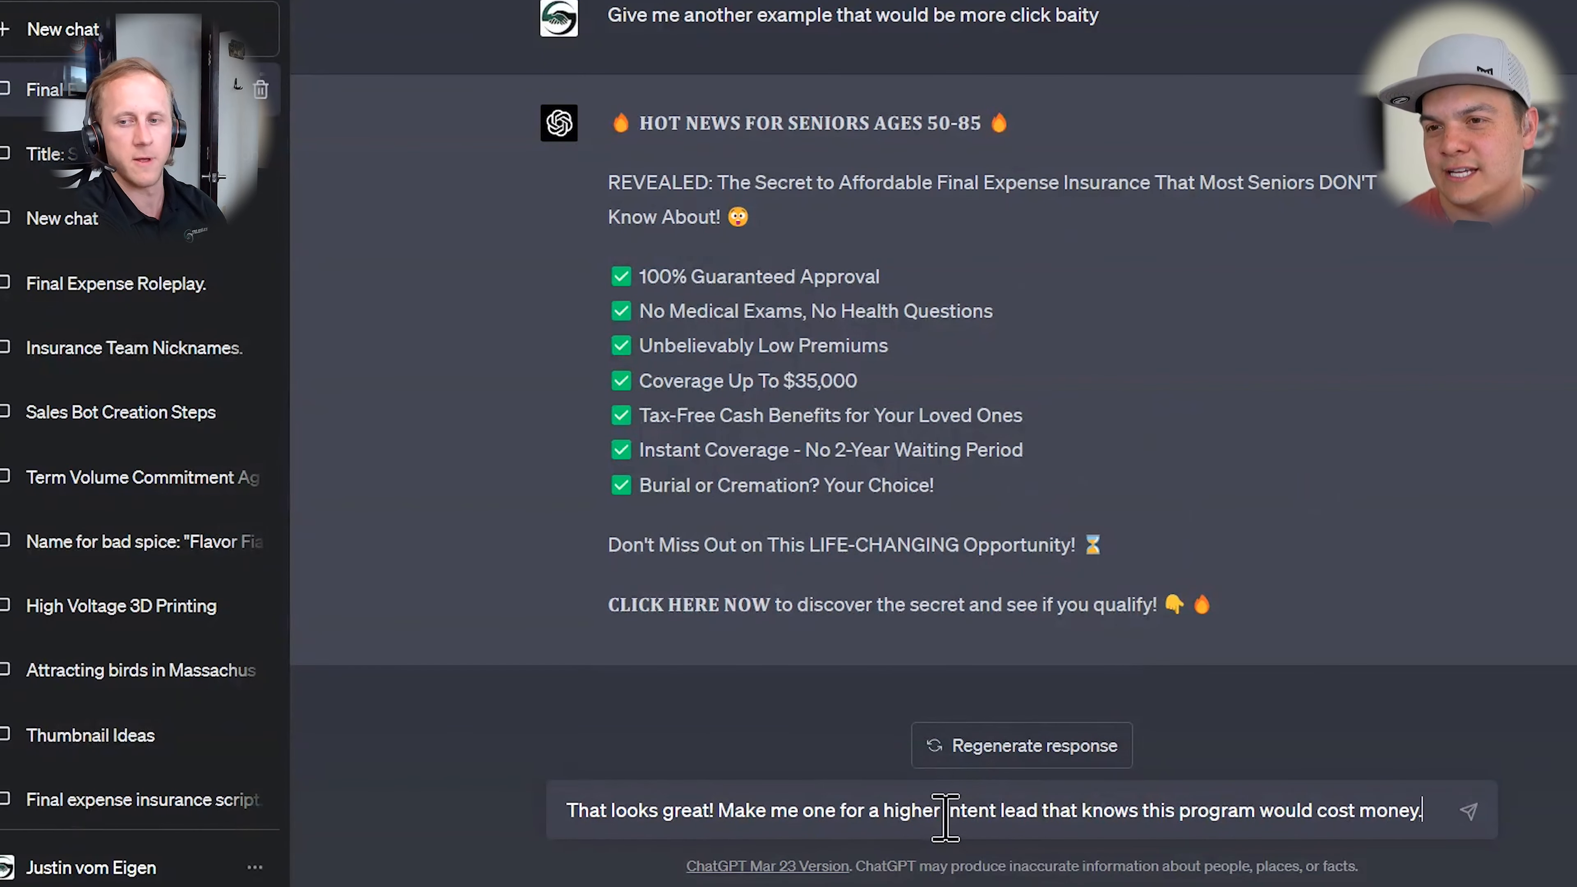
pyautogui.press('Return')
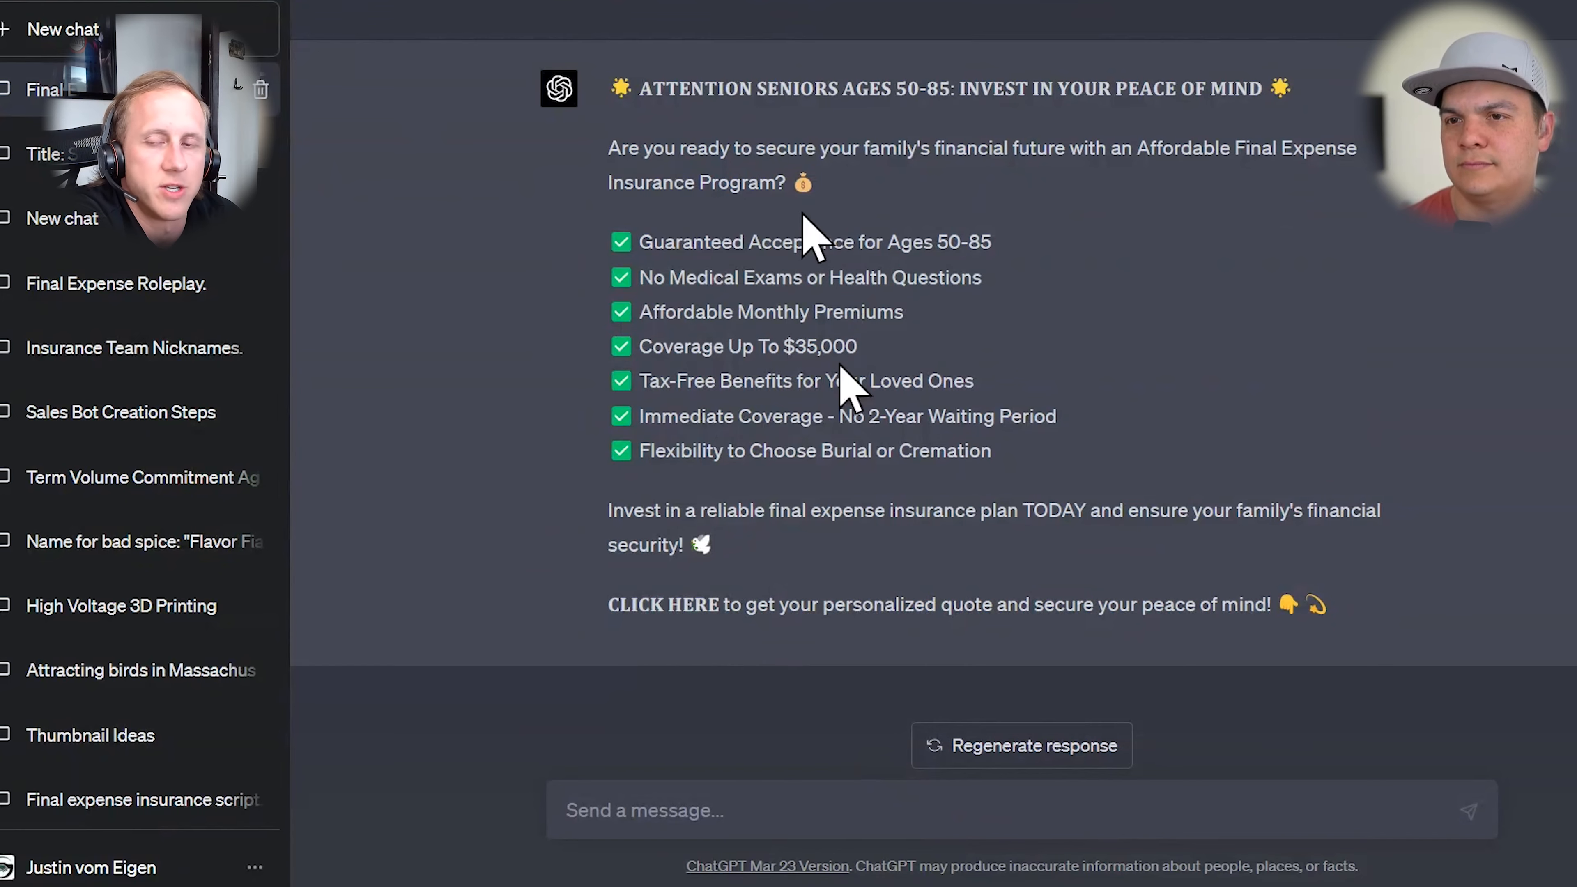
# Look back over the earlier prompts and ads in the conversation, and return to the burial program results in the Meta Ad Library
pyautogui.scroll(15, 858, 366)
pyautogui.scroll(10, 856, 367)
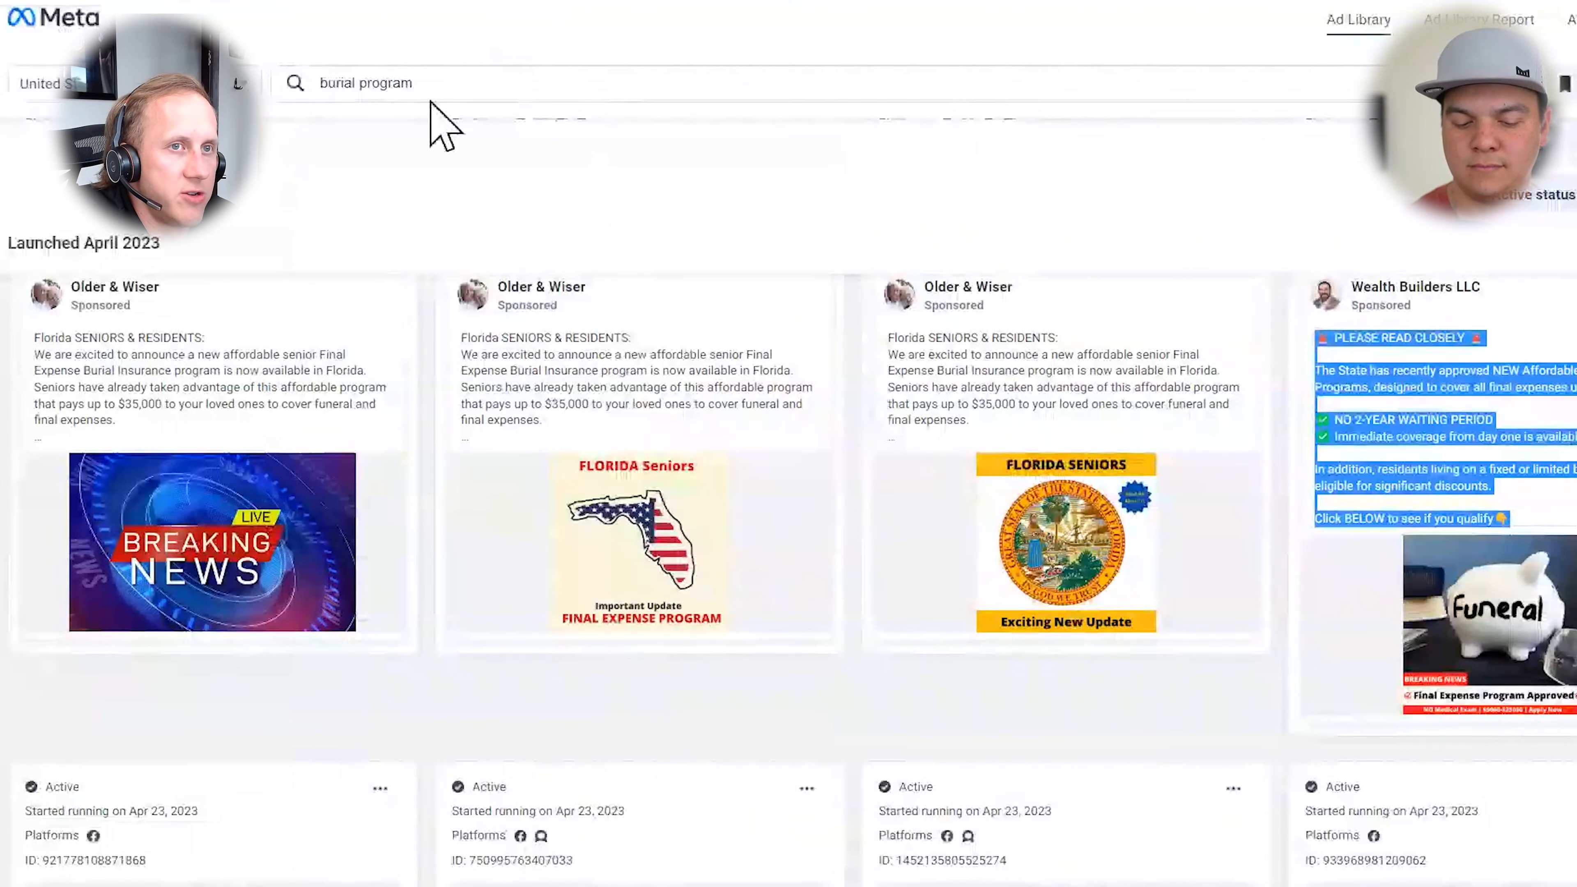
# Search the Meta Ad Library for "new dental patient" and look through the dental ads launched in April and March 2023
pyautogui.moveTo(447, 83); pyautogui.dragTo(322, 84)
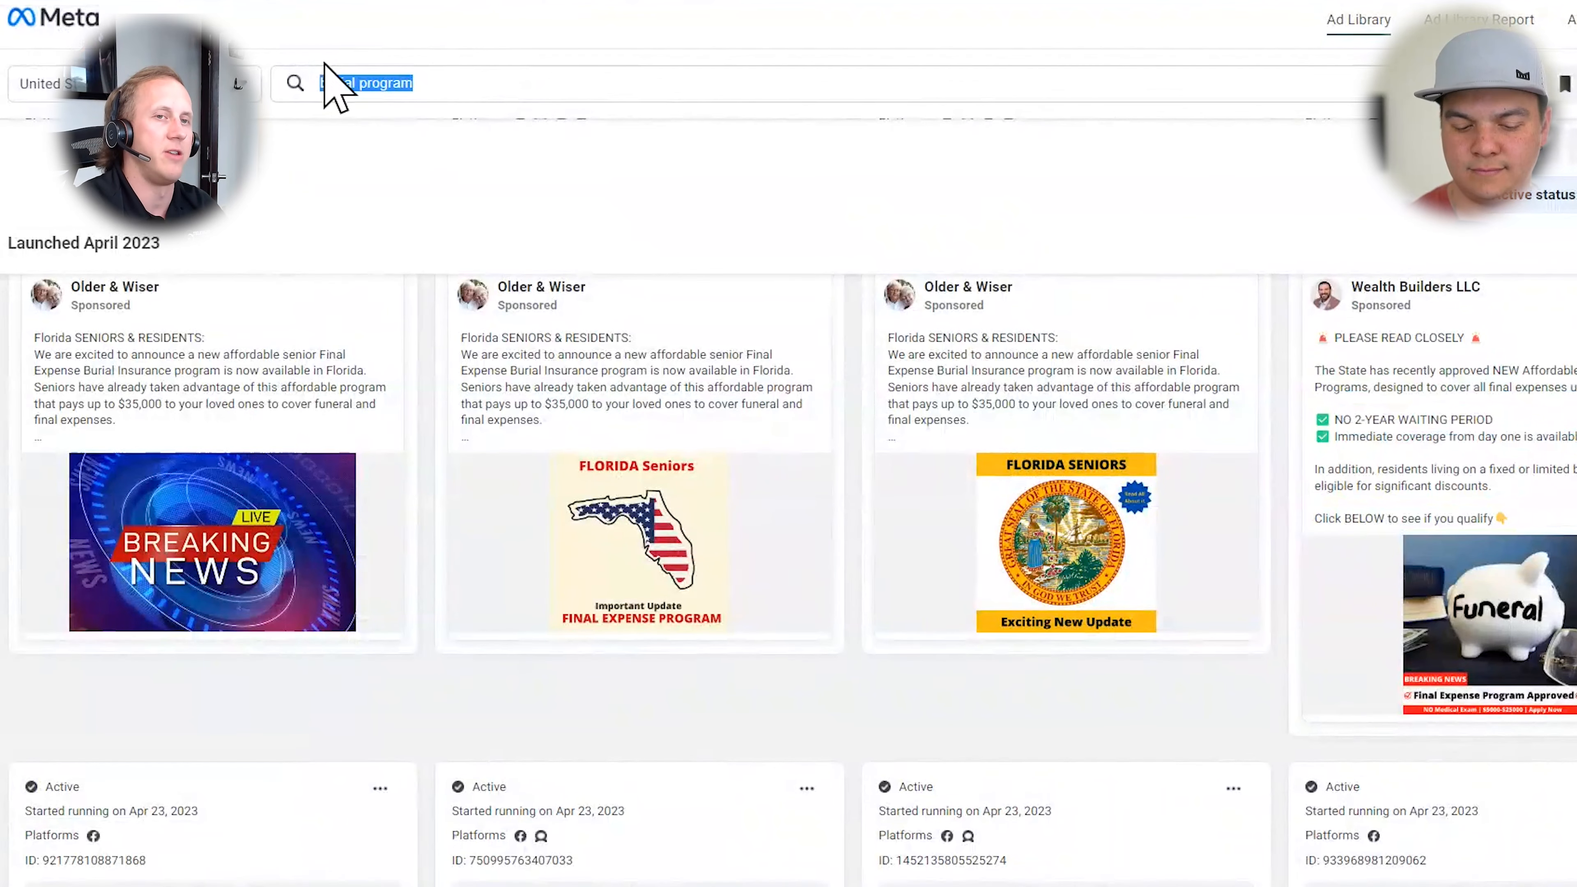
pyautogui.write('new dental ')
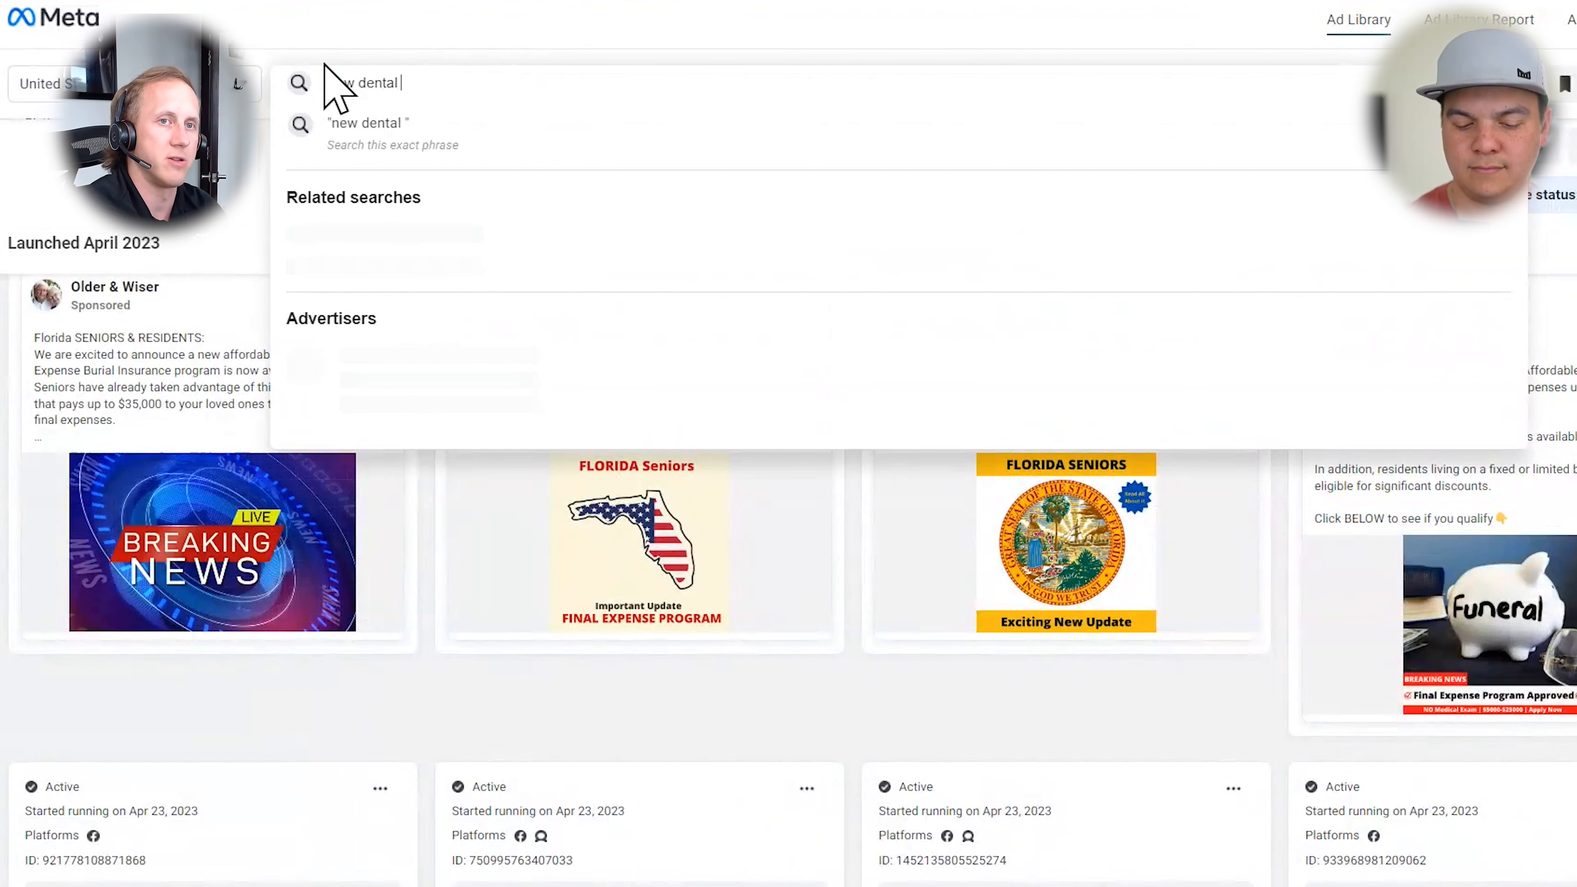
pyautogui.write('pr')
pyautogui.press('BackSpace')
pyautogui.press('BackSpace')
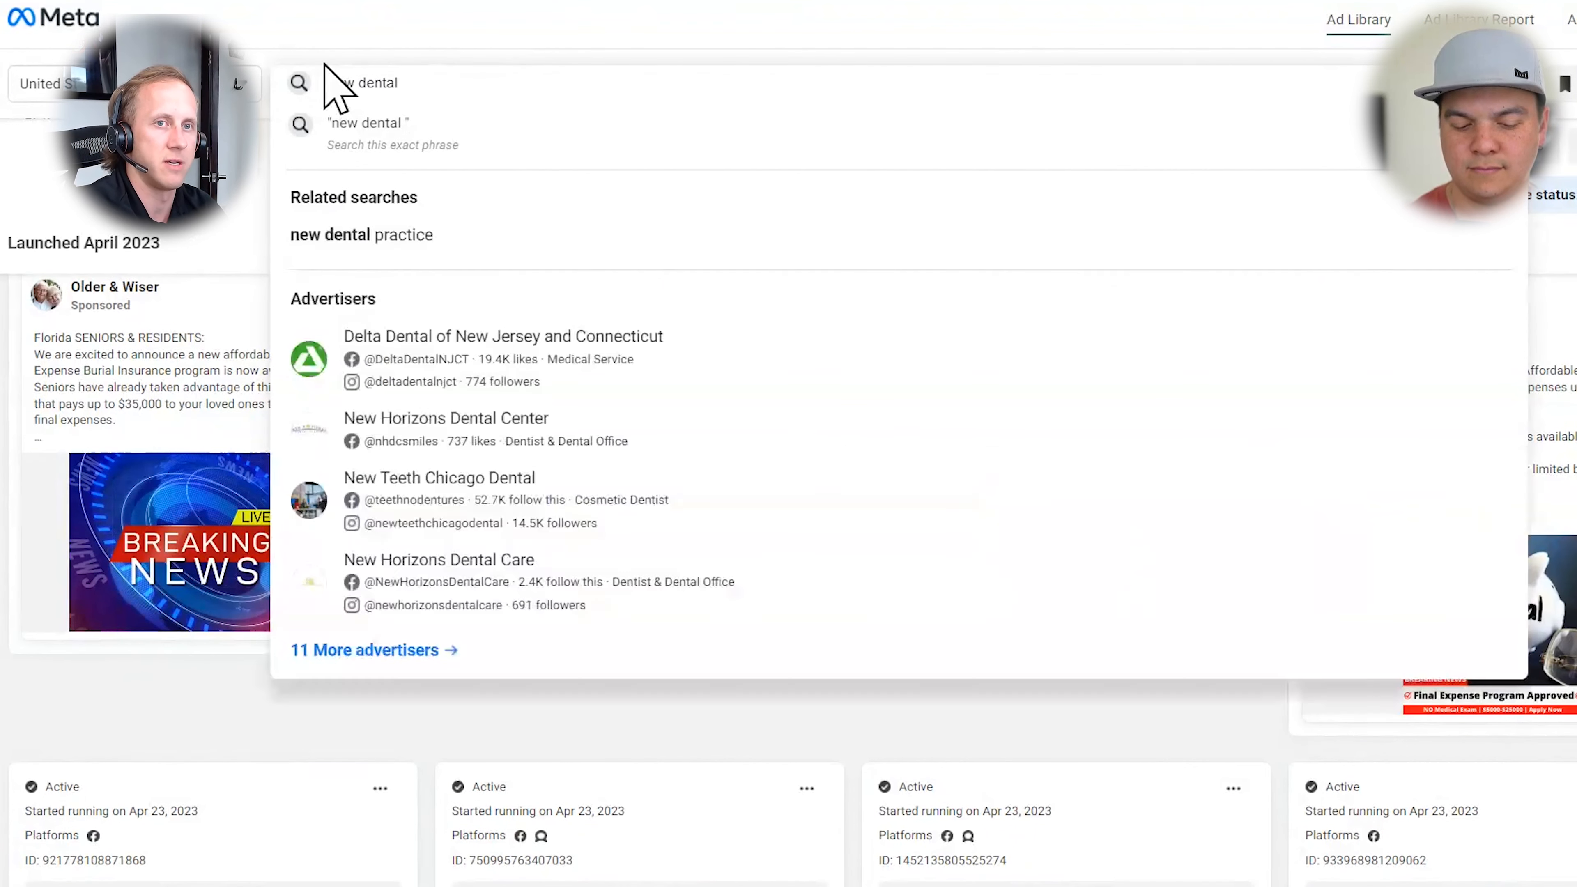
pyautogui.write('patient')
pyautogui.press('Return')
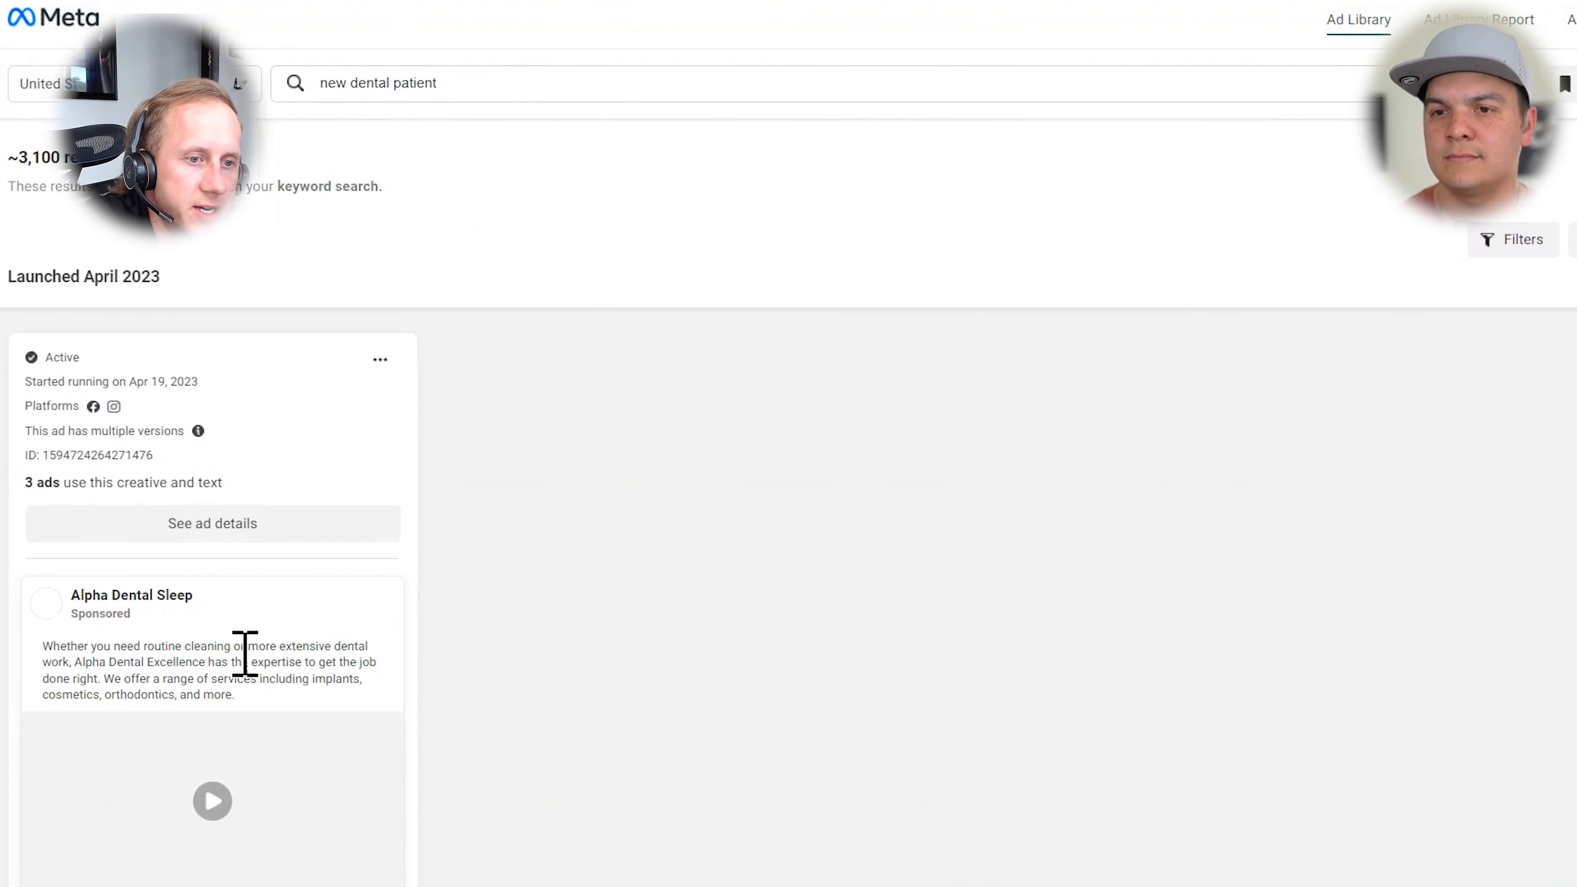
pyautogui.scroll(-3, 173, 540)
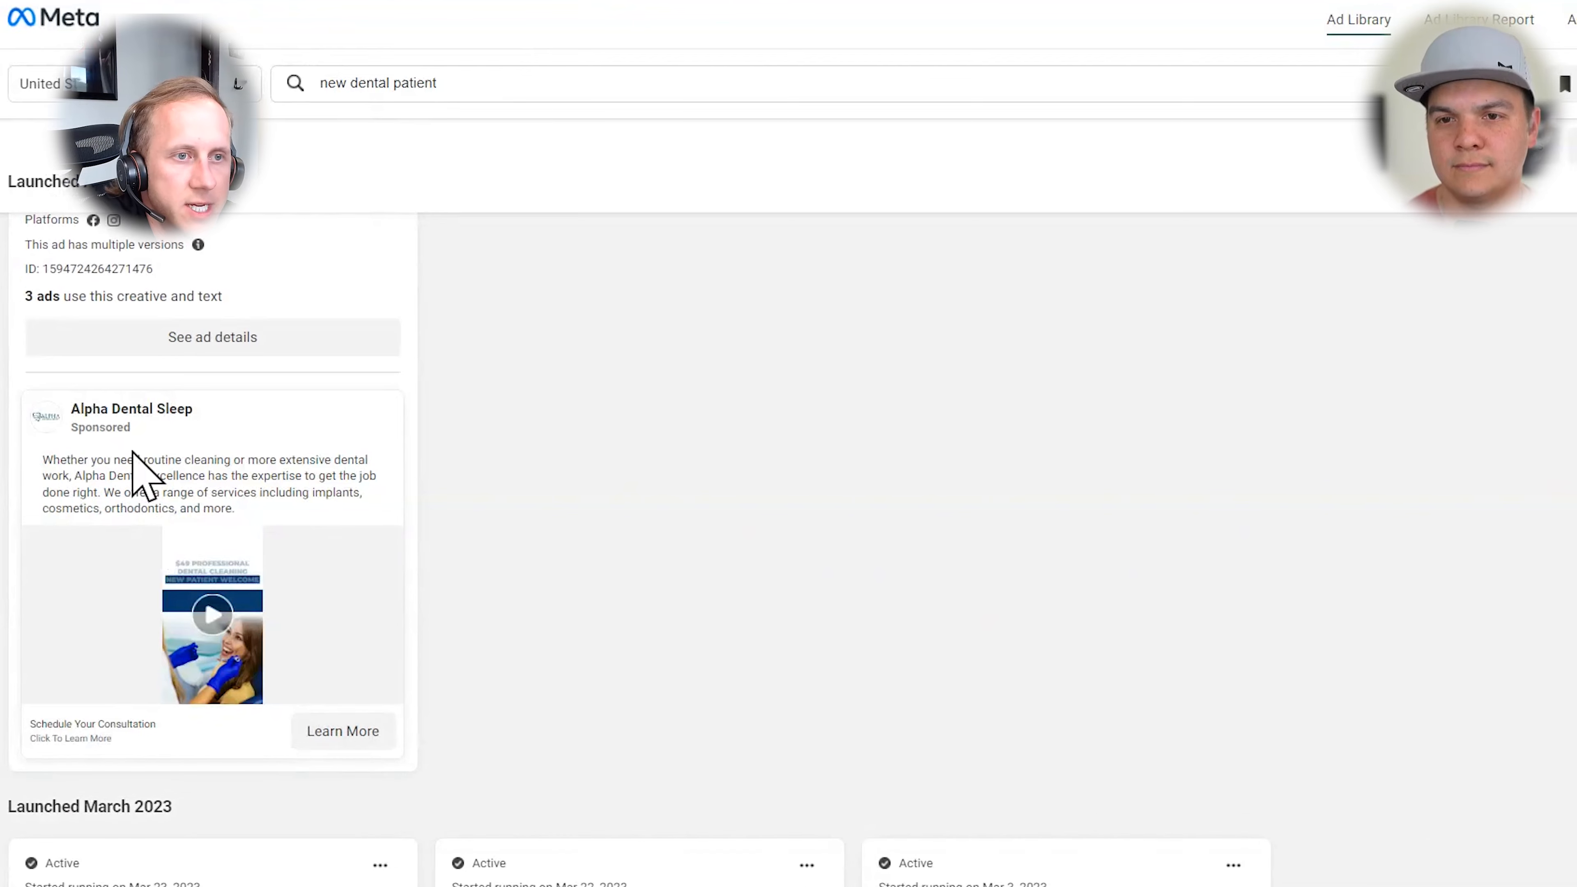
pyautogui.scroll(3, 142, 485)
pyautogui.scroll(-5, 127, 496)
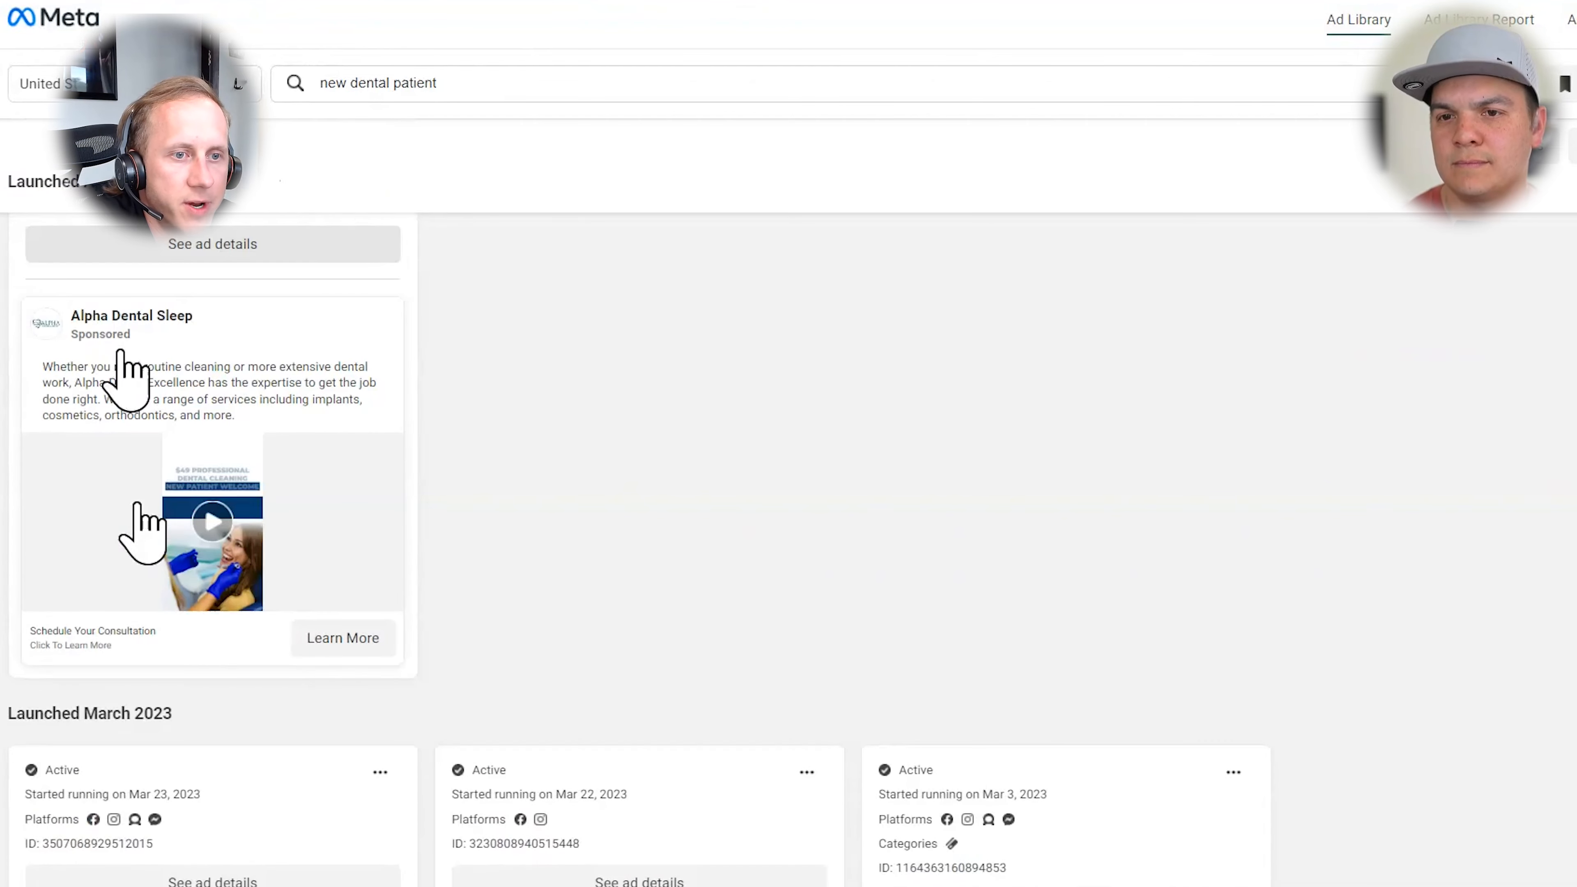
pyautogui.scroll(-8, 397, 462)
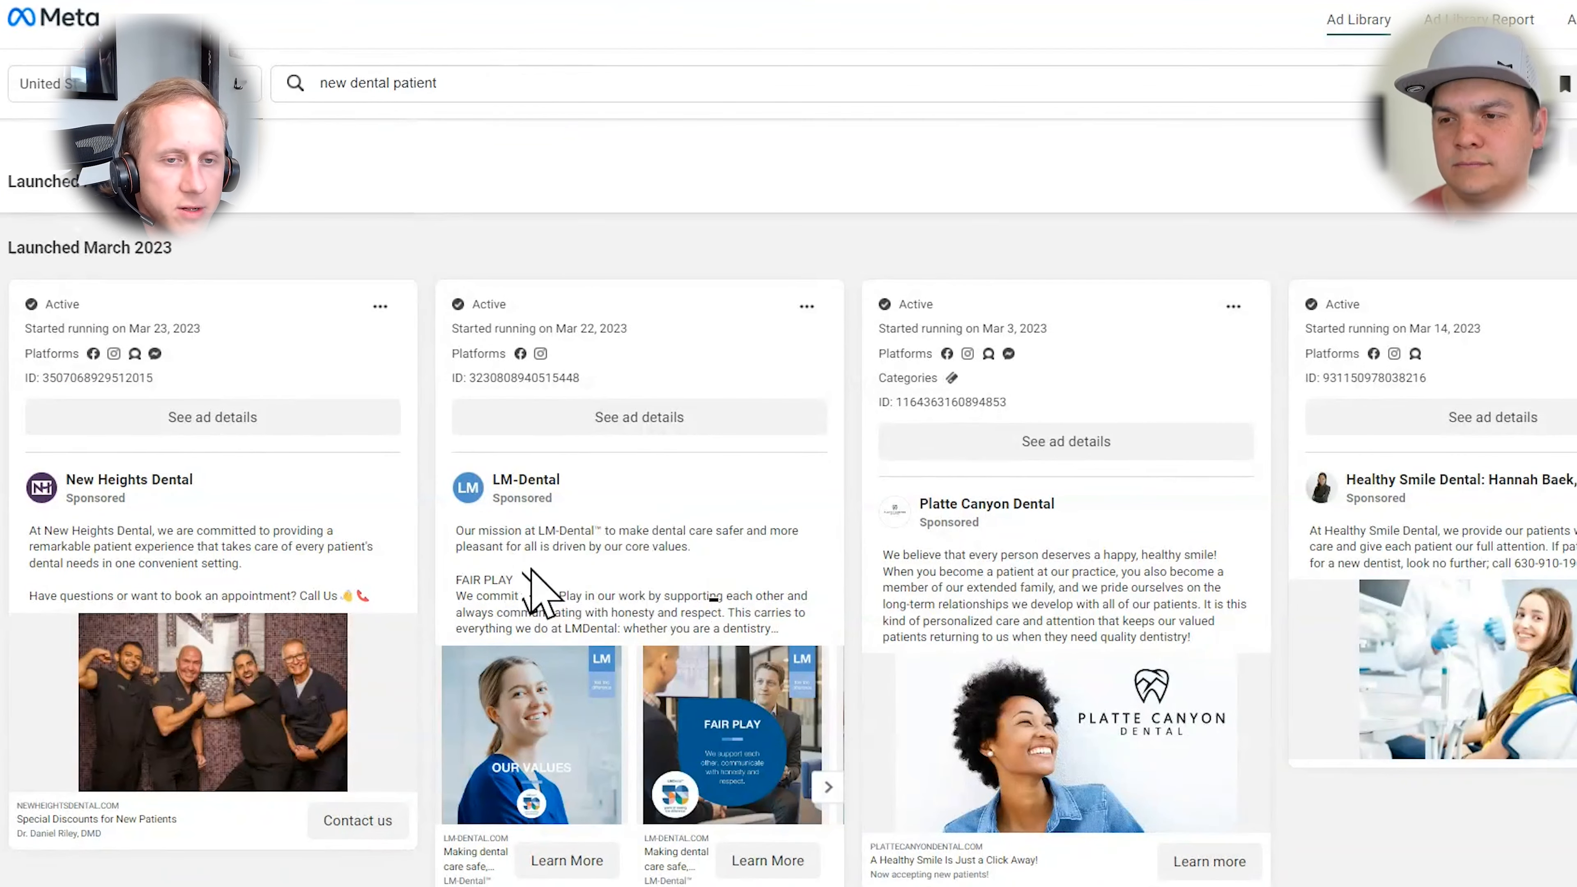
pyautogui.scroll(-3, 534, 565)
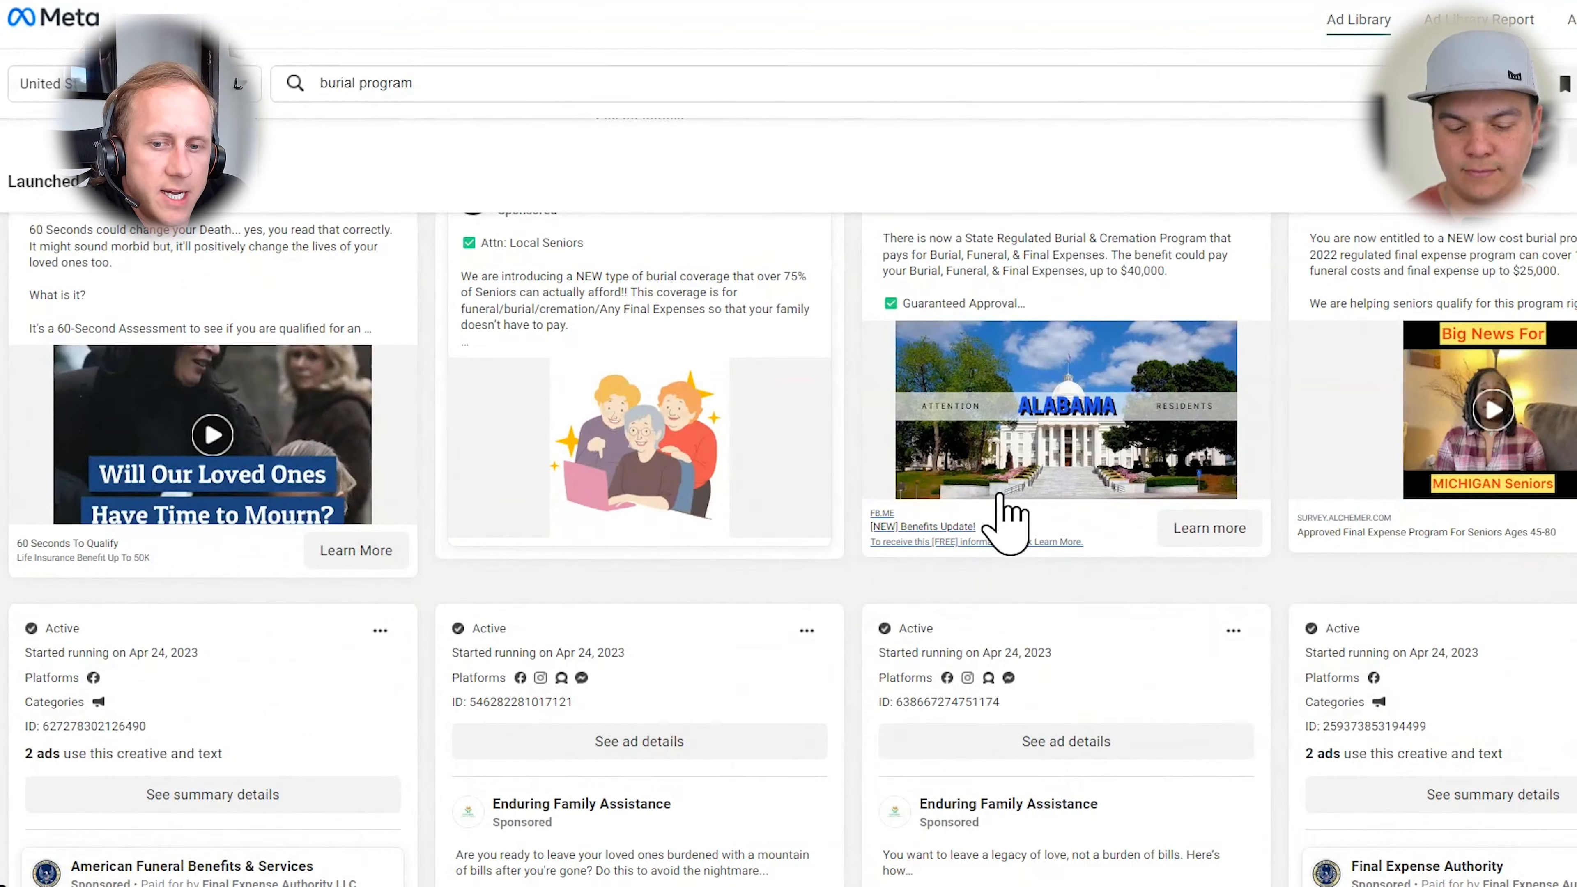
# Examine the text, headline and button parts of the burial program ads, and return to the latest generated ad in ChatGPT
pyautogui.scroll(-5, 1007, 521)
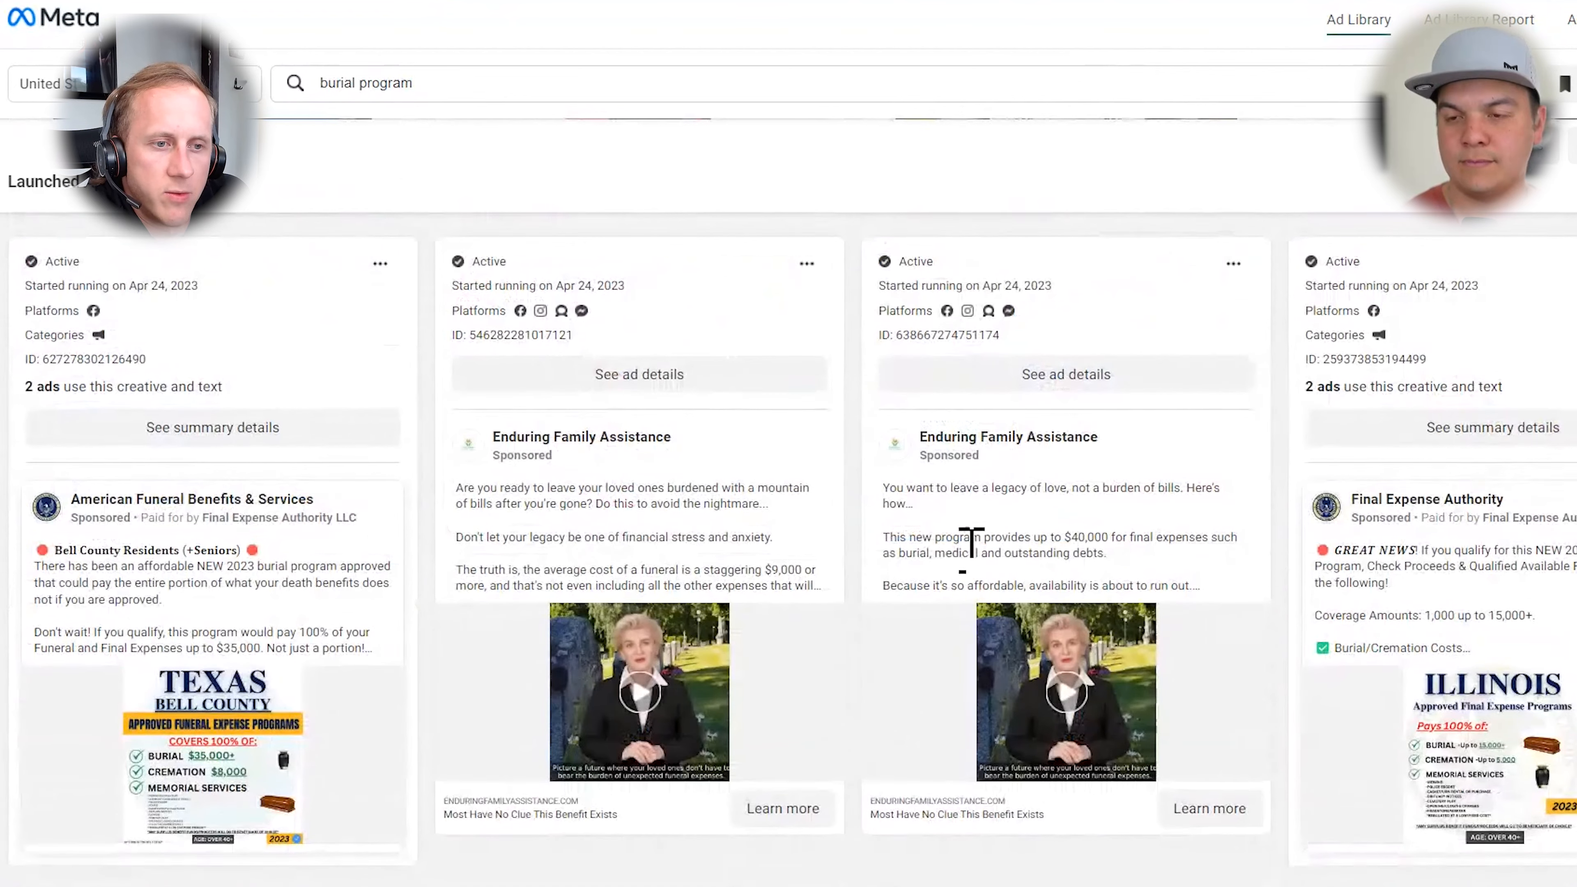
pyautogui.moveTo(956, 437)
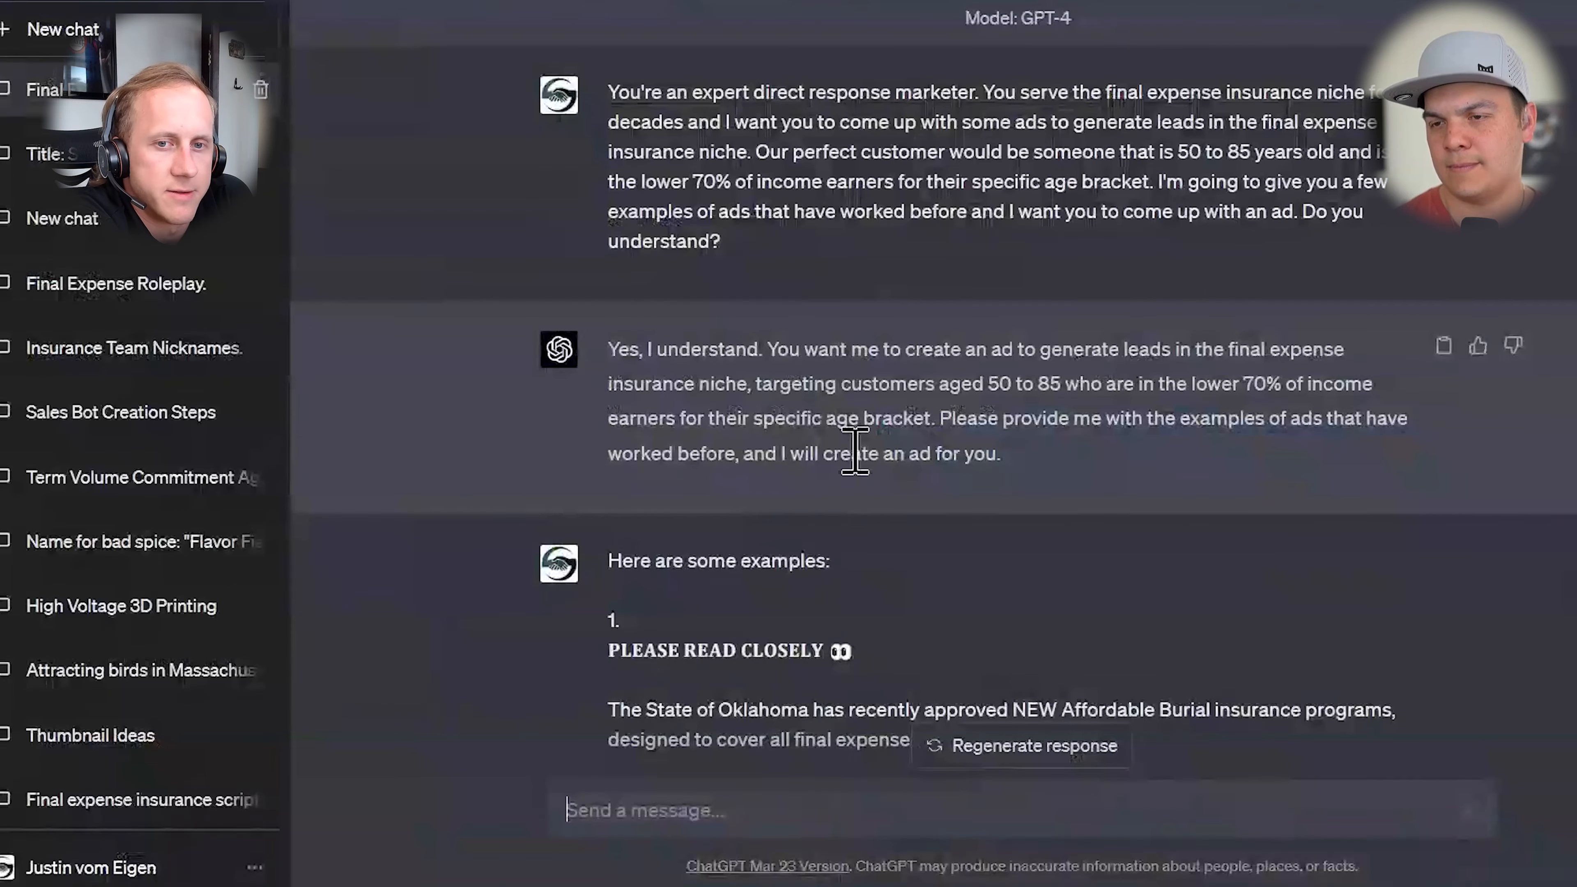
pyautogui.scroll(-20, 659, 631)
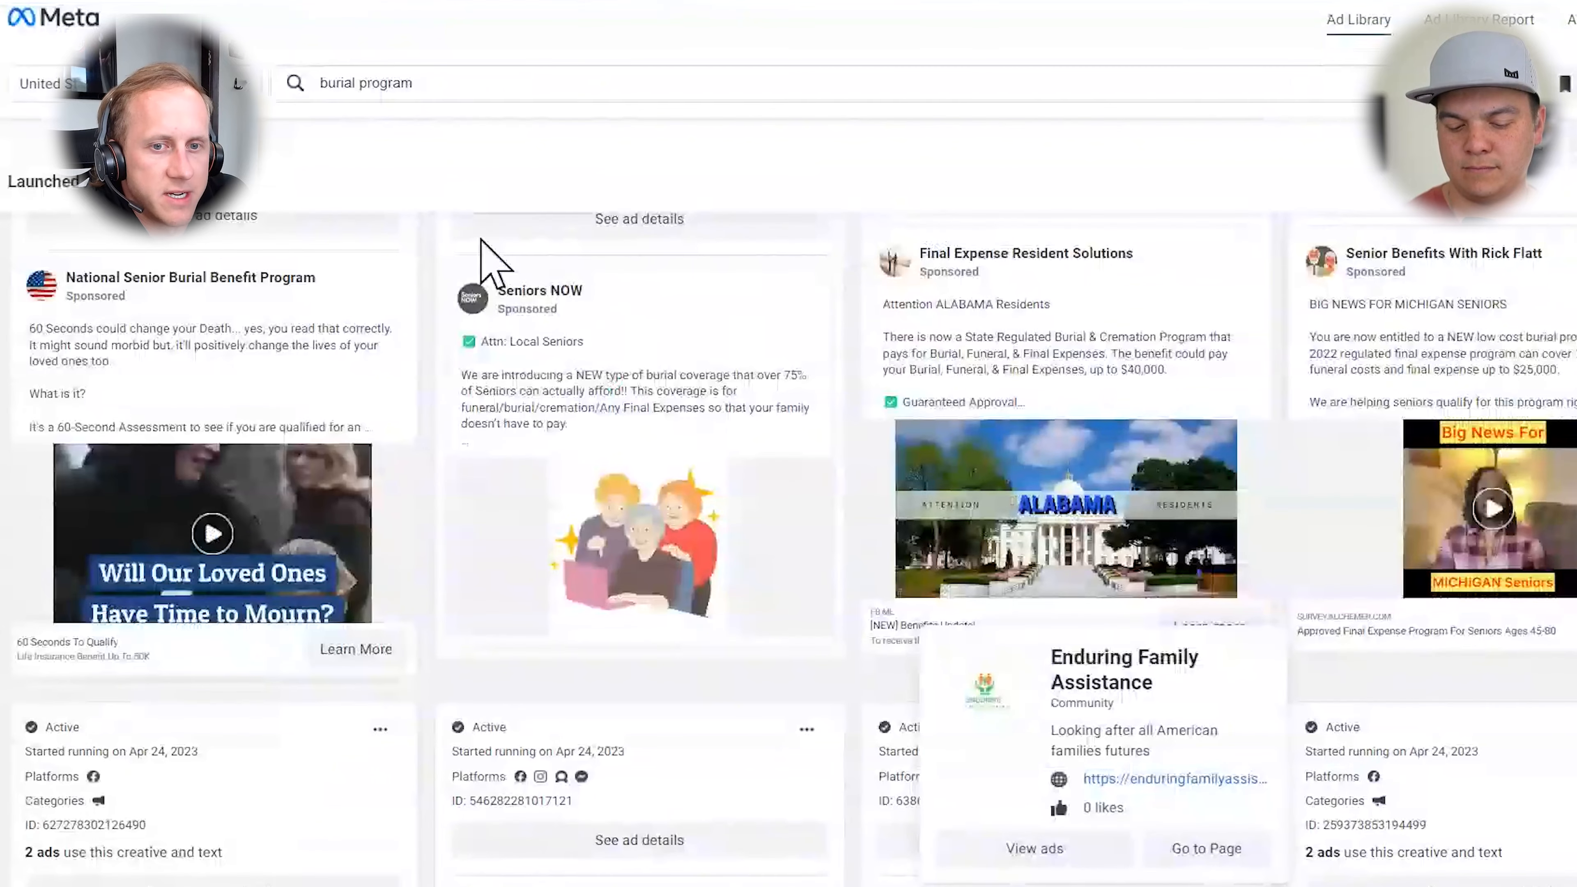
pyautogui.scroll(-5, 669, 556)
pyautogui.scroll(-10, 660, 647)
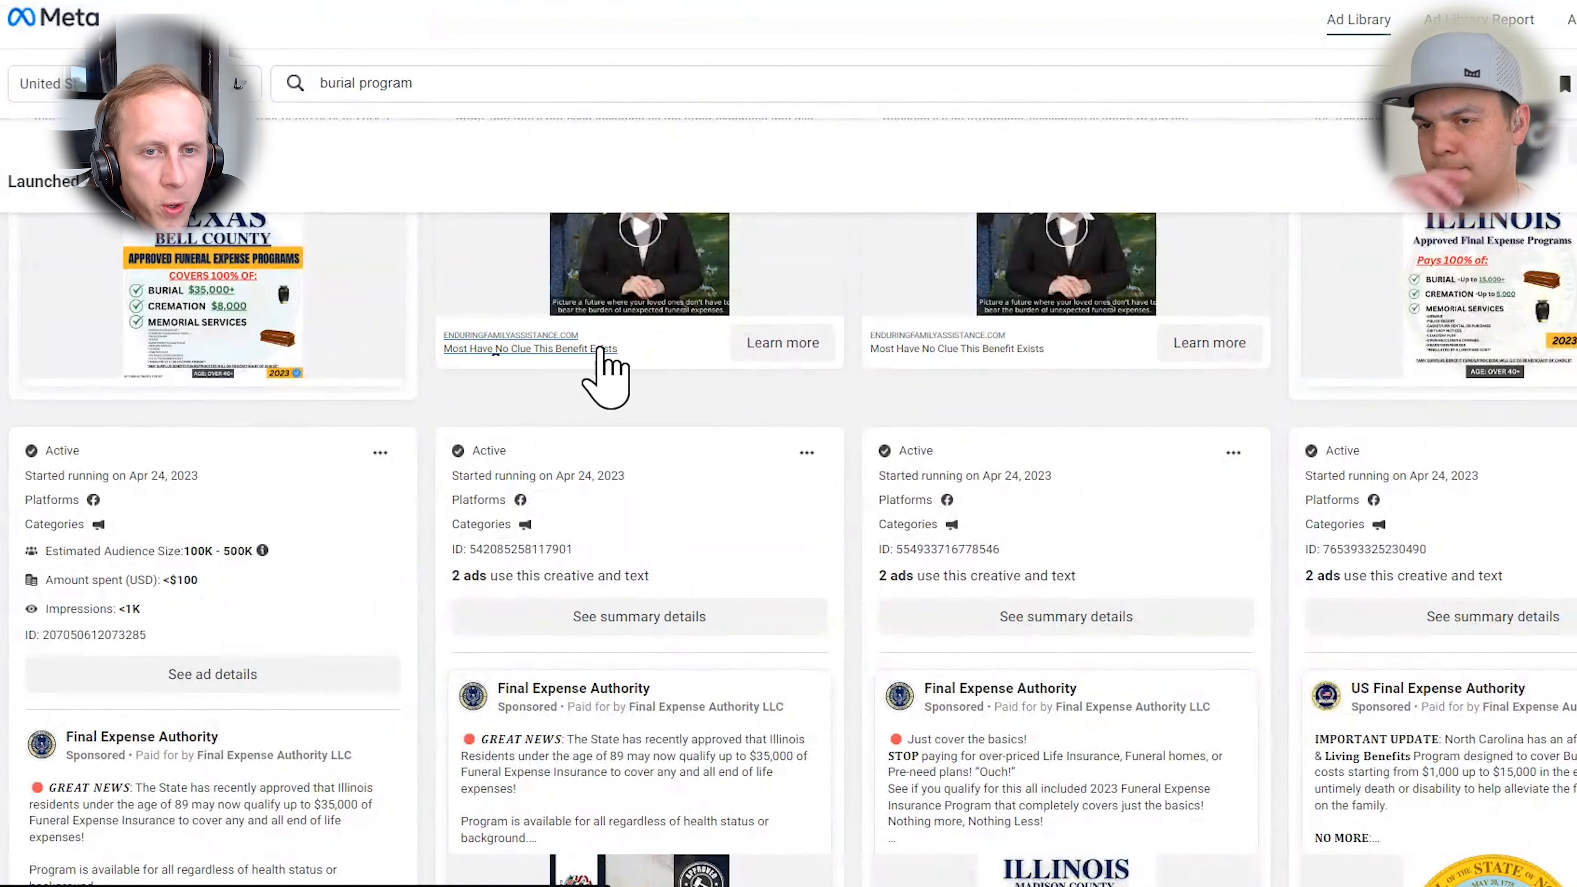
pyautogui.scroll(3, 1239, 458)
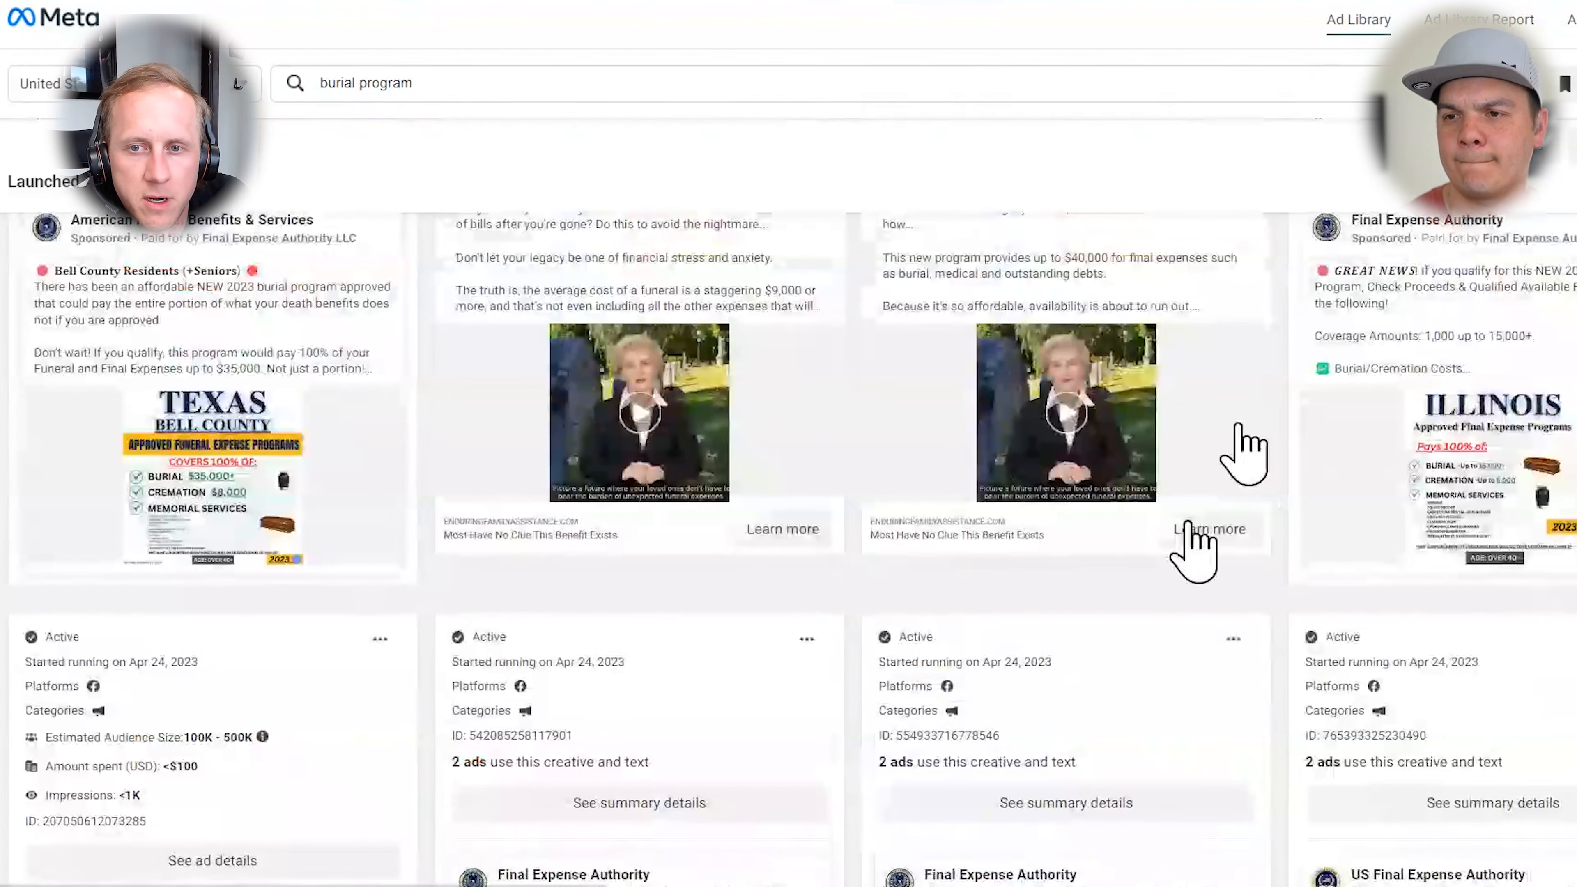
pyautogui.scroll(-6, 580, 563)
pyautogui.scroll(-9, 211, 609)
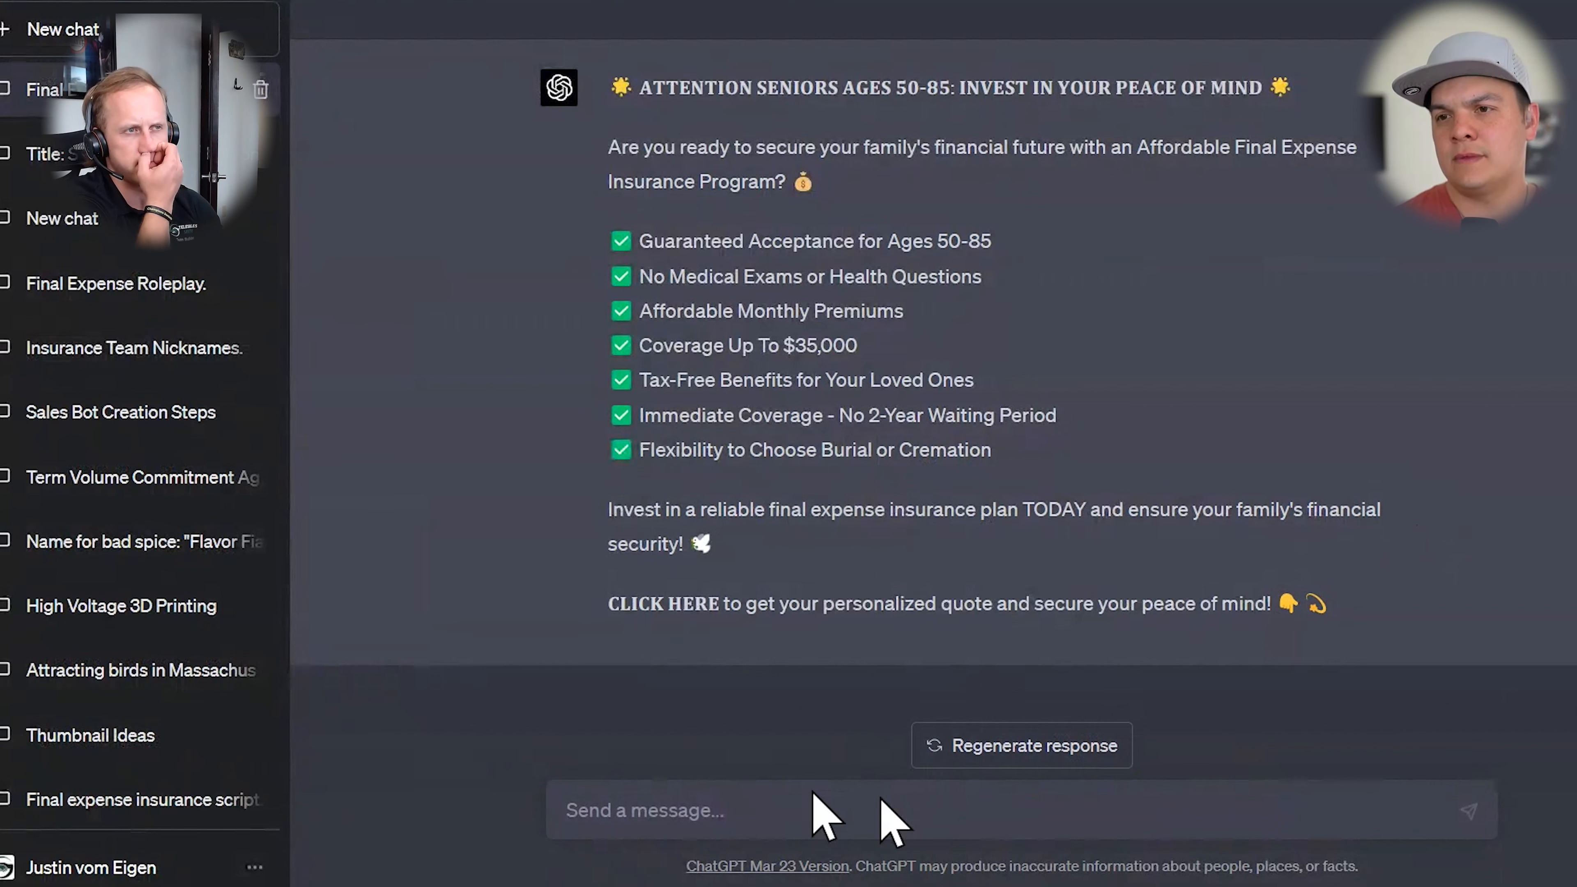
# Begin a new ChatGPT message with "A Facebook Ad consists of ad copy text, description, headline, and a button."
pyautogui.click(752, 812)
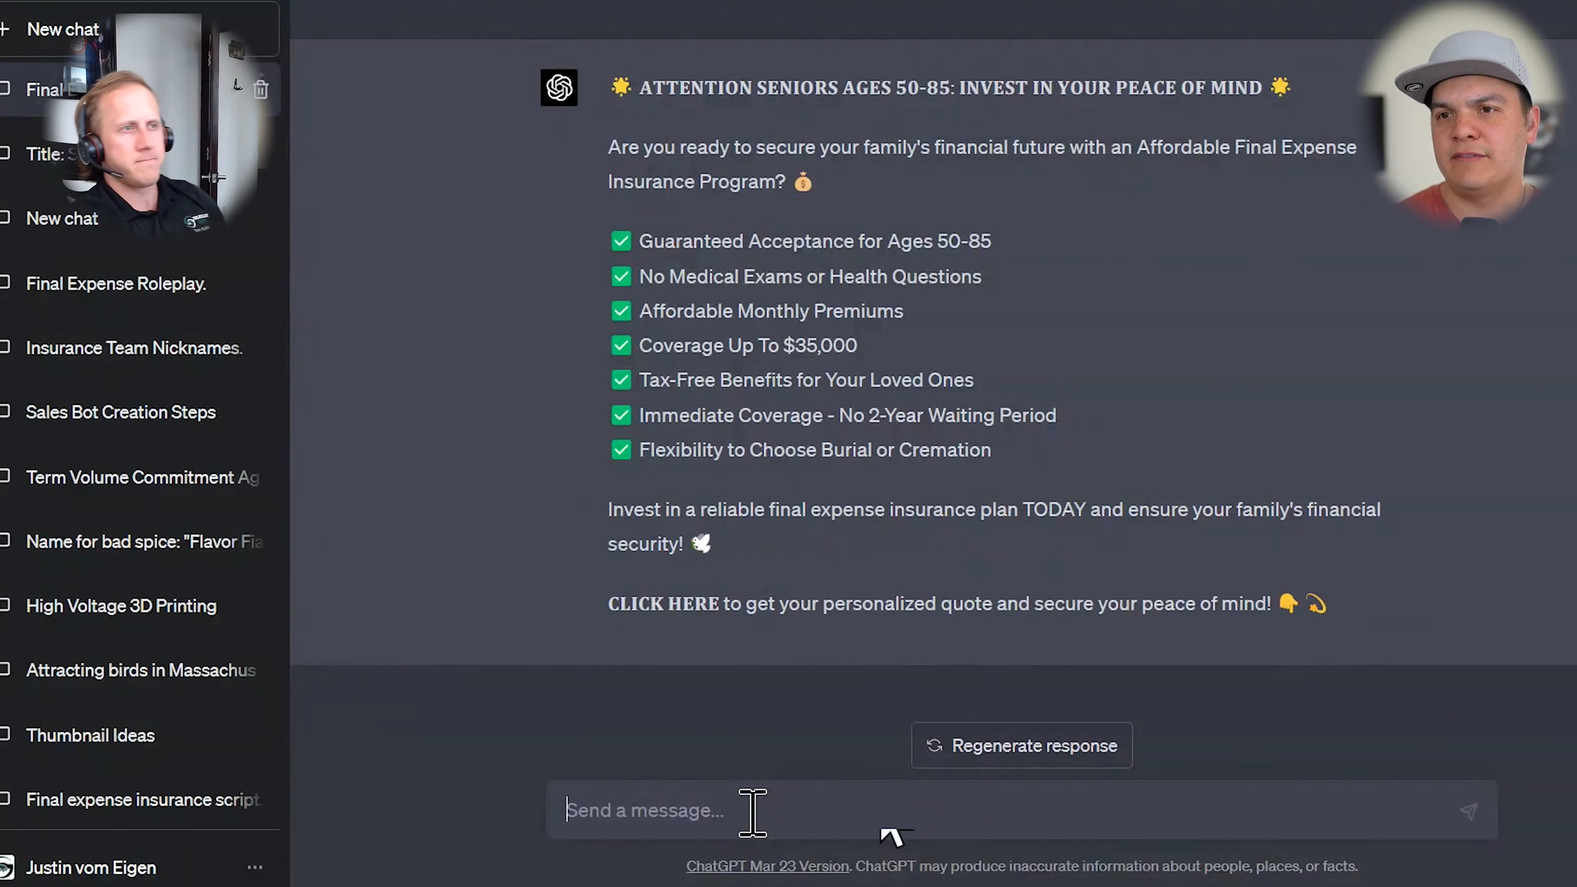
pyautogui.write('A F')
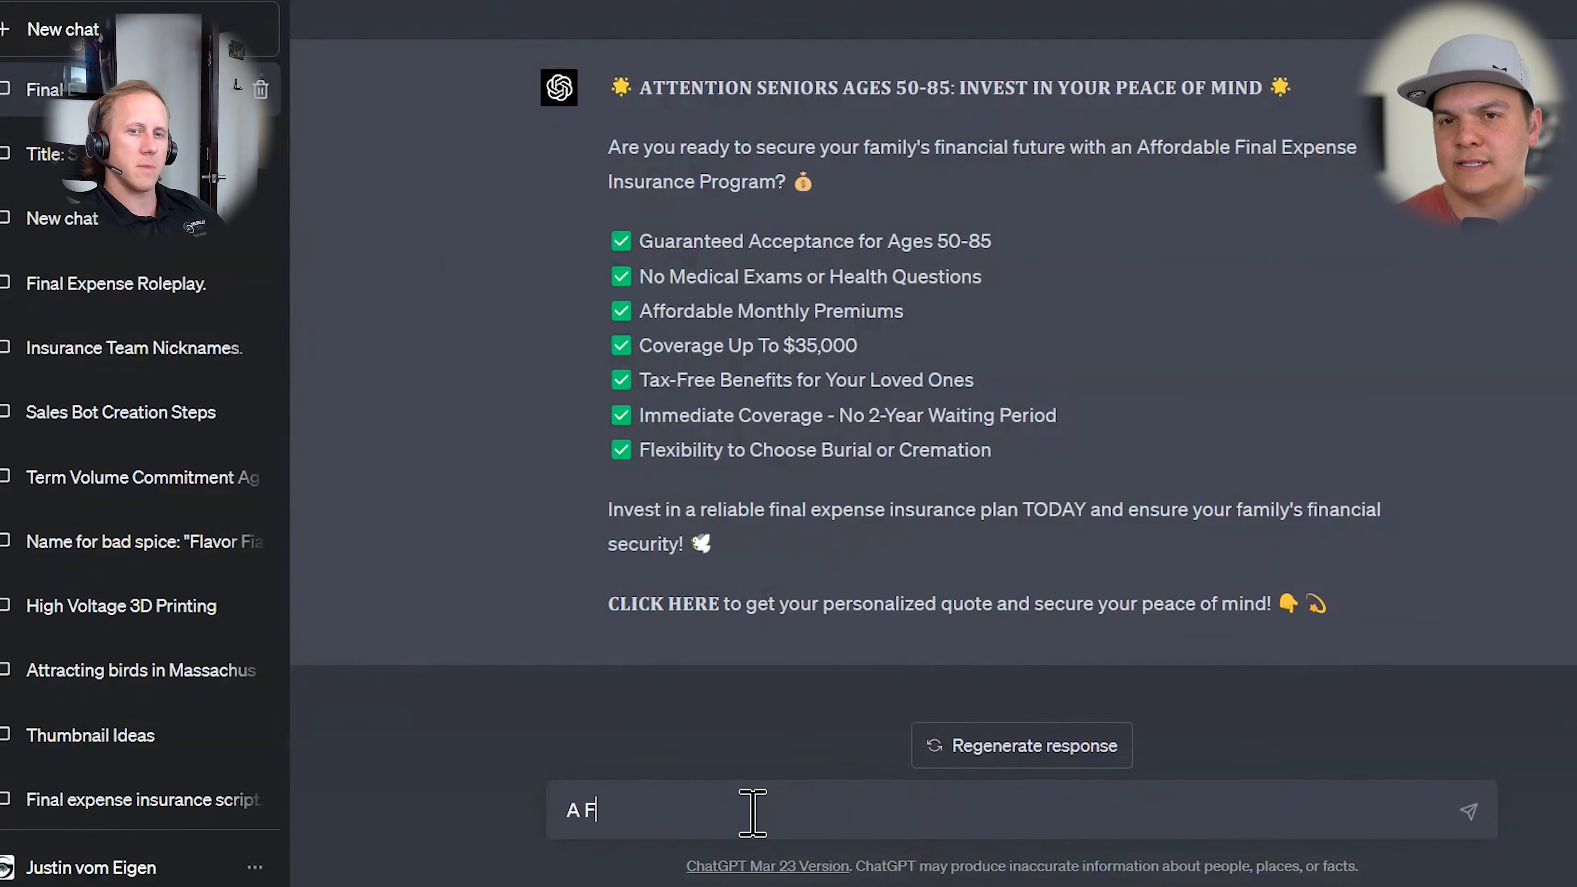
pyautogui.write('acebook Ad consis')
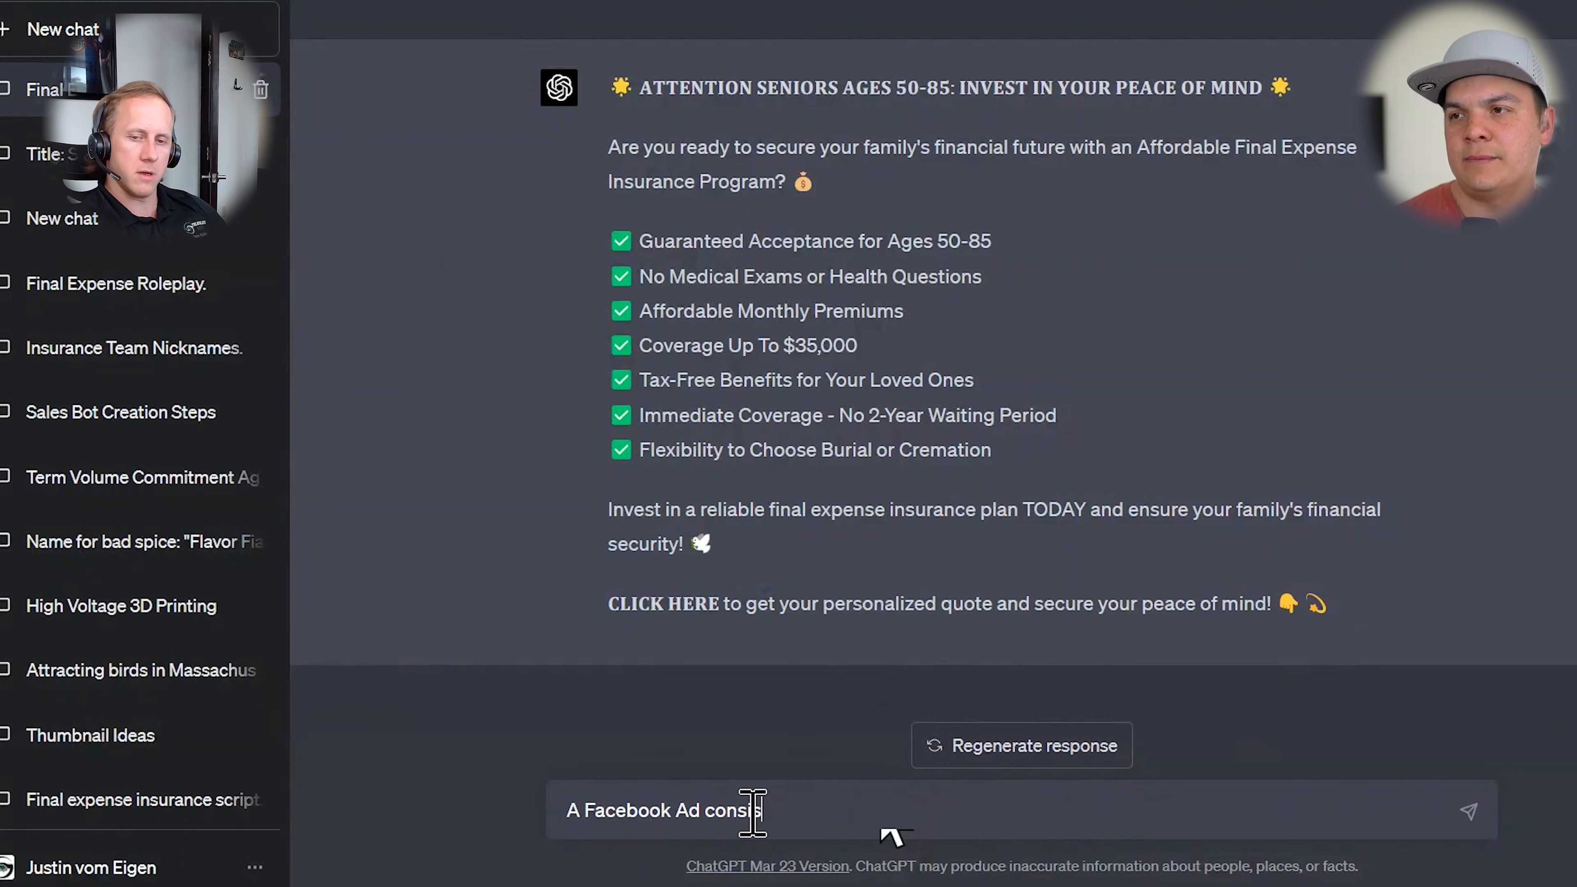
pyautogui.write('ts of ad co')
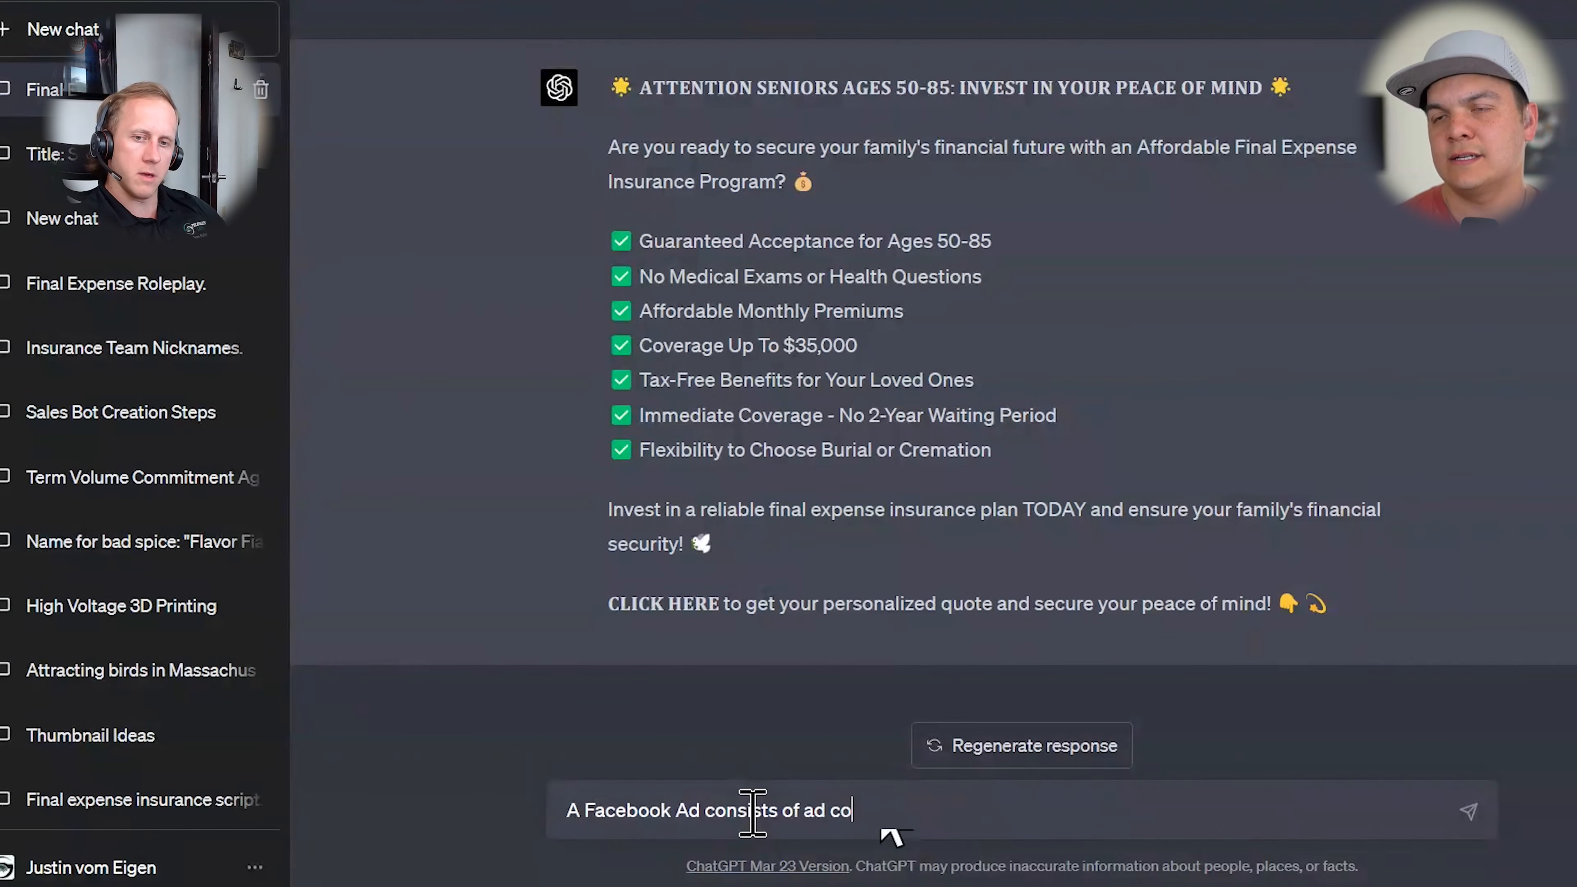
pyautogui.write('py text, descrip')
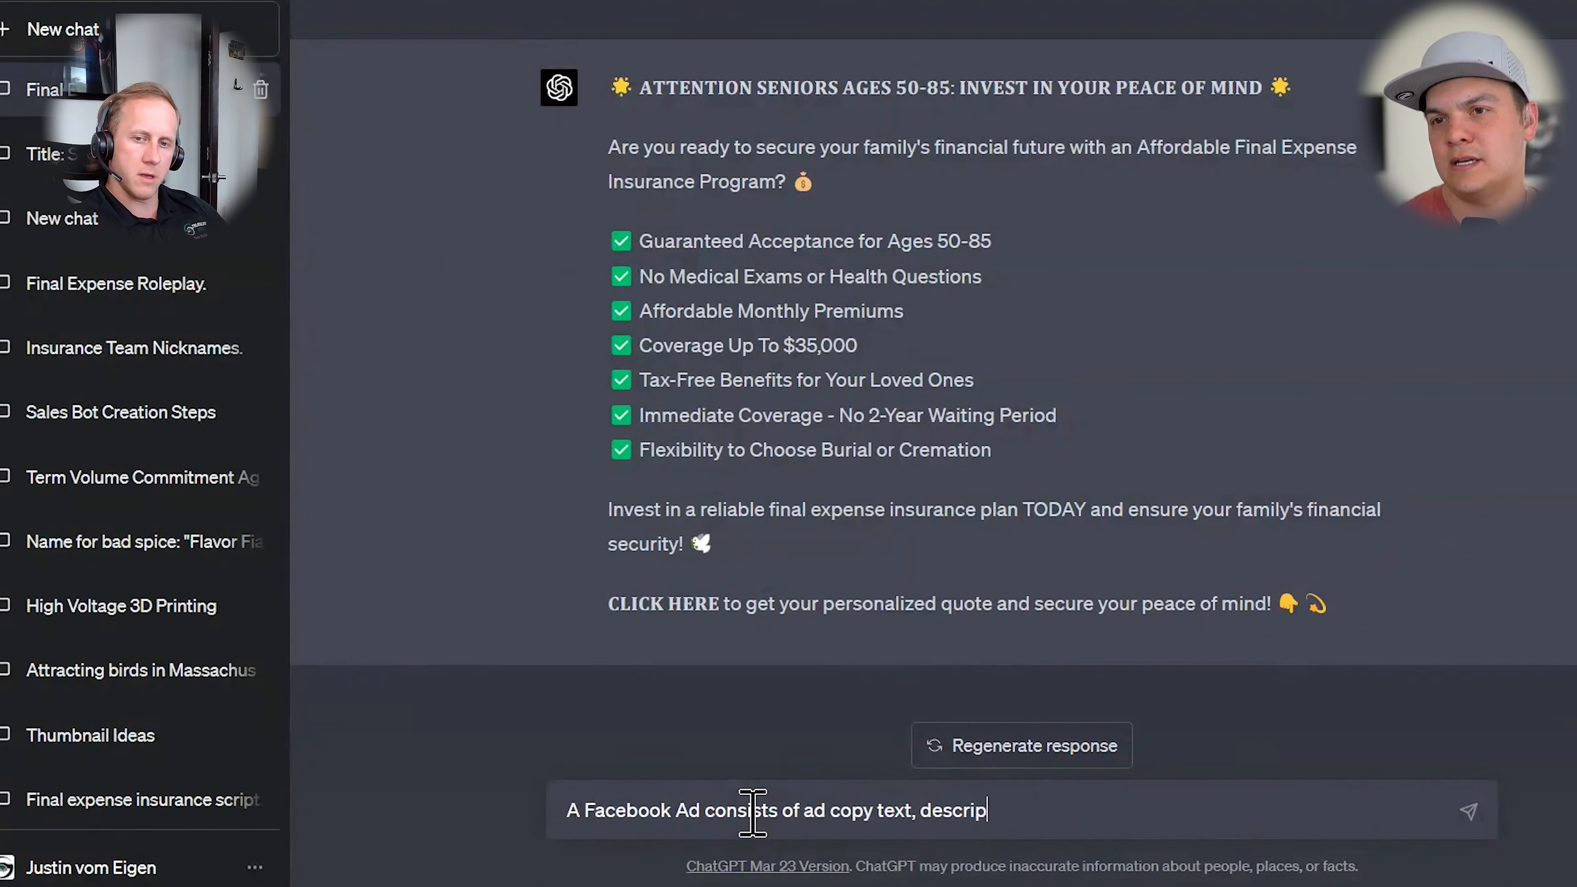
pyautogui.write('tion, headline, and ')
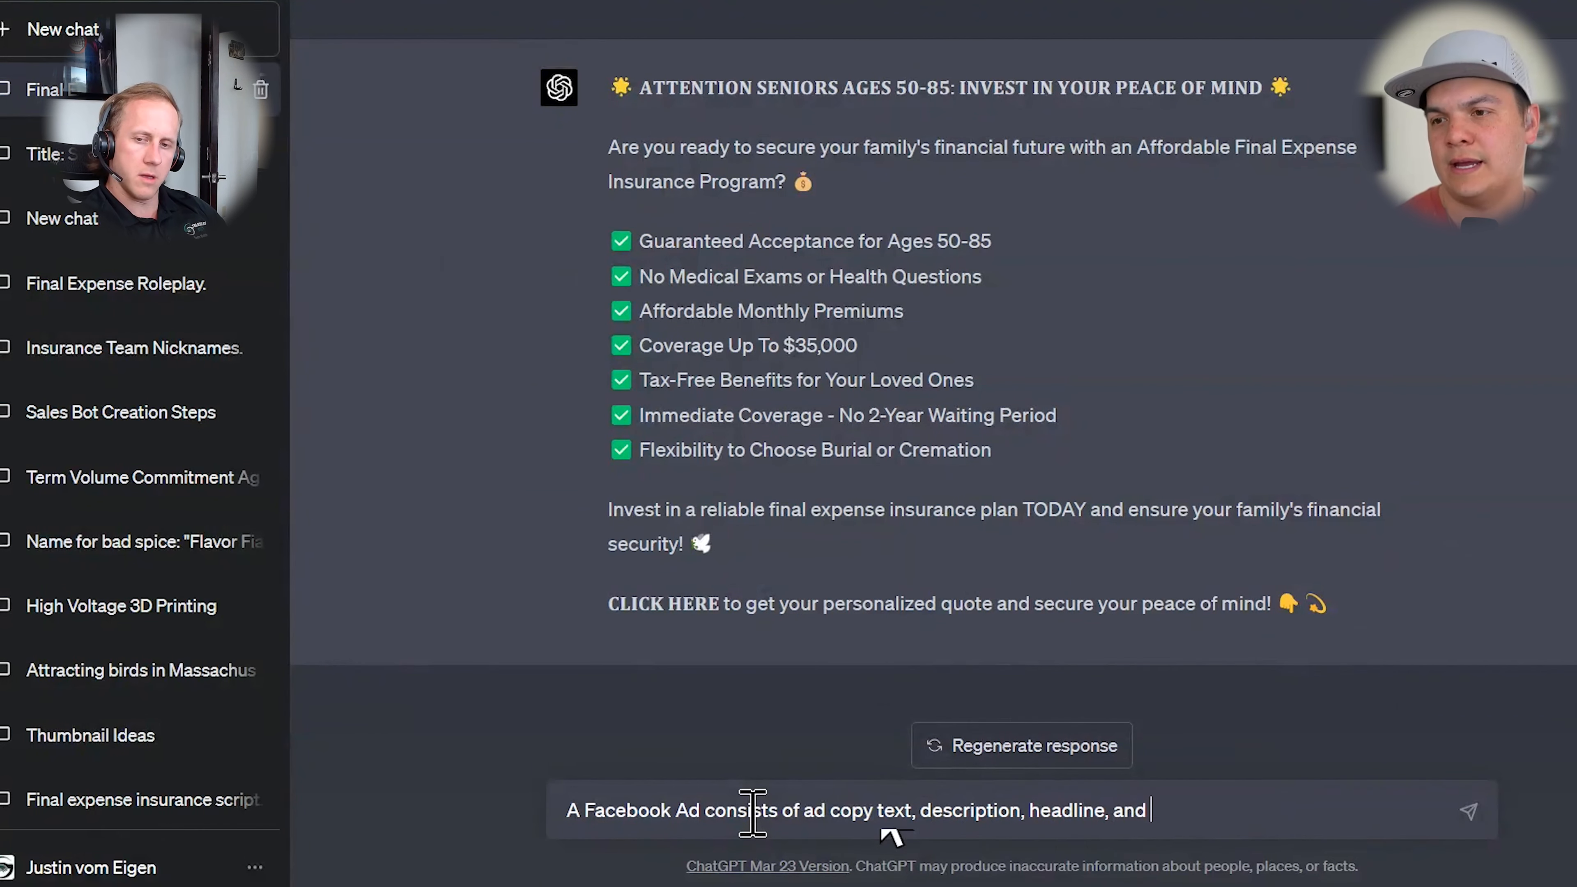
pyautogui.write('a button.')
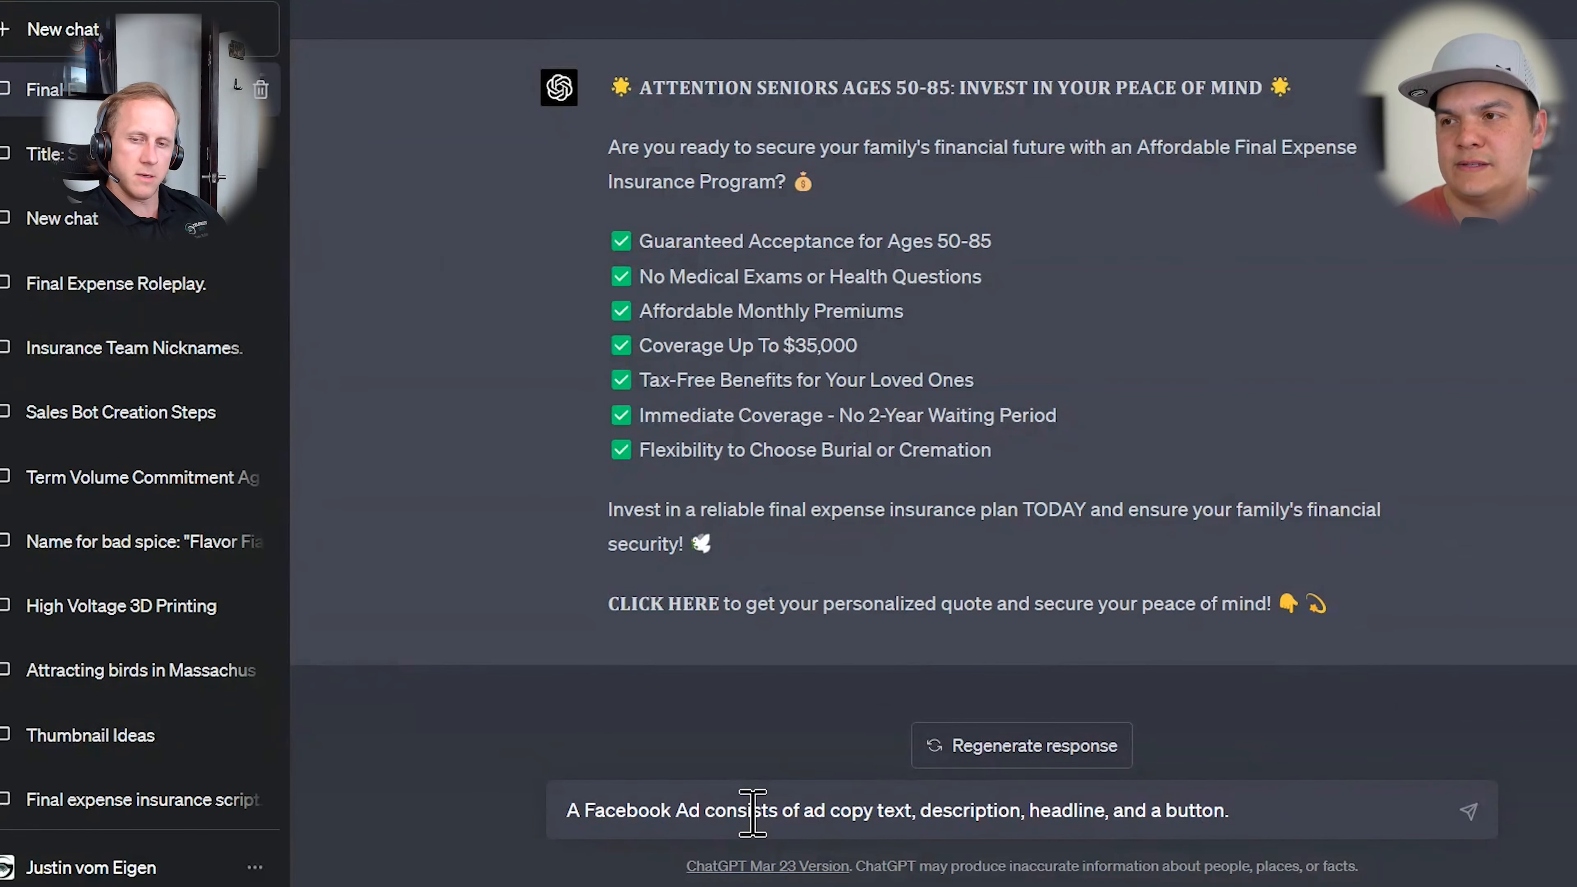
# Complete the message with "Come up with an ad copy to fulfill each of these fields." and send it
pyautogui.write(' What comb')
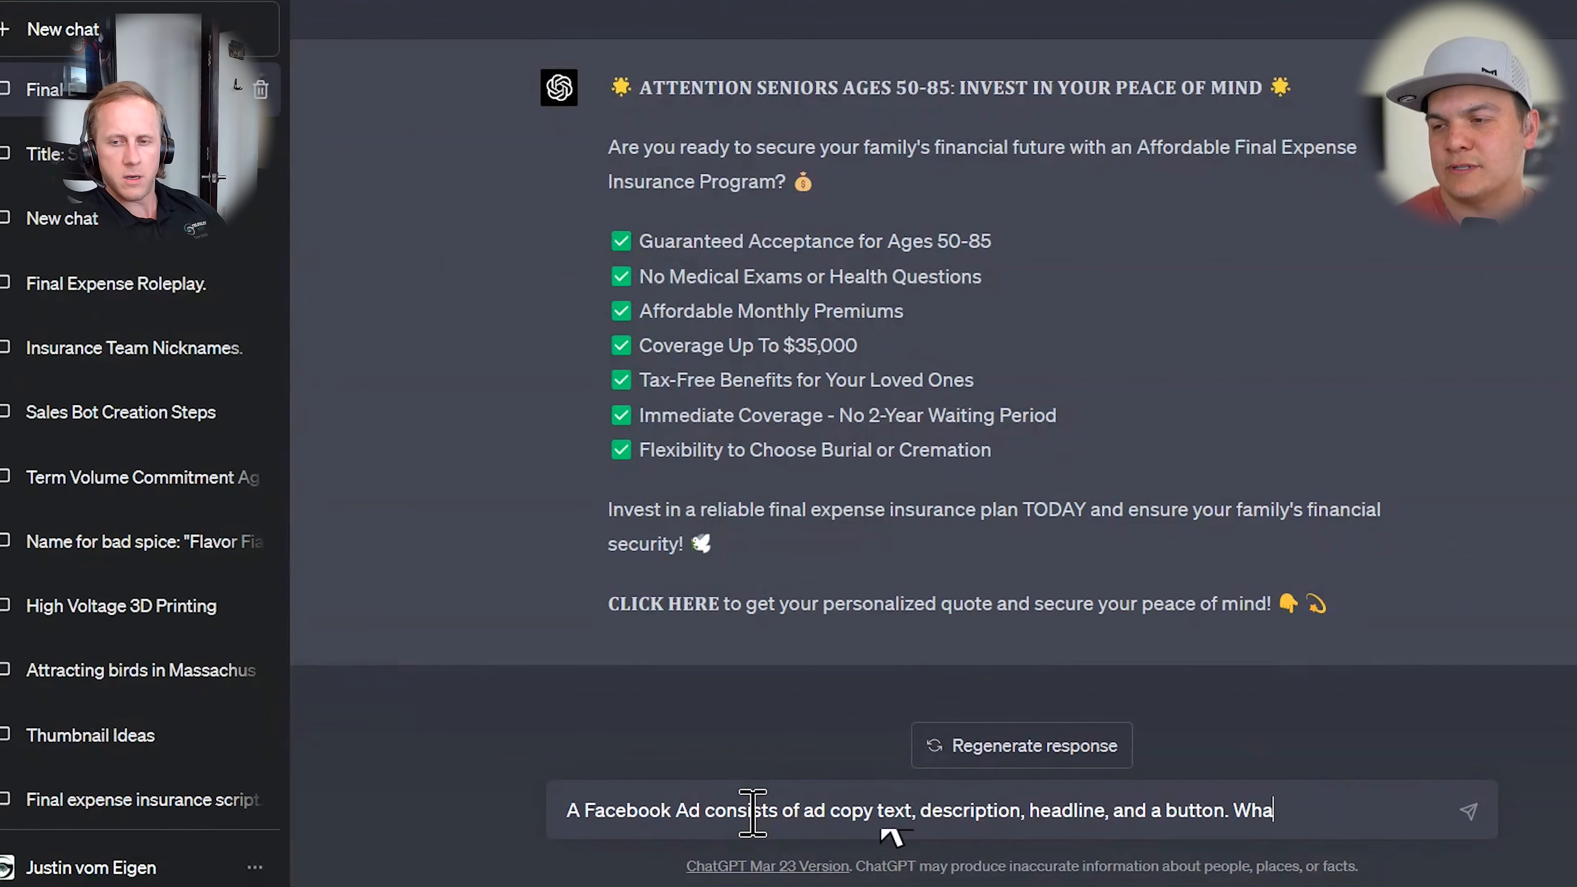
pyautogui.write('ome up w')
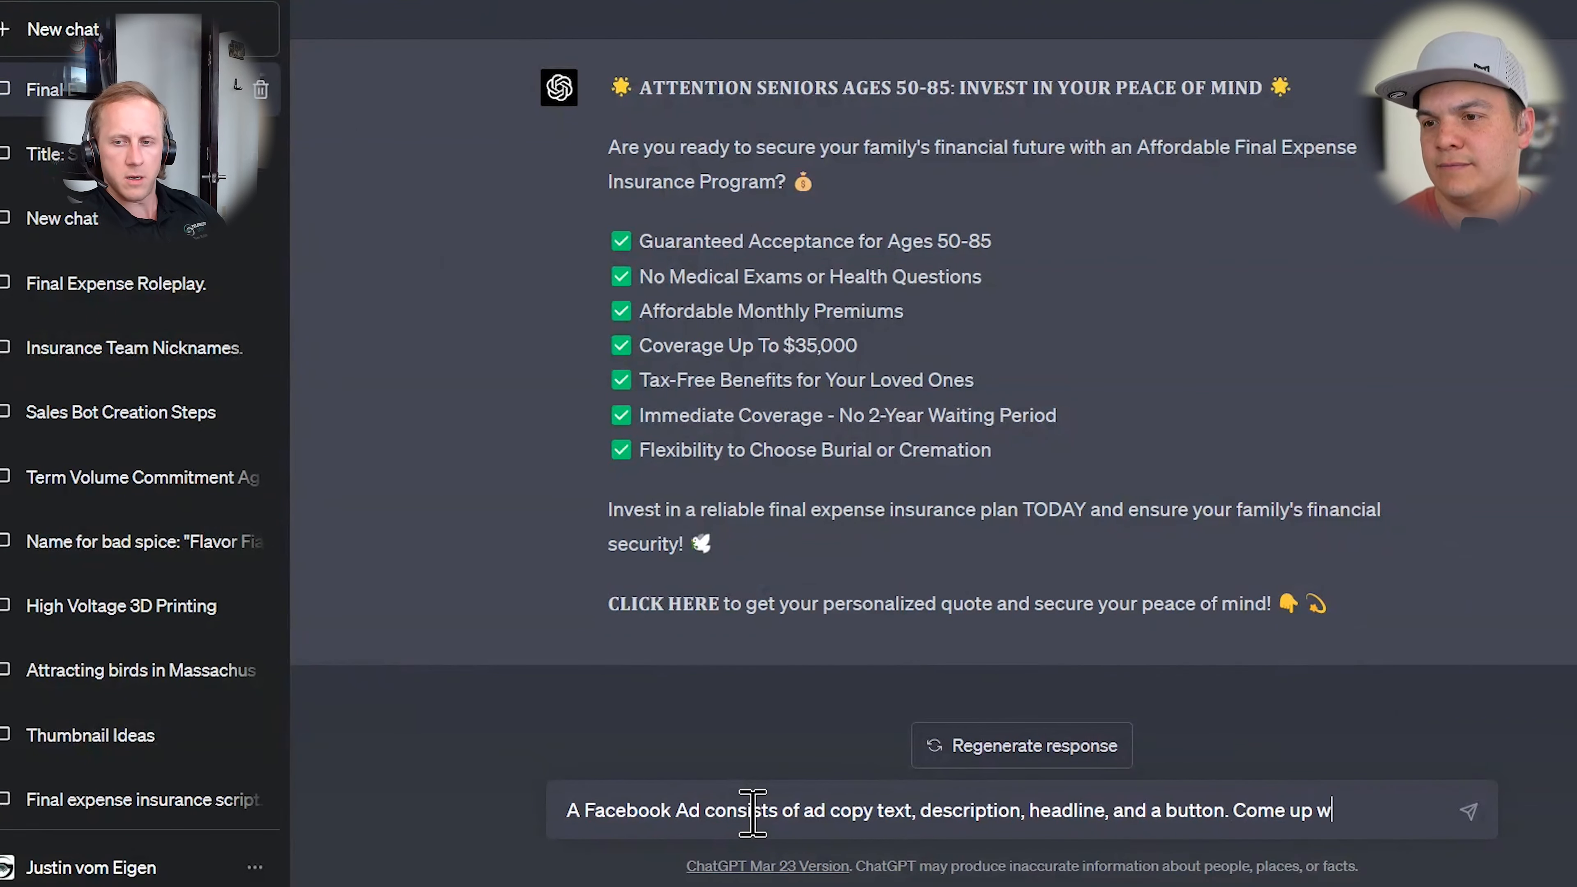
pyautogui.write('ith an ad based on these')
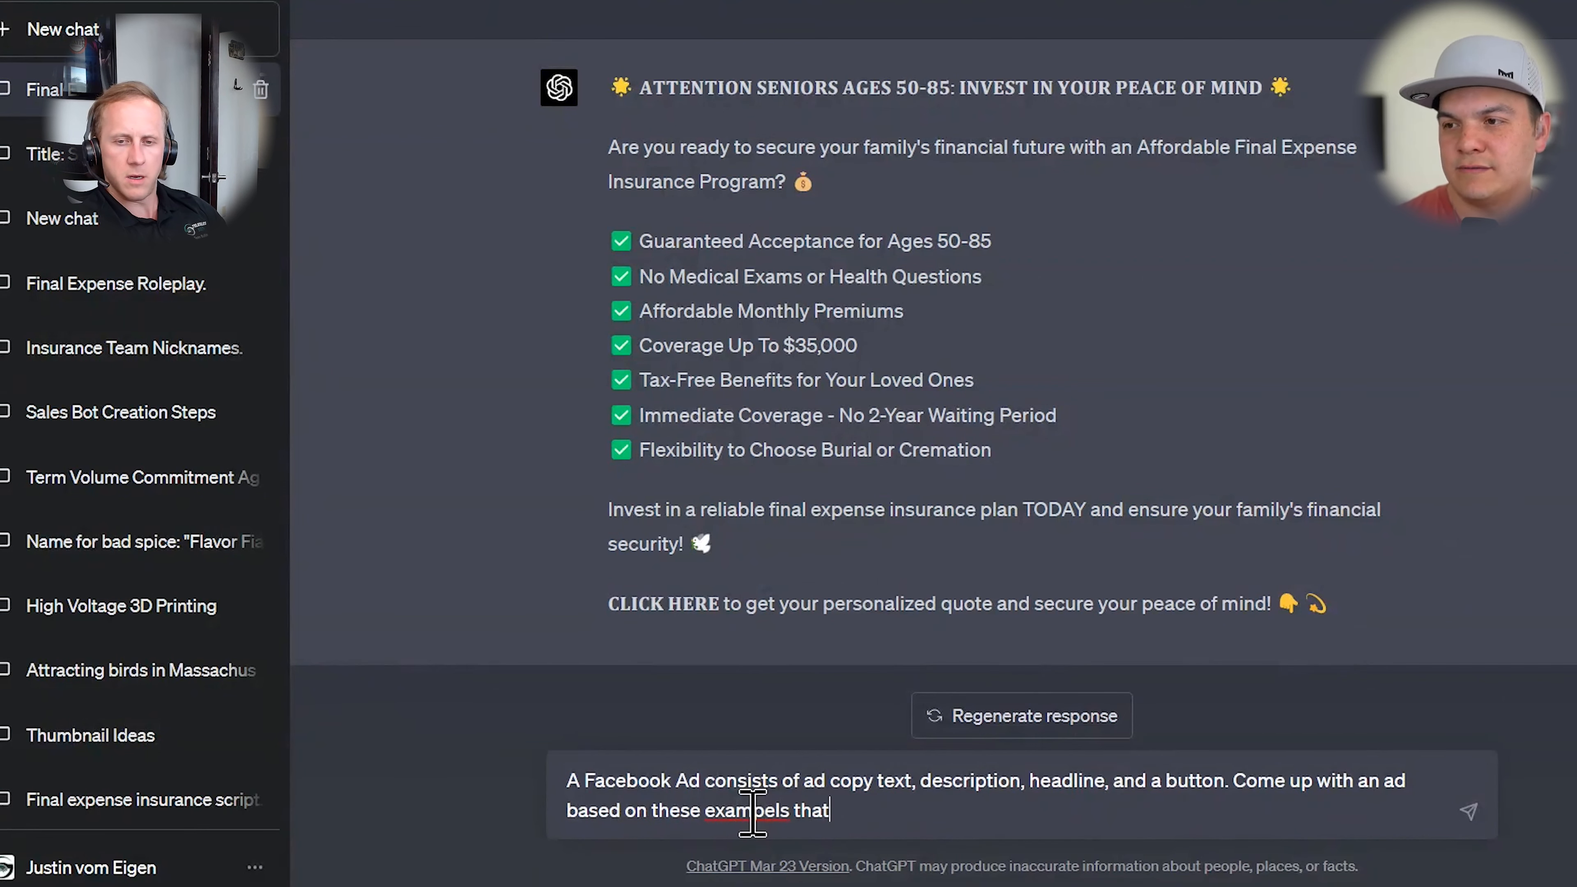
pyautogui.write(' exampels')
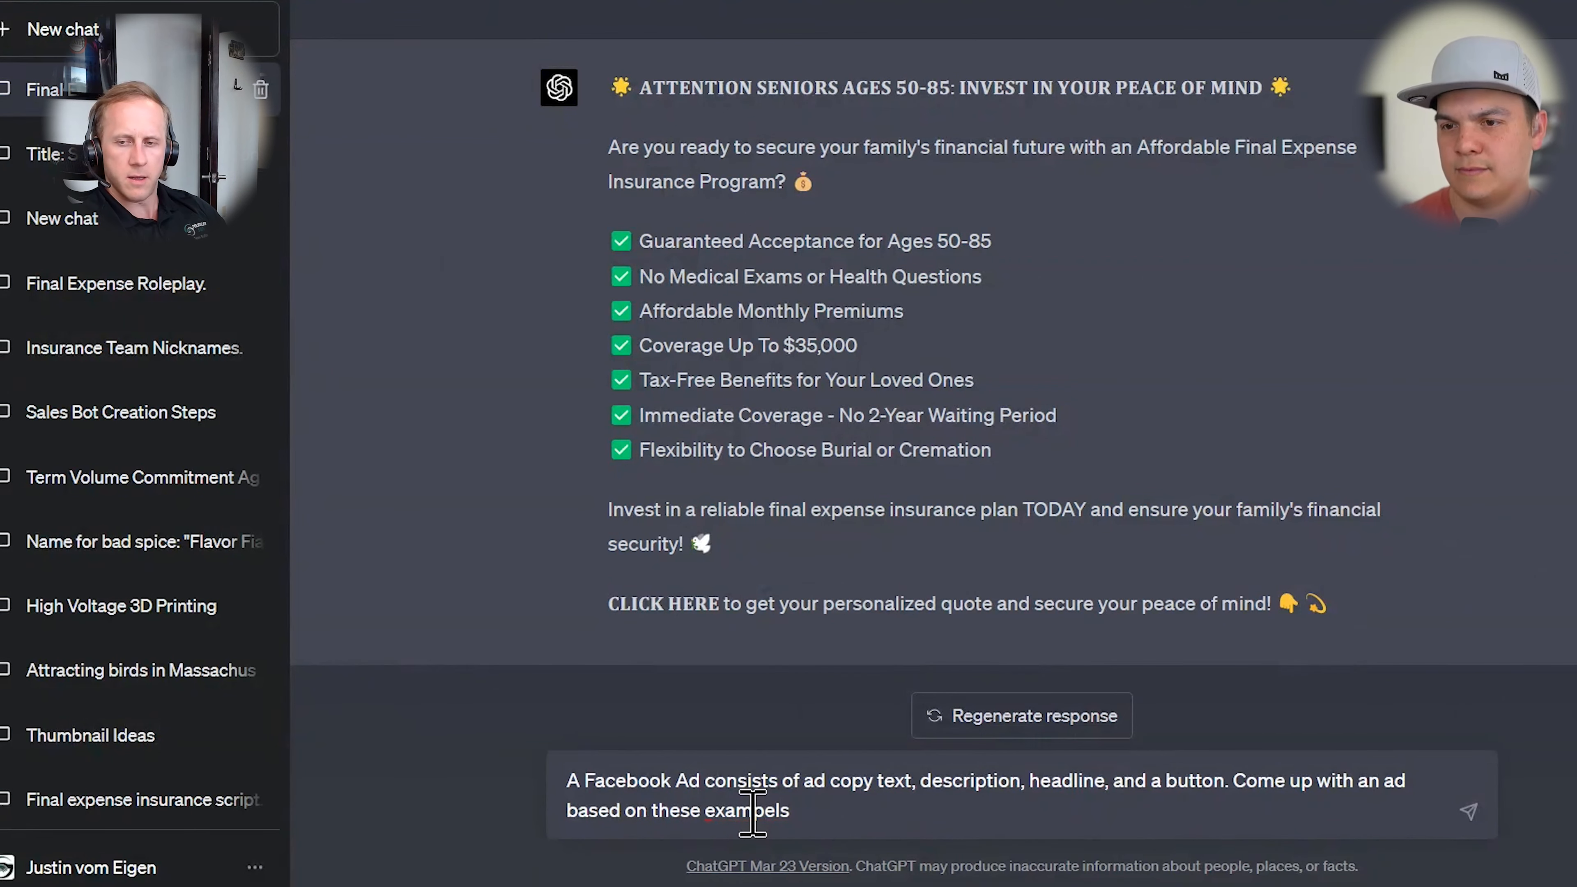
pyautogui.press('BackSpace')
pyautogui.press('BackSpace')
pyautogui.press('BackSpace')
pyautogui.press('BackSpace')
pyautogui.press('BackSpace')
pyautogui.press('BackSpace')
pyautogui.press('BackSpace')
pyautogui.press('BackSpace')
pyautogui.press('BackSpace')
pyautogui.press('BackSpace')
pyautogui.press('BackSpace')
pyautogui.press('BackSpace')
pyautogui.press('BackSpace')
pyautogui.press('BackSpace')
pyautogui.press('BackSpace')
pyautogui.press('BackSpace')
pyautogui.press('BackSpace')
pyautogui.press('BackSpace')
pyautogui.press('BackSpace')
pyautogui.press('BackSpace')
pyautogui.write('ad that has th')
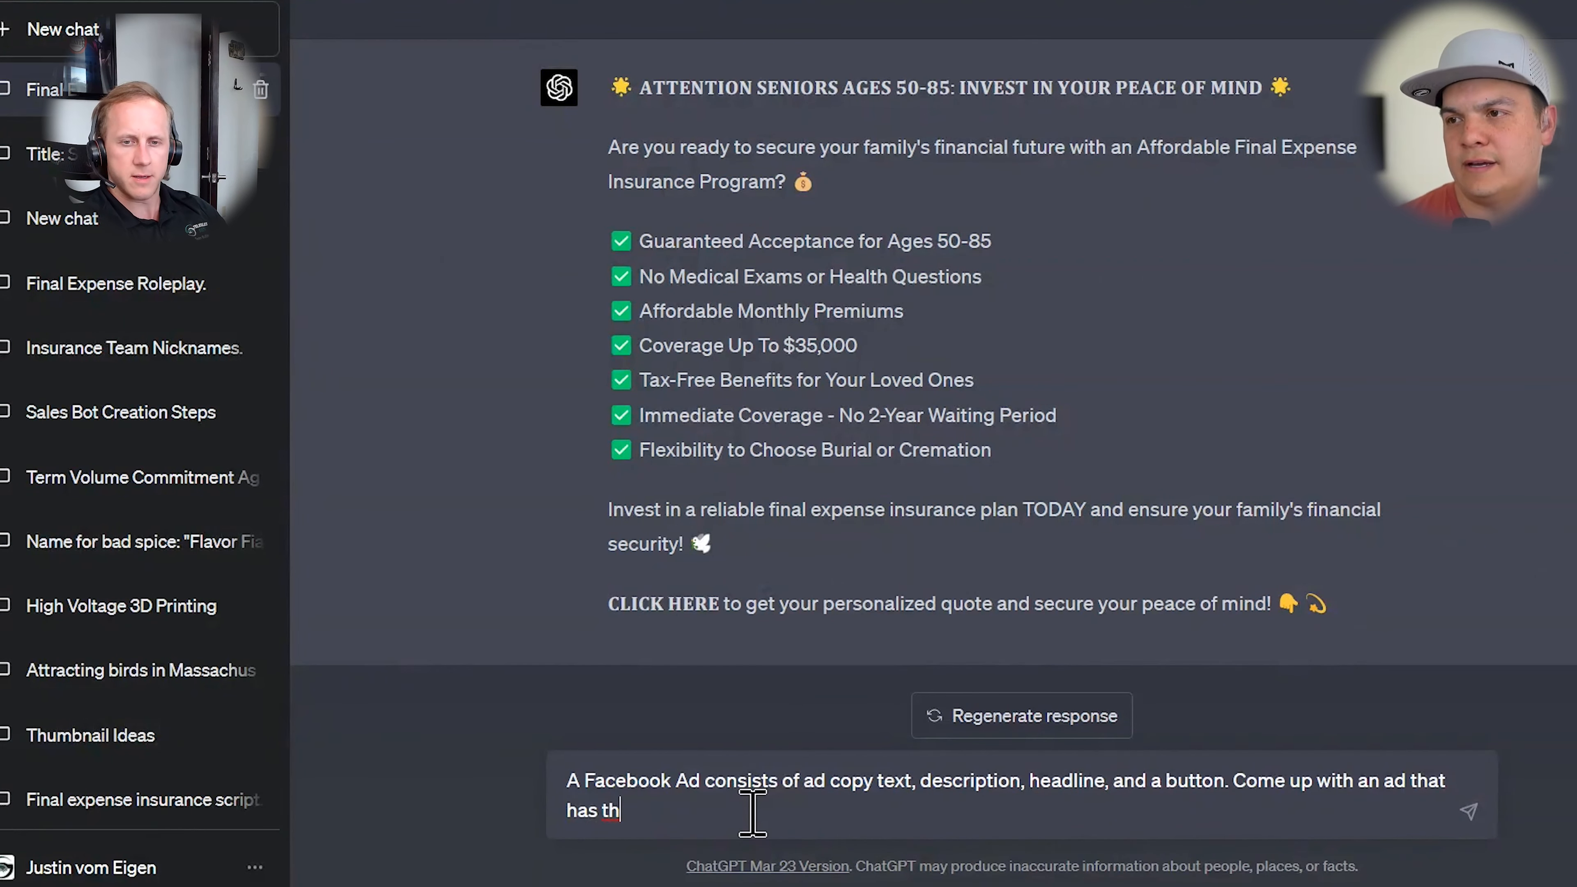
pyautogui.press('BackSpace')
pyautogui.press('BackSpace')
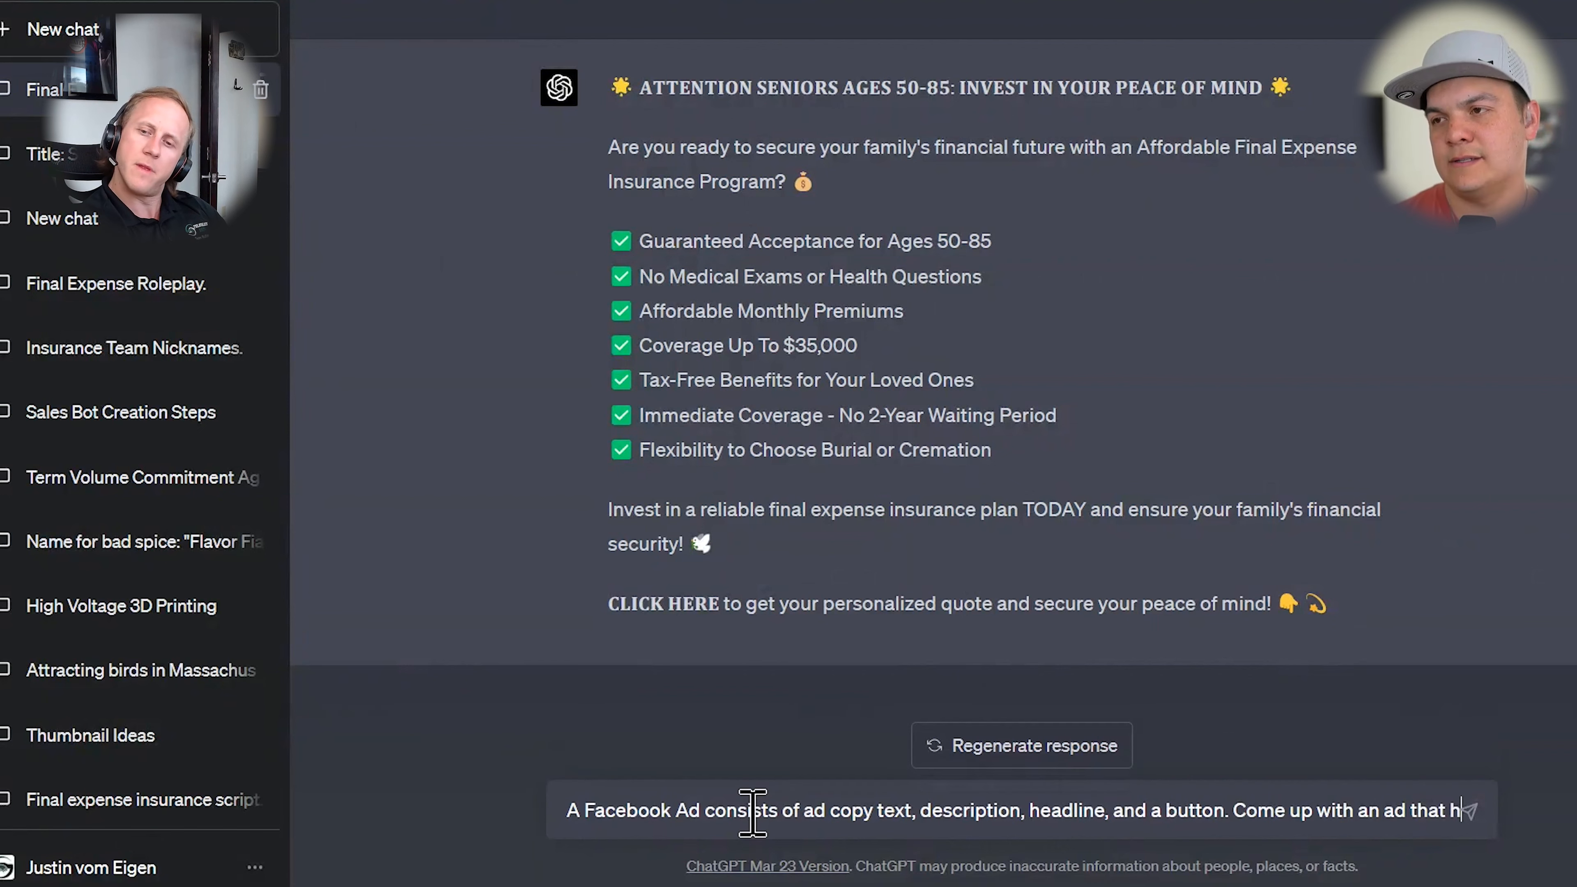
pyautogui.write('to fu')
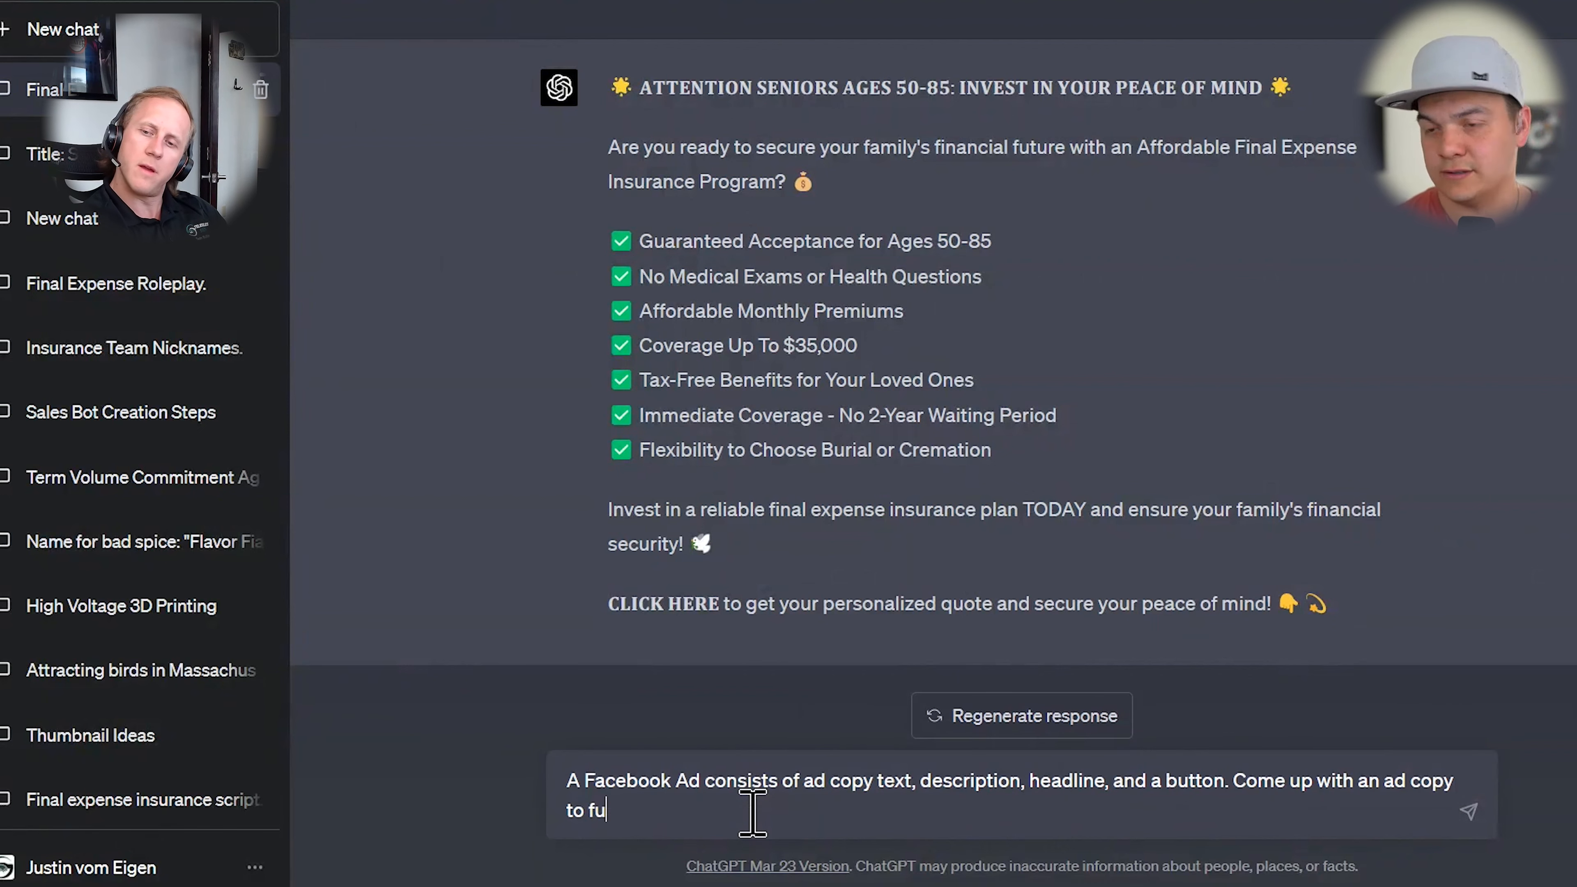
pyautogui.write('lfill each of these fields.')
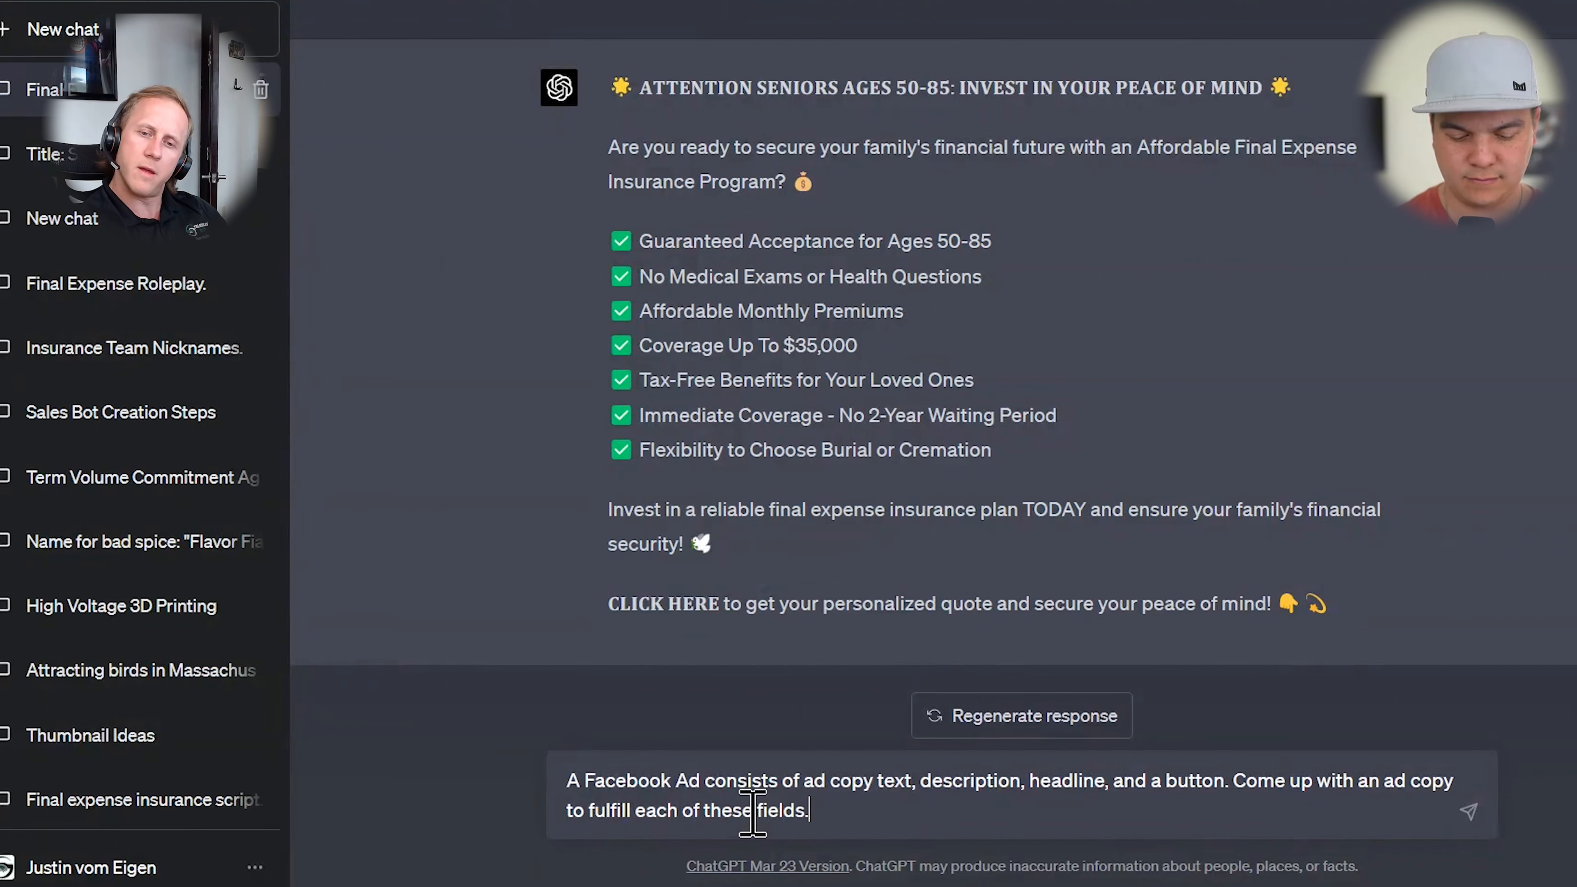
pyautogui.press('Return')
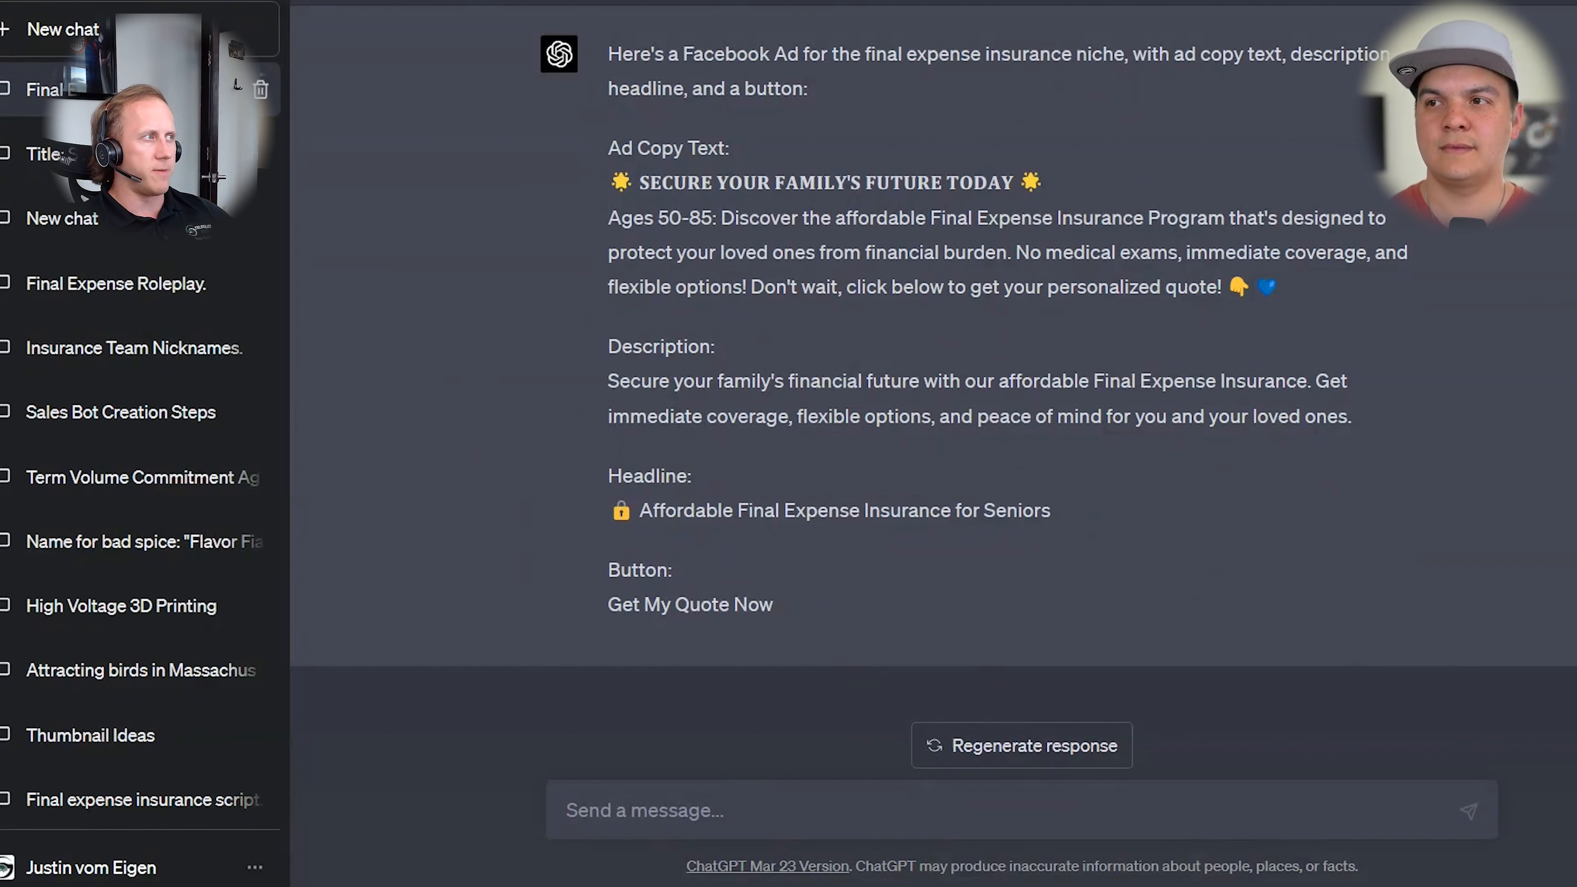
# Switch to the Midjourney server's general channel in Discord, maximize the window and enlarge its display
pyautogui.moveTo(1, 347); pyautogui.dragTo(345, 3)
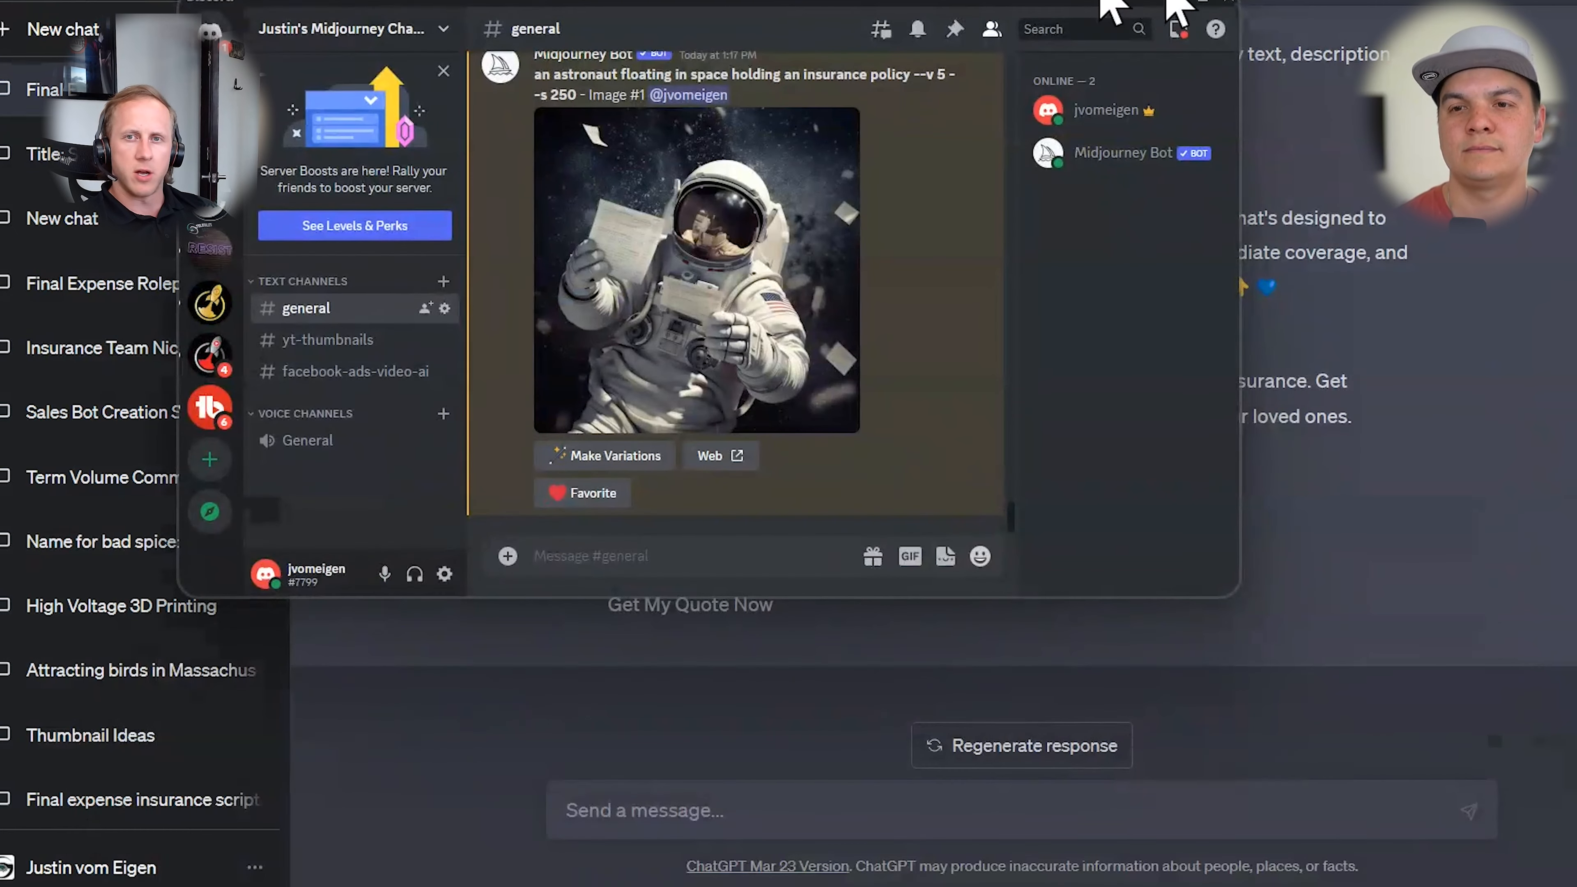
pyautogui.click(1206, 5)
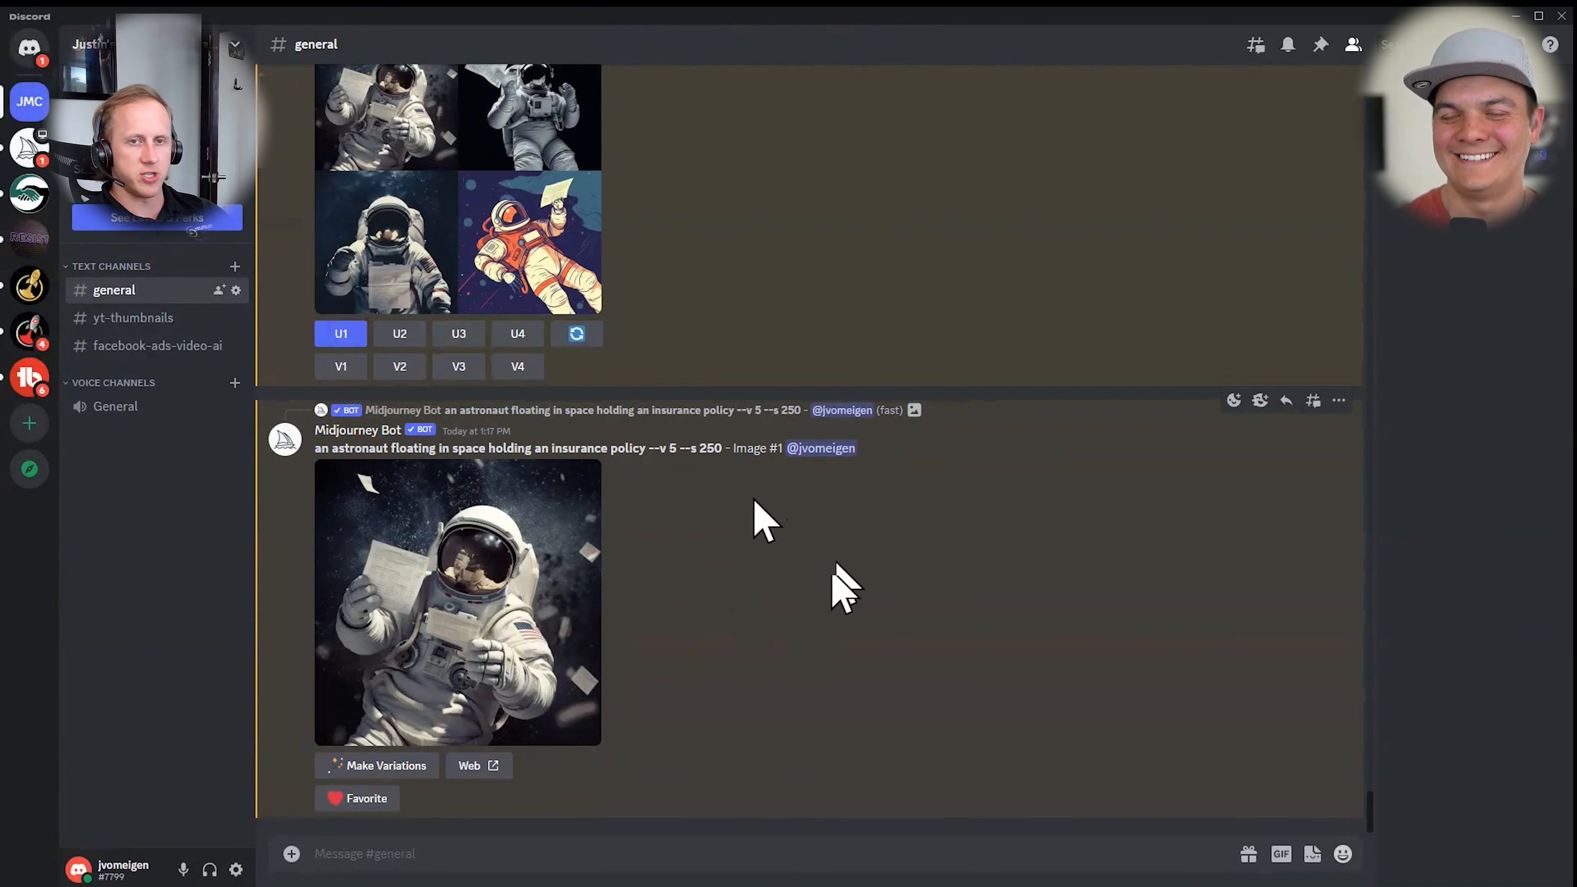
pyautogui.hotkey('ctrl', '+')
pyautogui.hotkey('ctrl', '+')
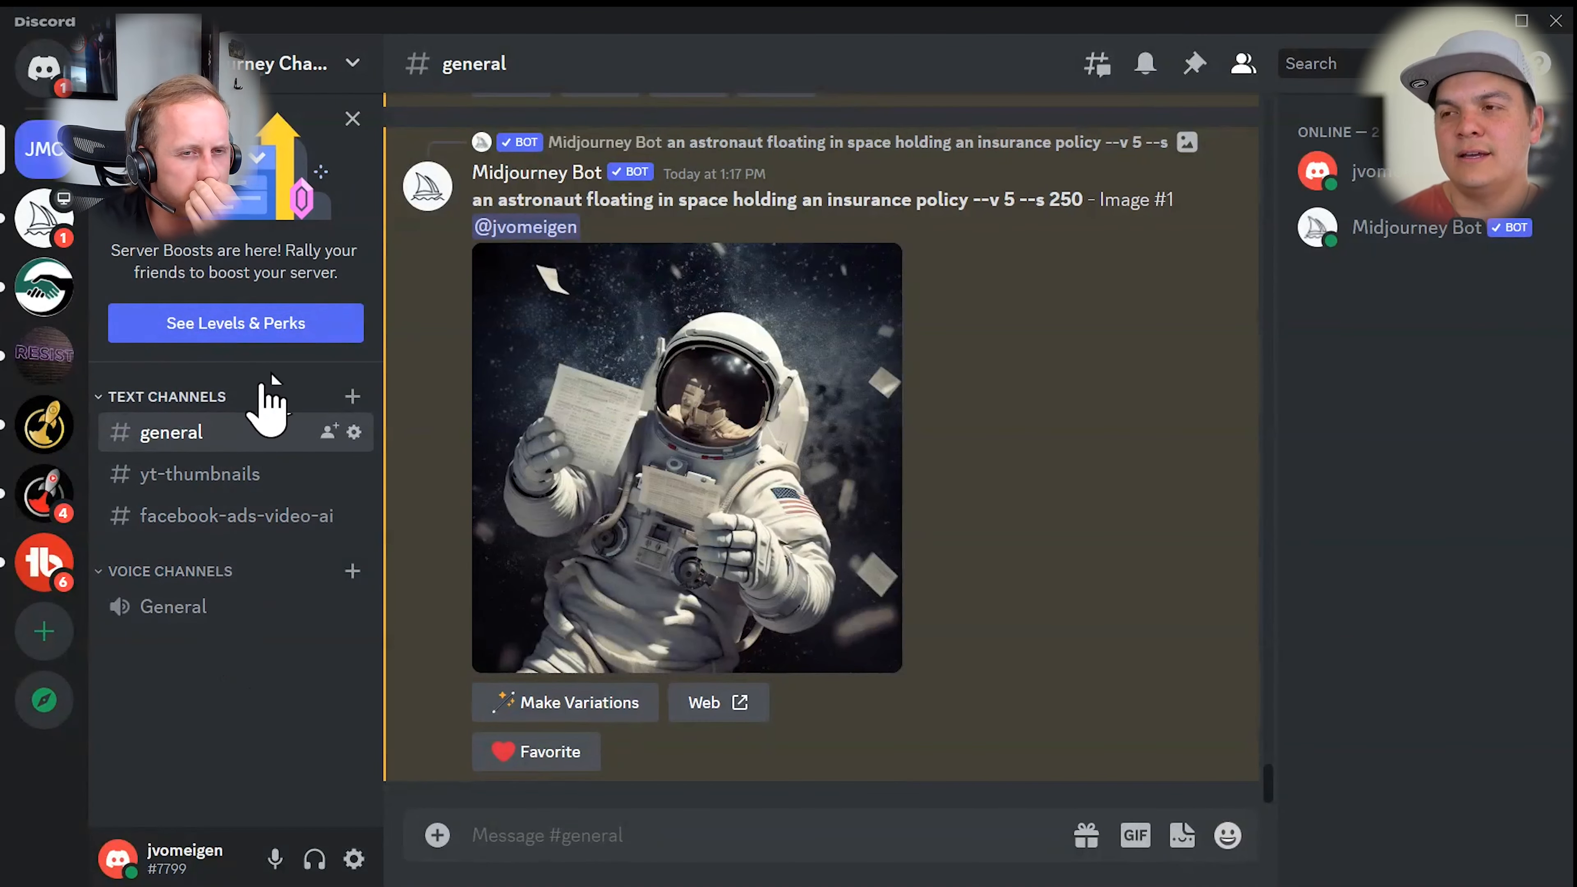
# Examine the earlier Midjourney image results in the general channel, back to the channel's beginning
pyautogui.scroll(15, 870, 566)
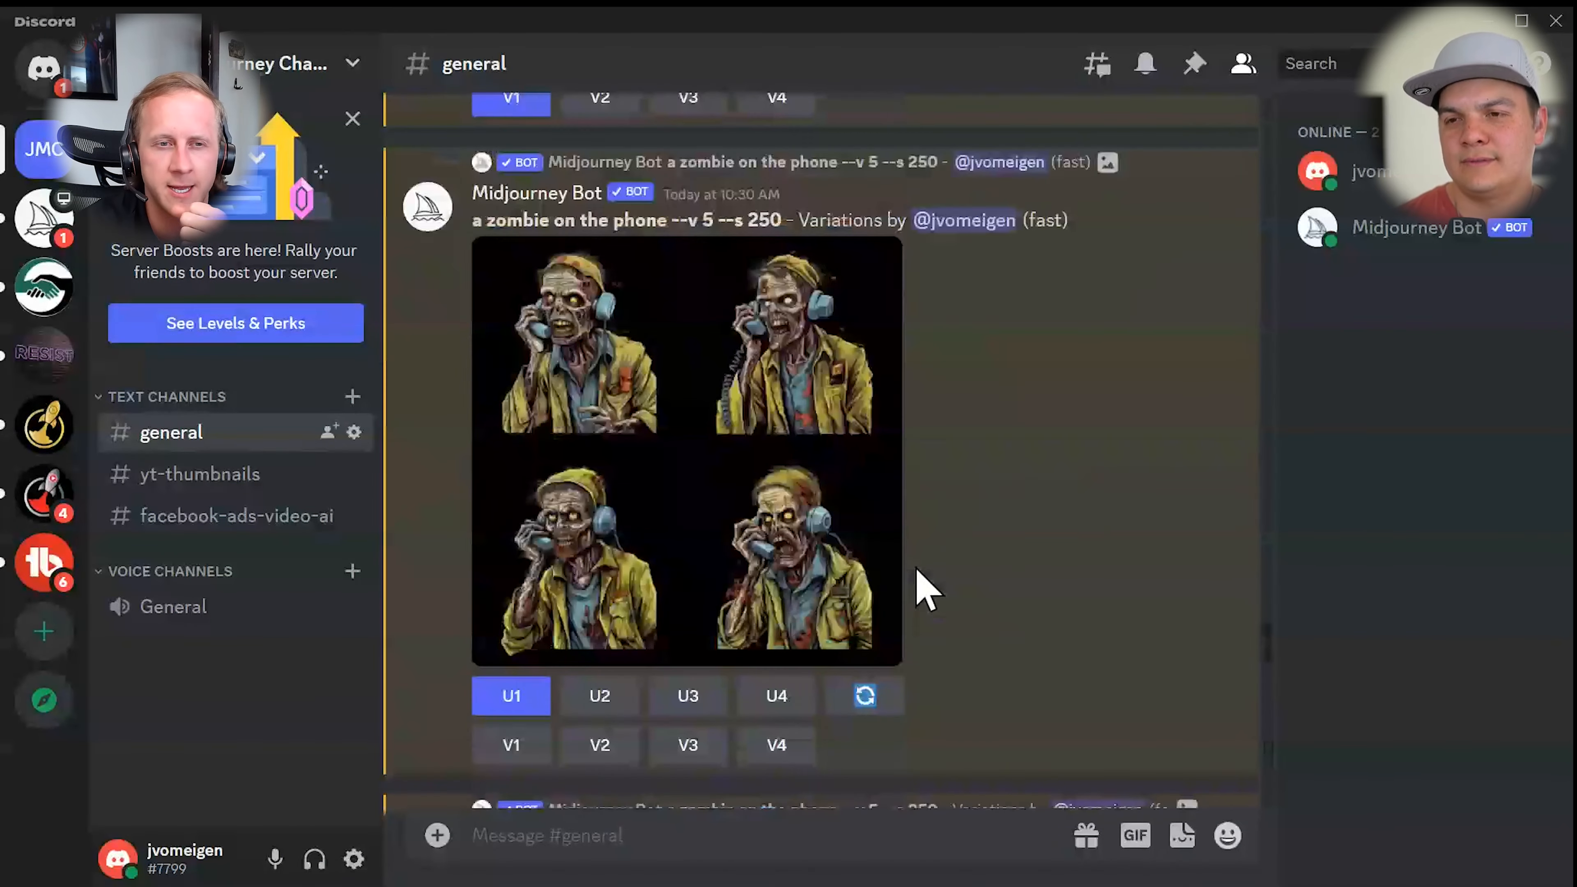
pyautogui.scroll(7, 919, 590)
pyautogui.scroll(3, 1276, 621)
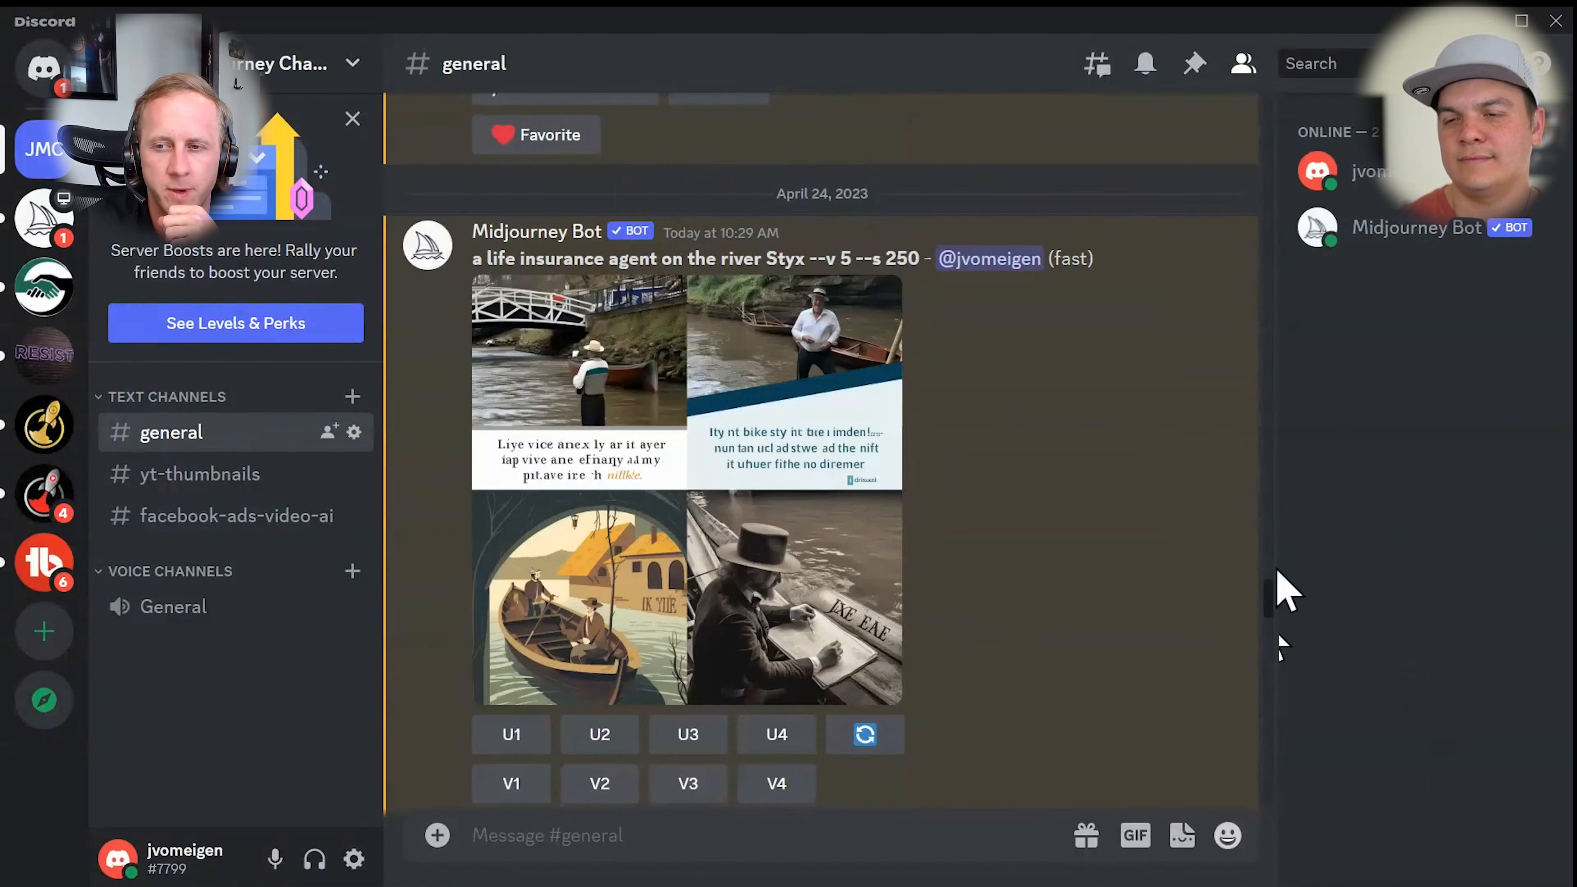
pyautogui.moveTo(1277, 570); pyautogui.dragTo(1297, 56)
pyautogui.scroll(-4, 993, 481)
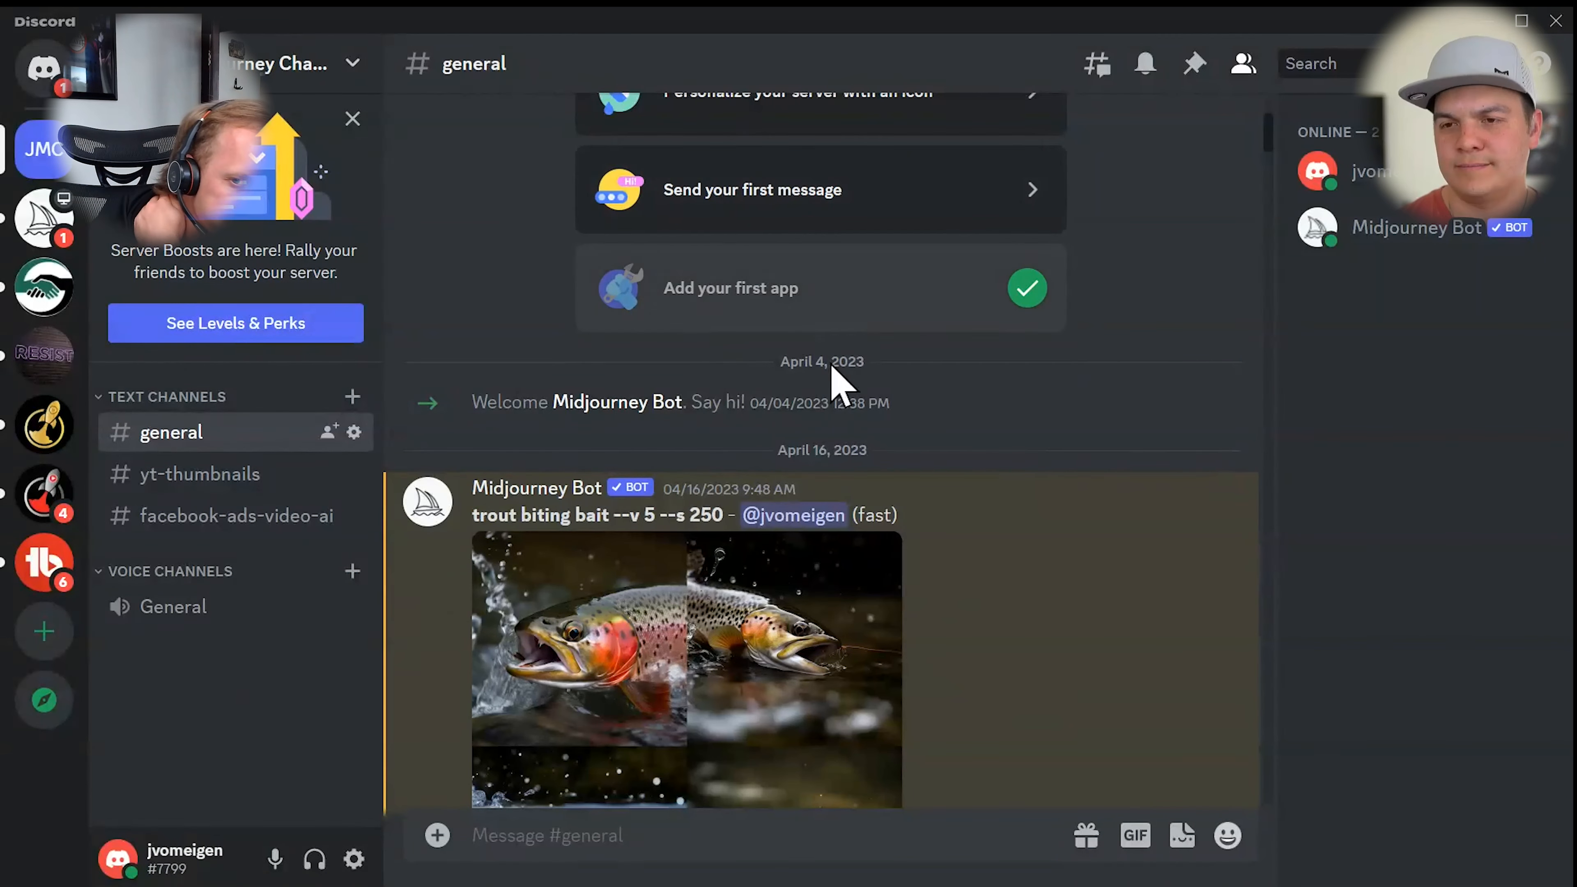
pyautogui.scroll(6, 873, 490)
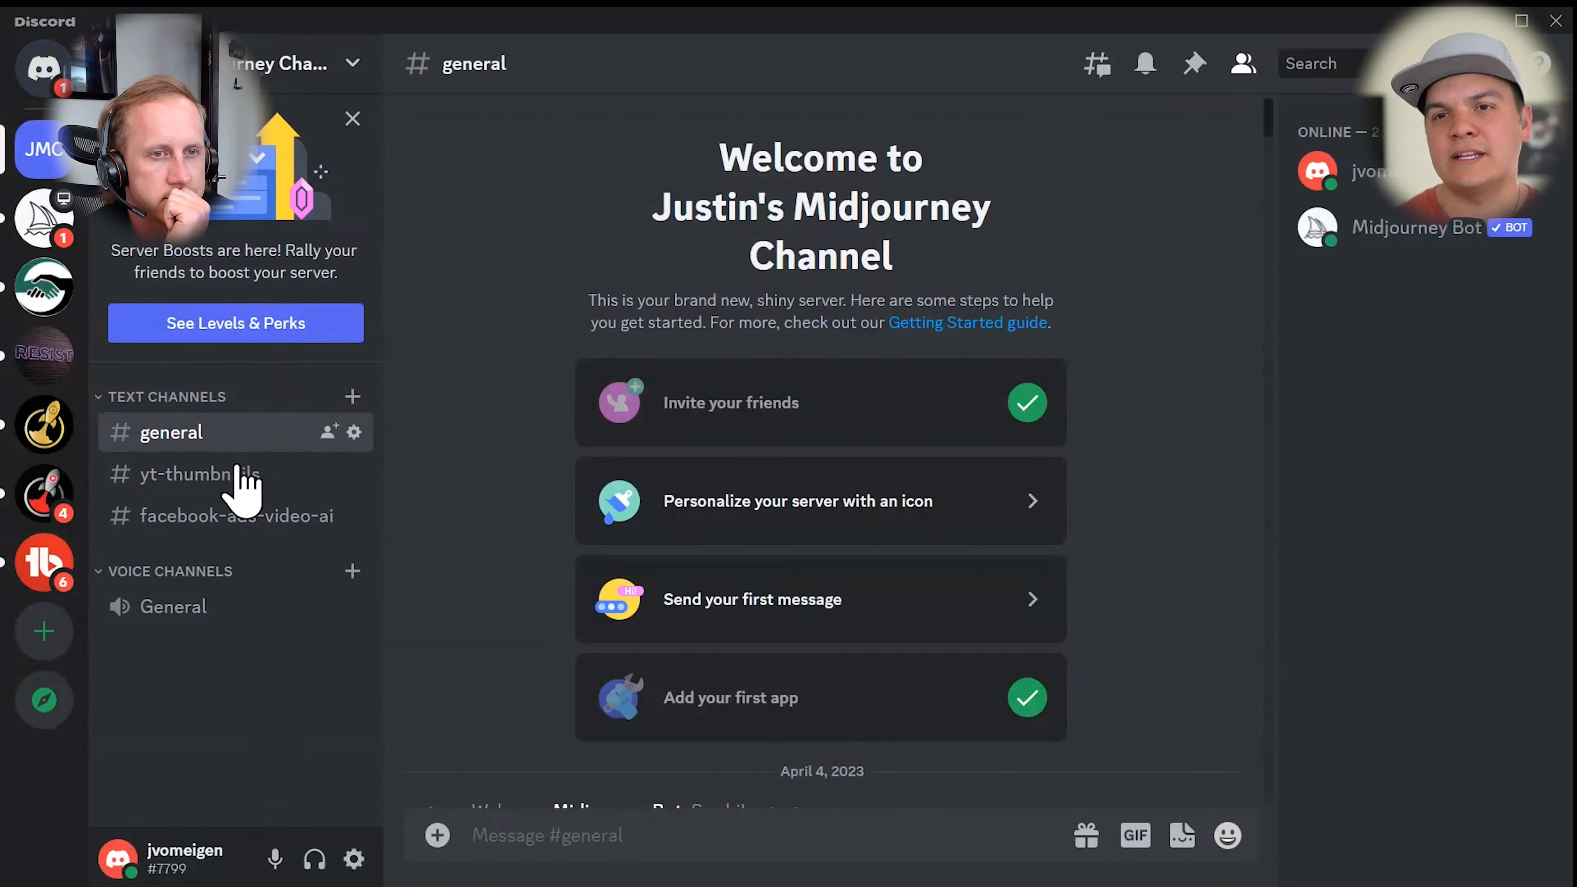
pyautogui.click(339, 65)
pyautogui.click(340, 67)
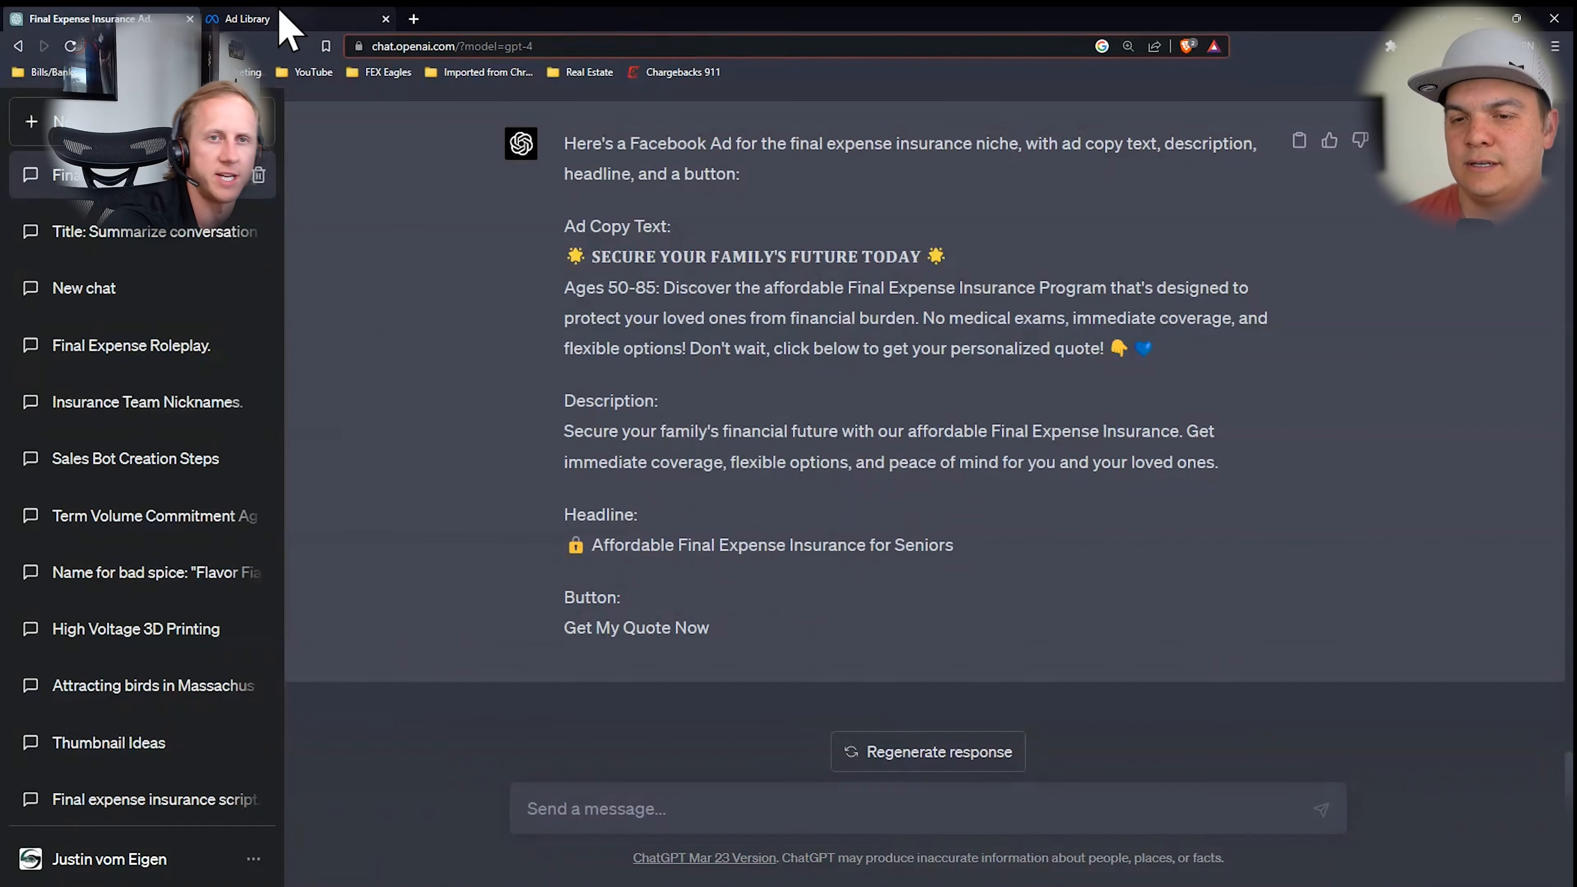
# Examine the images used in the burial program ads in the Meta Ad Library, from the first results downward
pyautogui.click(281, 17)
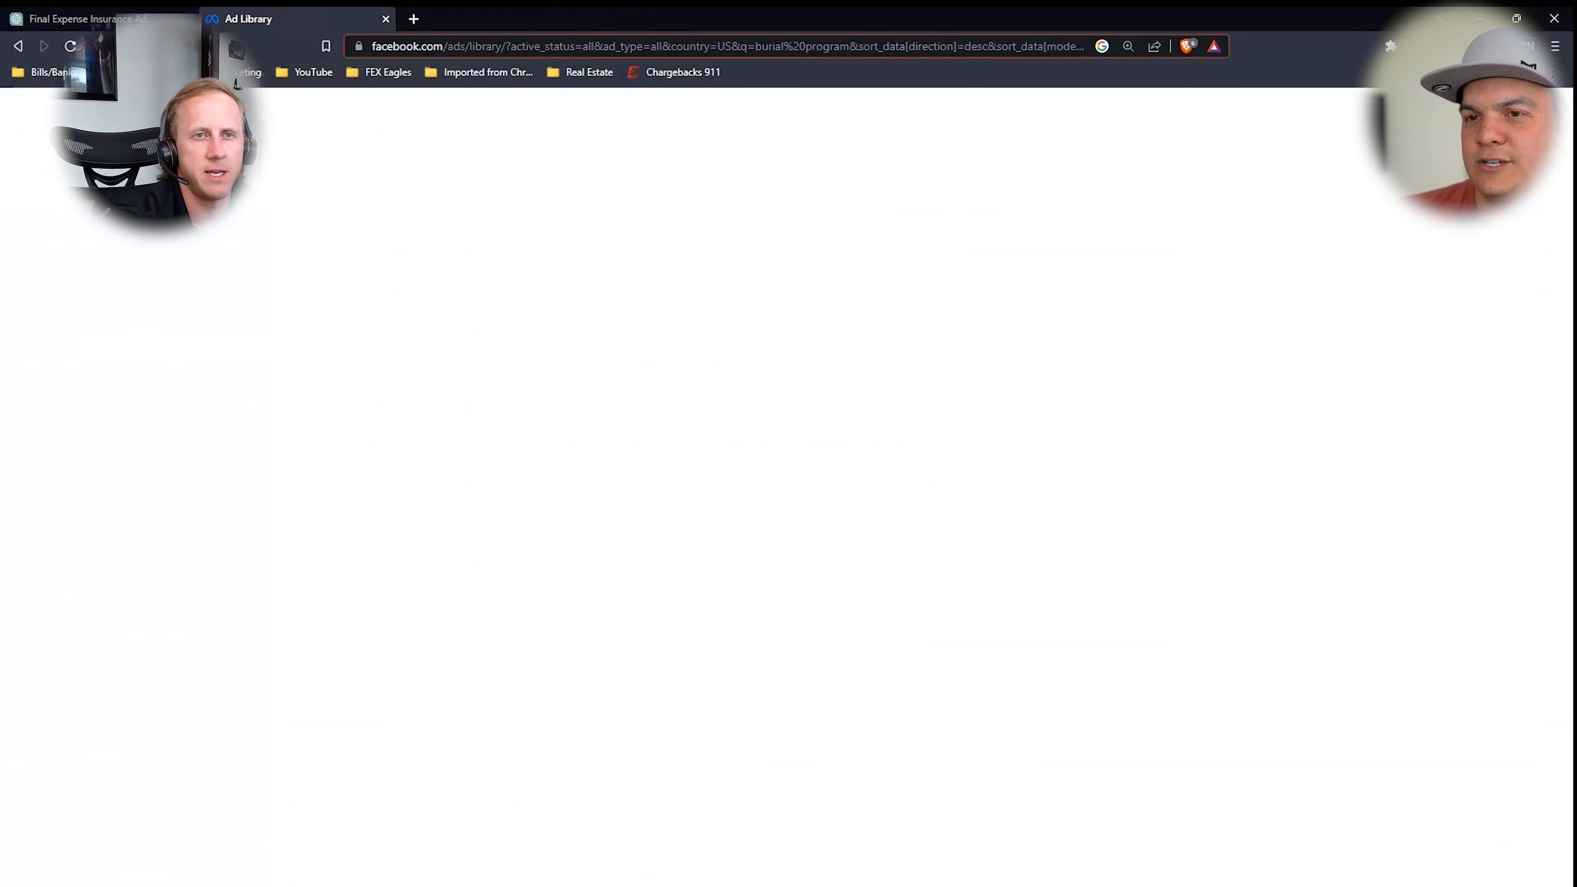
pyautogui.scroll(10, 724, 485)
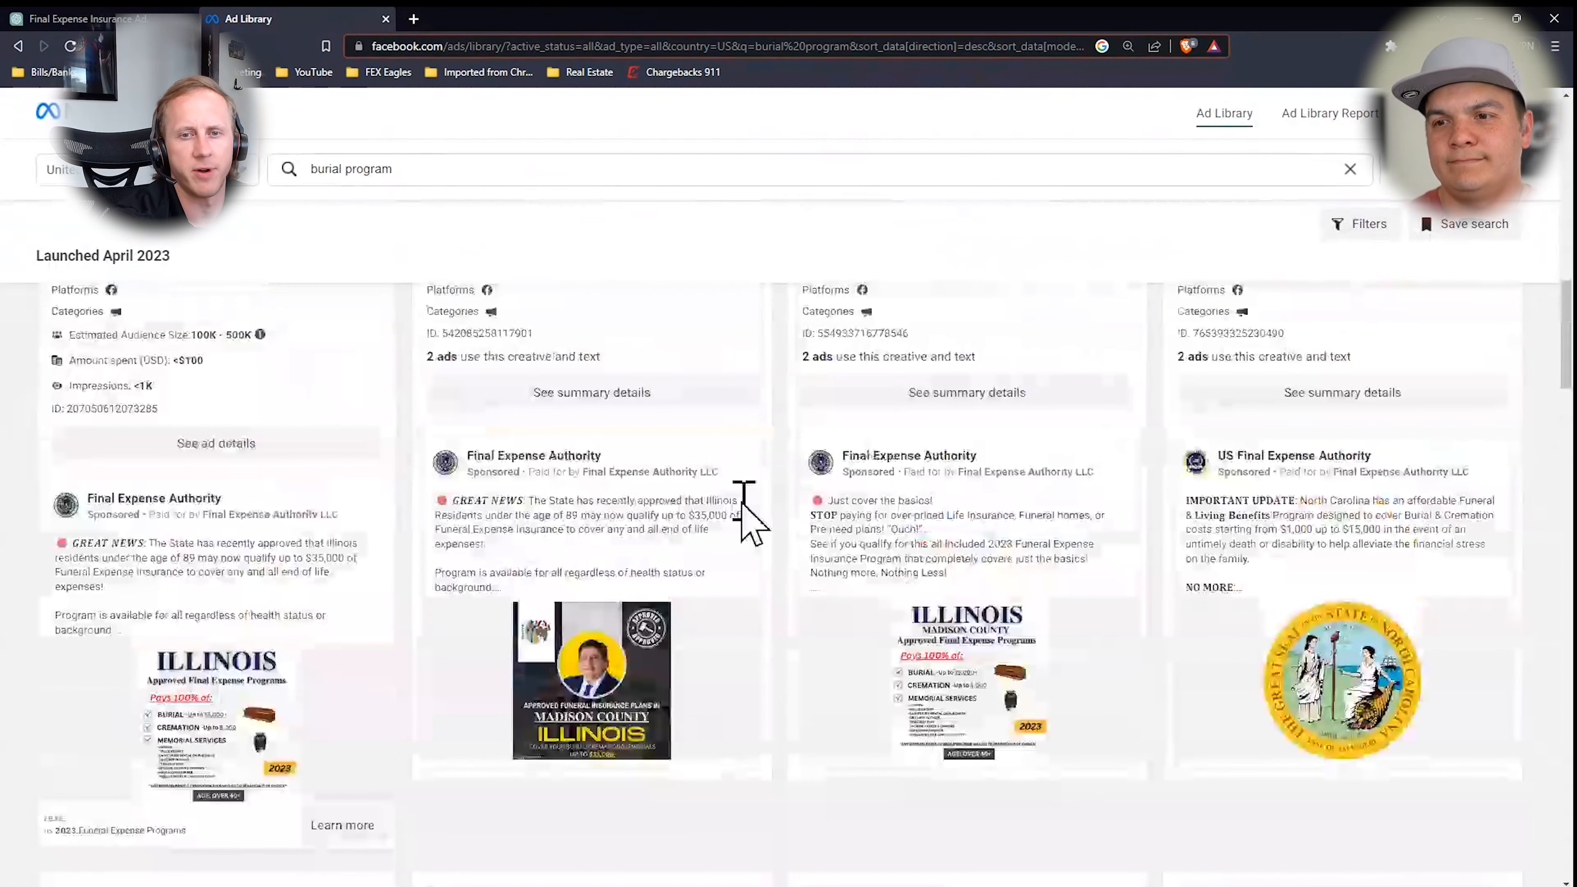
pyautogui.scroll(5, 798, 546)
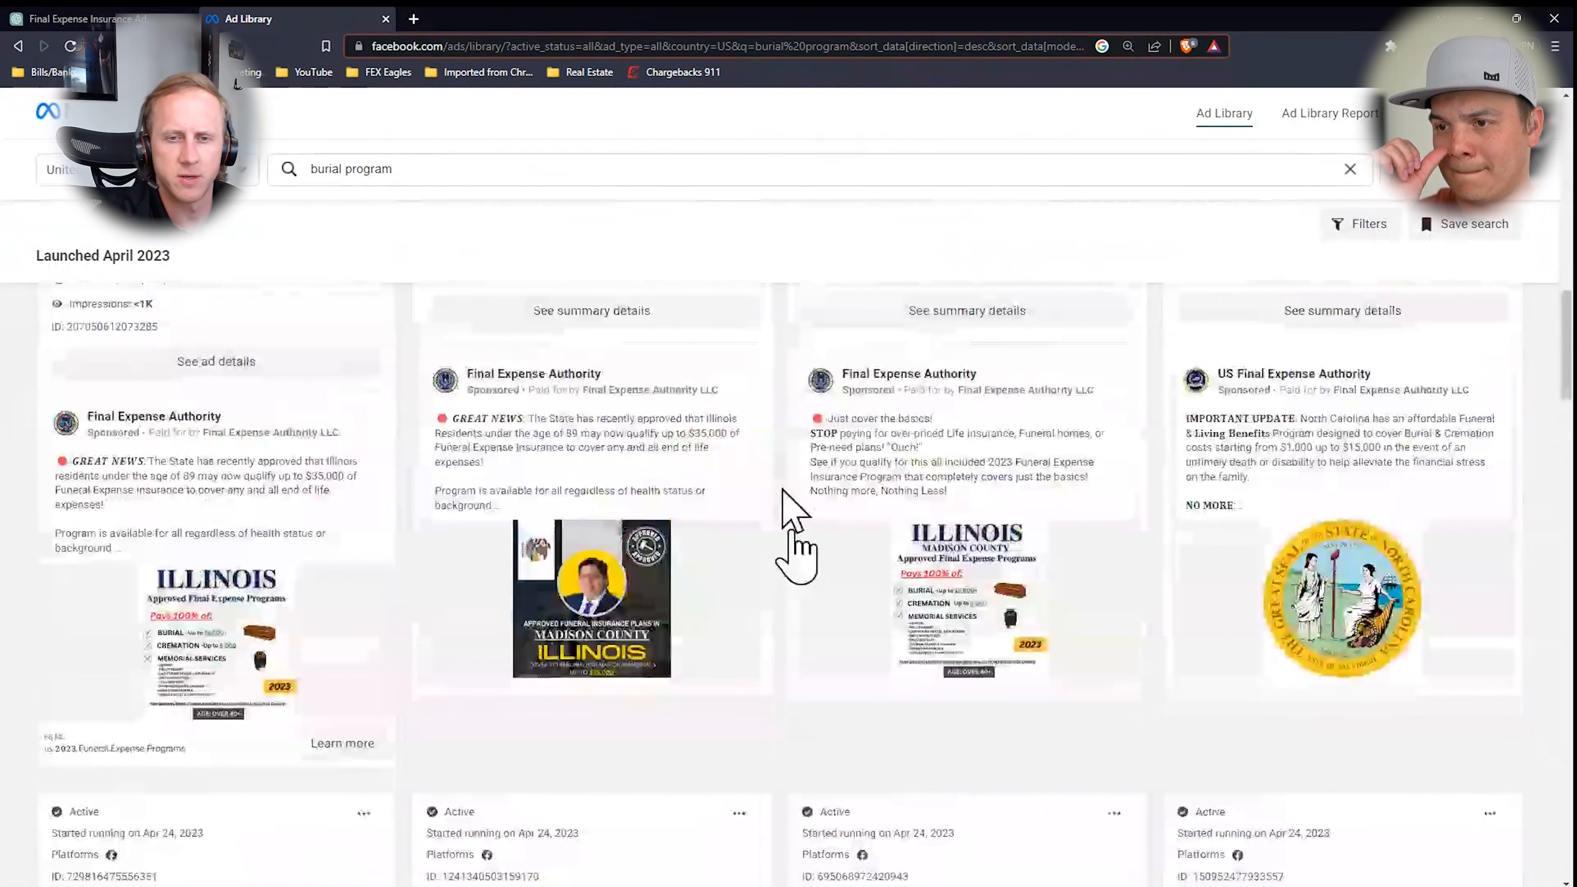
pyautogui.scroll(5, 796, 540)
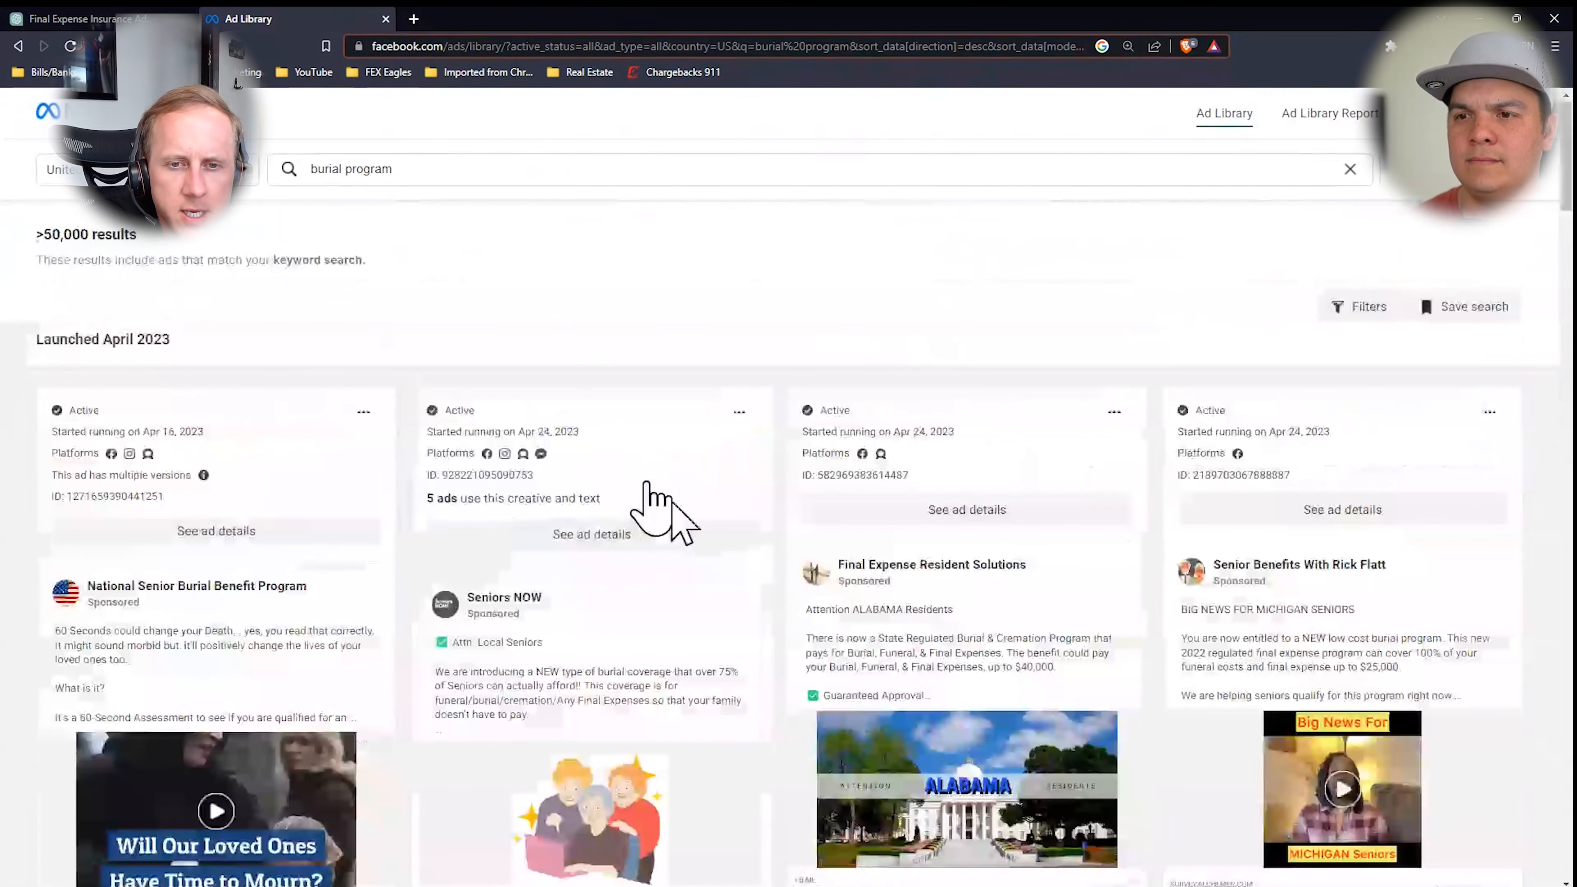
pyautogui.scroll(-3, 662, 510)
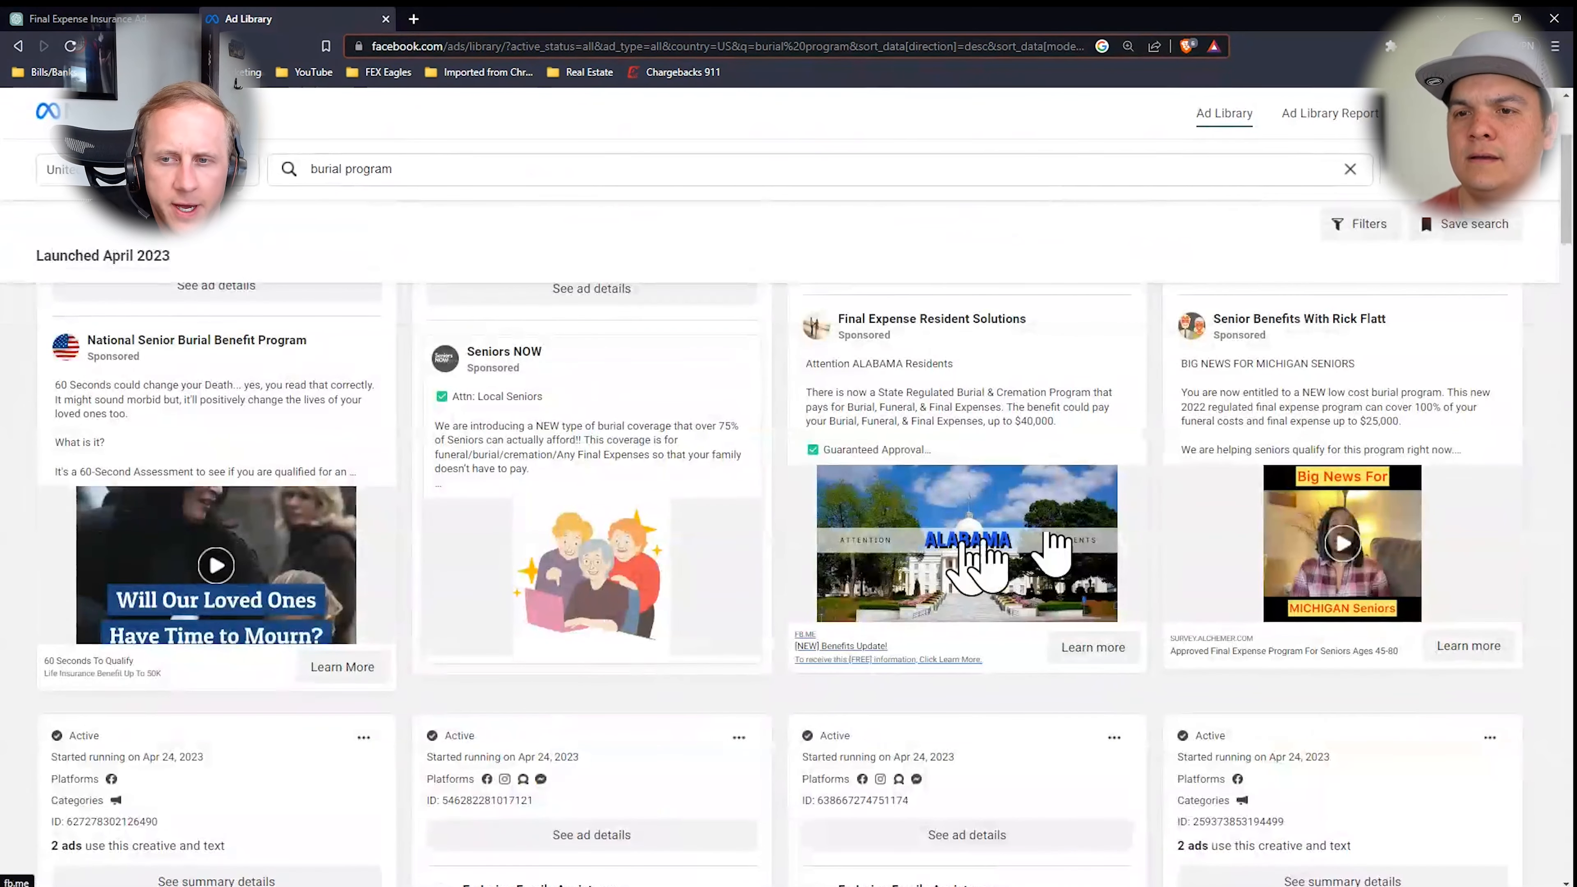
pyautogui.scroll(-5, 955, 559)
pyautogui.scroll(-4, 900, 550)
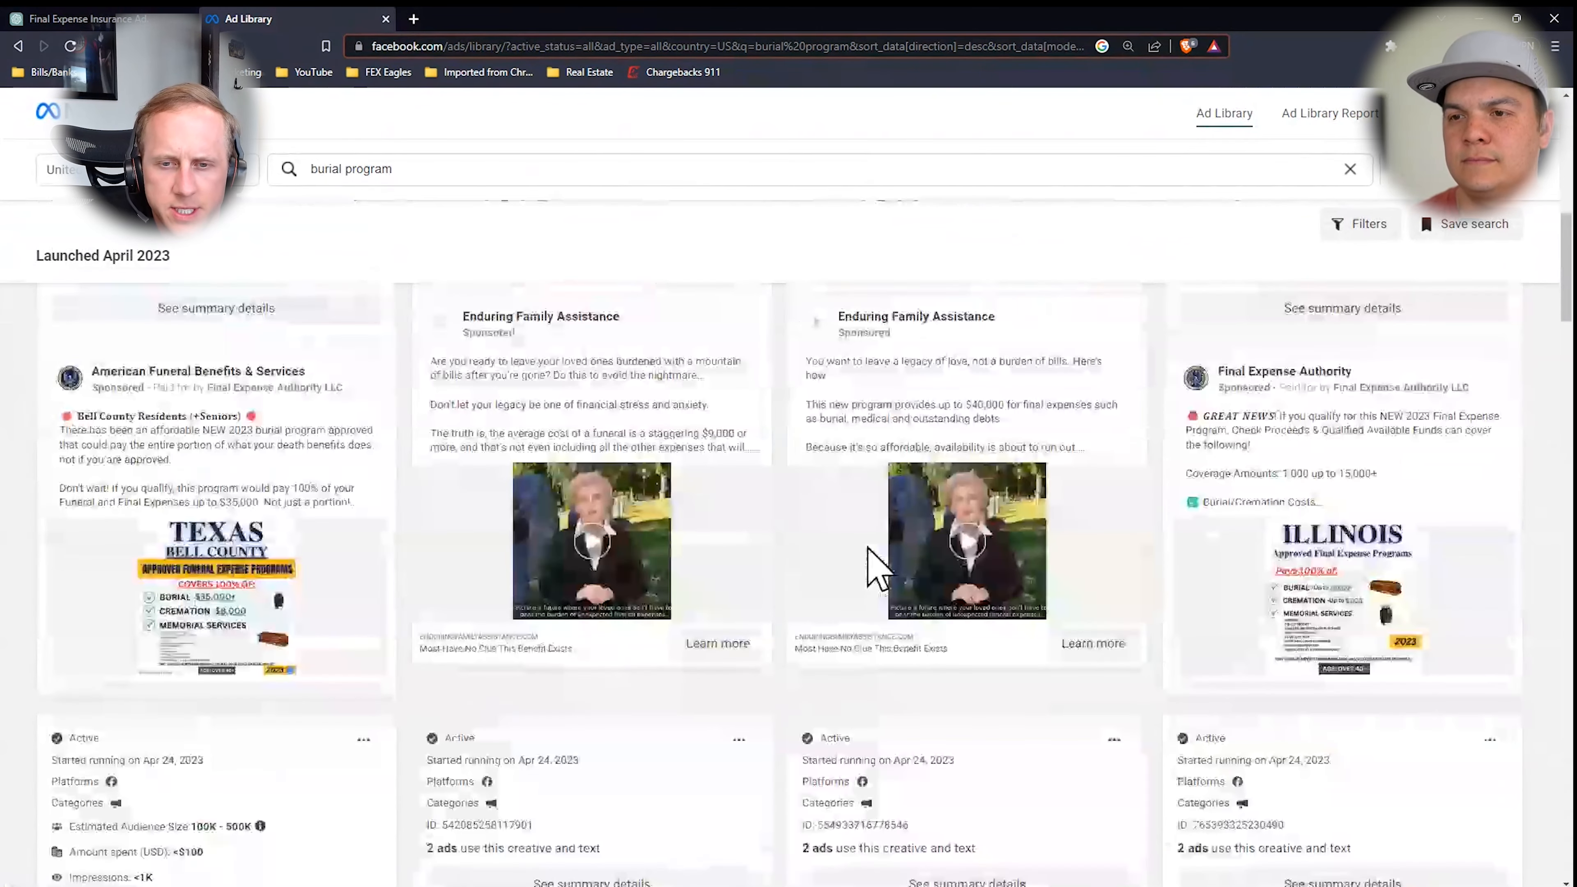
pyautogui.scroll(-4, 868, 548)
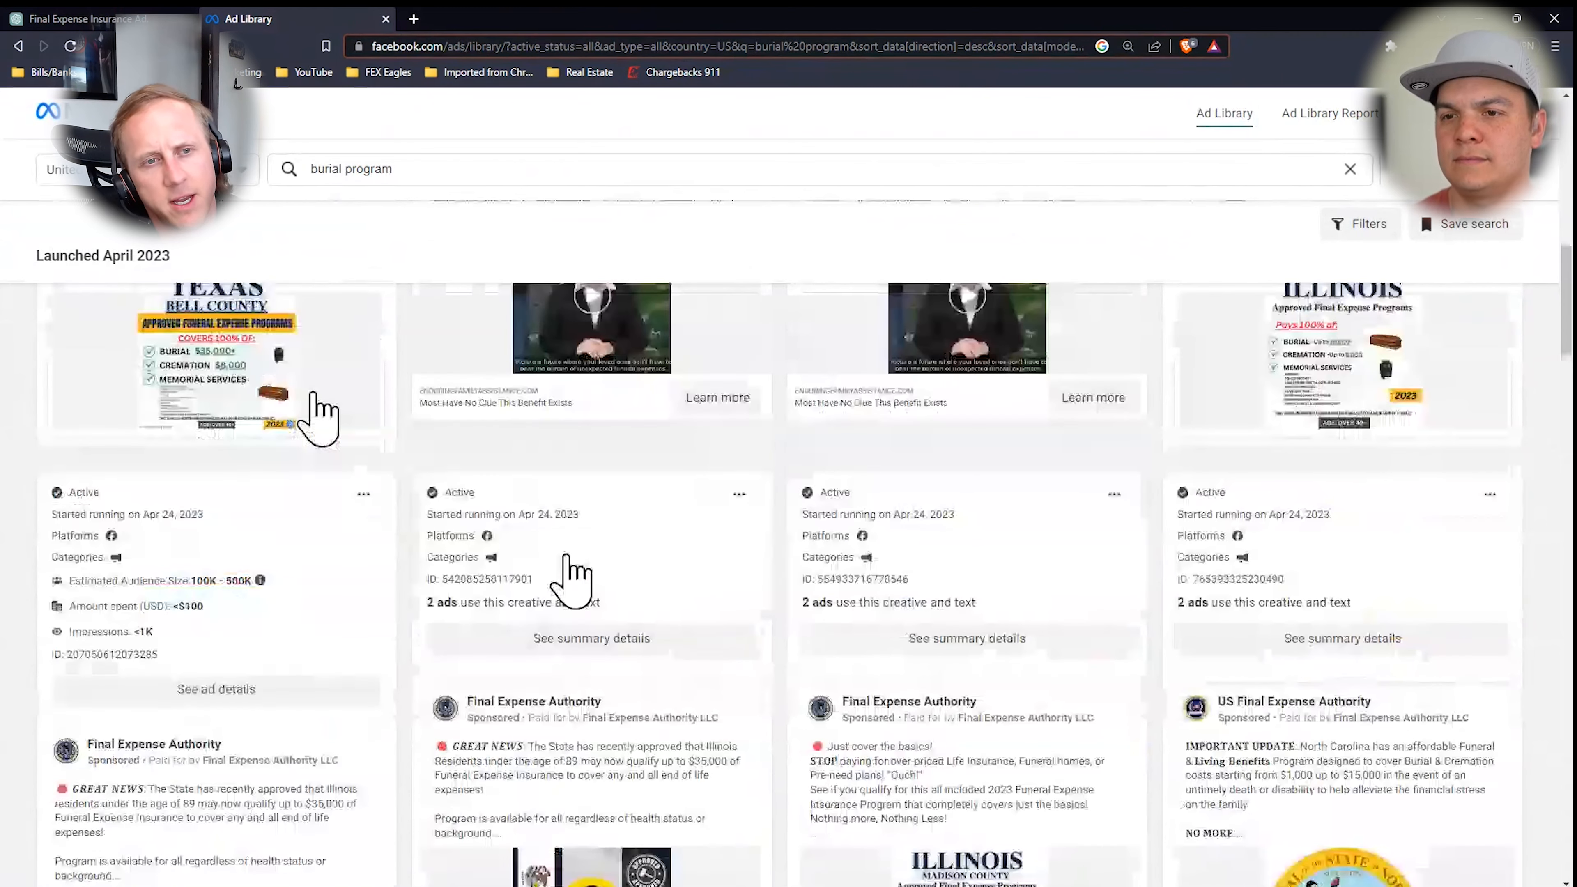
pyautogui.scroll(-7, 1273, 447)
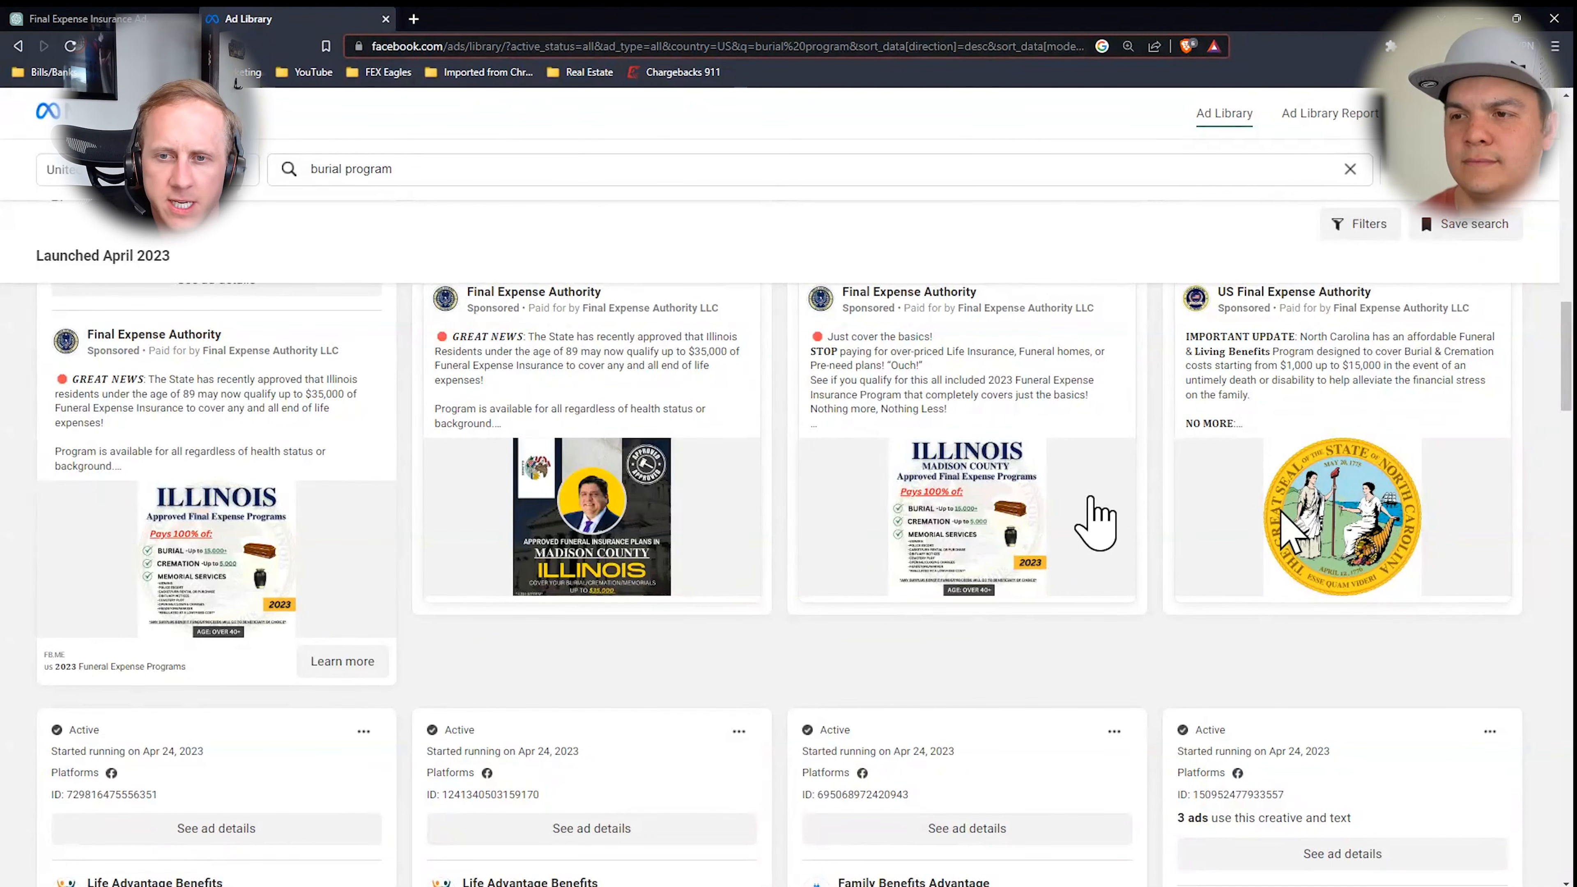
pyautogui.scroll(-20, 590, 507)
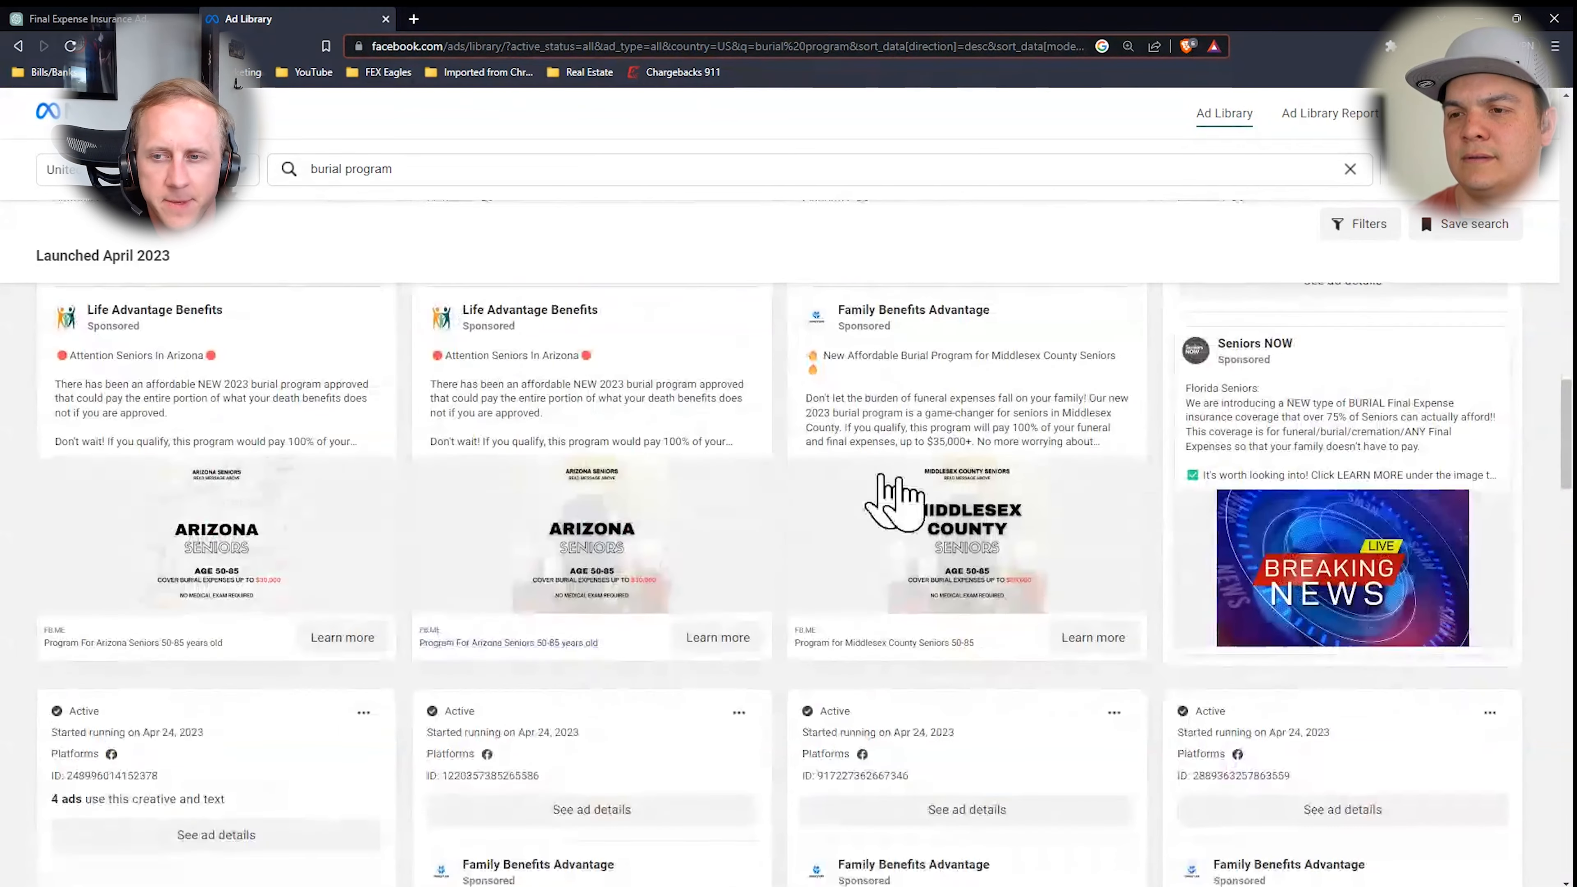
pyautogui.scroll(-15, 901, 483)
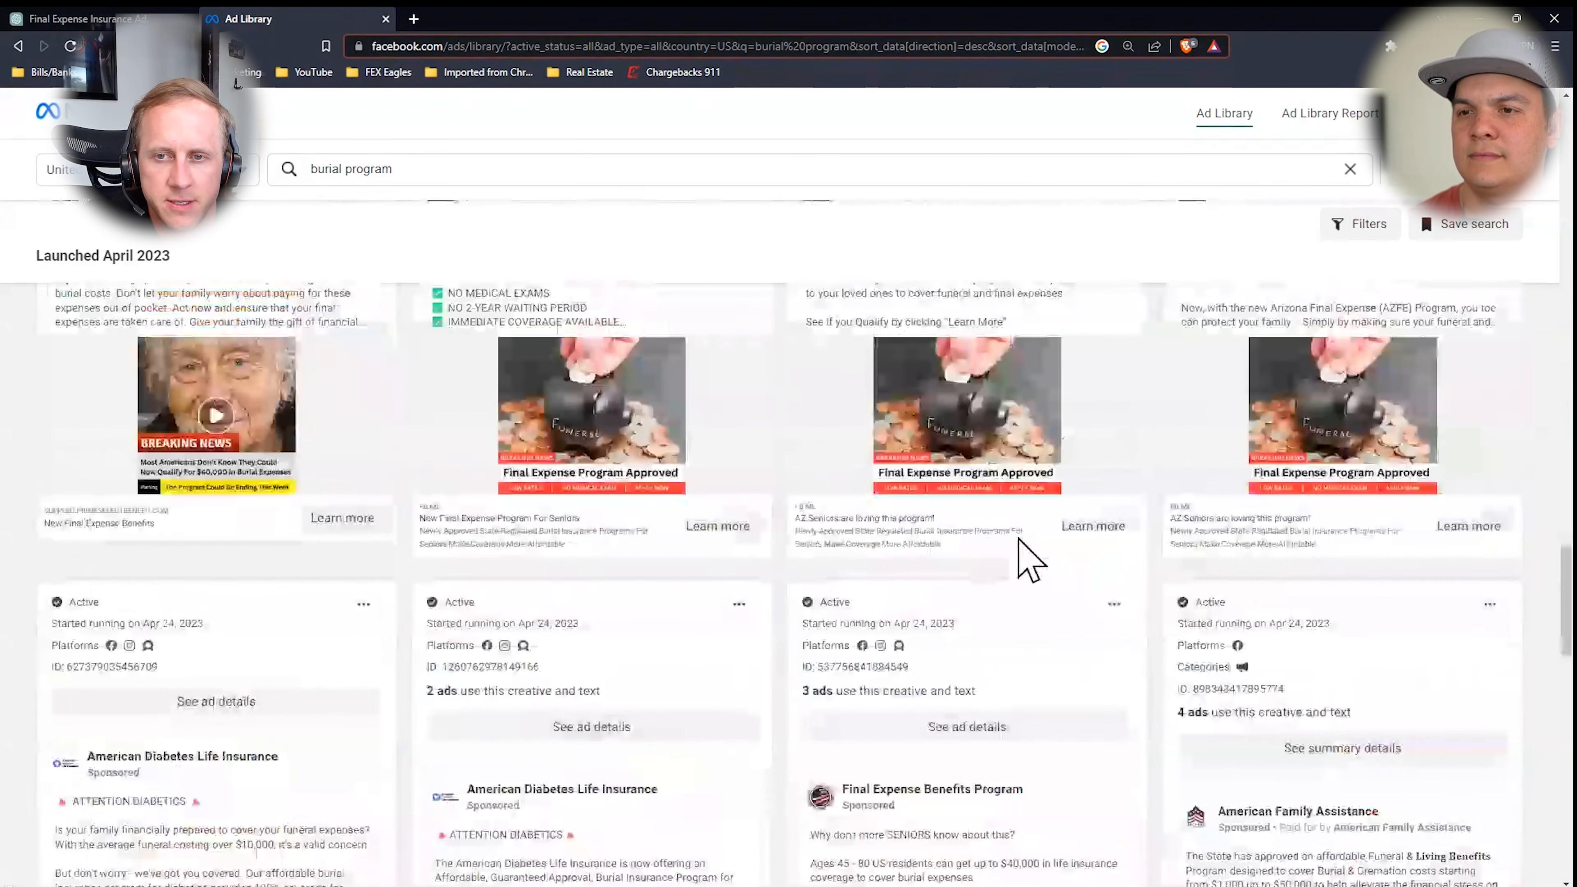
pyautogui.scroll(-8, 792, 447)
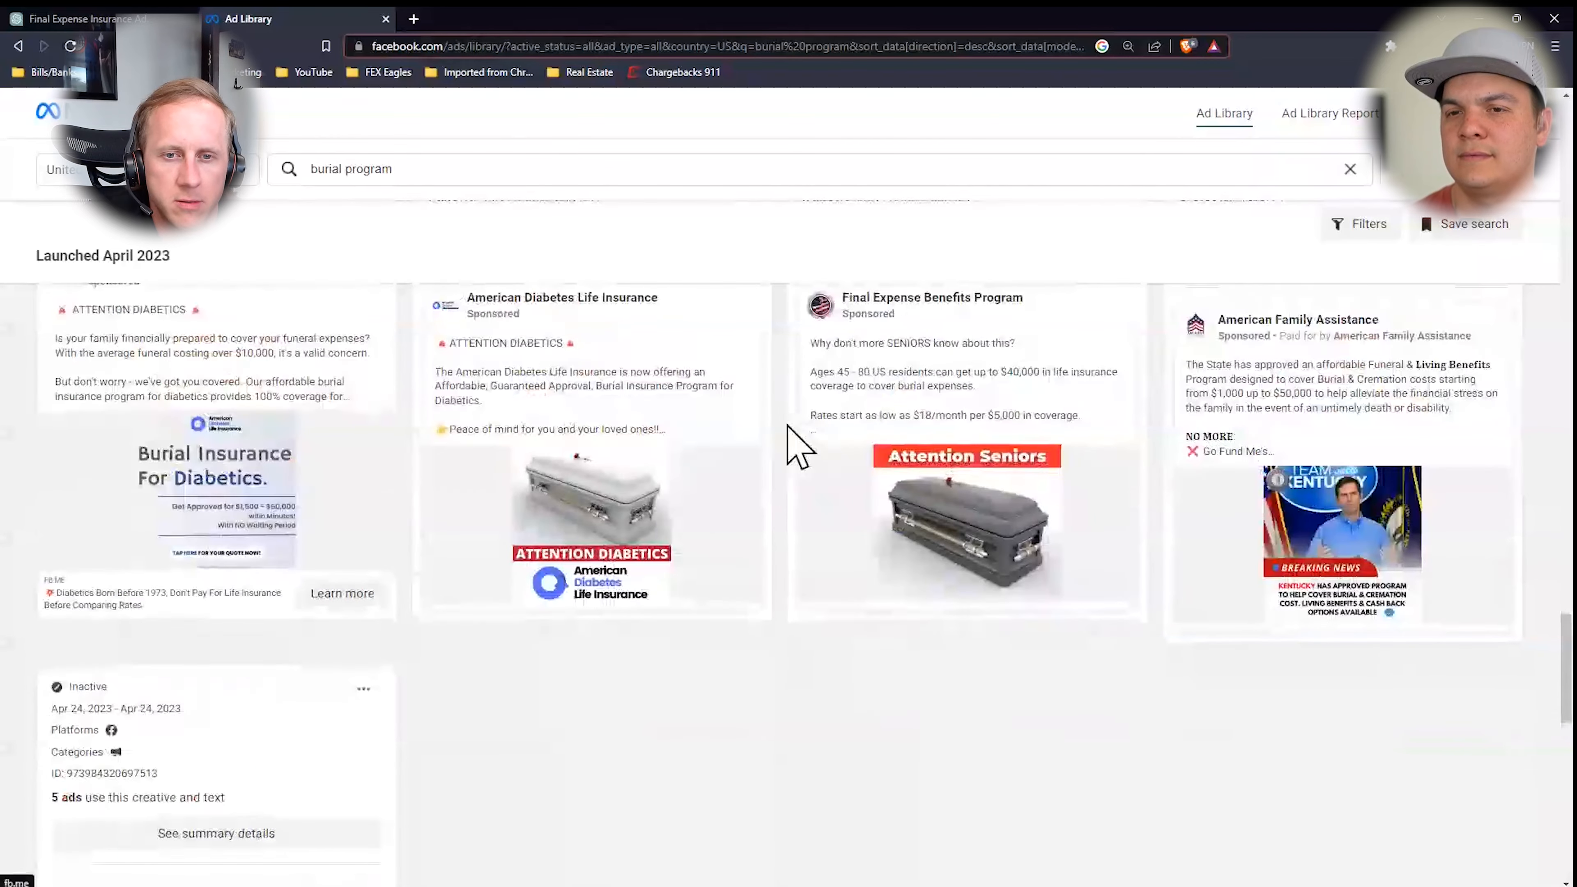
pyautogui.scroll(-15, 855, 538)
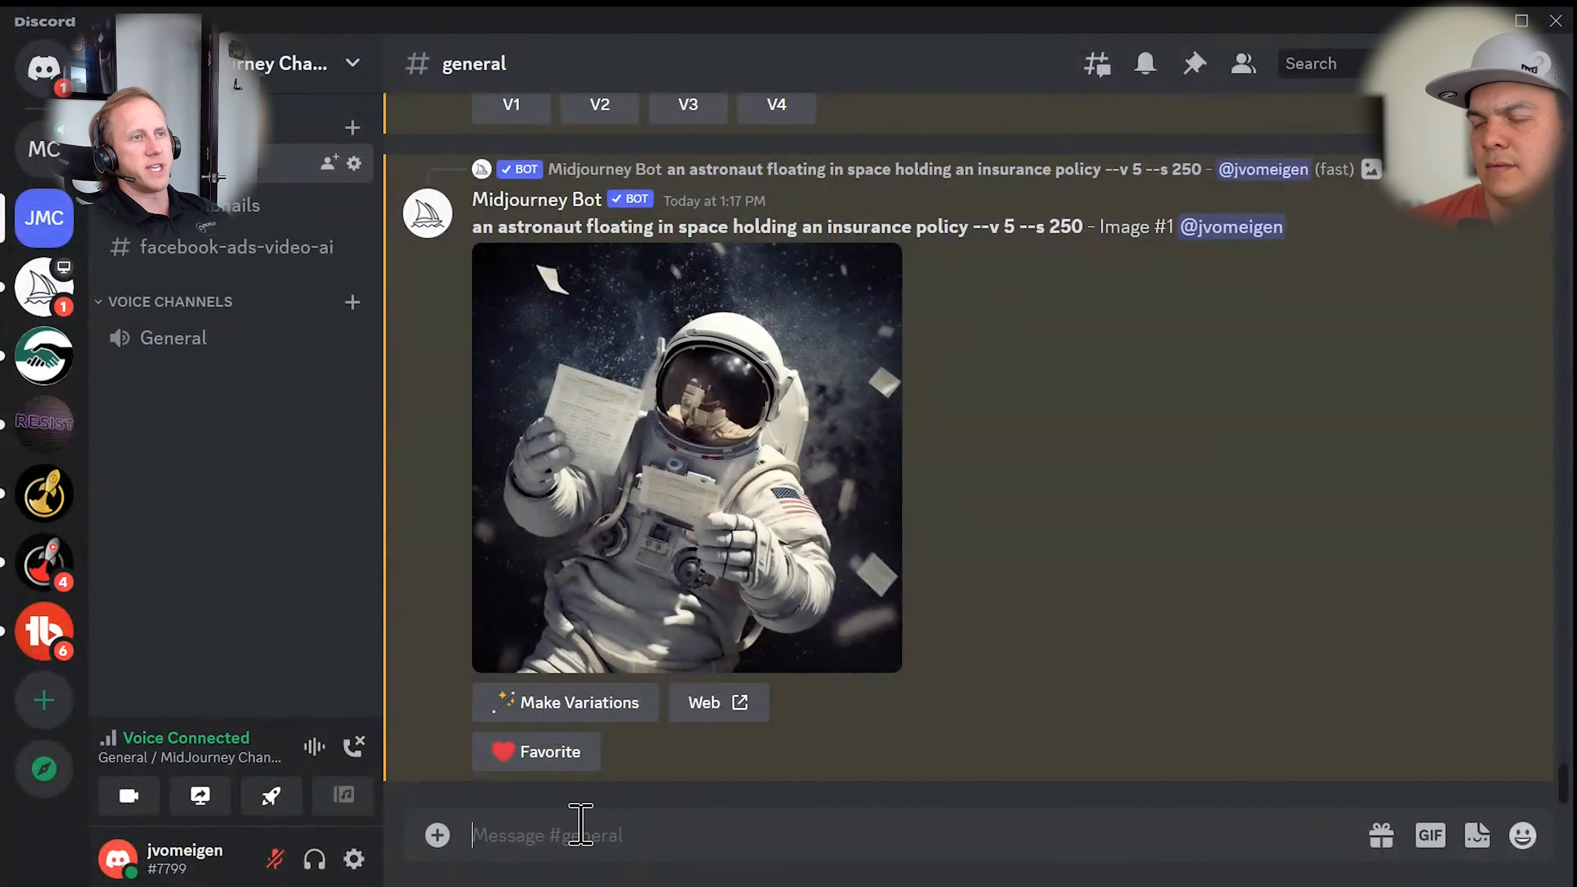
pyautogui.write('/imagine')
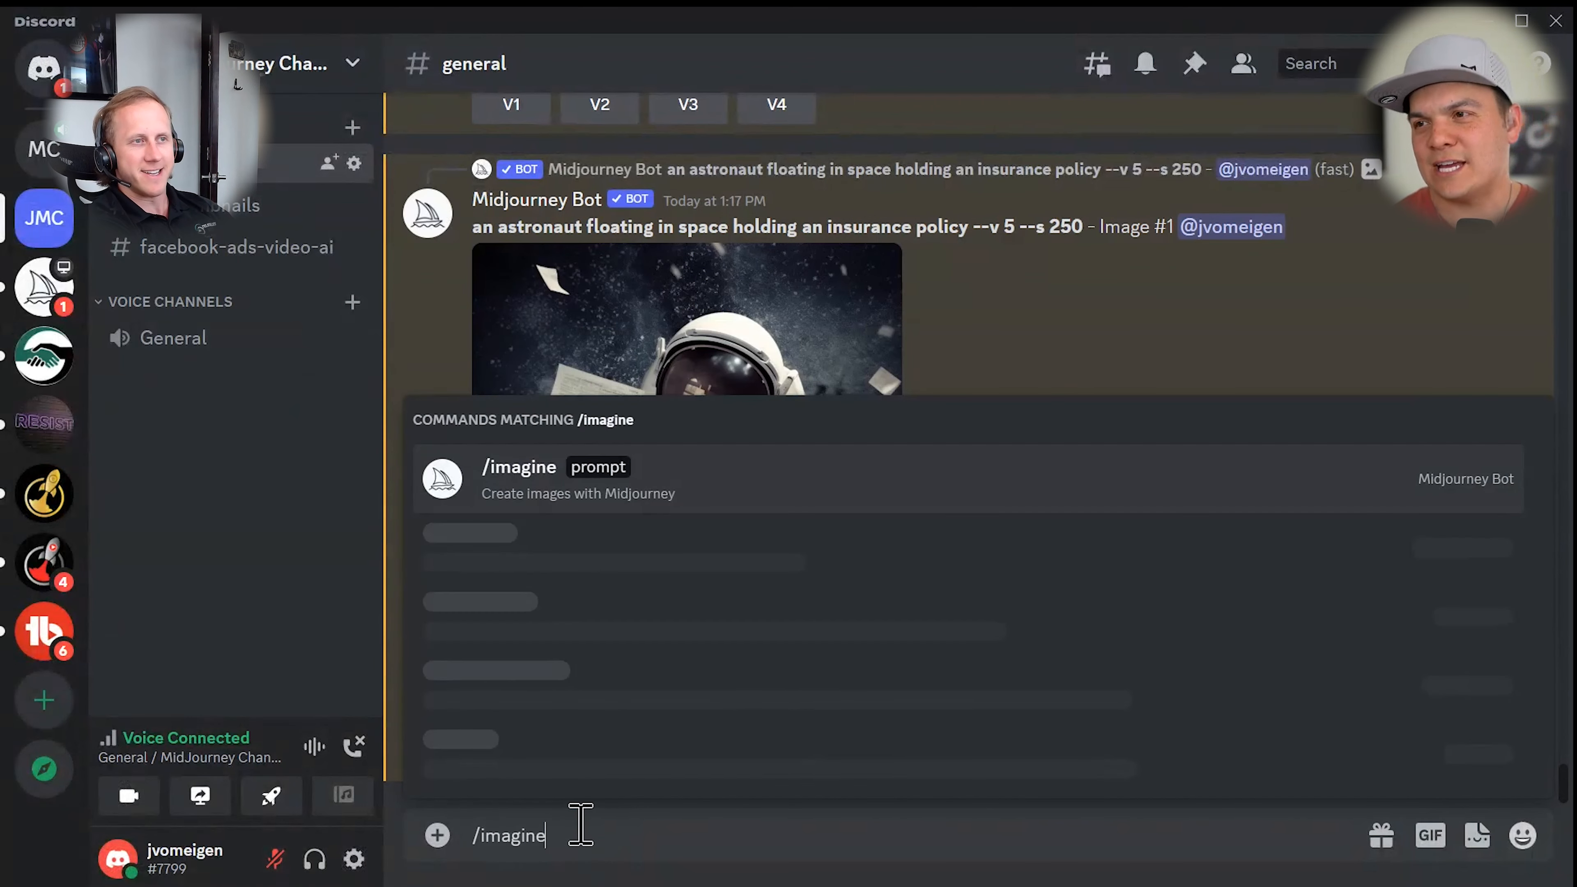
pyautogui.press('Tab')
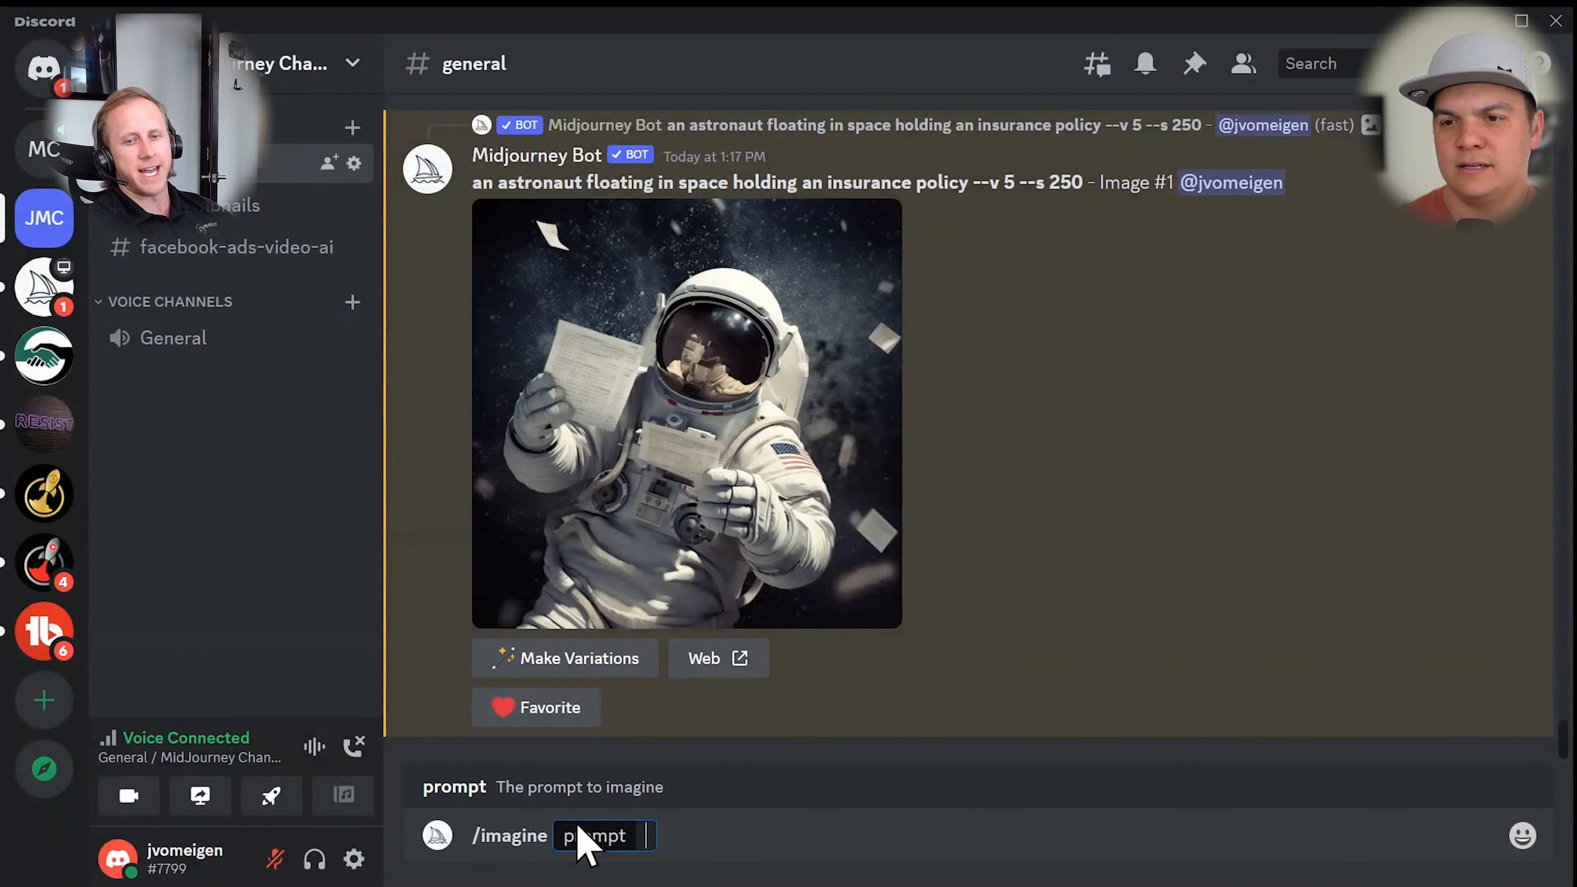
pyautogui.press('BackSpace')
pyautogui.press('BackSpace')
pyautogui.press('BackSpace')
pyautogui.press('BackSpace')
pyautogui.press('BackSpace')
pyautogui.press('BackSpace')
pyautogui.press('BackSpace')
pyautogui.press('BackSpace')
pyautogui.press('BackSpace')
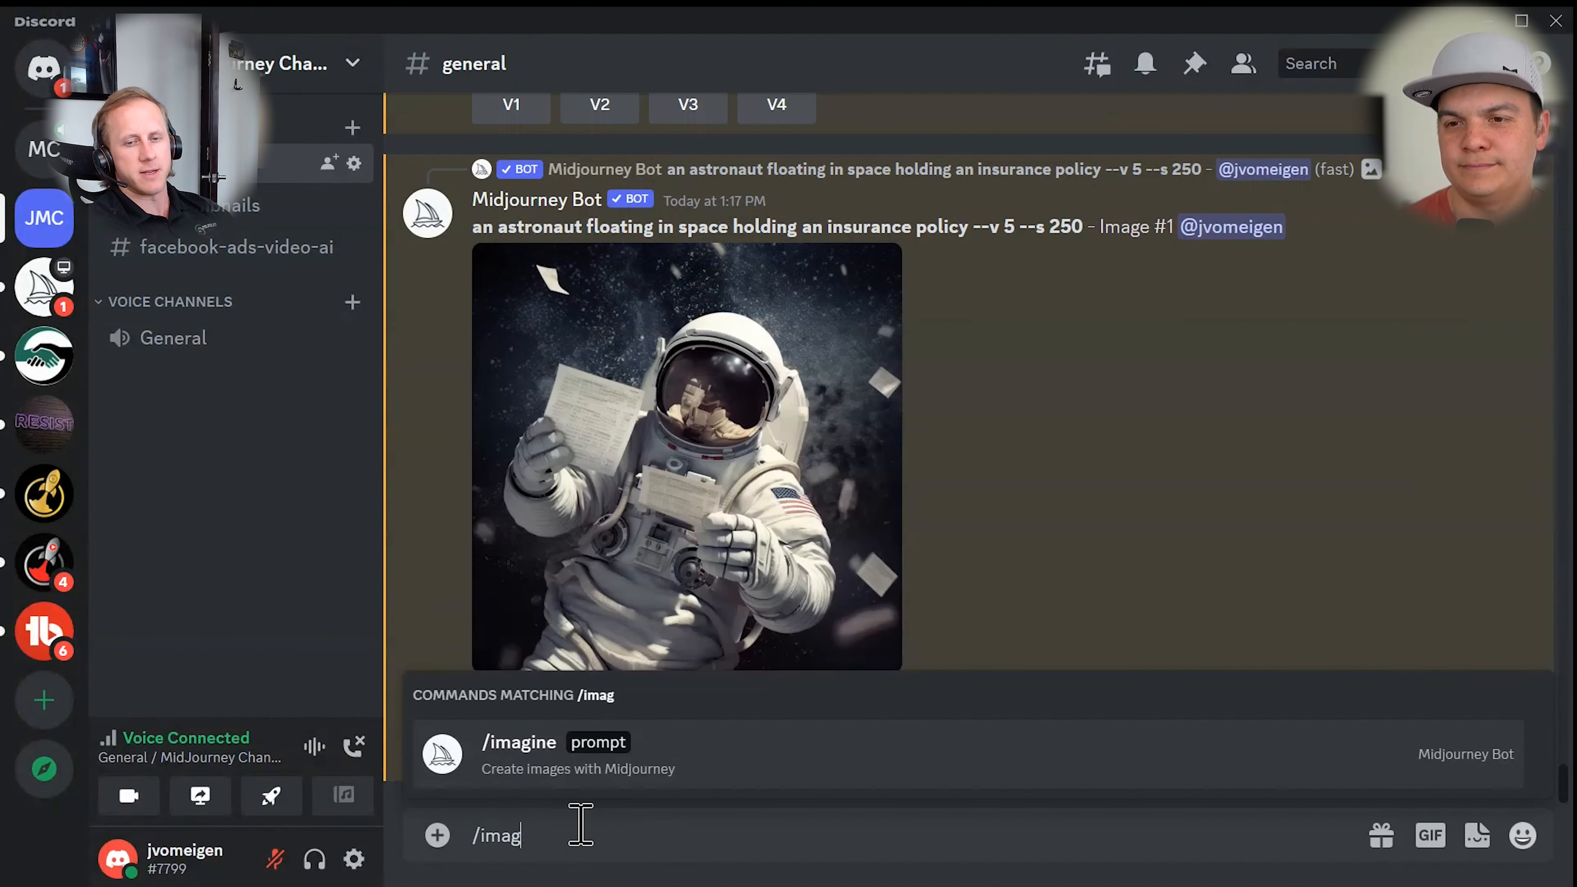
# Generate images in Midjourney's general channel with the /imagine prompt "news anchor at a cemetery looking surprised"
pyautogui.write('/i')
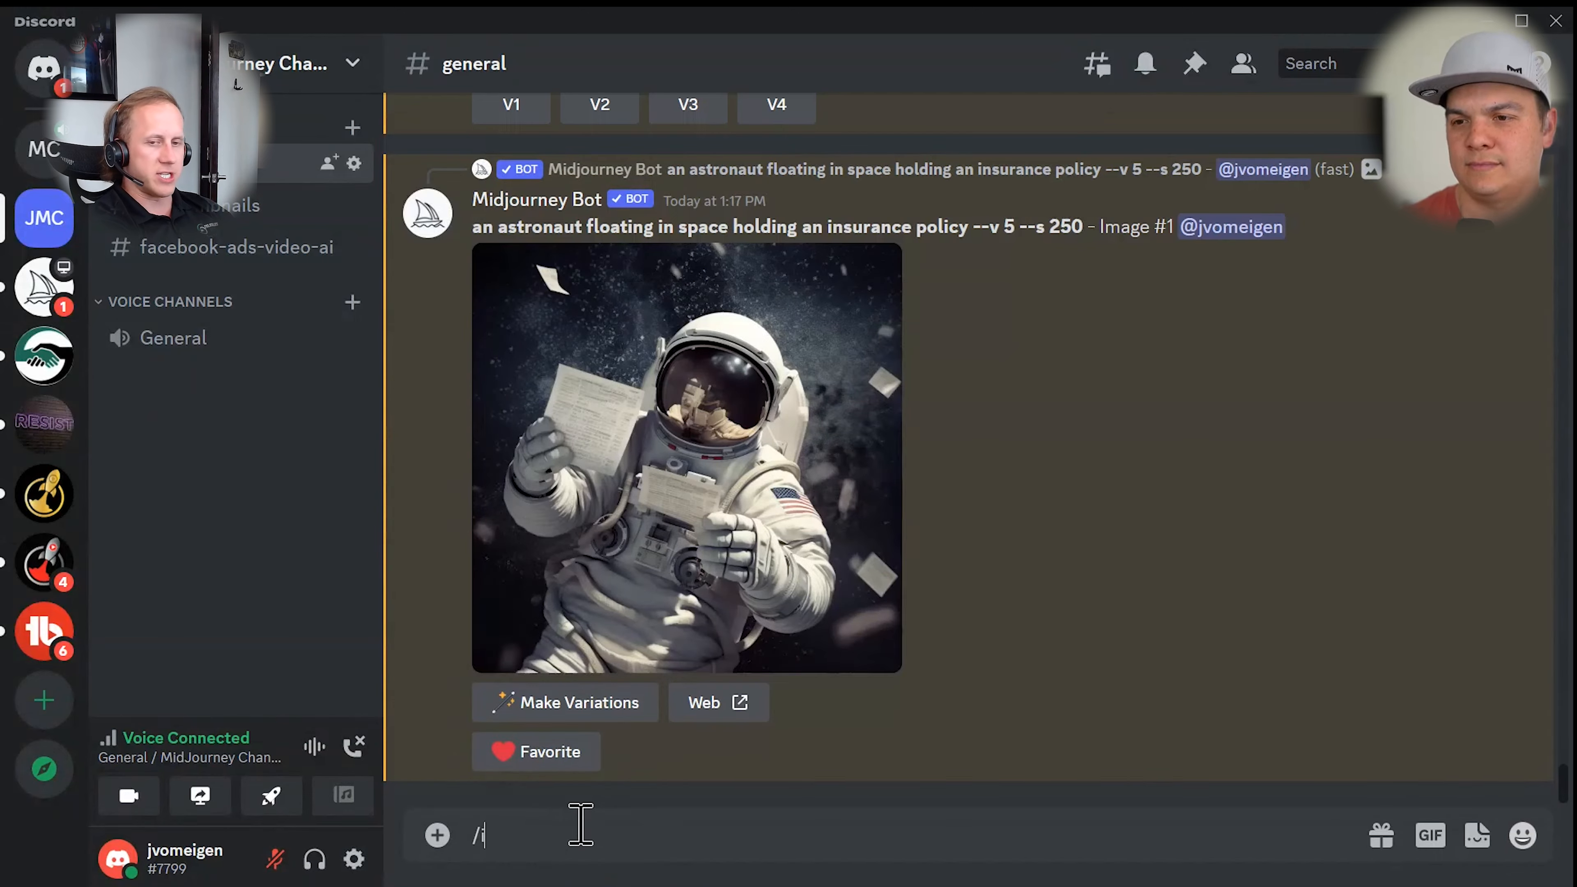
pyautogui.write('mageine')
pyautogui.press('Tab')
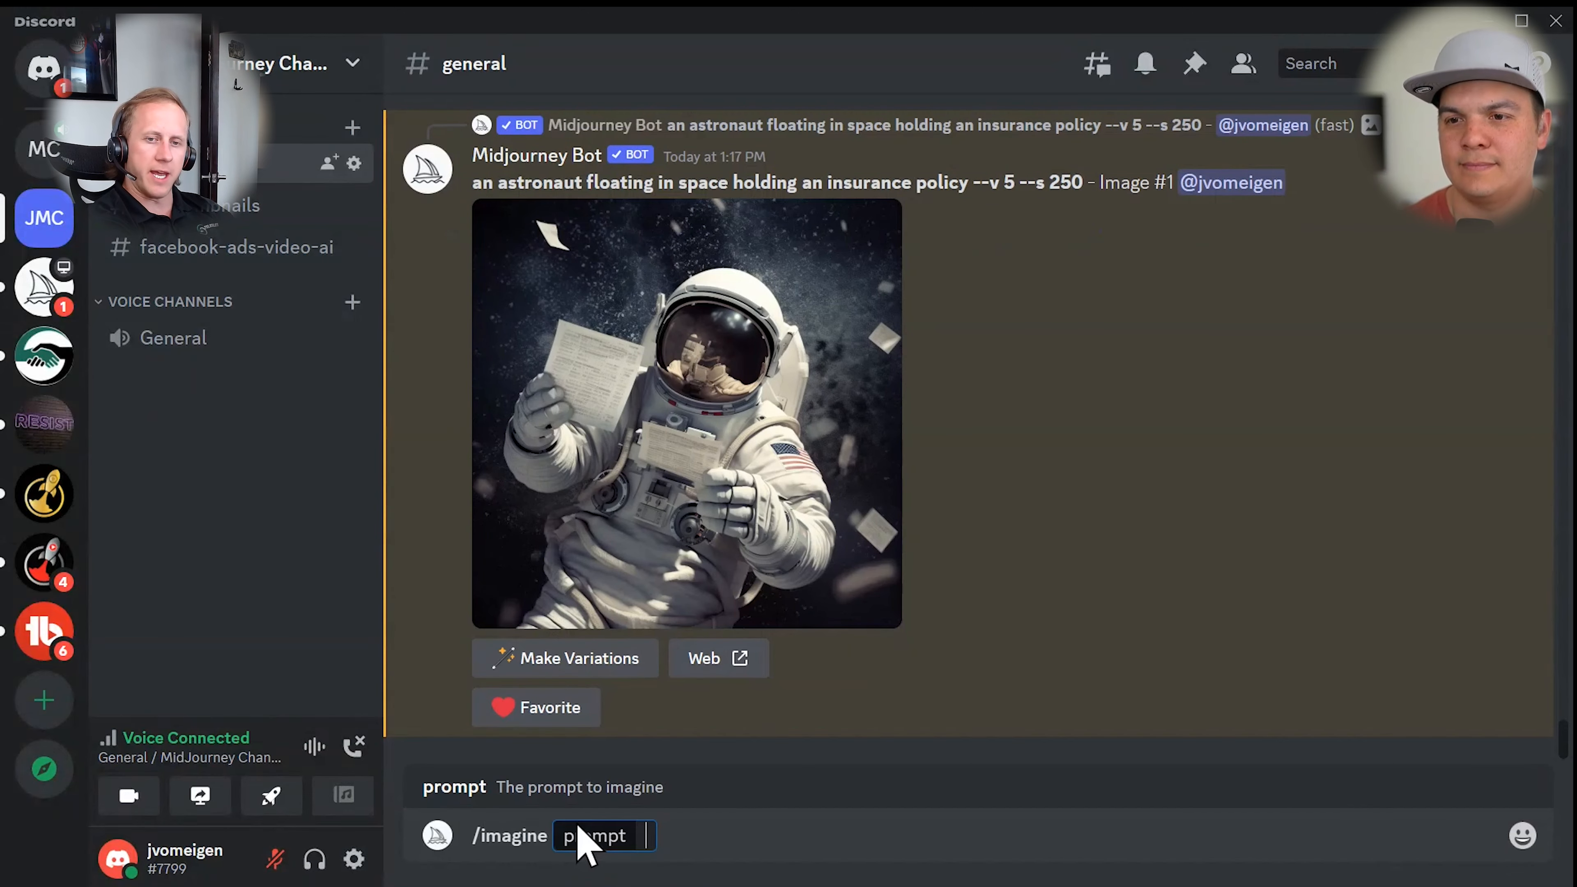
pyautogui.write('news and')
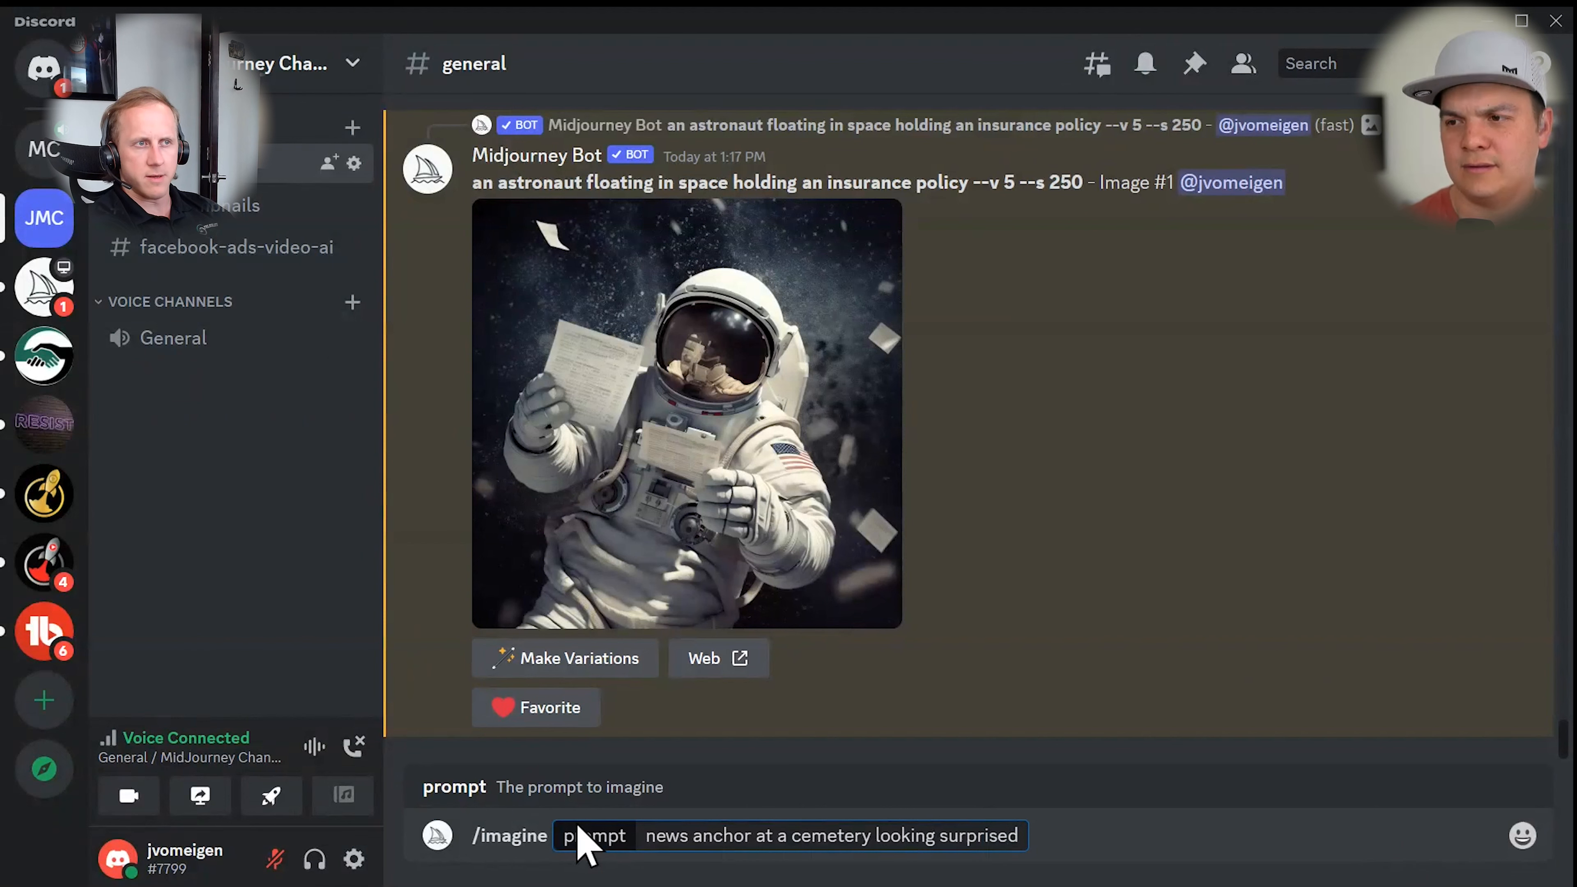
pyautogui.press('Return')
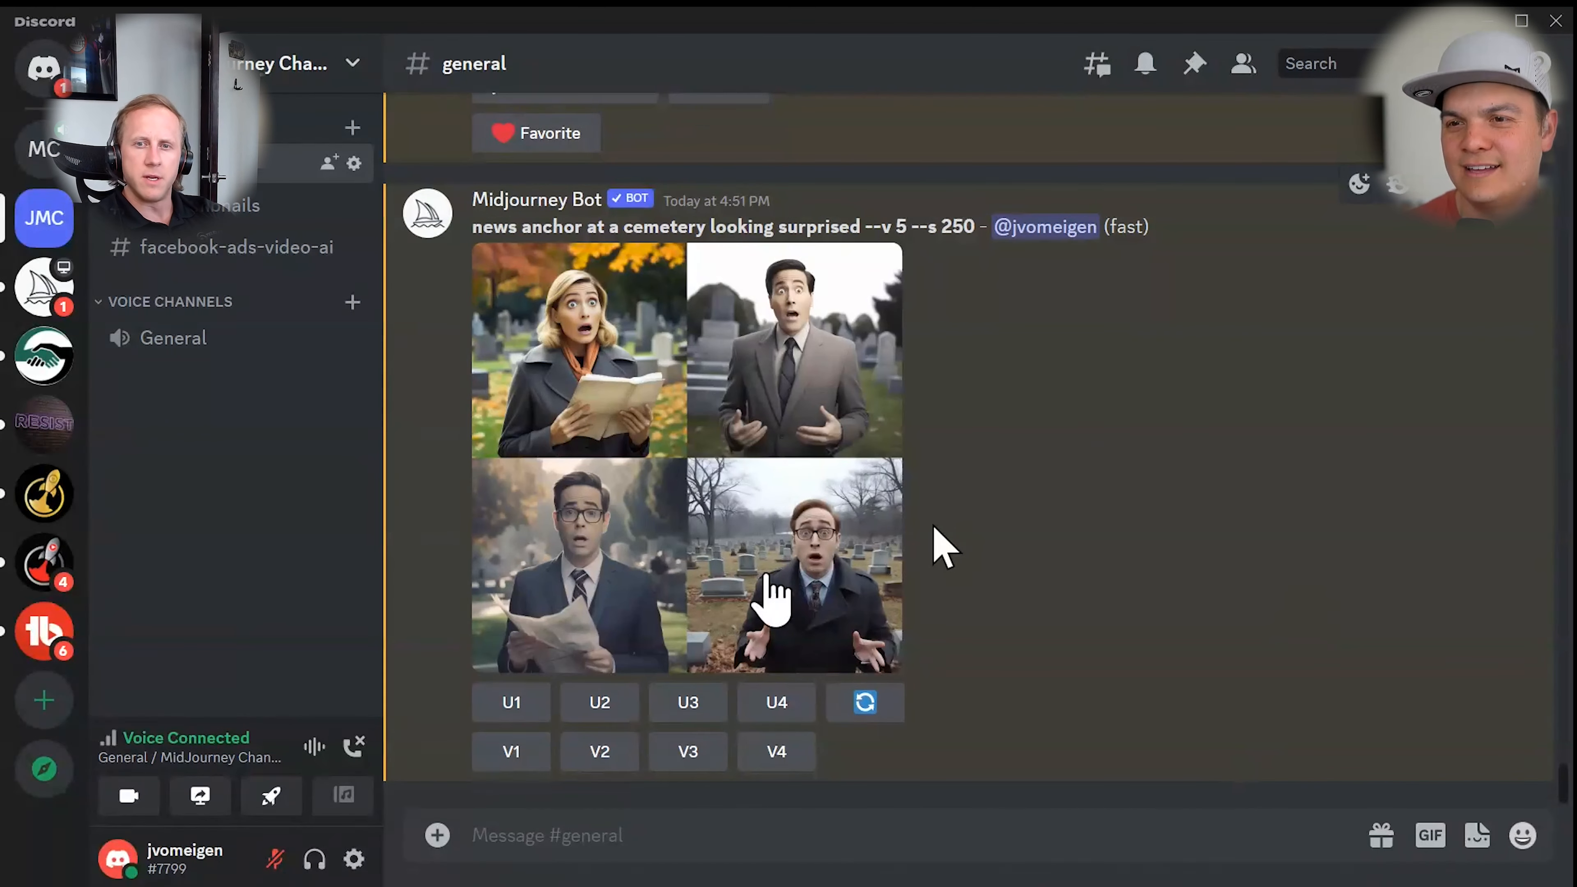
# View the generated news anchor grid enlarged, and request variations of image 1 and image 4
pyautogui.scroll(3, 965, 448)
pyautogui.scroll(-3, 965, 448)
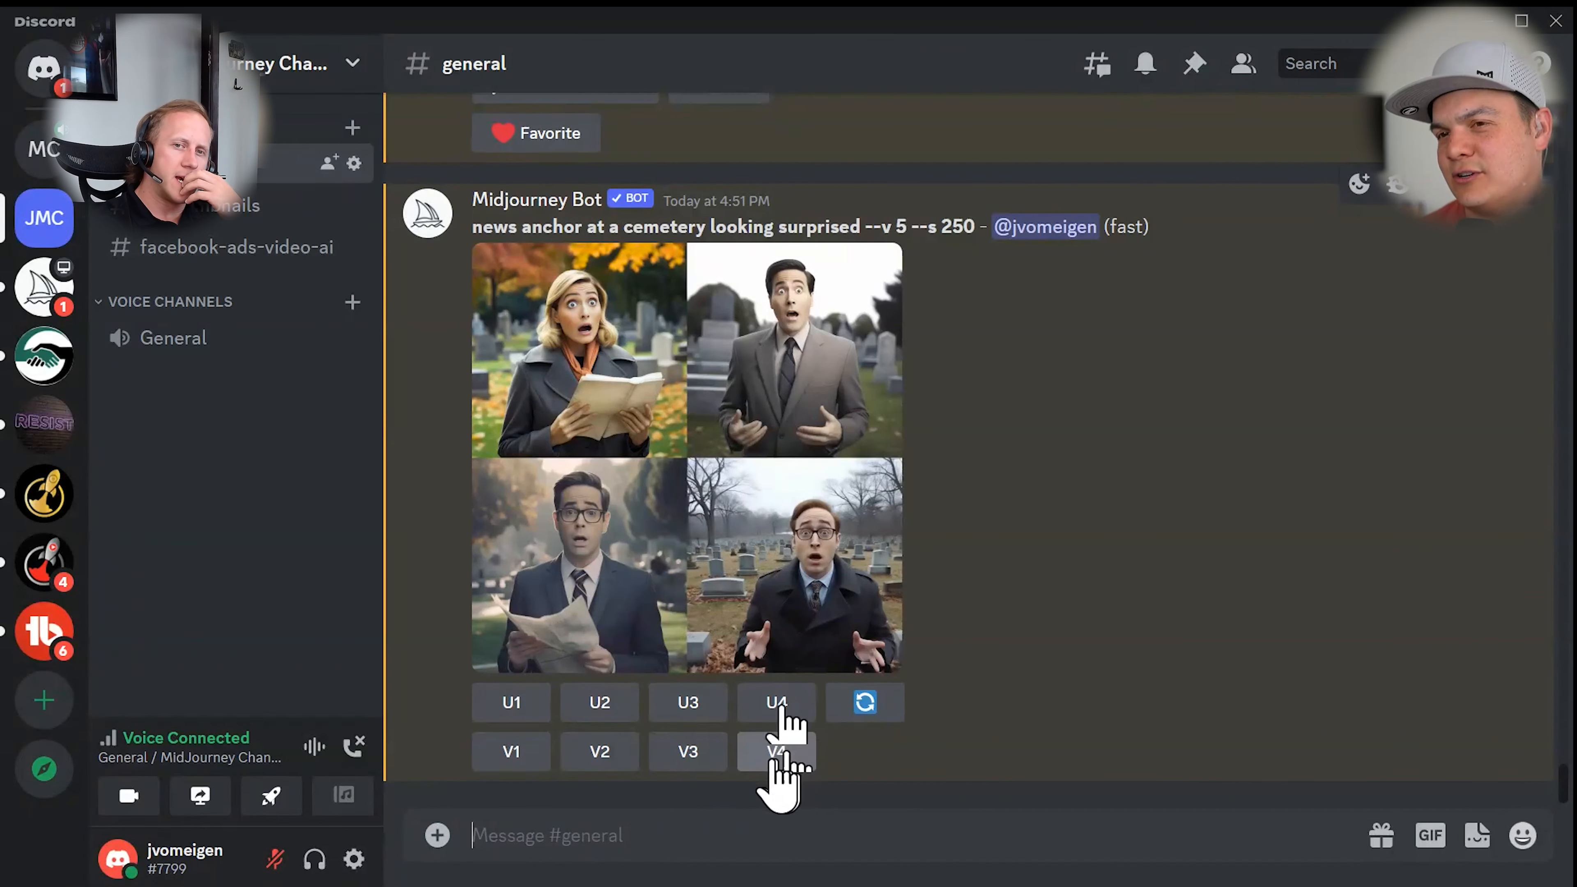
pyautogui.click(767, 521)
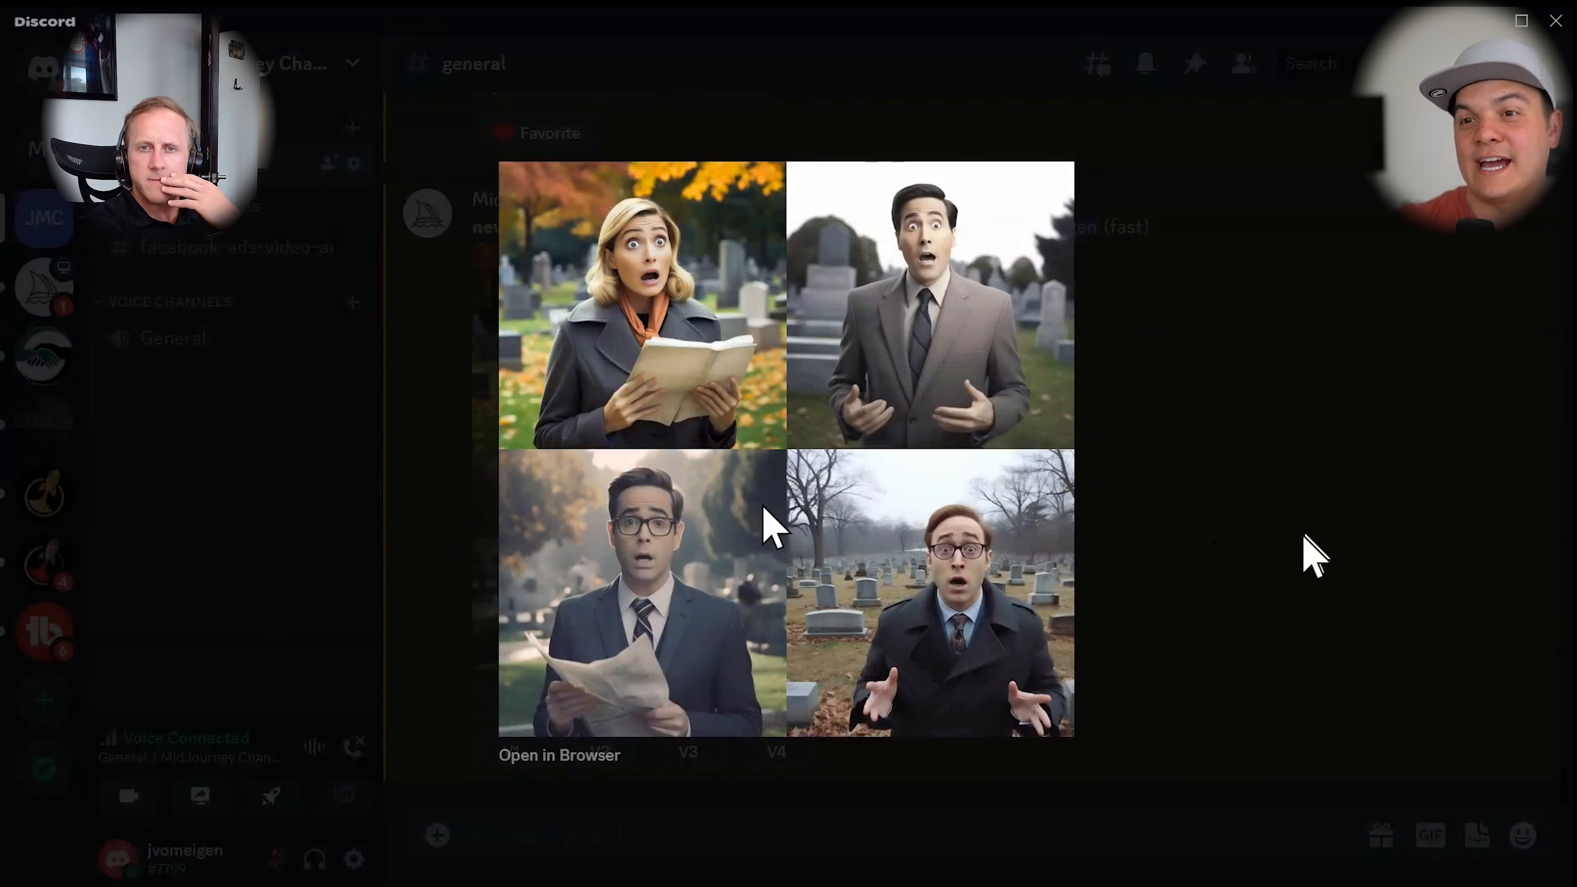
pyautogui.click(1276, 533)
pyautogui.click(510, 751)
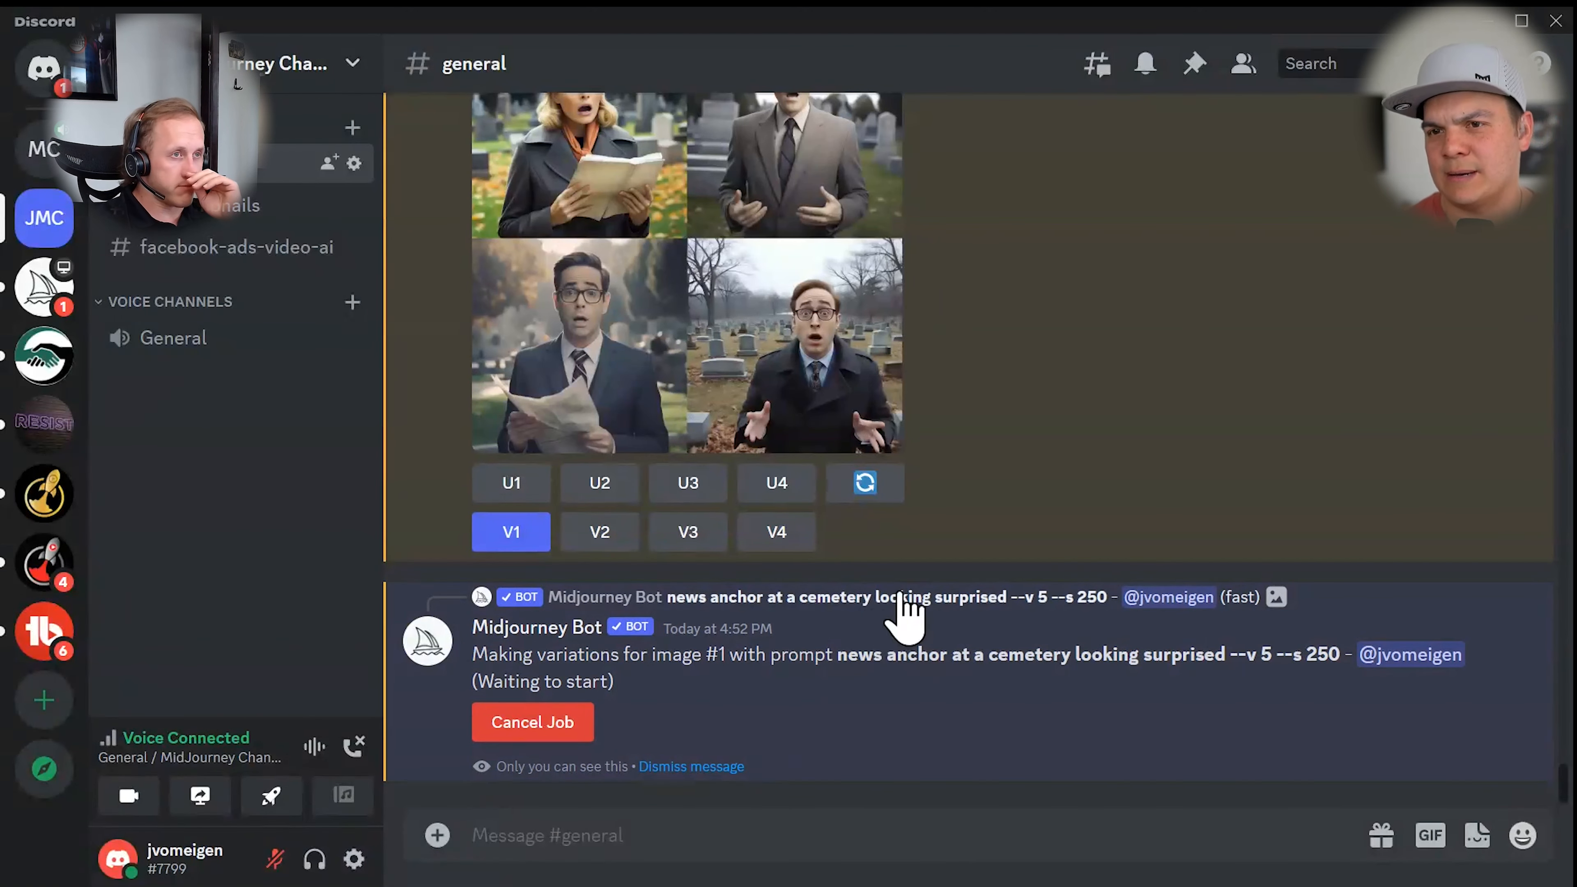
pyautogui.click(784, 534)
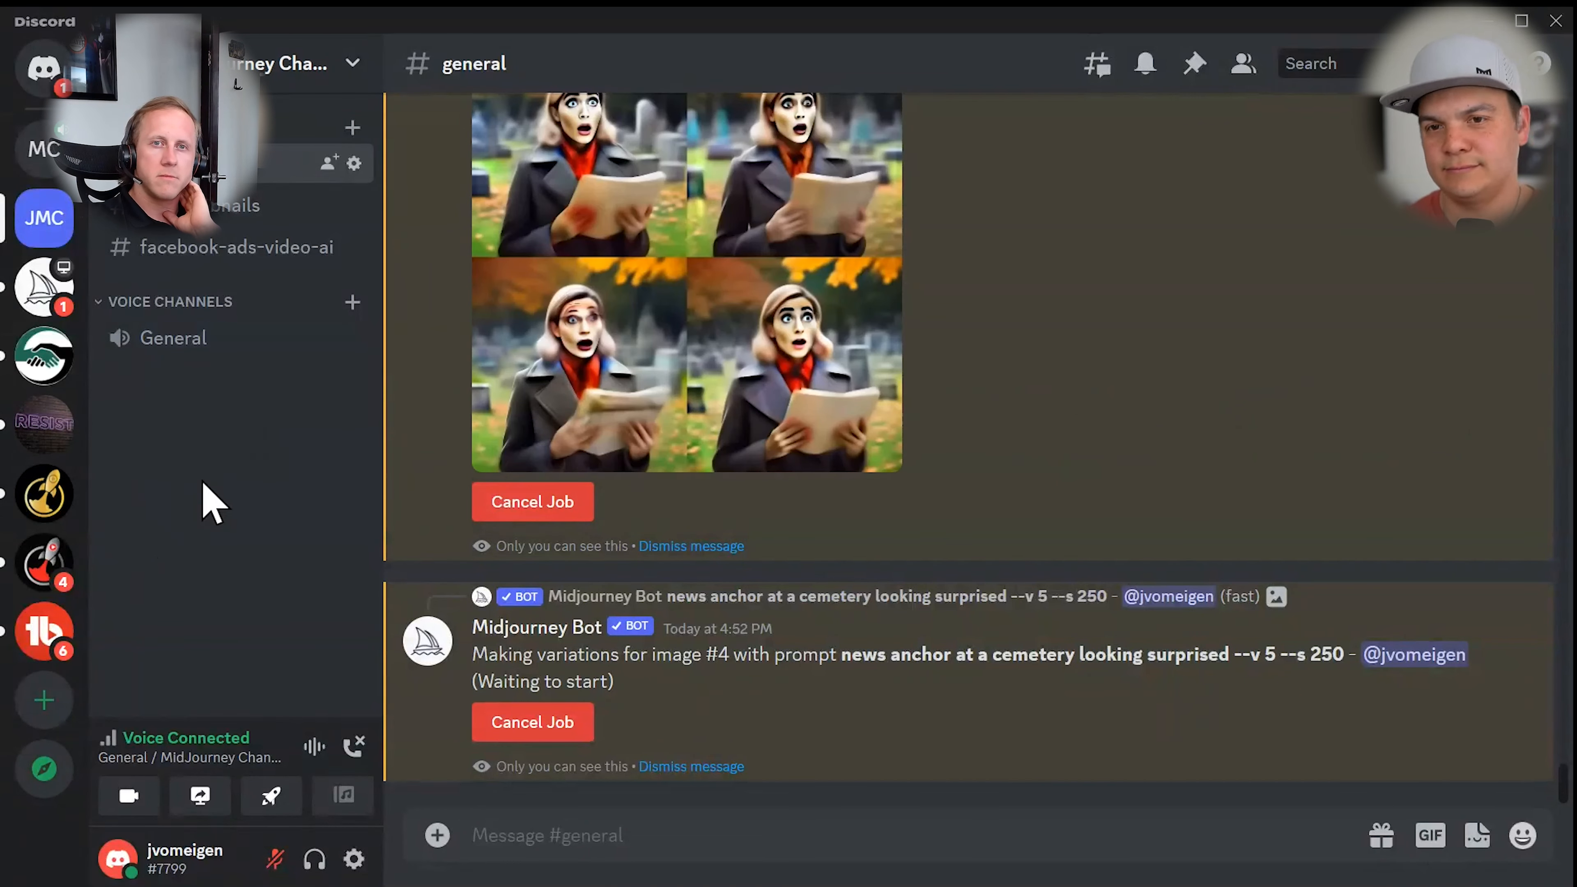
# View the variations of the man in the dark coat enlarged, and upscale image 1 of that set
pyautogui.scroll(3, 1068, 434)
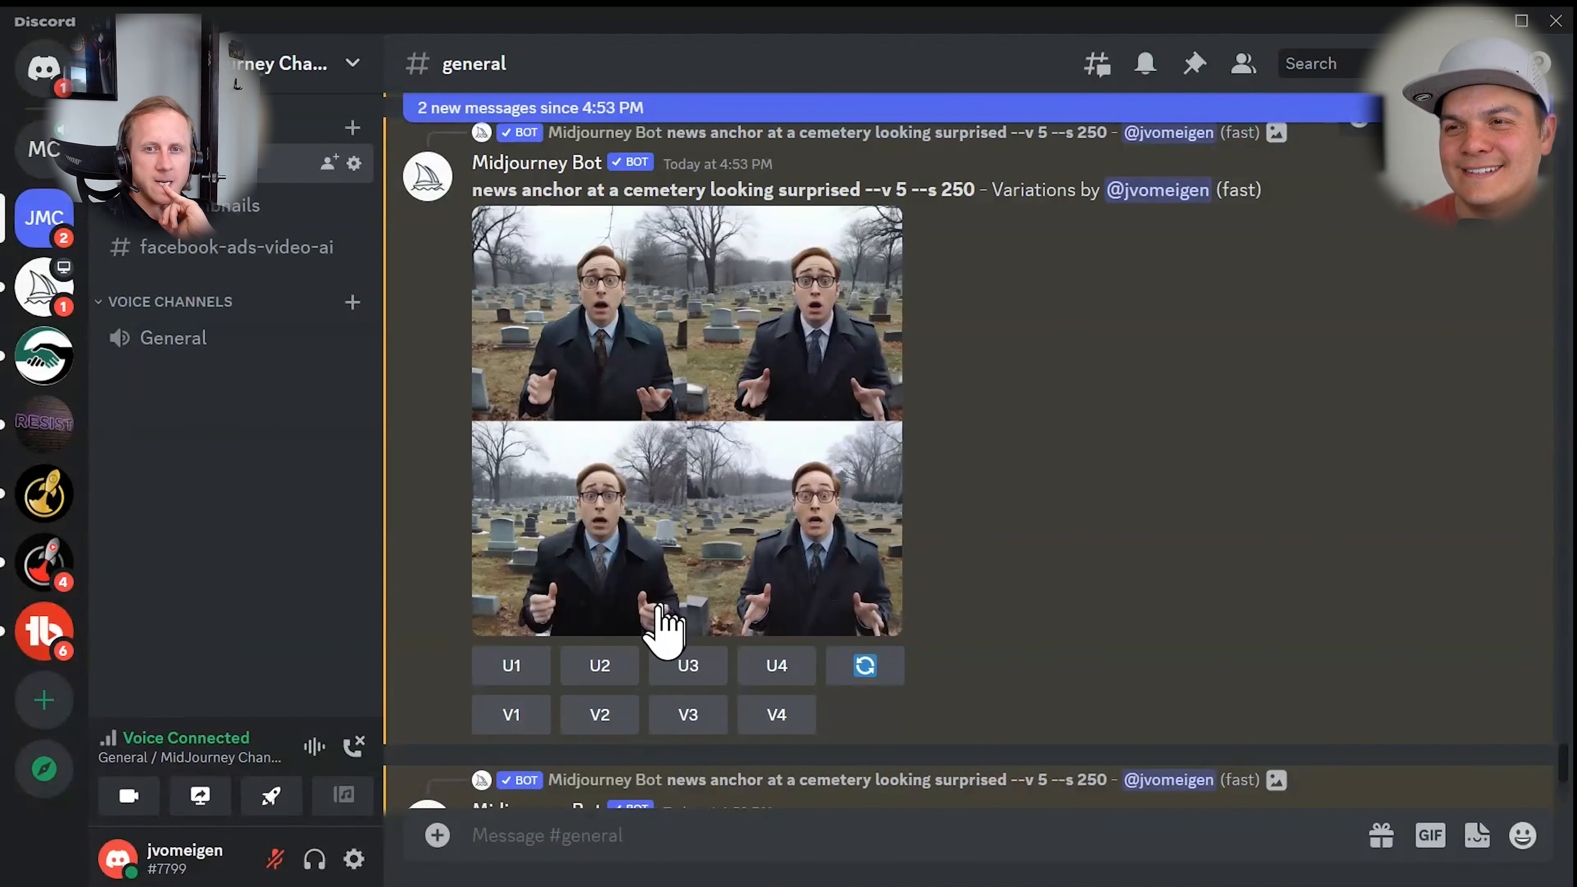
pyautogui.click(598, 359)
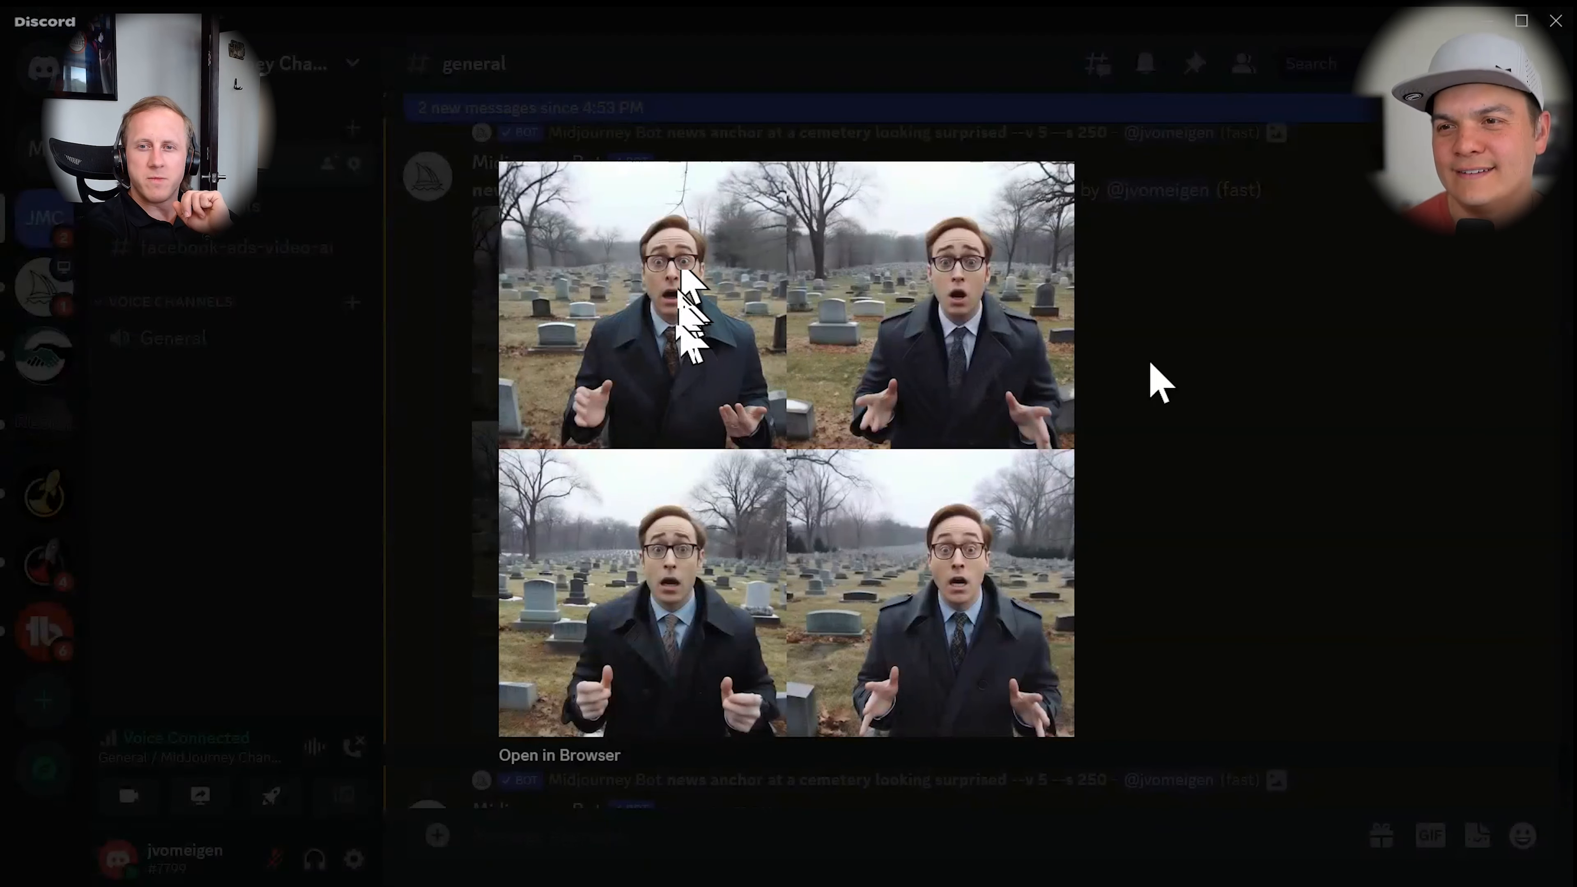
pyautogui.click(1129, 418)
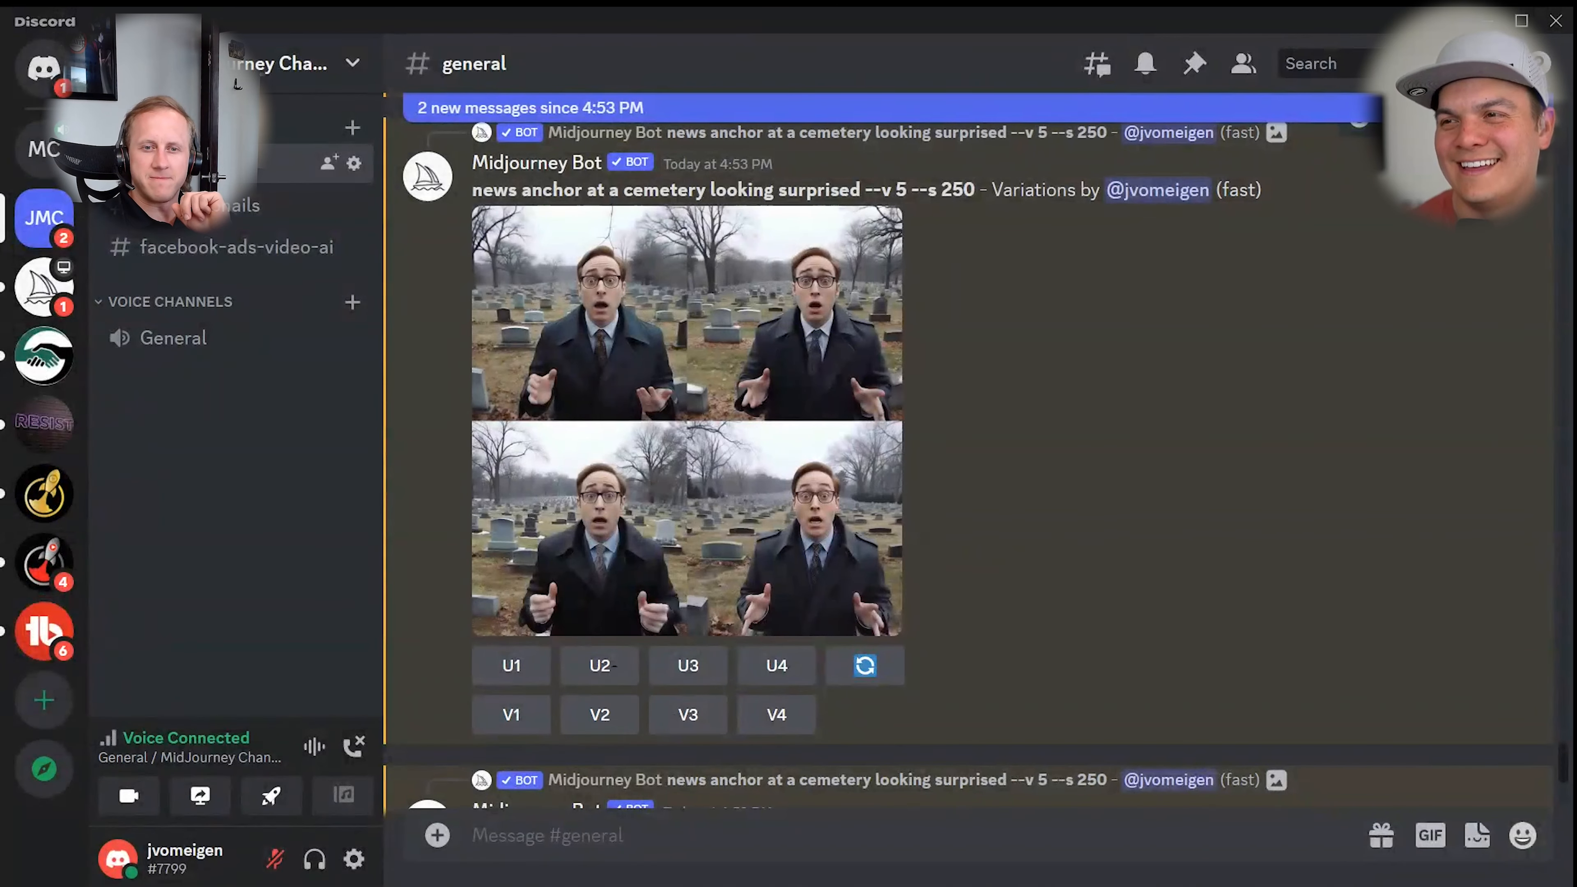
pyautogui.click(511, 671)
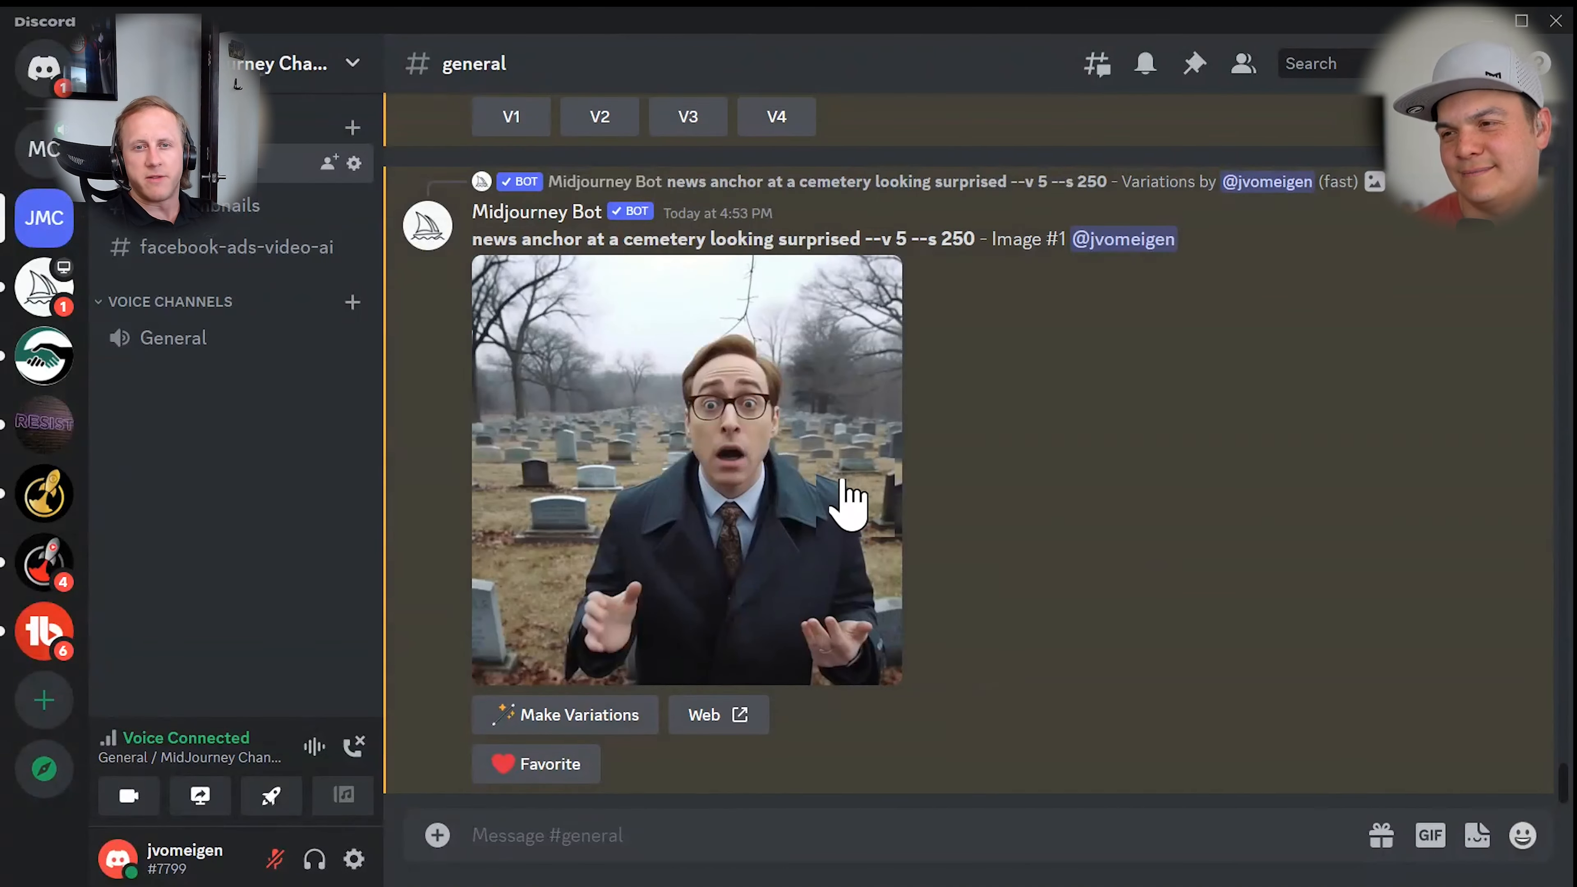
# Open the upscaled image of the surprised man in the browser and save it as a PNG named "dude at cemetery"
pyautogui.click(701, 381)
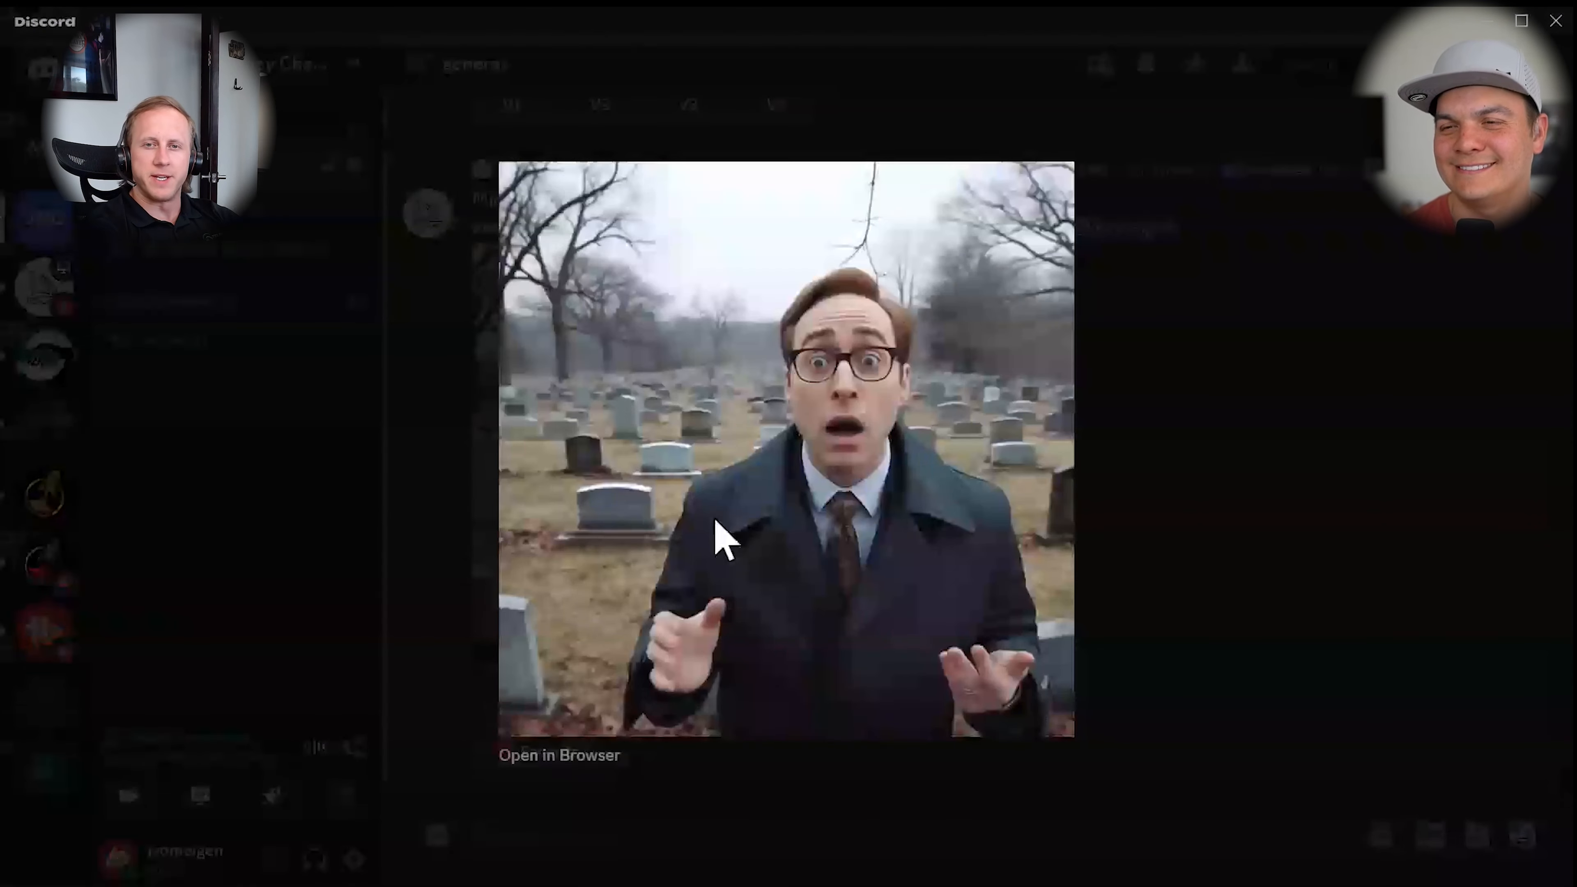
pyautogui.click(579, 757)
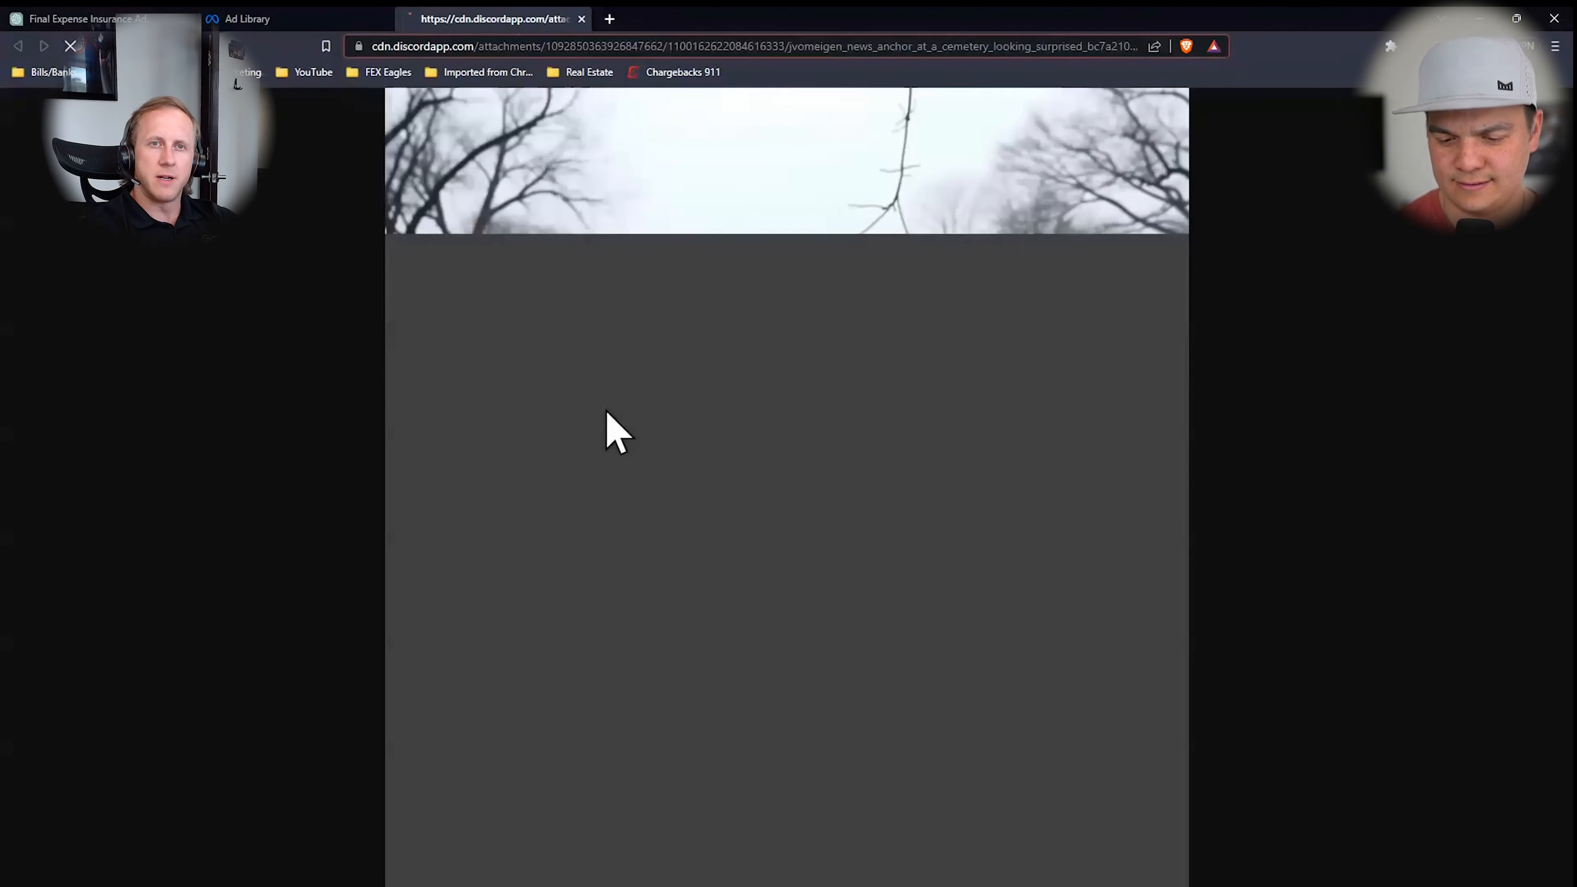
pyautogui.rightClick(841, 221)
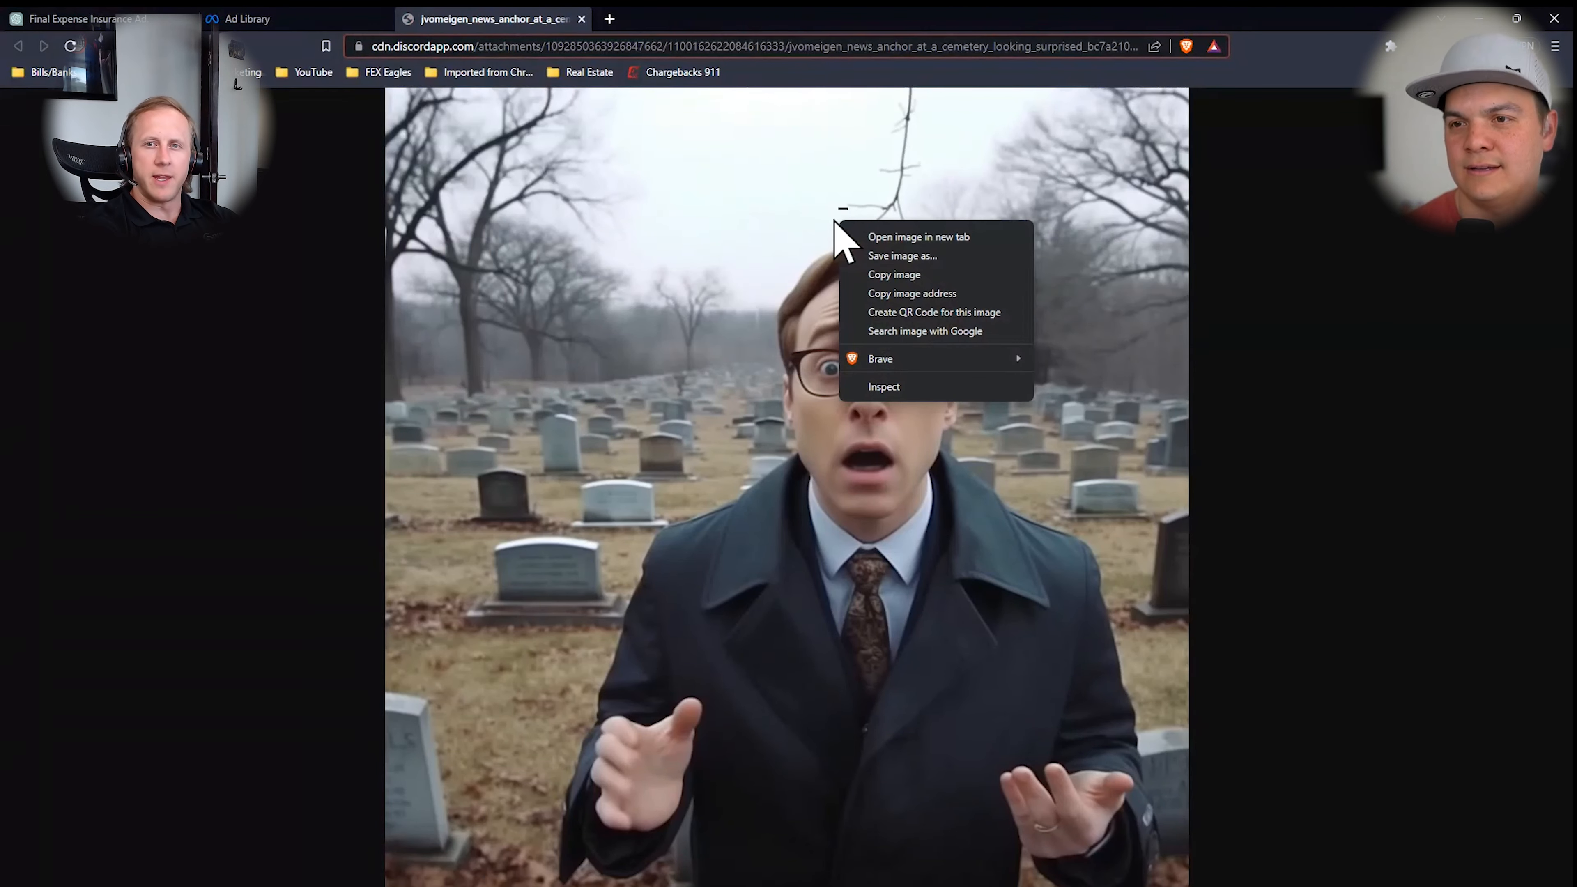
pyautogui.click(911, 255)
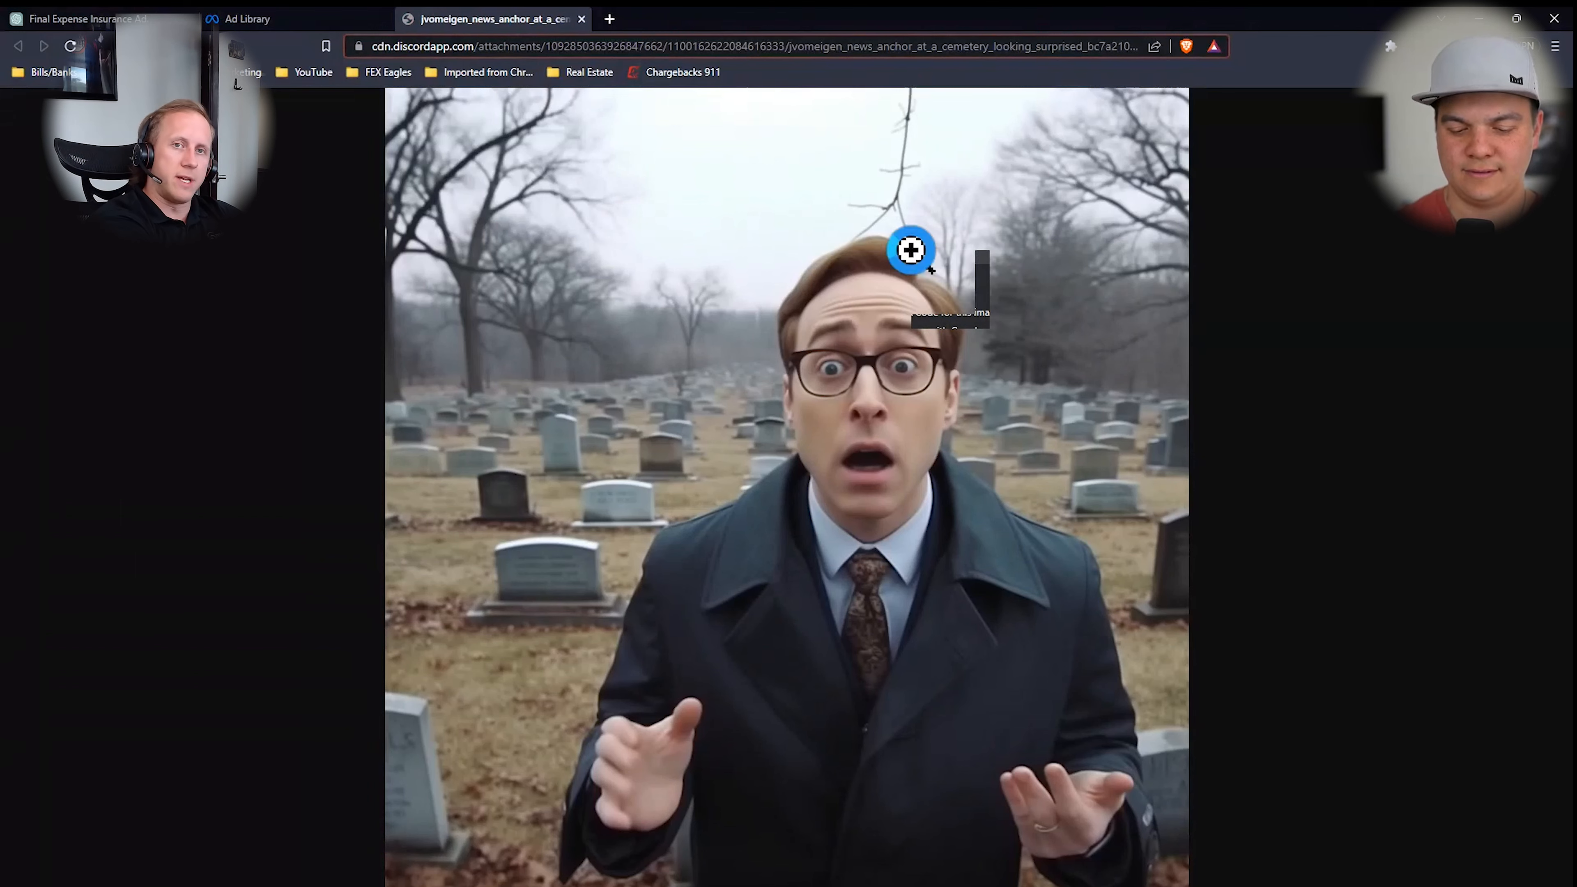
pyautogui.write('Add')
pyautogui.press('BackSpace')
pyautogui.press('BackSpace')
pyautogui.press('BackSpace')
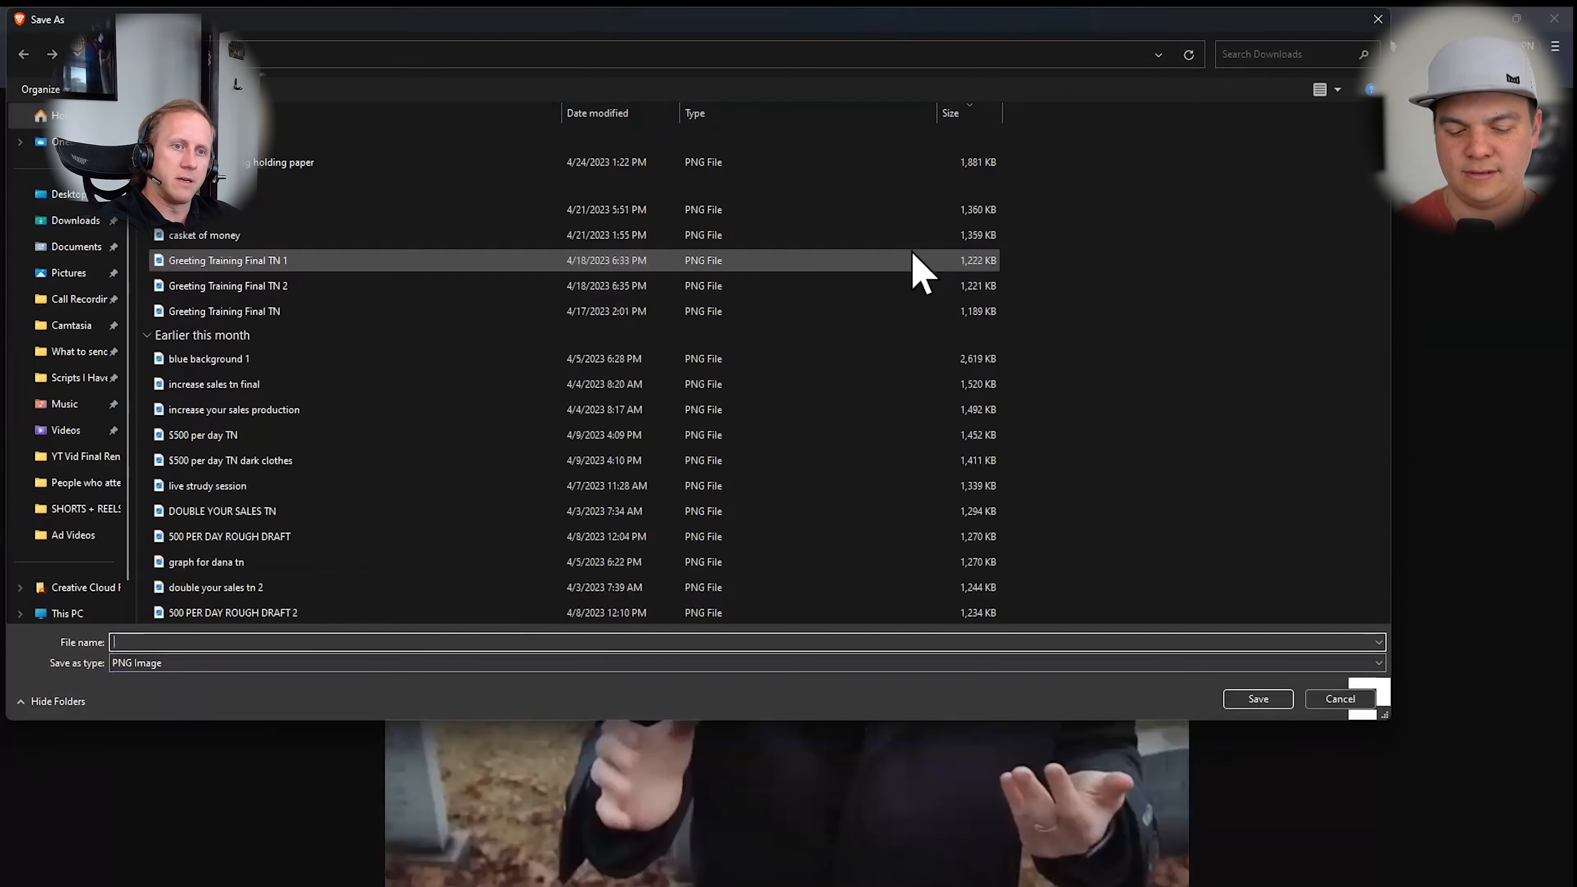
pyautogui.write('dude at cemetery')
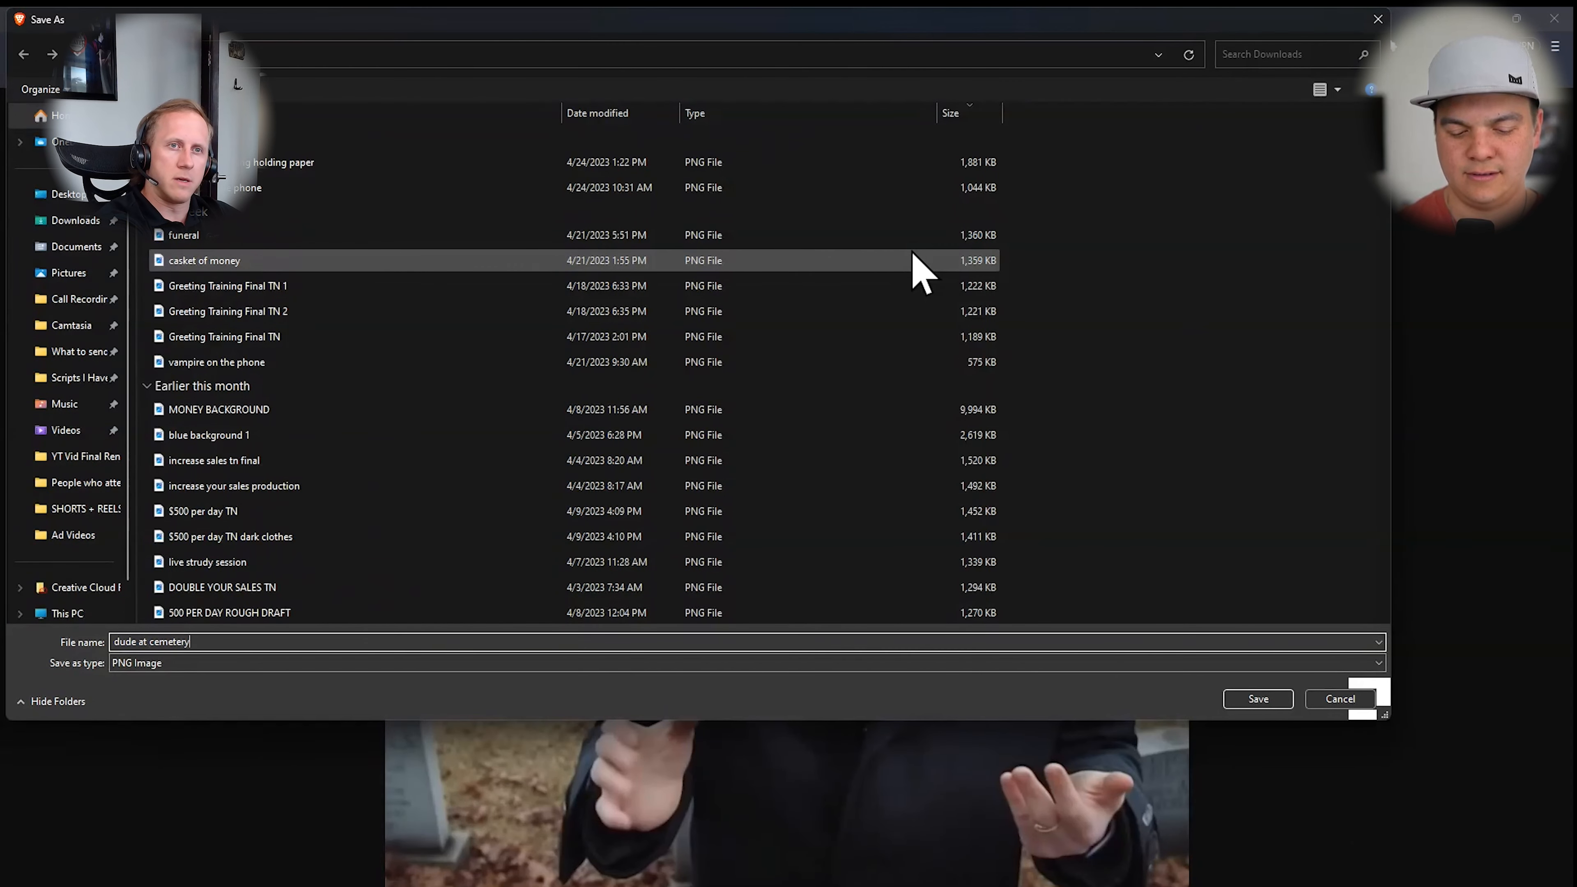
pyautogui.press('Return')
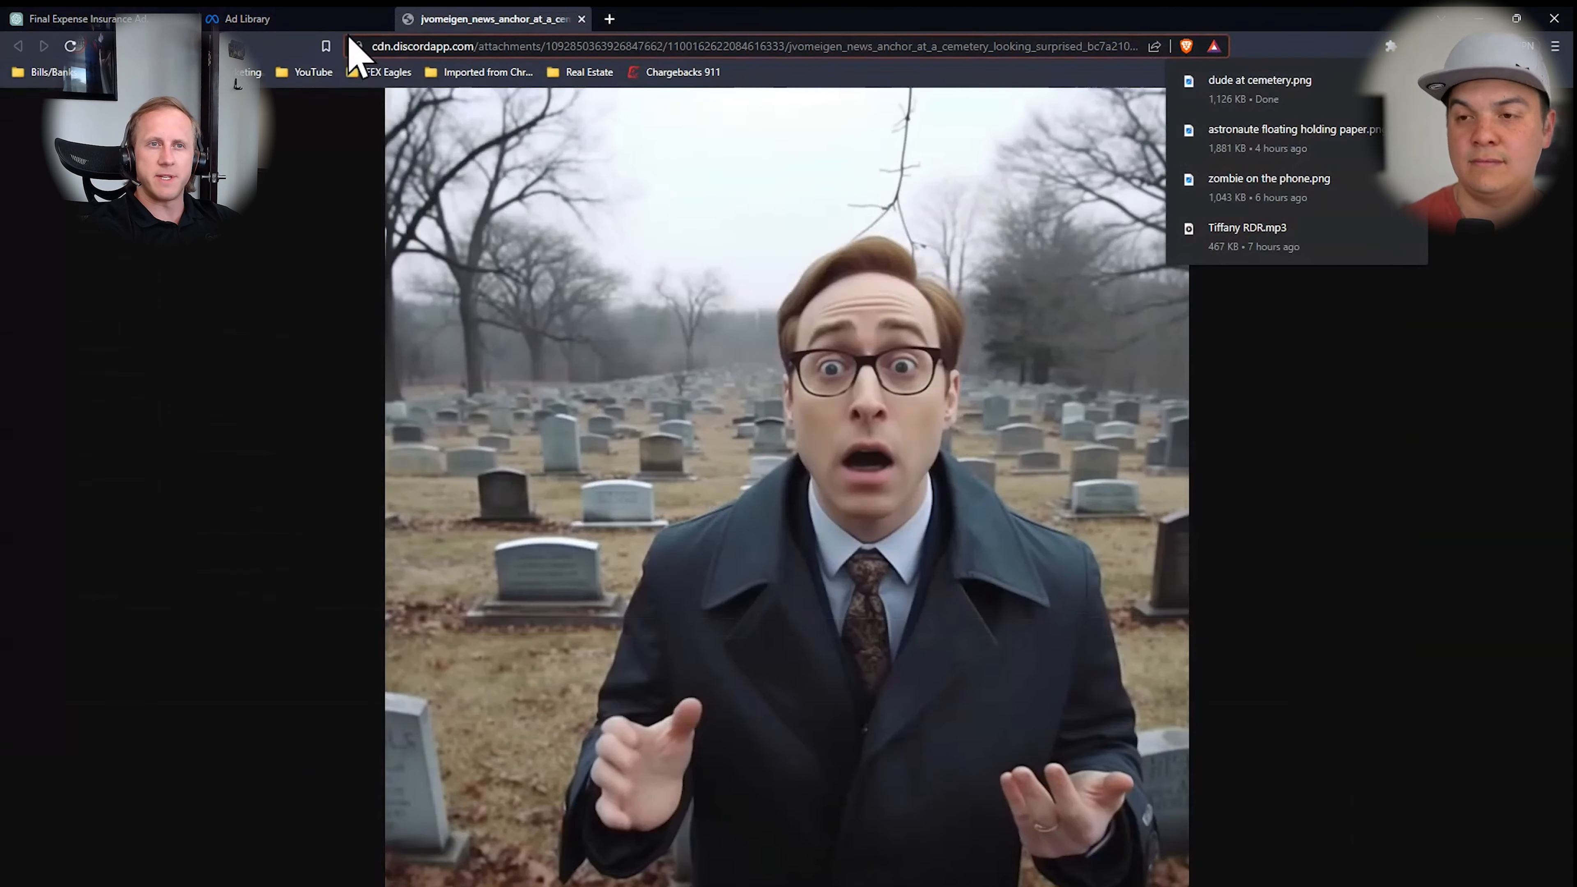
pyautogui.click(323, 18)
pyautogui.click(493, 19)
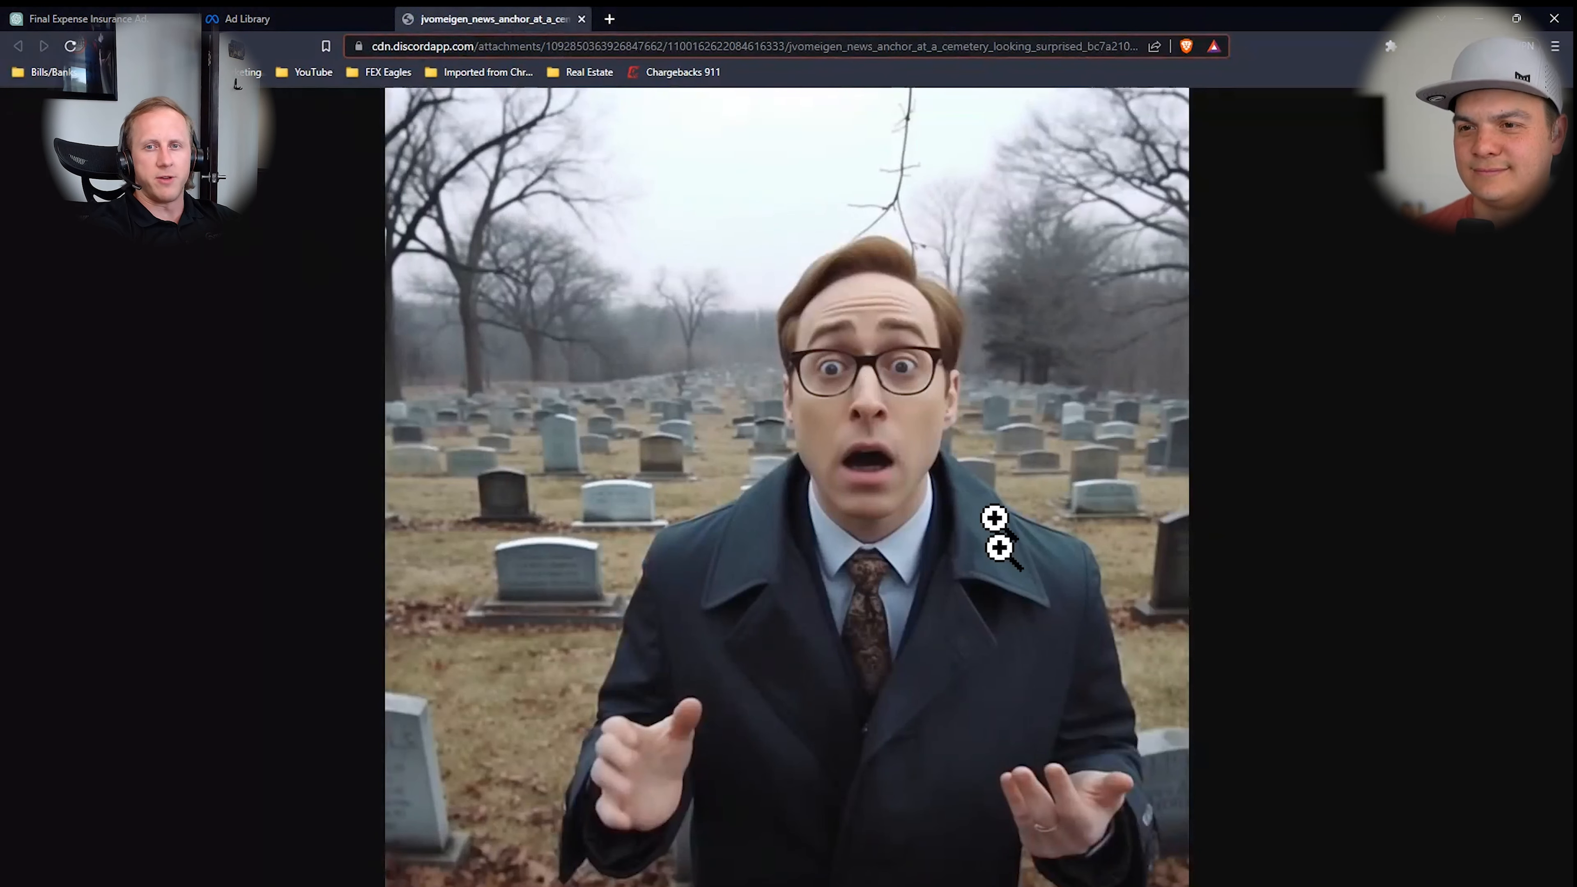
pyautogui.click(219, 20)
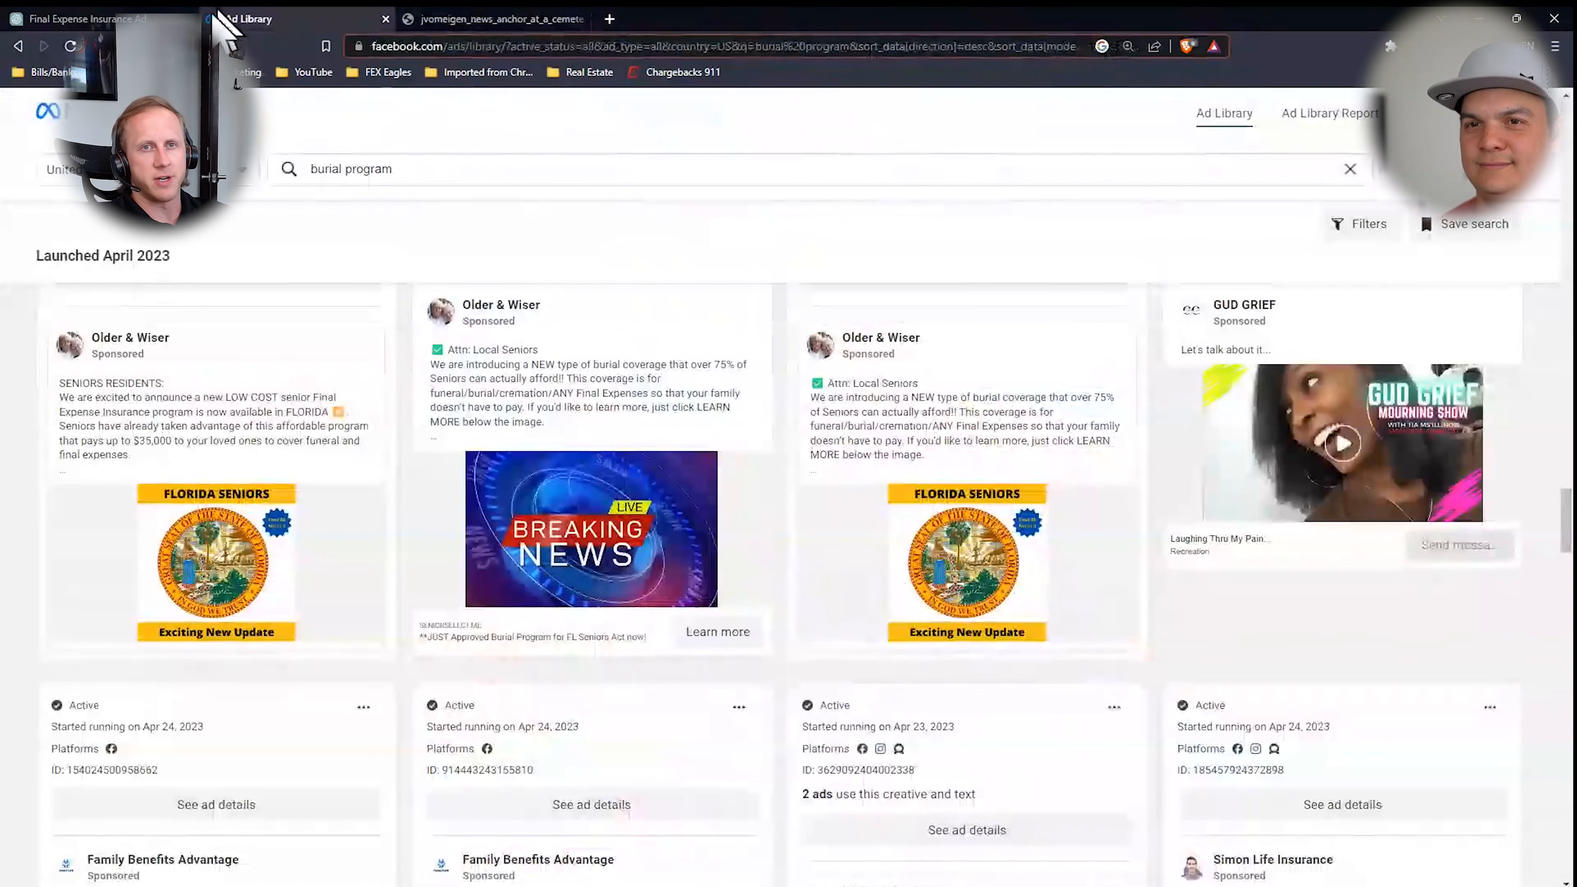
pyautogui.click(93, 19)
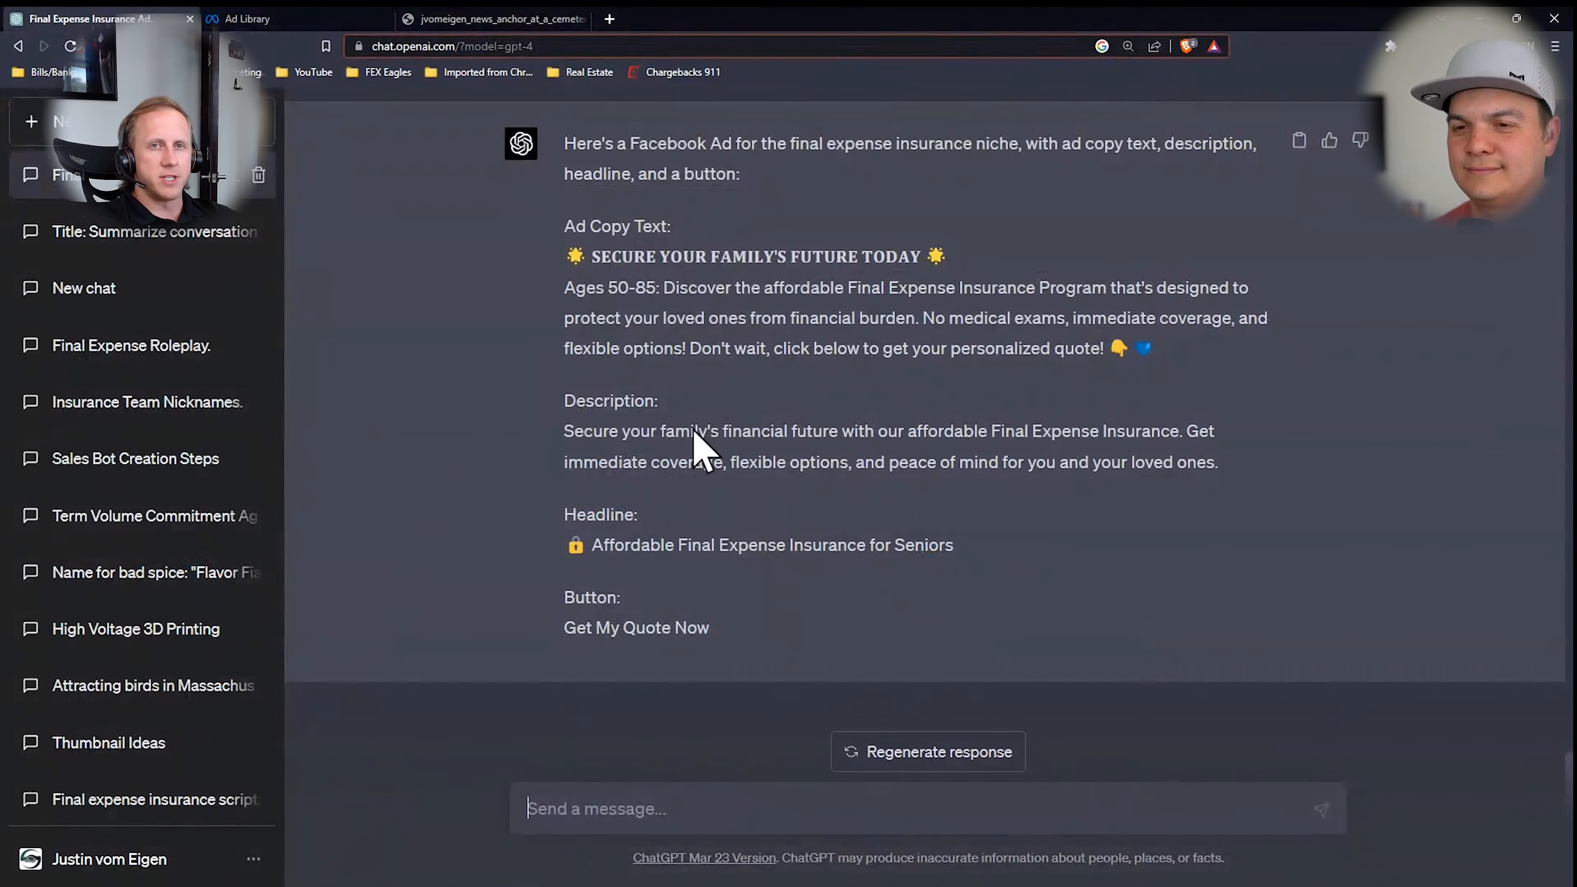
# Open Meta Business Suite at business.facebook.com in a new browser tab and go to Ads Manager
pyautogui.click(609, 19)
pyautogui.write('business.facebook.com')
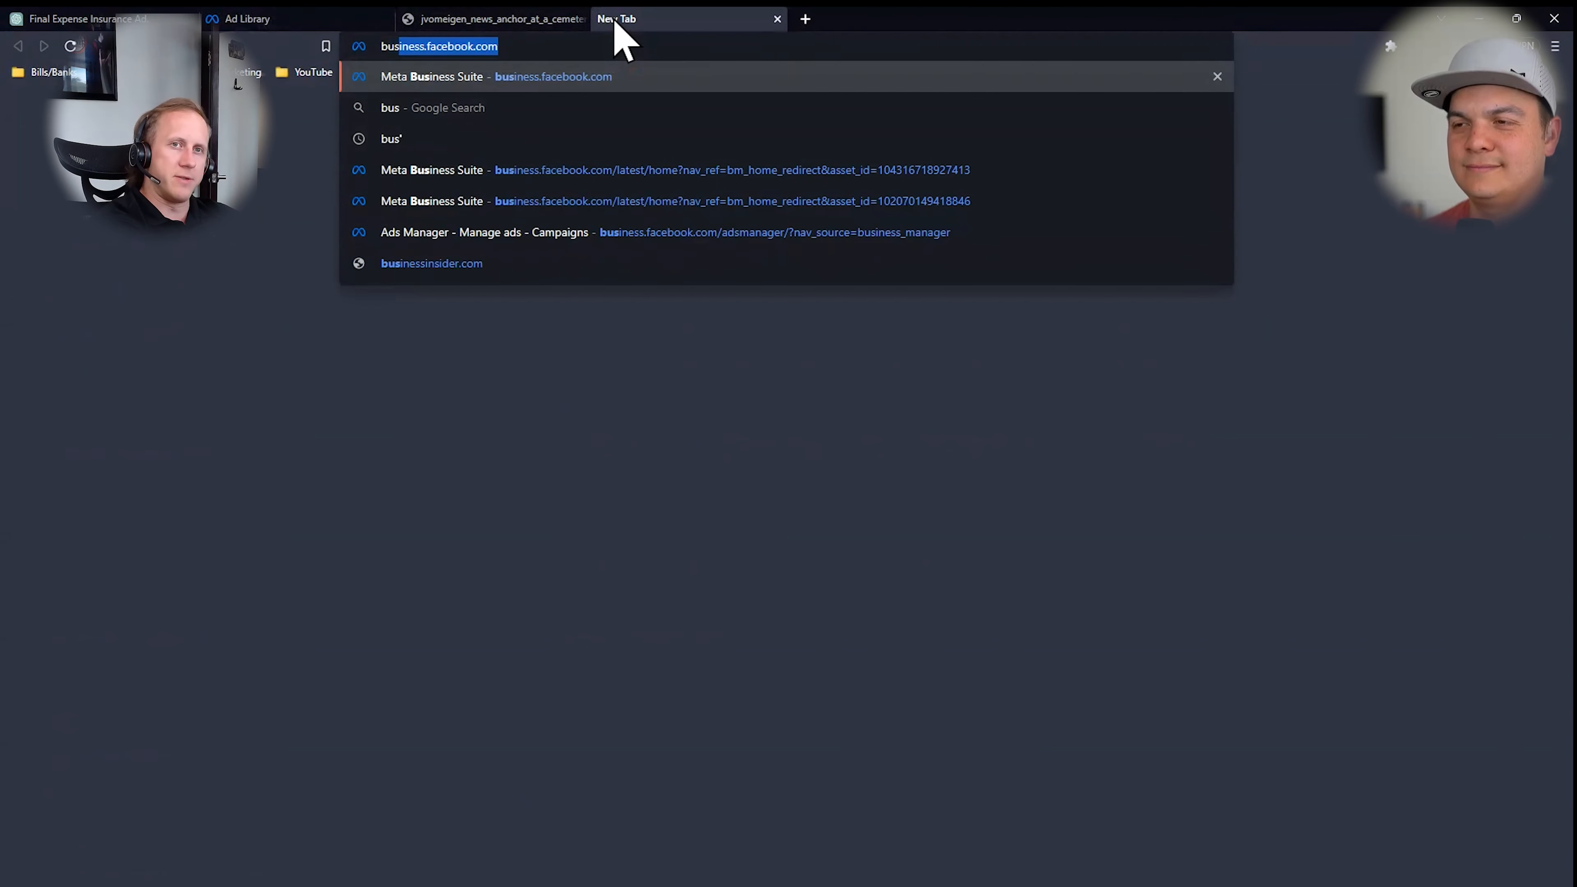
pyautogui.press('Return')
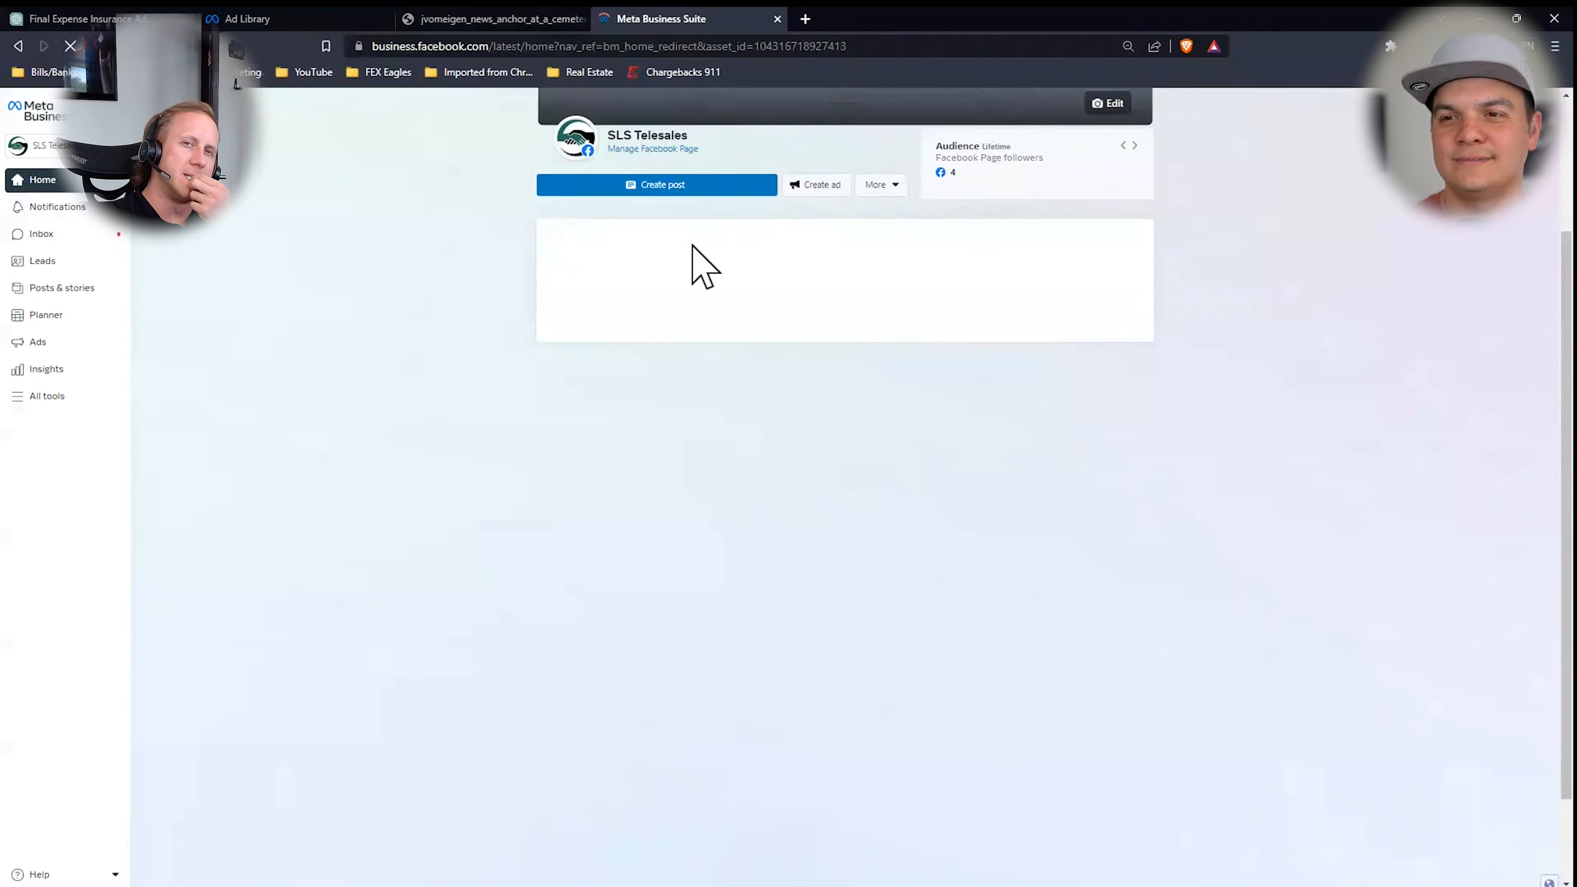
pyautogui.click(55, 396)
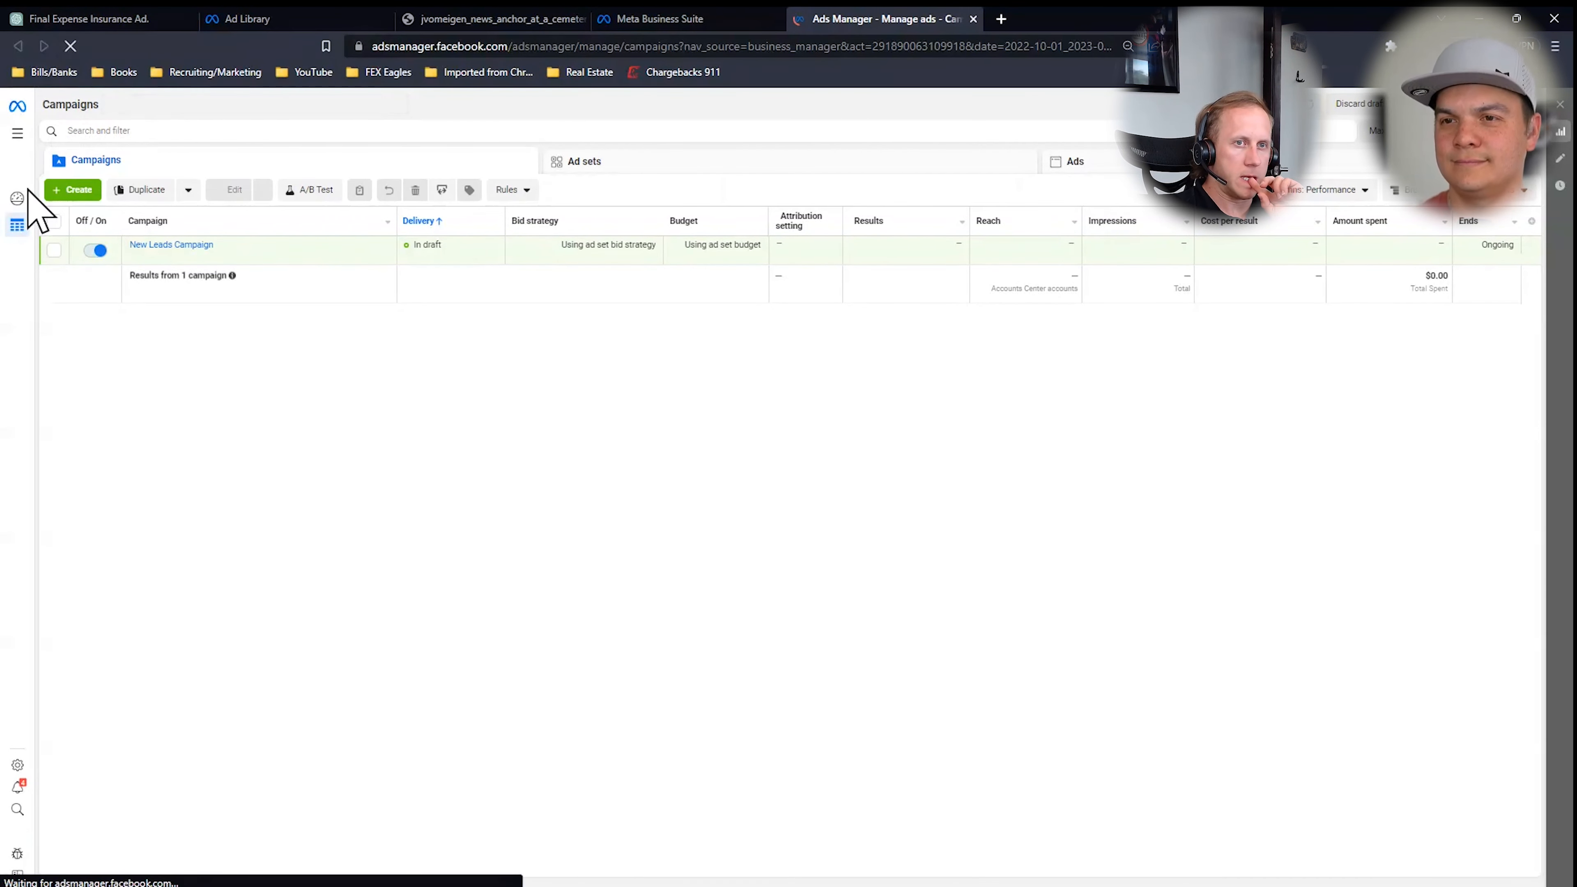
# Create a new campaign with the Leads objective
pyautogui.click(73, 190)
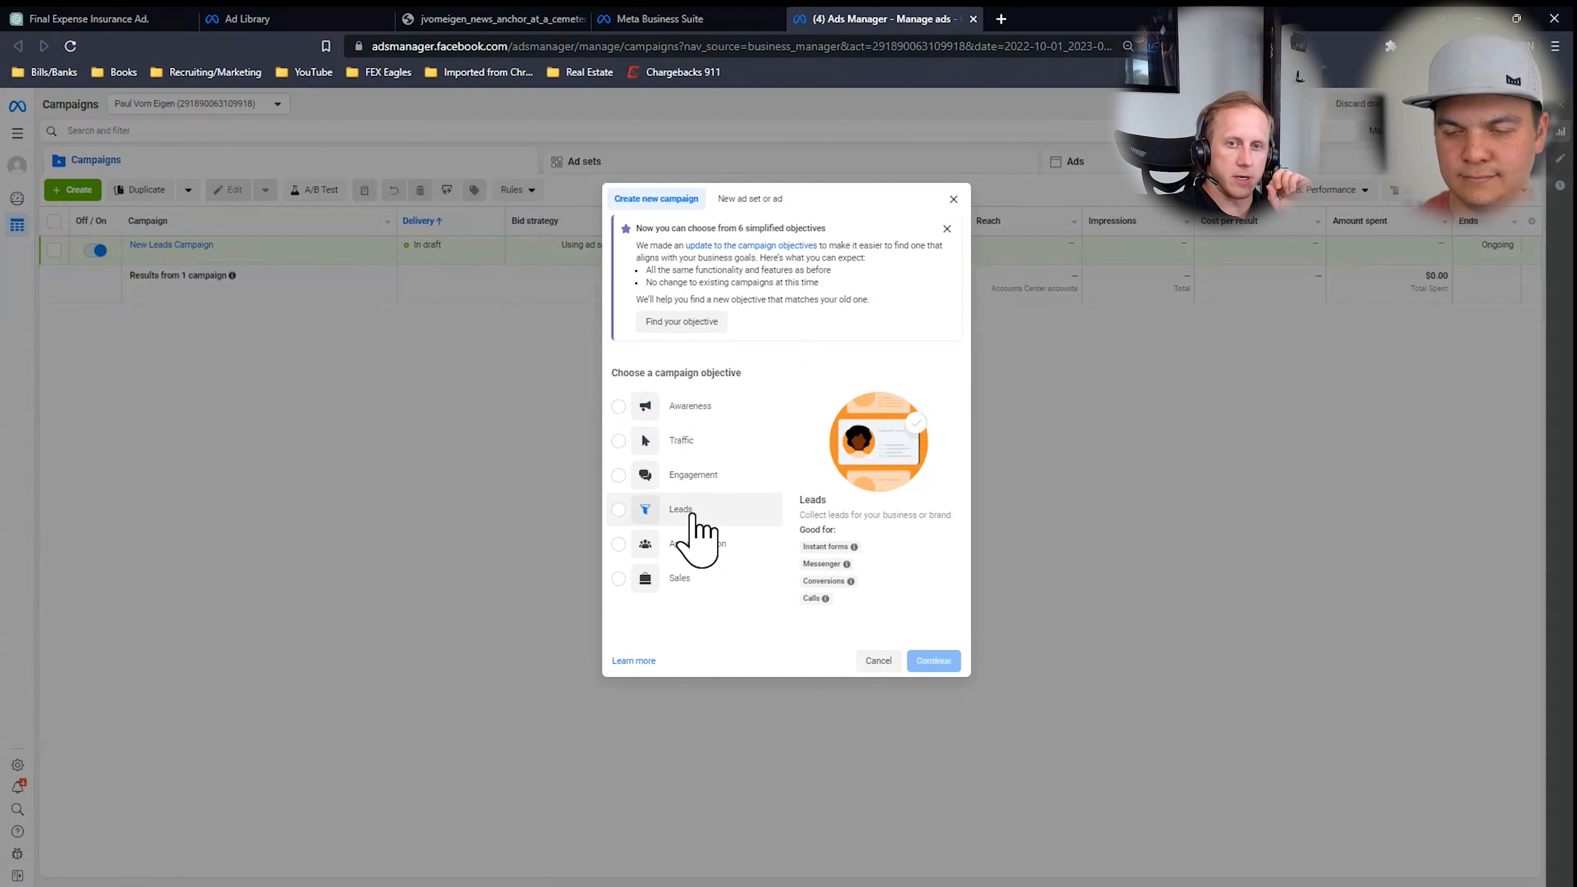
pyautogui.click(704, 509)
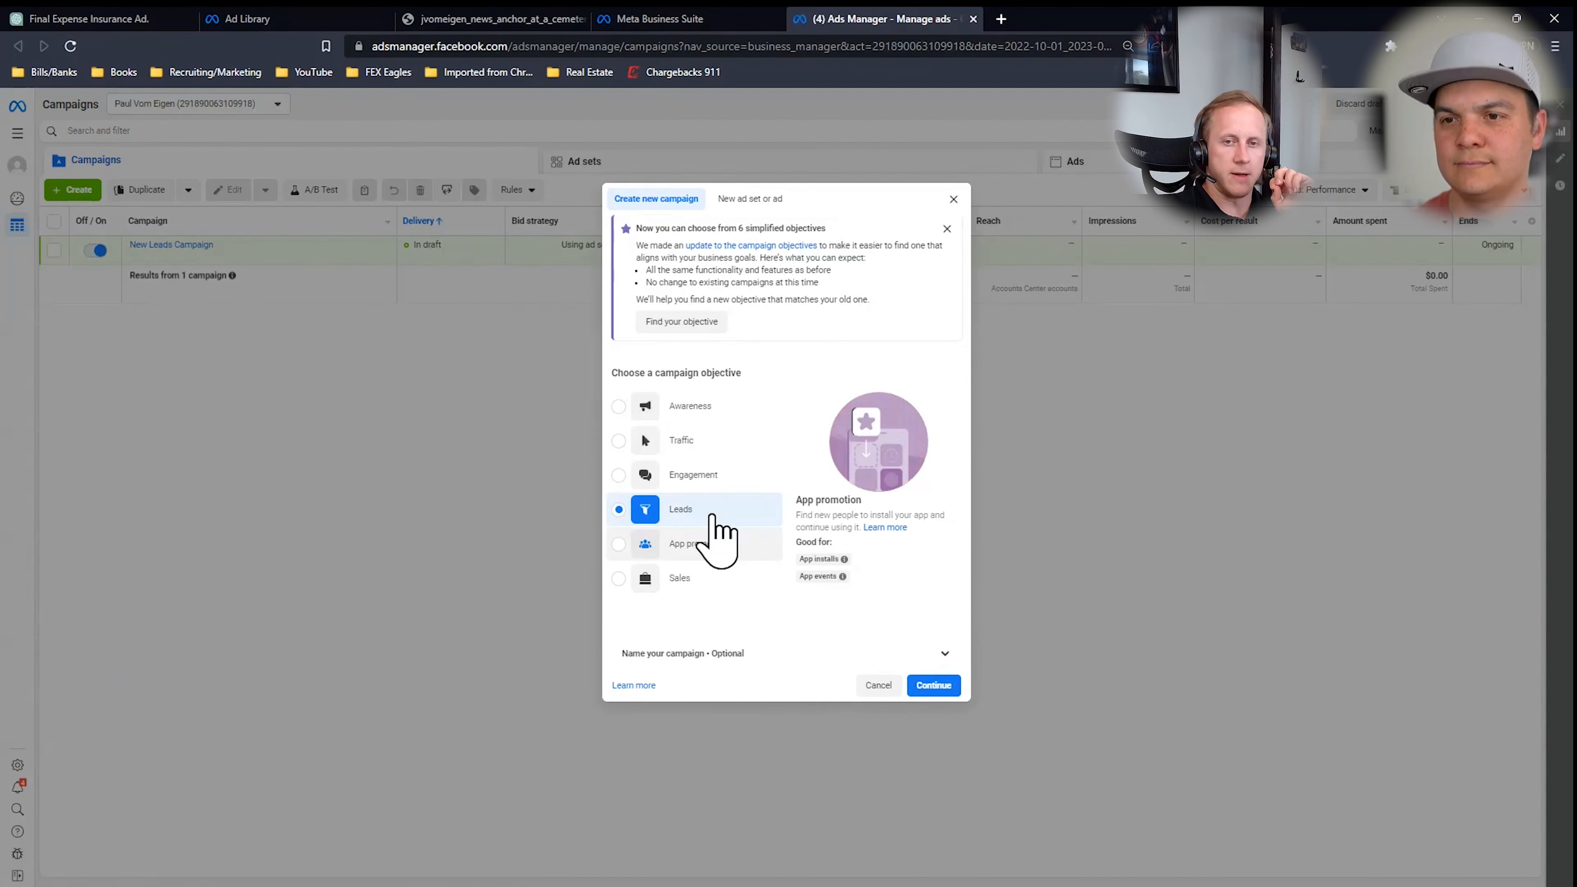
pyautogui.click(938, 676)
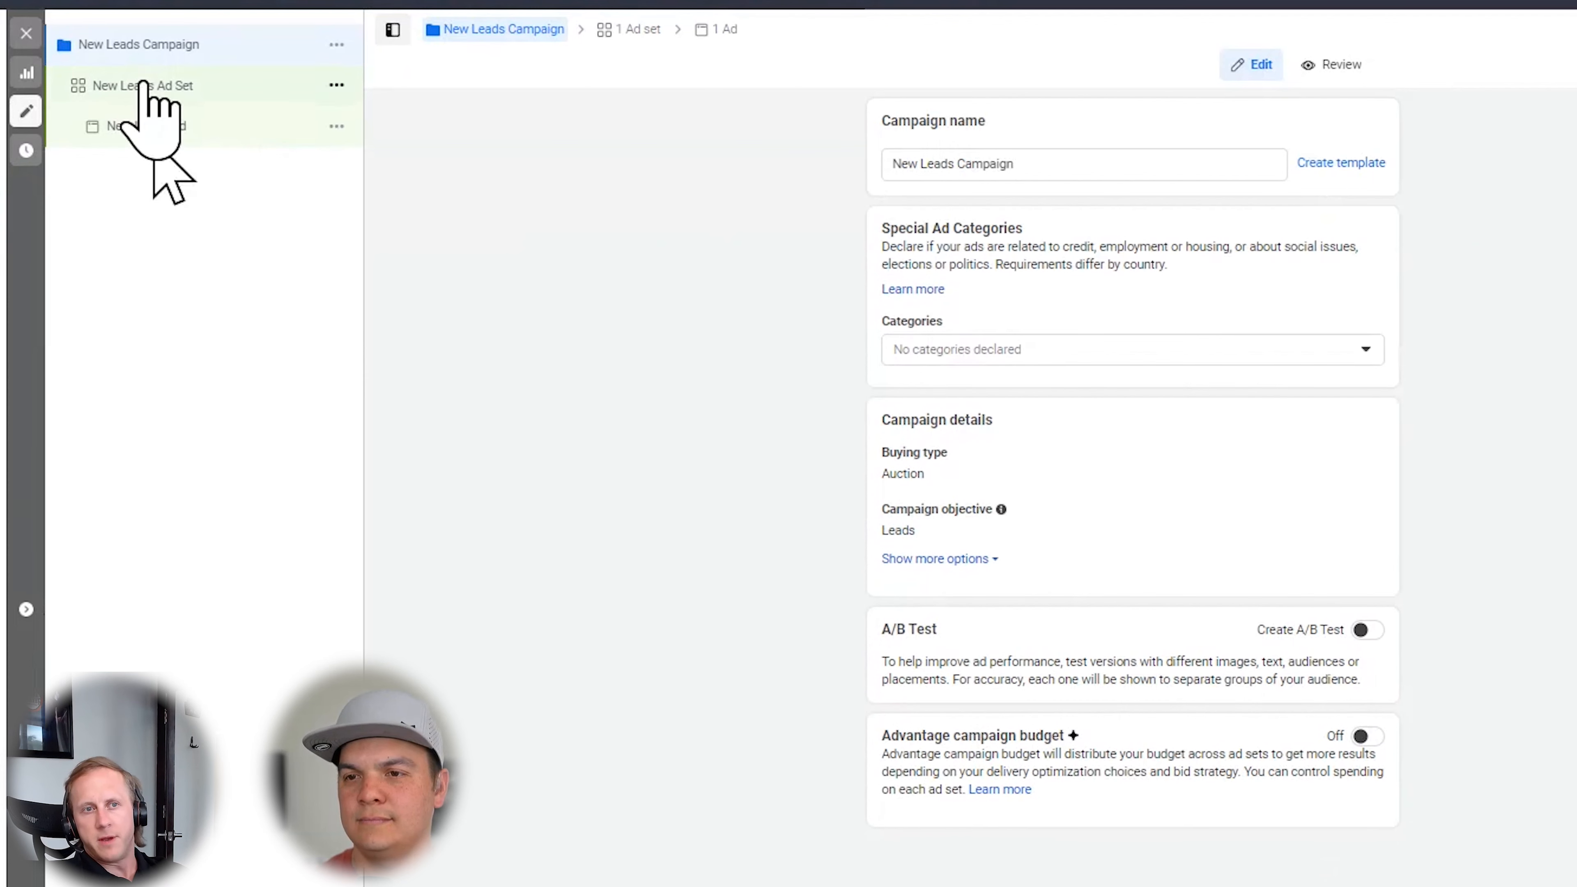
# Set the minimum audience age of the New Leads Ad Set to 50
pyautogui.click(112, 87)
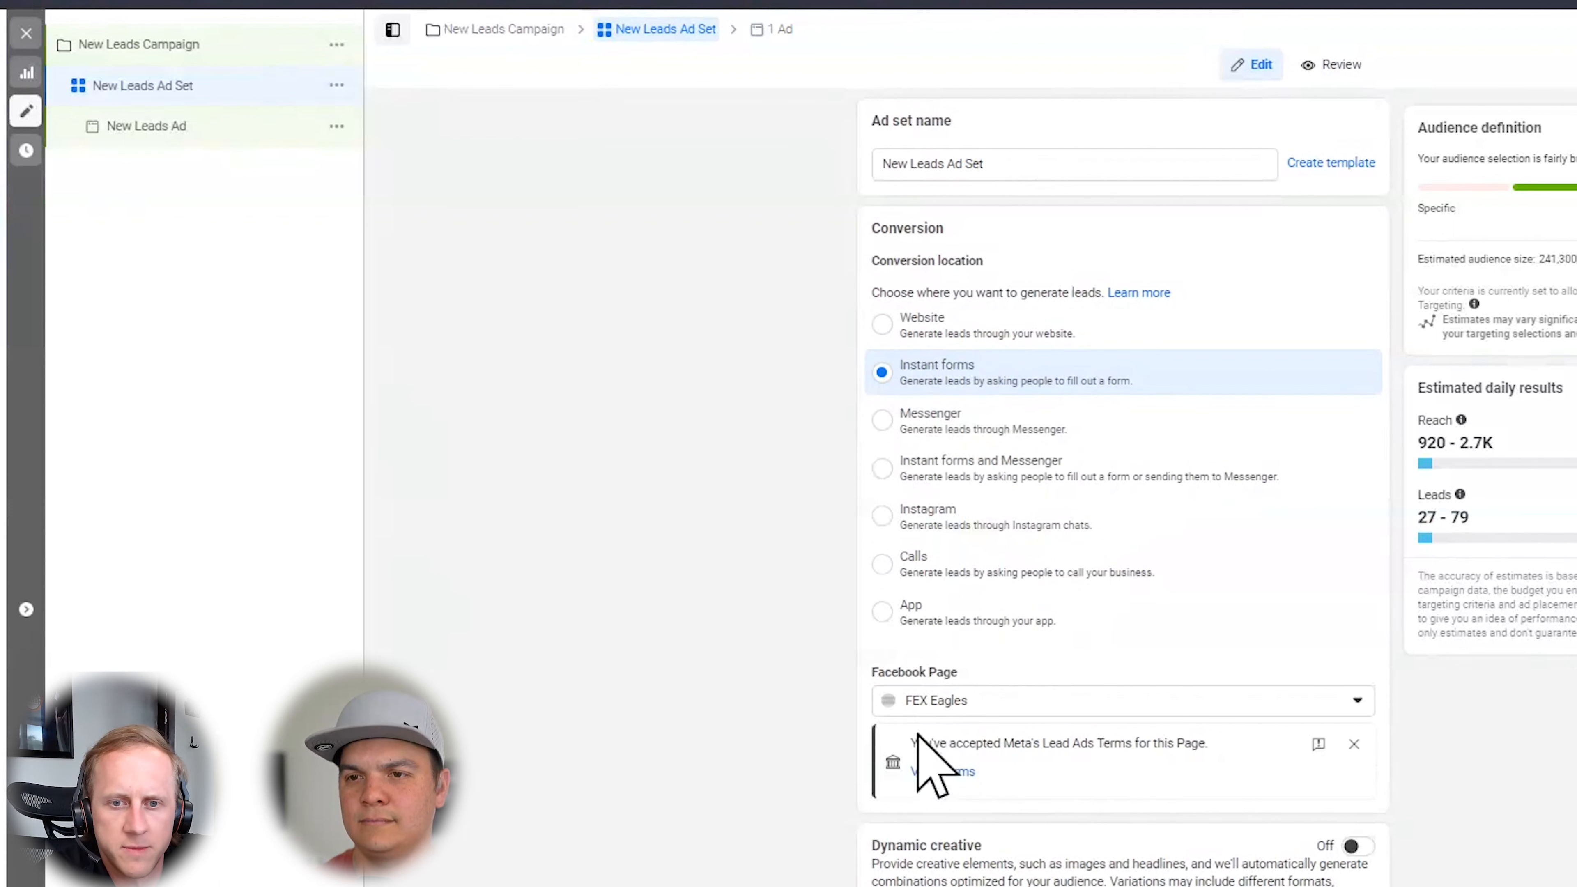
pyautogui.scroll(-6, 1123, 721)
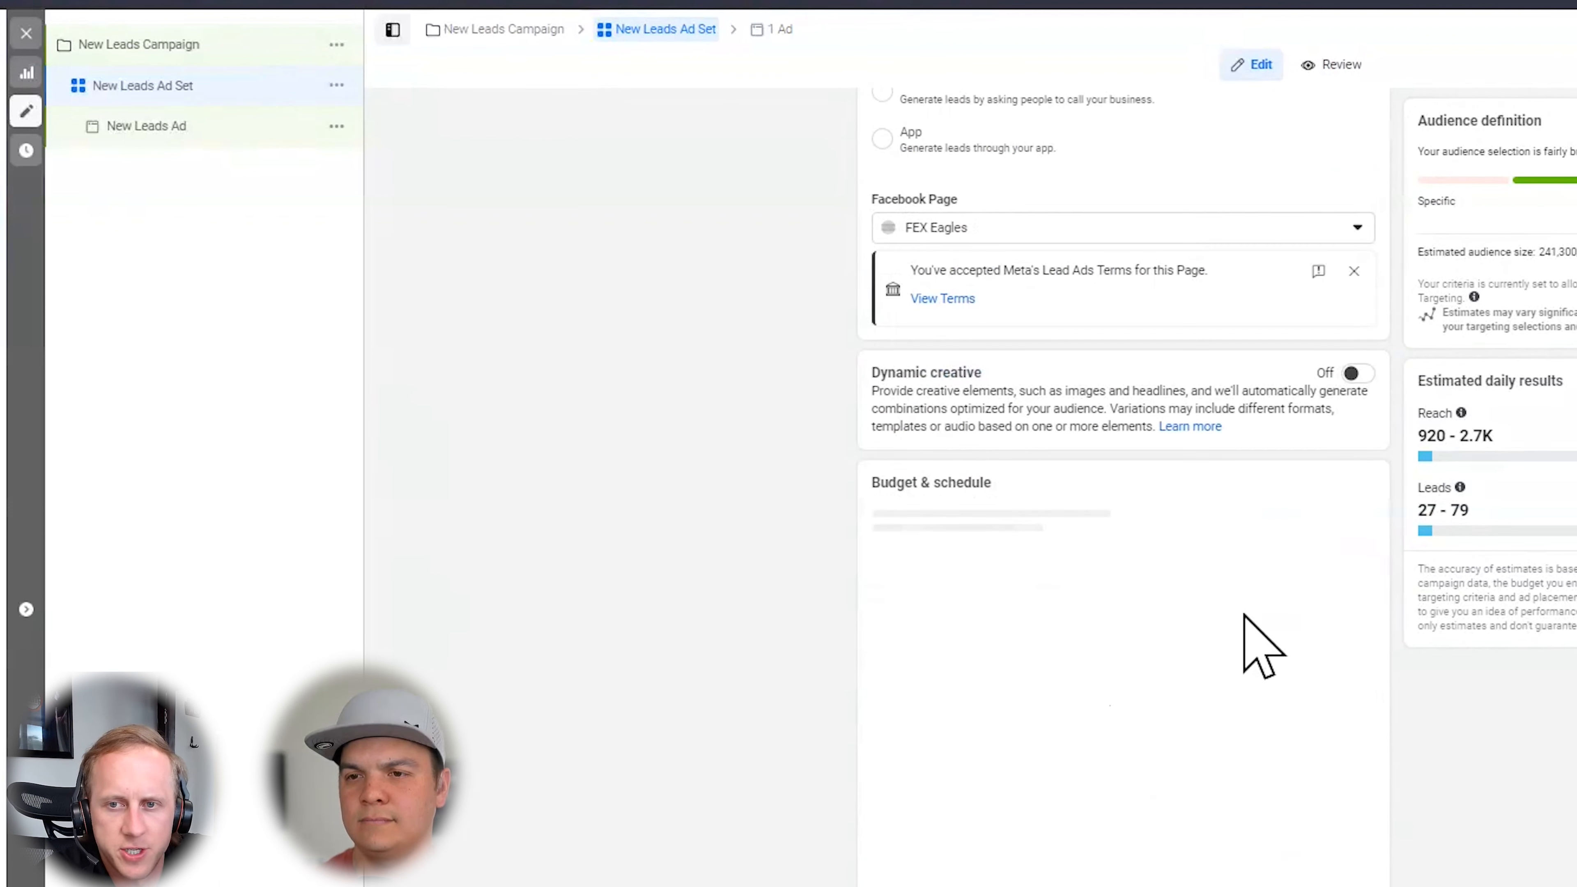
pyautogui.scroll(-3, 1245, 610)
pyautogui.scroll(-5, 1055, 557)
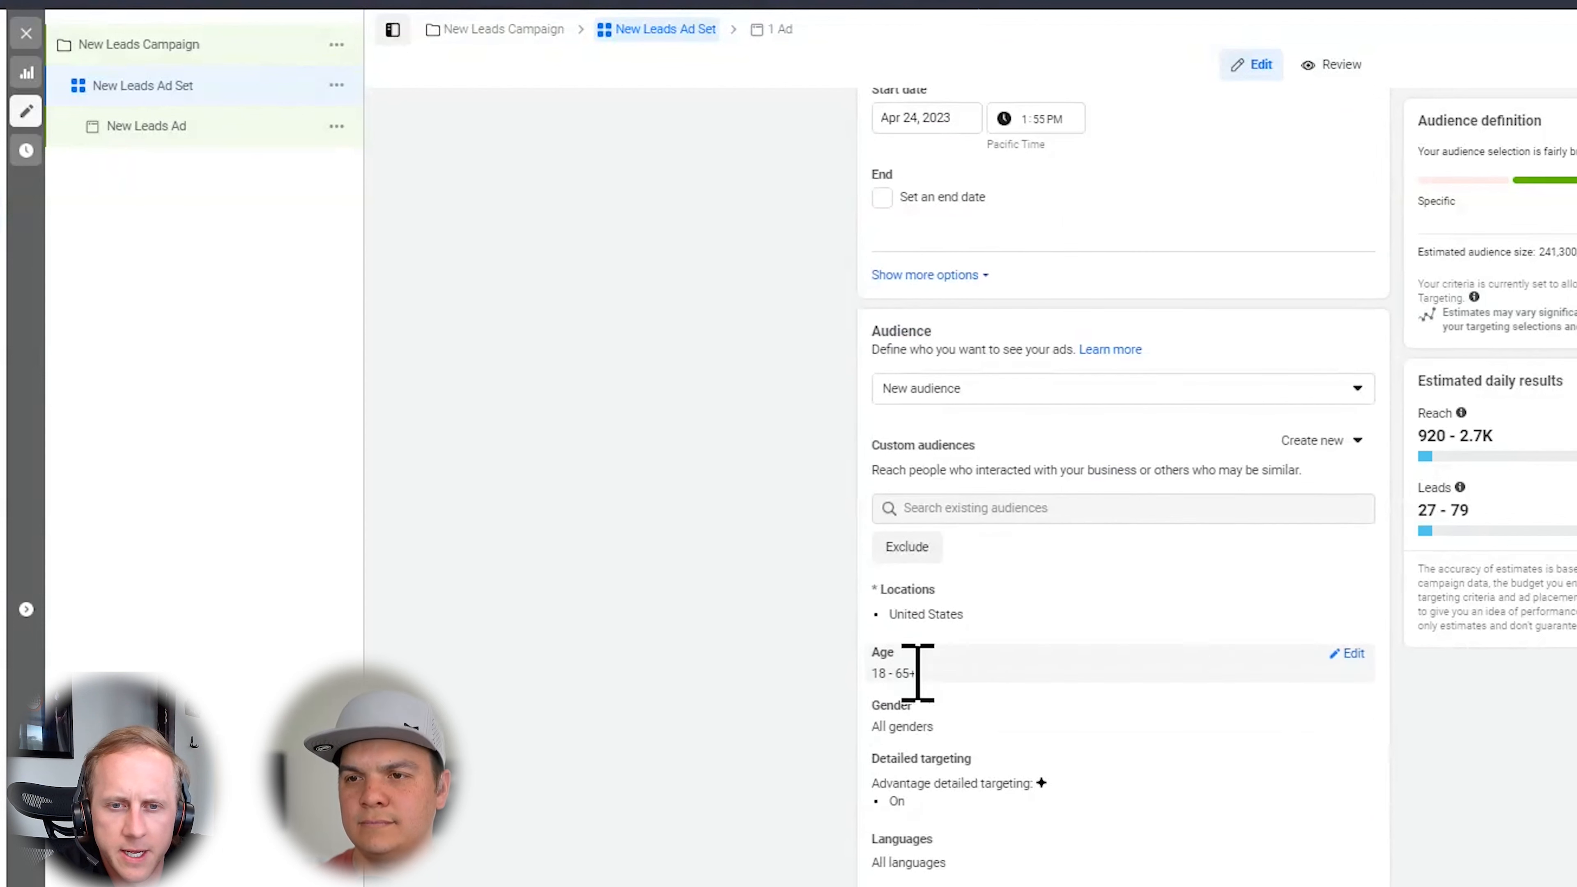
pyautogui.click(1351, 653)
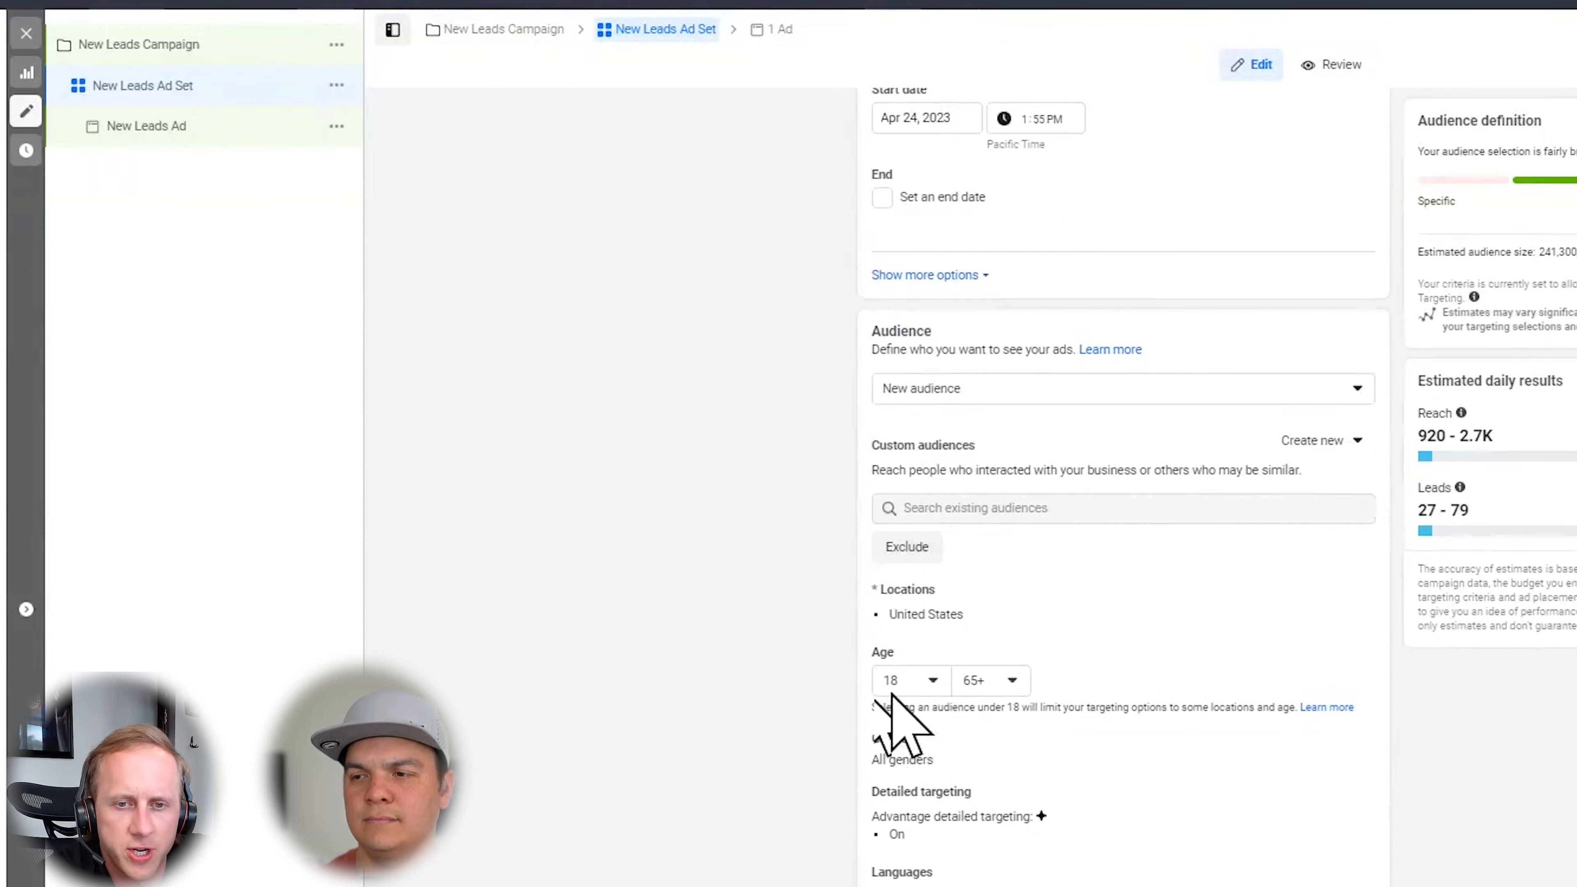
pyautogui.click(906, 683)
pyautogui.scroll(-10, 941, 860)
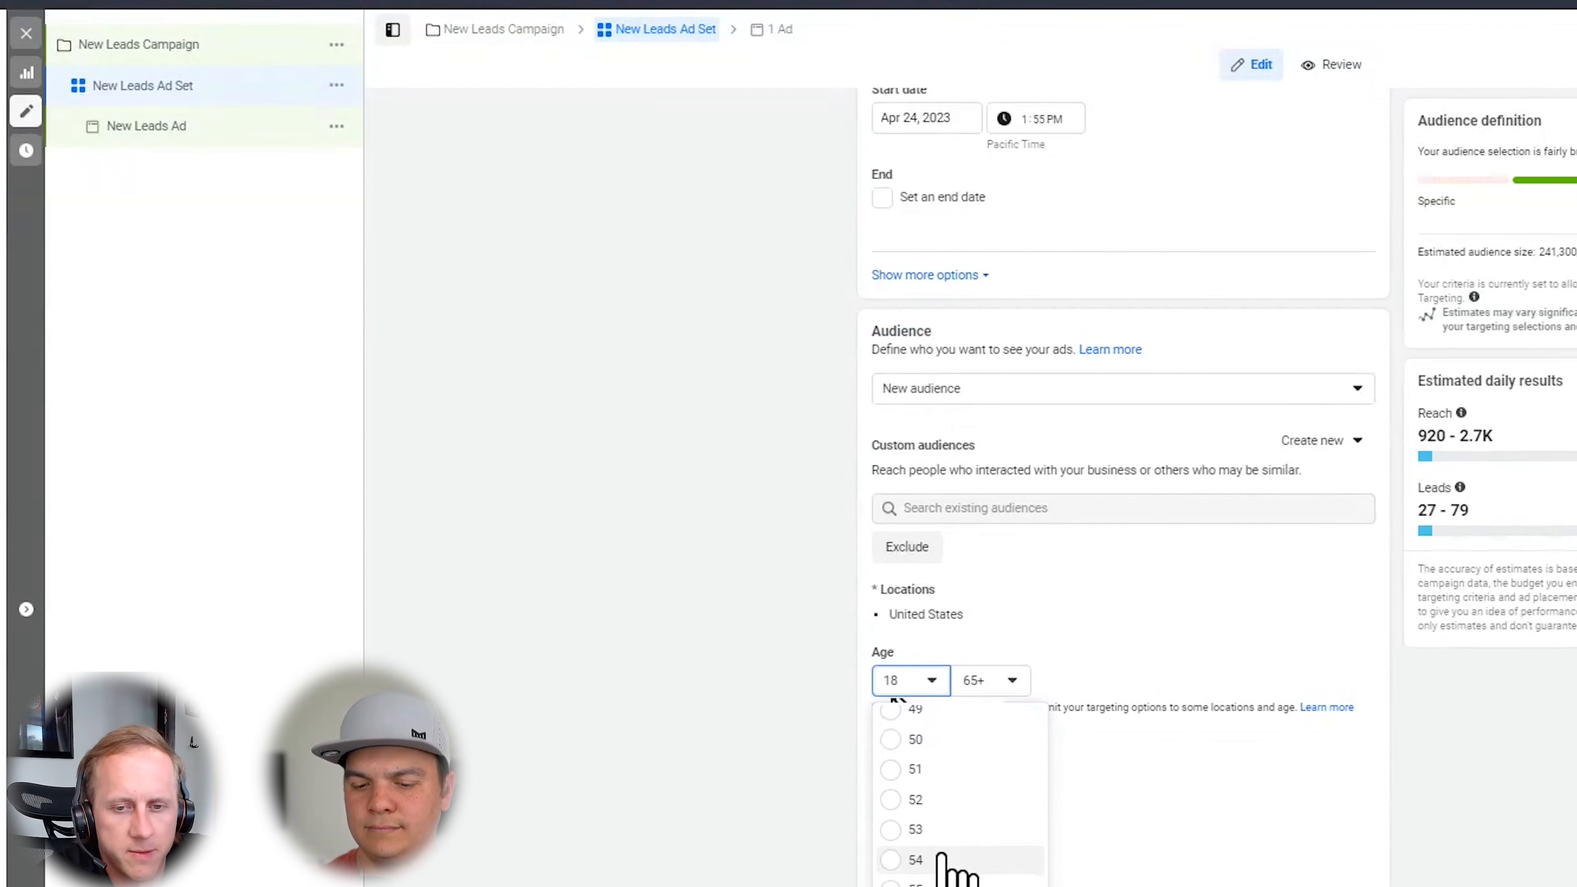
pyautogui.click(909, 740)
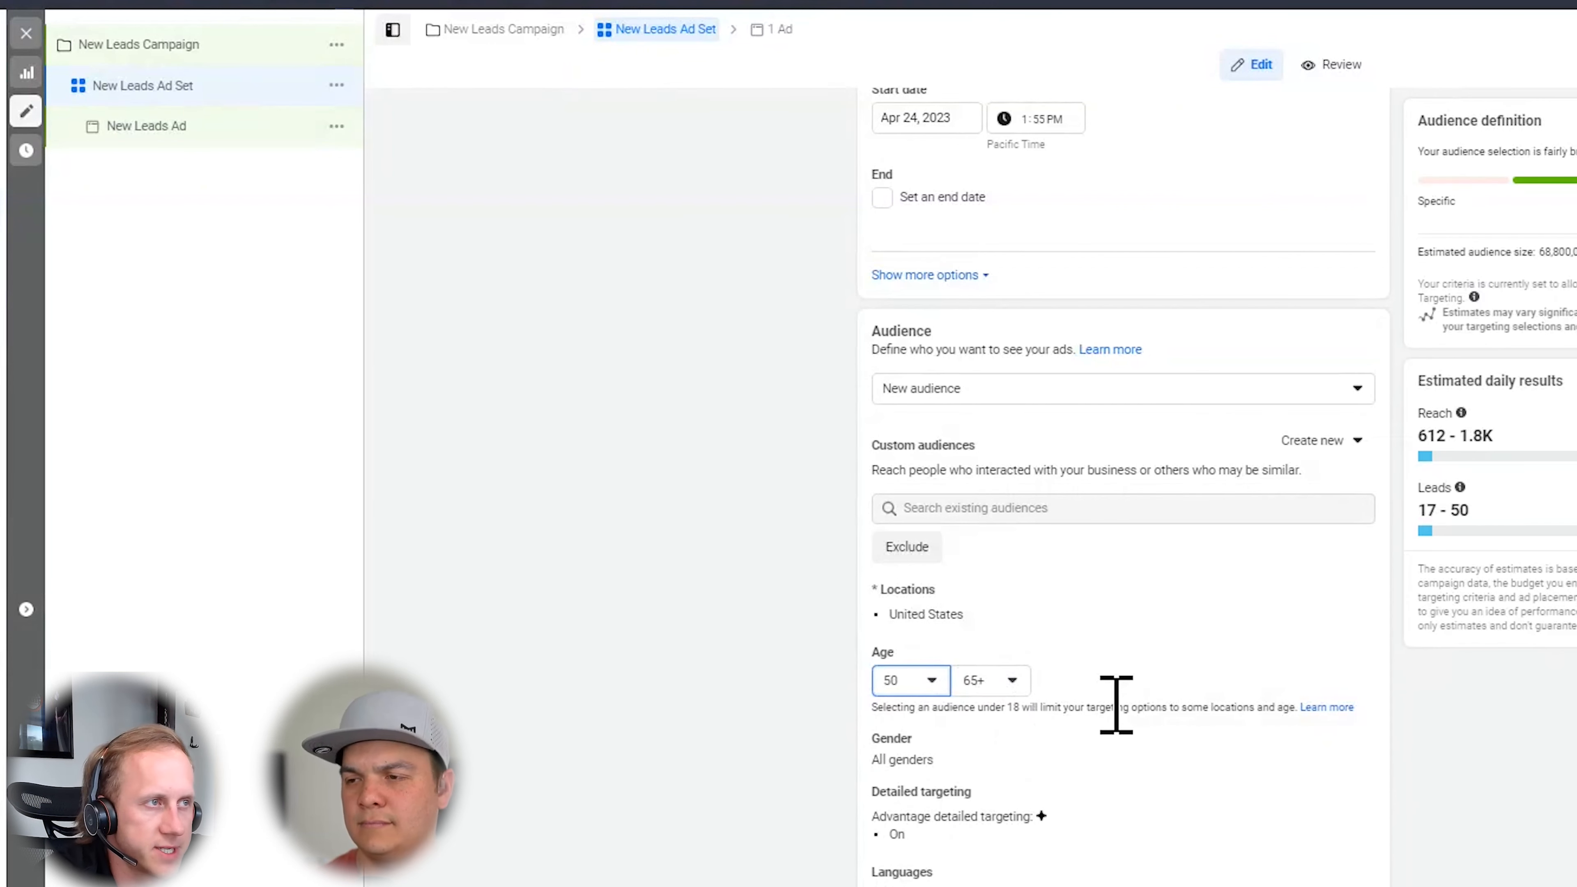
pyautogui.scroll(-5, 1109, 716)
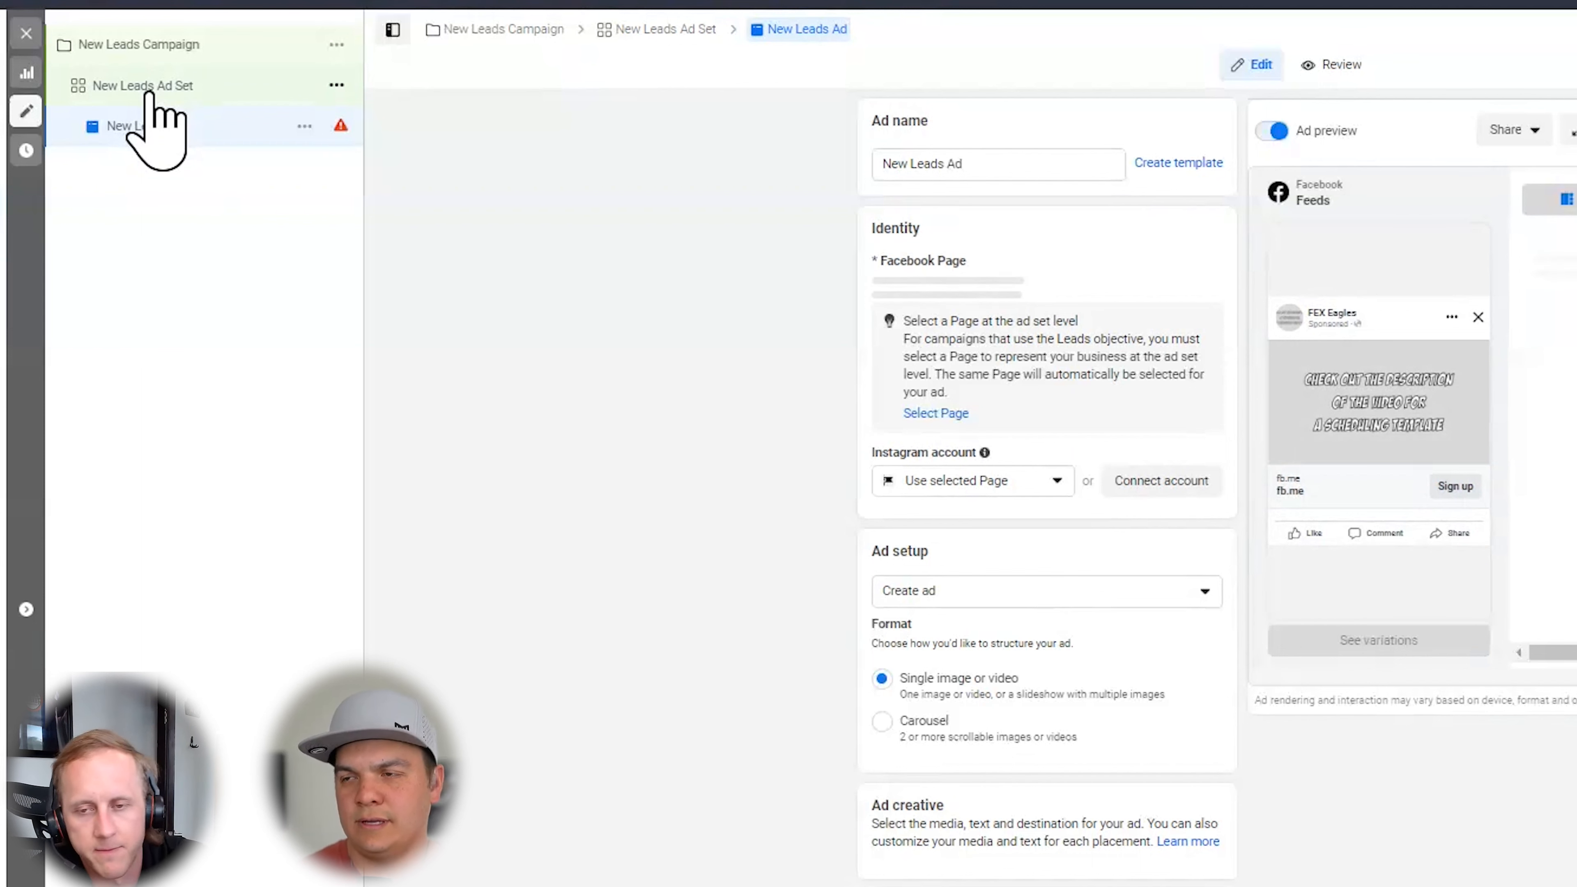
# Set the ad set's location targeting to "People living in this location"
pyautogui.click(148, 92)
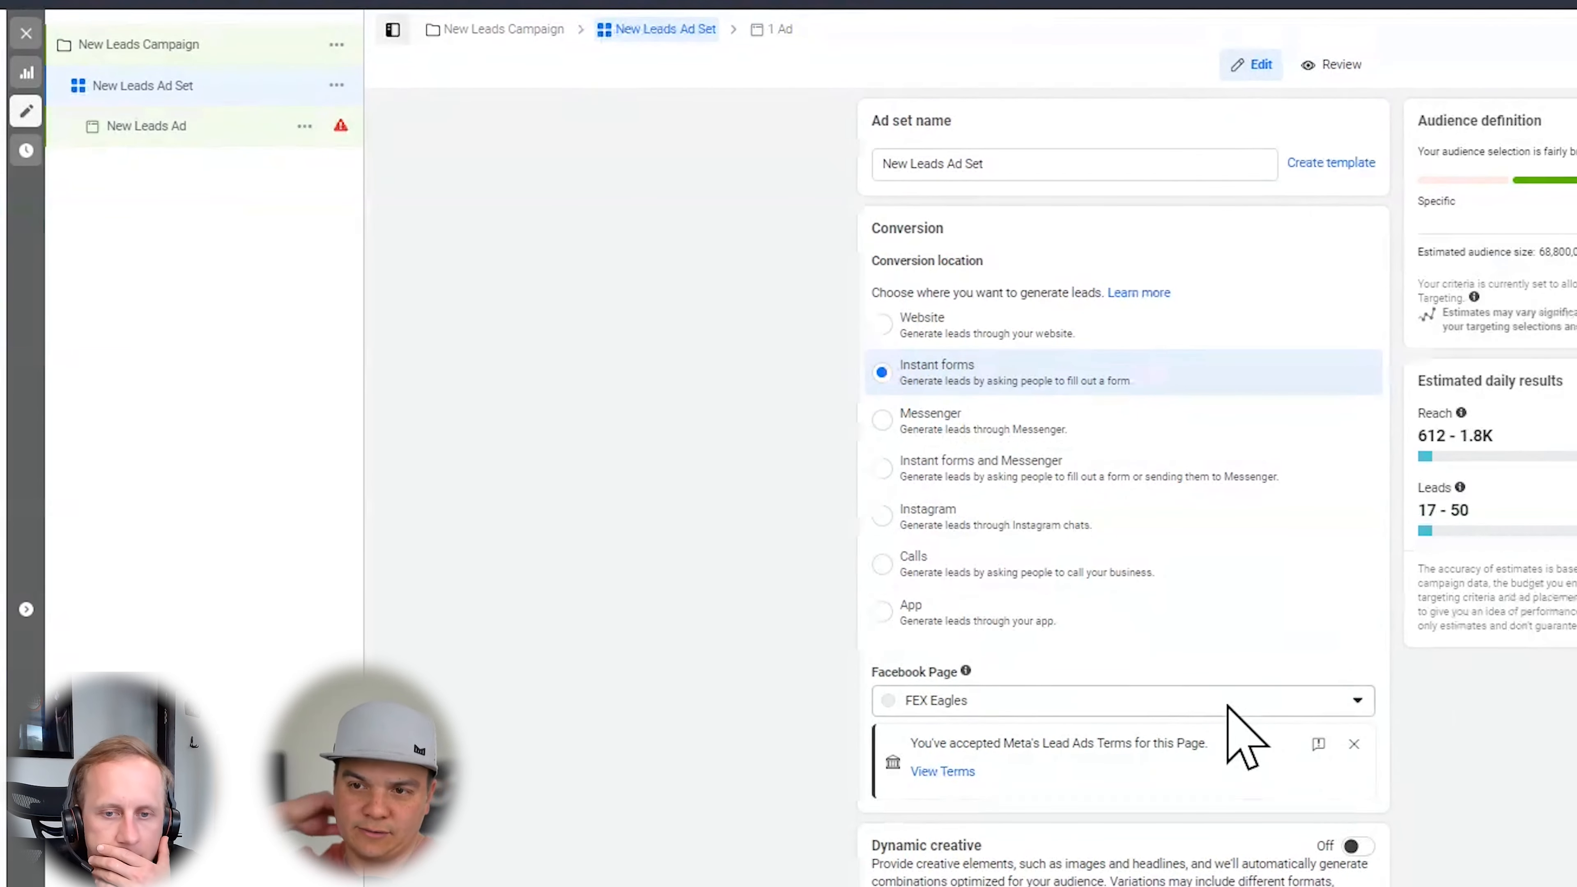
pyautogui.scroll(-5, 1227, 707)
pyautogui.scroll(-5, 1204, 684)
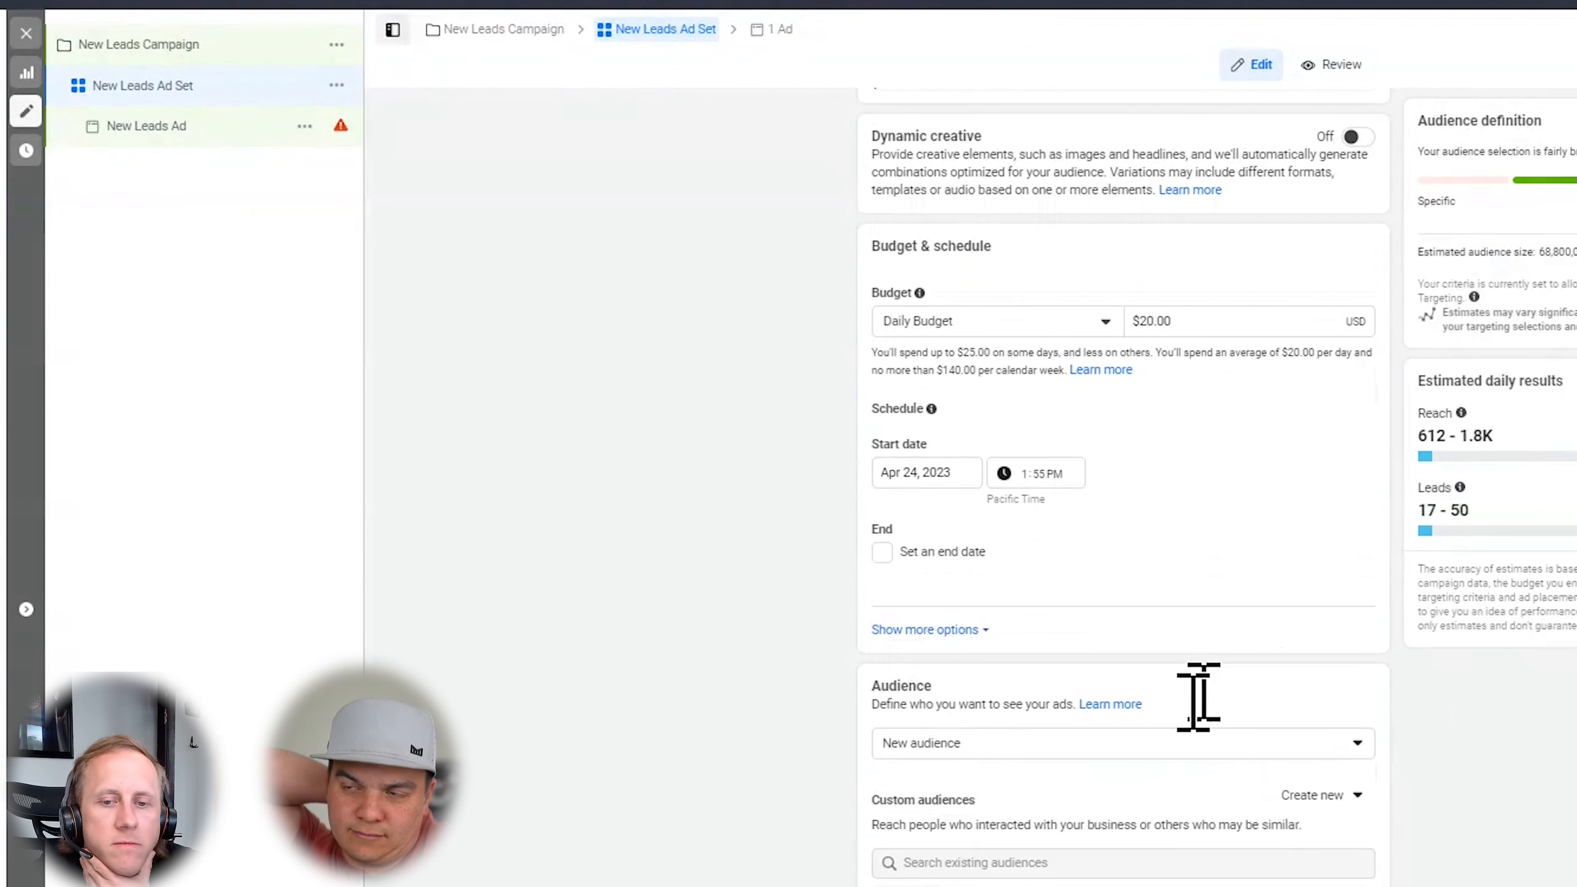
pyautogui.scroll(-5, 1190, 746)
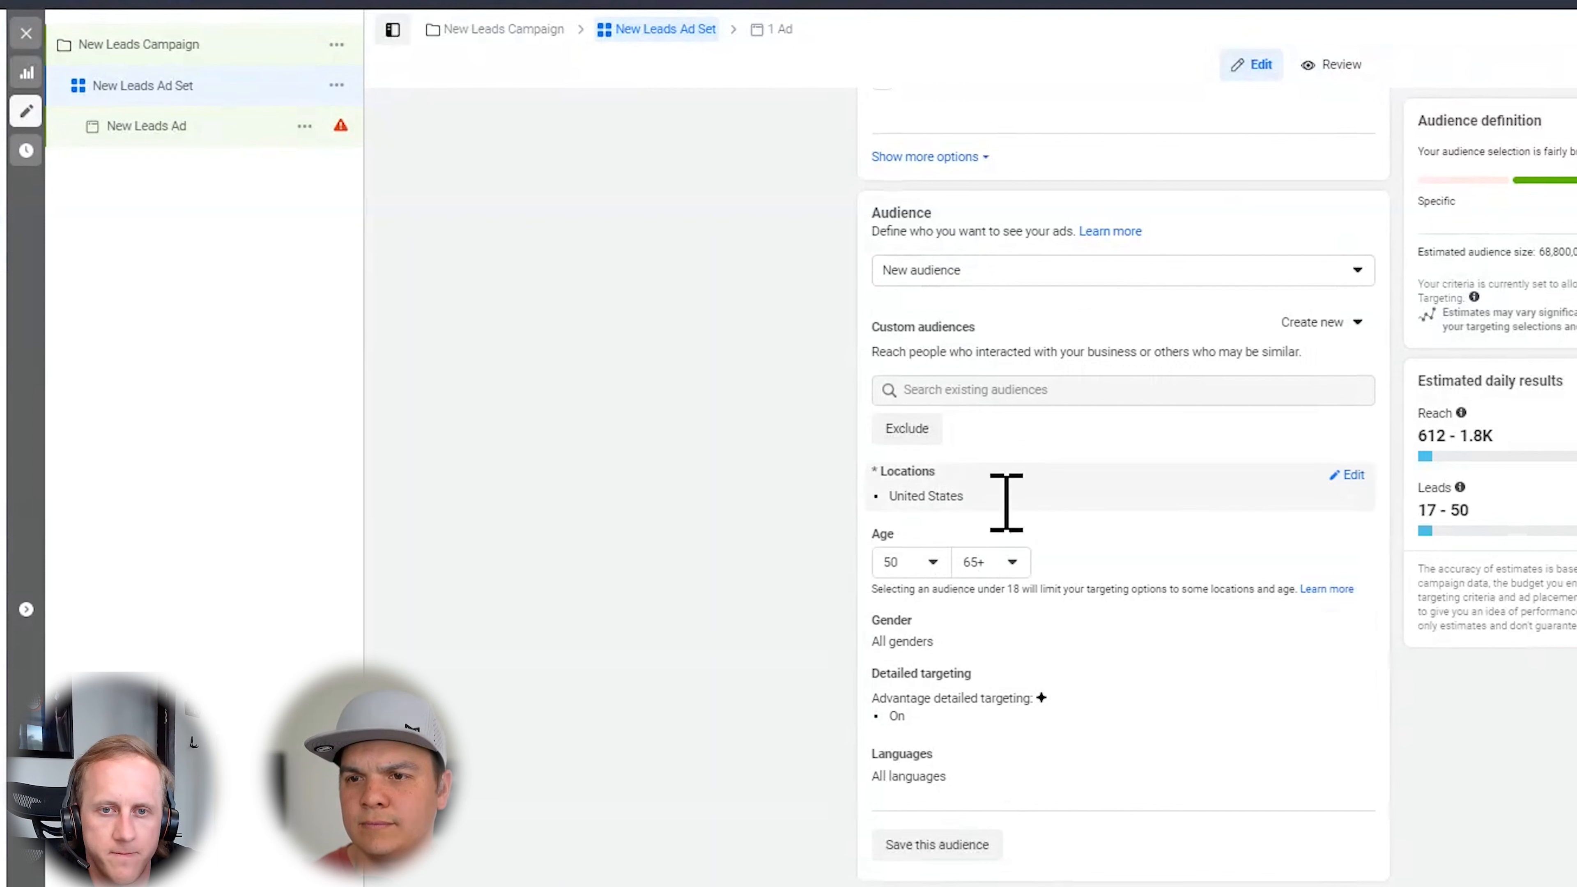
pyautogui.click(1346, 475)
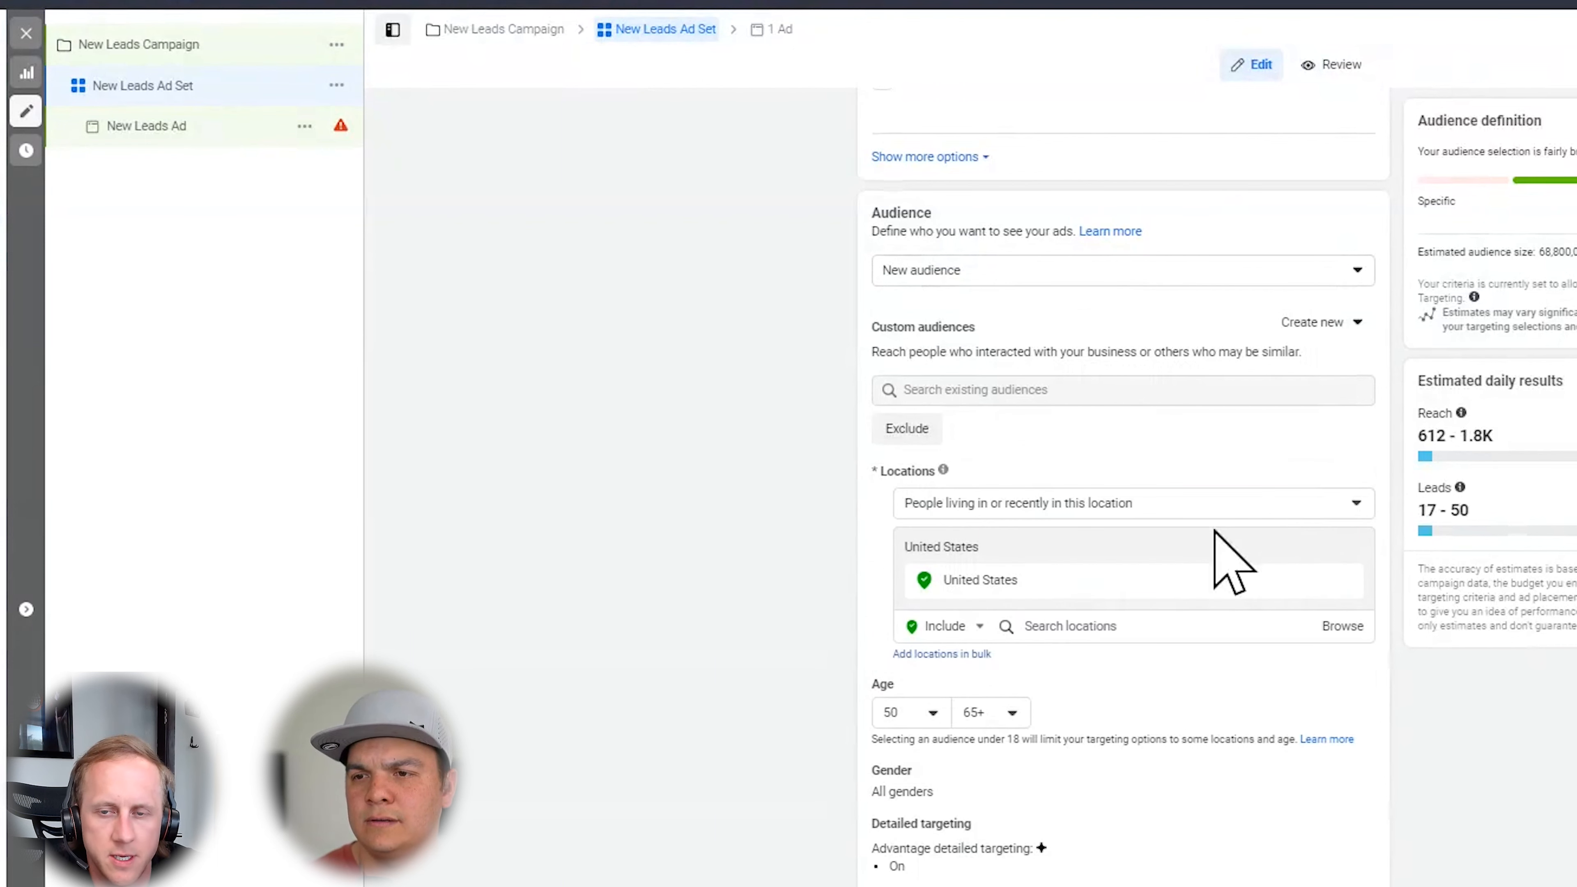
pyautogui.click(1041, 504)
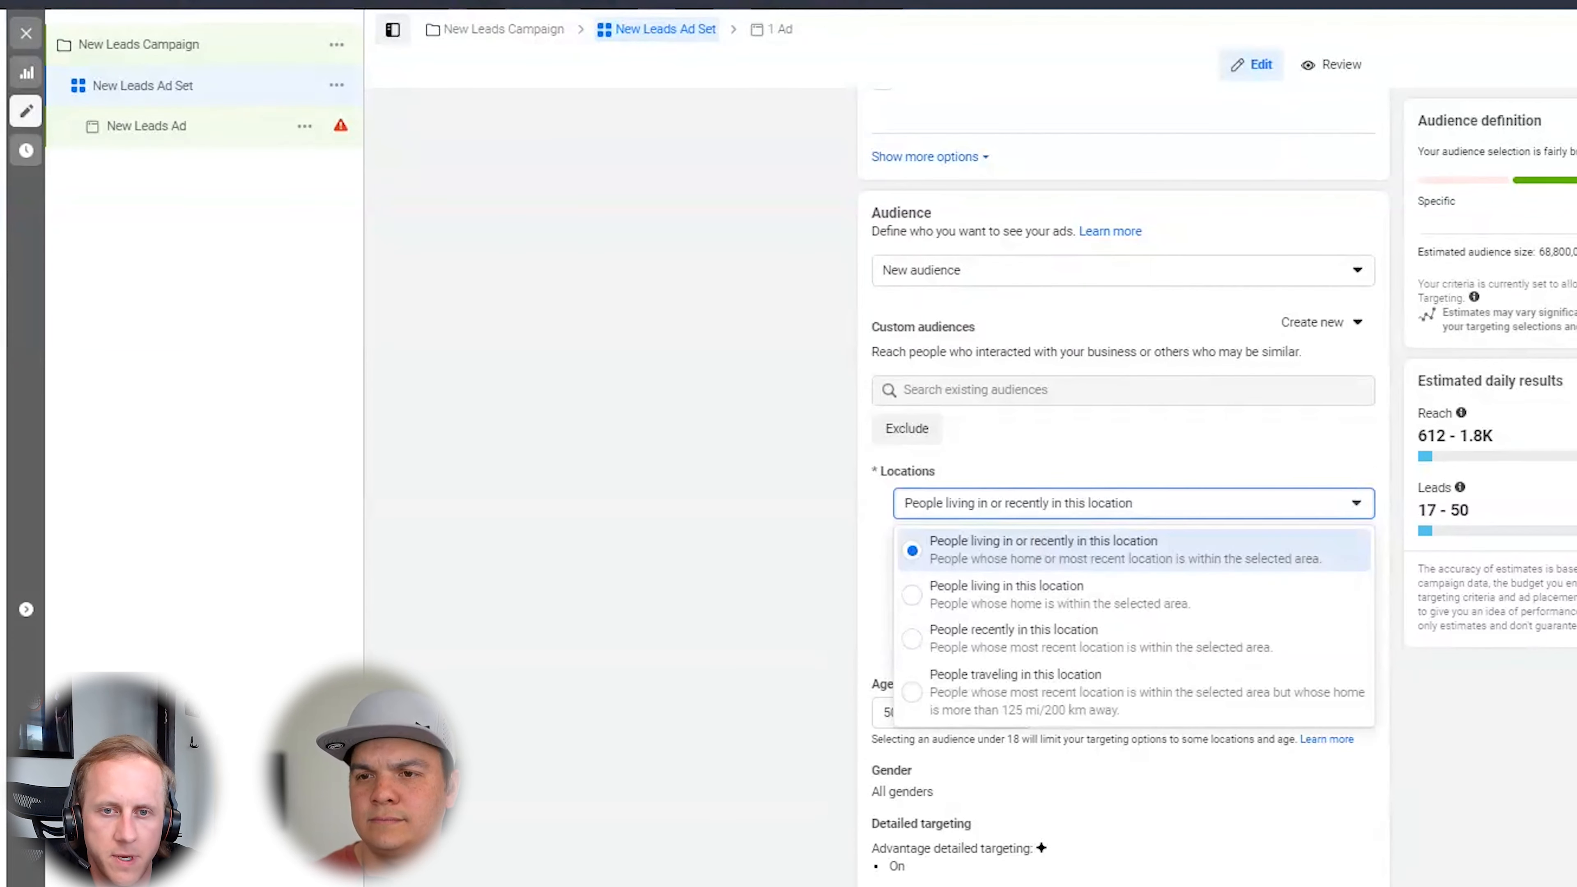
pyautogui.click(1052, 601)
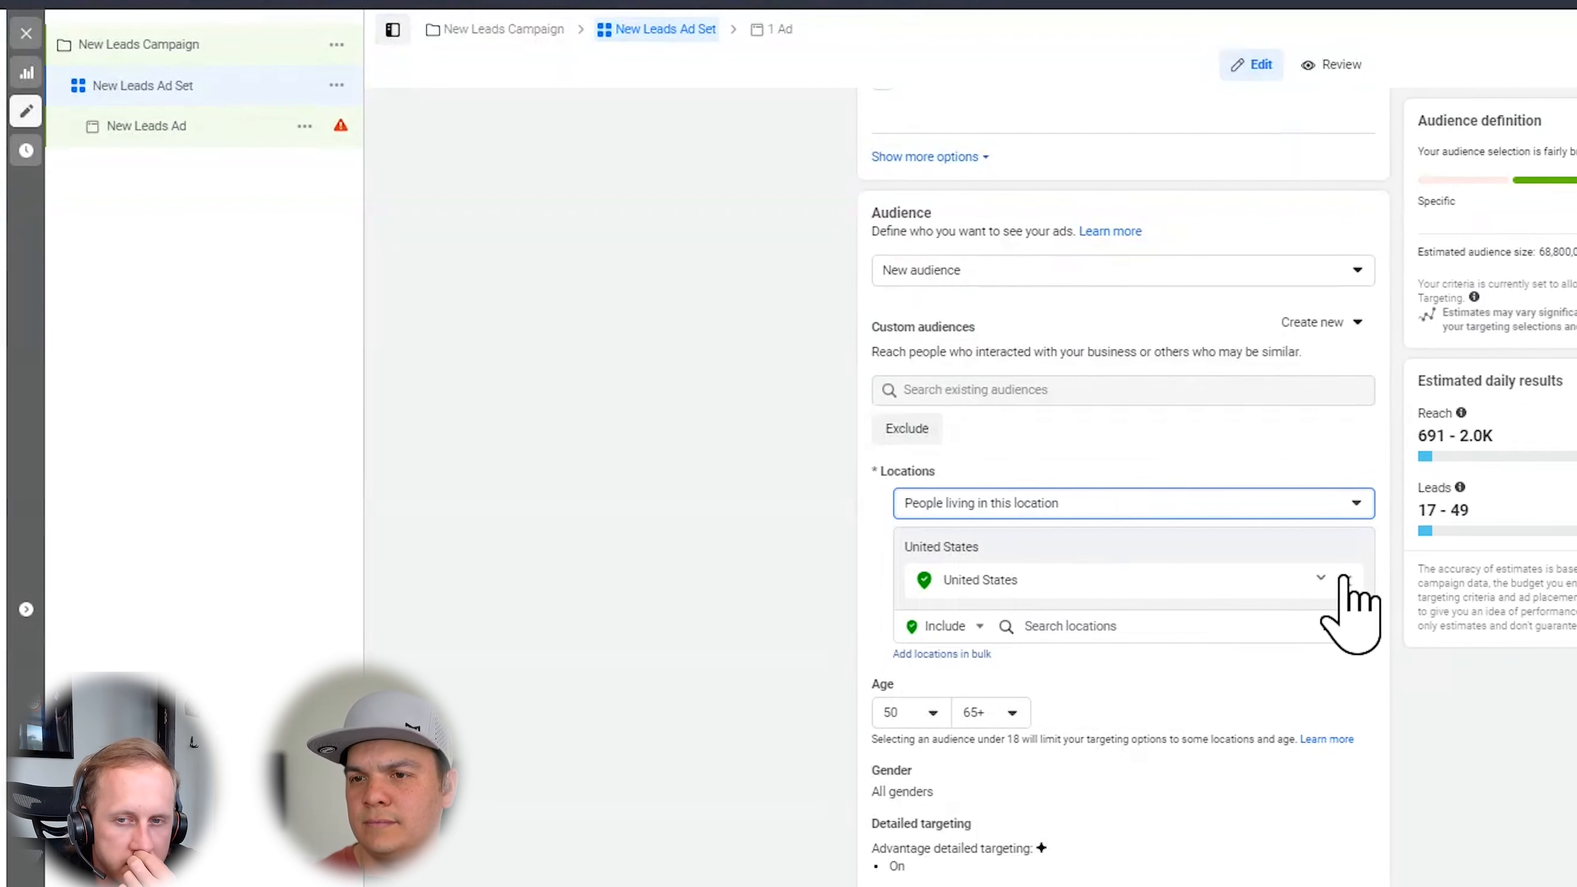
# Replace United States with the state of Florida as the ad set's targeted location, and open the New Leads Ad settings
pyautogui.click(1345, 579)
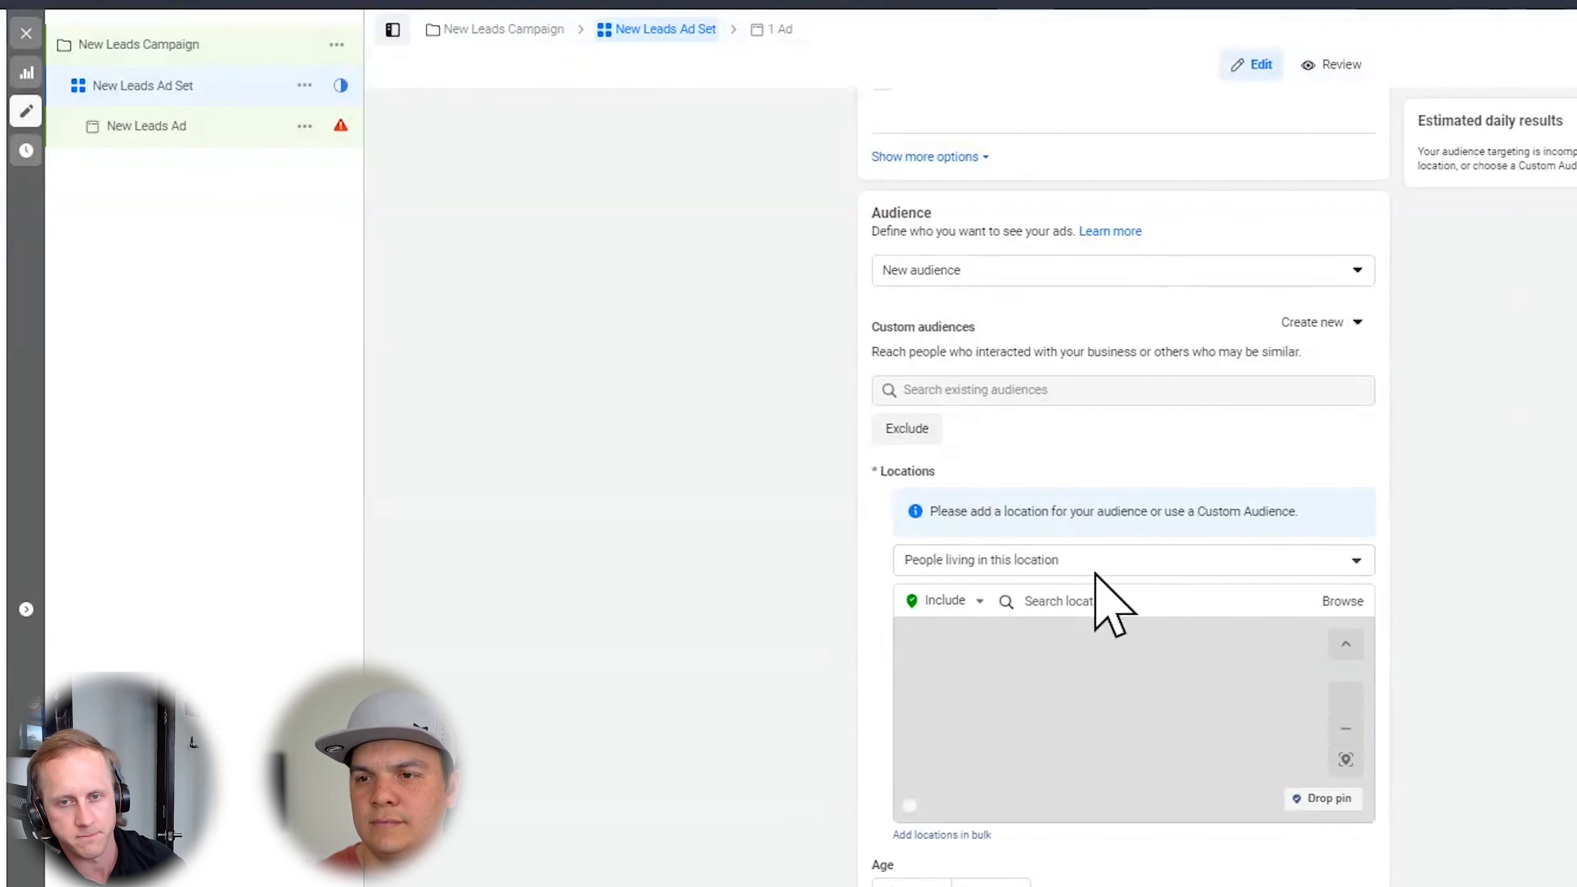
pyautogui.click(1092, 601)
pyautogui.write('florida')
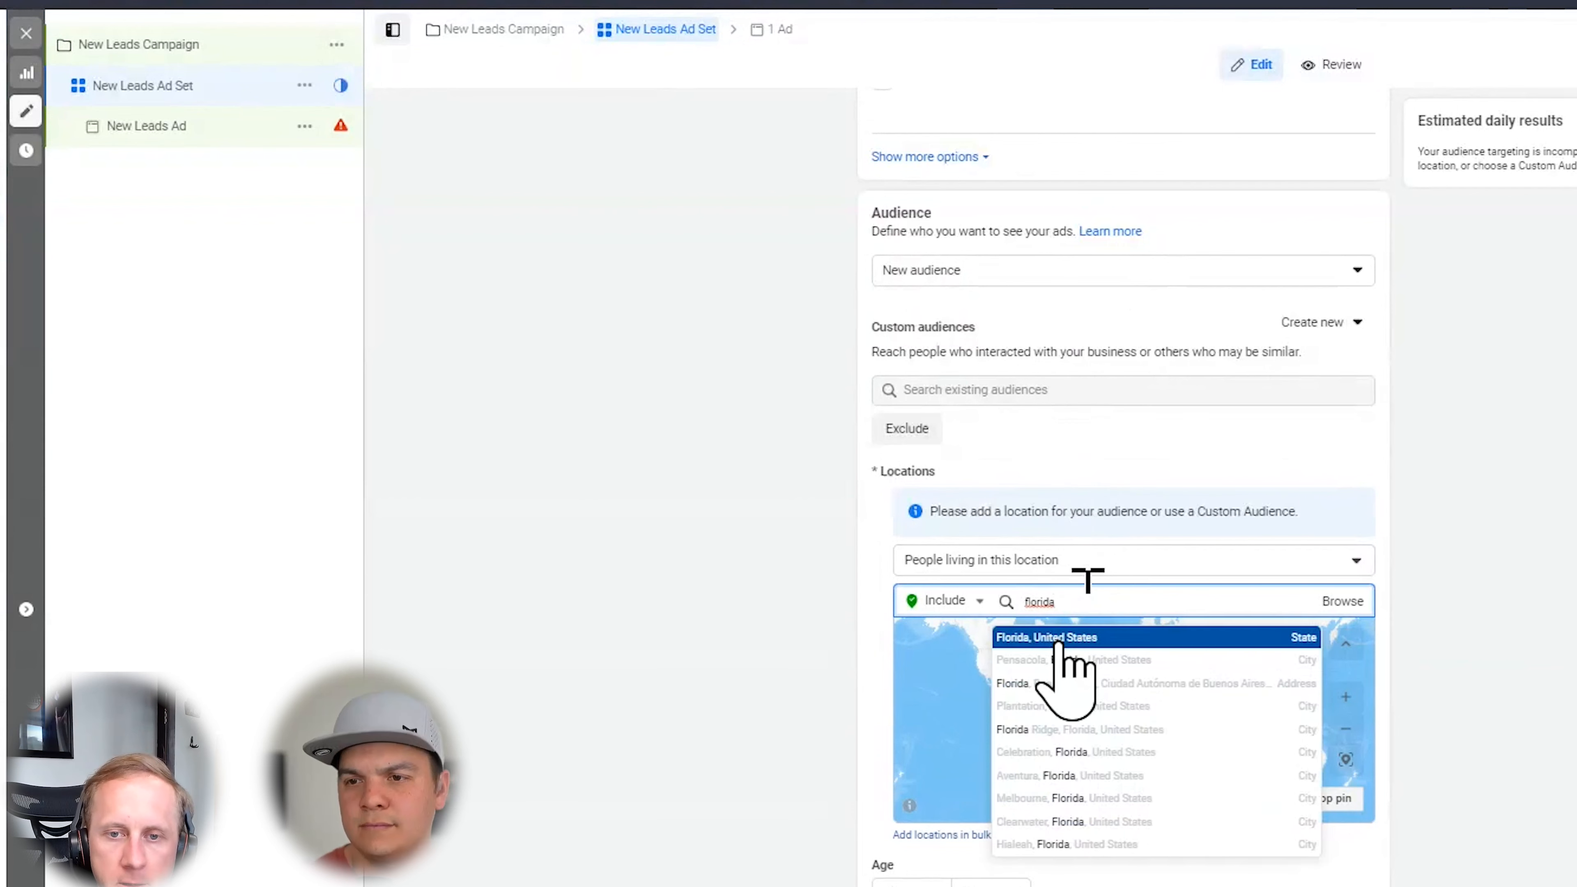
pyautogui.click(1056, 643)
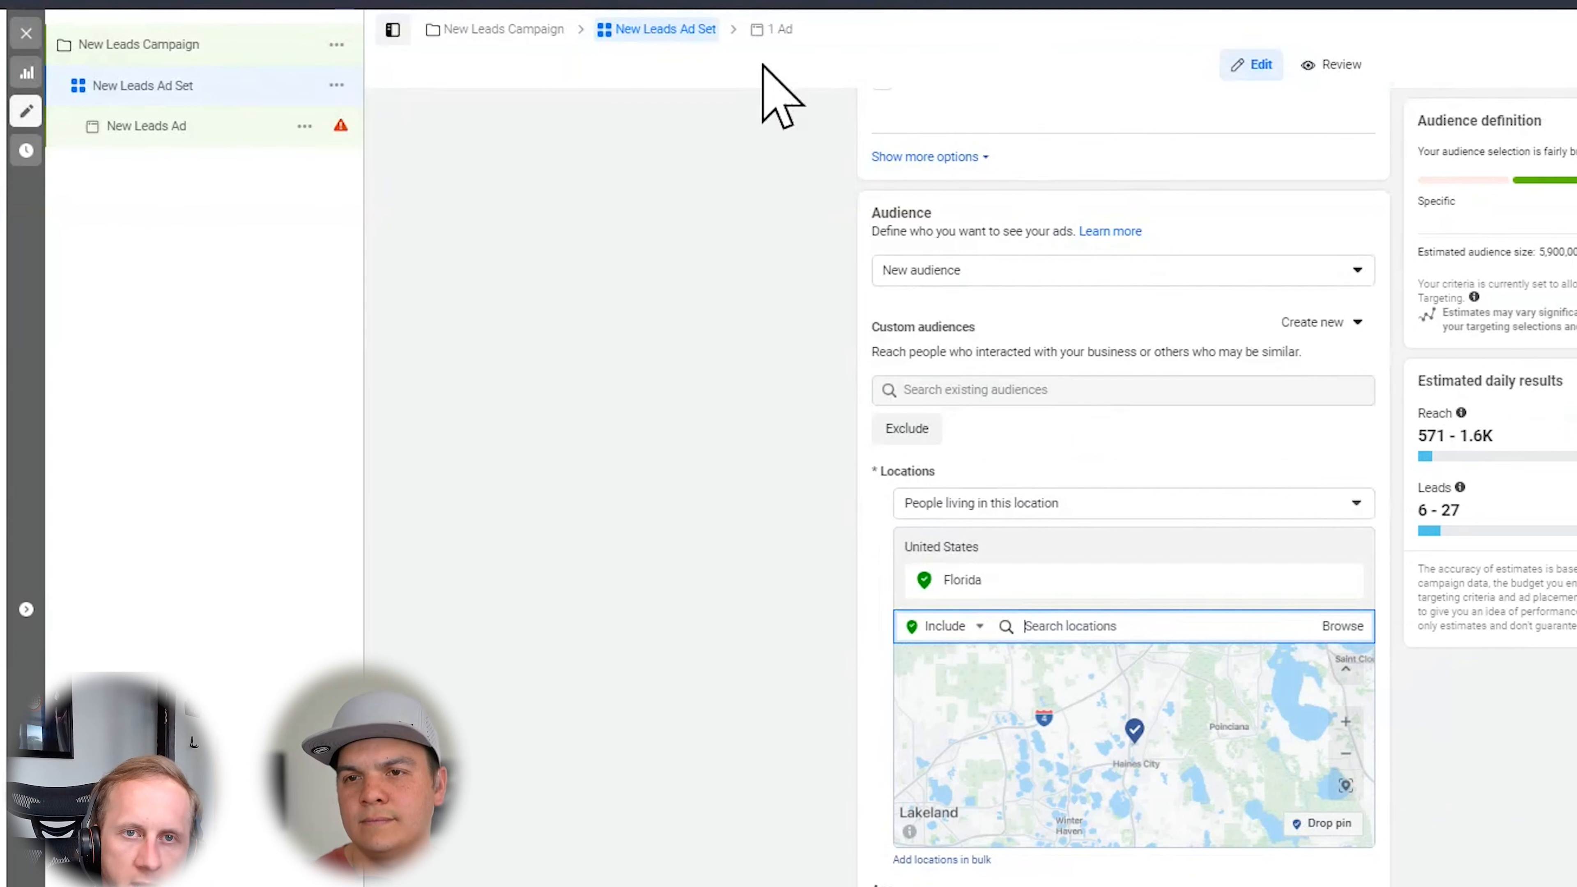
pyautogui.scroll(-8, 1292, 874)
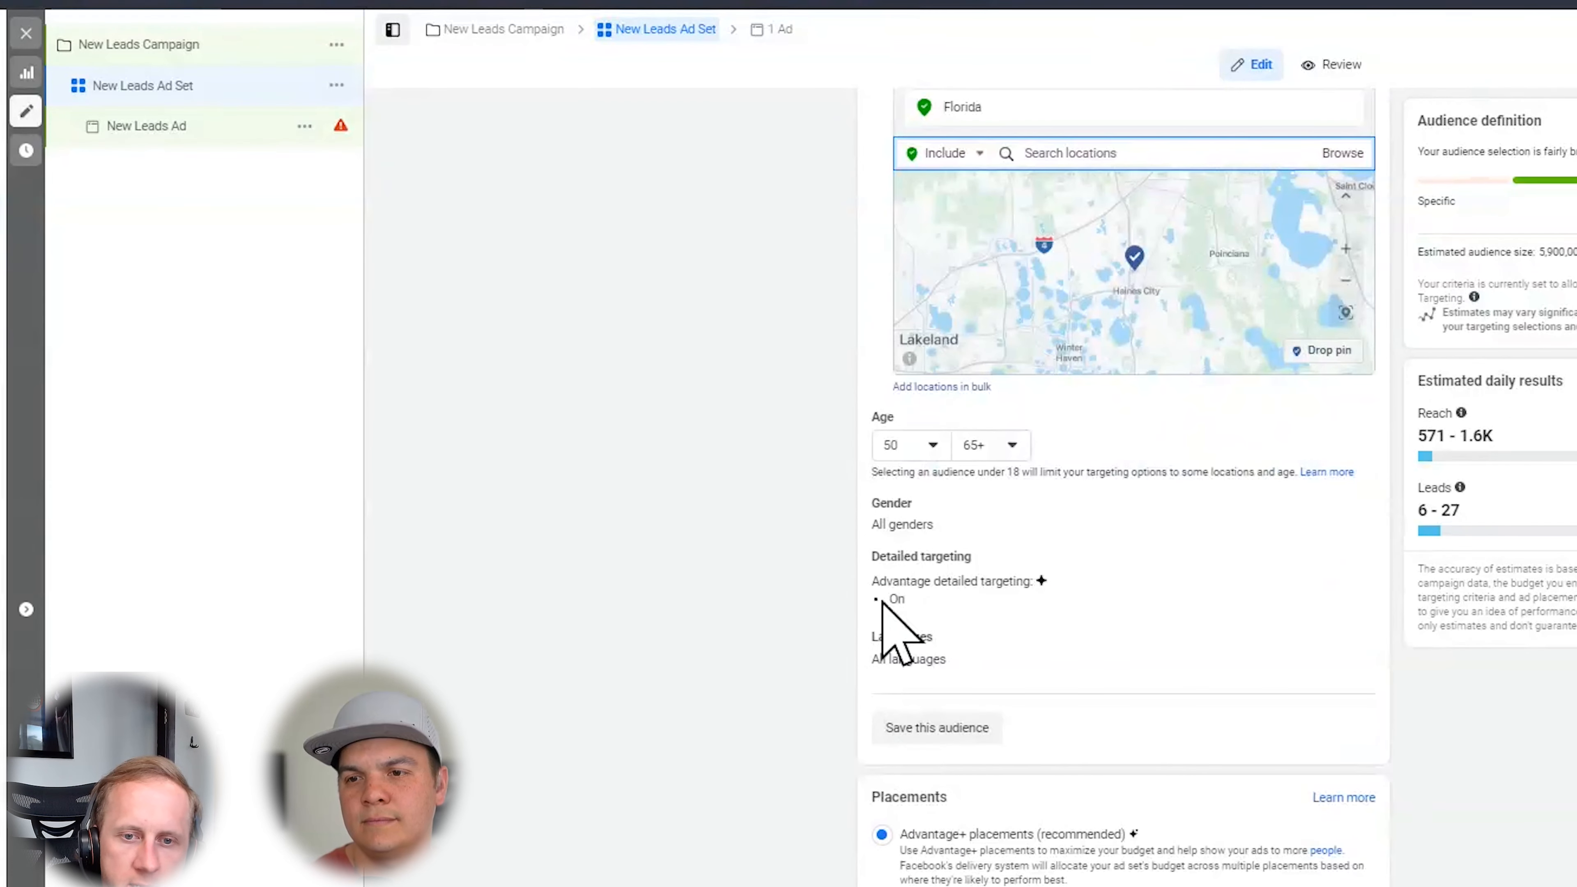
pyautogui.scroll(8, 1186, 704)
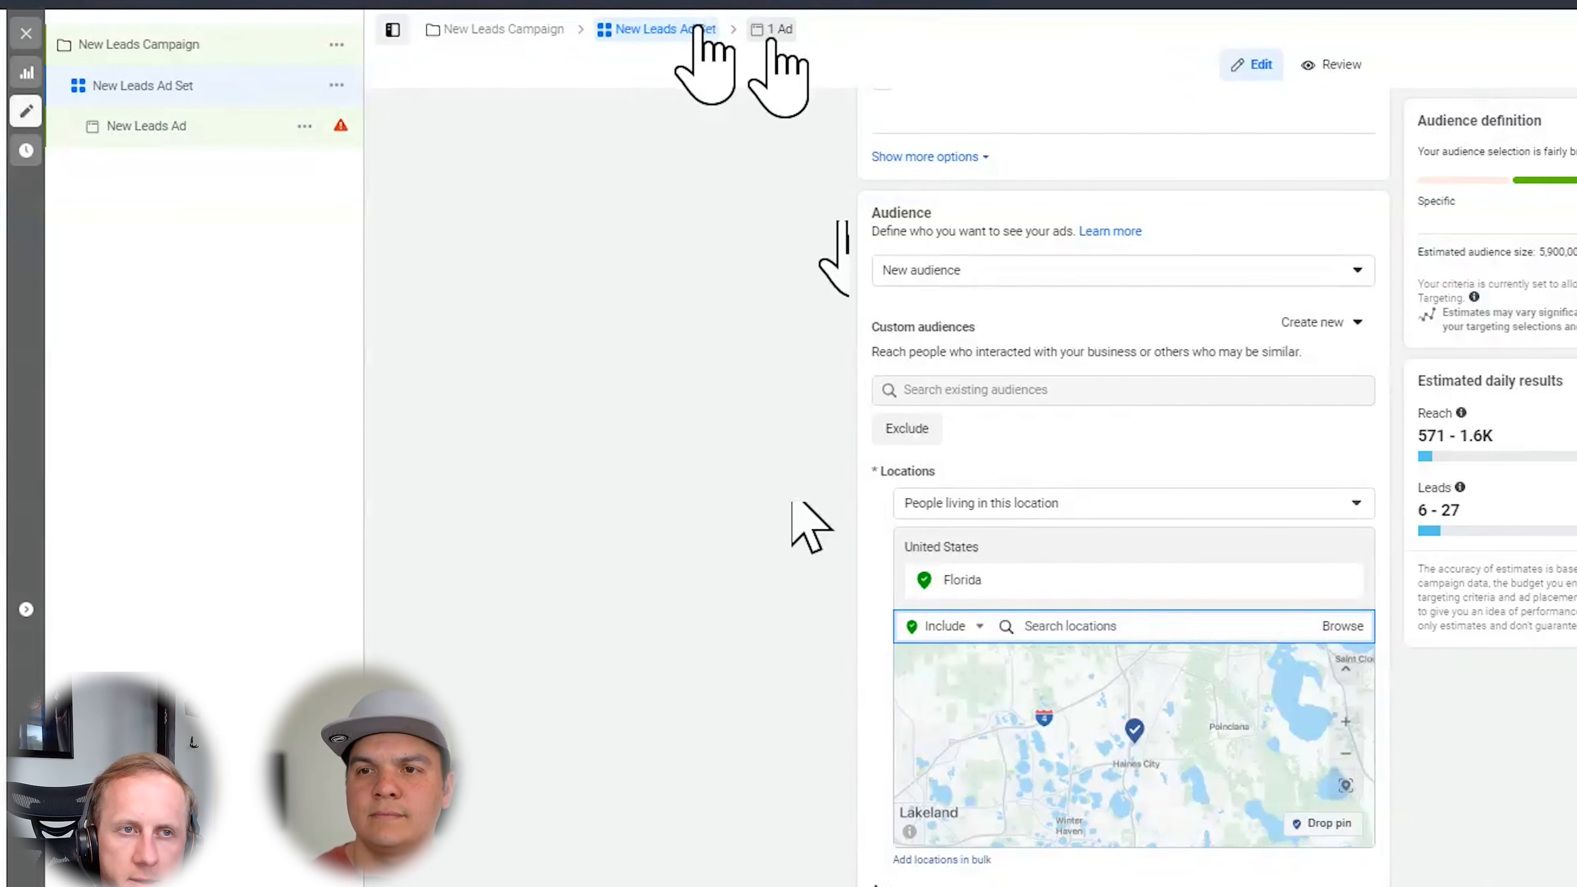
pyautogui.click(772, 31)
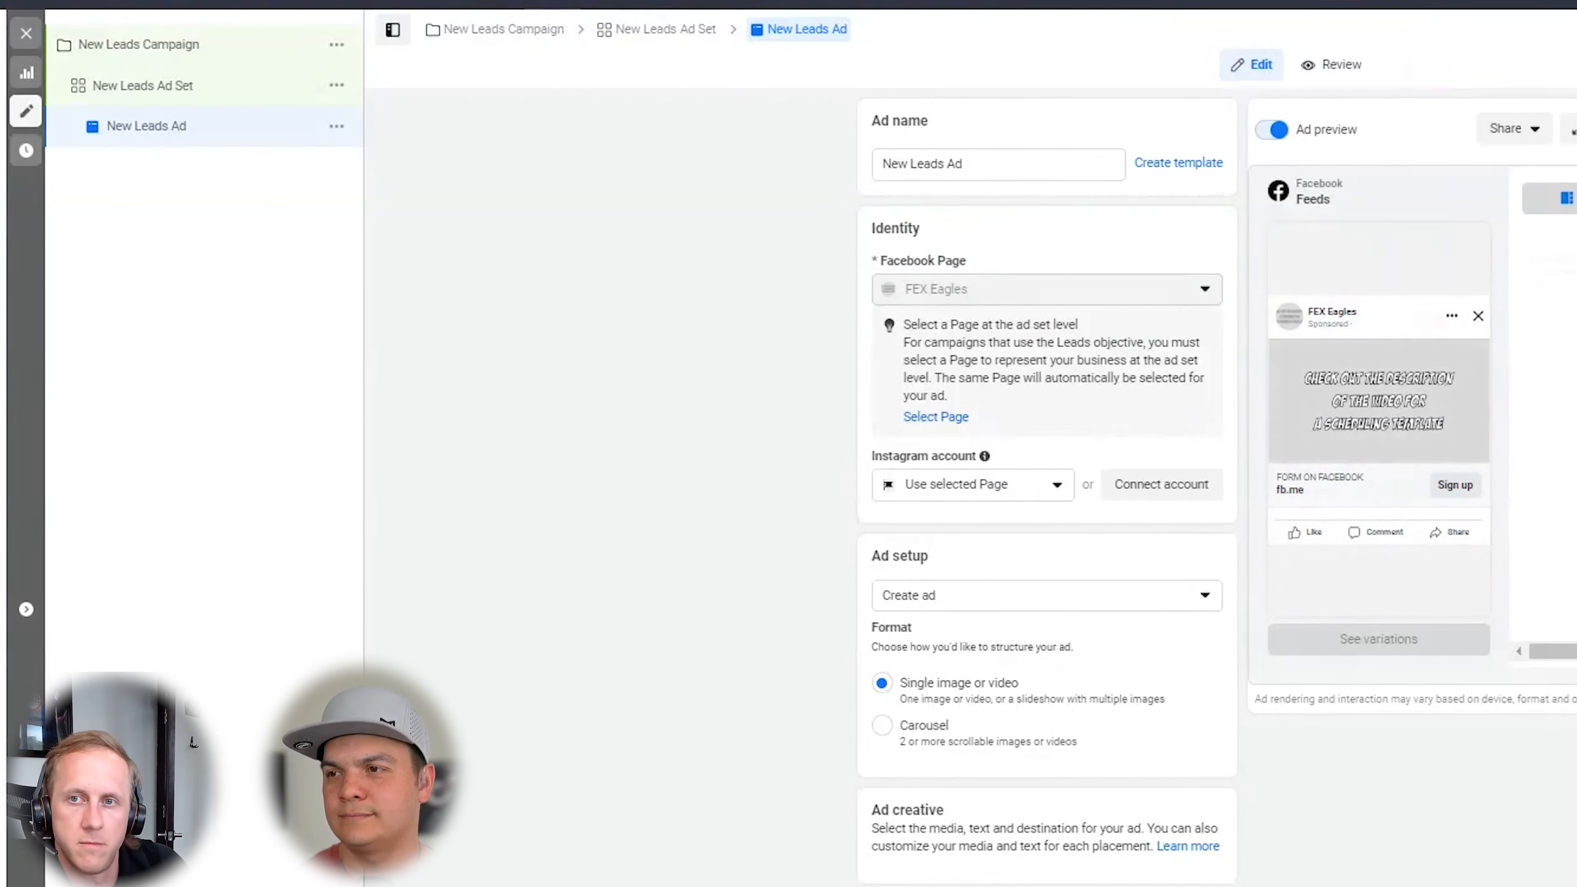
# Upload the "dude at cemetery" image from Downloads as the New Leads Ad's media
pyautogui.scroll(-5, 871, 639)
pyautogui.click(871, 635)
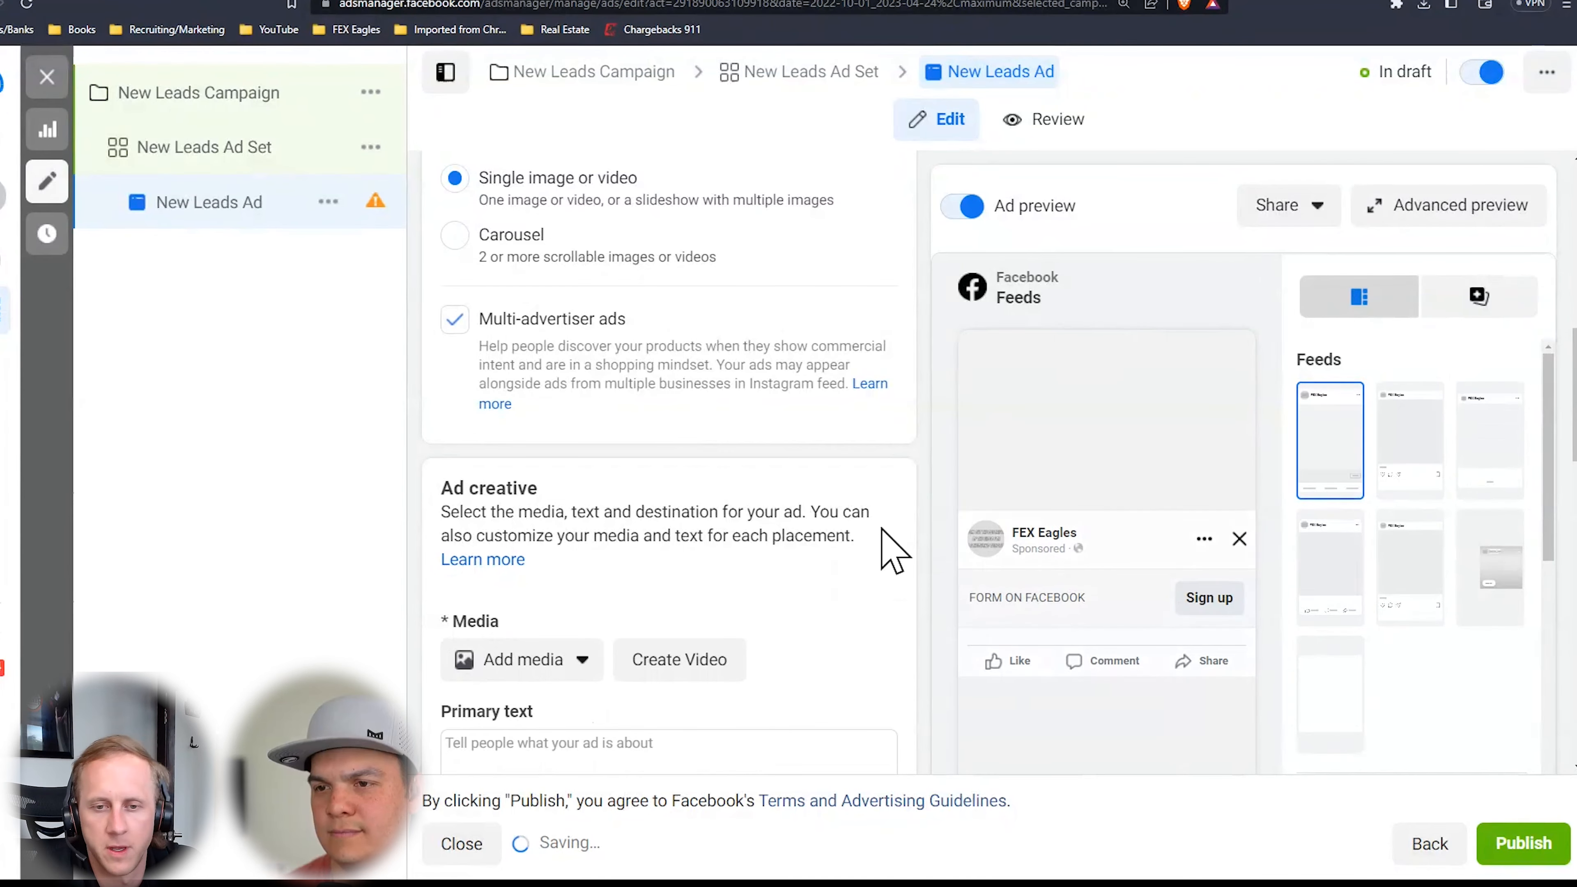
pyautogui.click(561, 663)
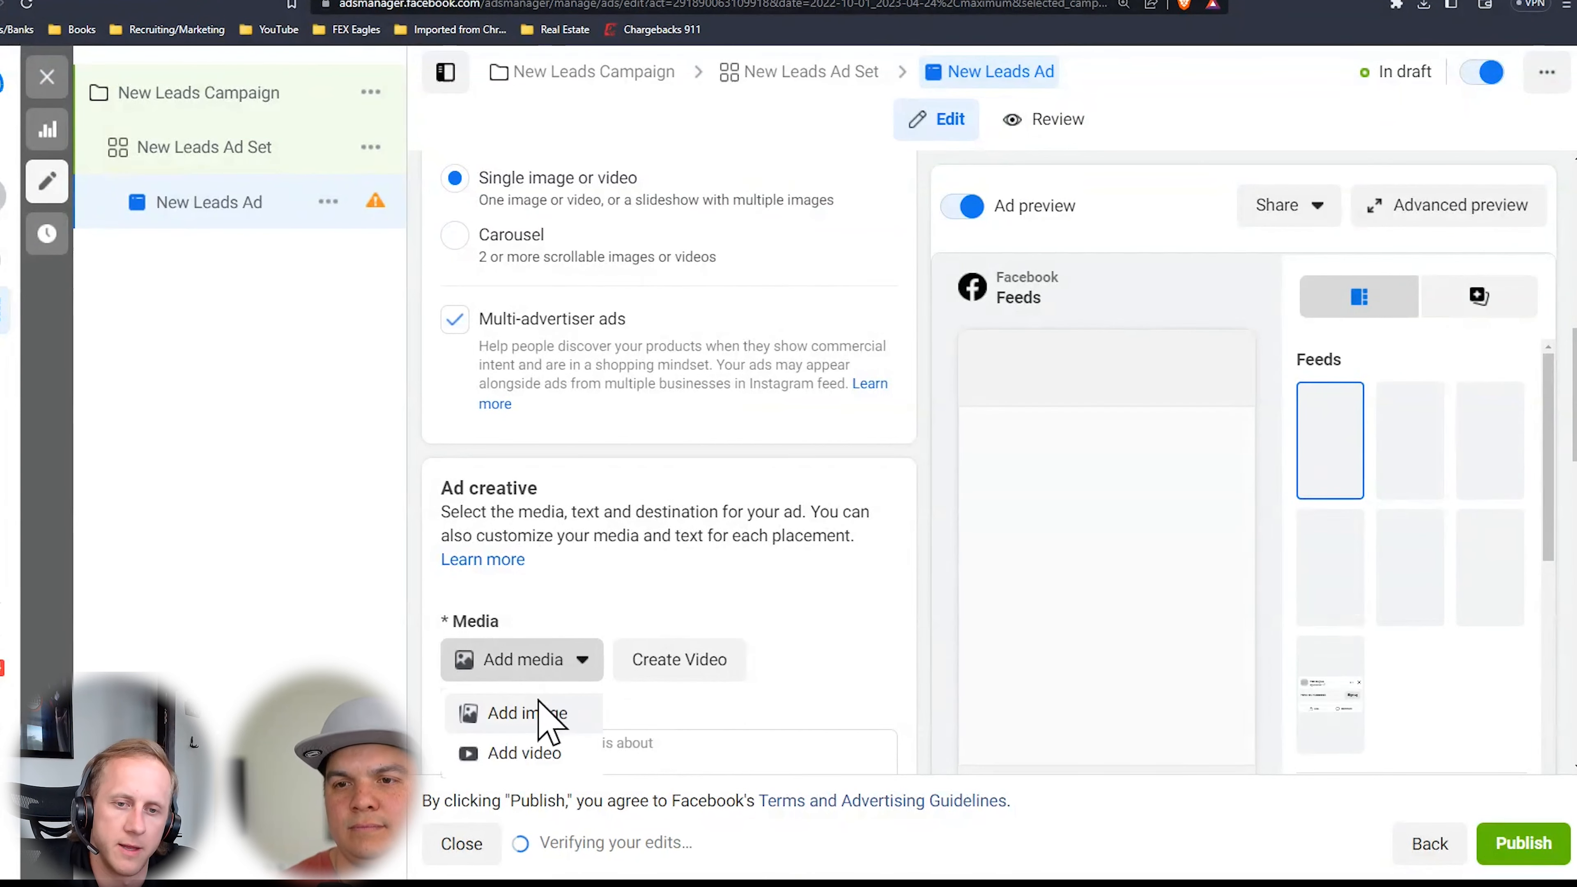
pyautogui.scroll(-4, 539, 707)
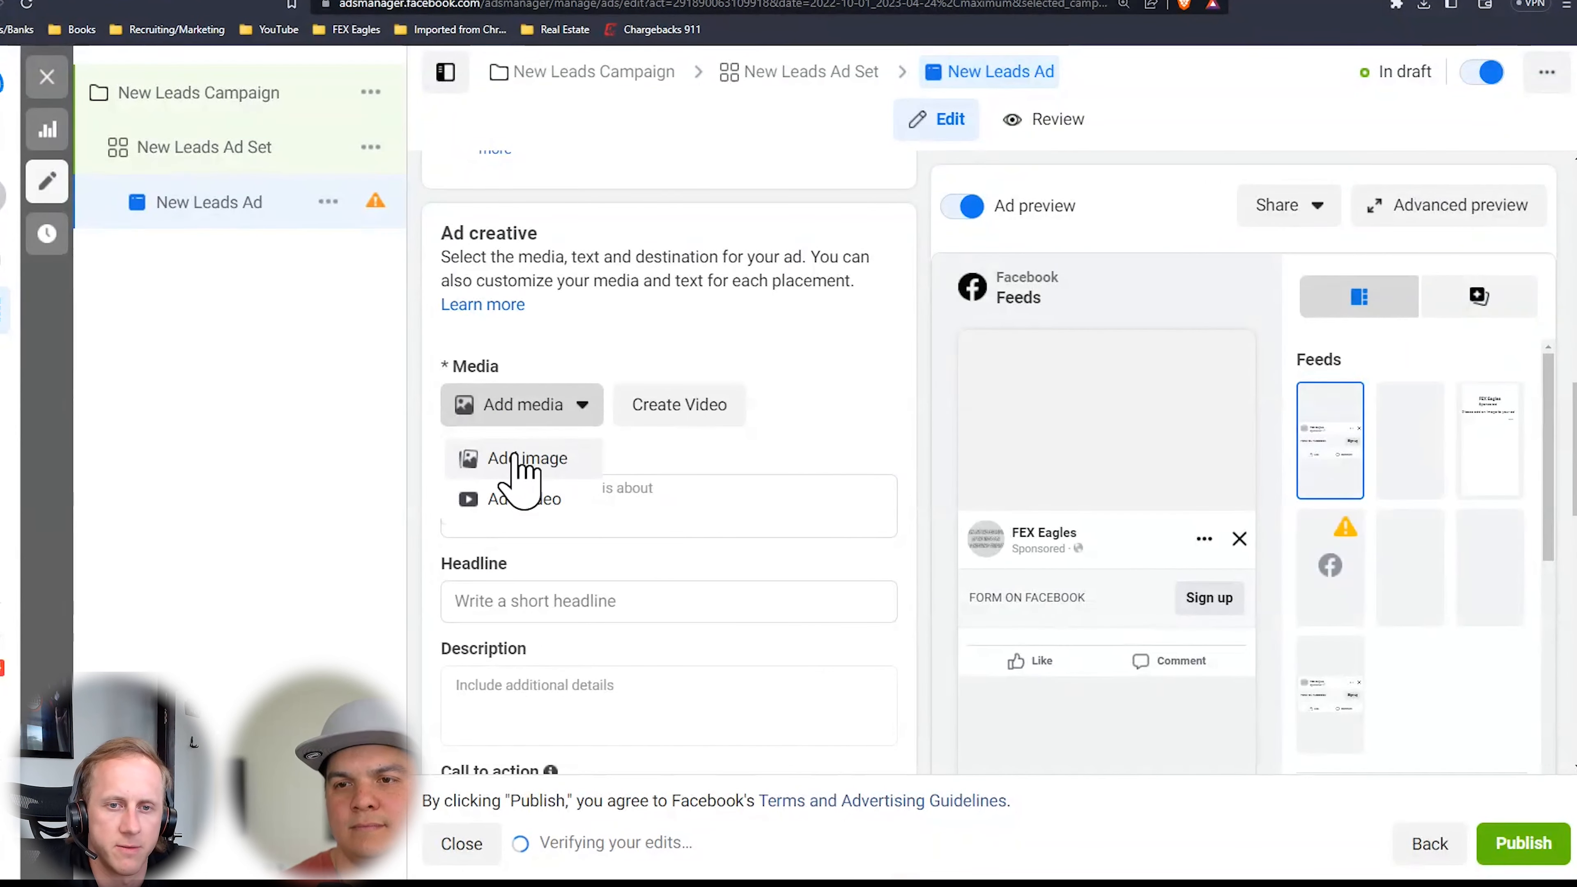
pyautogui.click(526, 458)
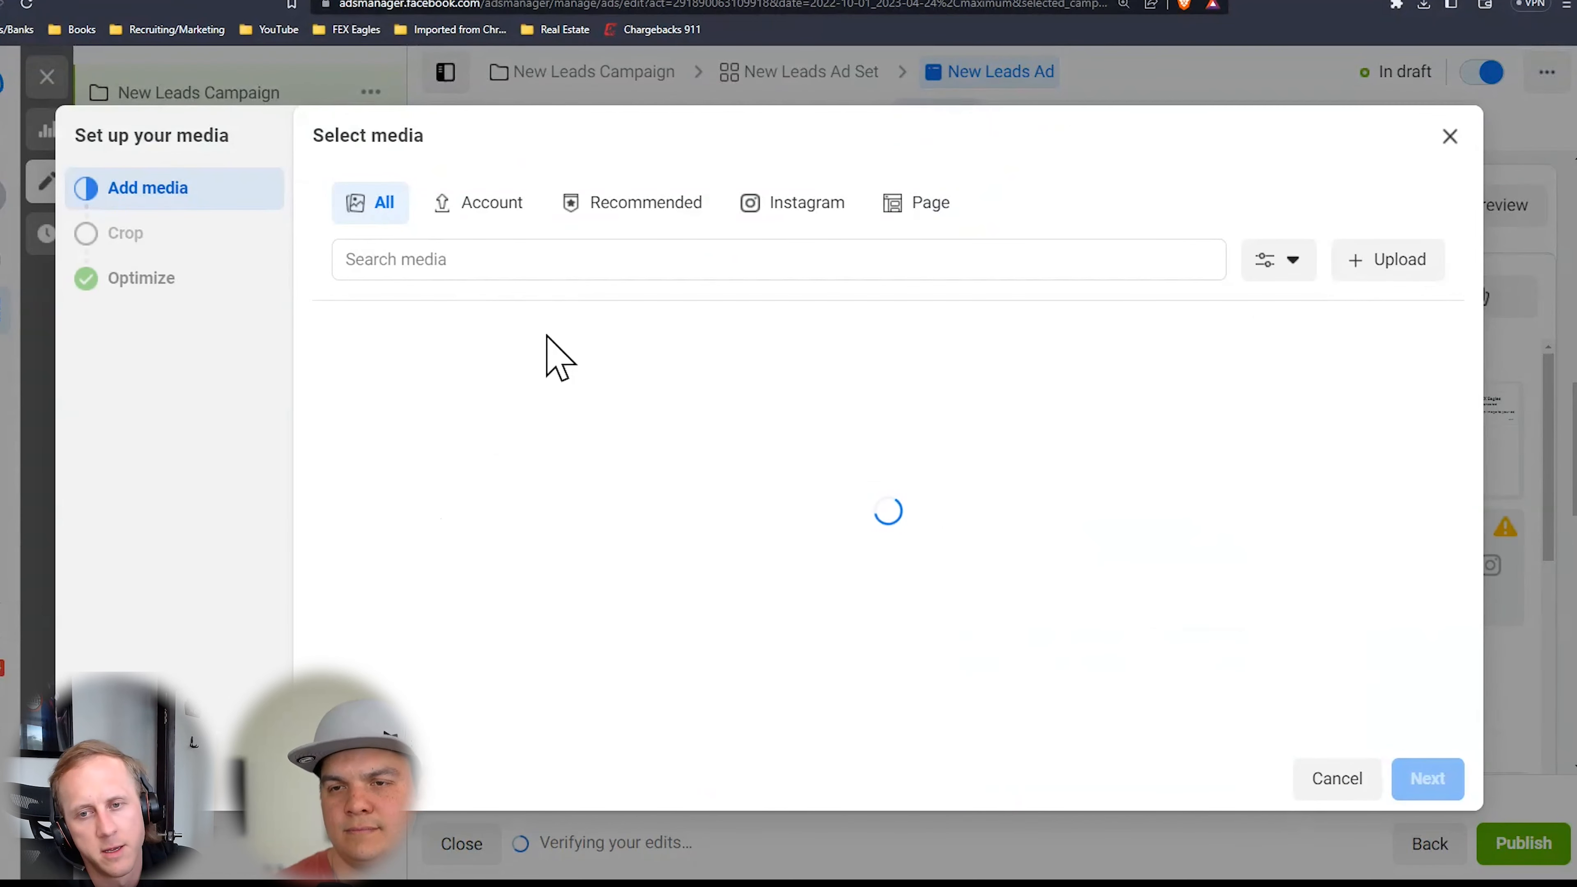
pyautogui.click(1384, 266)
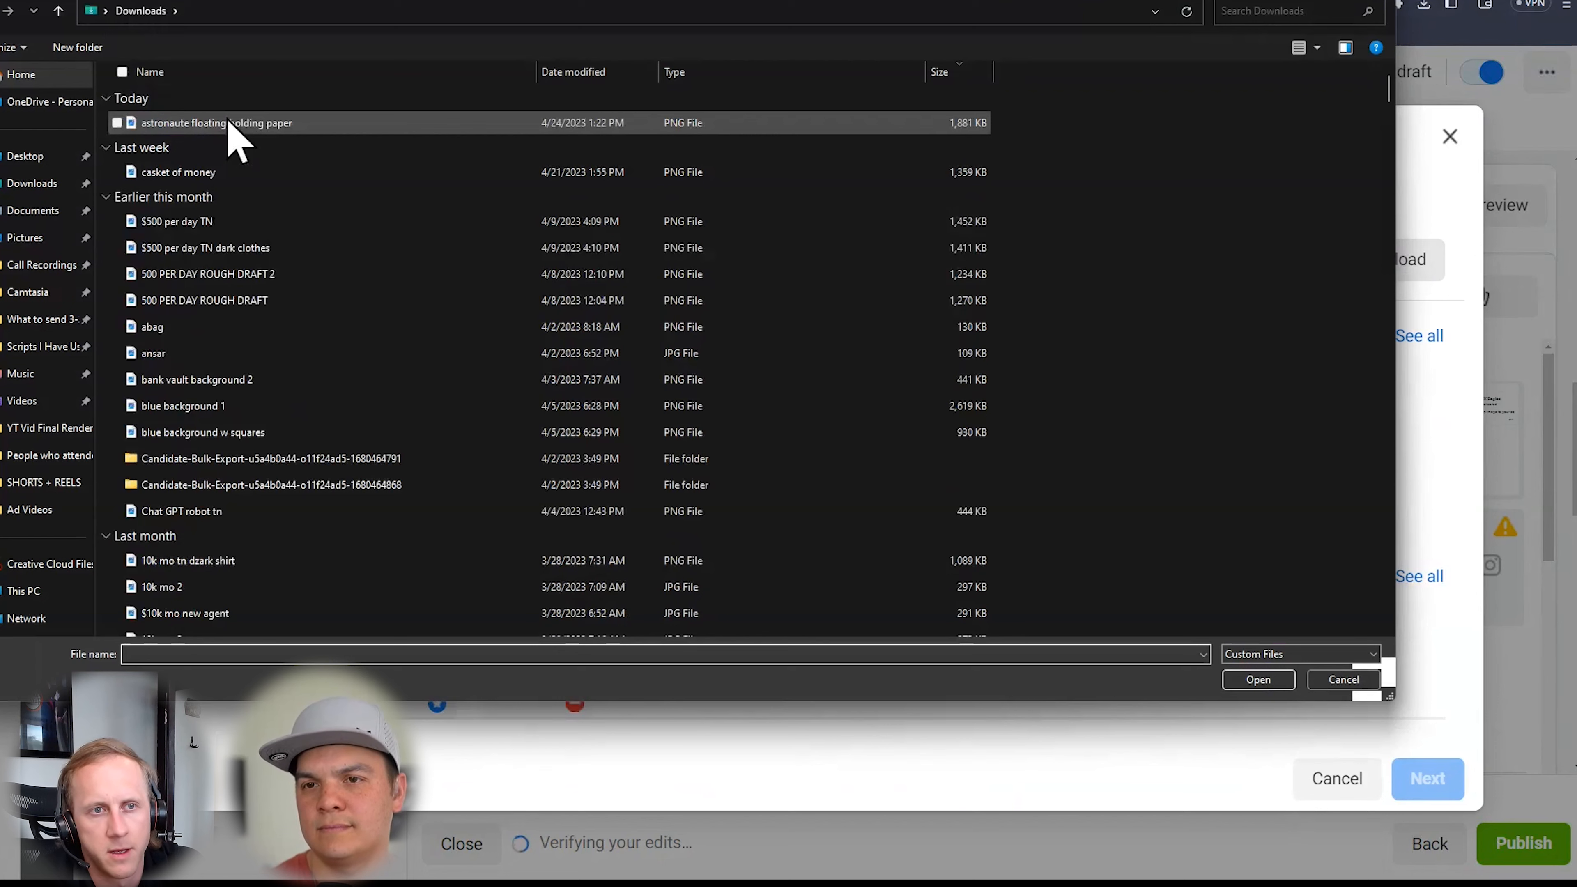
pyautogui.click(229, 125)
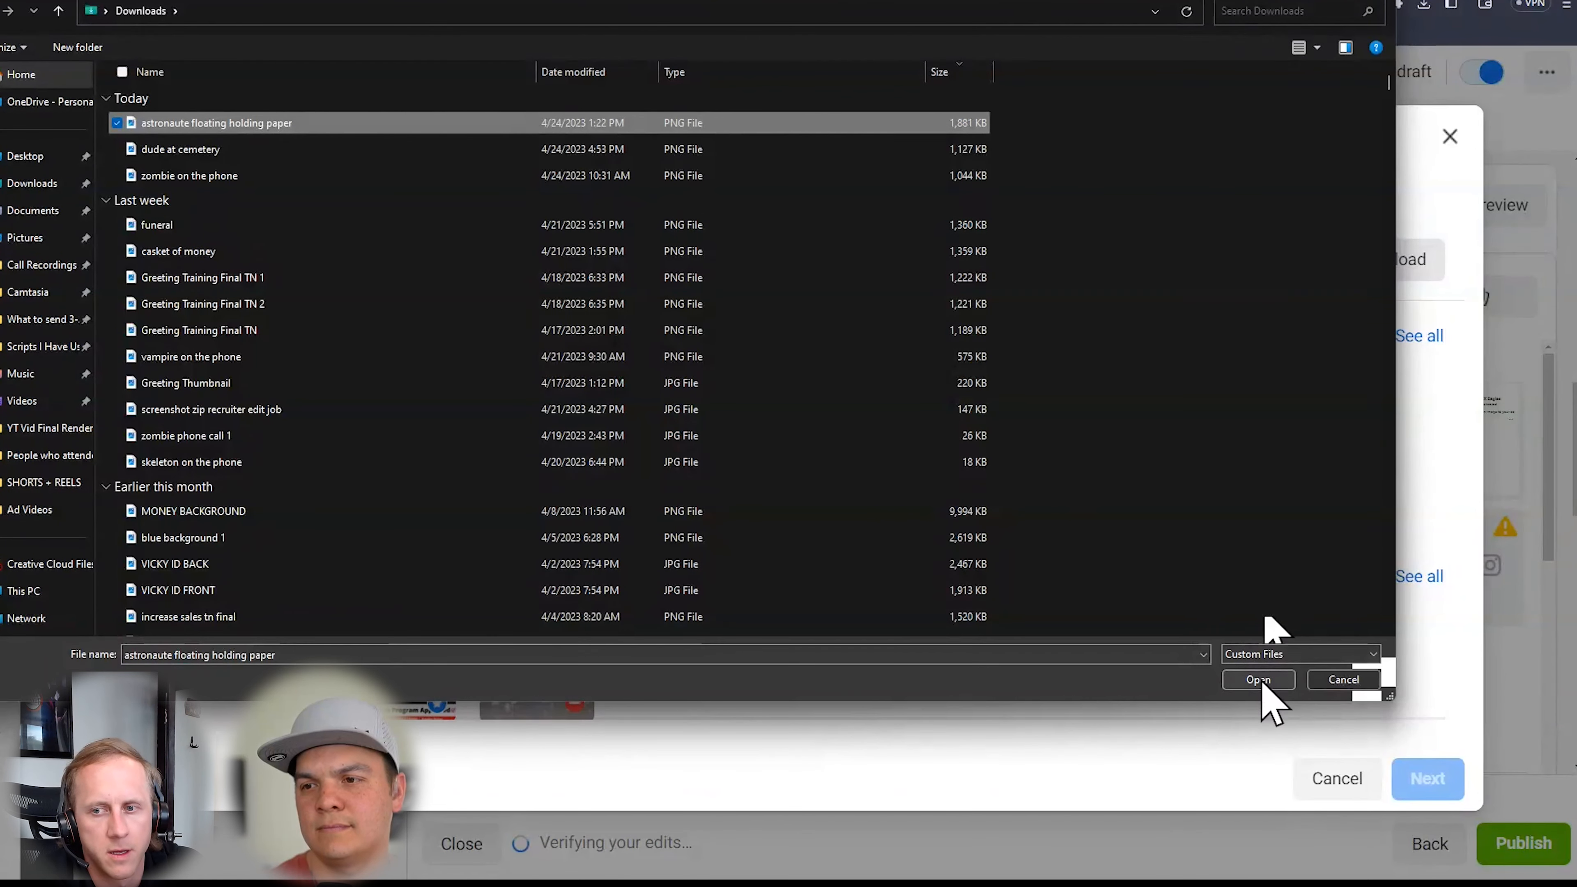
pyautogui.click(196, 151)
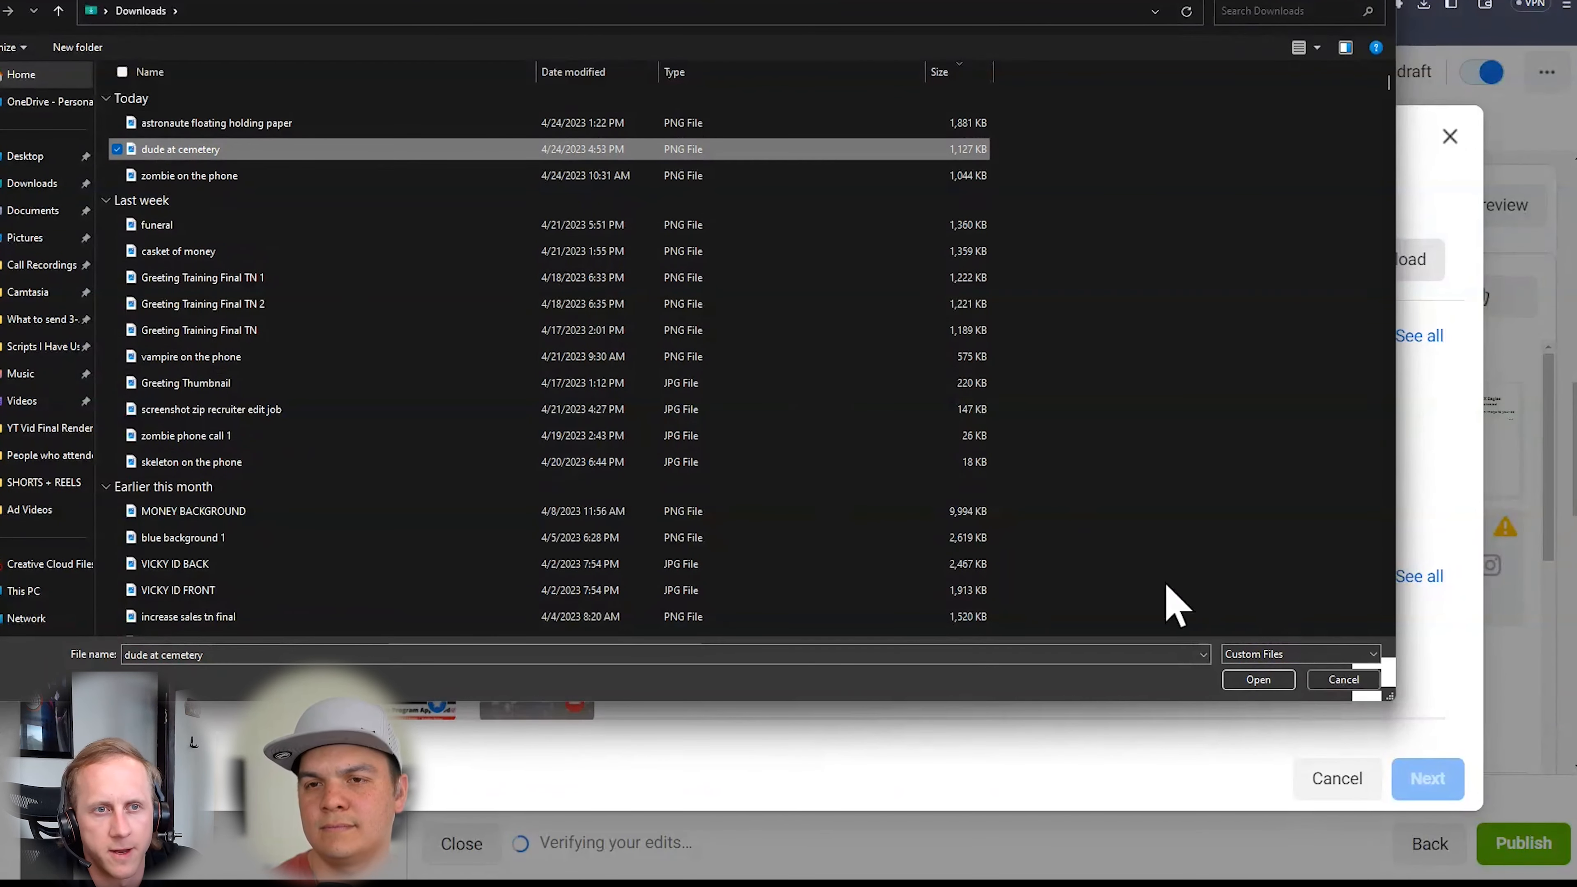
pyautogui.click(1341, 680)
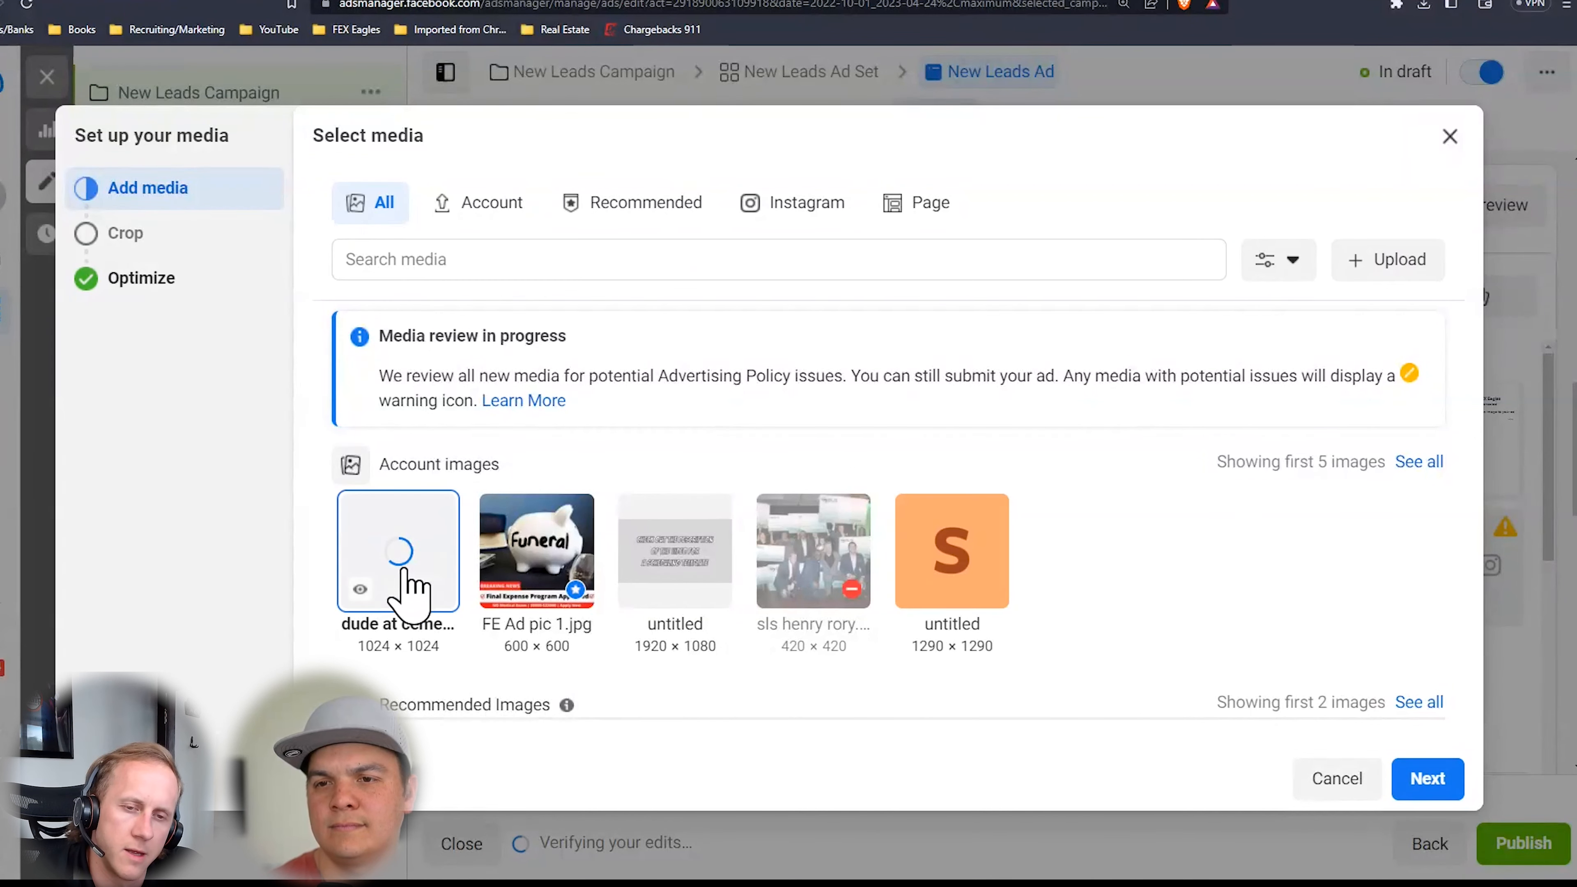
# Compare the Original and 9:16 crops for Stories and Reels, keep 9:16, and finish the media setup
pyautogui.click(1427, 780)
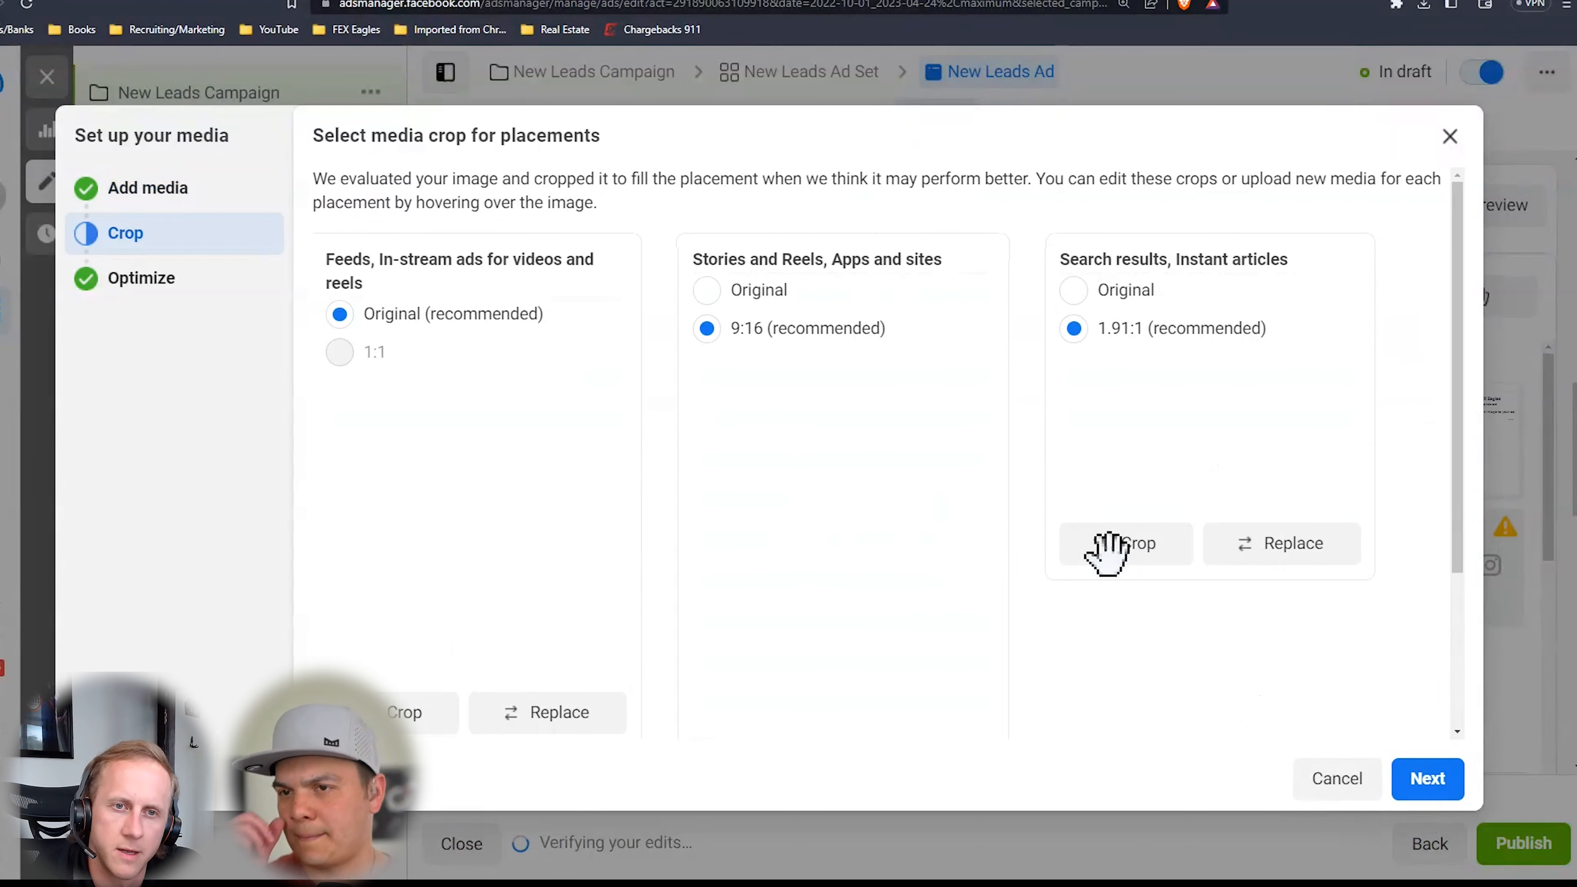
pyautogui.scroll(-4, 825, 385)
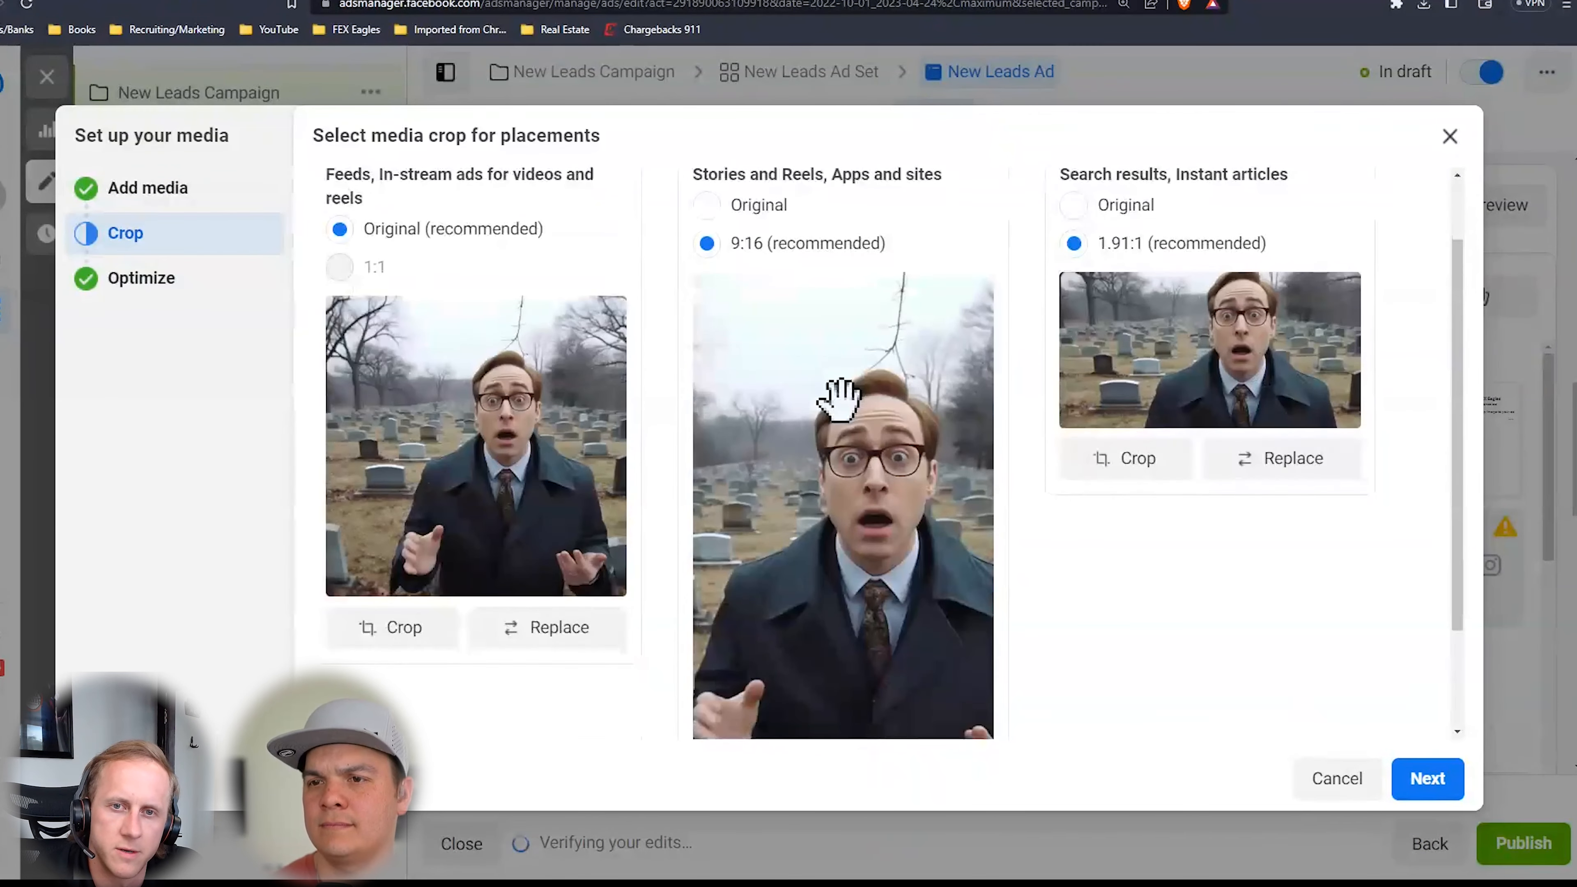
pyautogui.scroll(4, 924, 424)
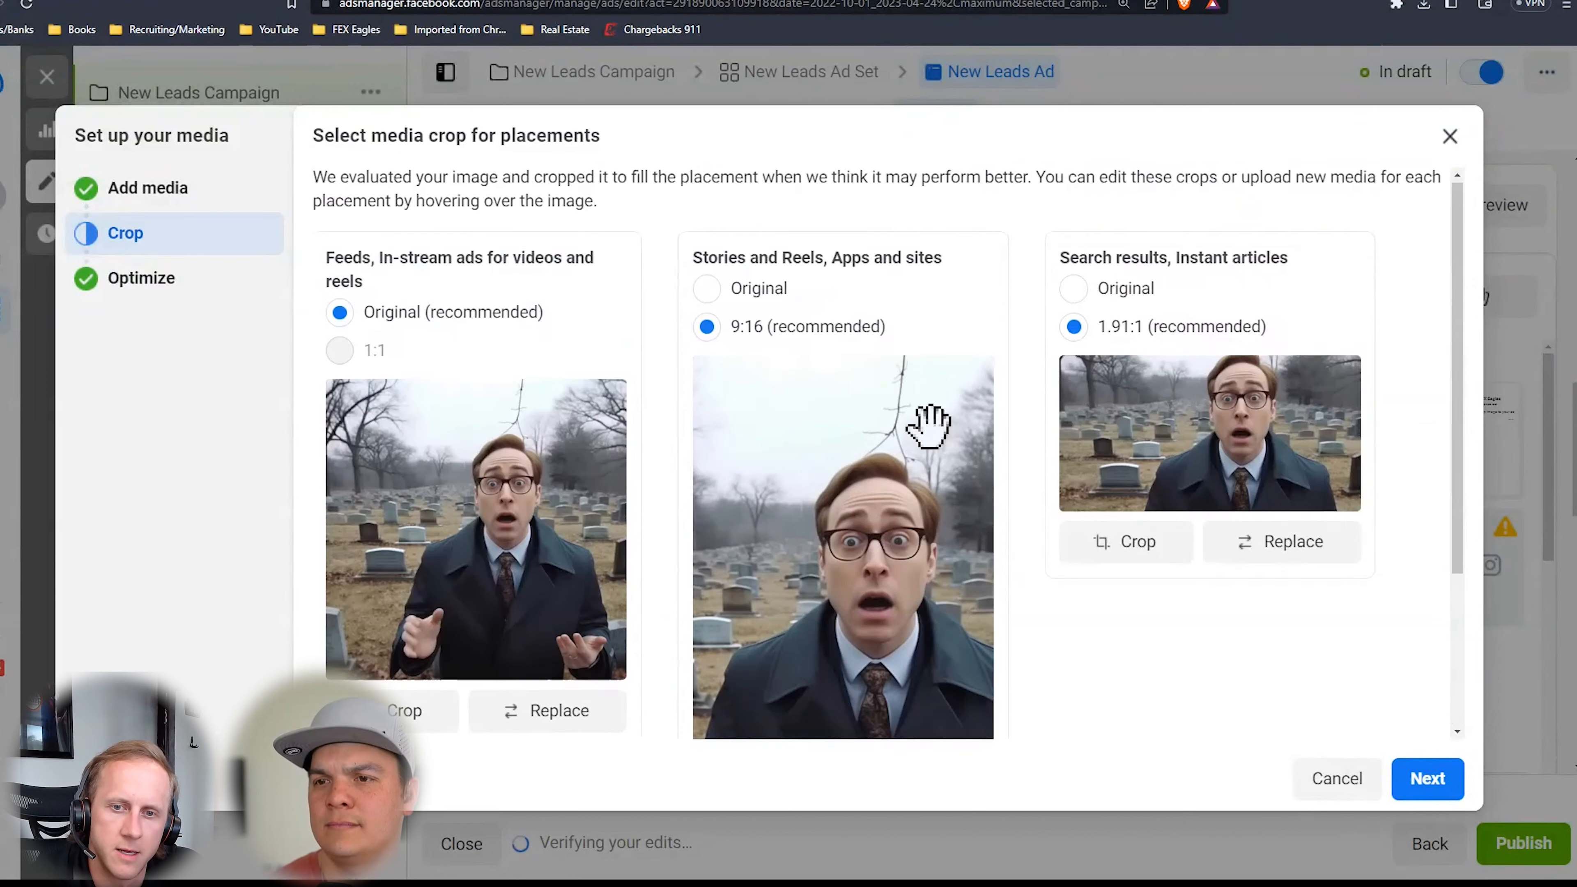
pyautogui.click(749, 295)
pyautogui.scroll(-6, 922, 512)
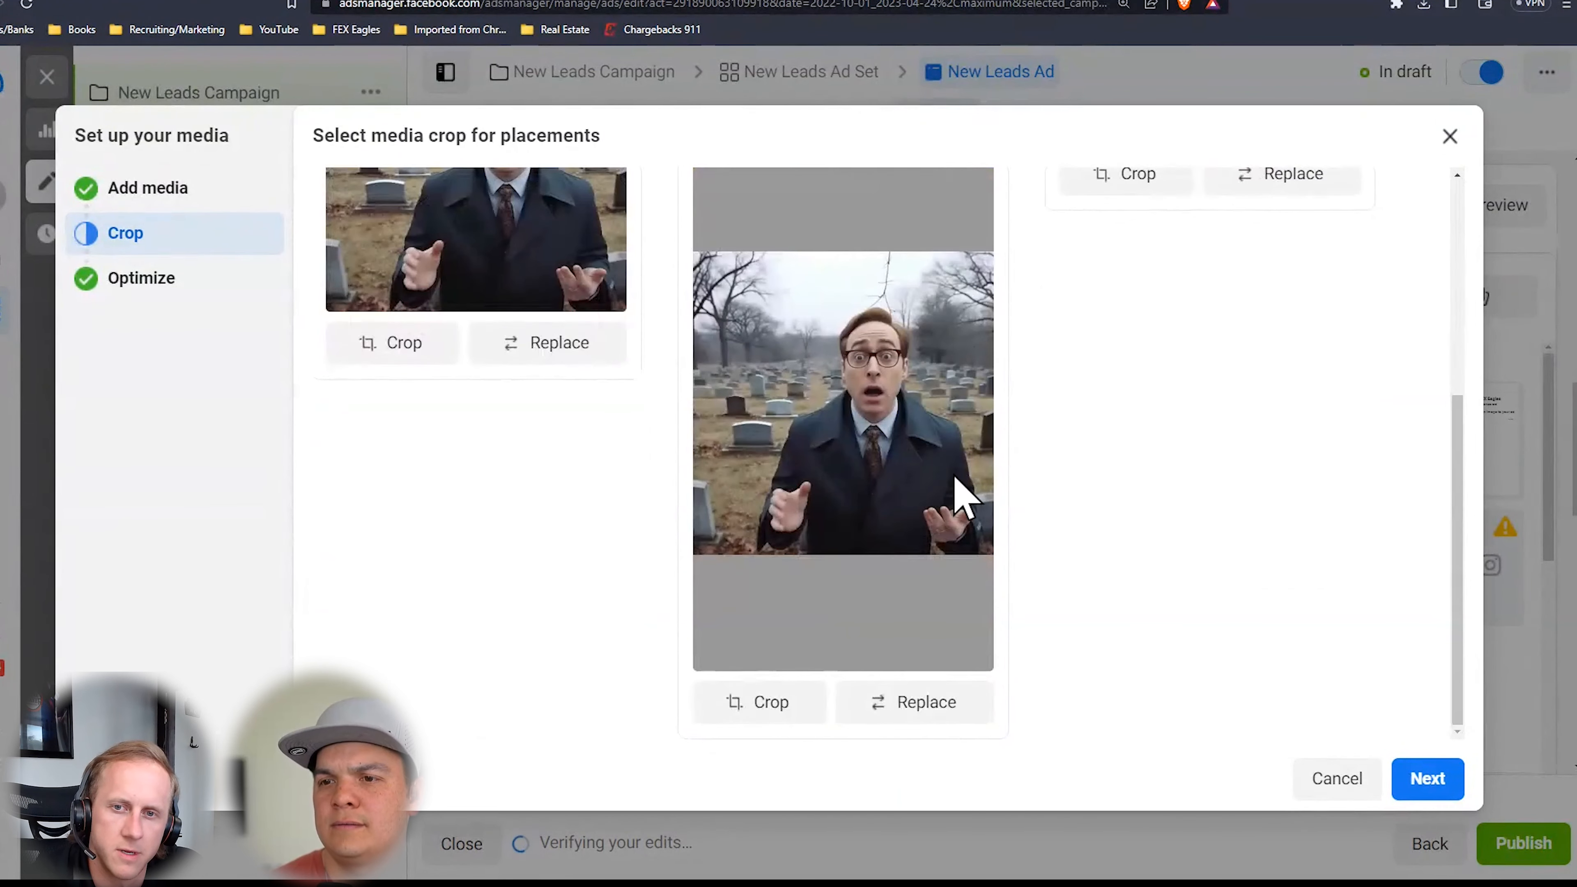
pyautogui.scroll(5, 960, 493)
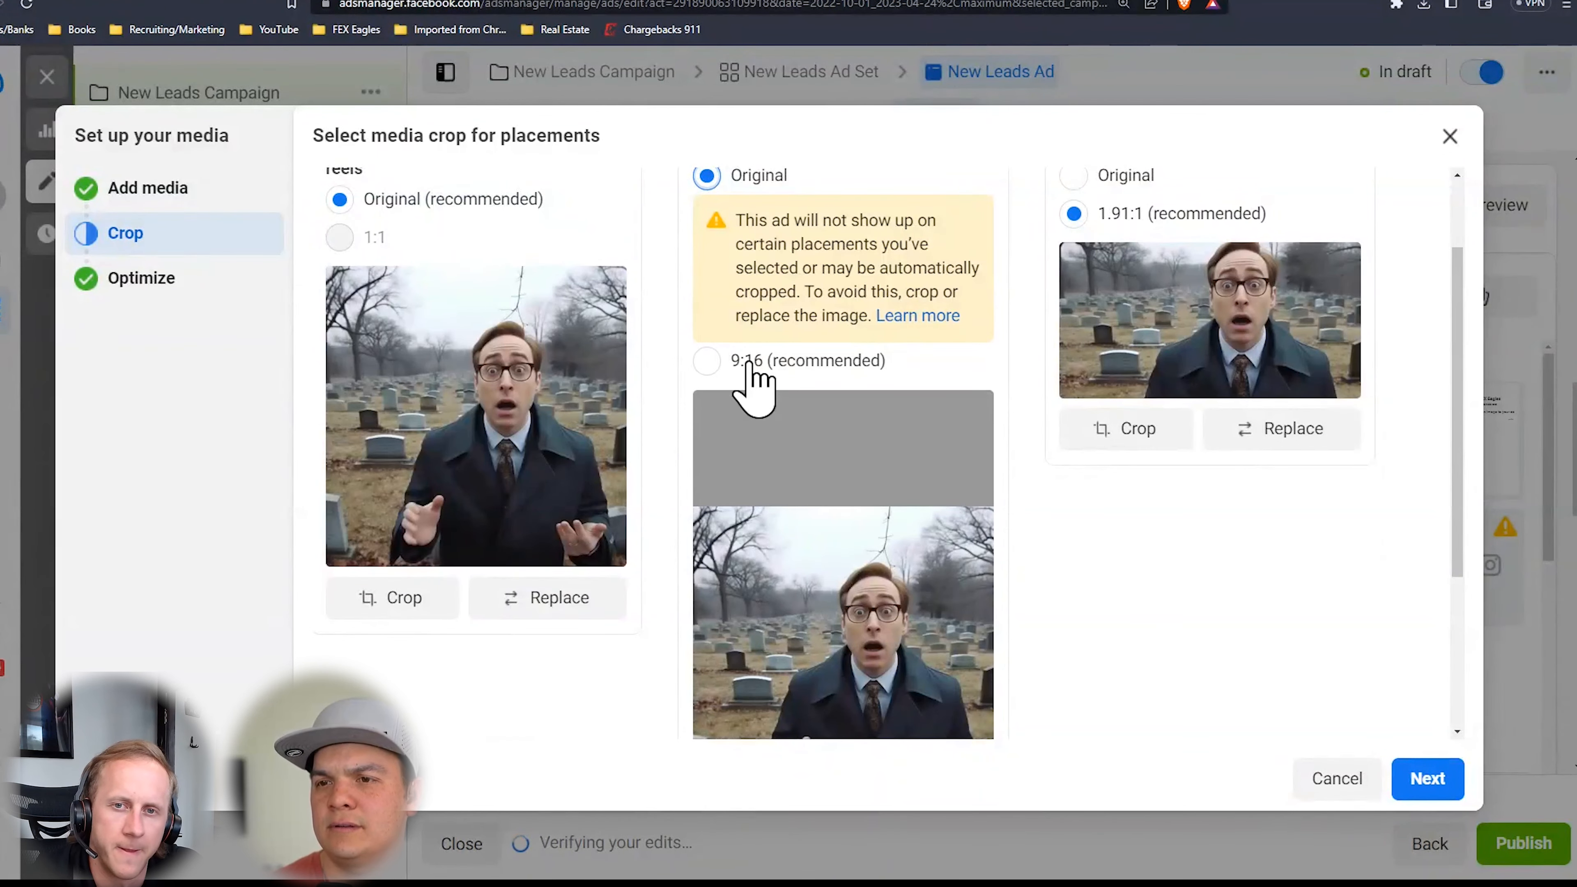
pyautogui.click(749, 363)
pyautogui.scroll(-2, 855, 395)
pyautogui.scroll(3, 931, 459)
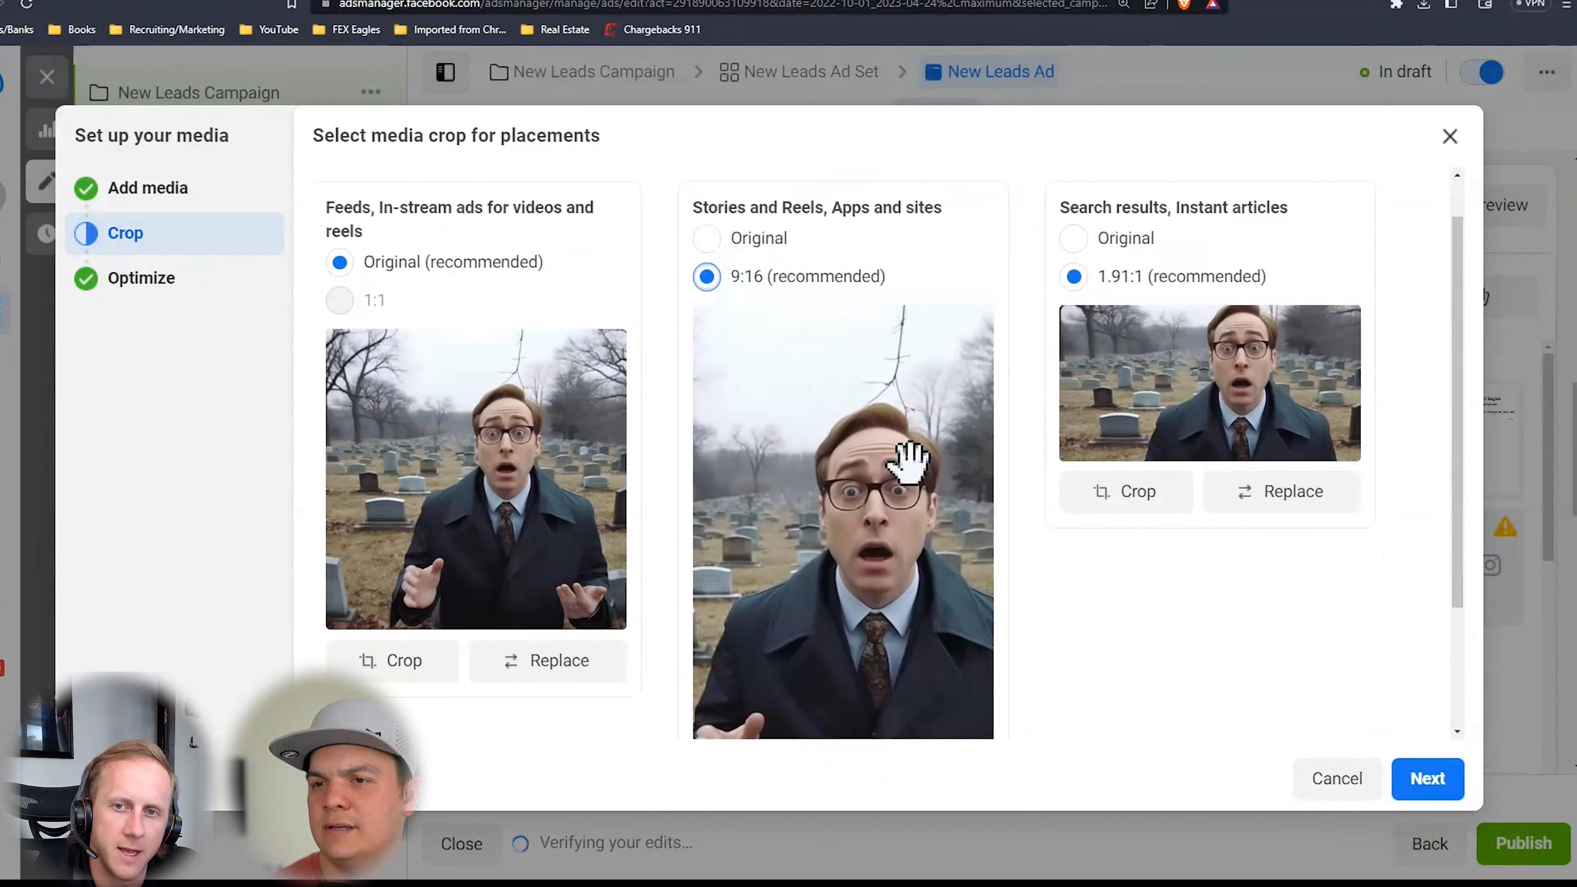
pyautogui.click(1427, 779)
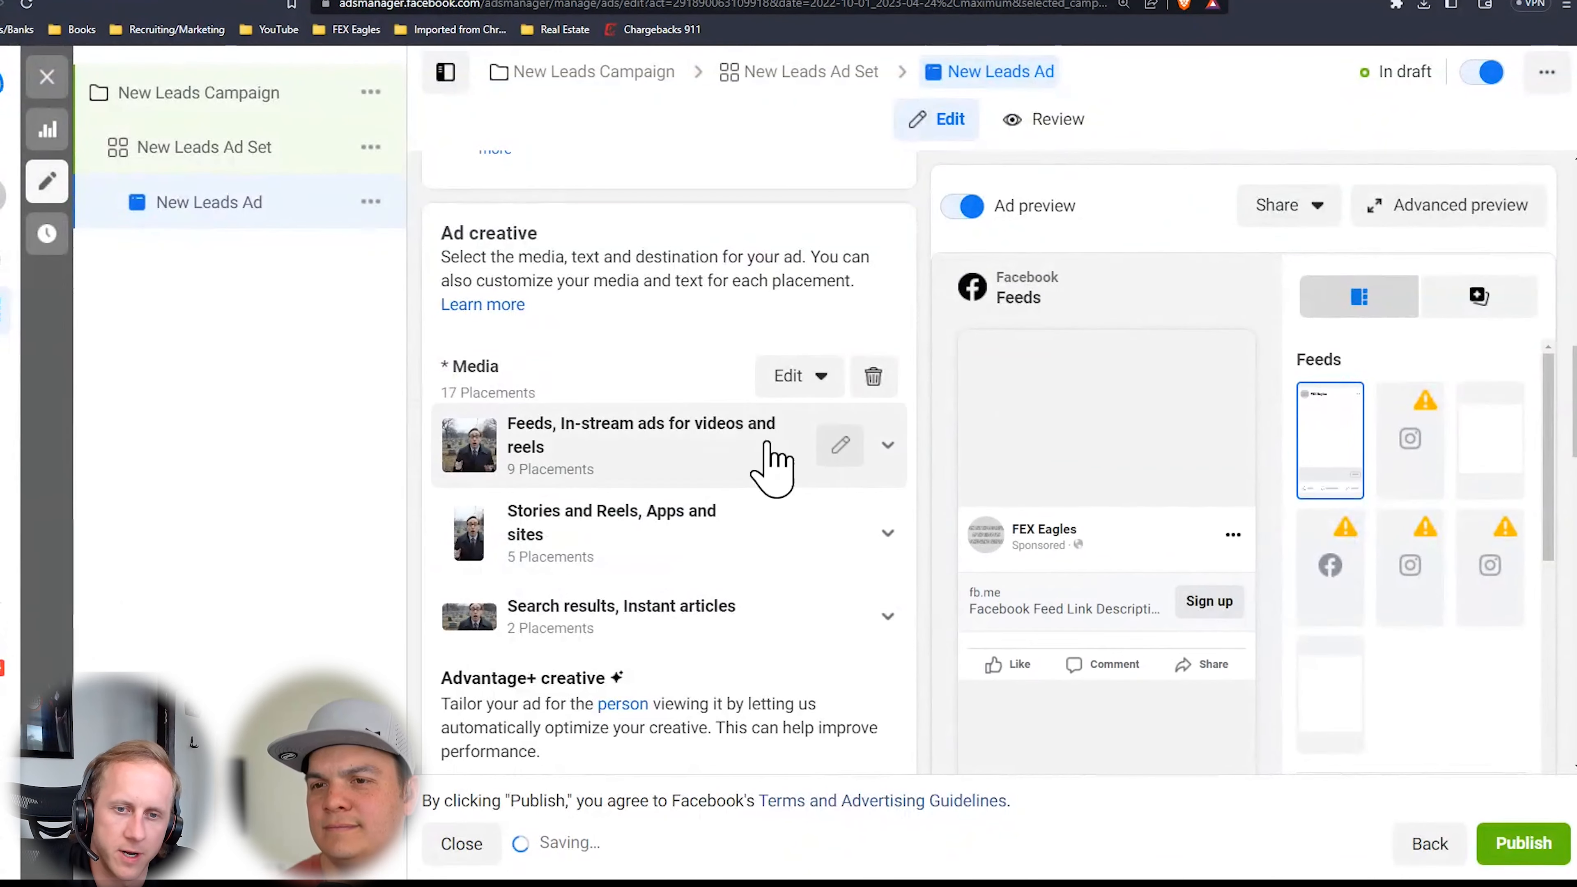
pyautogui.scroll(-5, 837, 440)
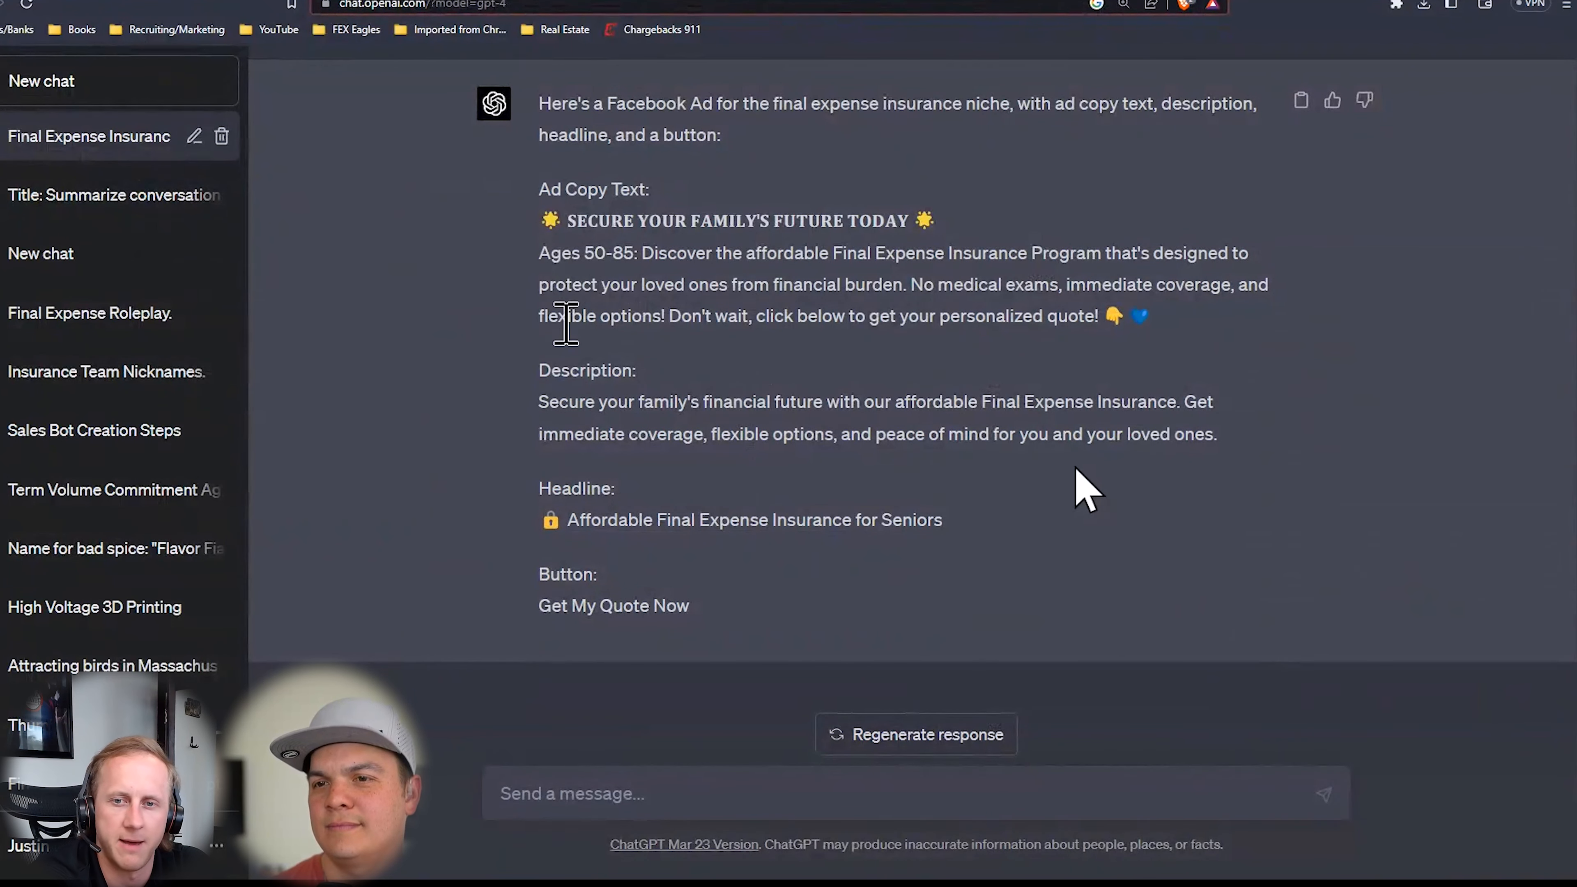
pyautogui.scroll(15, 995, 409)
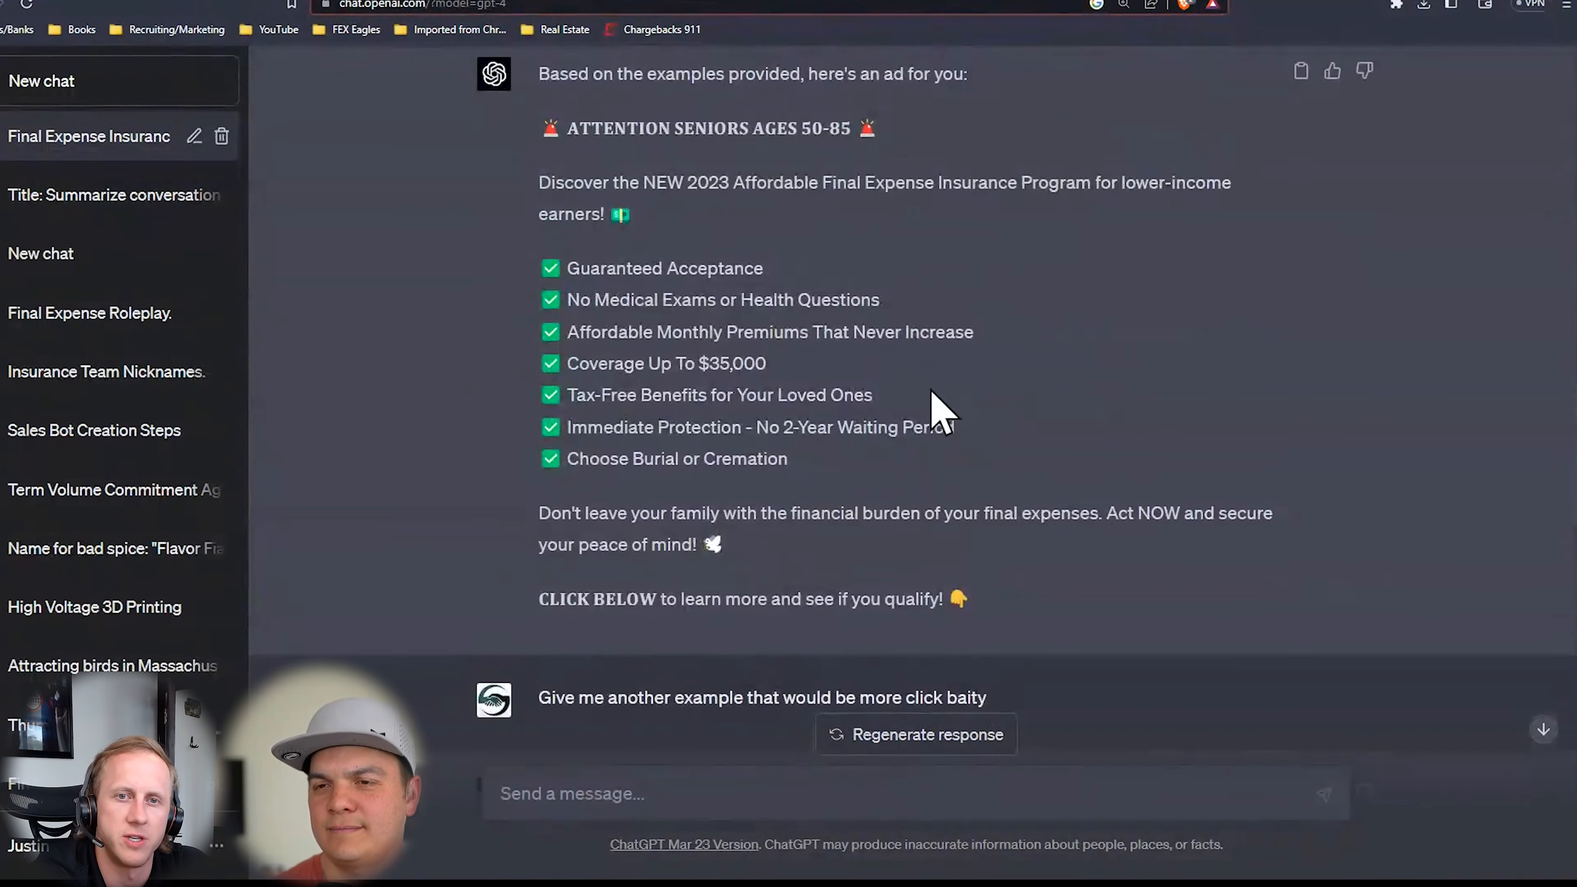
pyautogui.scroll(3, 931, 390)
pyautogui.click(677, 0)
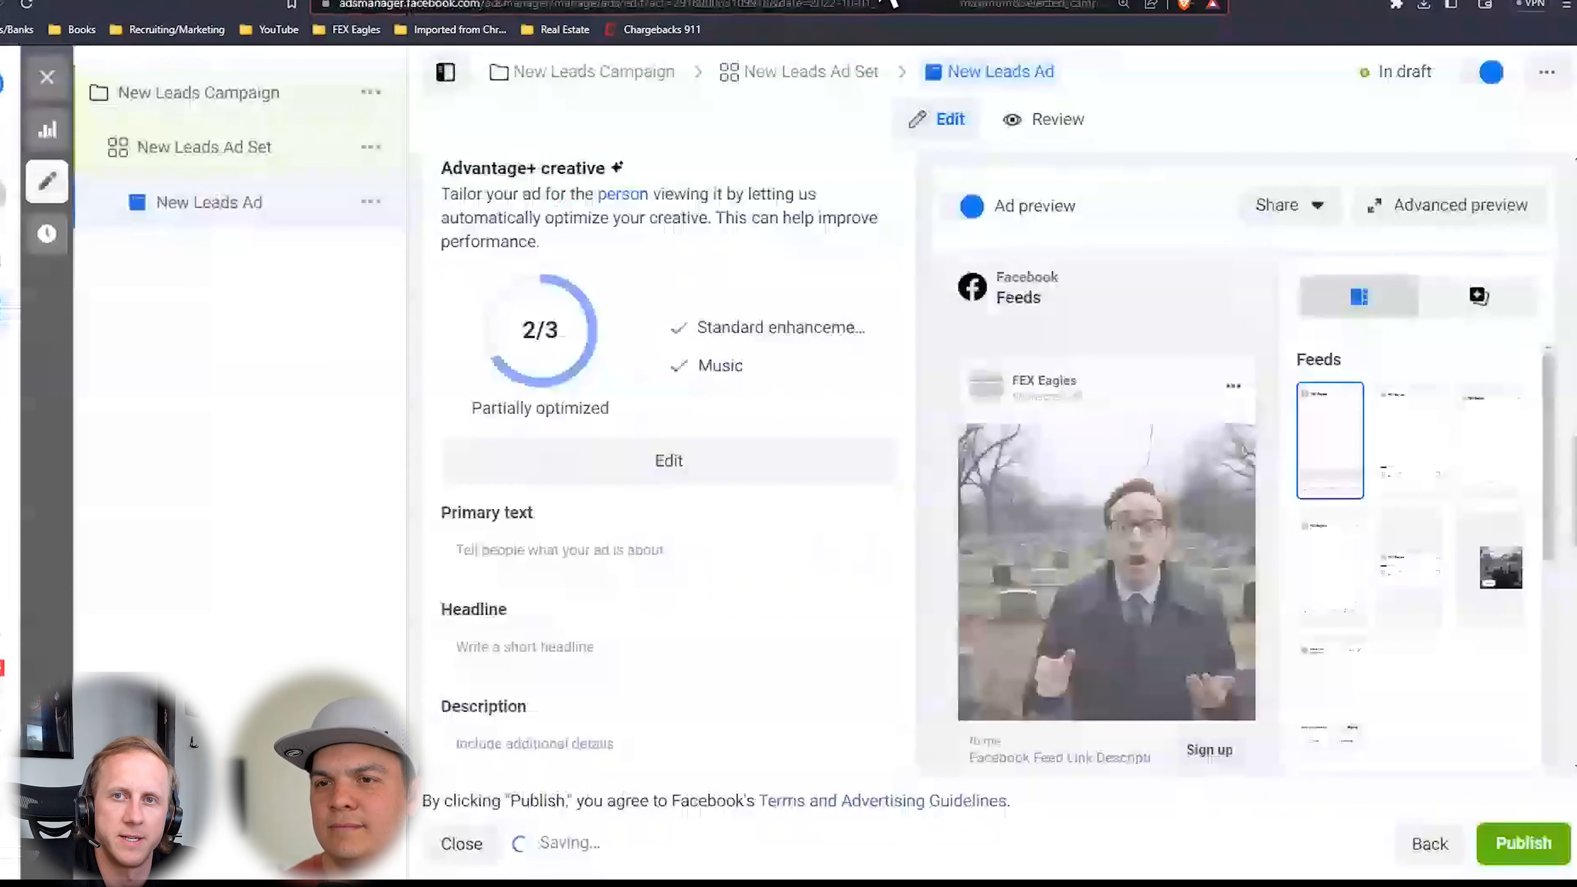
pyautogui.click(660, 473)
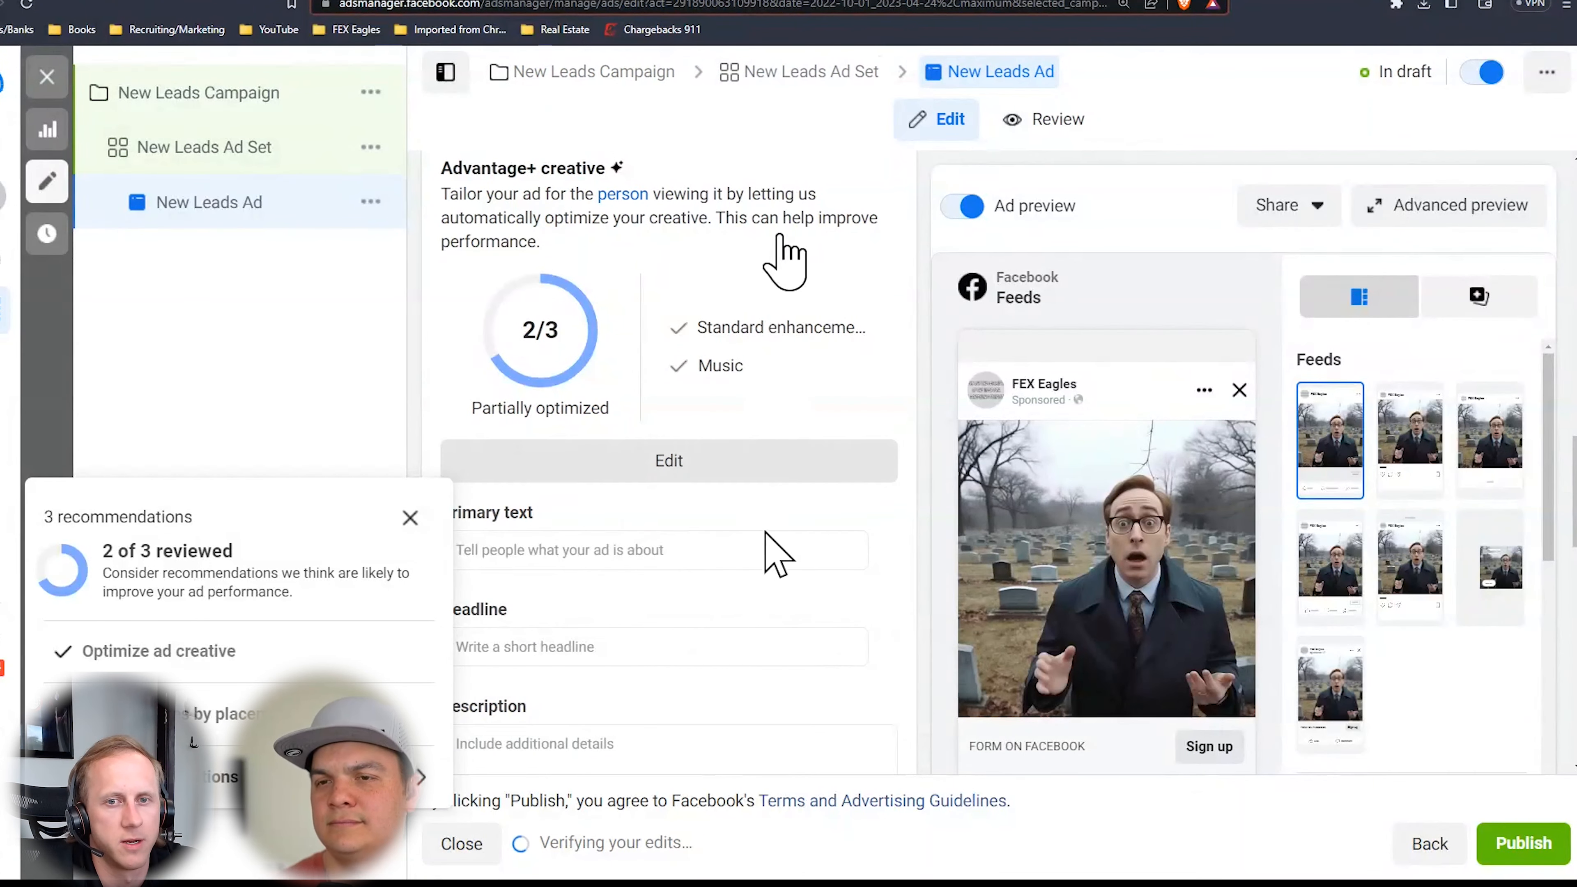
pyautogui.click(410, 517)
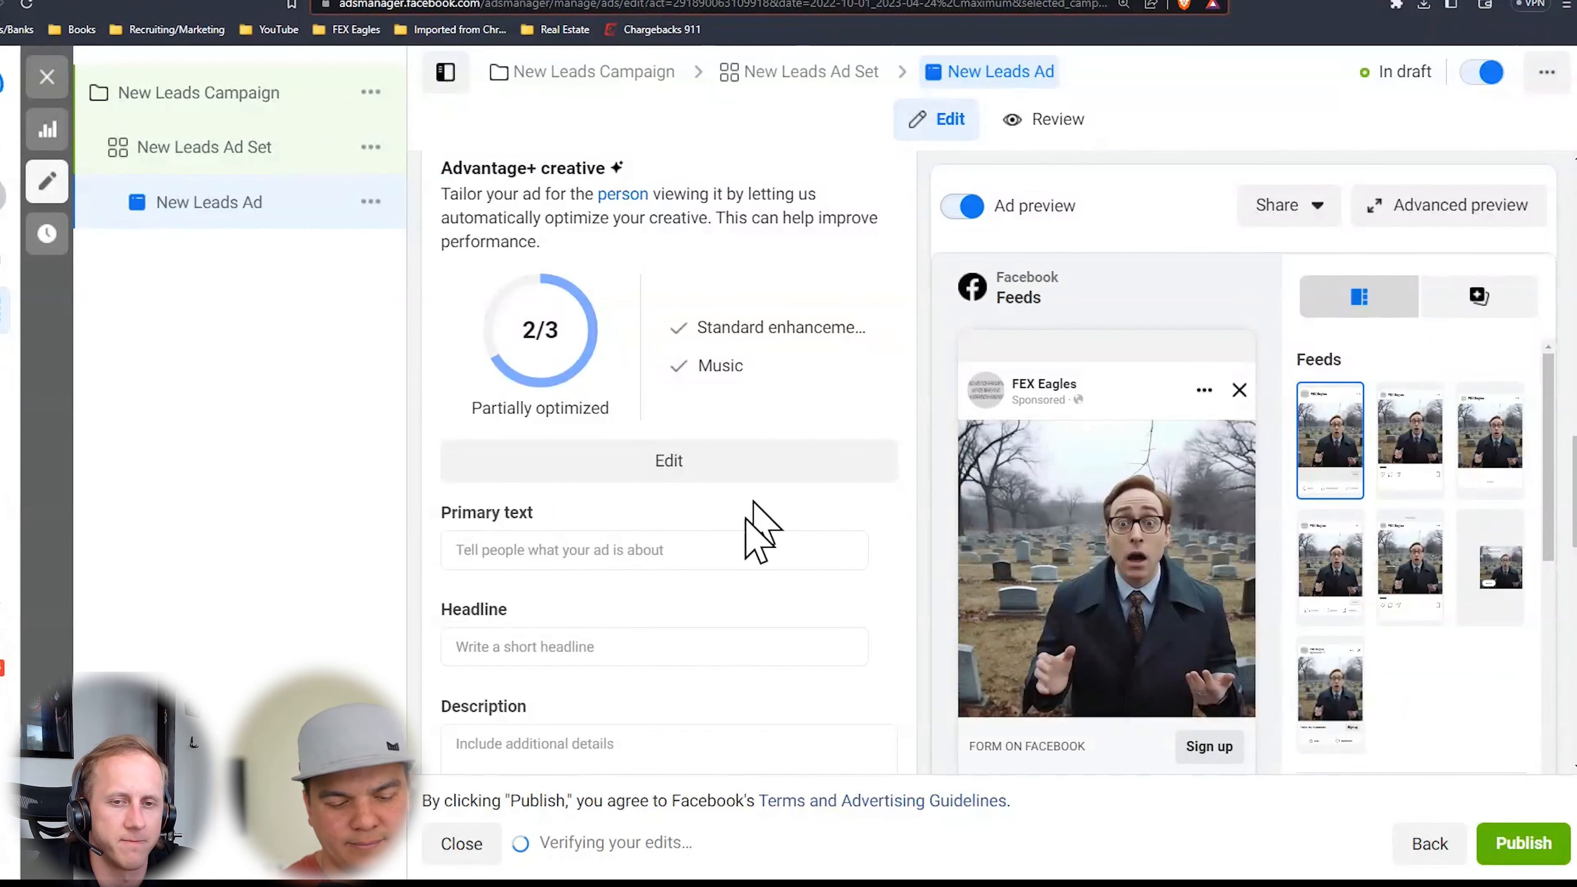
# Copy the "HOT NEWS FOR SENIORS AGES 50-85" ad copy from the ChatGPT conversation into the New Leads Ad's primary text in Ads Manager
pyautogui.click(69, 1)
pyautogui.scroll(-10, 683, 558)
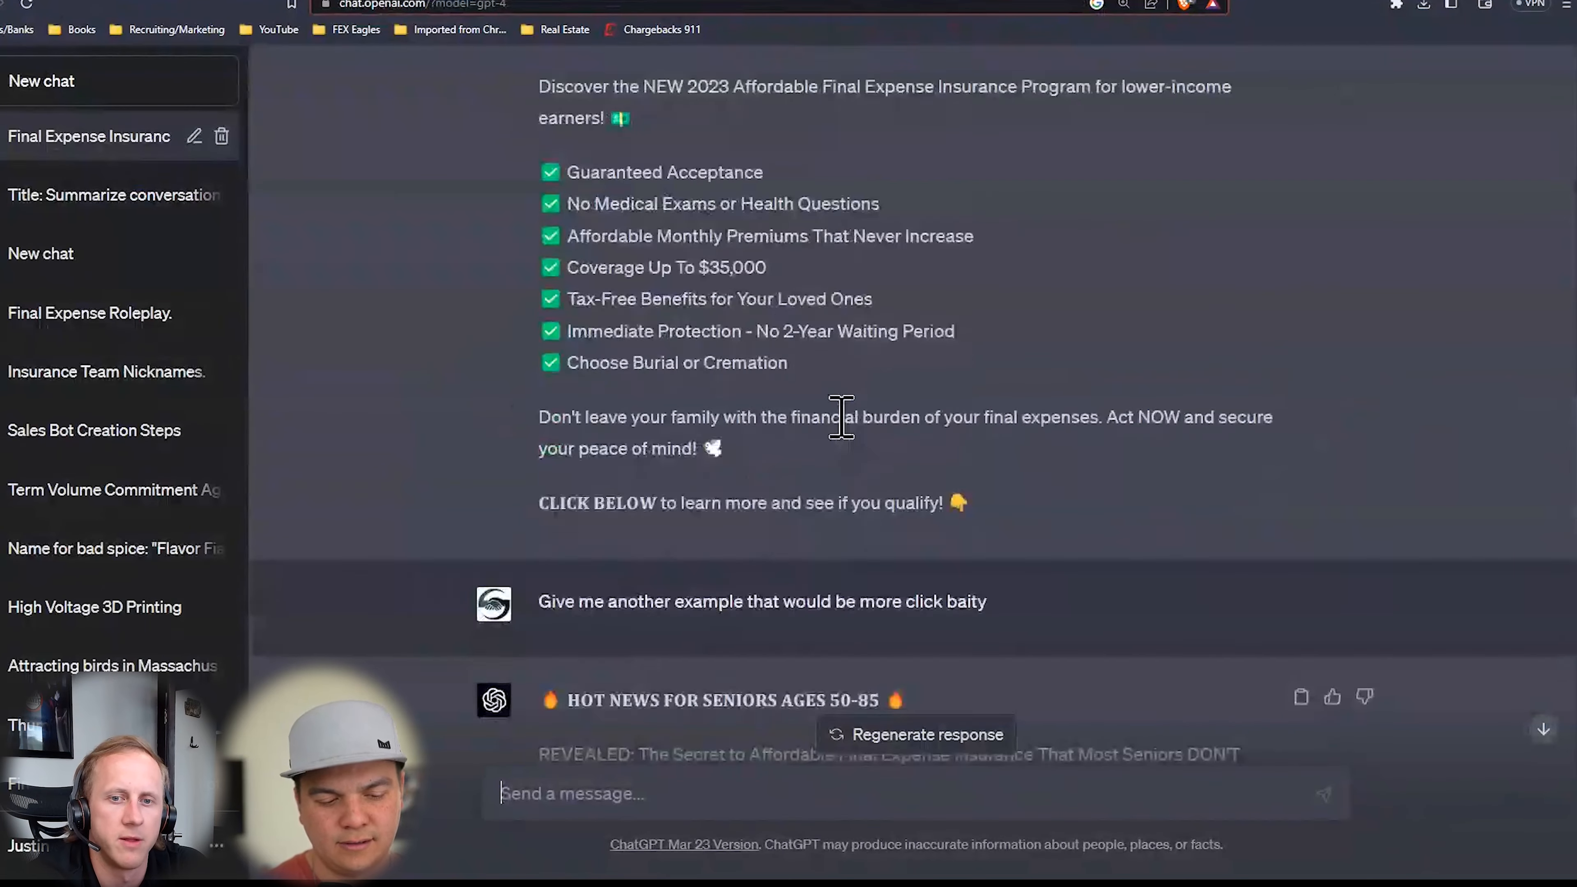
pyautogui.scroll(-3, 869, 413)
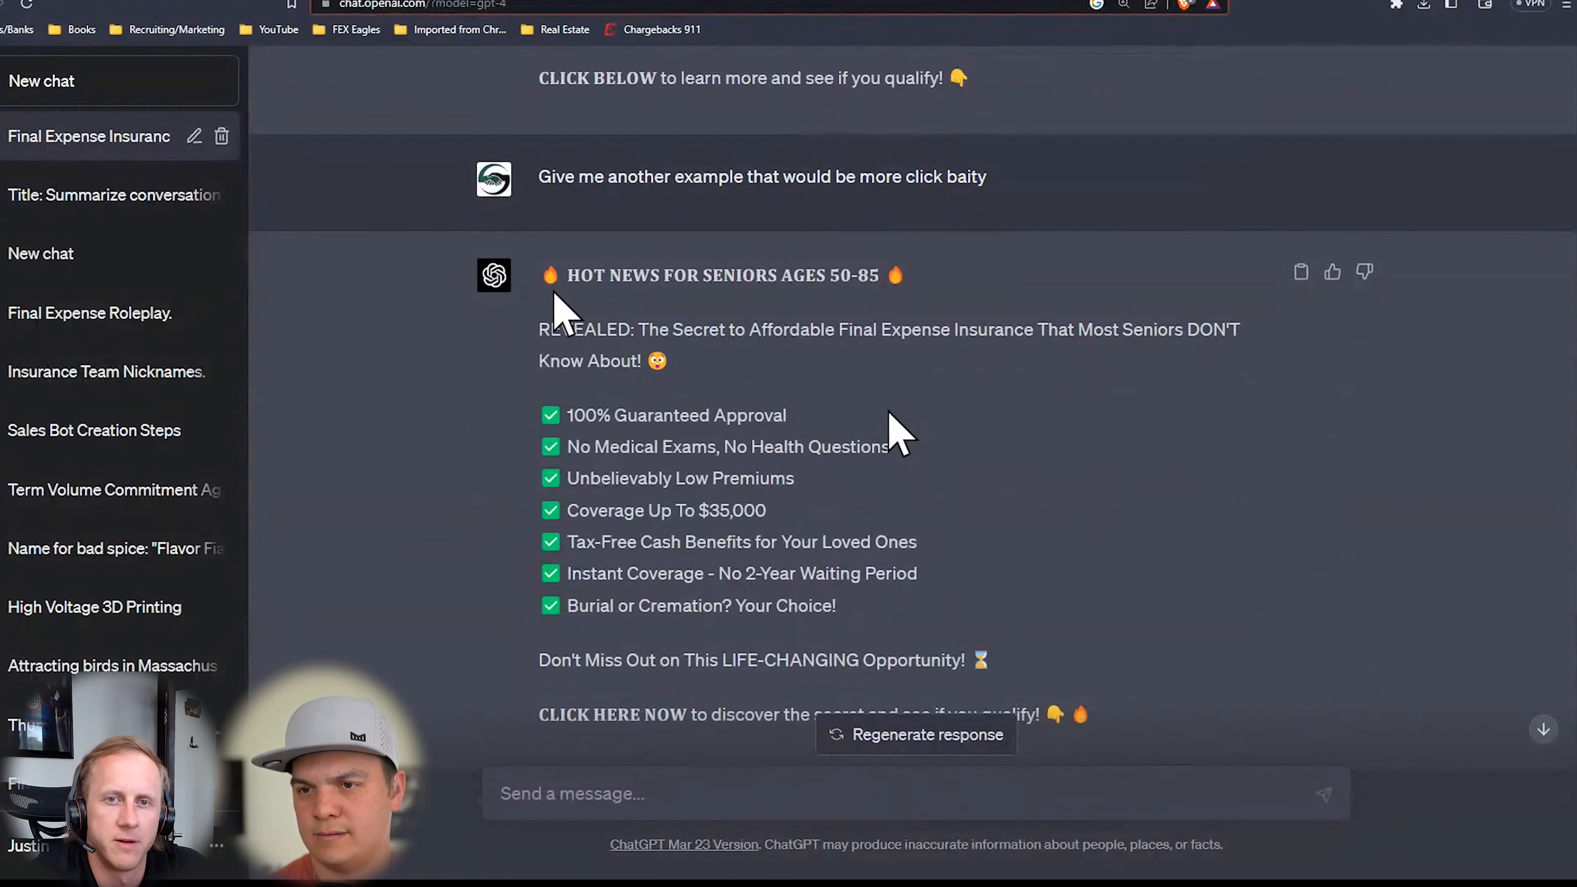
pyautogui.moveTo(553, 293); pyautogui.dragTo(1137, 546)
pyautogui.scroll(-3, 1136, 546)
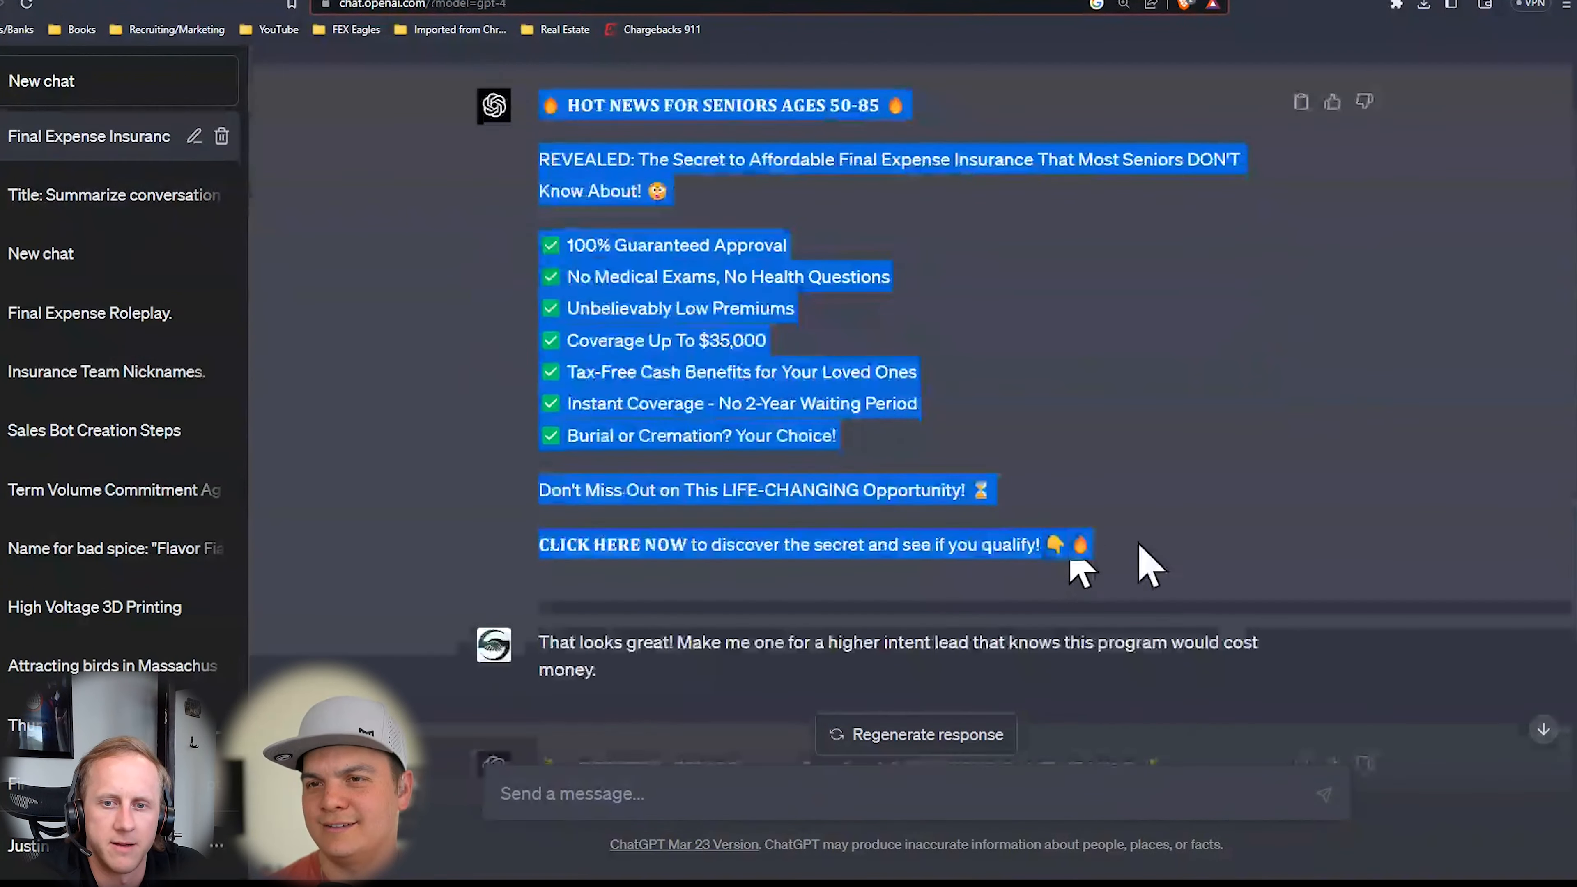
pyautogui.rightClick(702, 360)
pyautogui.click(727, 378)
pyautogui.click(836, 1)
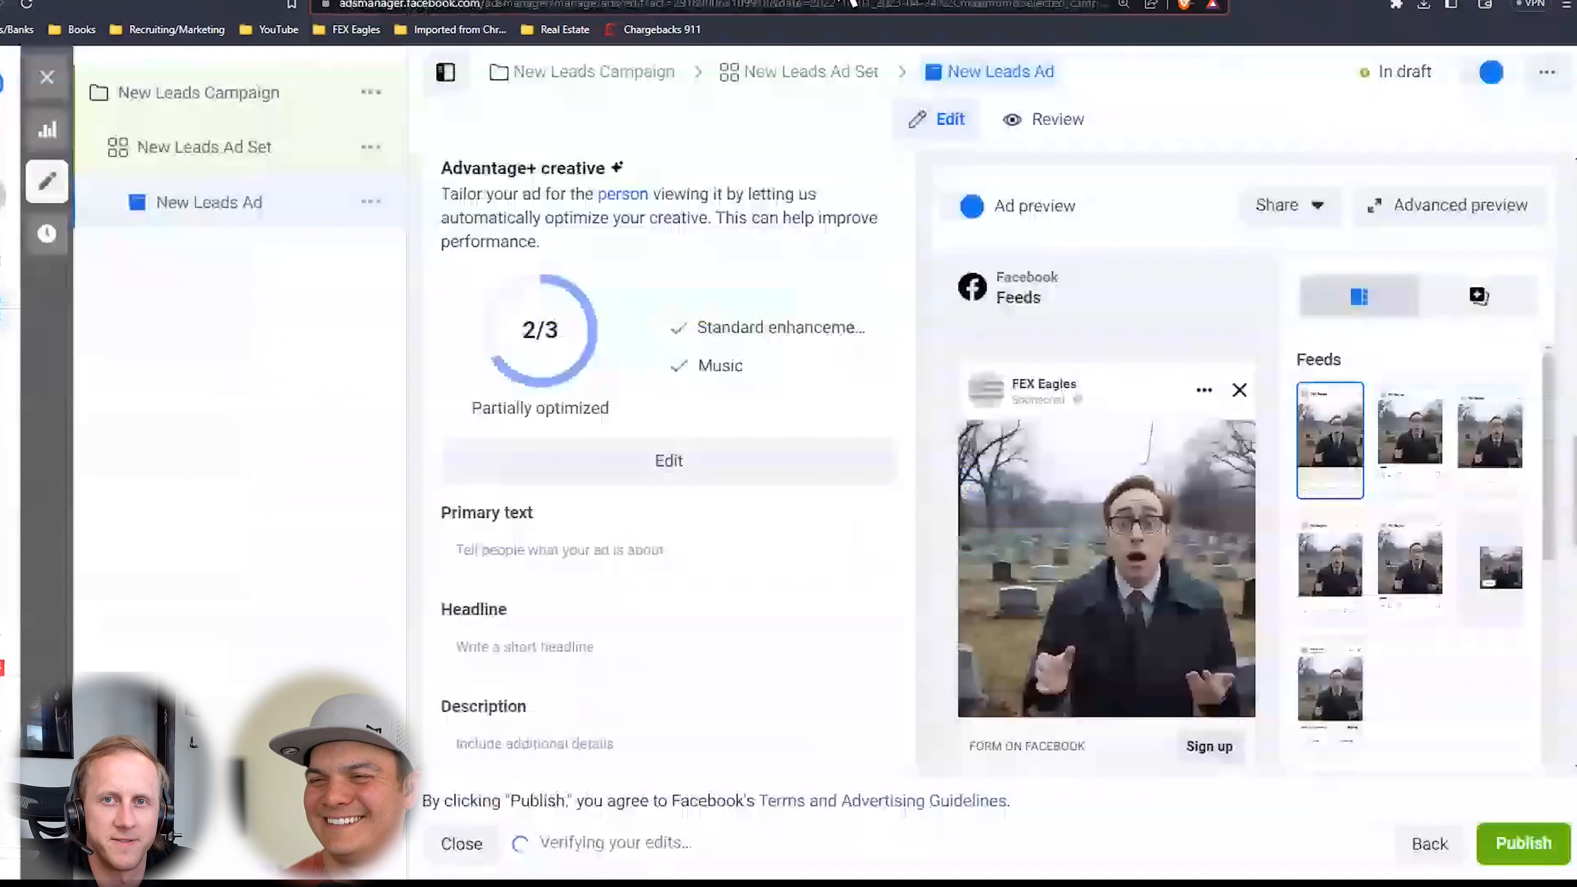
pyautogui.rightClick(678, 555)
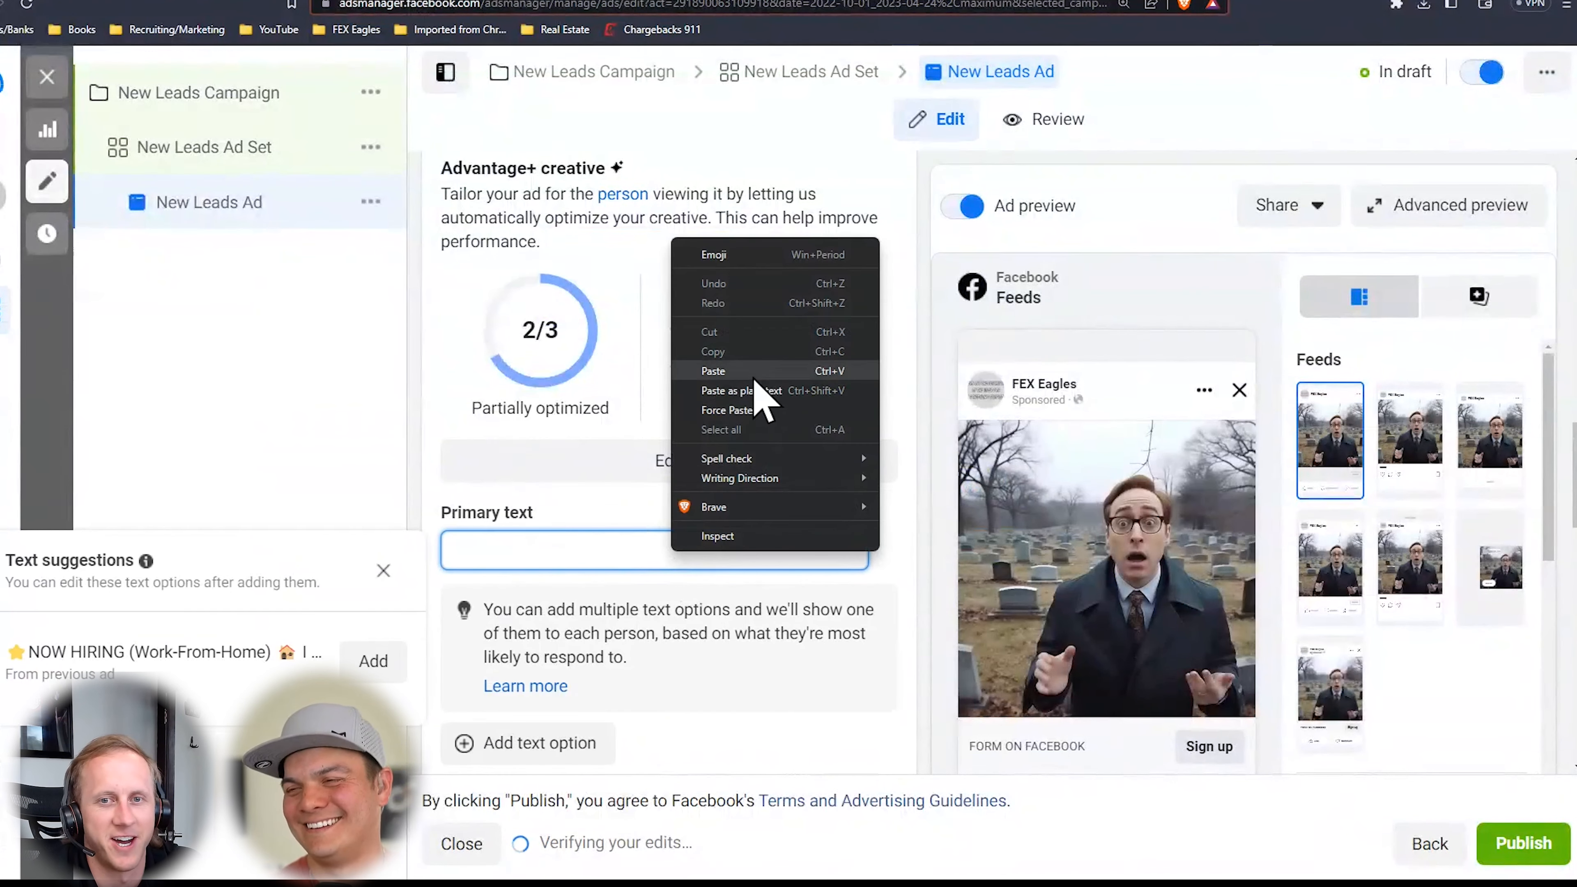
pyautogui.click(748, 391)
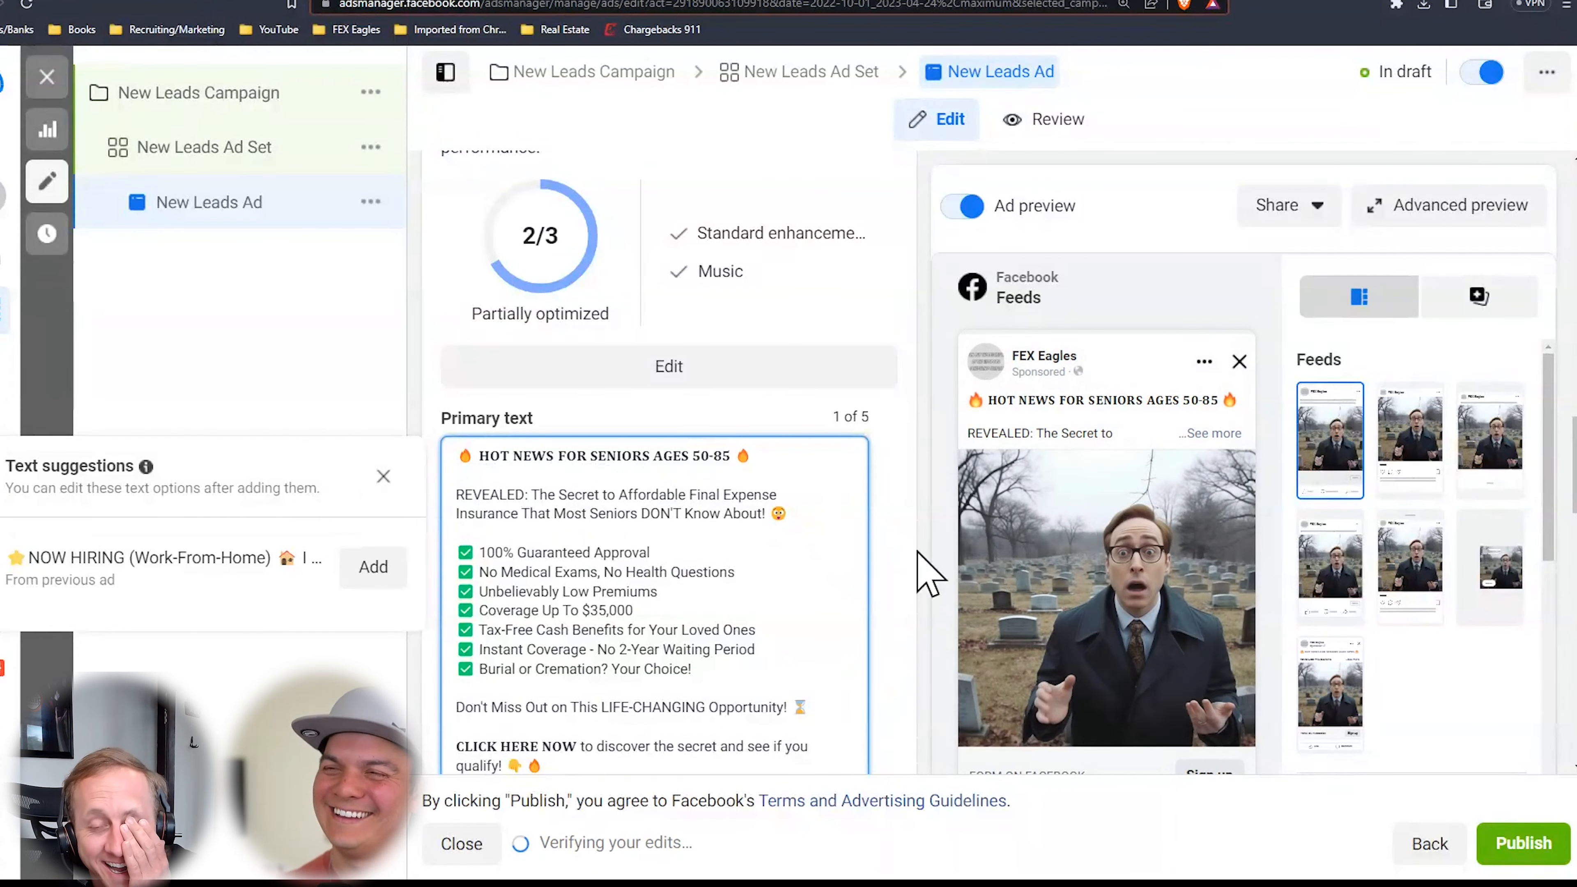
# Try removing the blank line below the primary text's opening line, and put it back
pyautogui.click(721, 597)
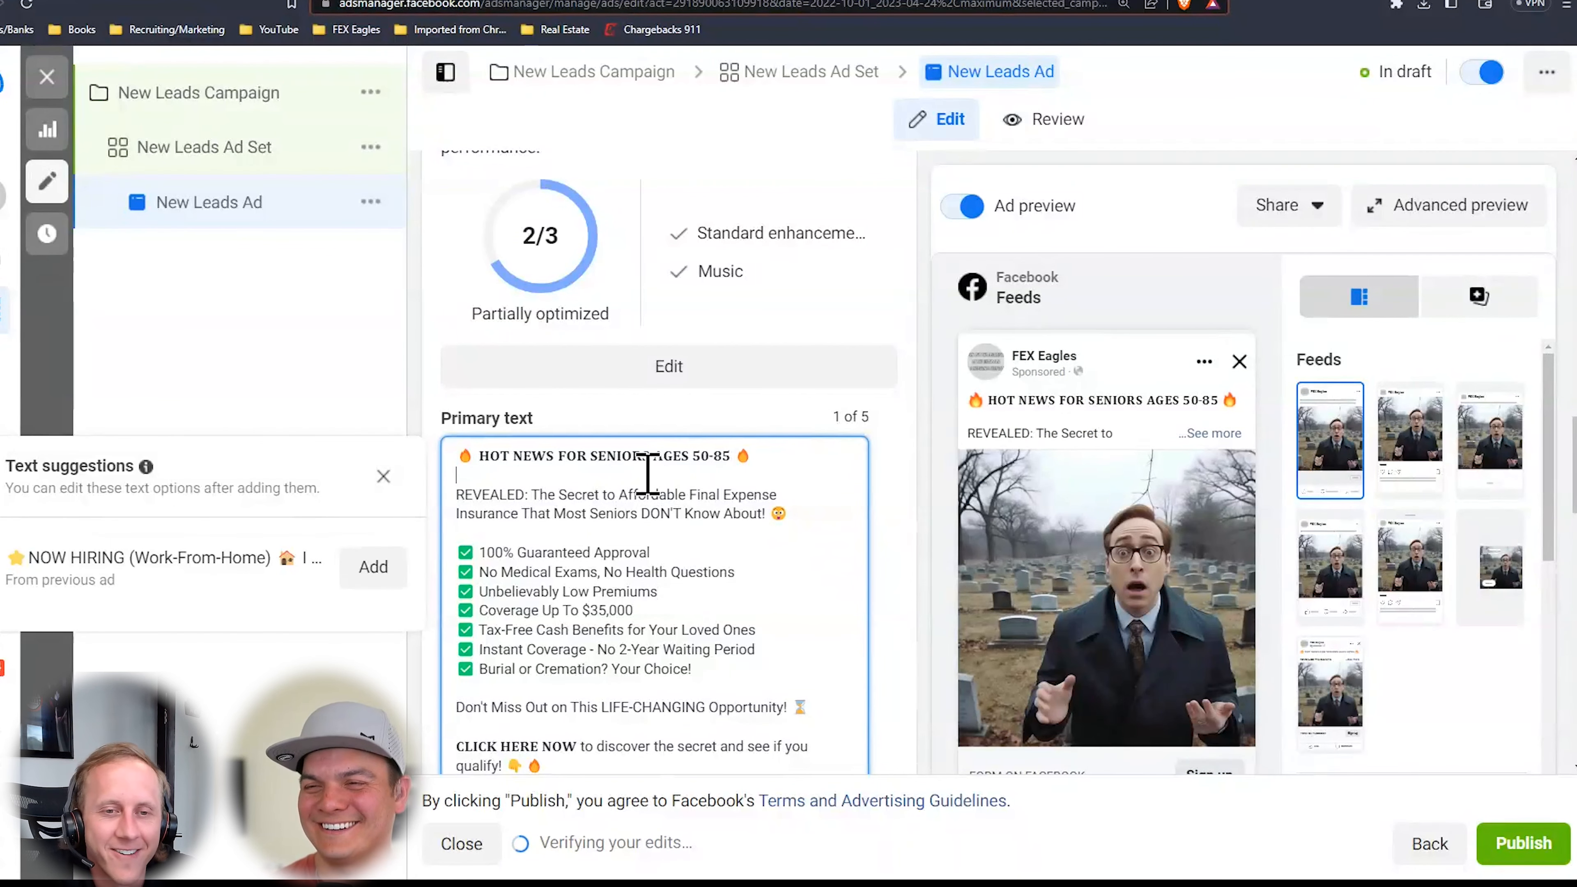
pyautogui.press('BackSpace')
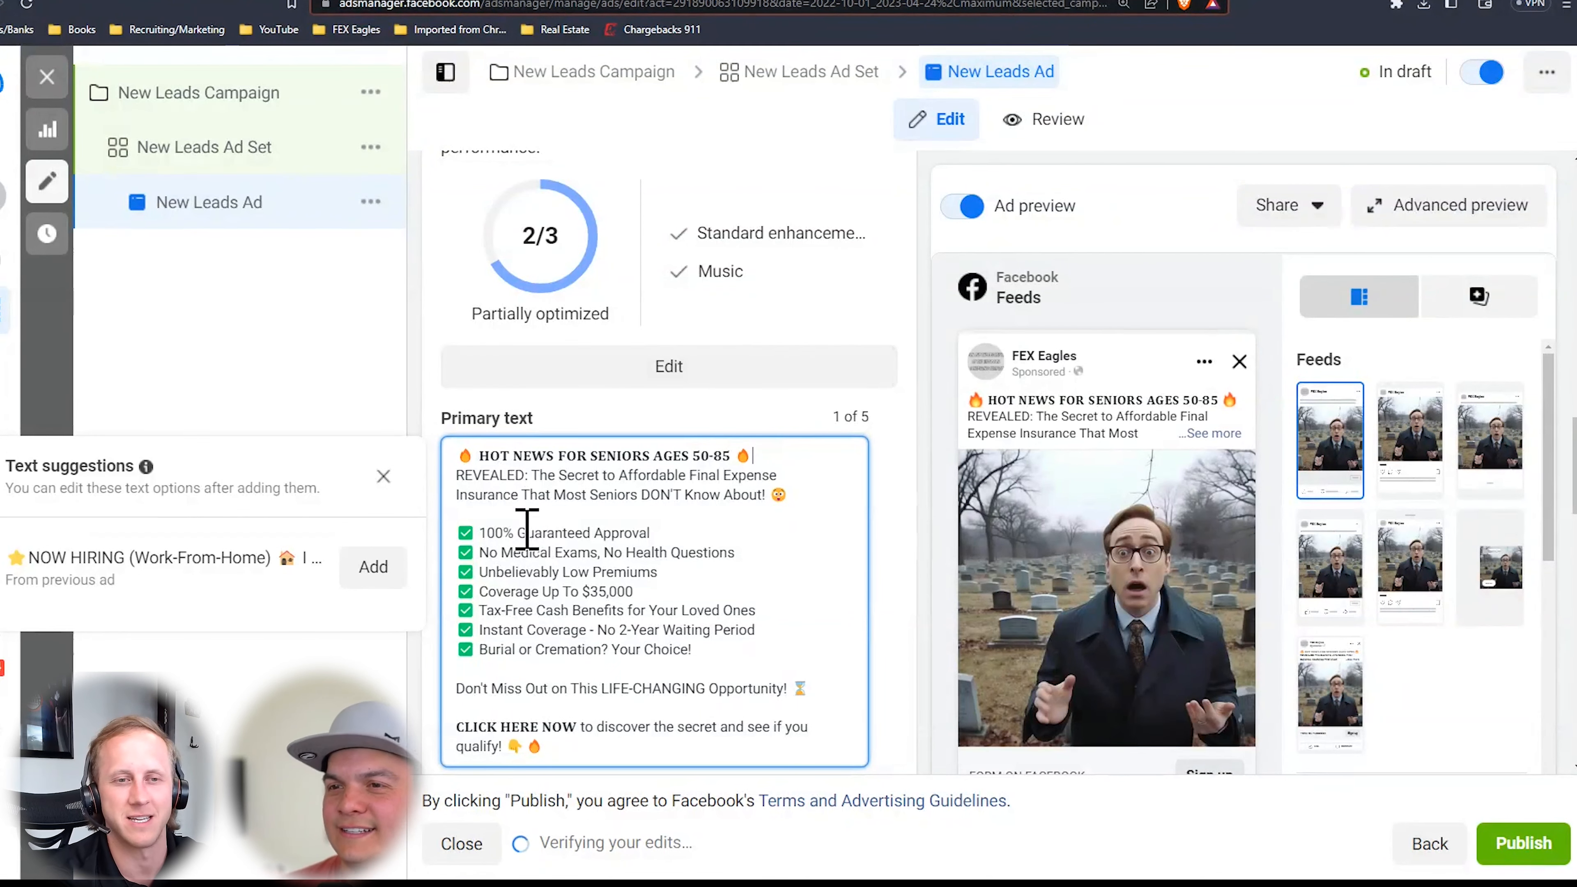
pyautogui.scroll(-1, 692, 545)
pyautogui.scroll(-3, 694, 545)
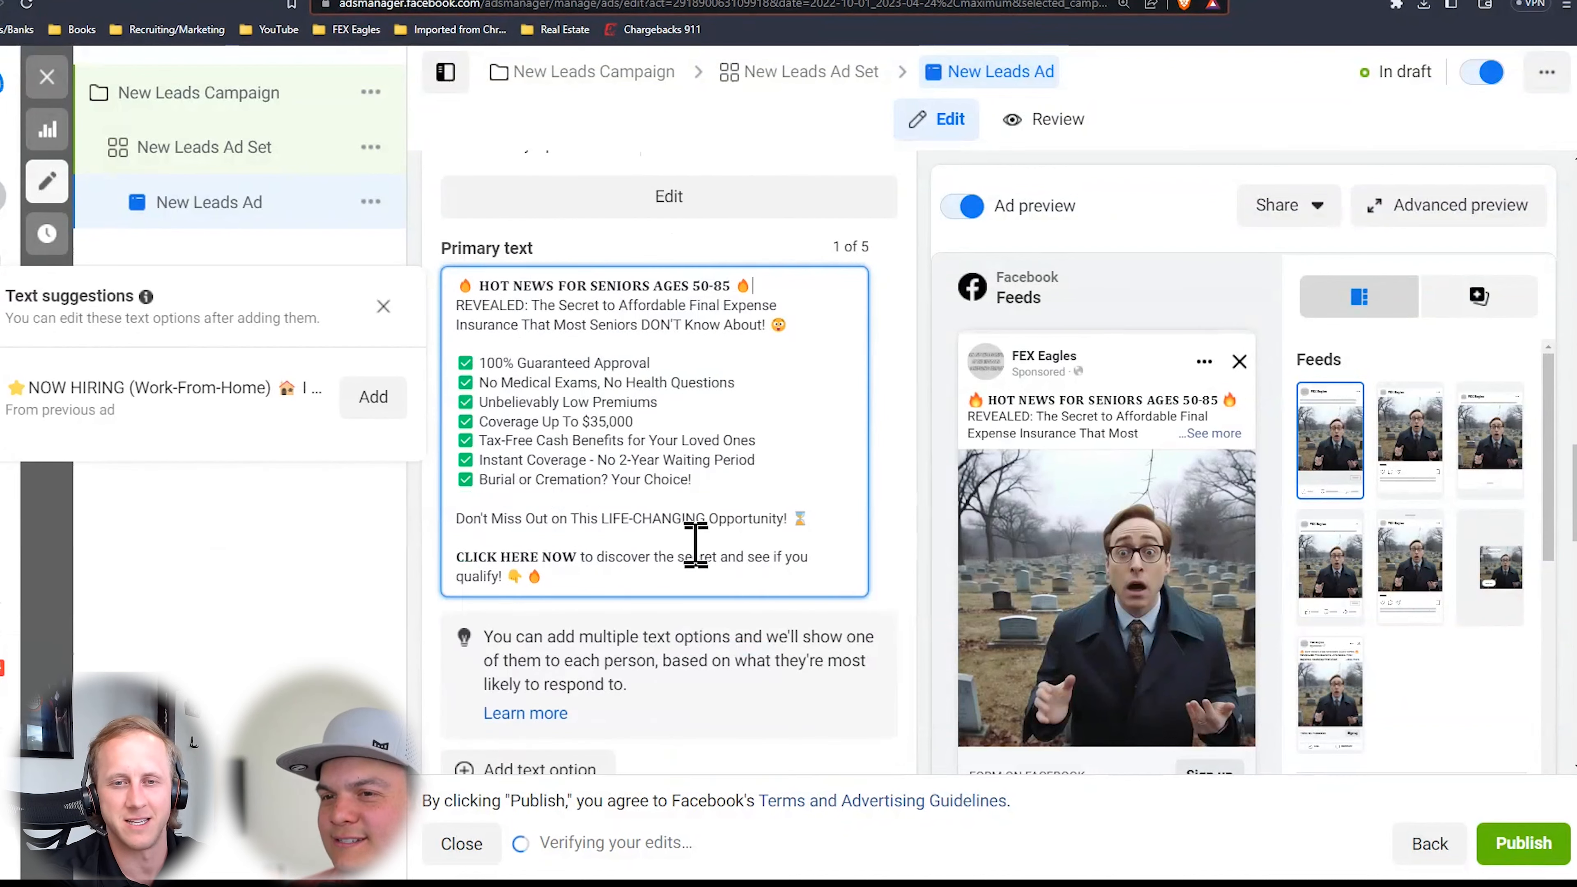
pyautogui.click(763, 292)
pyautogui.press('Return')
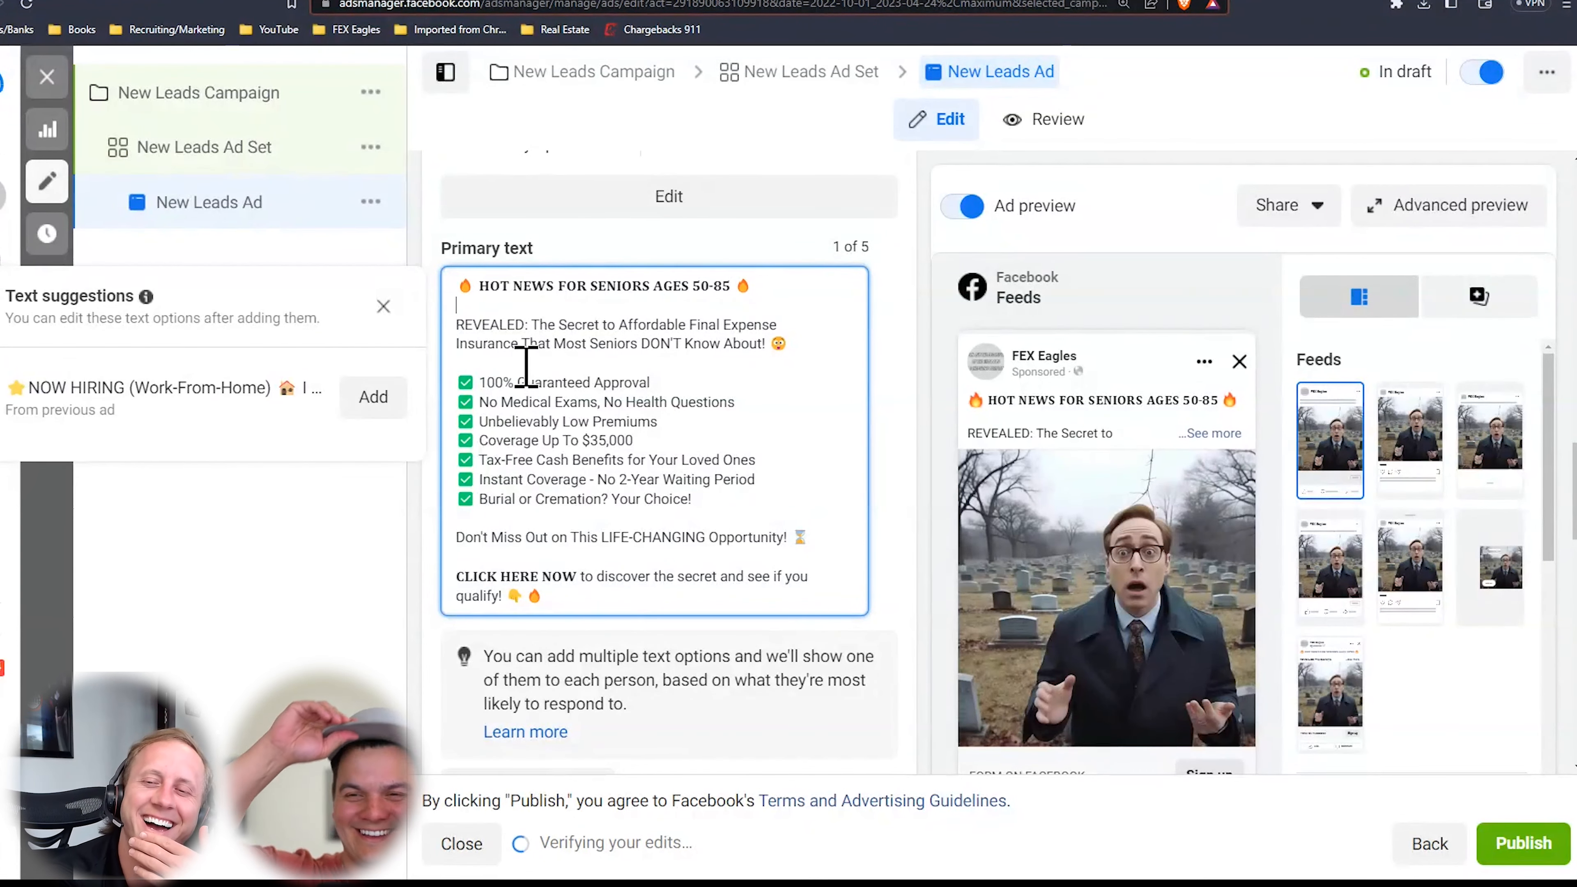
# Copy the headline "Affordable Final Expense Insurance for Seniors" with its lock emoji from the ChatGPT conversation into the New Leads Ad's headline in Ads Manager
pyautogui.scroll(-6, 714, 376)
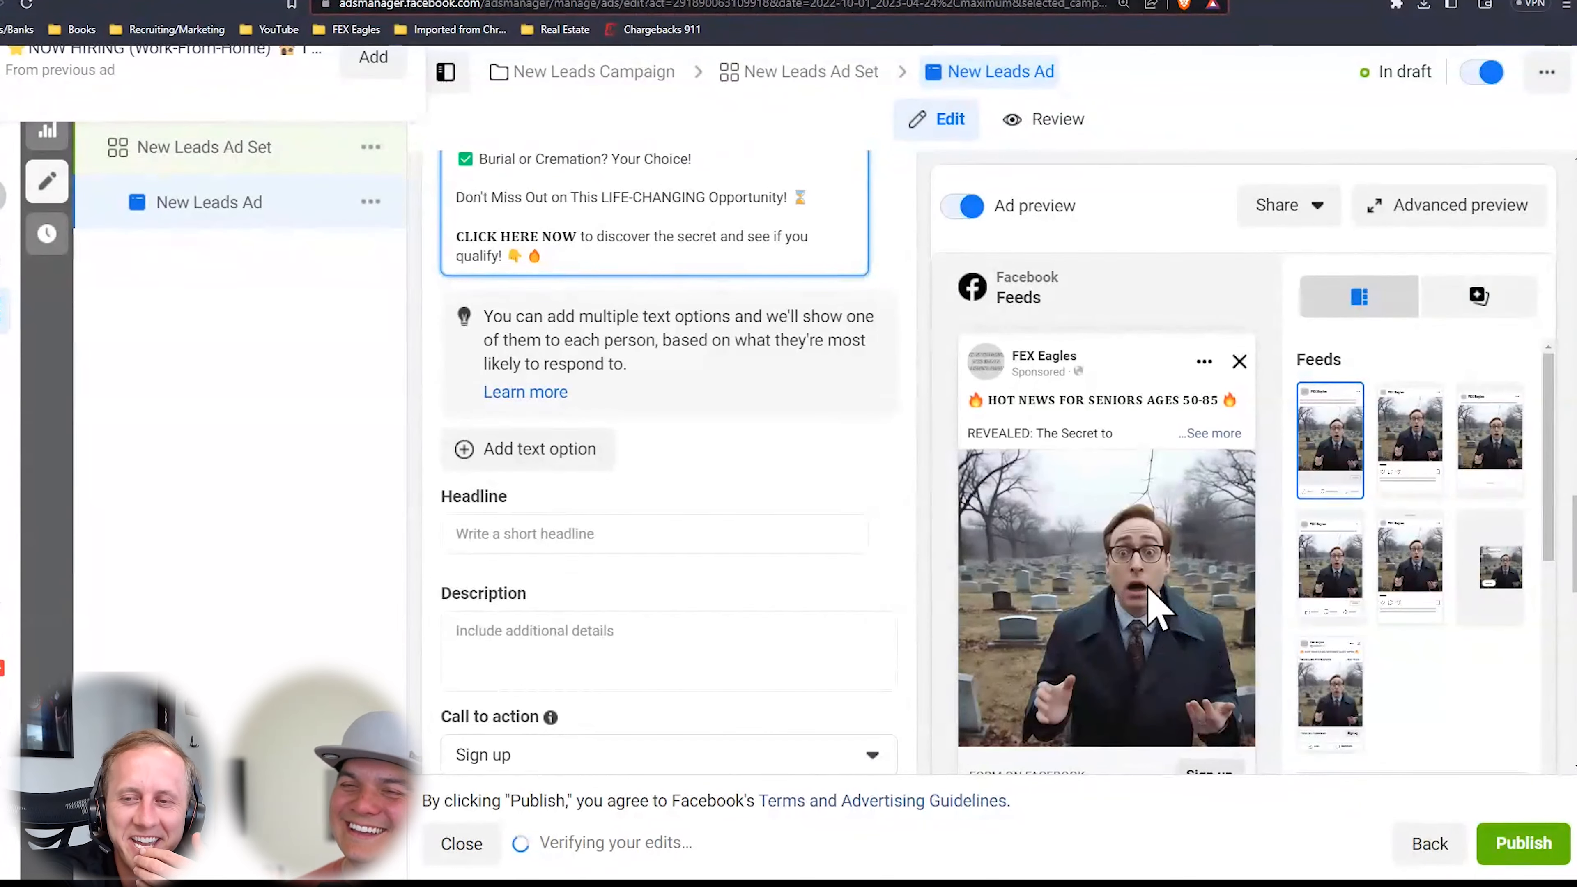
pyautogui.scroll(4, 609, 447)
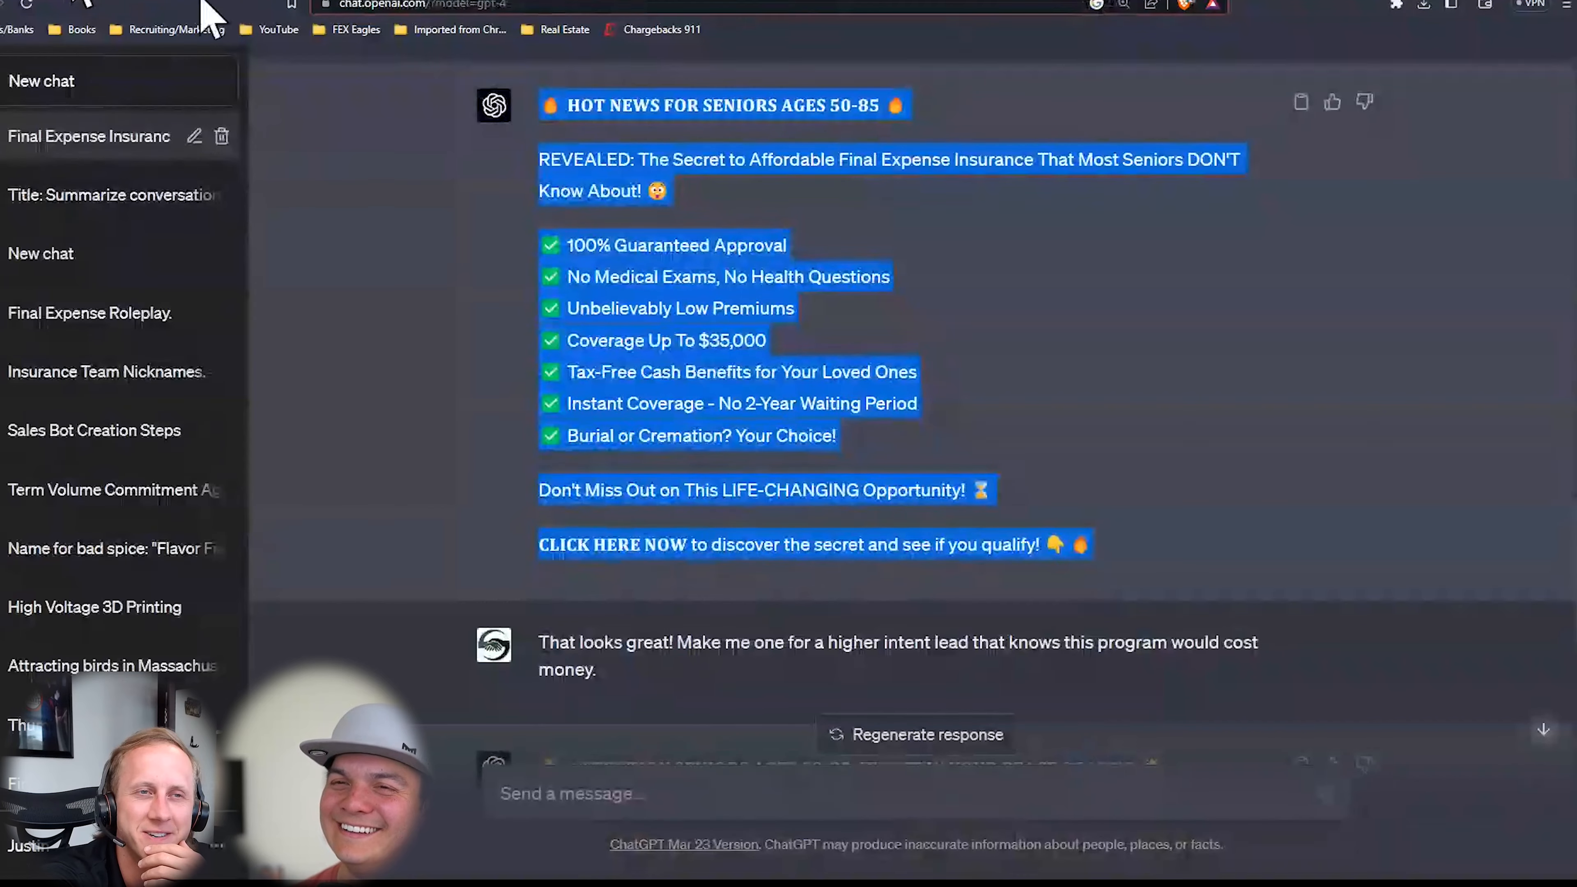
pyautogui.scroll(-10, 739, 497)
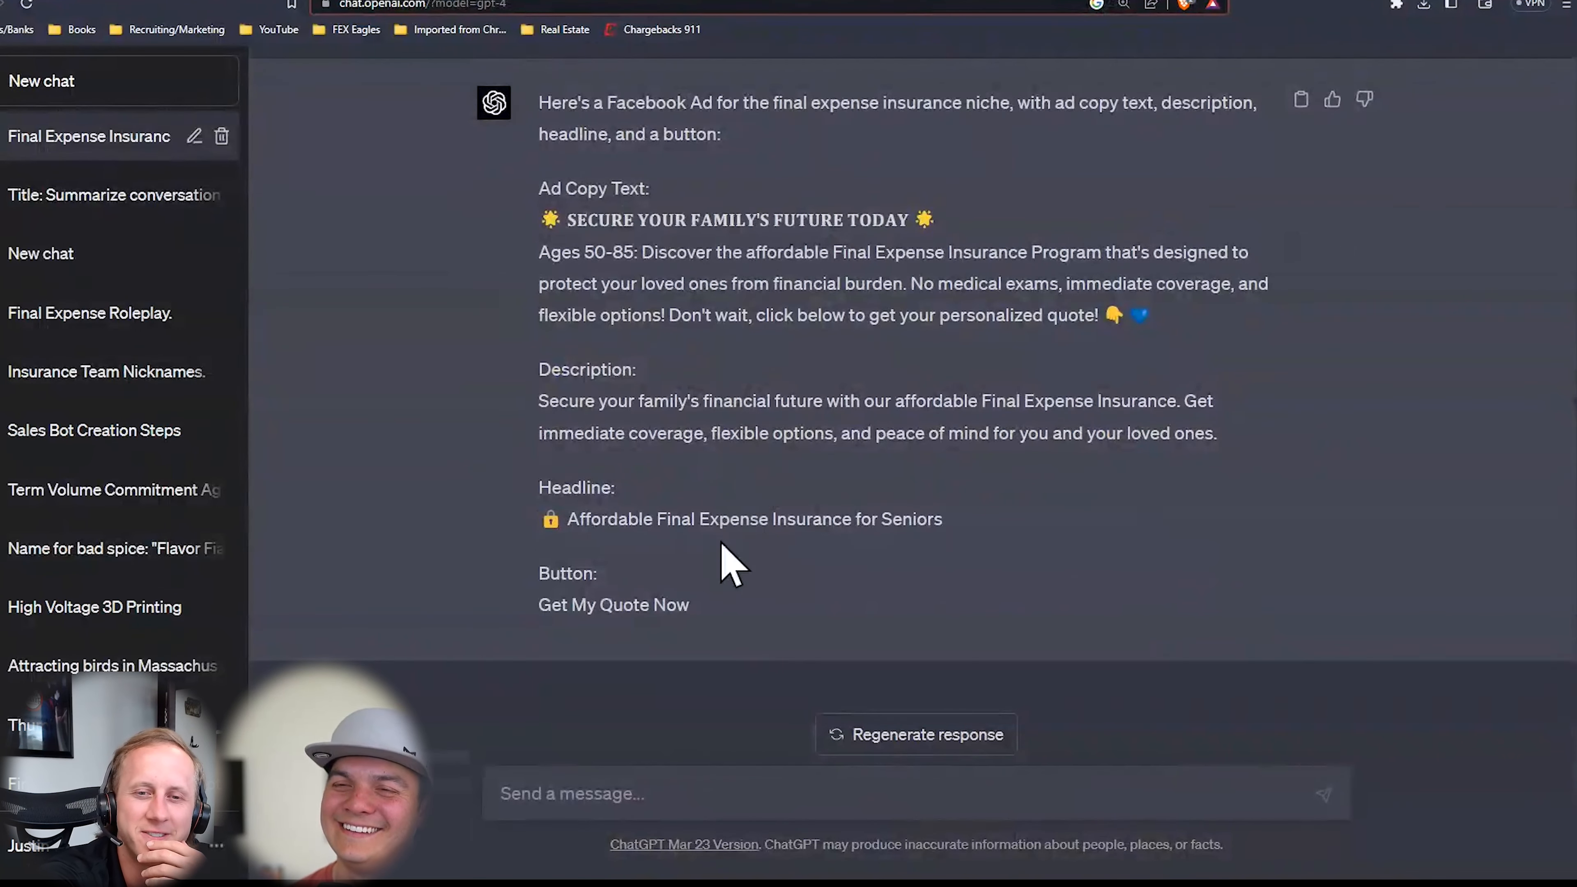
pyautogui.moveTo(944, 521); pyautogui.dragTo(538, 517)
pyautogui.rightClick(589, 514)
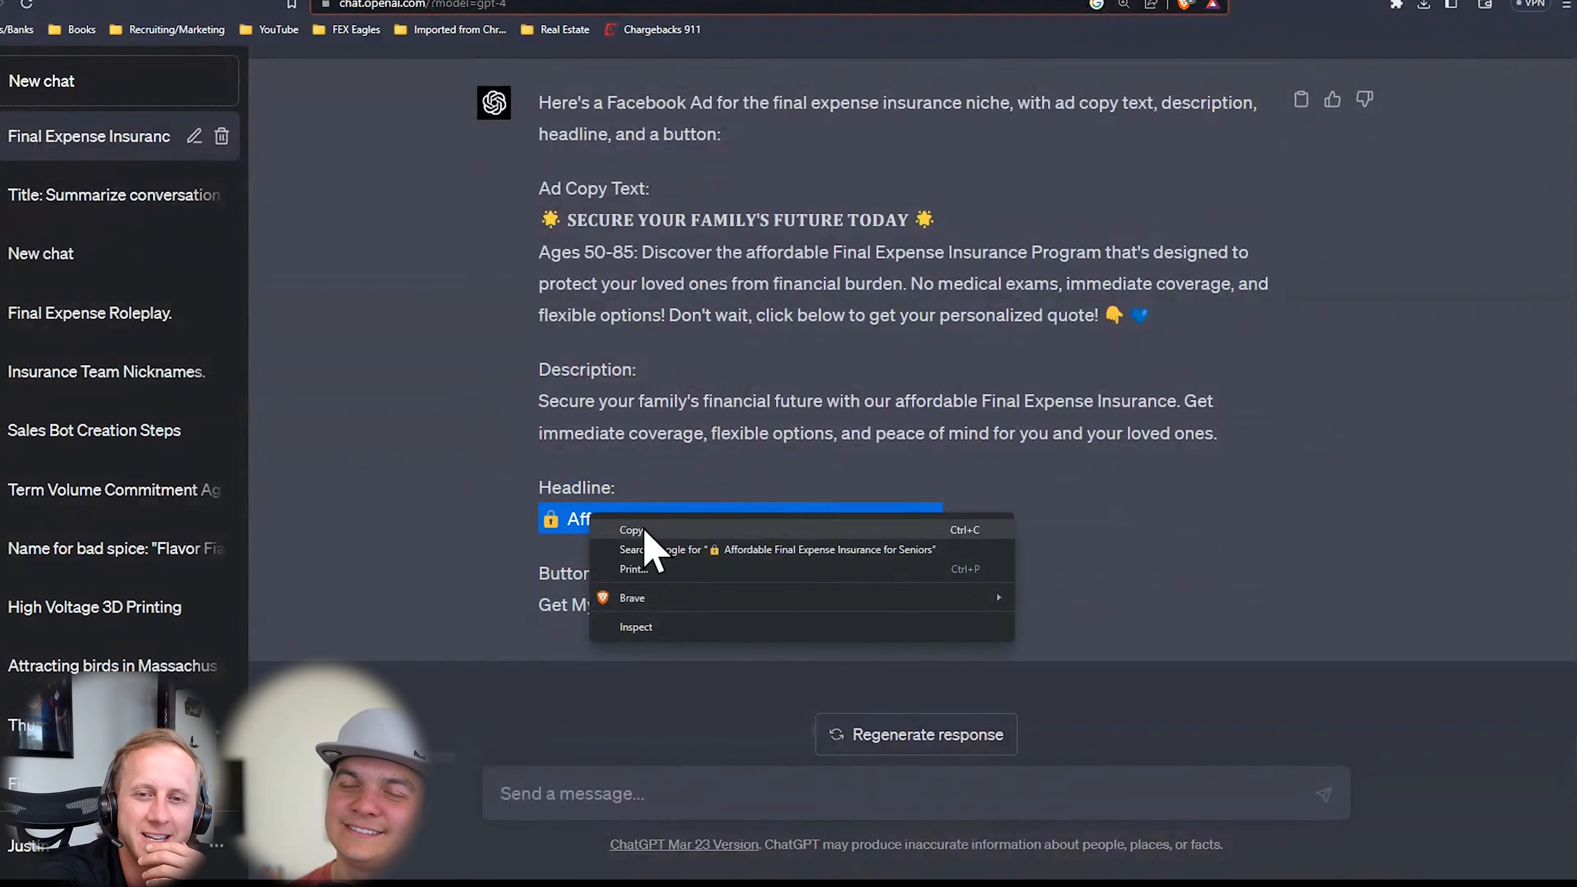
pyautogui.click(641, 531)
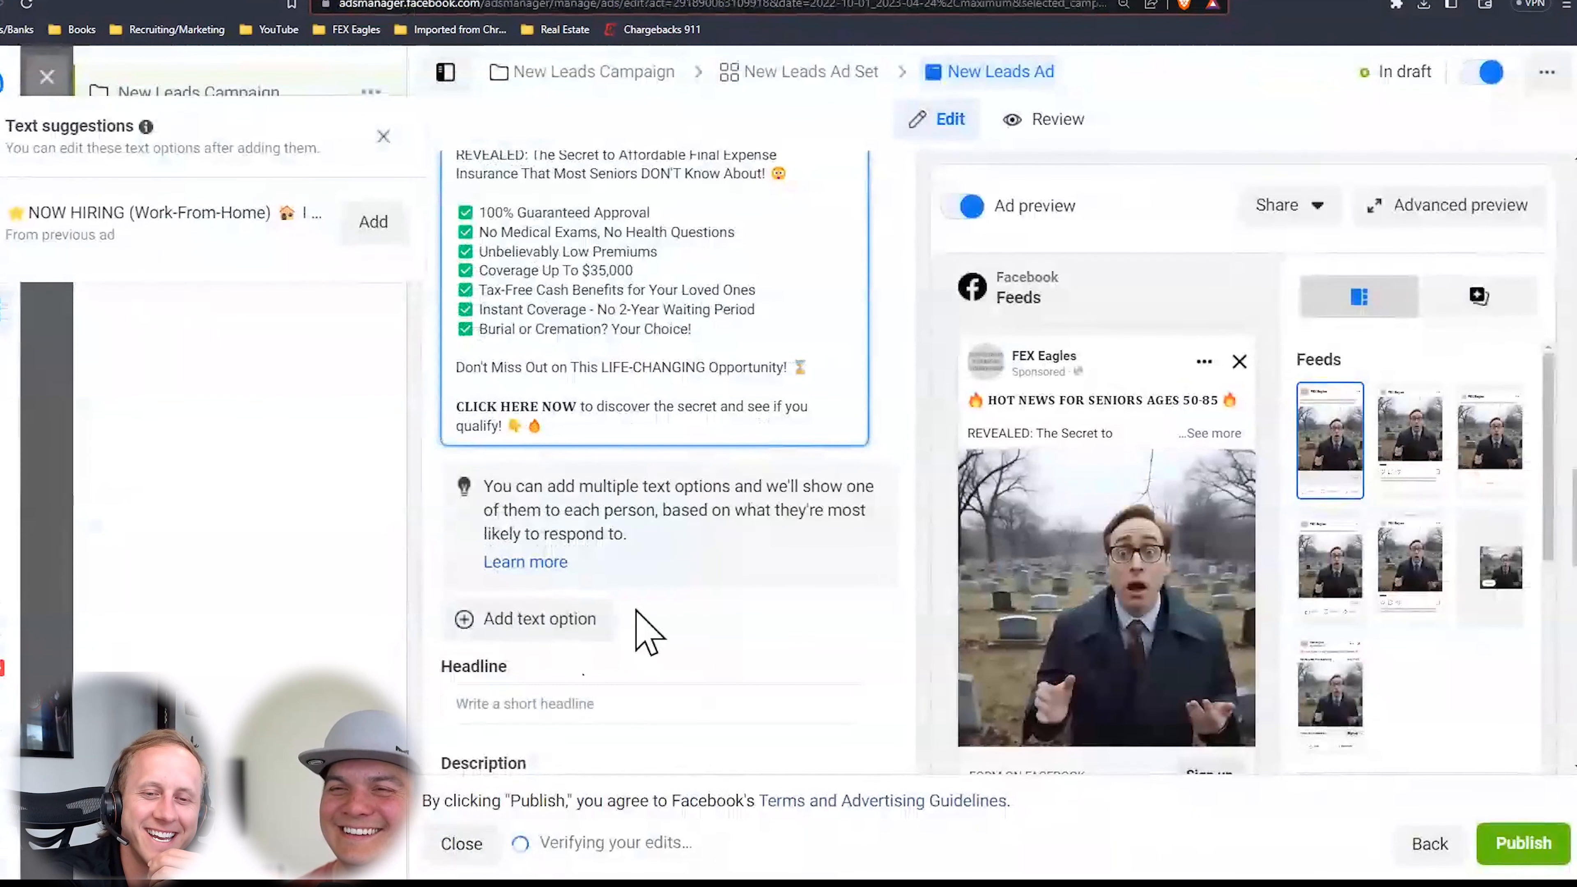
pyautogui.scroll(-4, 645, 630)
pyautogui.scroll(1, 574, 620)
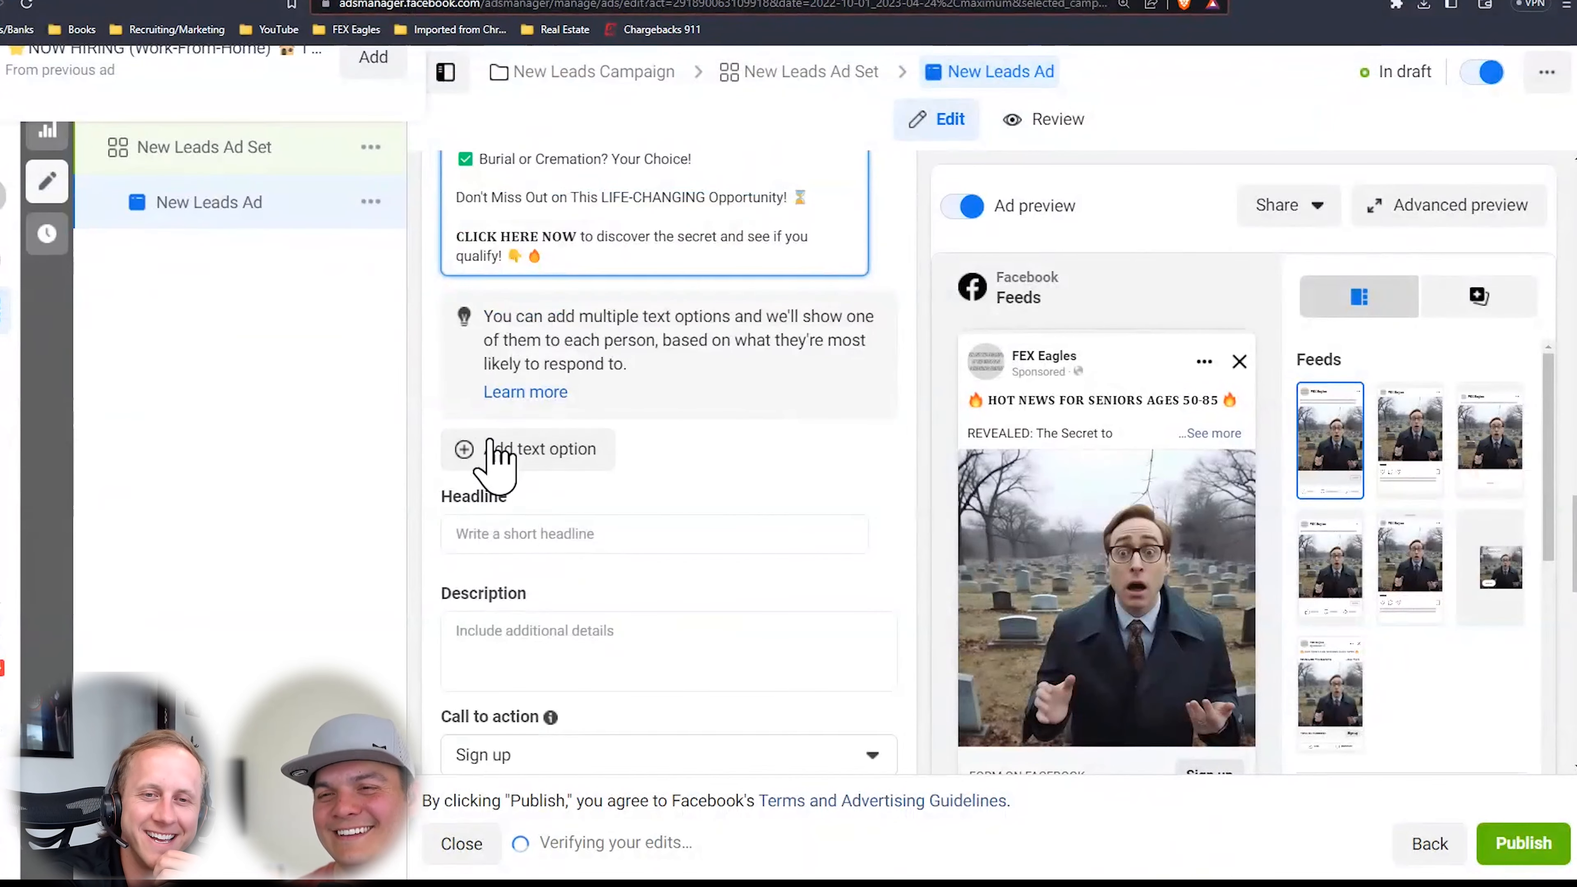
pyautogui.rightClick(484, 535)
pyautogui.click(521, 667)
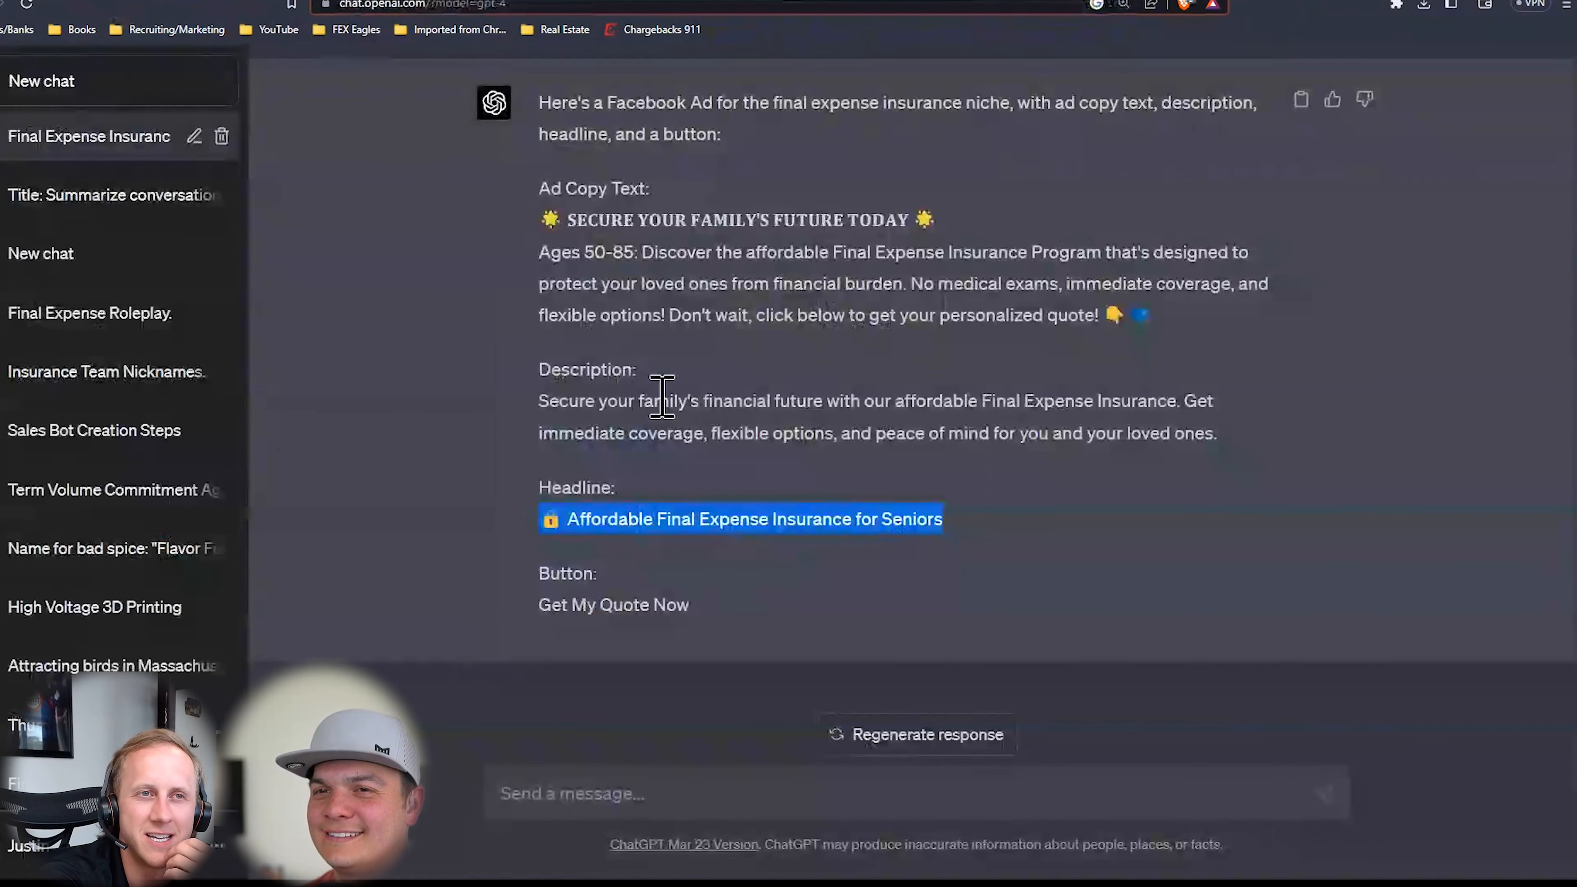
# Try using ChatGPT's "Secure your family's financial future" text as the New Leads Ad's description in Ads Manager
pyautogui.moveTo(1218, 435); pyautogui.dragTo(608, 426)
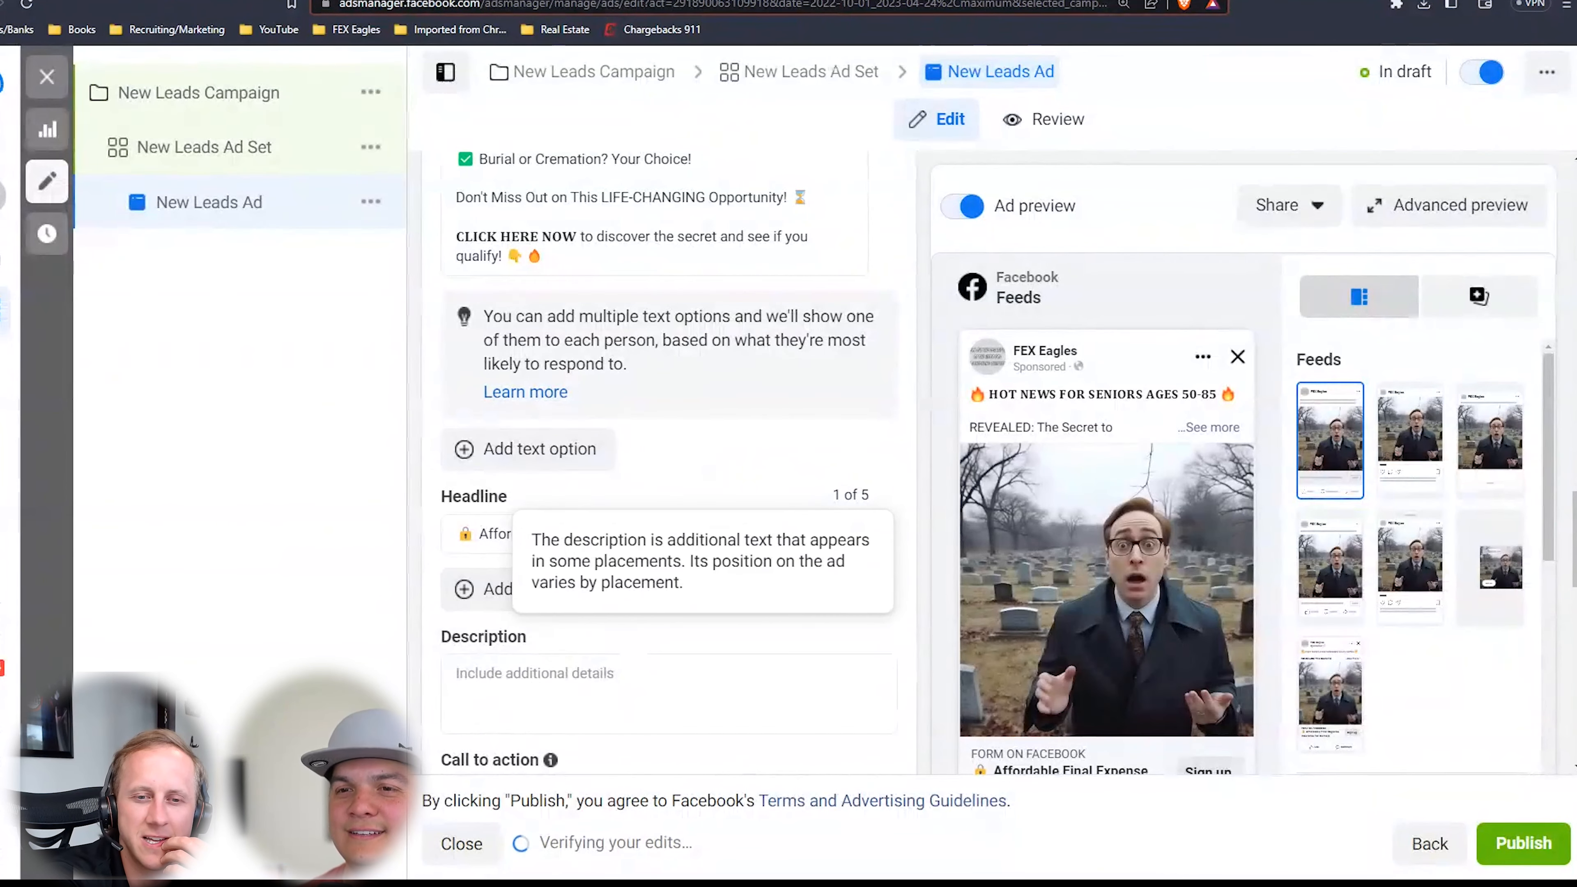
pyautogui.rightClick(539, 688)
pyautogui.click(597, 512)
pyautogui.scroll(-3, 764, 627)
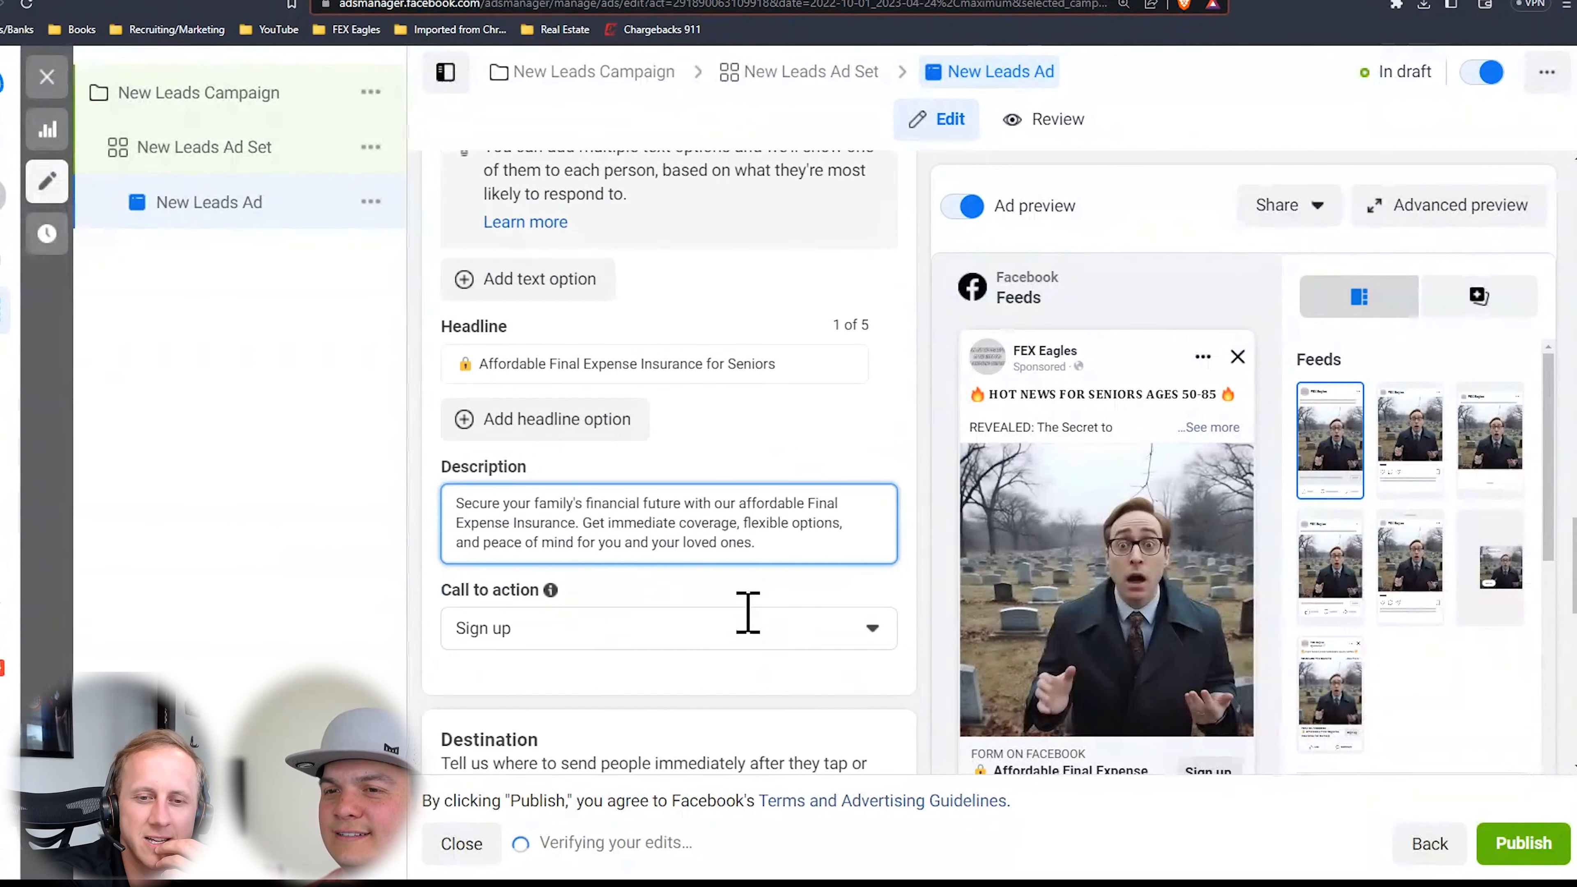
# Replace "HERE NOW" in the primary text's closing line with "LEARN MORE" in quotation marks
pyautogui.scroll(10, 746, 609)
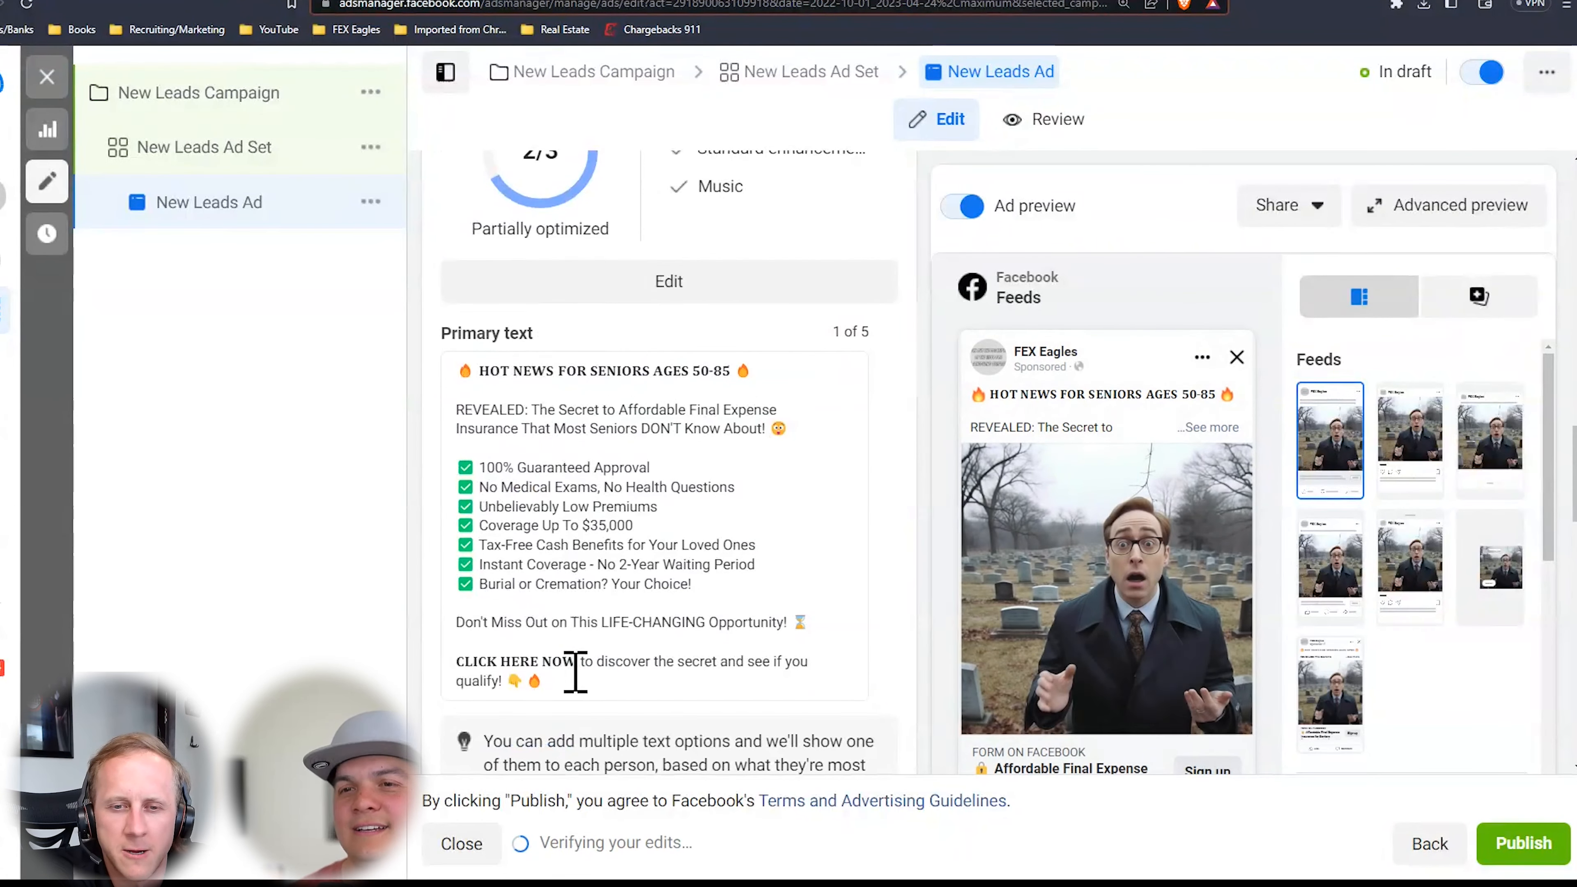
pyautogui.moveTo(577, 662); pyautogui.dragTo(501, 662)
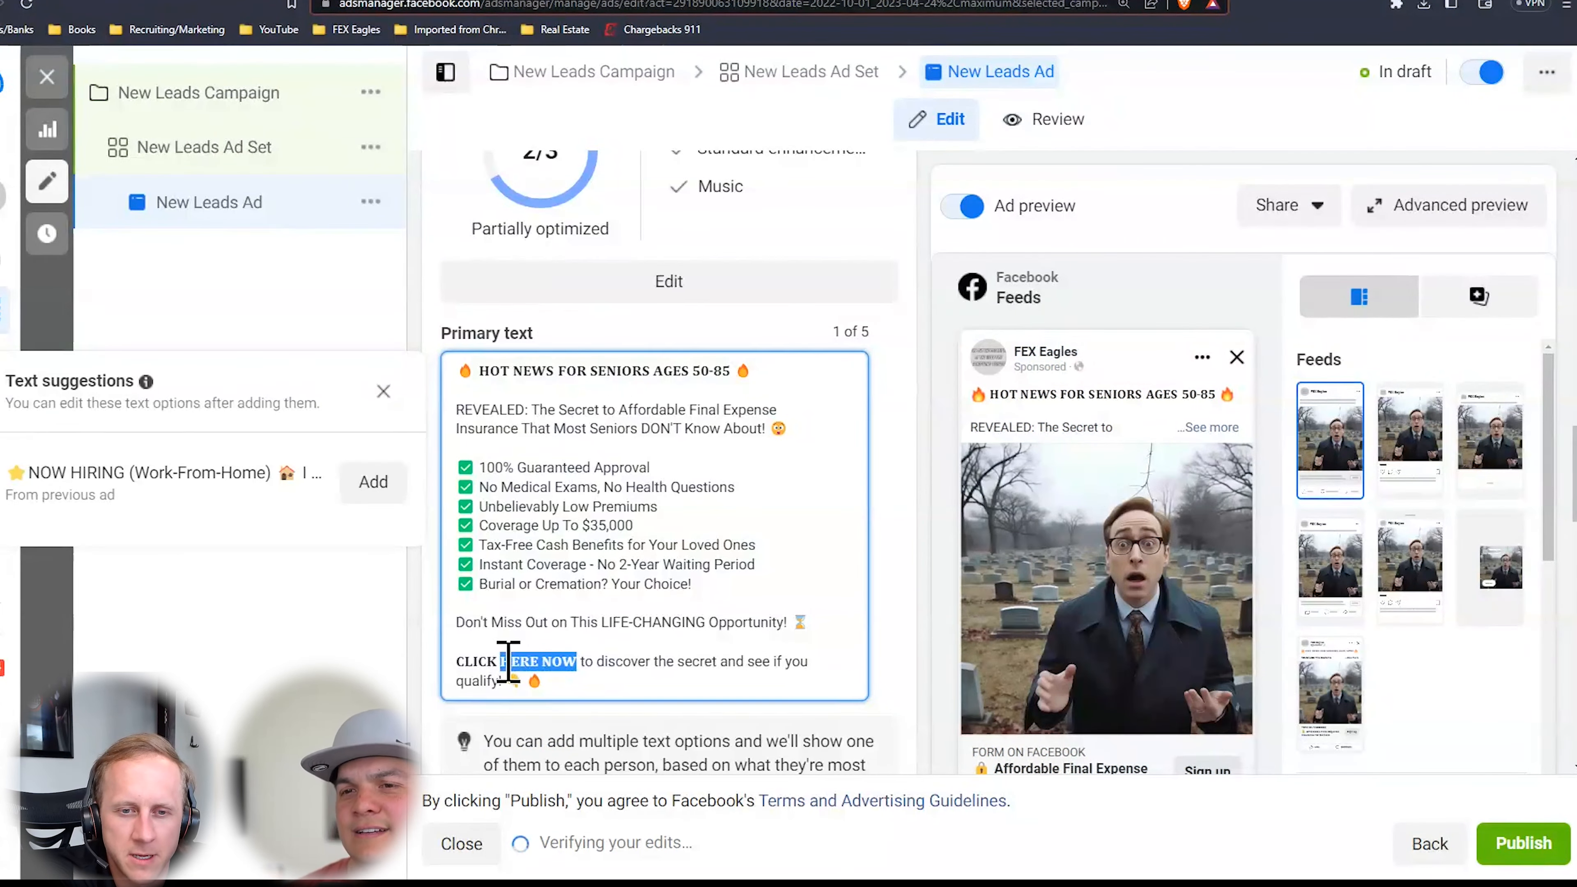
pyautogui.scroll(-6, 641, 666)
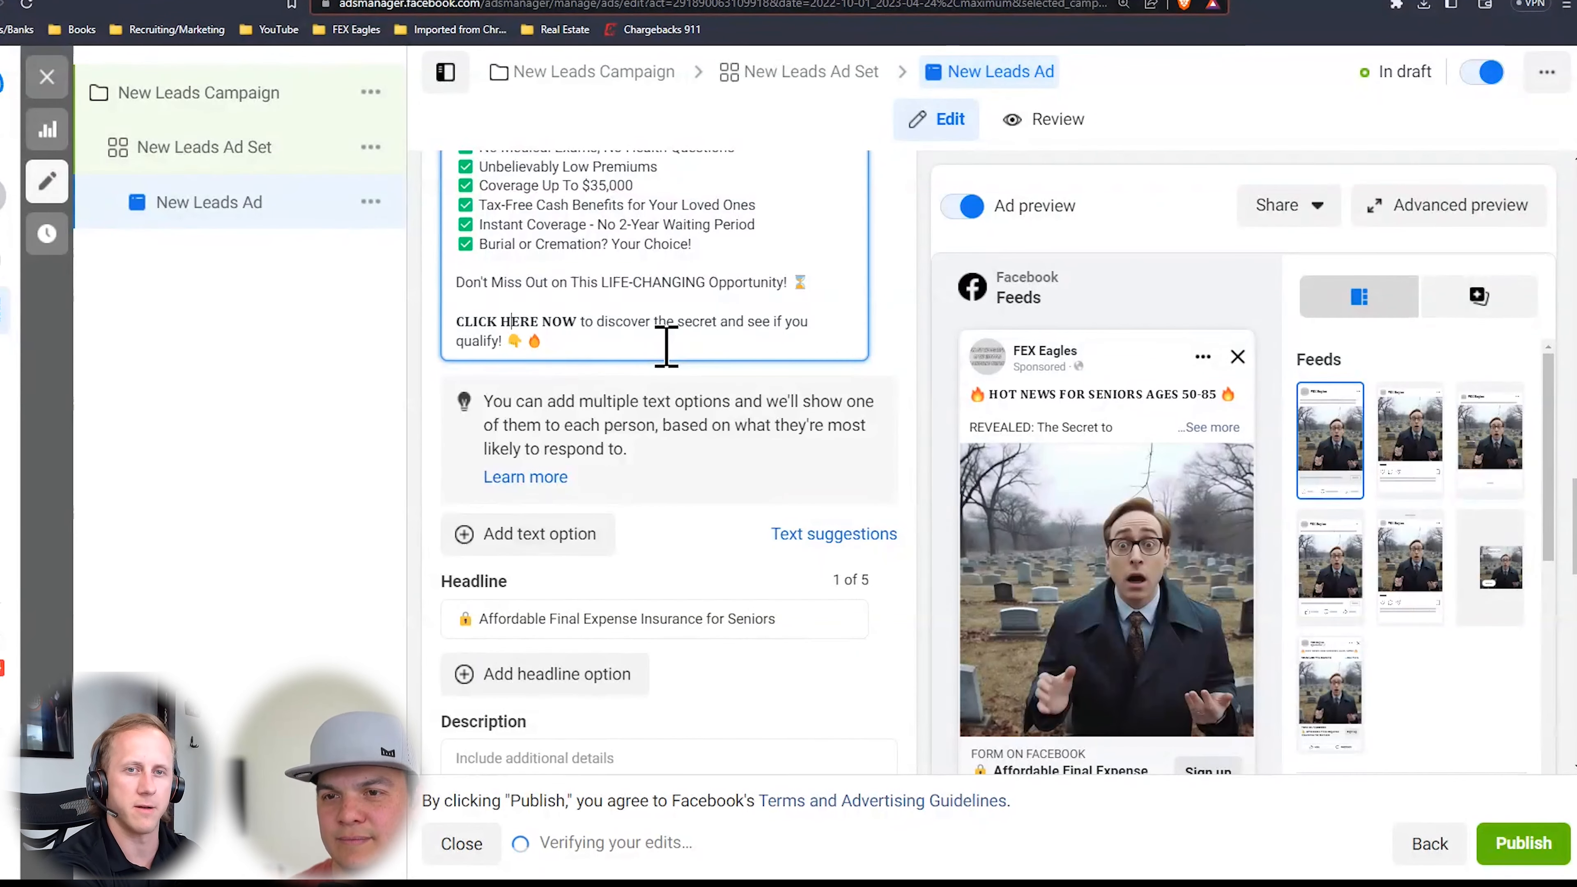
pyautogui.write('"')
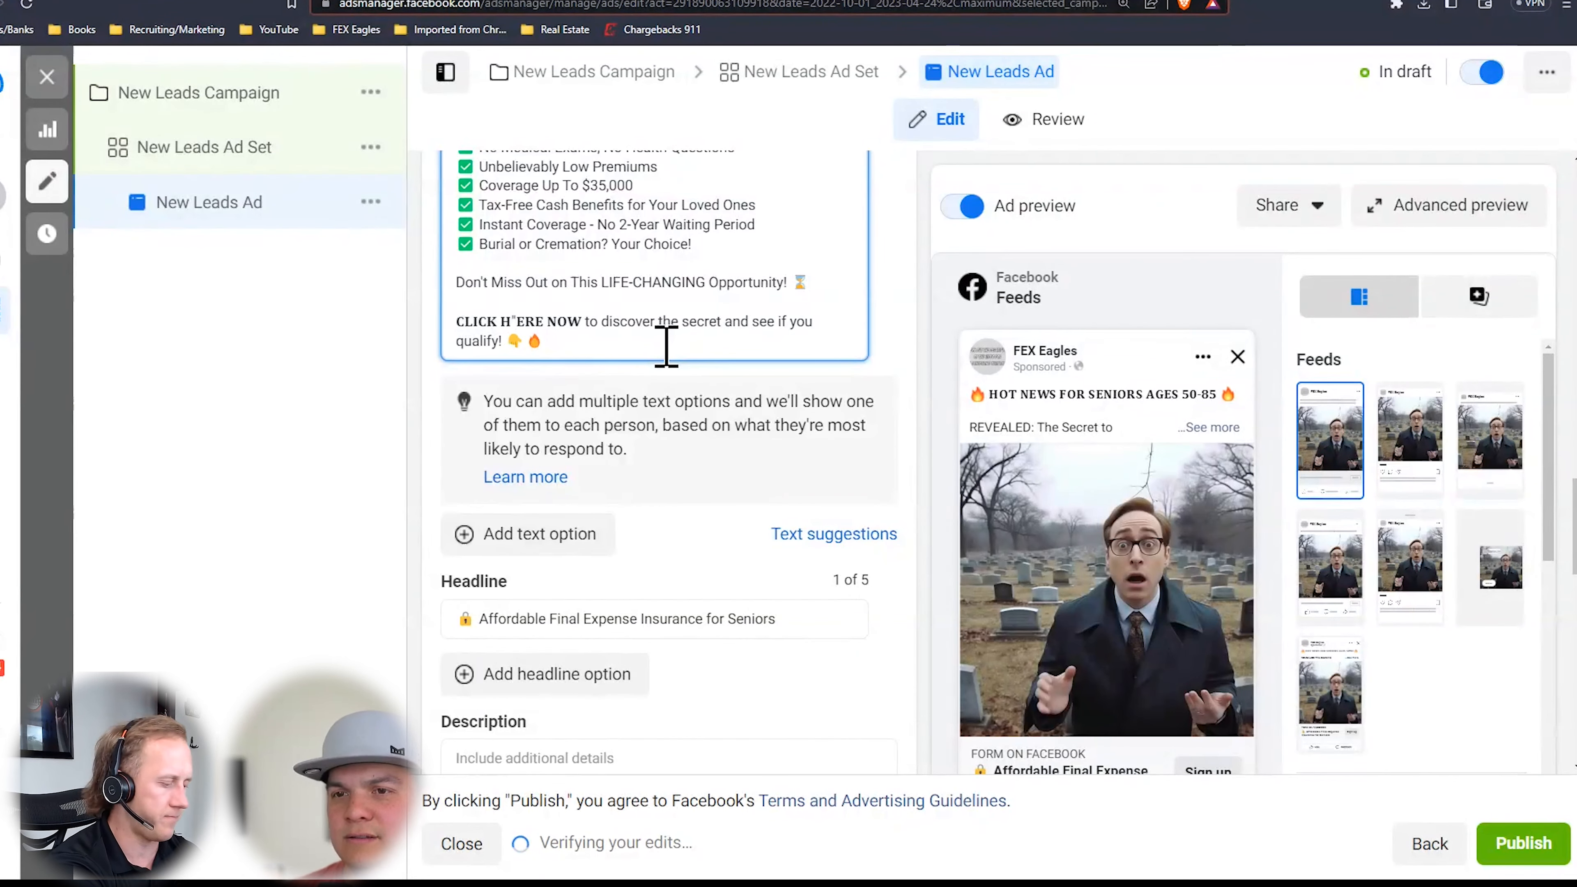
pyautogui.write('LEARN MORE"')
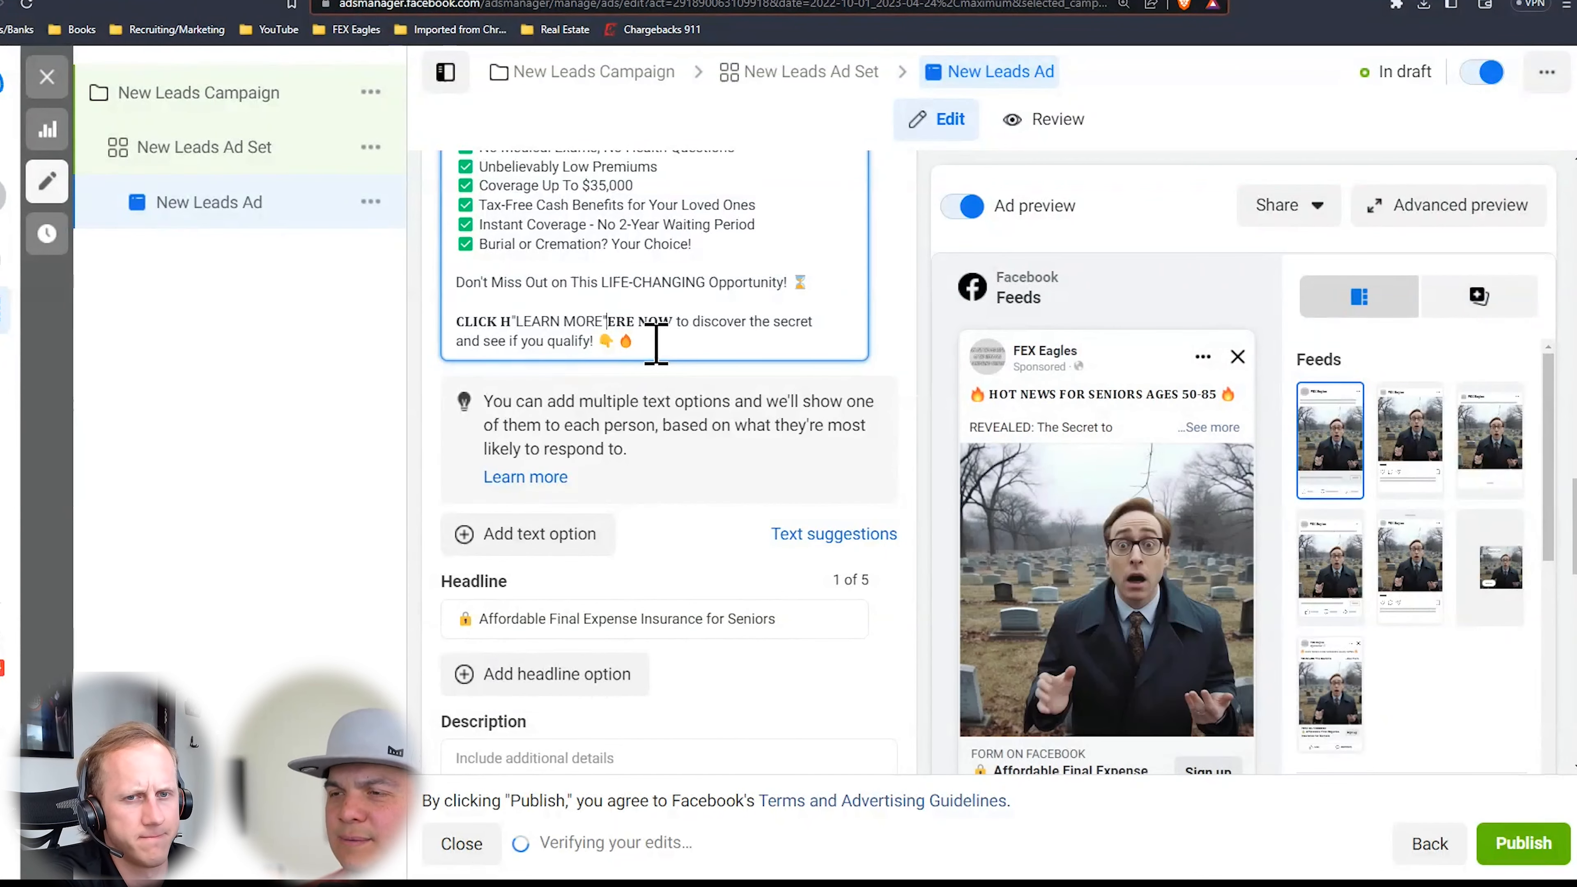
pyautogui.moveTo(674, 321); pyautogui.dragTo(613, 320)
pyautogui.press('BackSpace')
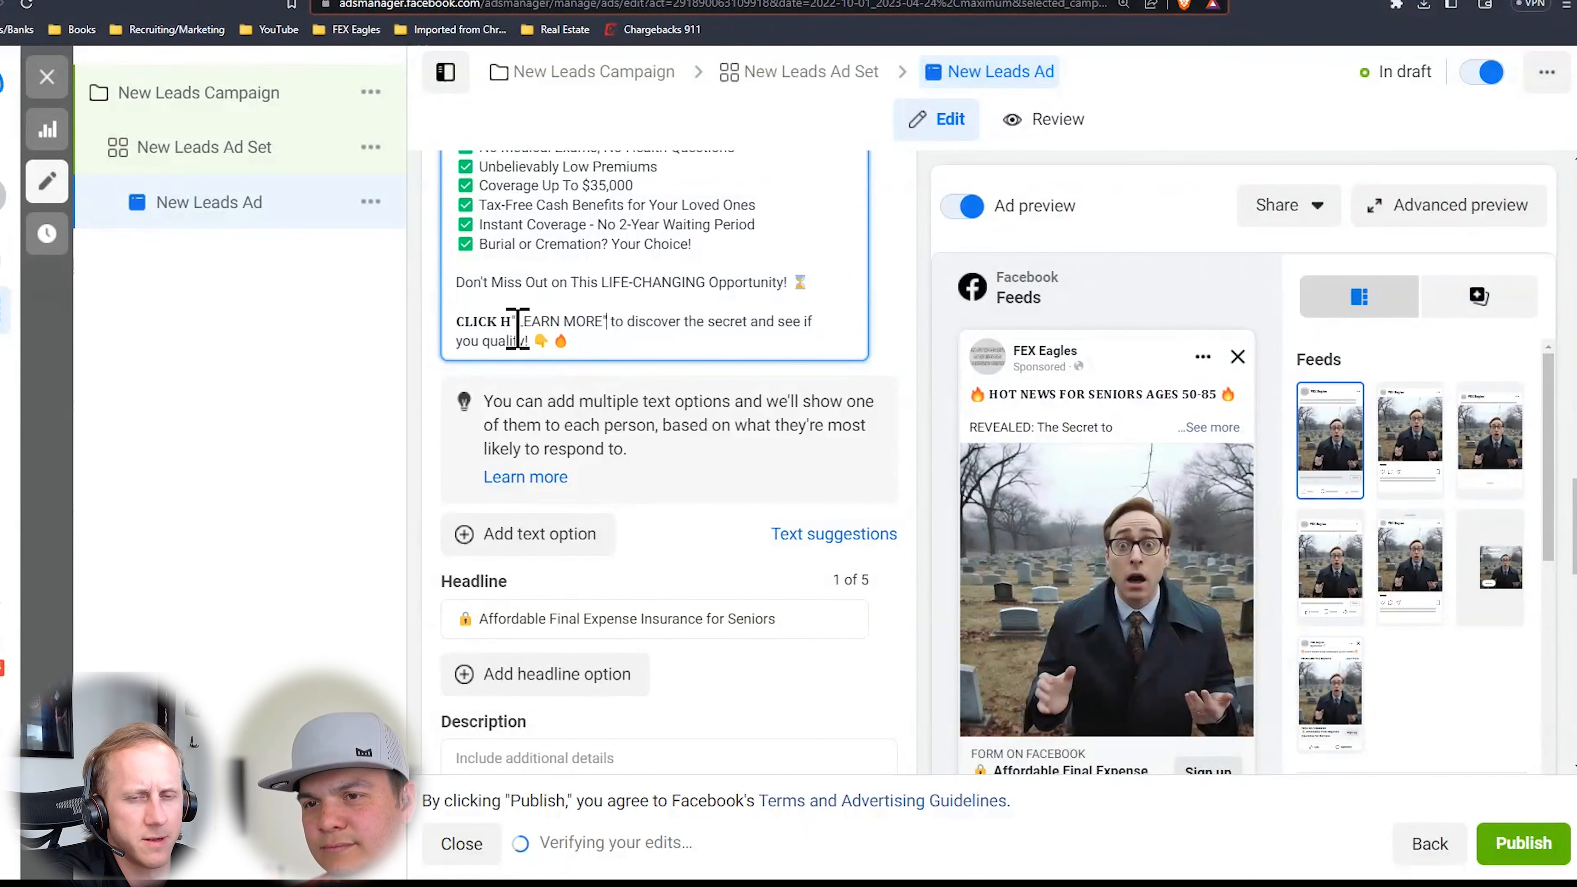
pyautogui.click(511, 322)
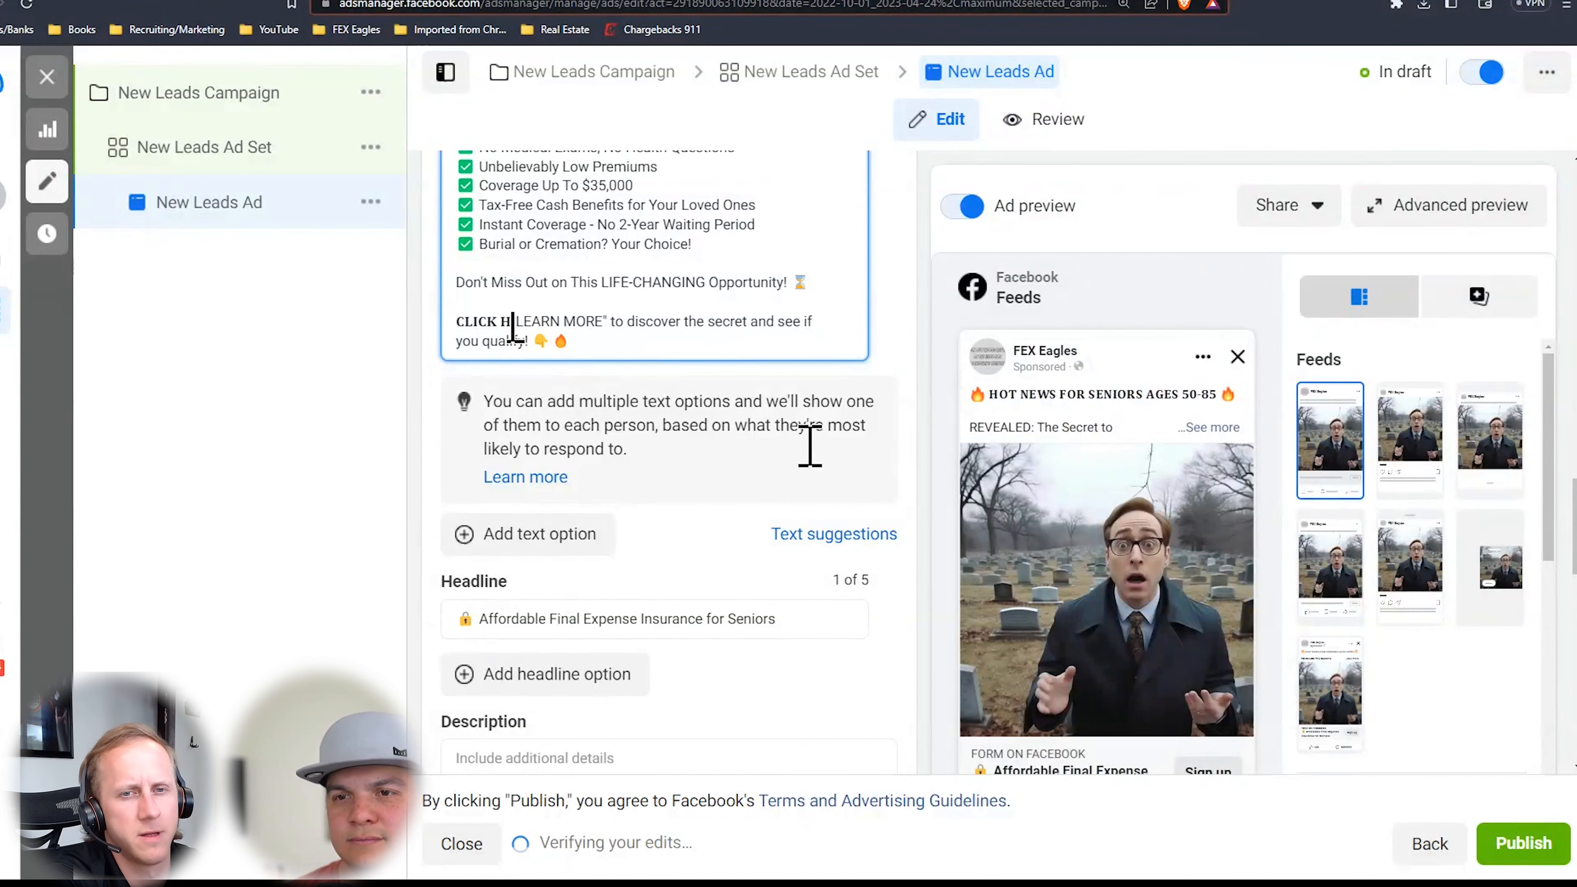
pyautogui.press('BackSpace')
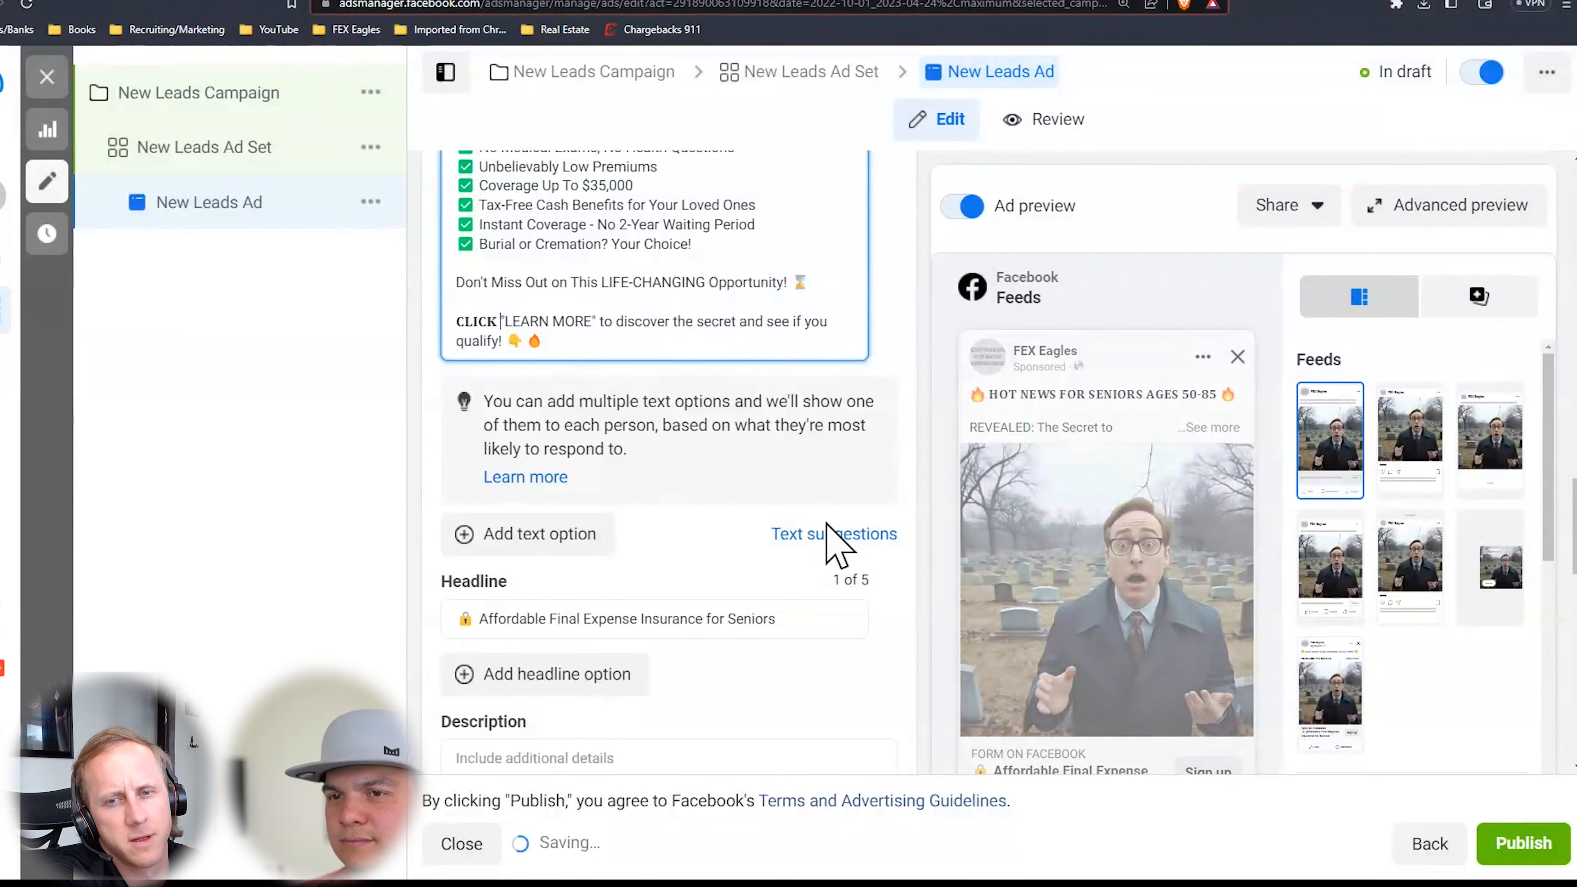
# Set the New Leads Ad's call to action to Learn more
pyautogui.scroll(-2, 832, 544)
pyautogui.scroll(-2, 828, 546)
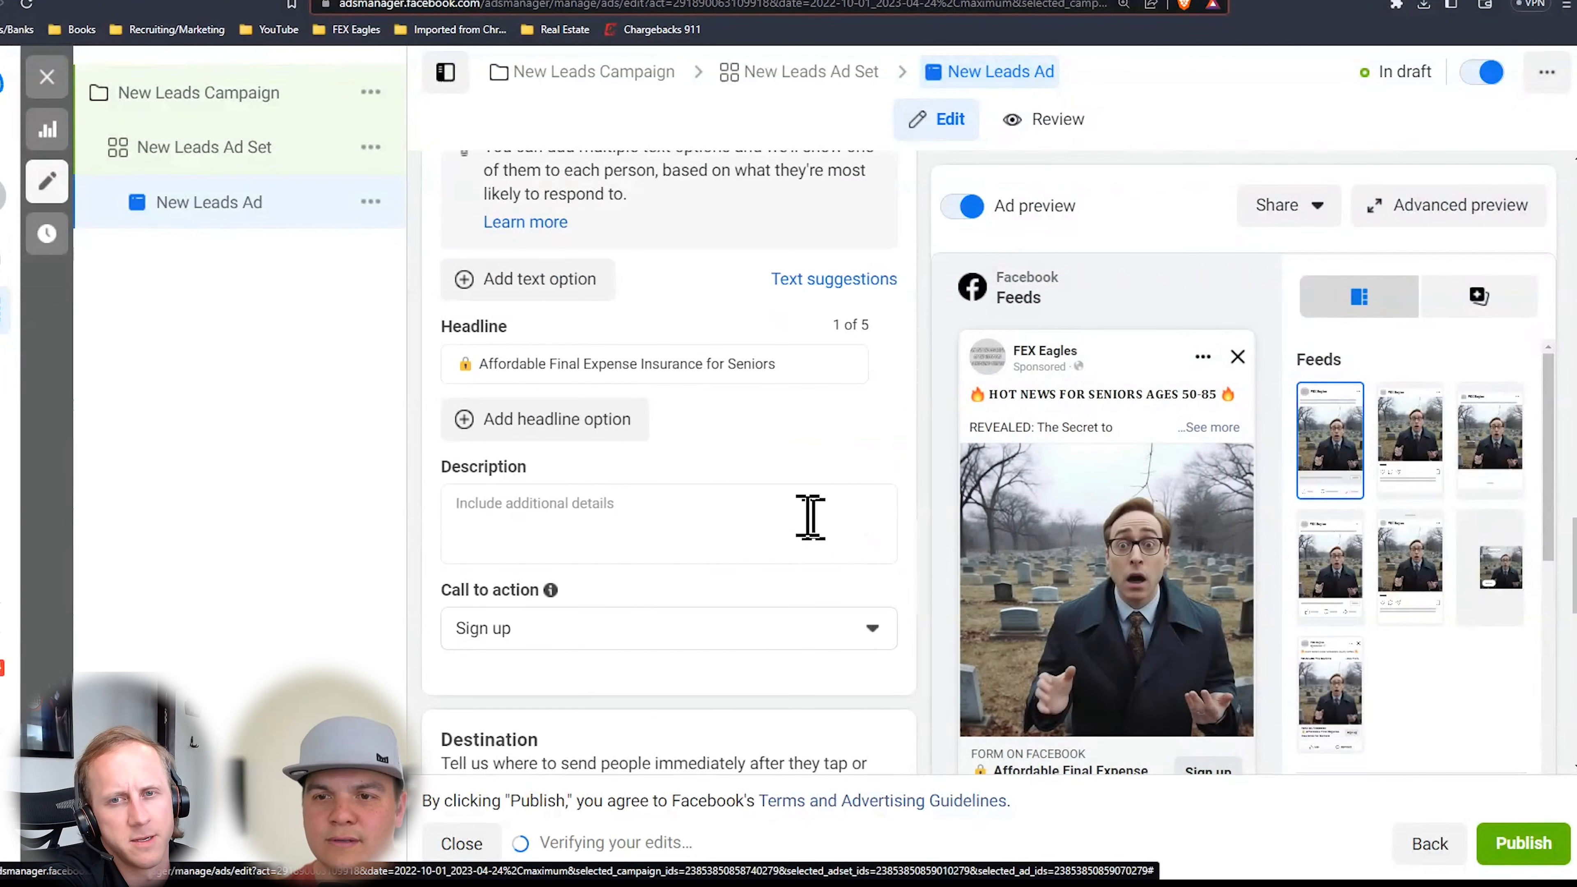
pyautogui.scroll(-4, 768, 510)
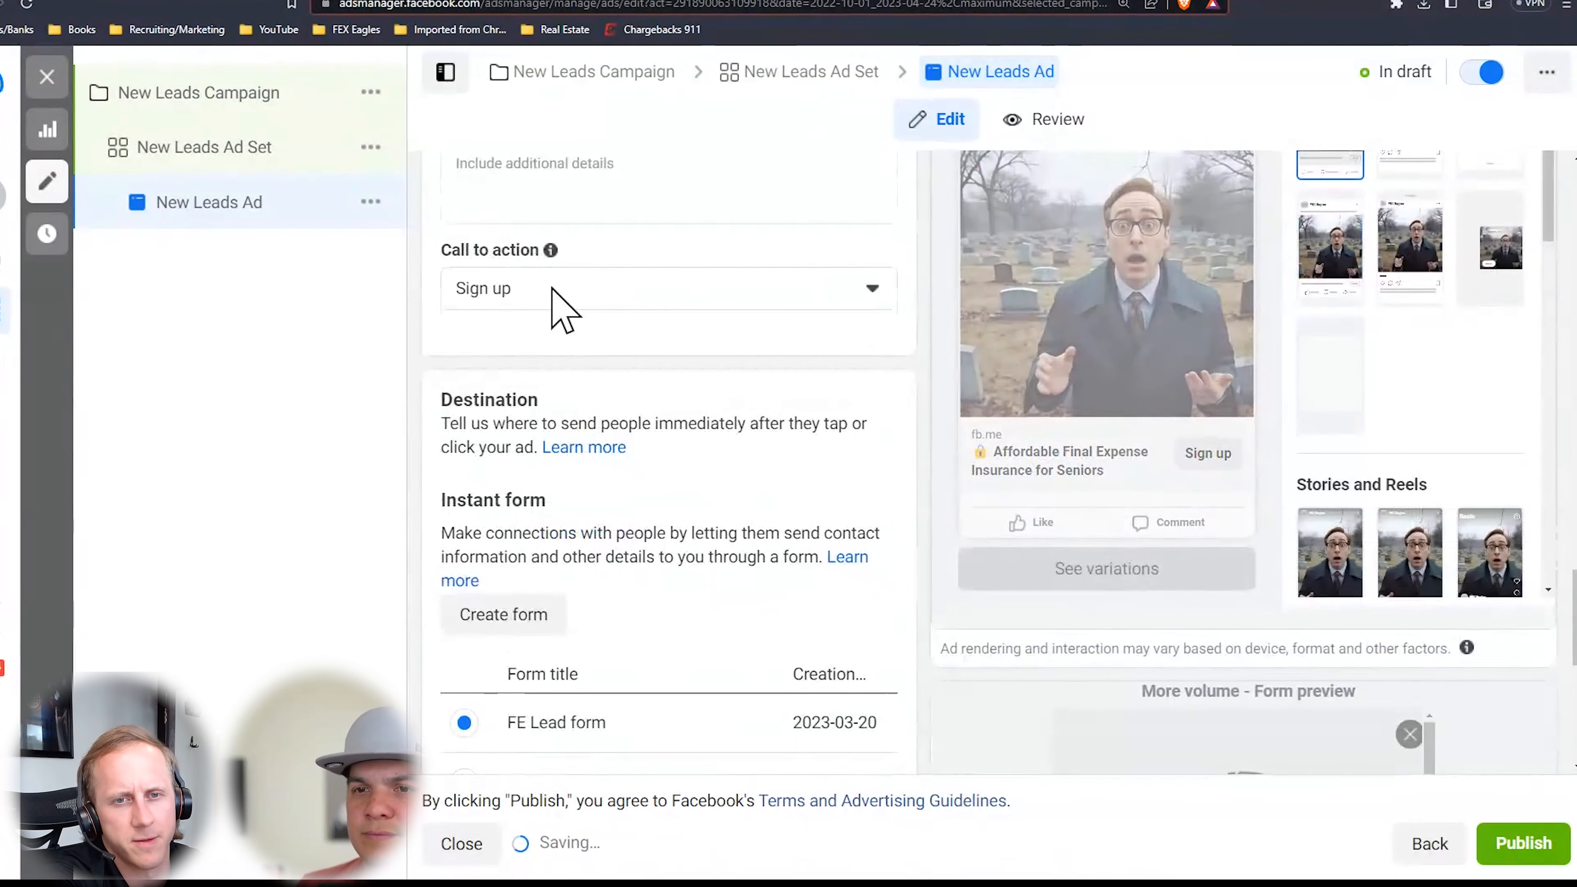
pyautogui.click(552, 288)
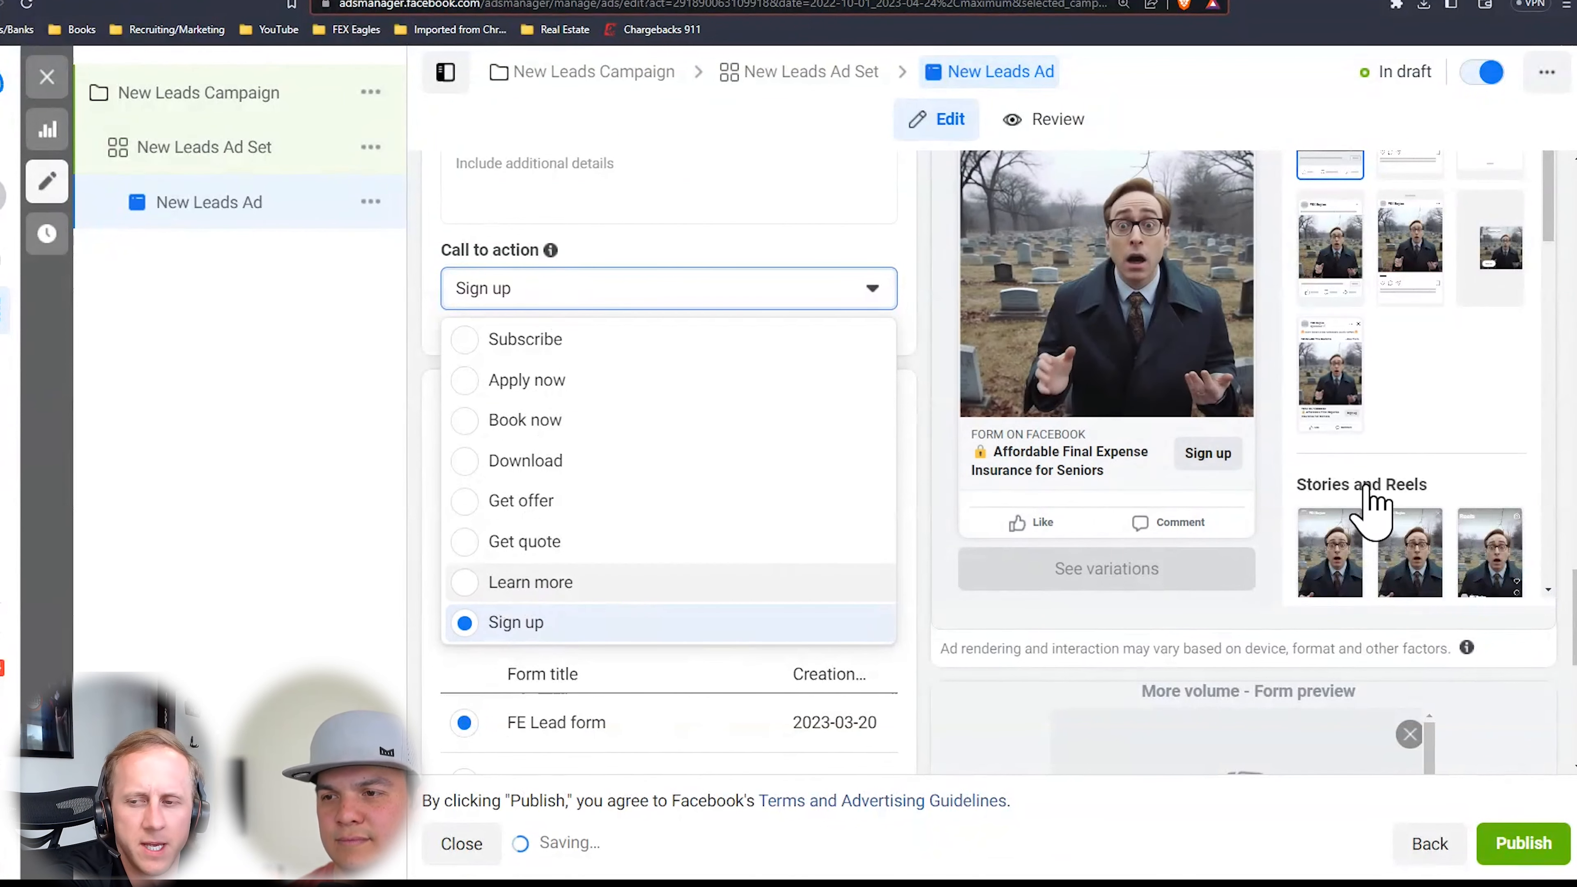
pyautogui.click(531, 582)
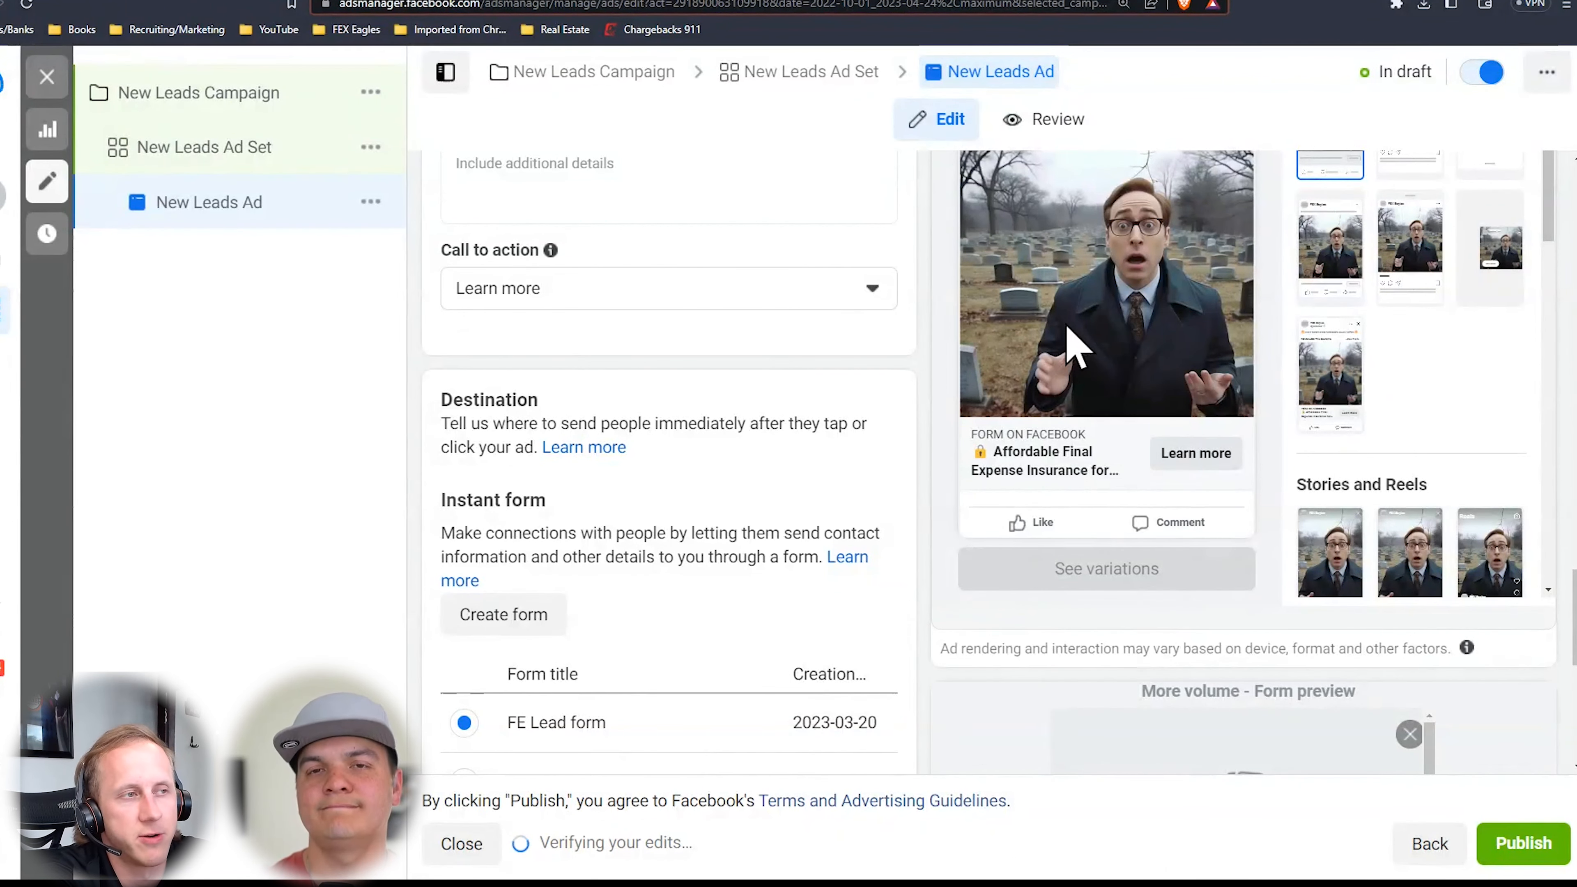
pyautogui.click(883, 286)
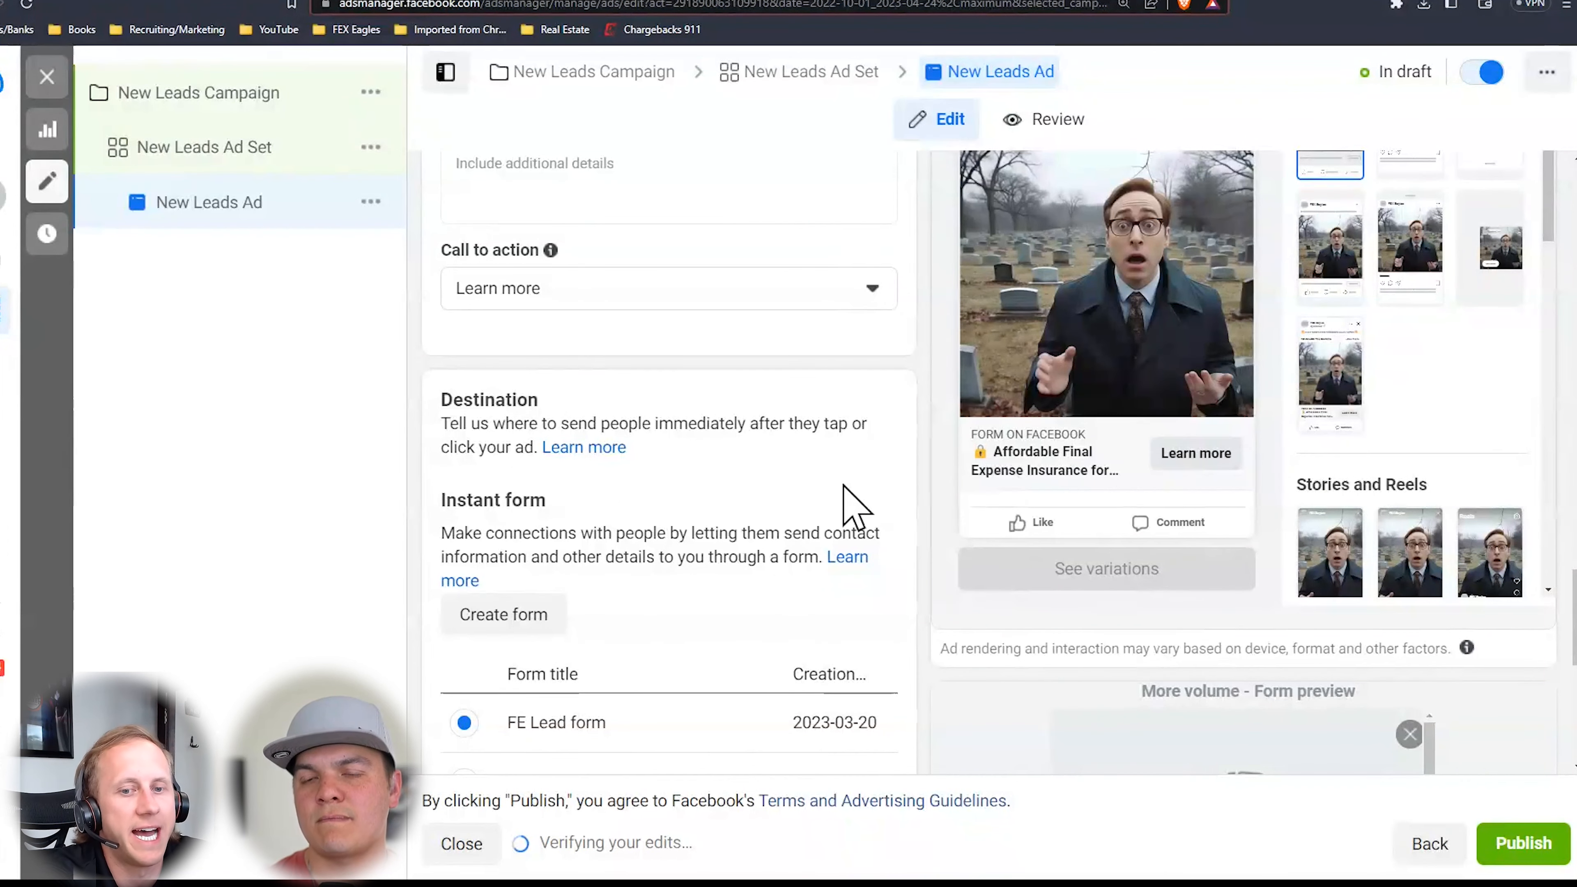
# Examine the FE Lead form's preview, reading its contact information text and the details it asks leads for
pyautogui.scroll(-4, 804, 540)
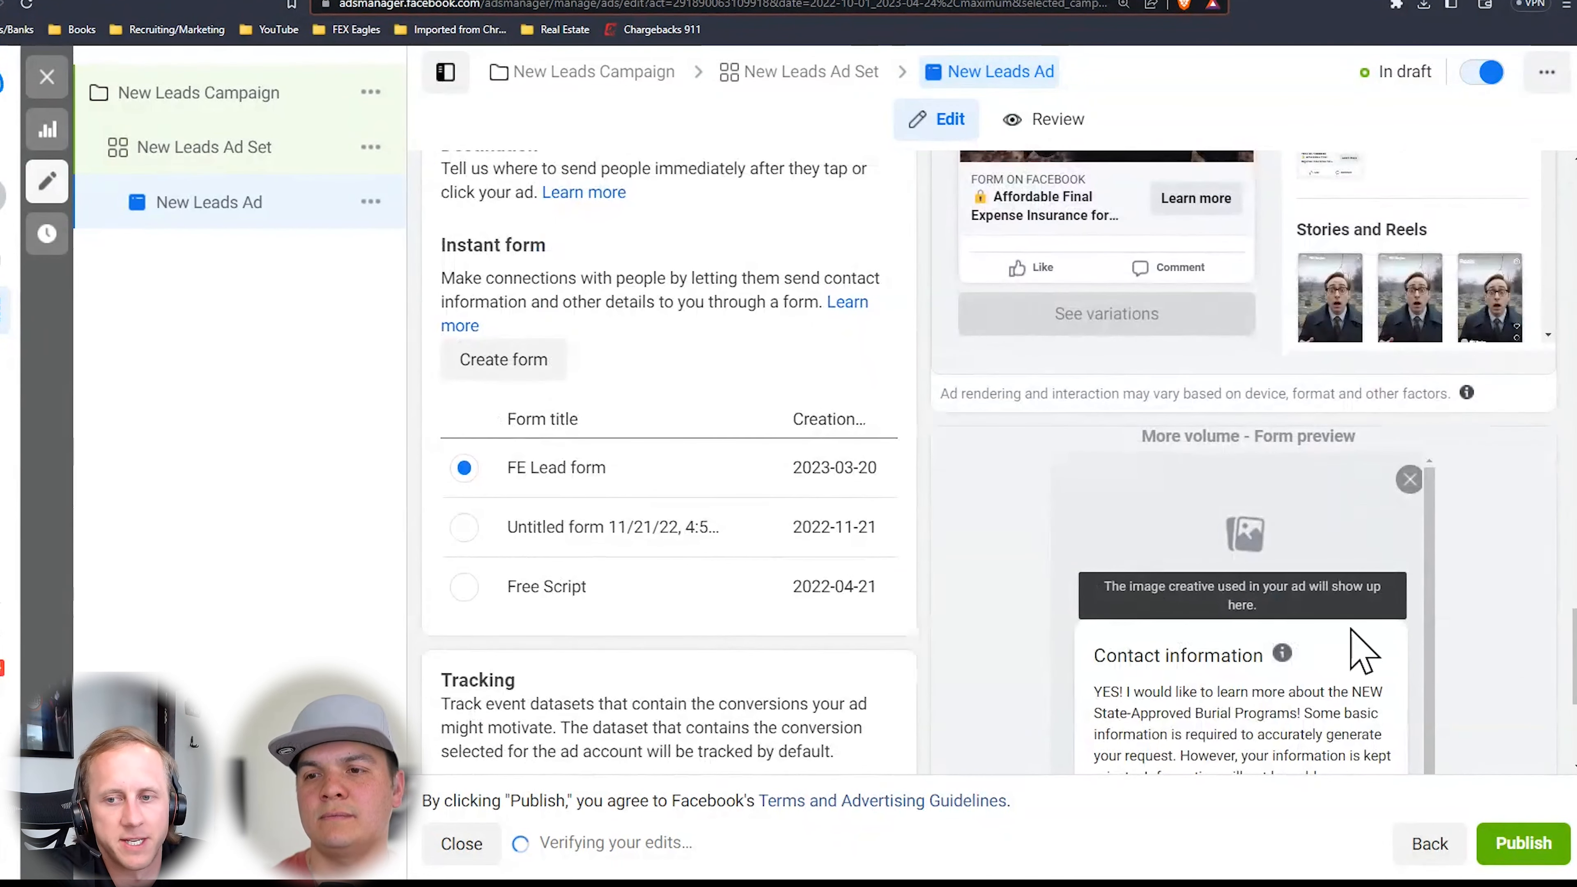
pyautogui.scroll(-5, 940, 612)
pyautogui.scroll(-4, 1284, 398)
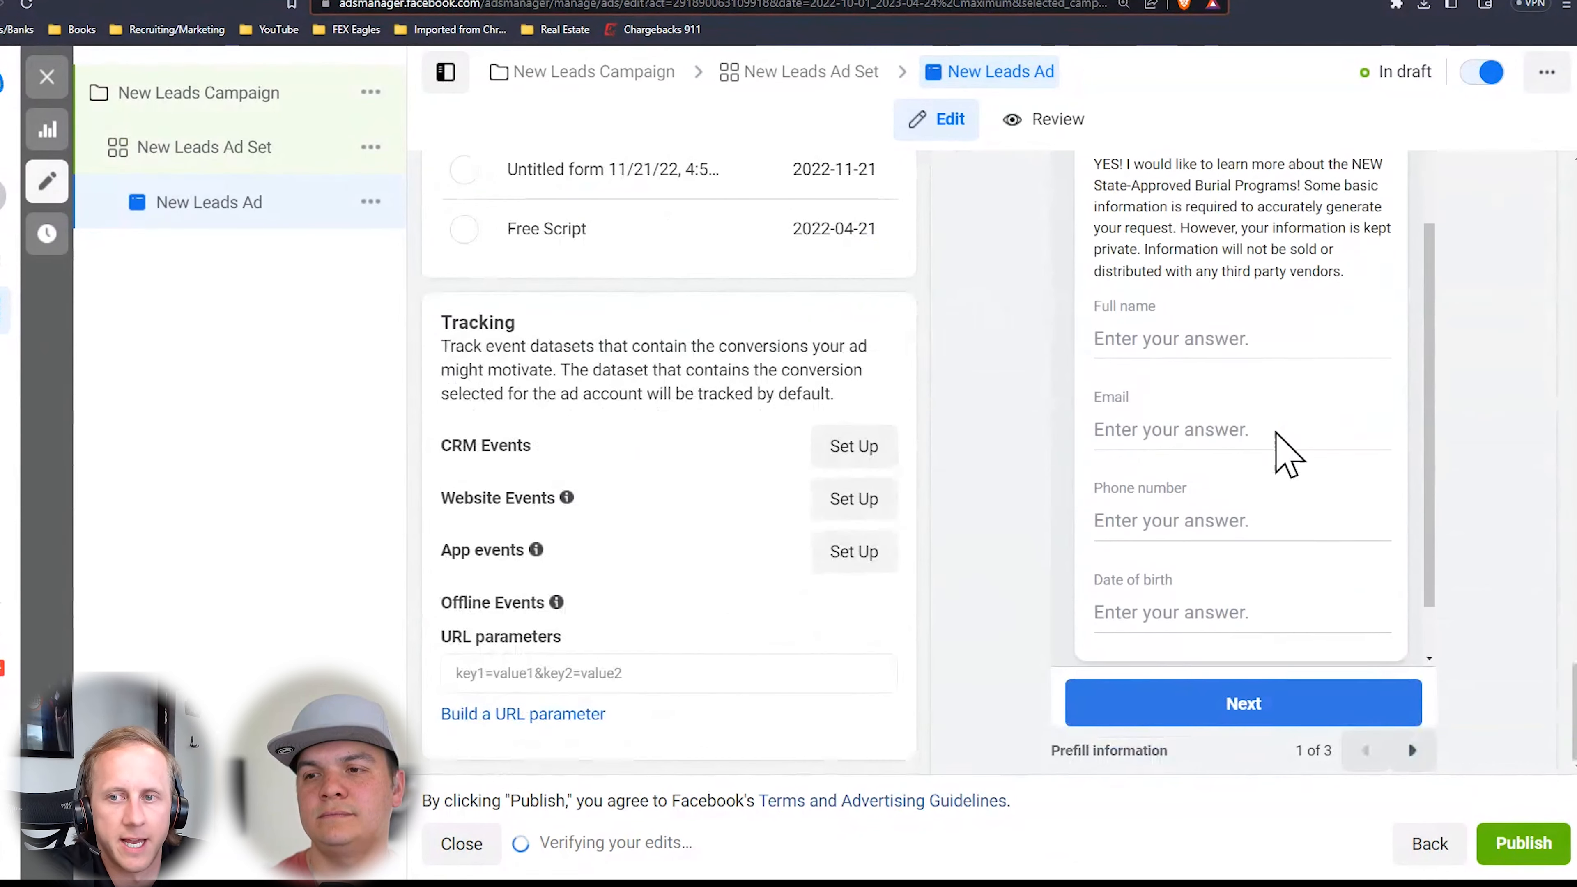
pyautogui.scroll(1, 1236, 385)
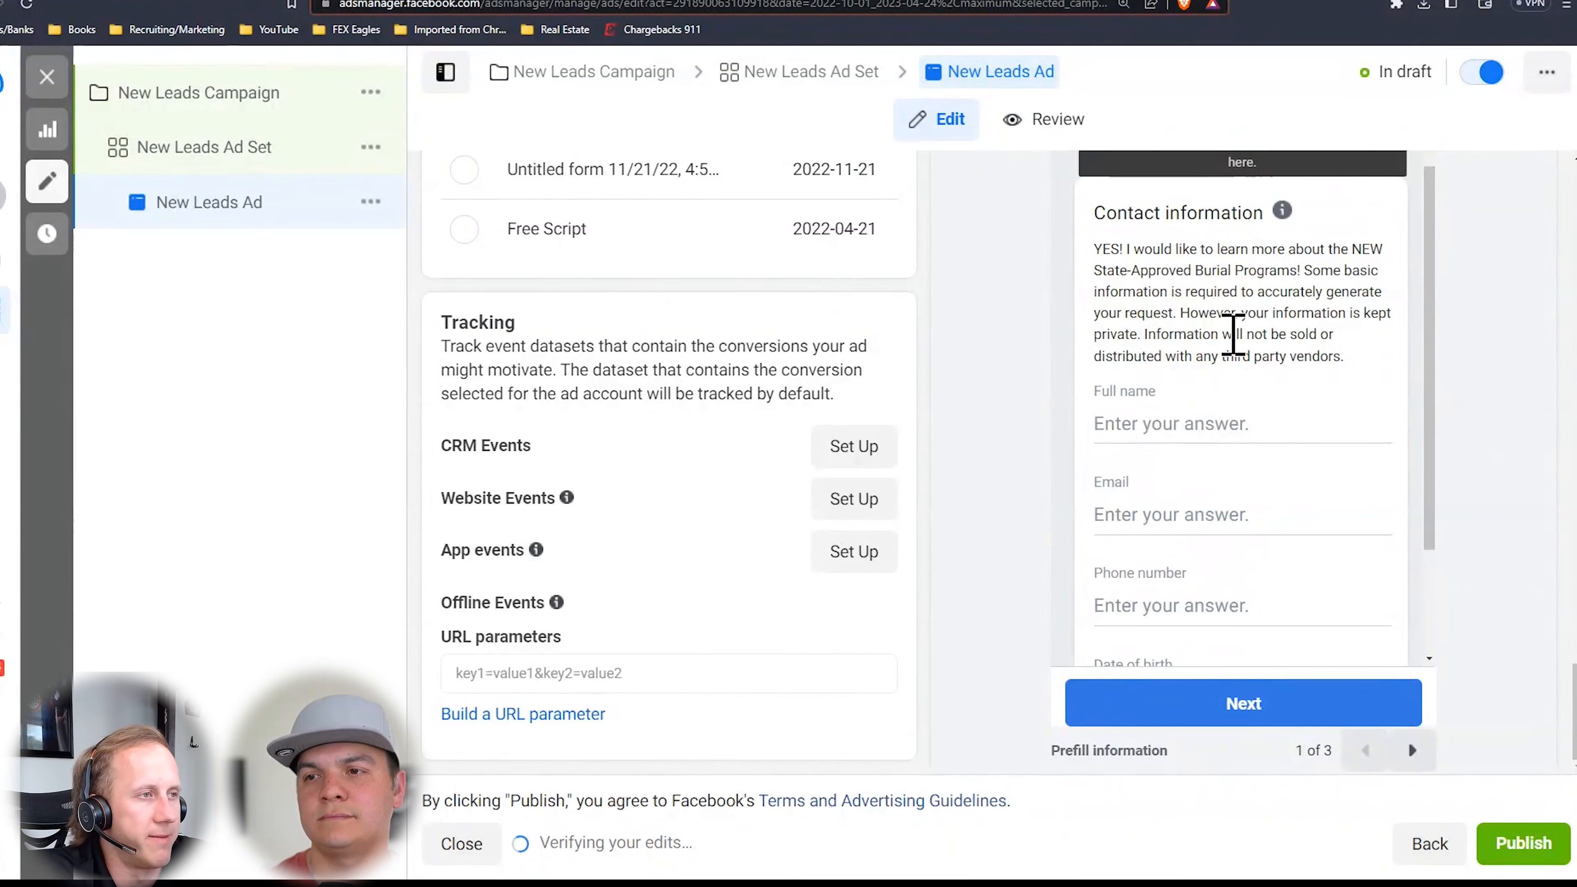
pyautogui.scroll(-2, 1263, 356)
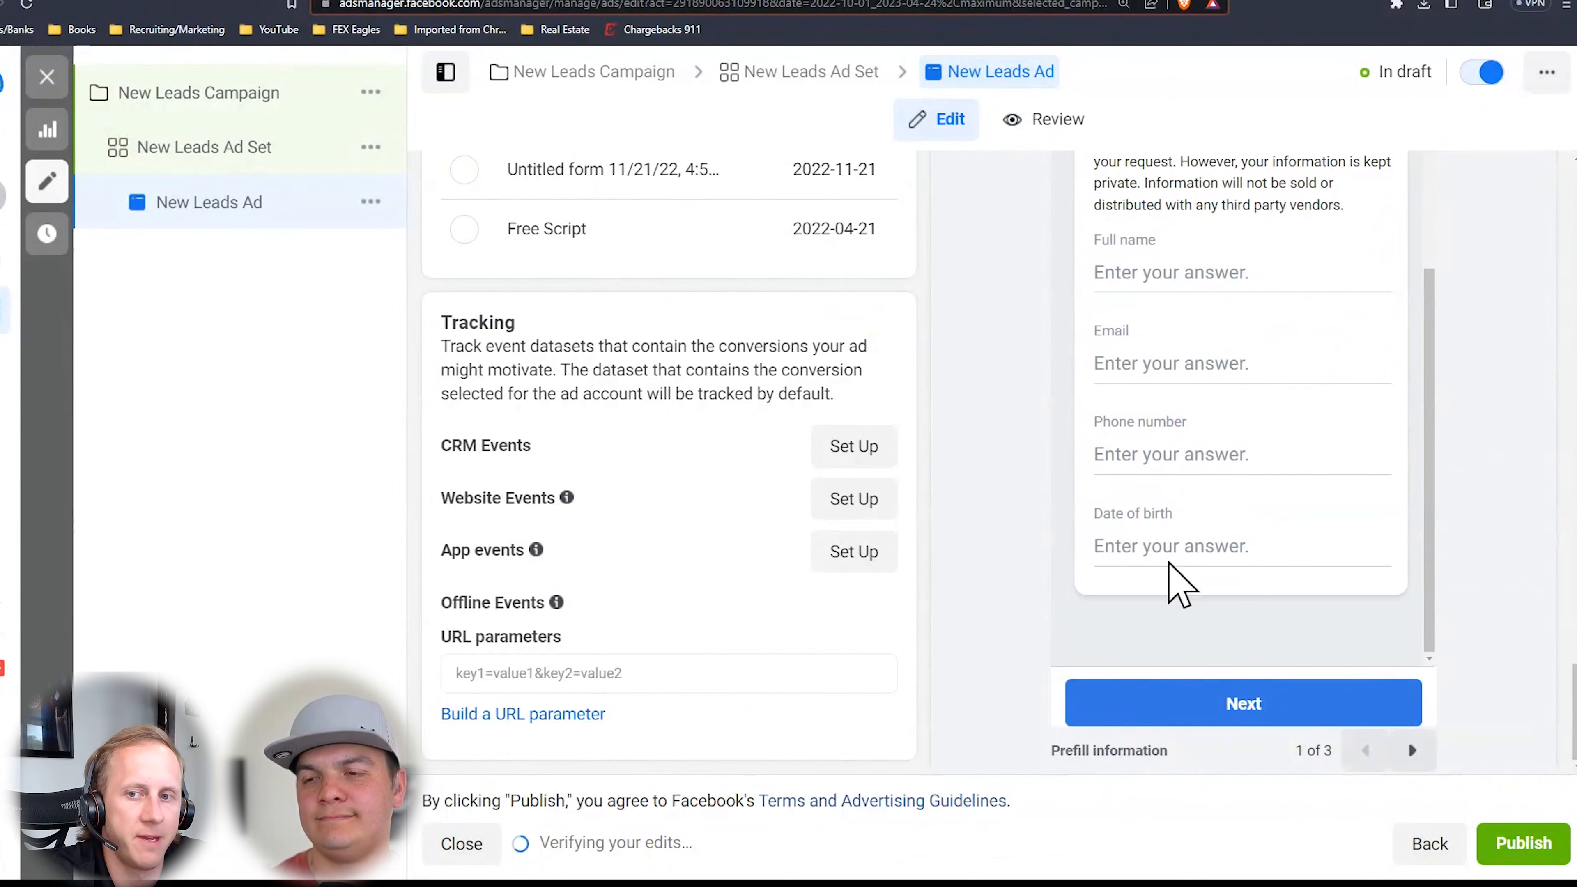
pyautogui.scroll(2, 1195, 542)
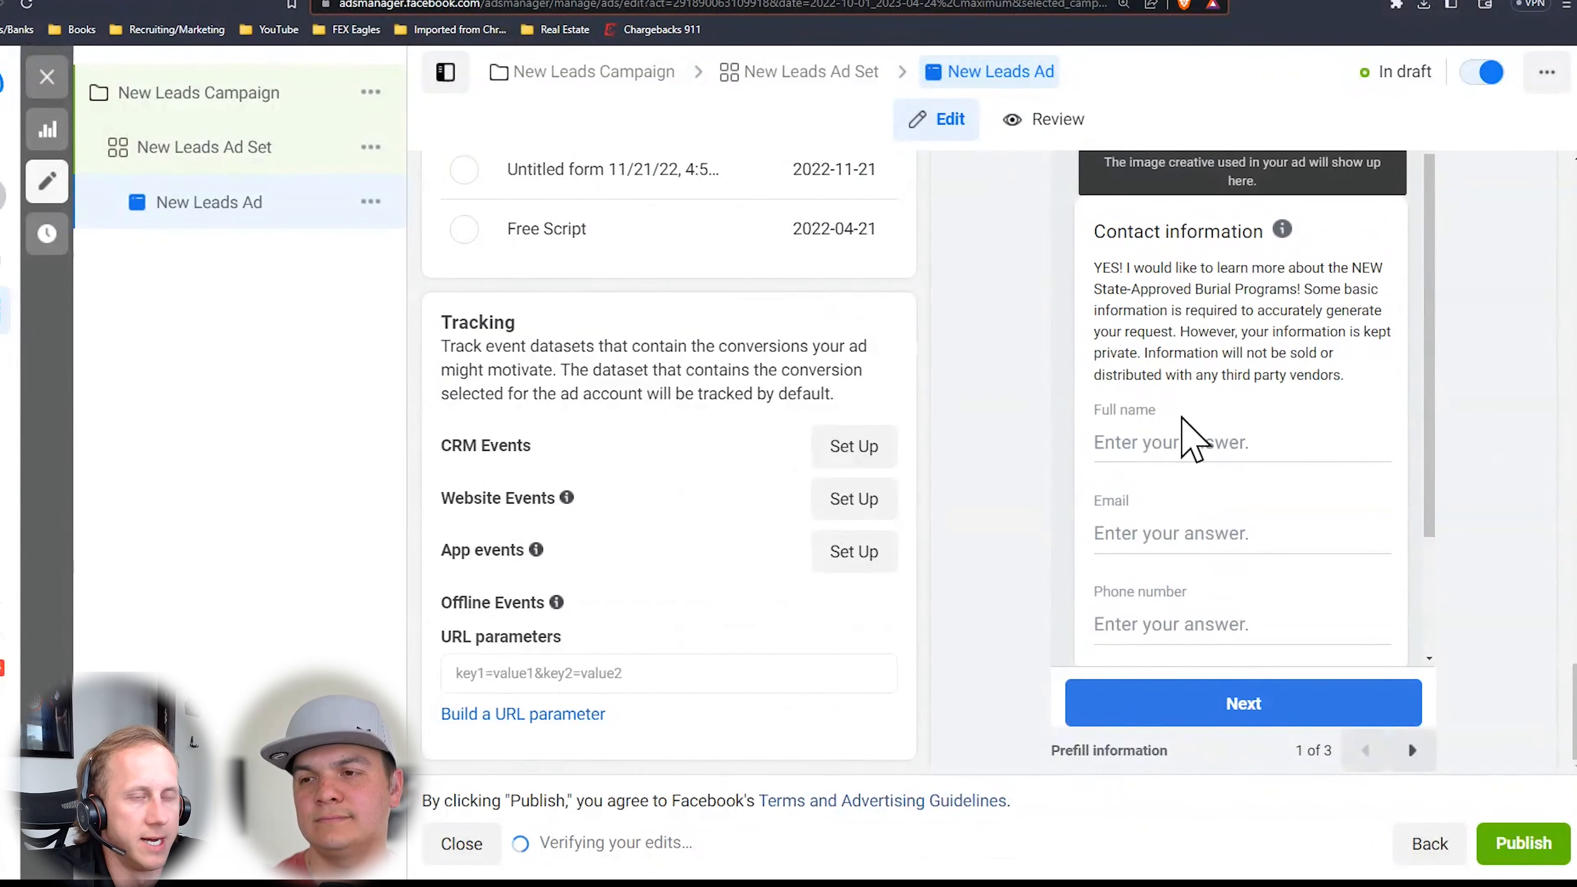
pyautogui.scroll(-1, 1205, 474)
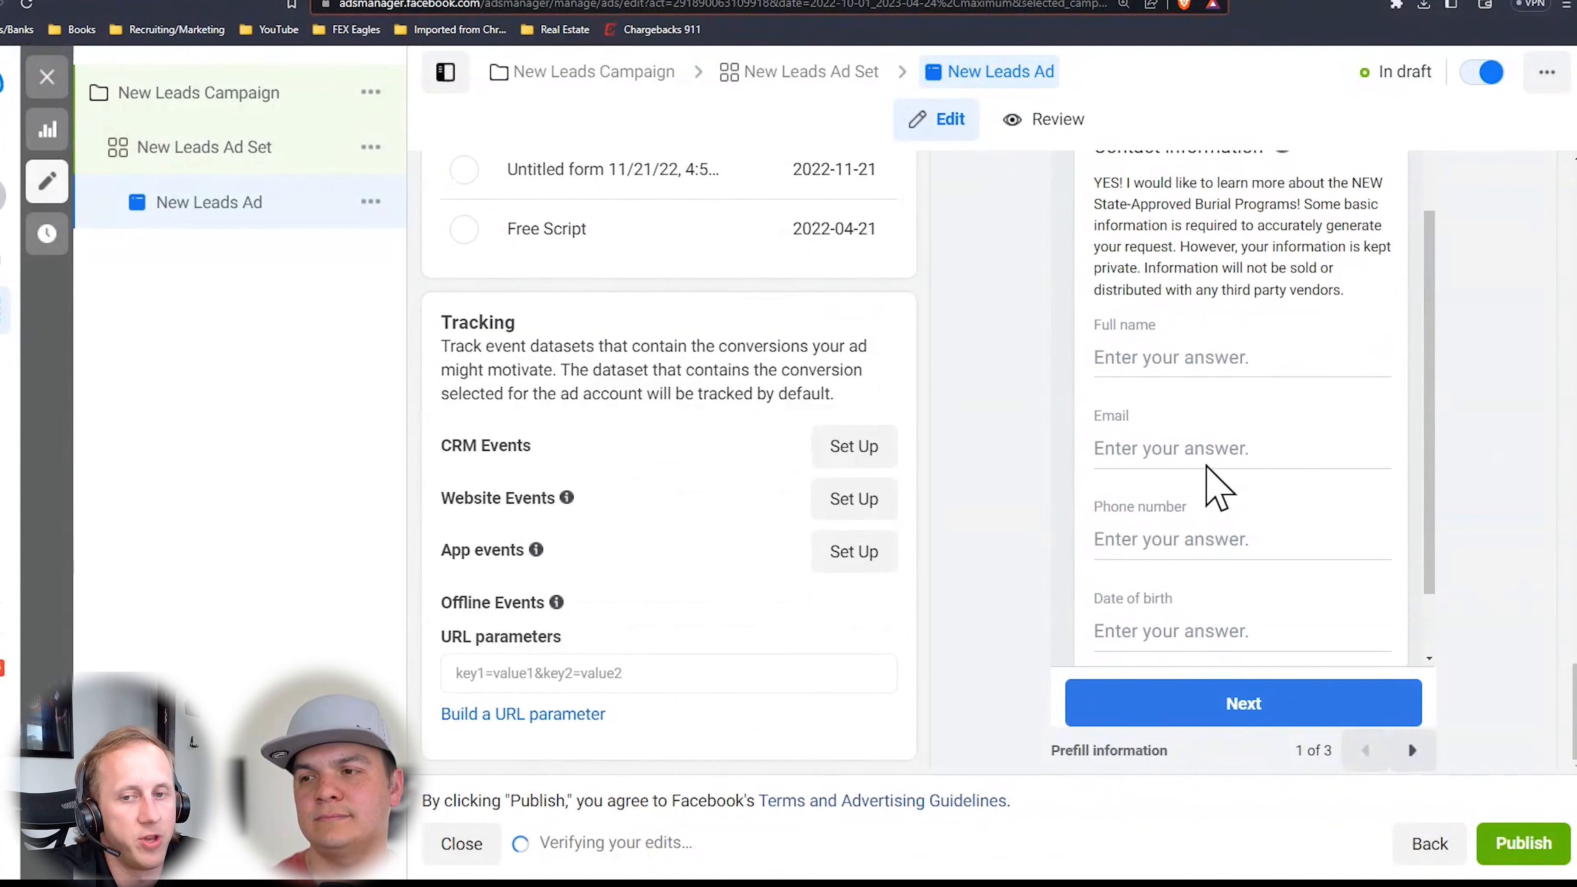